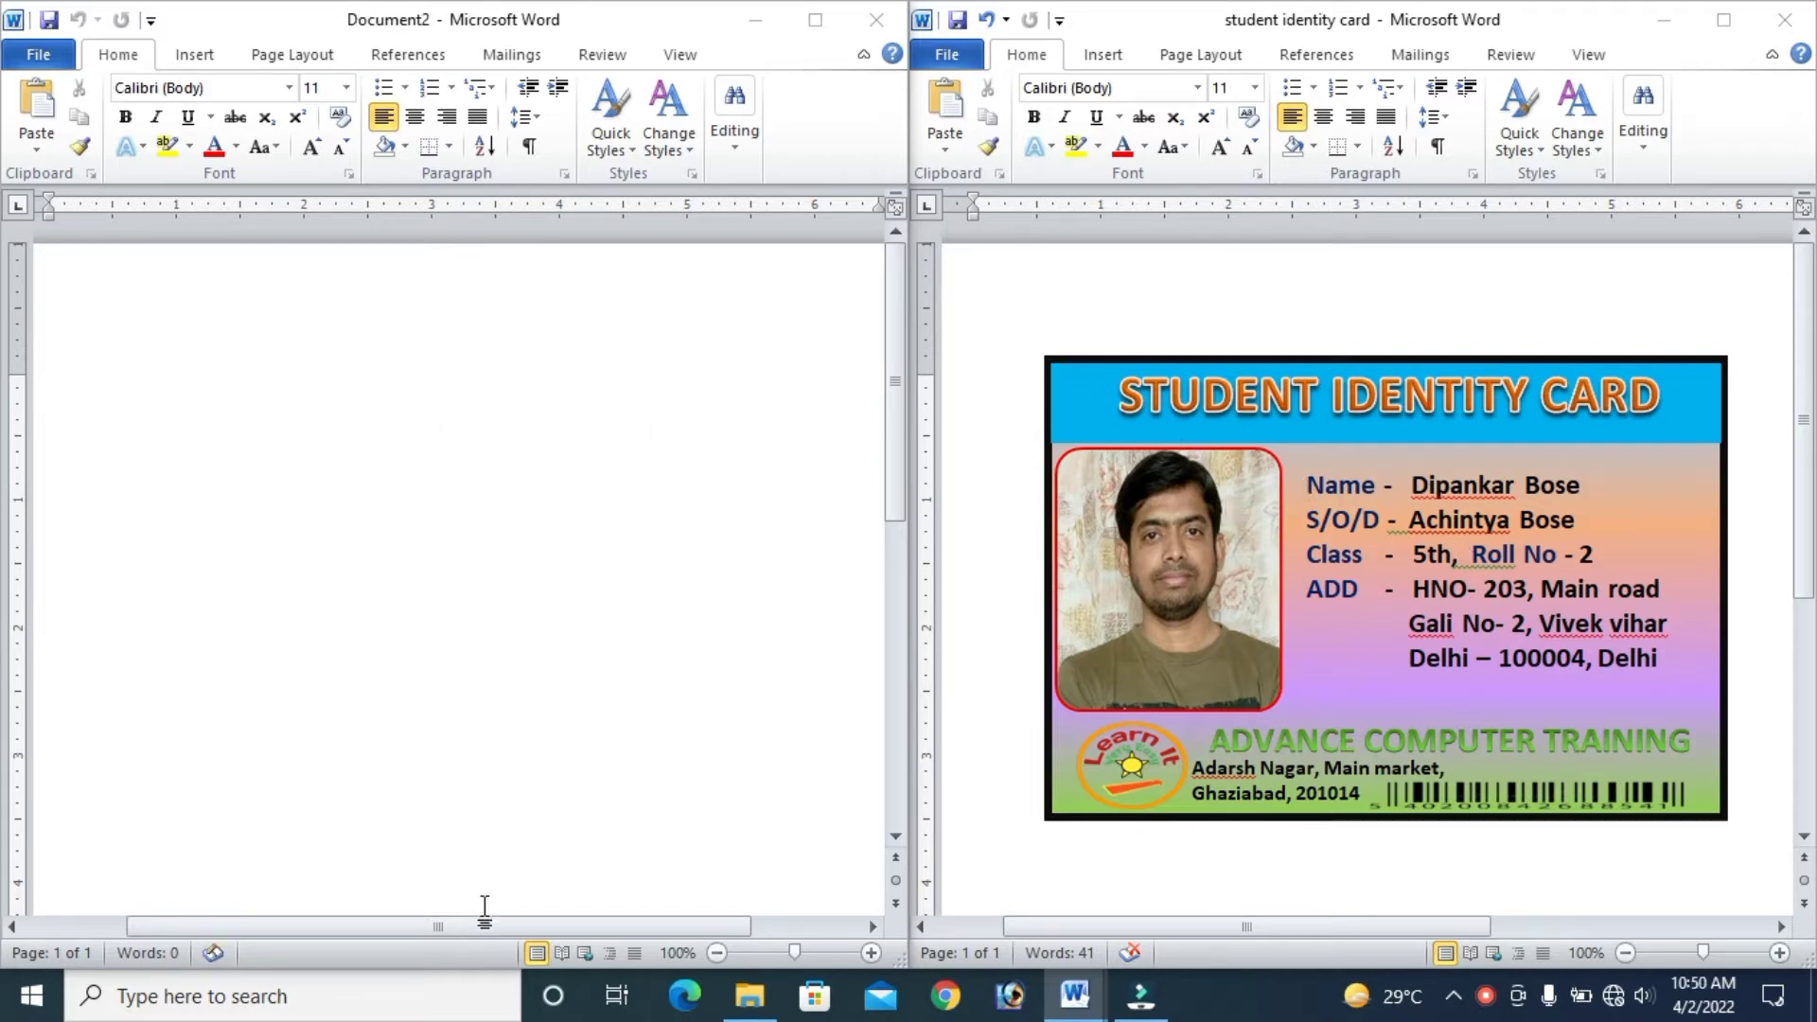
Step: Draw a rectangle on the blank page
drag(481, 924, 418, 934)
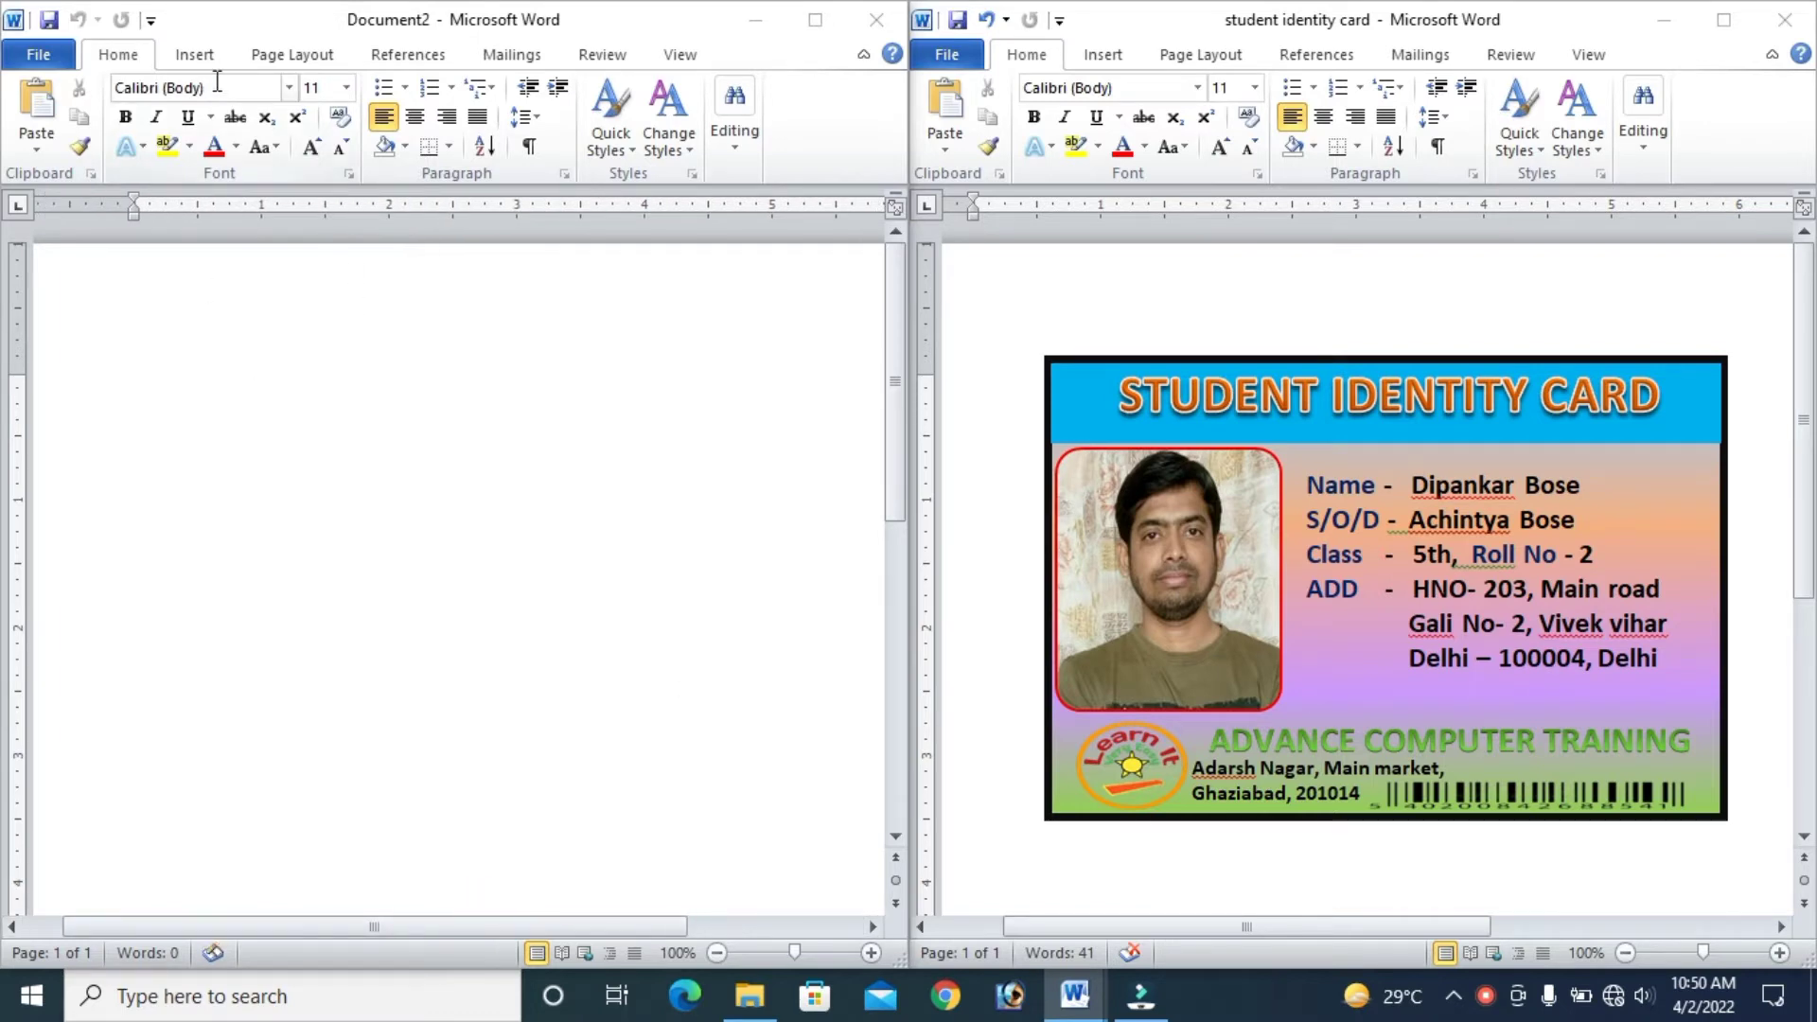
click(194, 54)
click(272, 112)
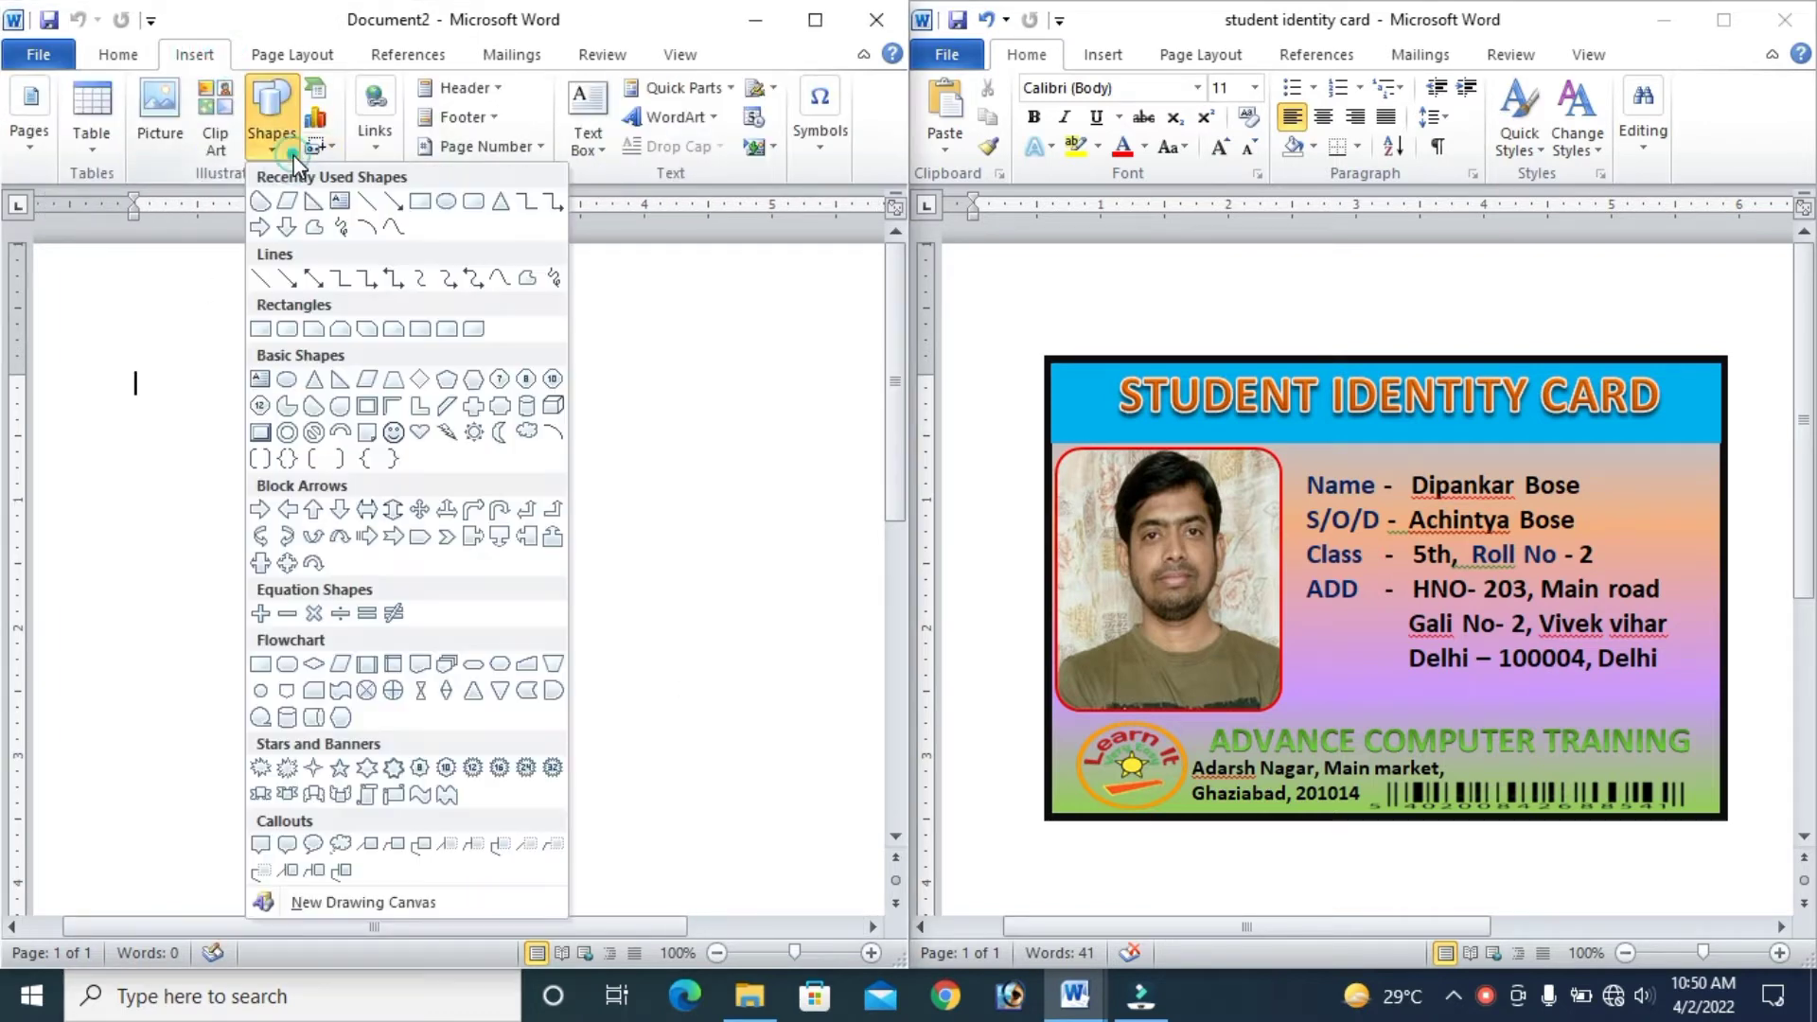
click(419, 201)
mouse_move(197, 388)
mouse_down()
mouse_move(508, 560)
mouse_move(637, 661)
mouse_up()
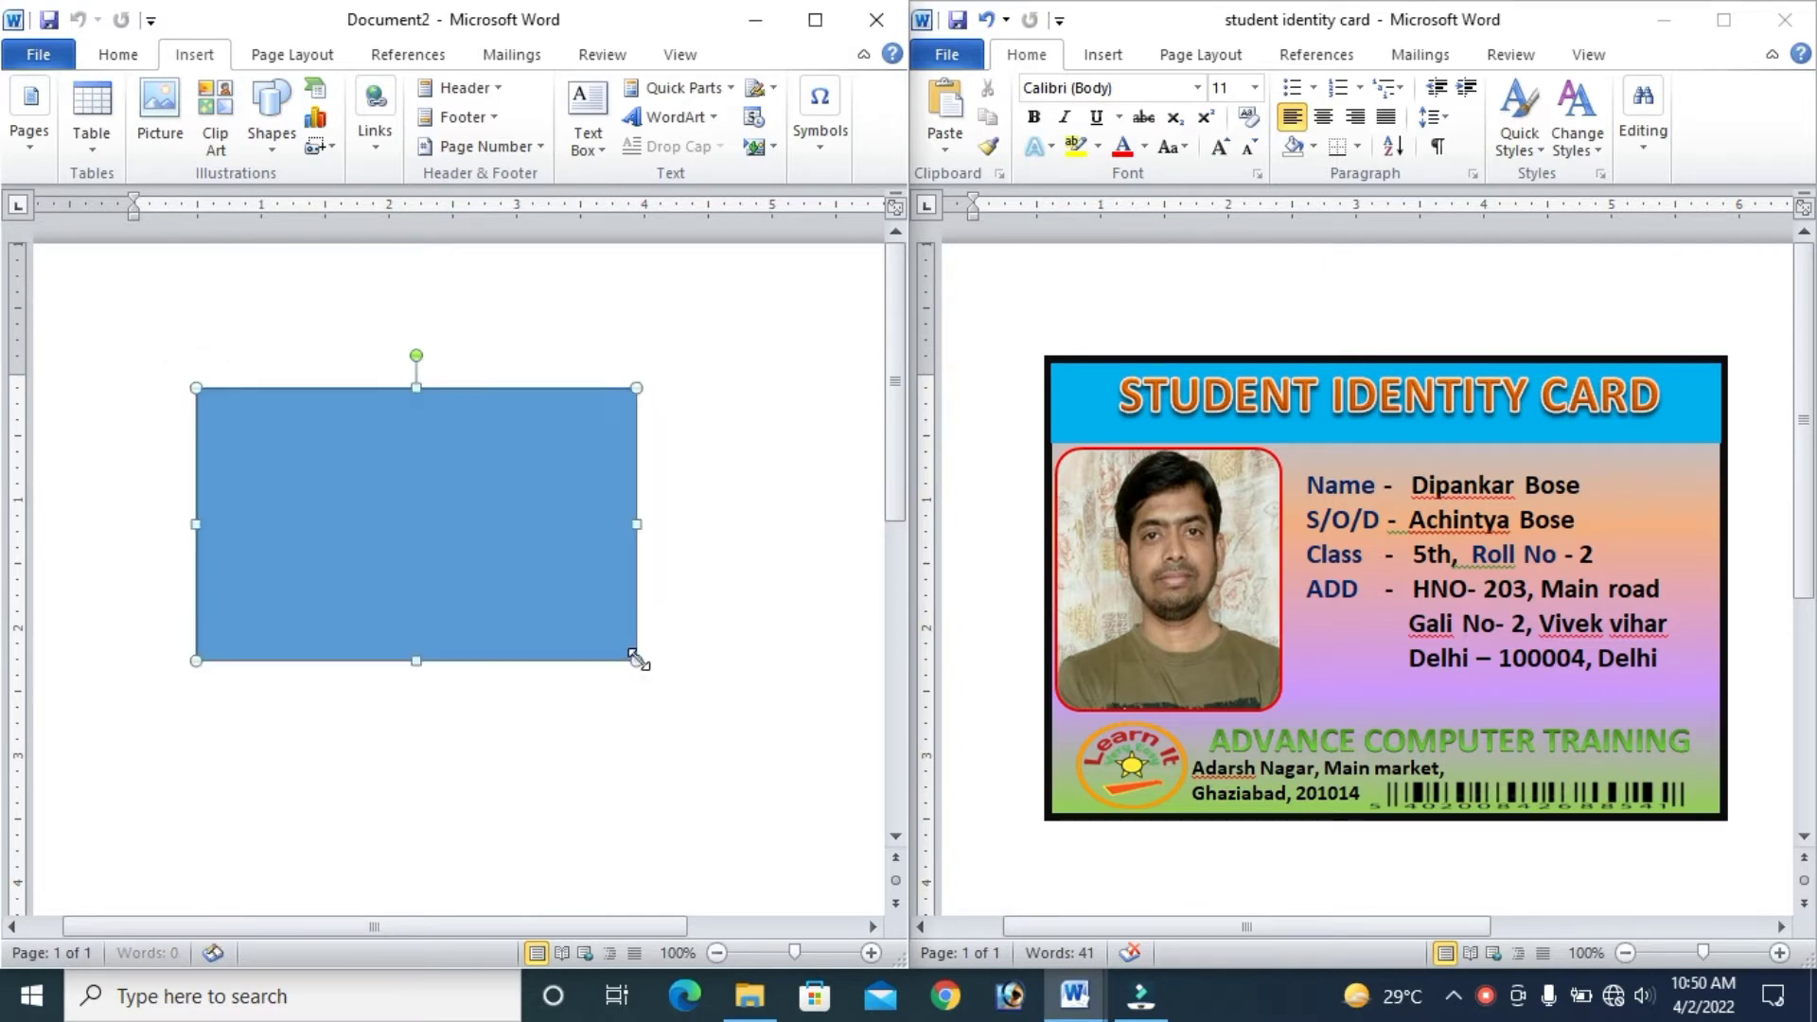
Step: Size the rectangle to 3.5 inches wide by 2.5 inches tall
click(799, 142)
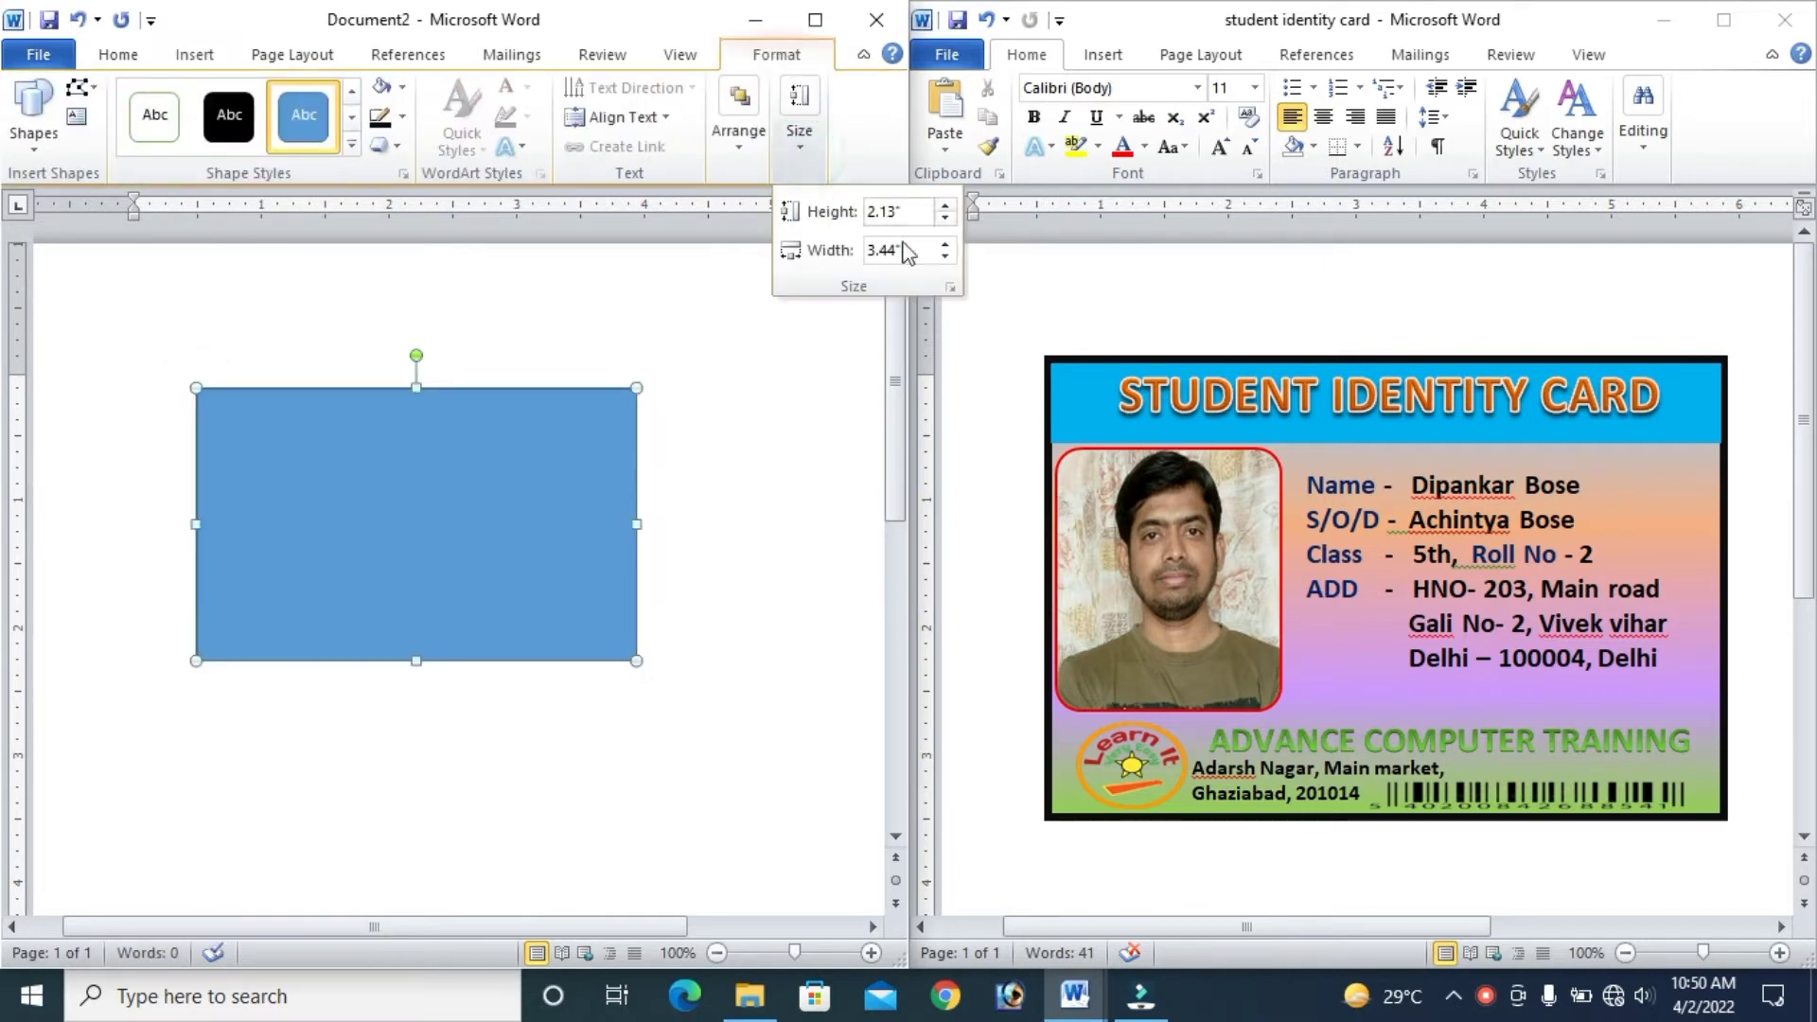
click(945, 247)
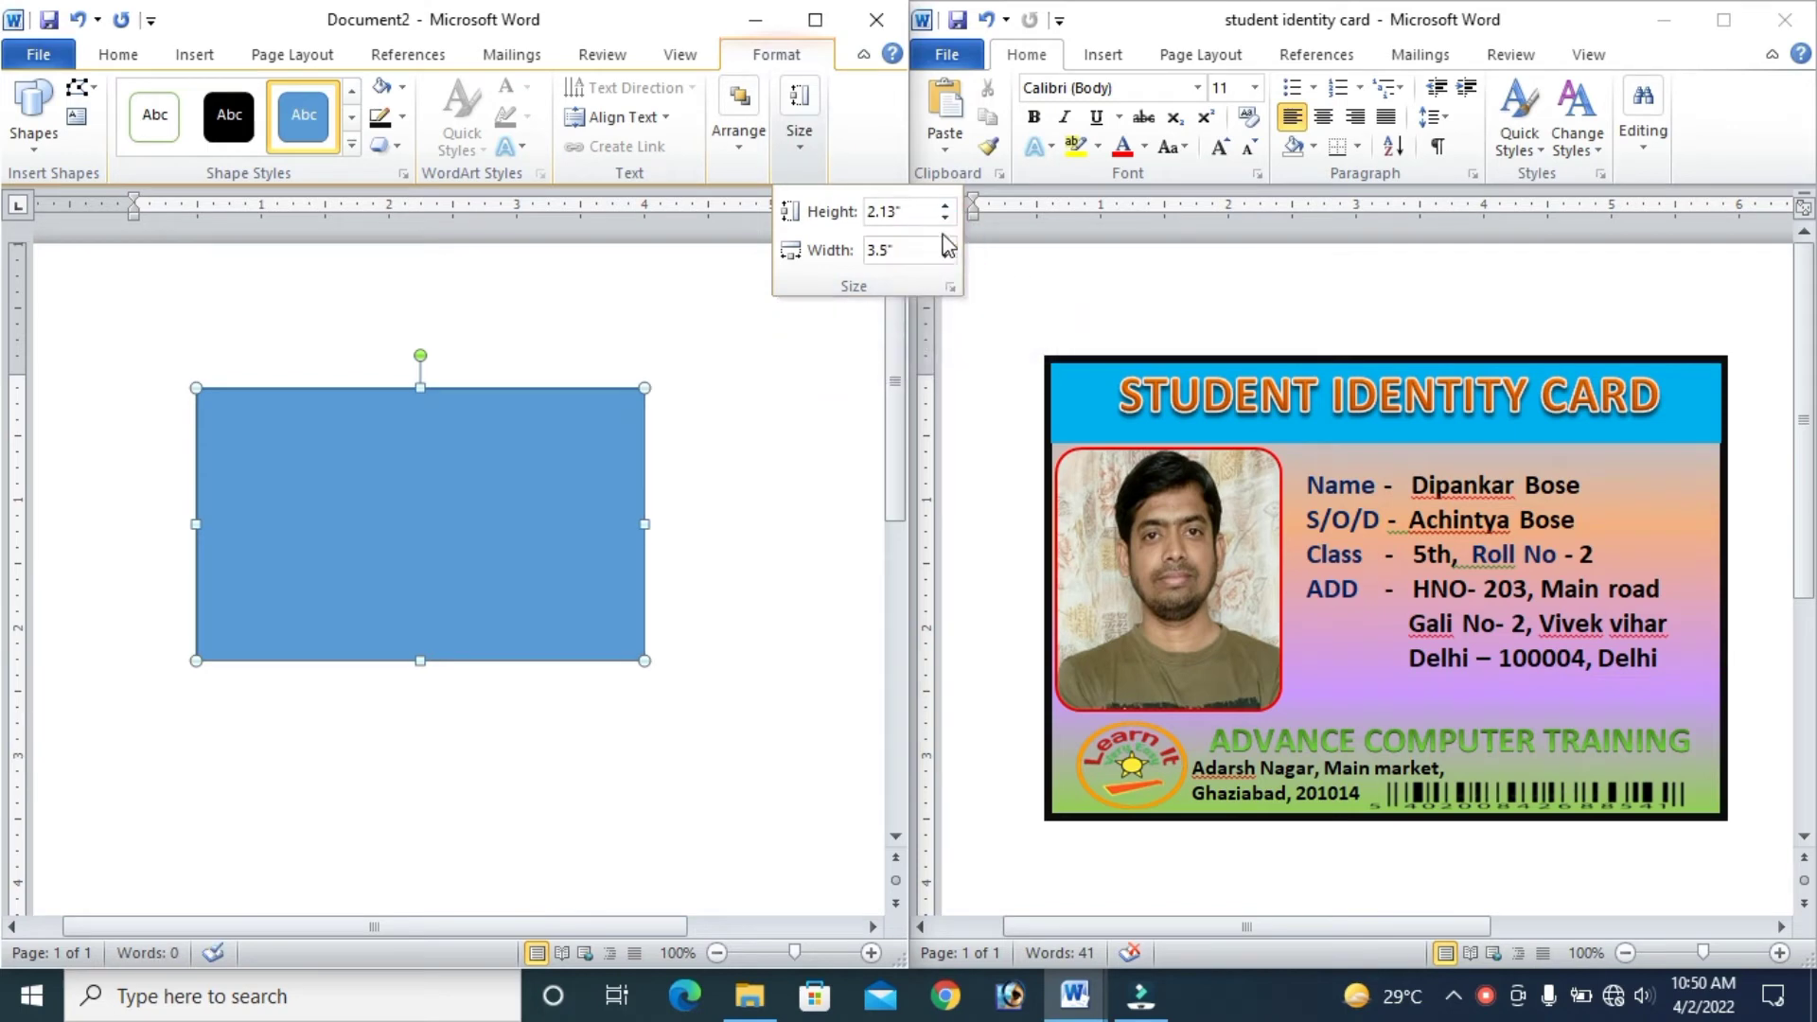
click(944, 217)
click(944, 206)
click(944, 205)
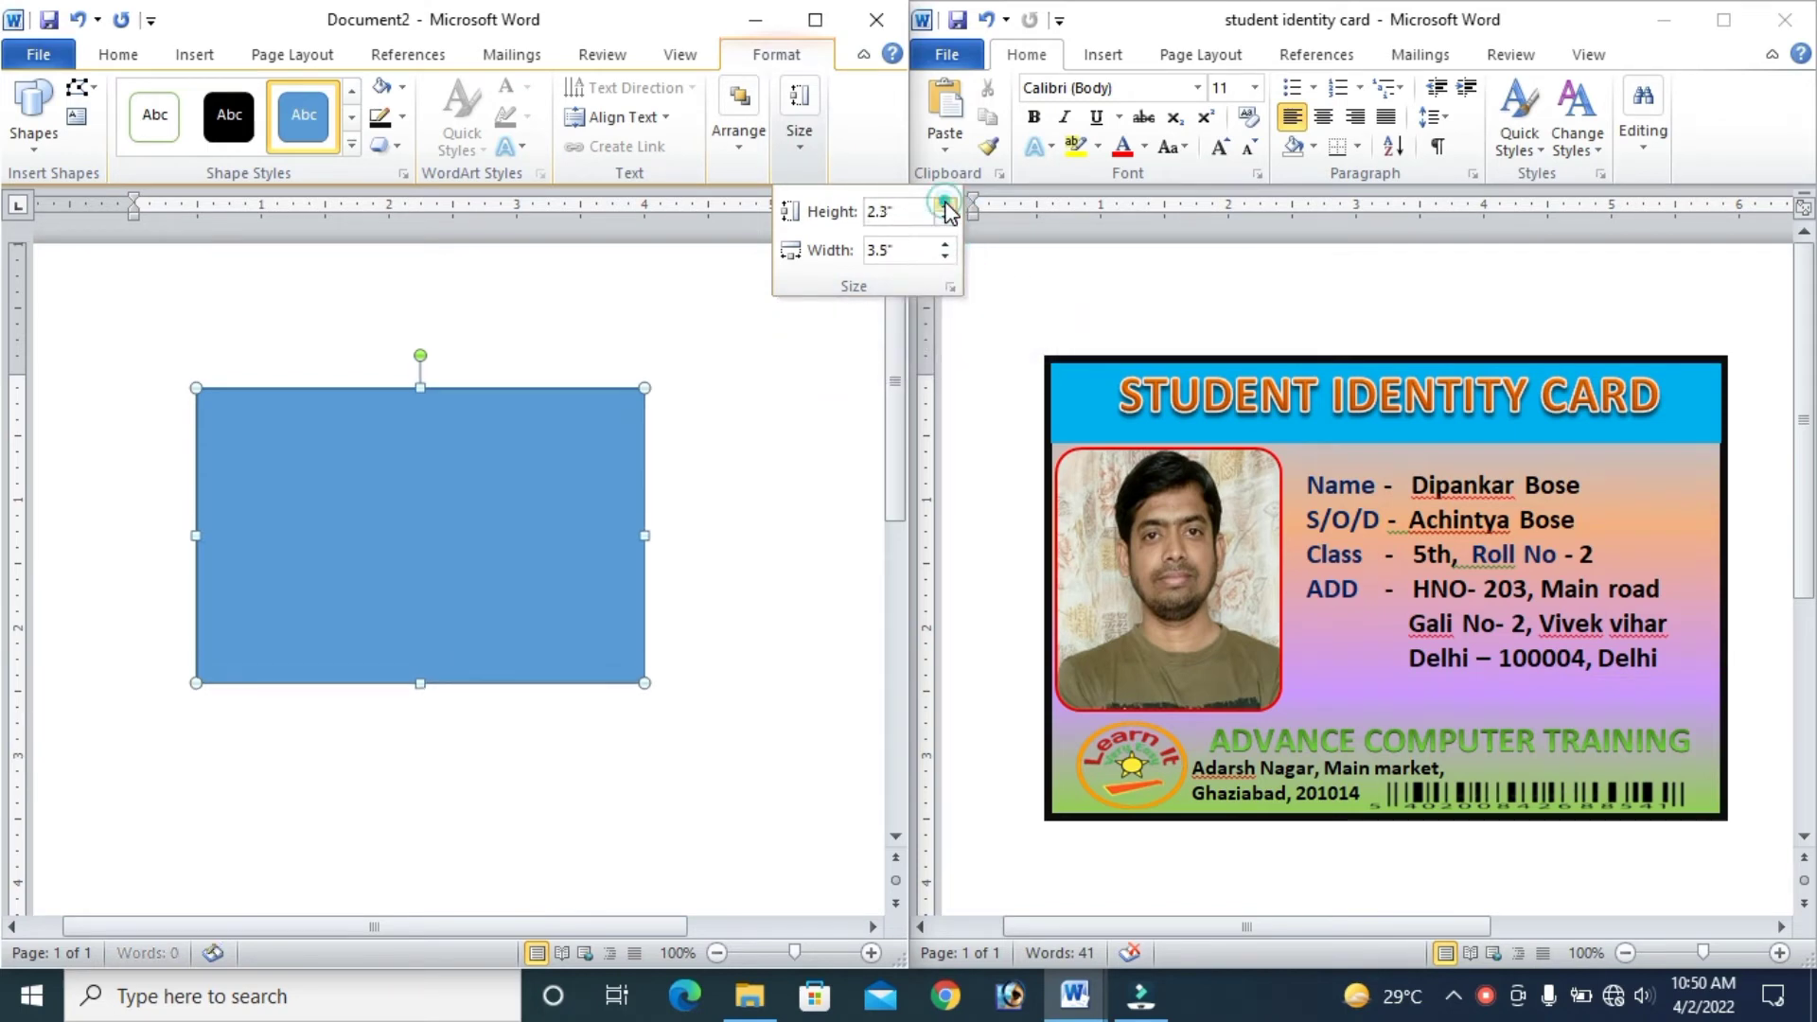
click(945, 206)
click(944, 206)
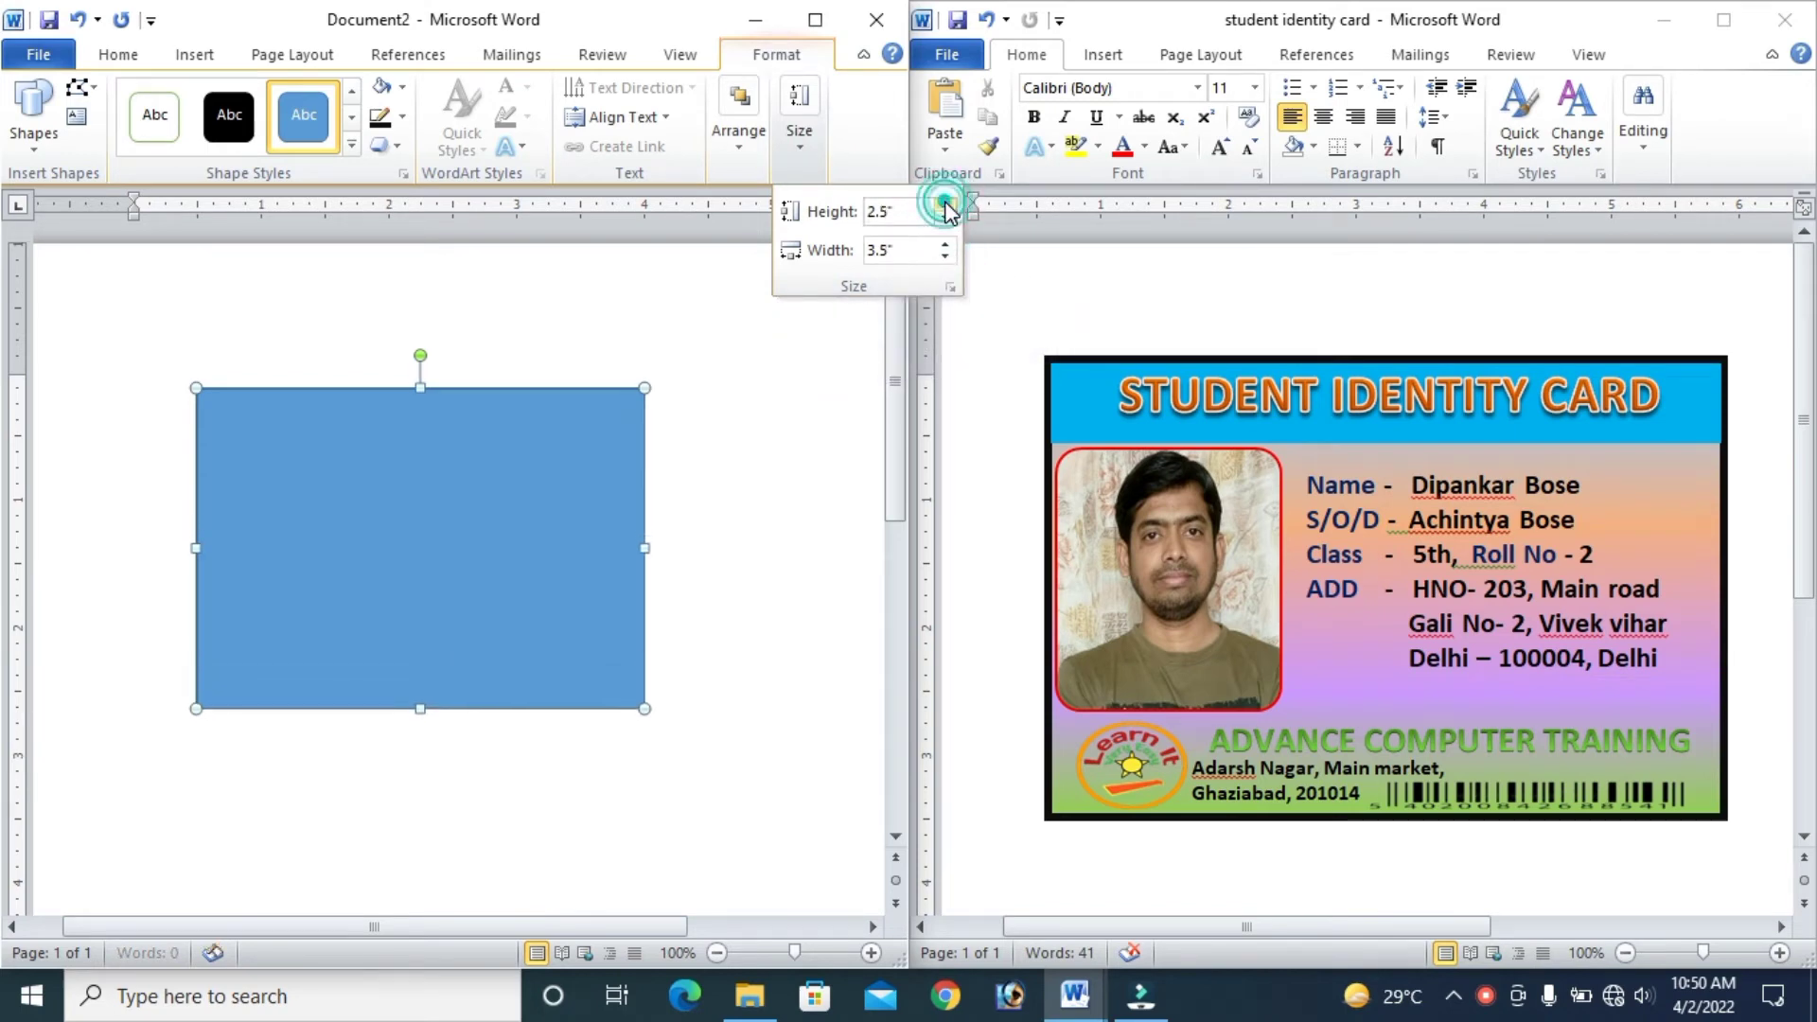
click(572, 478)
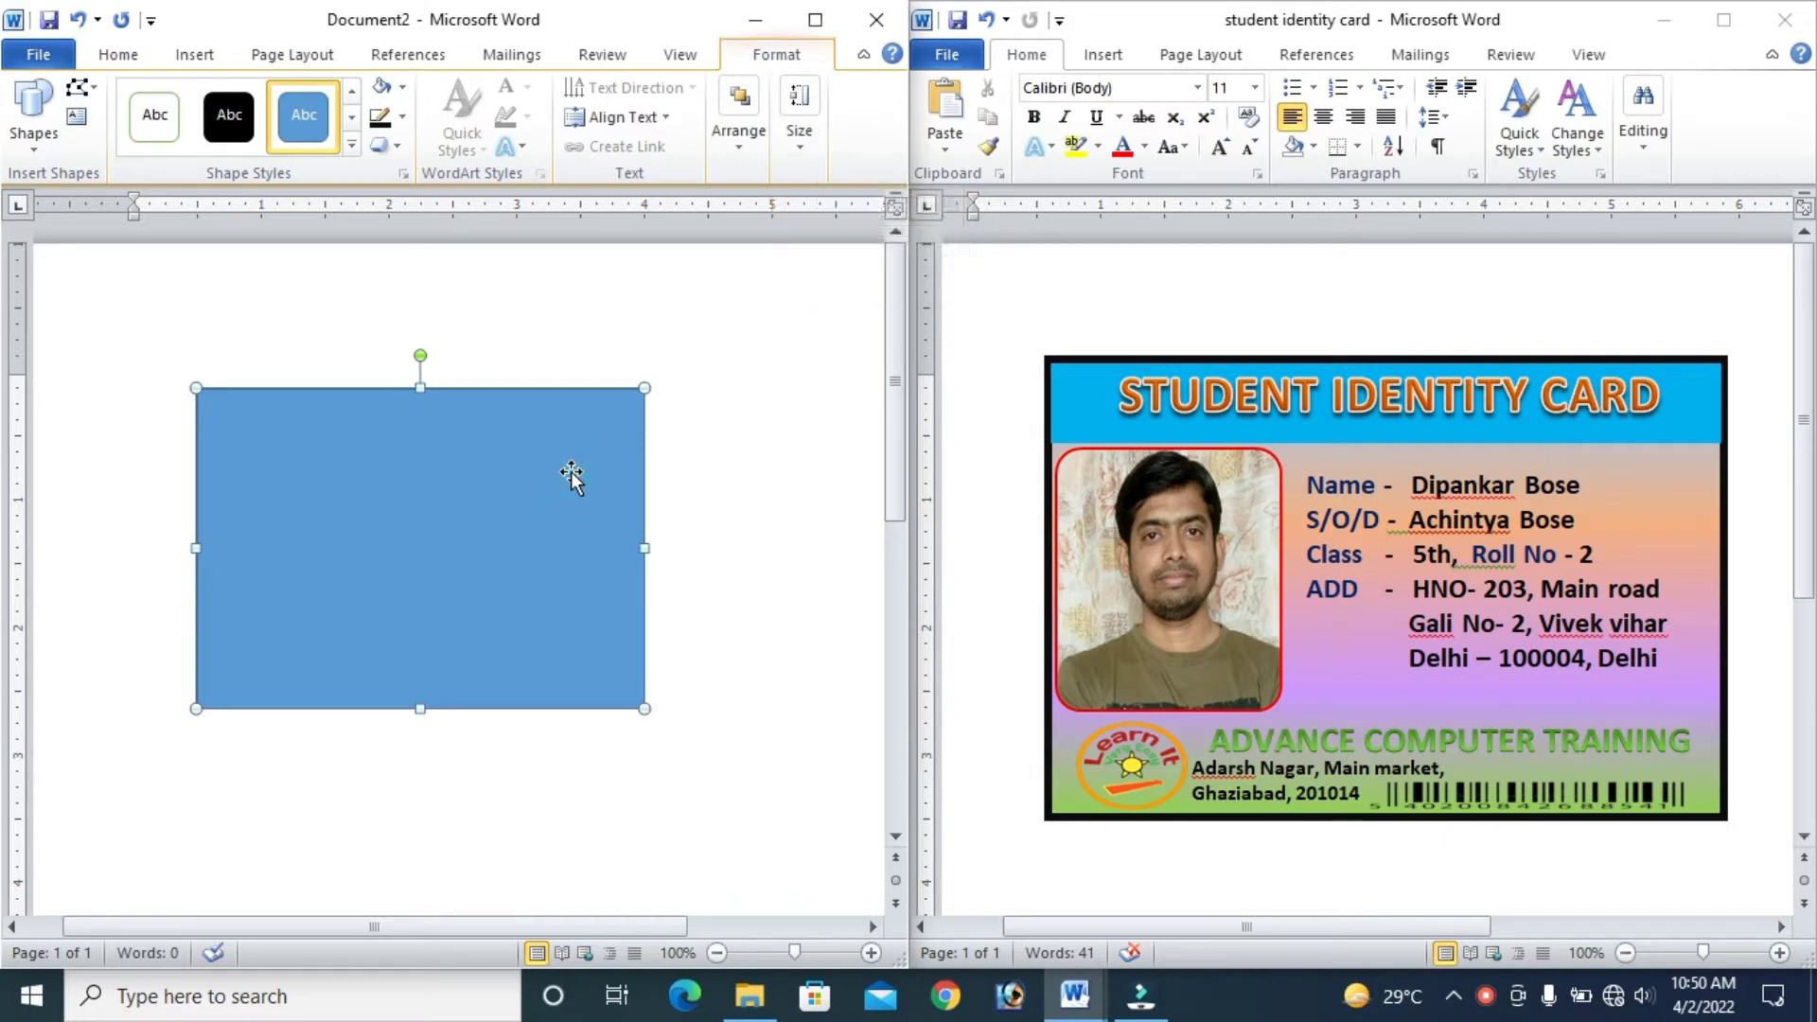
Step: Switch the rectangle to a gradient fill using the teal-to-blue preset
click(403, 89)
mouse_move(441, 400)
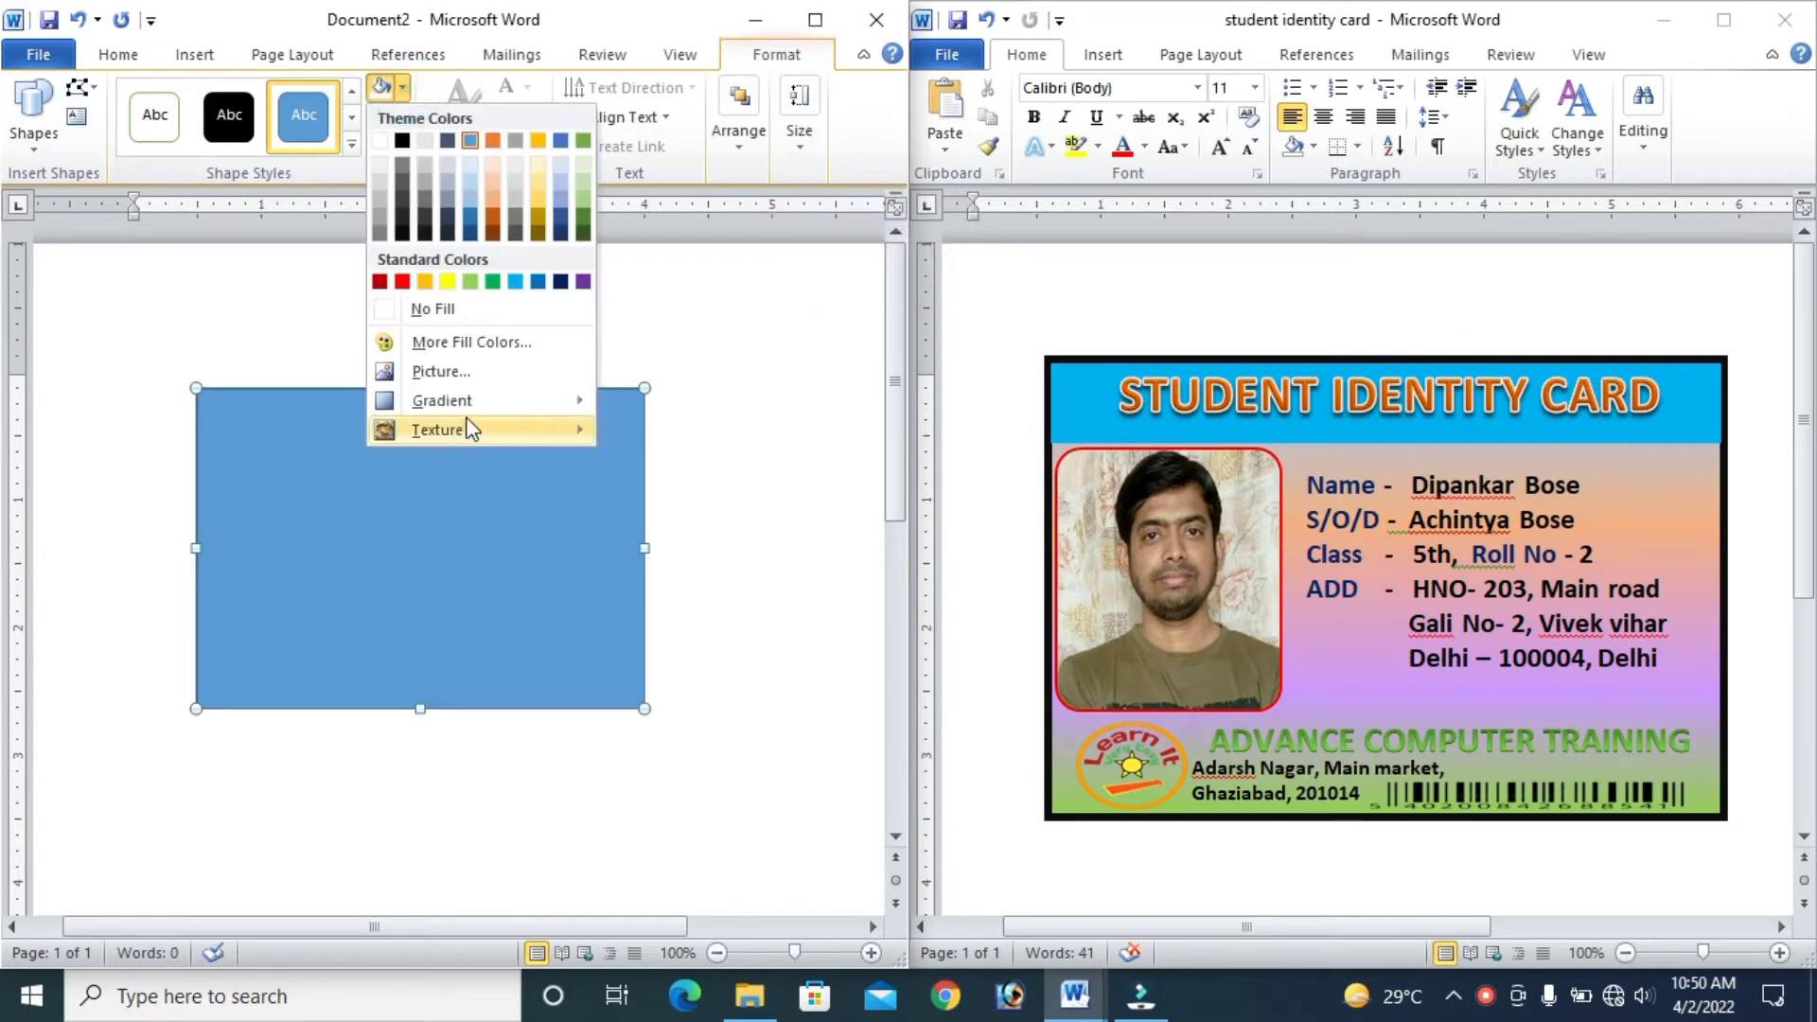
click(729, 889)
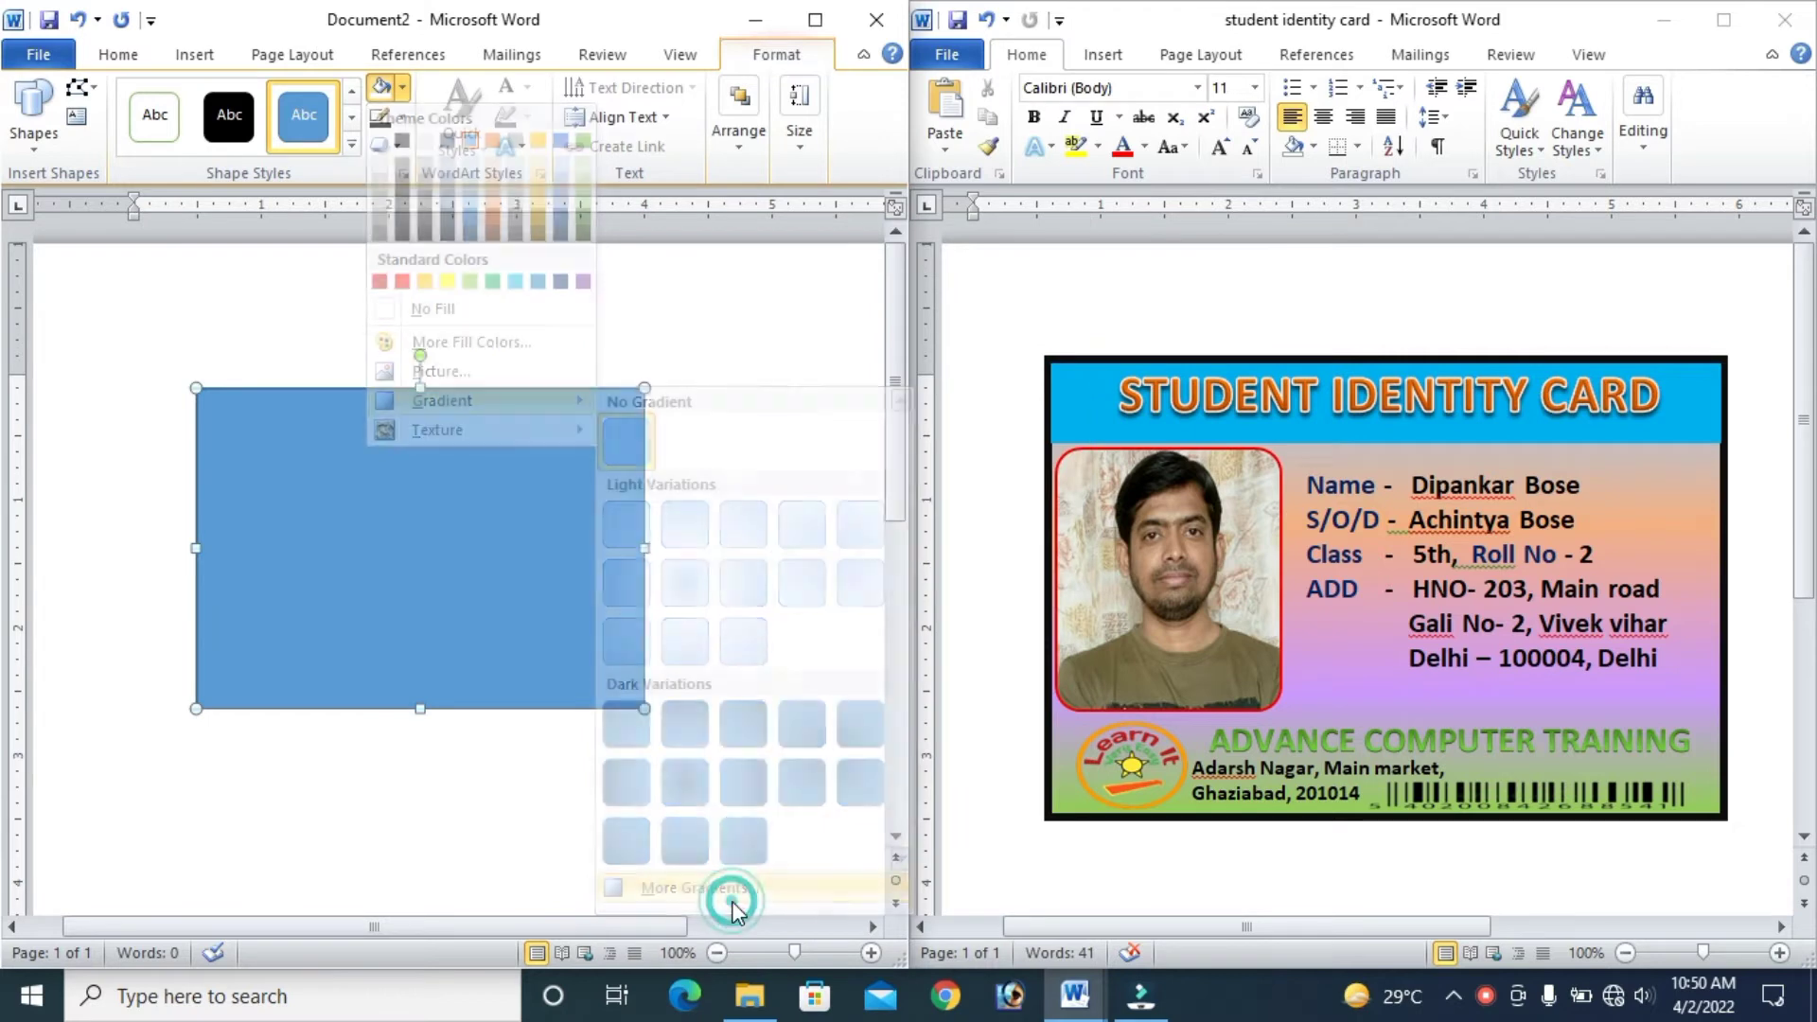
drag(436, 200, 890, 106)
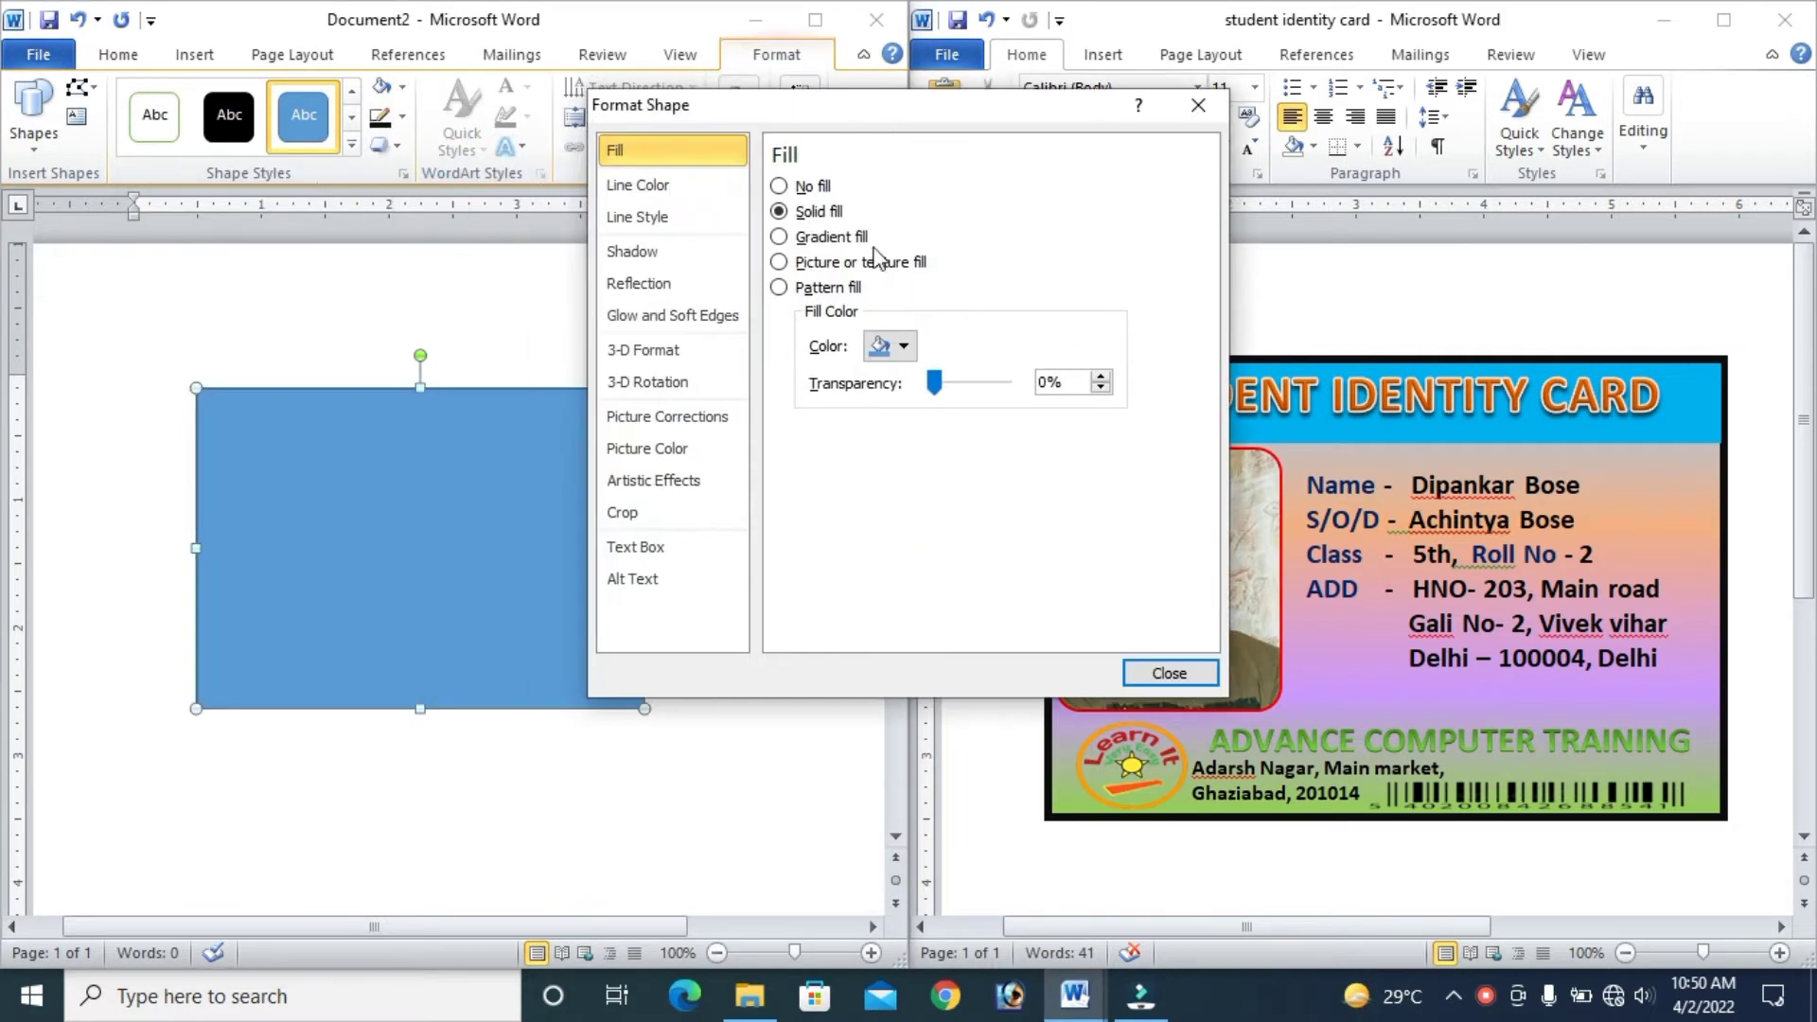
click(818, 239)
click(926, 319)
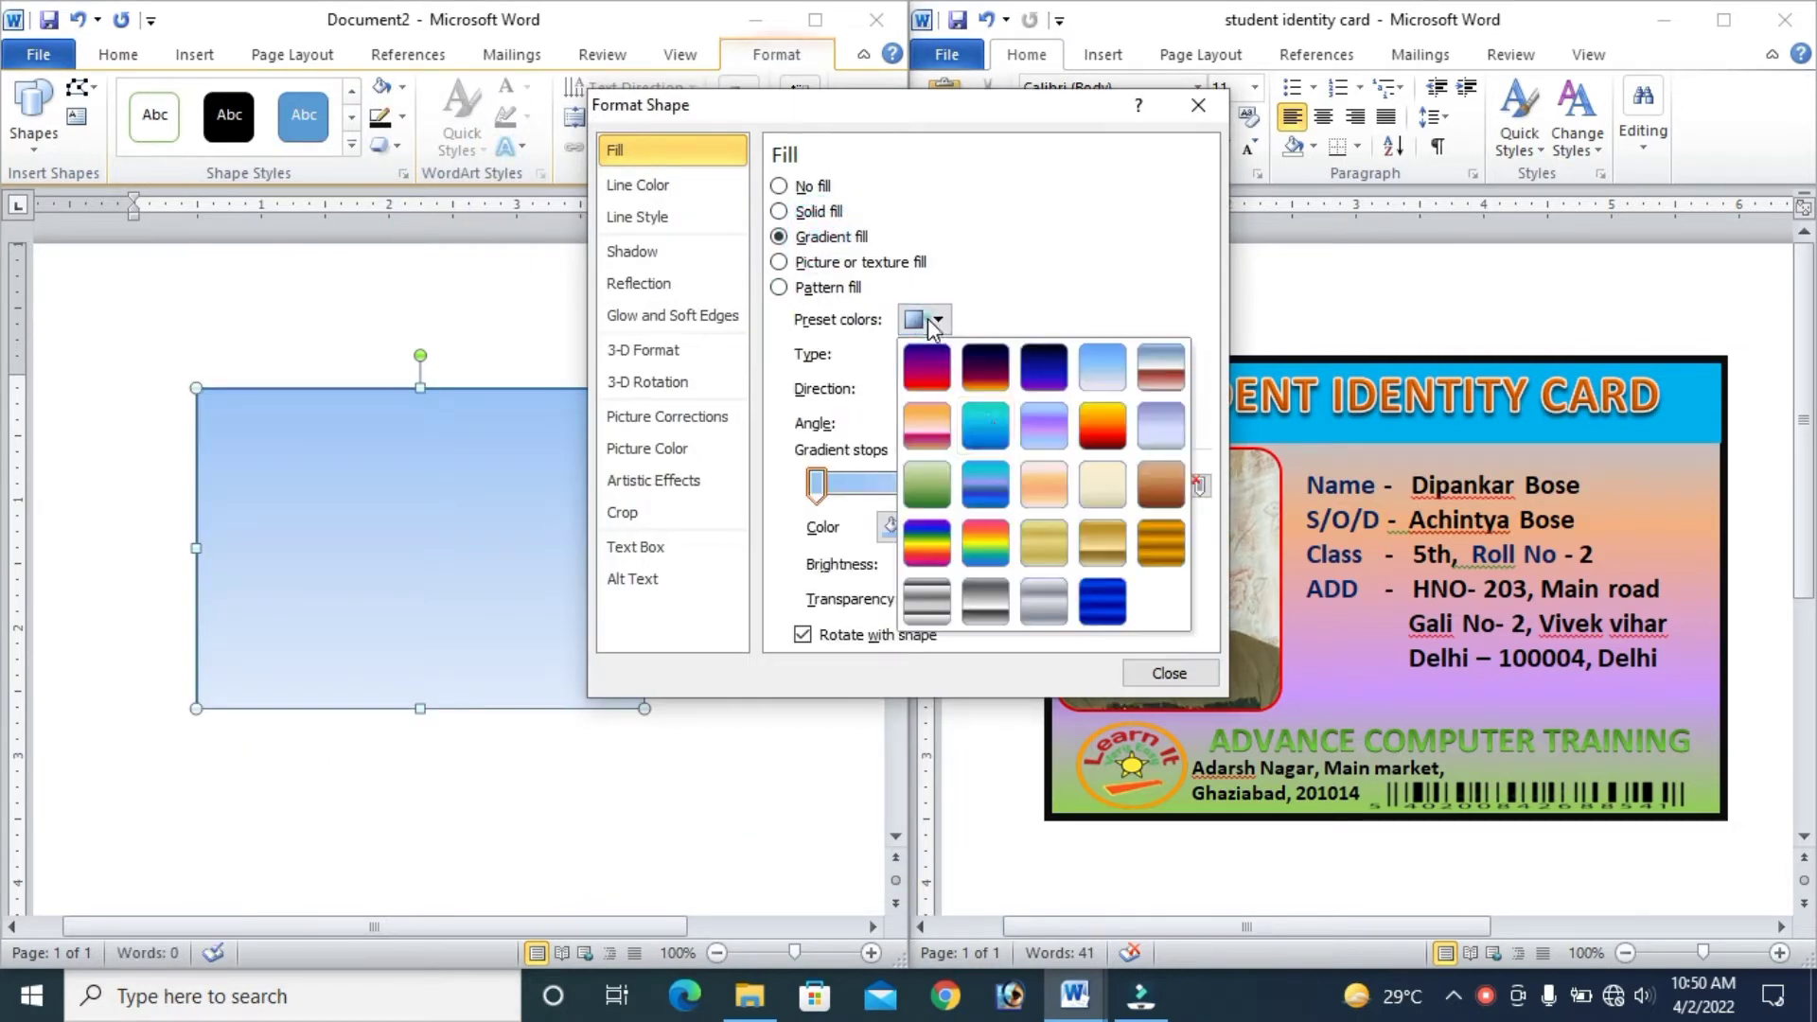
click(997, 441)
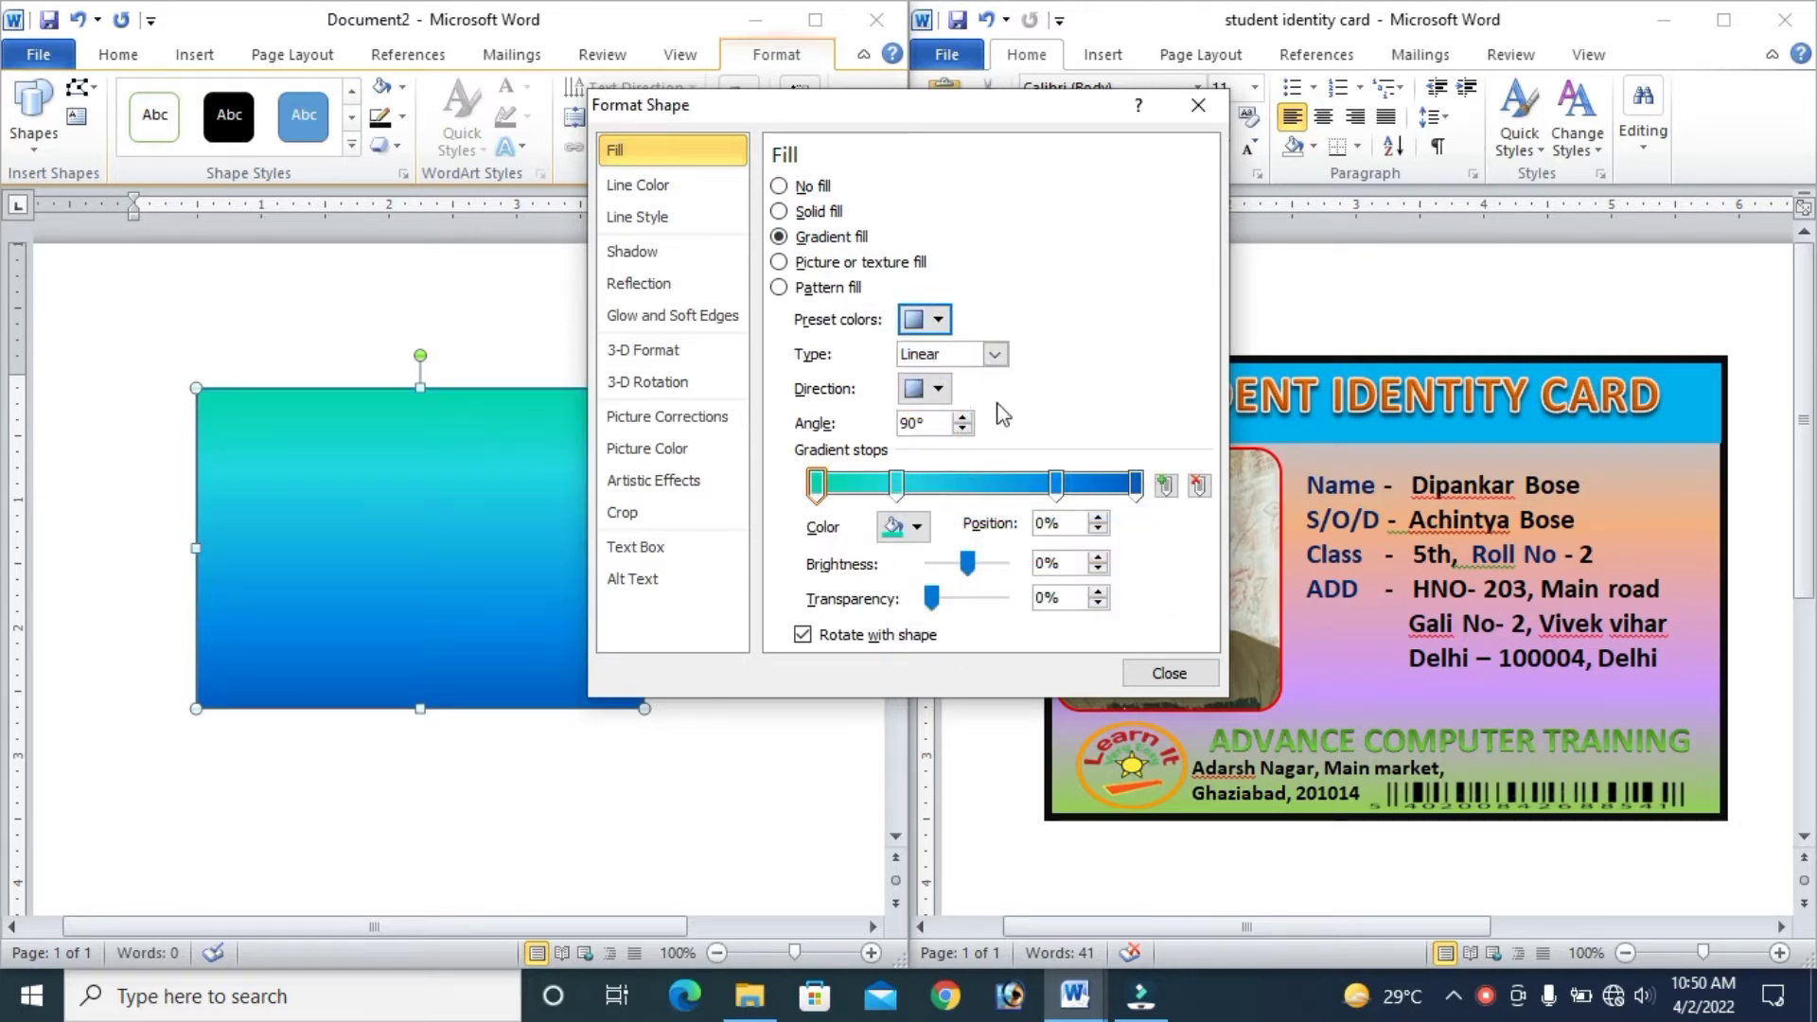
Step: Try a radial gradient from the centre and reposition its gradient stops
click(996, 354)
click(970, 407)
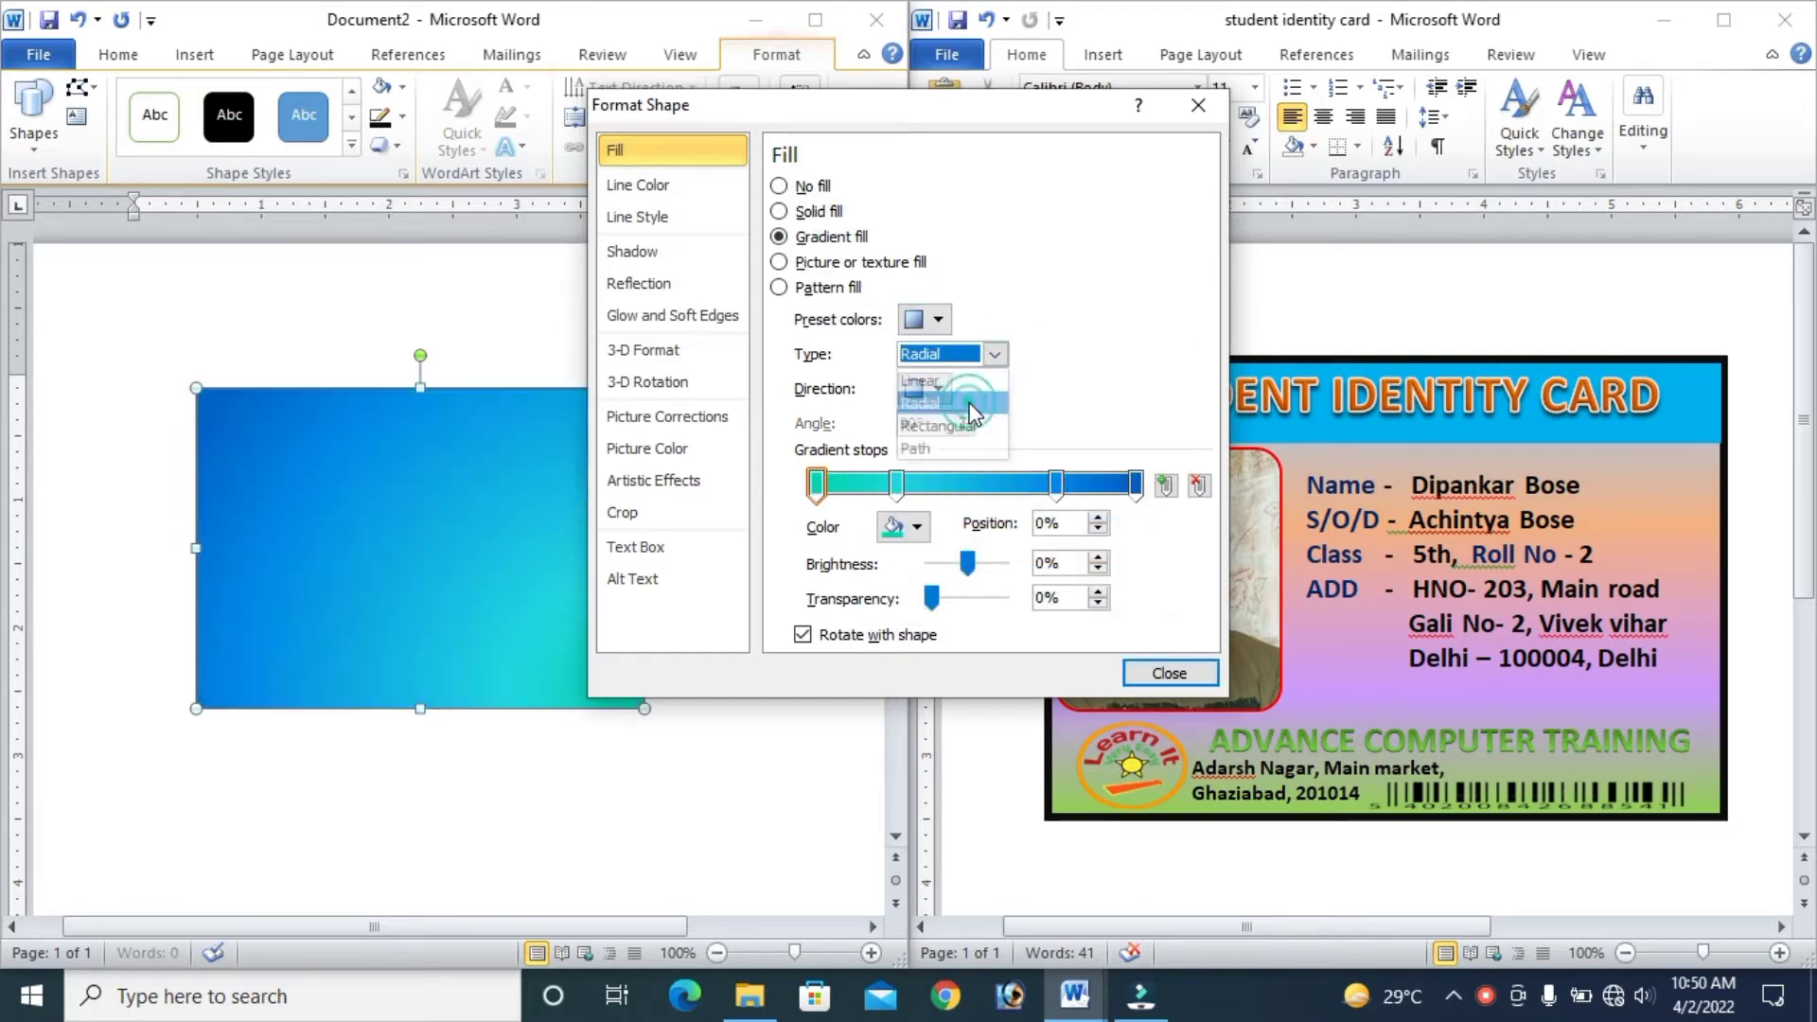
click(938, 388)
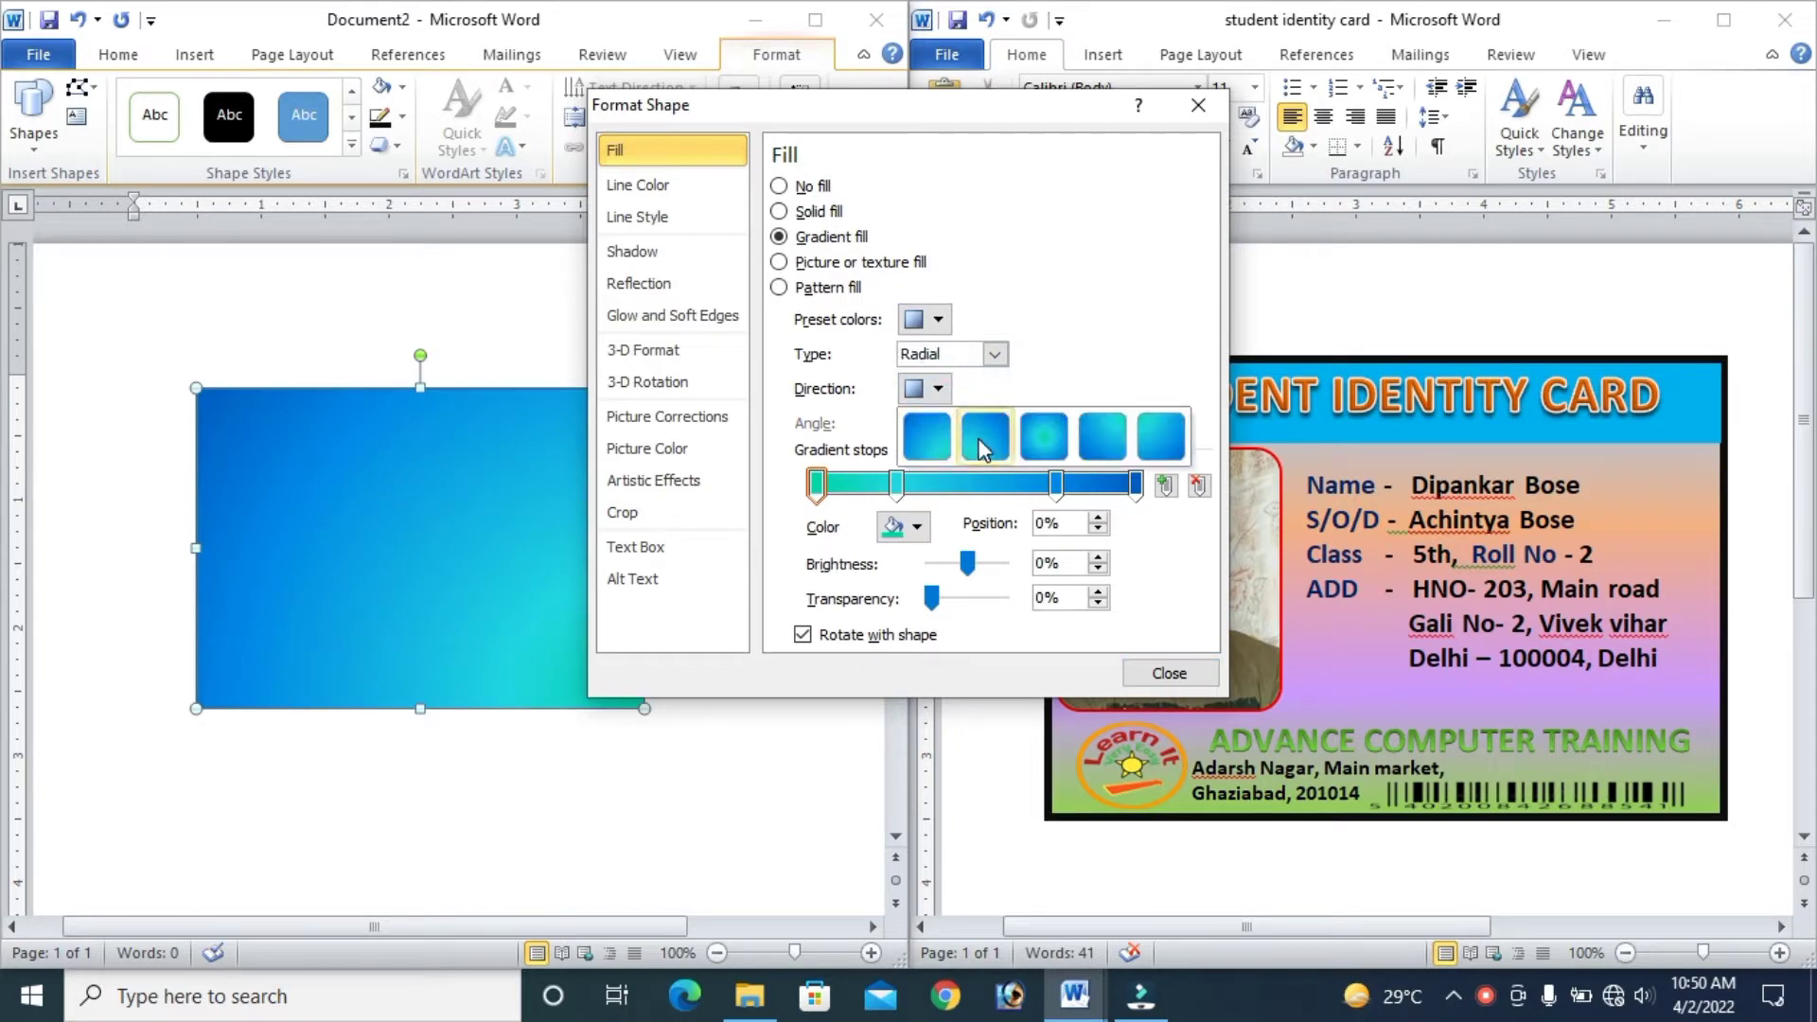
click(984, 430)
click(937, 388)
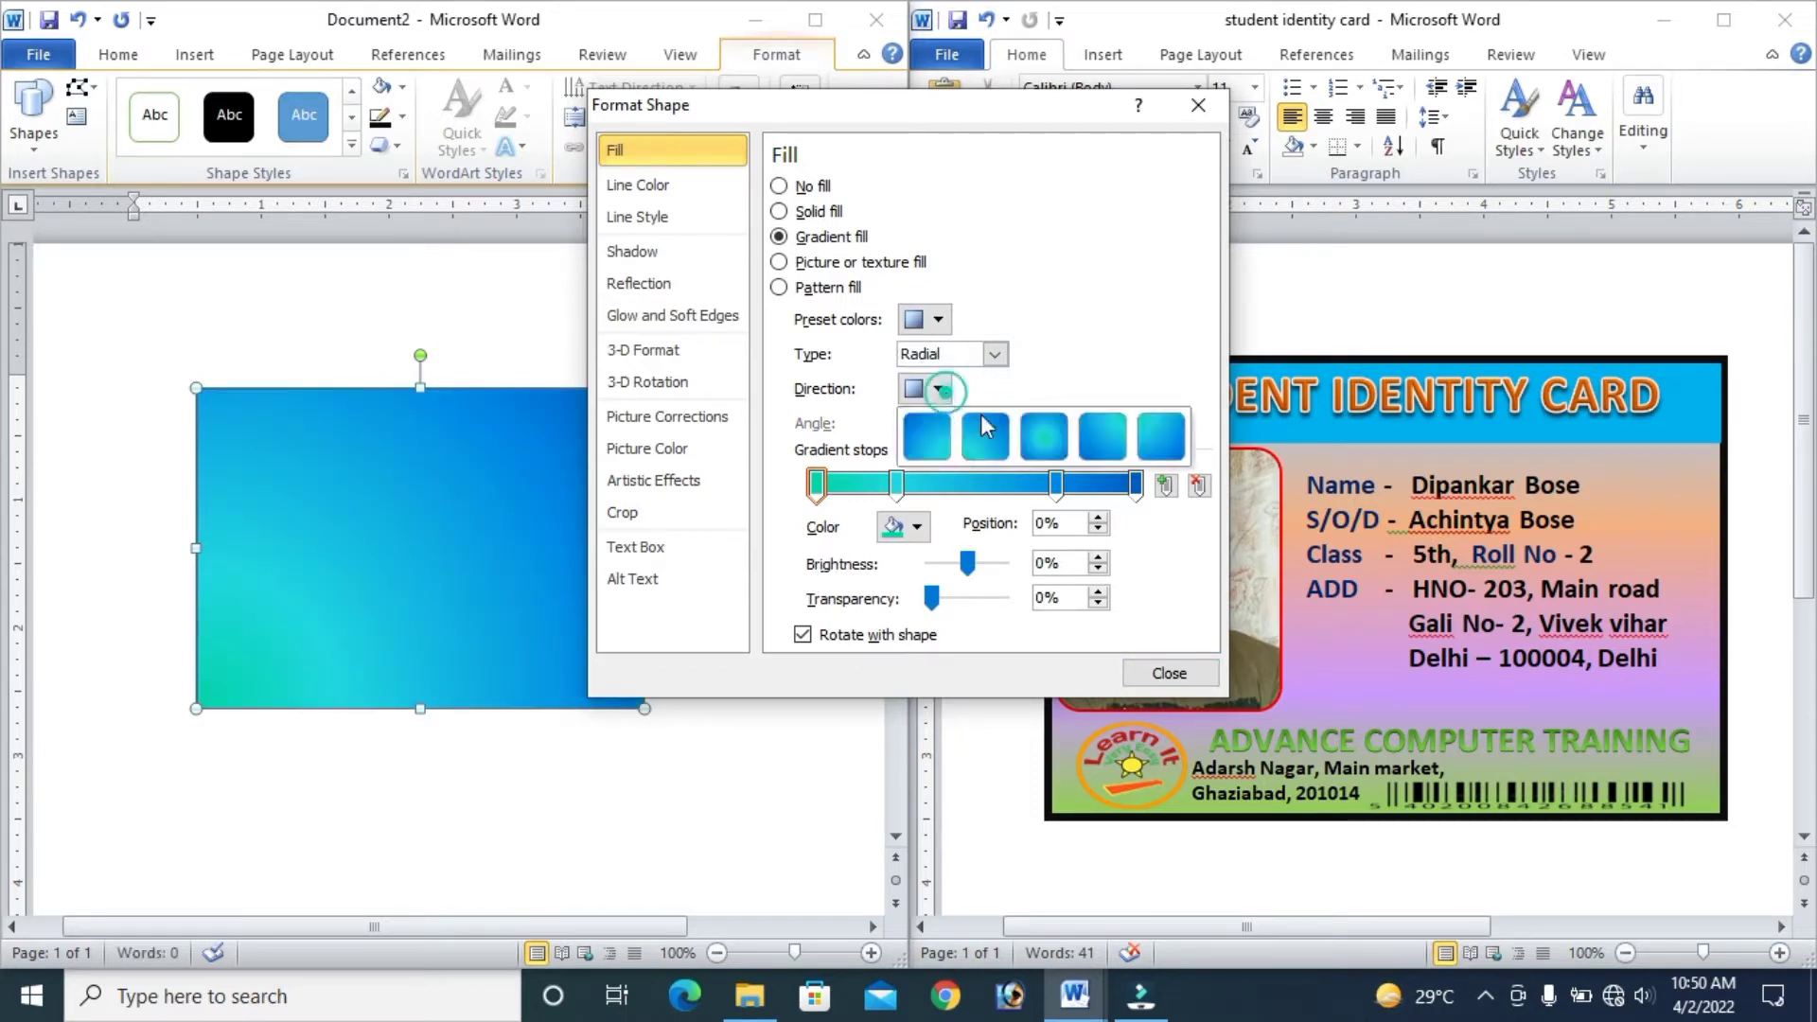
click(1040, 437)
click(1054, 485)
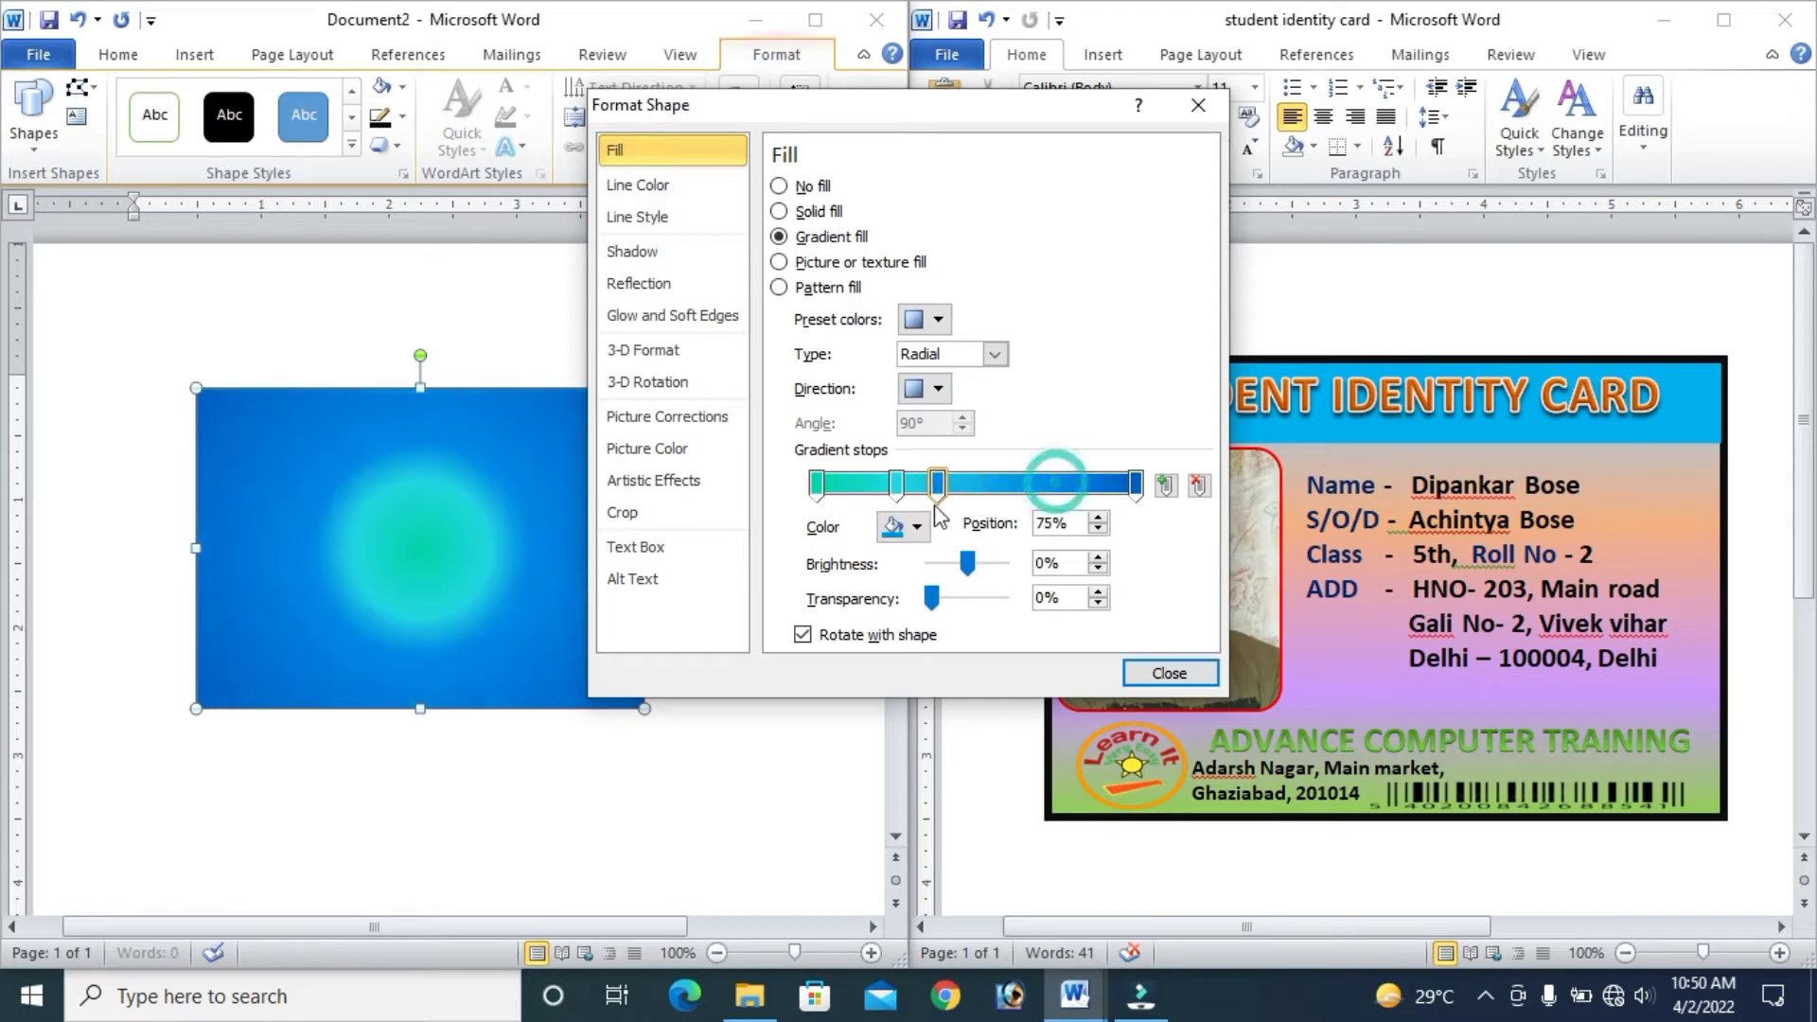
drag(1056, 484, 1116, 484)
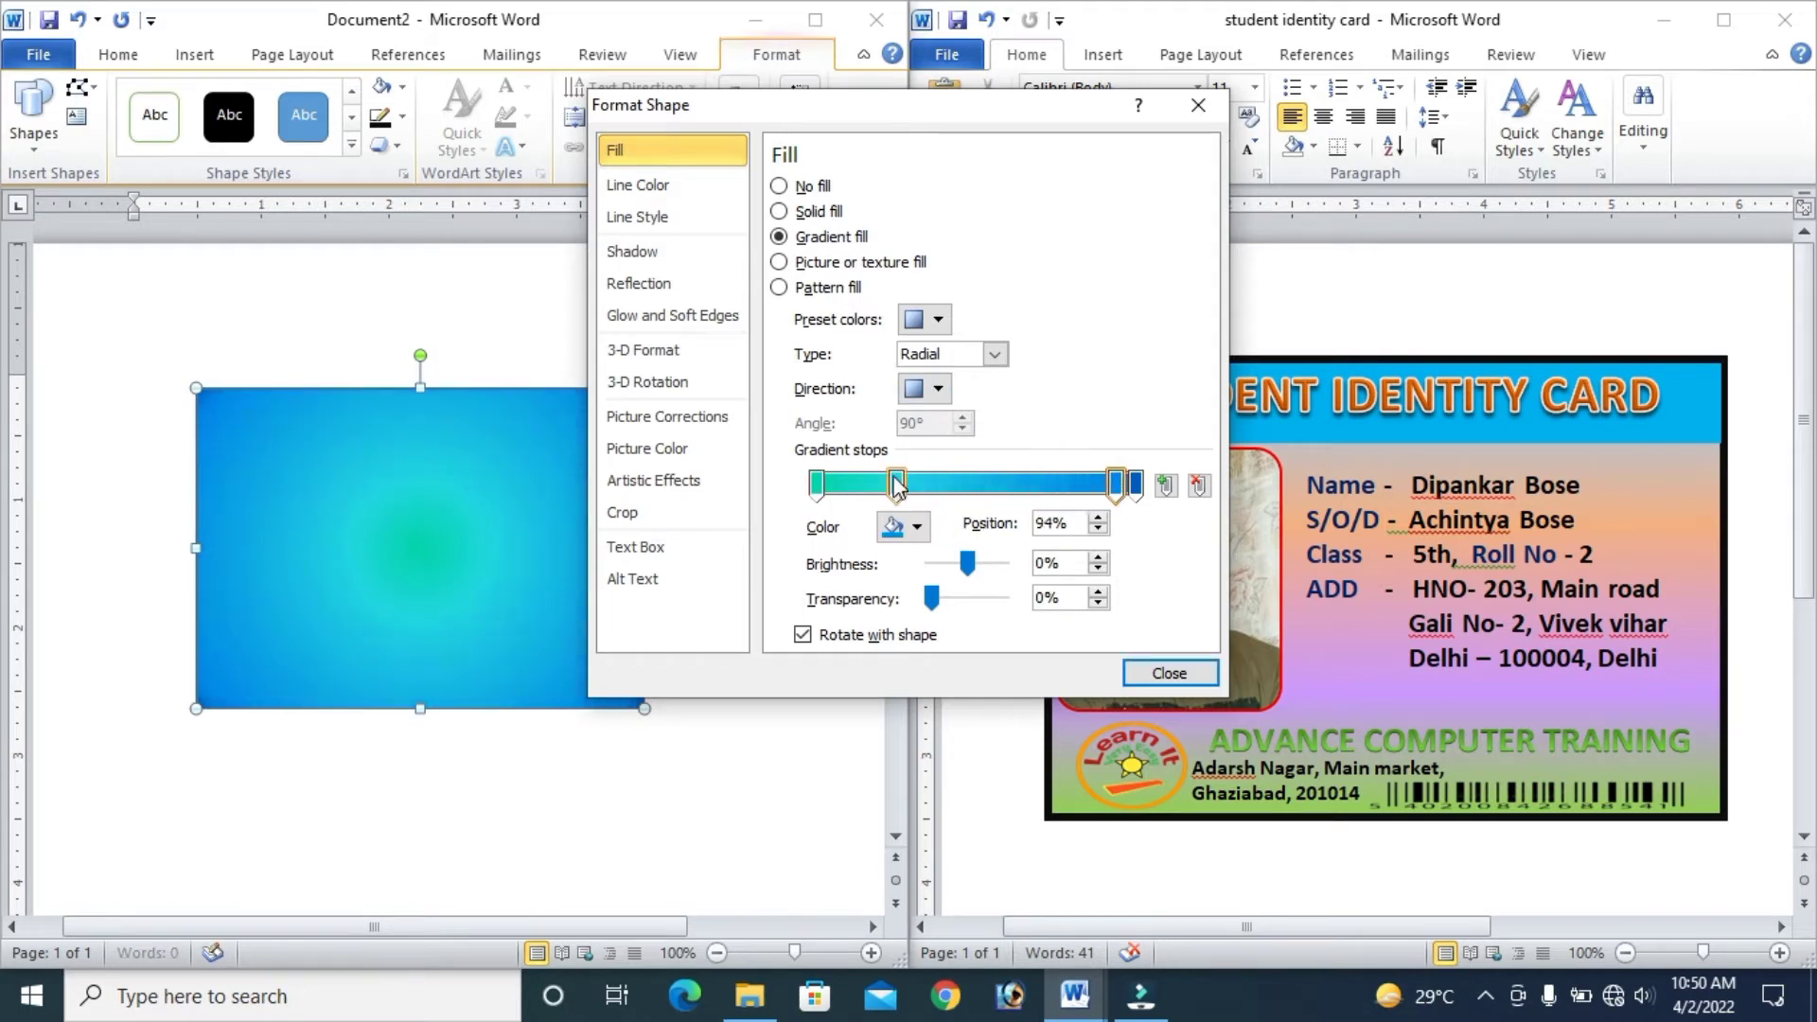
mouse_move(896, 485)
mouse_down()
mouse_move(1011, 485)
mouse_move(844, 484)
mouse_move(870, 484)
mouse_up()
Step: Apply the blue-purple preset and move its stops to about 73% and 68% to place the purple band
click(937, 319)
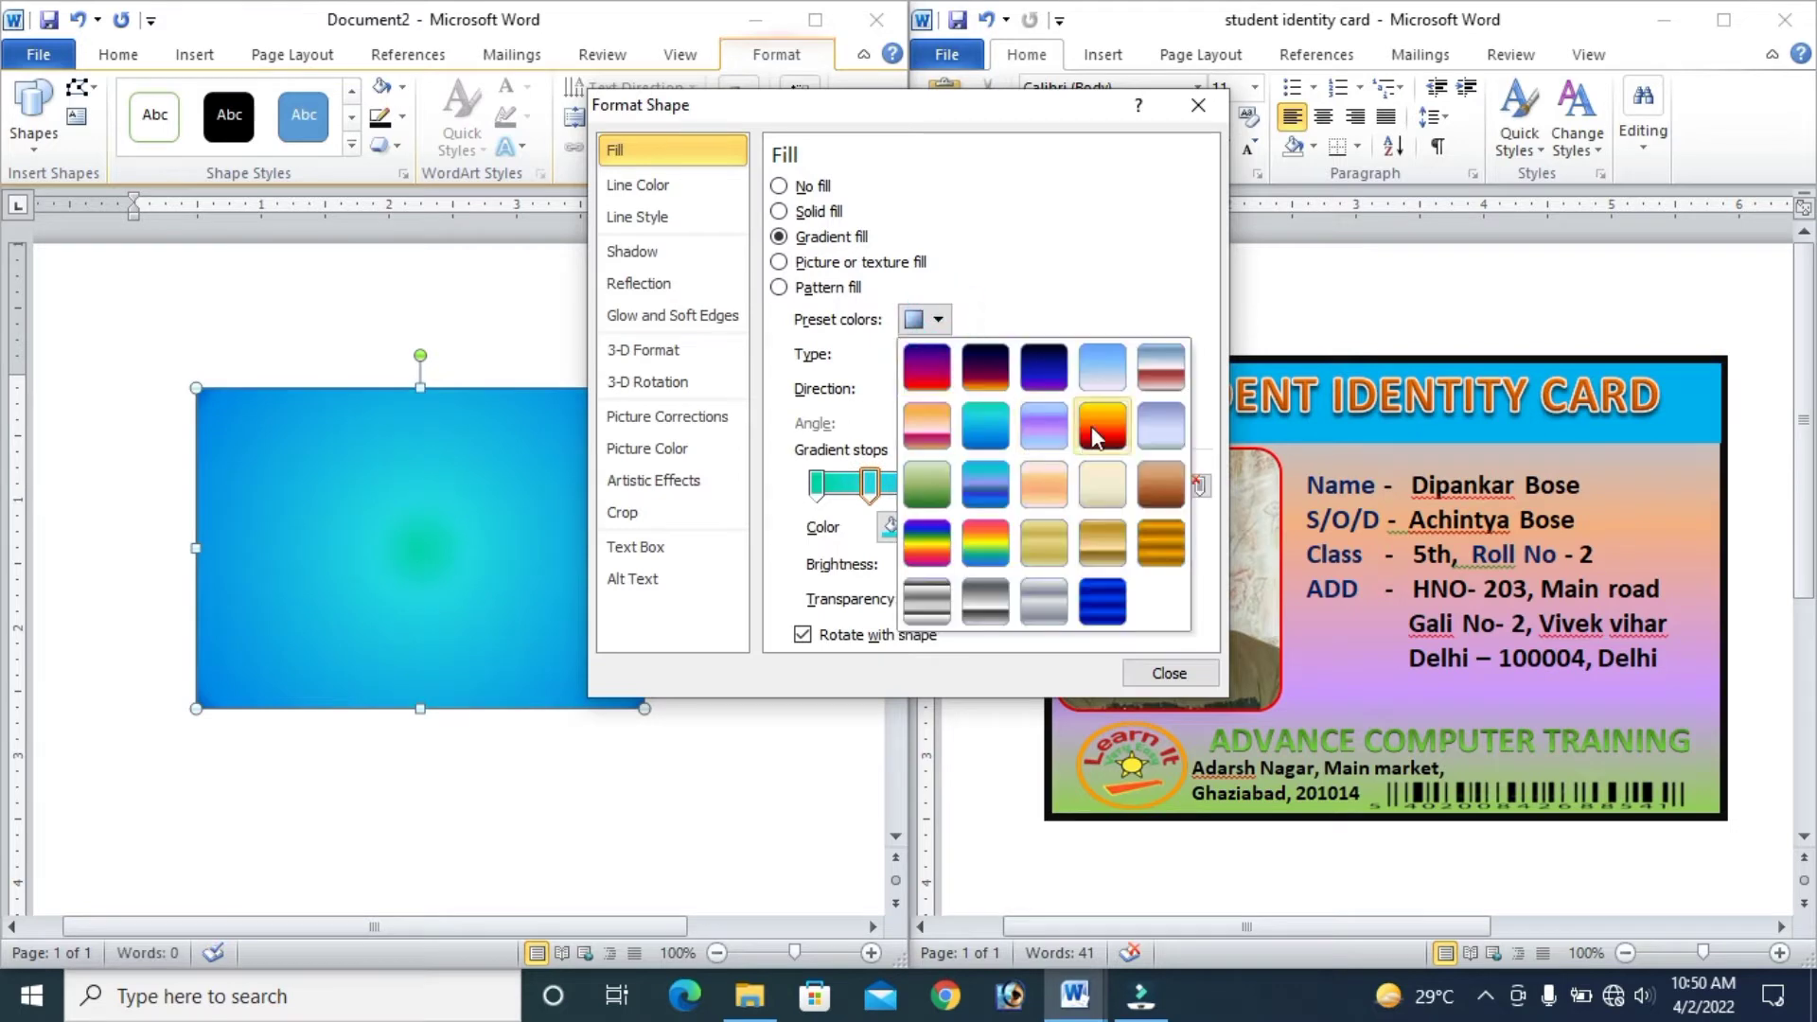
click(1123, 422)
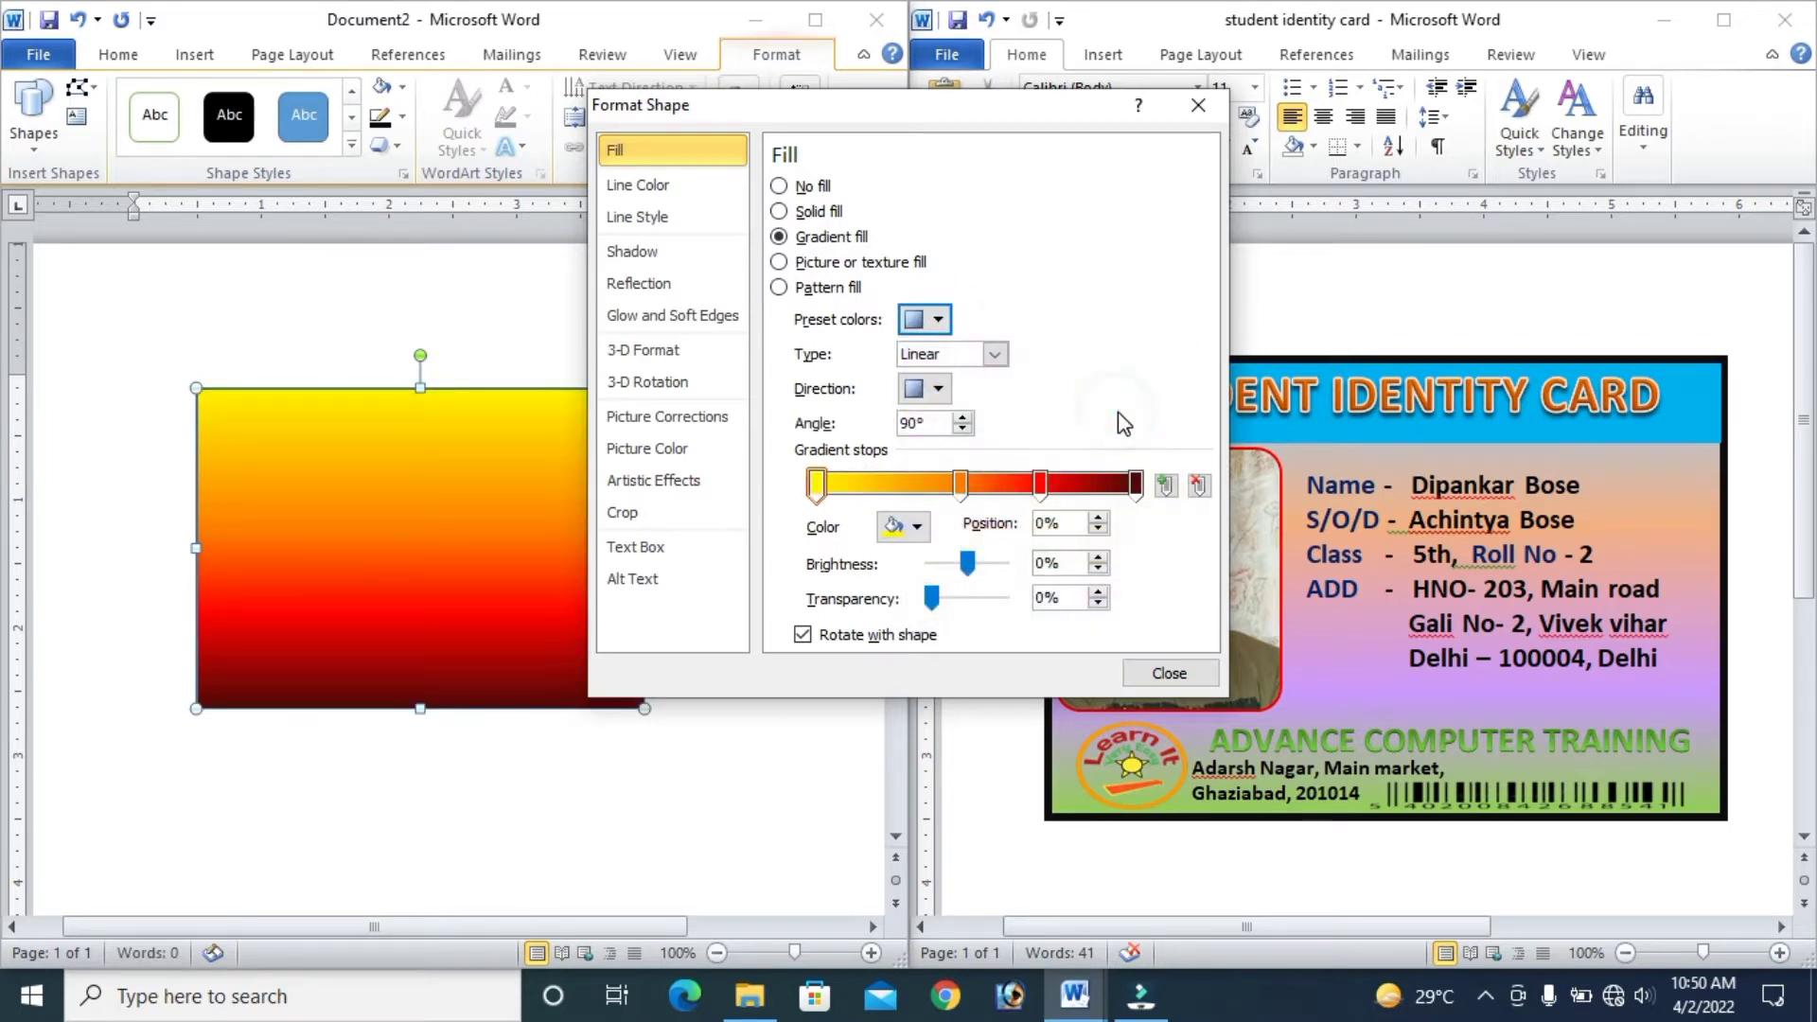
click(937, 319)
click(1053, 445)
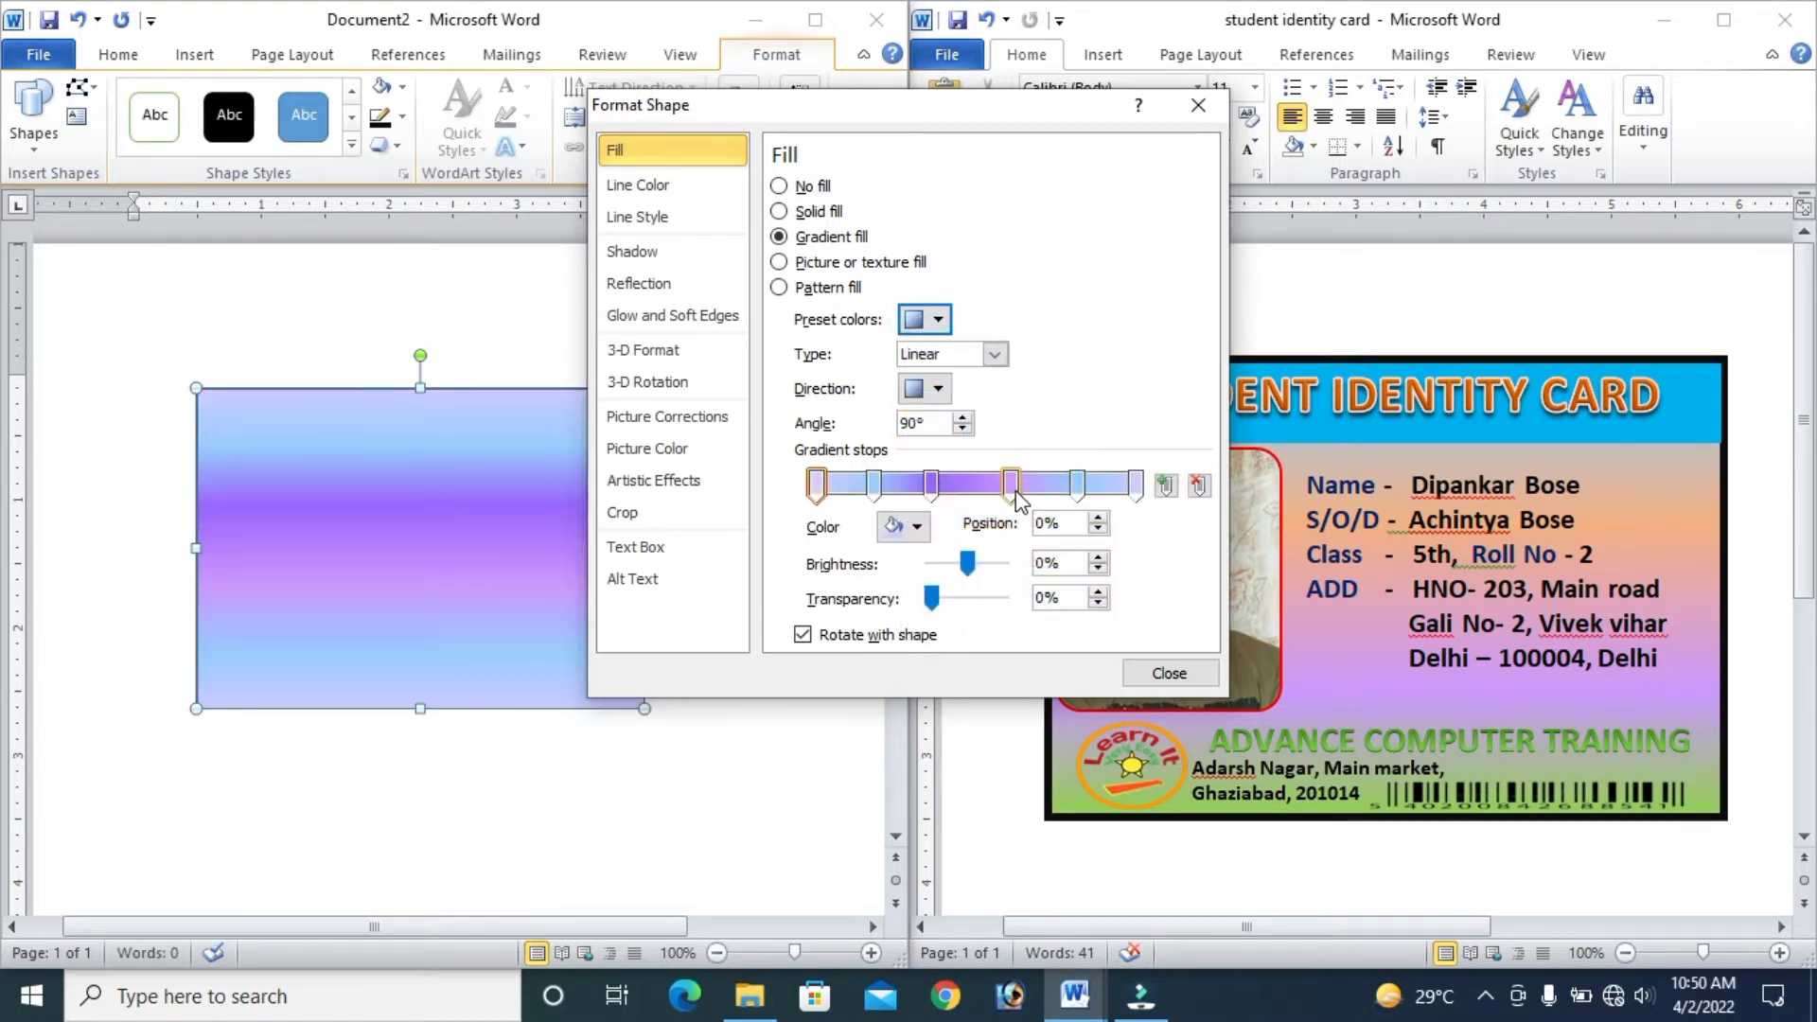
mouse_move(1010, 484)
mouse_down()
mouse_move(975, 485)
mouse_move(1052, 484)
mouse_up()
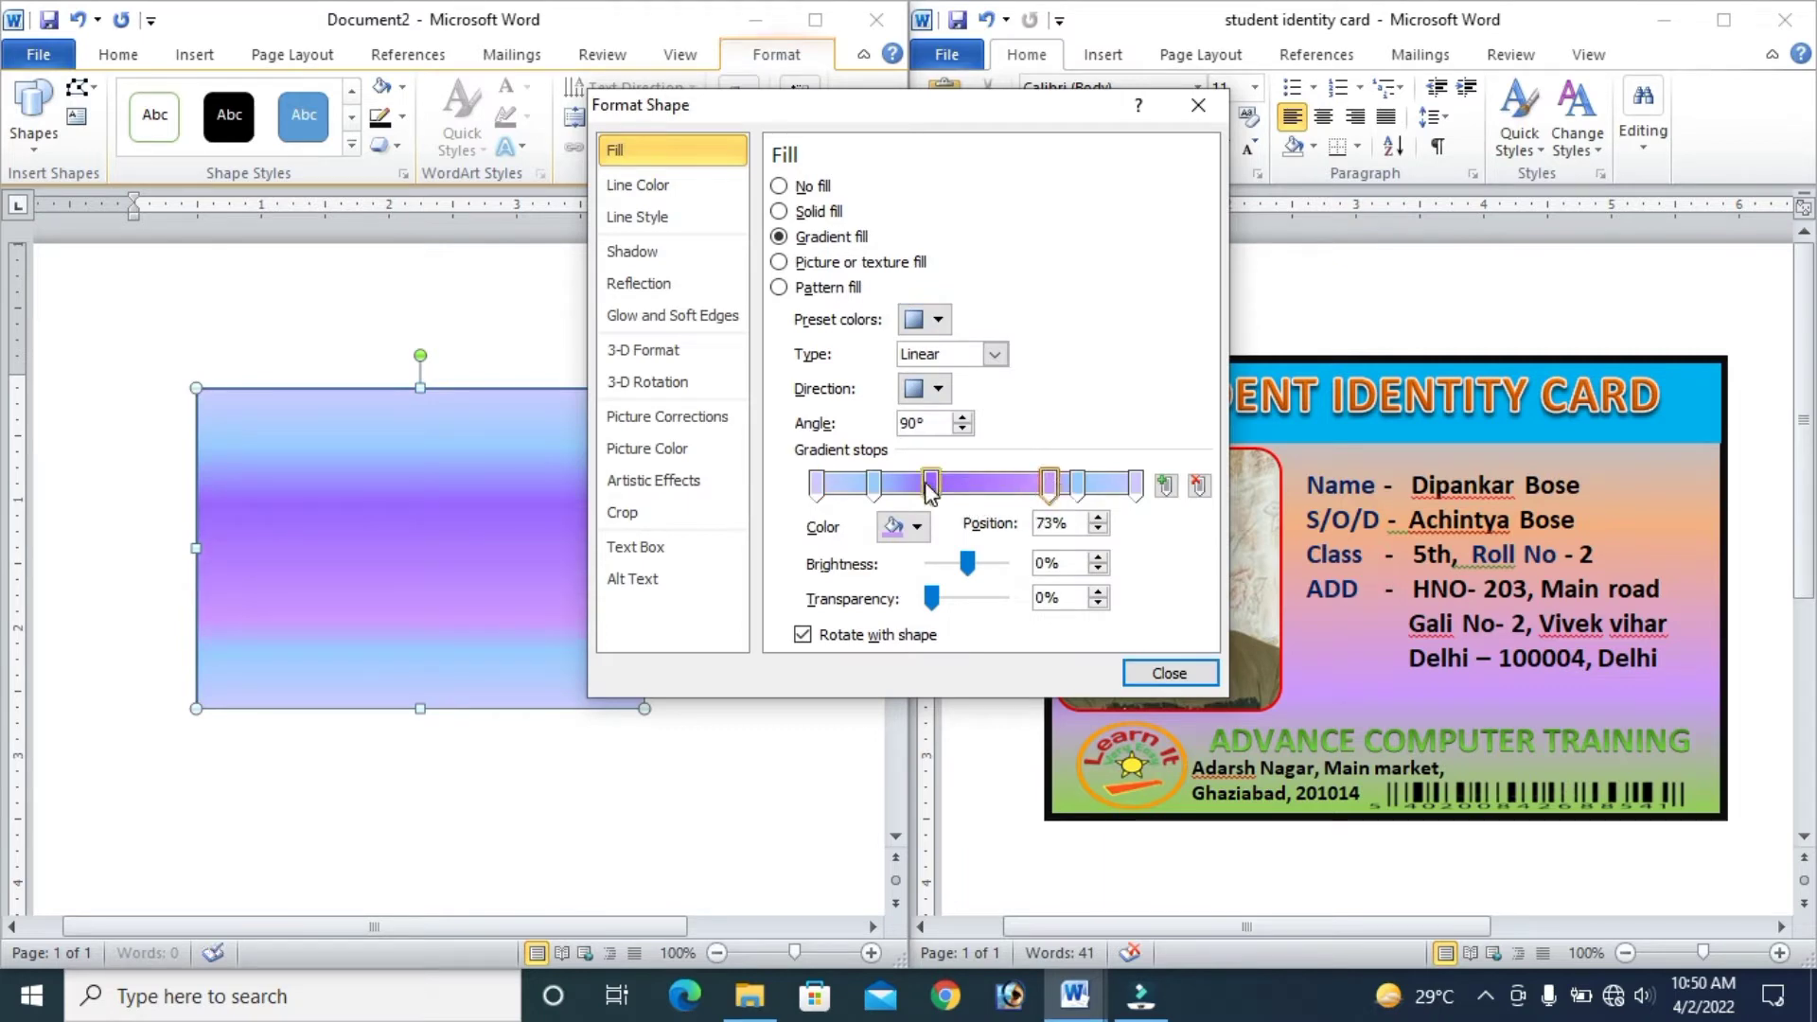
mouse_move(931, 484)
mouse_down()
mouse_move(978, 485)
mouse_move(858, 484)
mouse_move(1124, 488)
mouse_move(992, 484)
mouse_up()
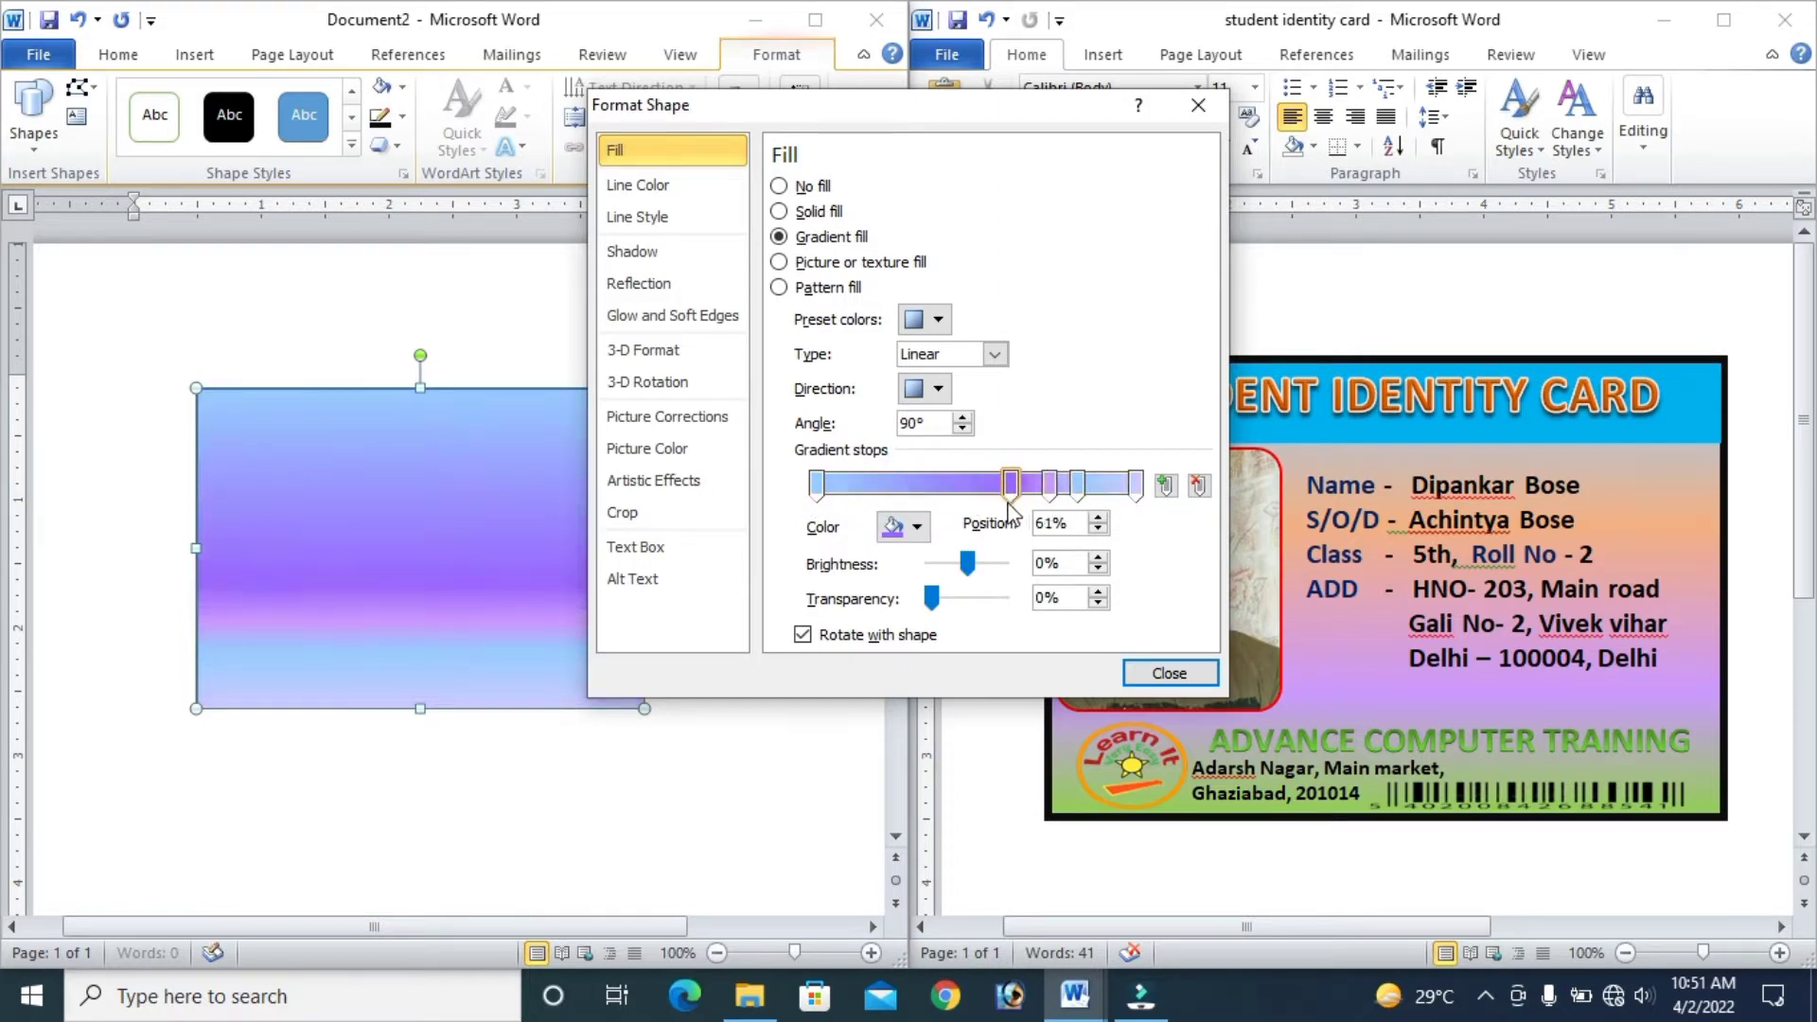
click(1077, 484)
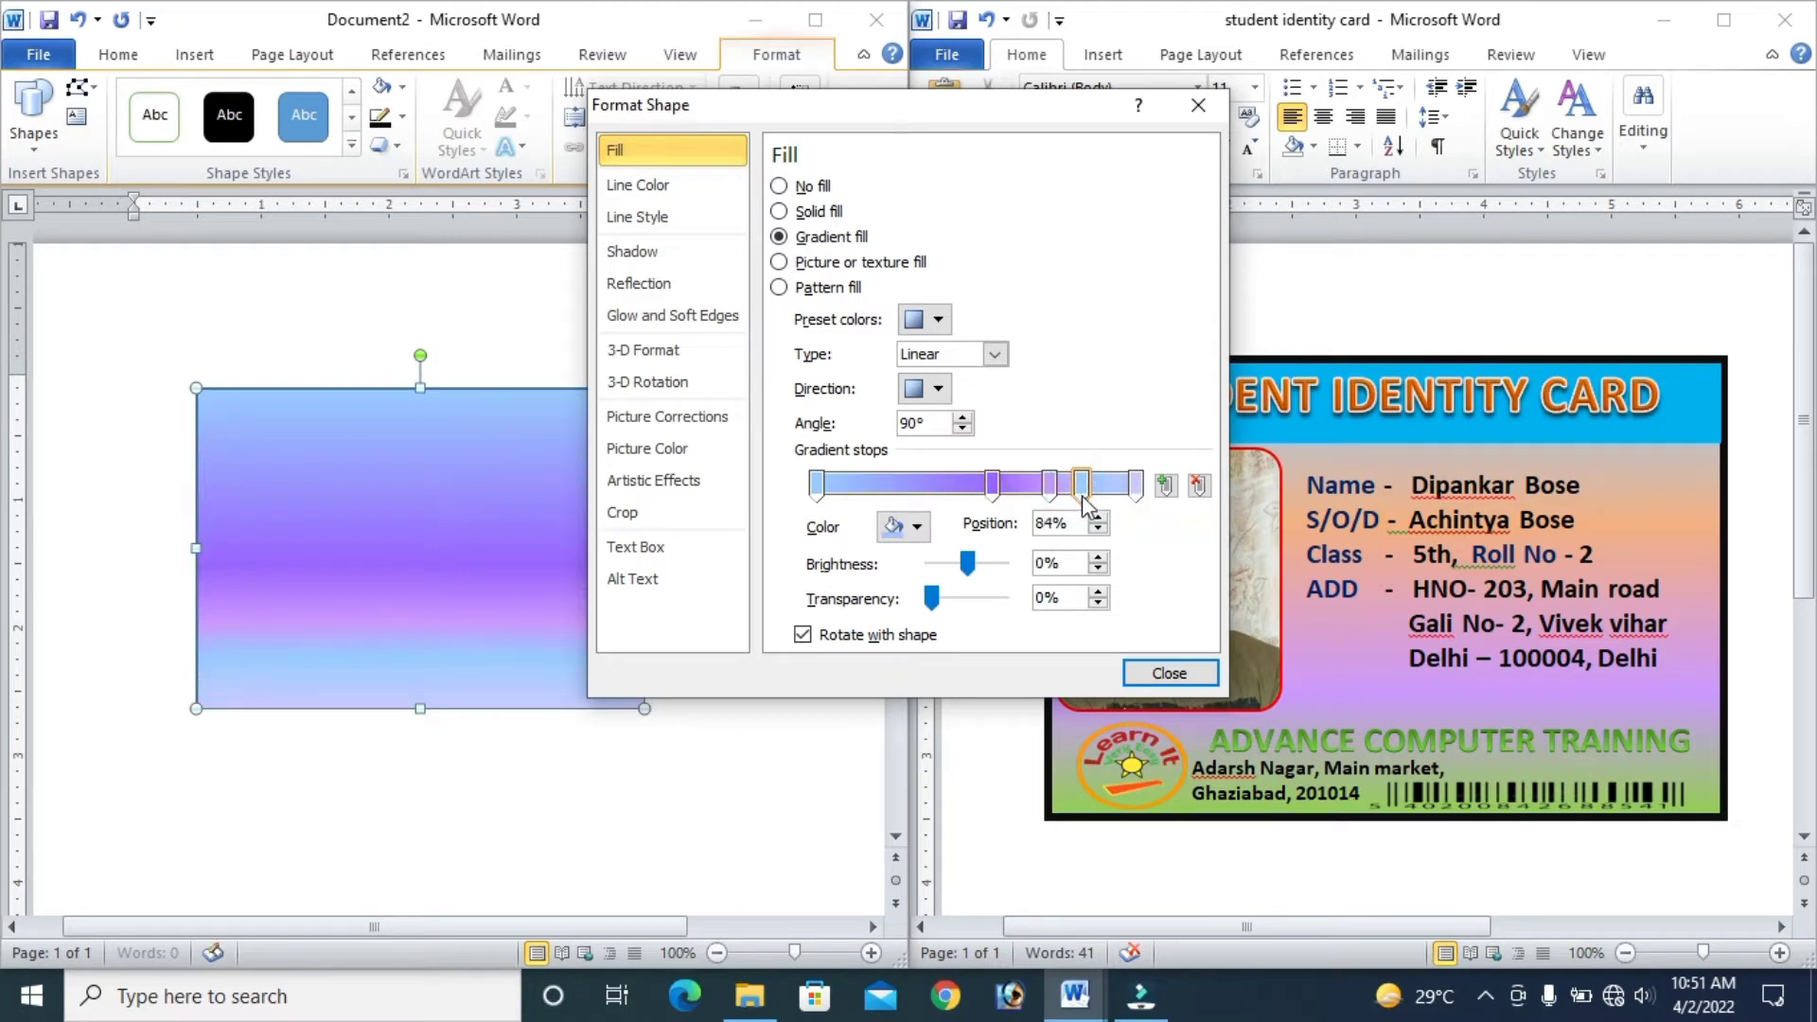
mouse_move(1048, 484)
mouse_down()
mouse_move(1032, 484)
mouse_move(1109, 466)
mouse_up()
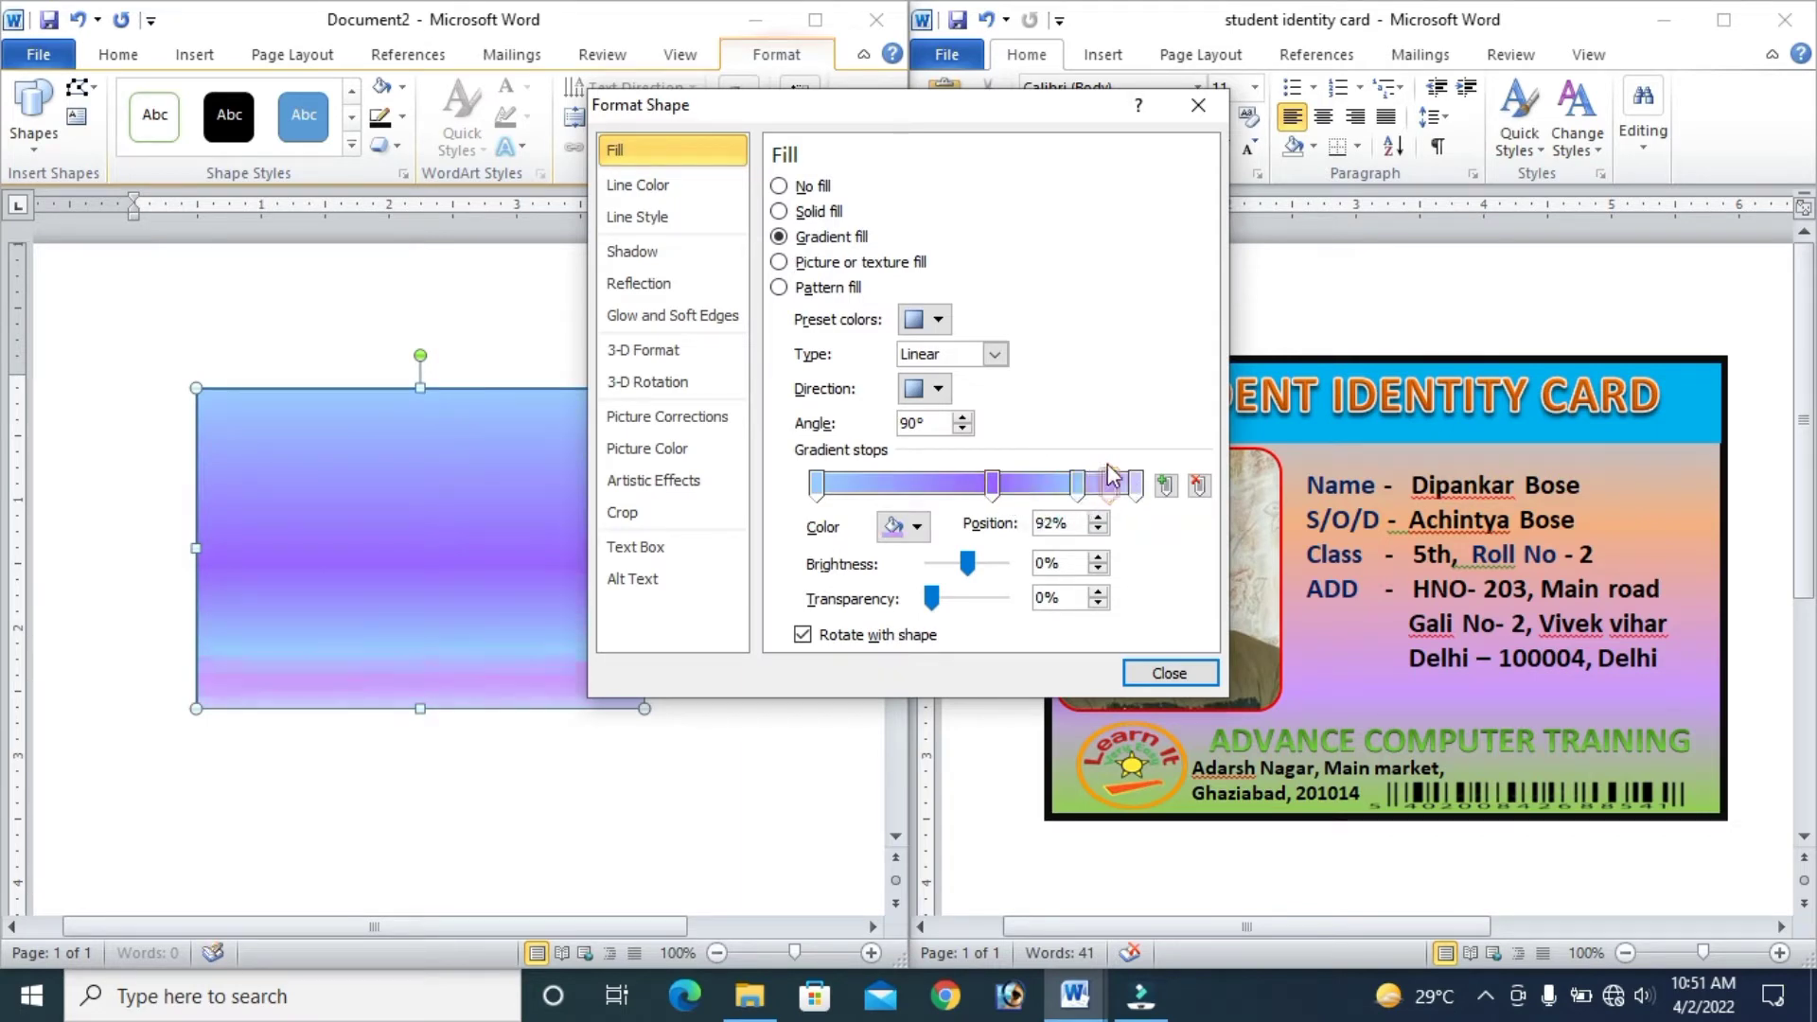
click(1170, 673)
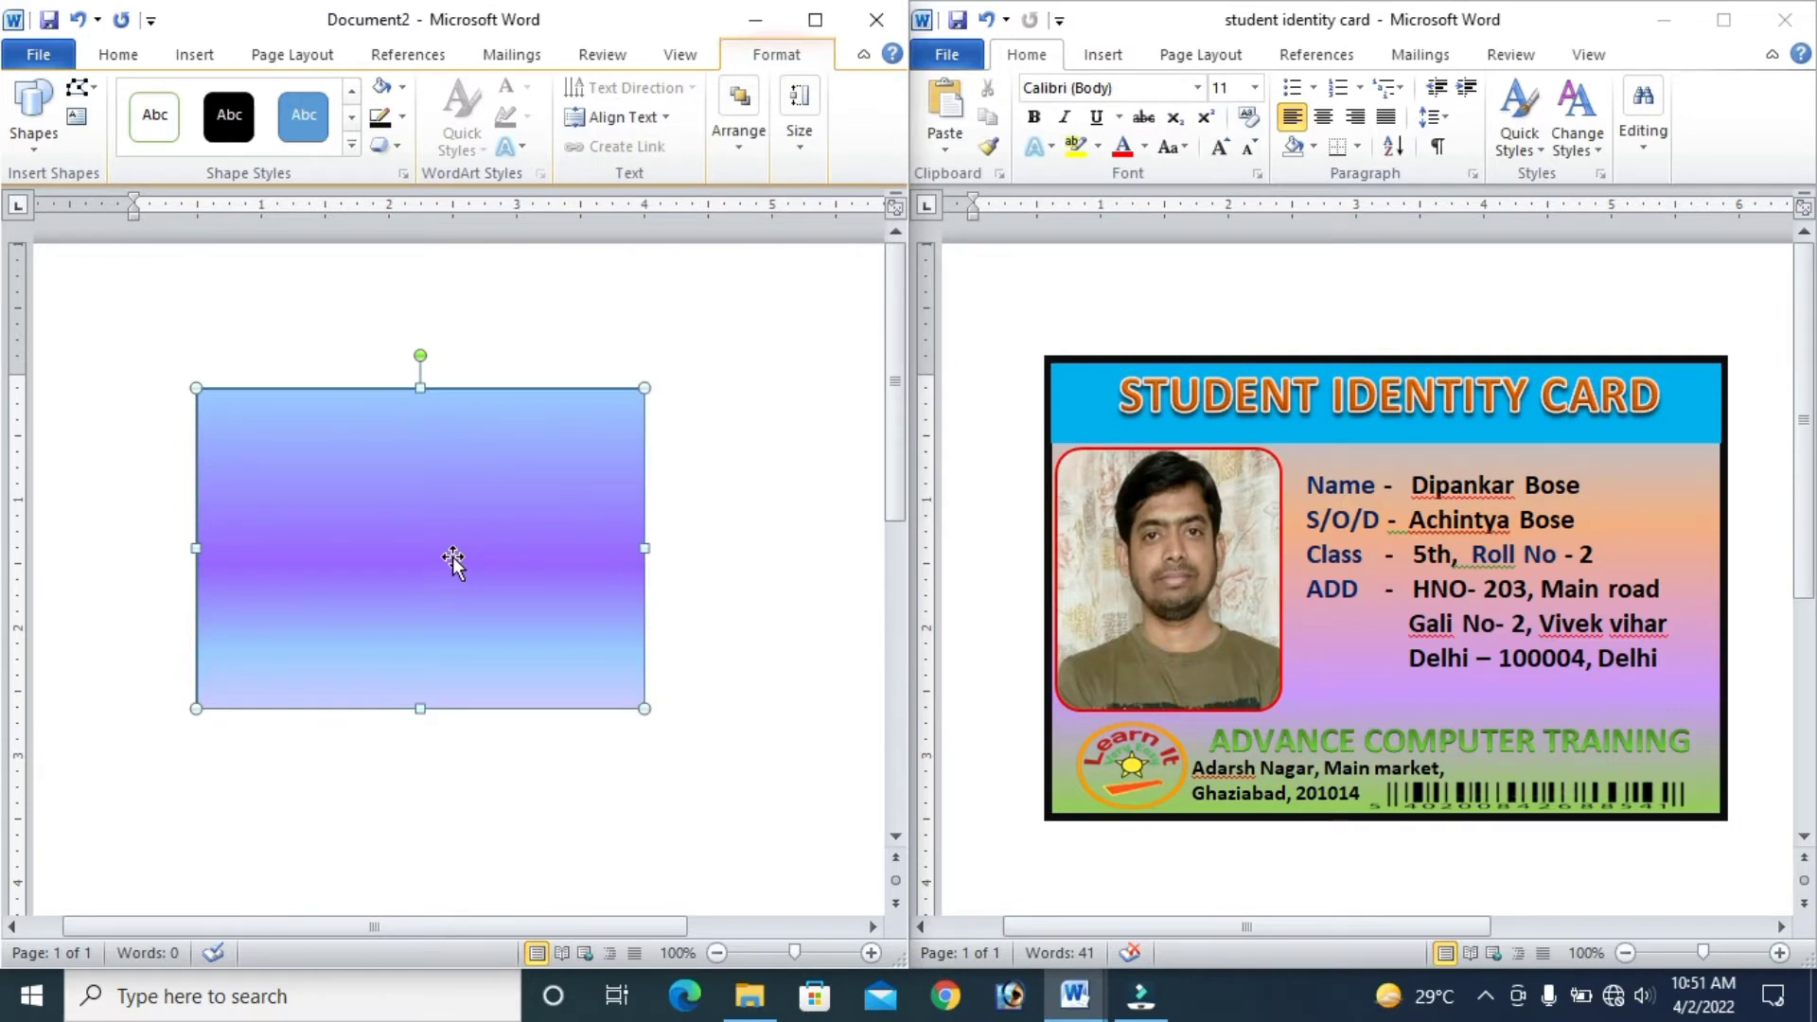
Step: Give the card rectangle a 3 pt dark outline
click(403, 116)
mouse_move(437, 400)
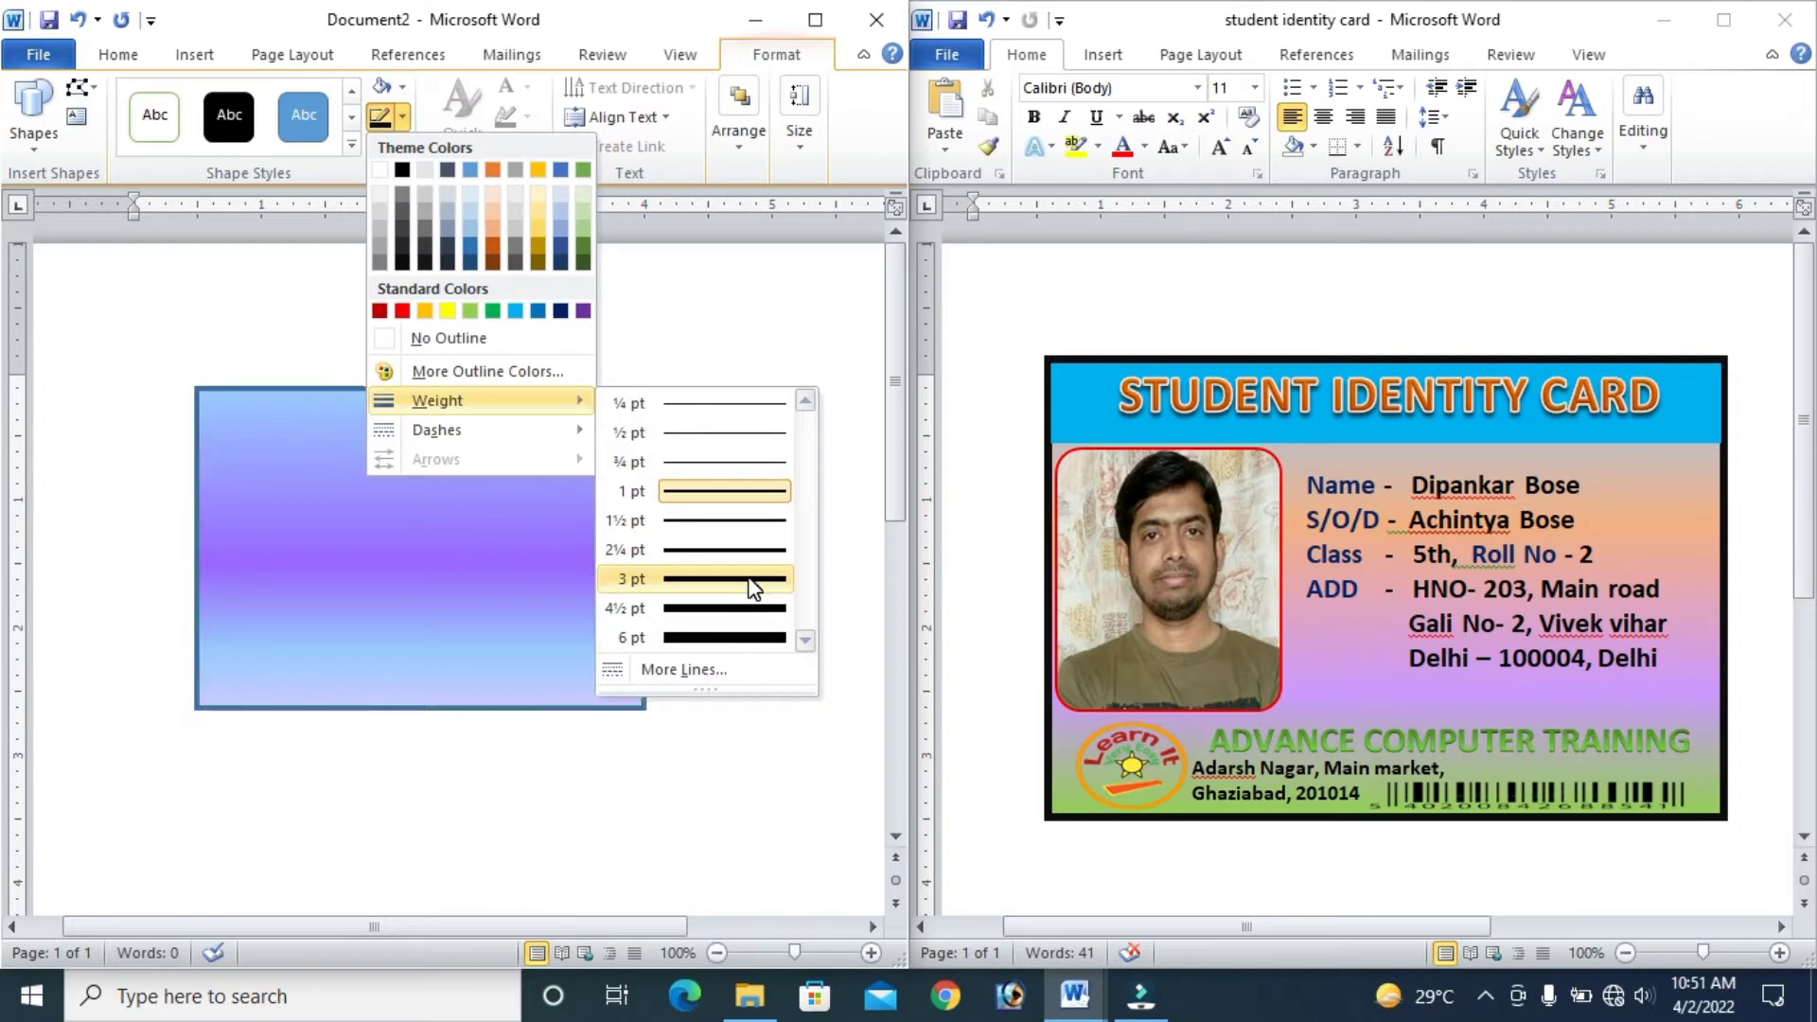
click(754, 579)
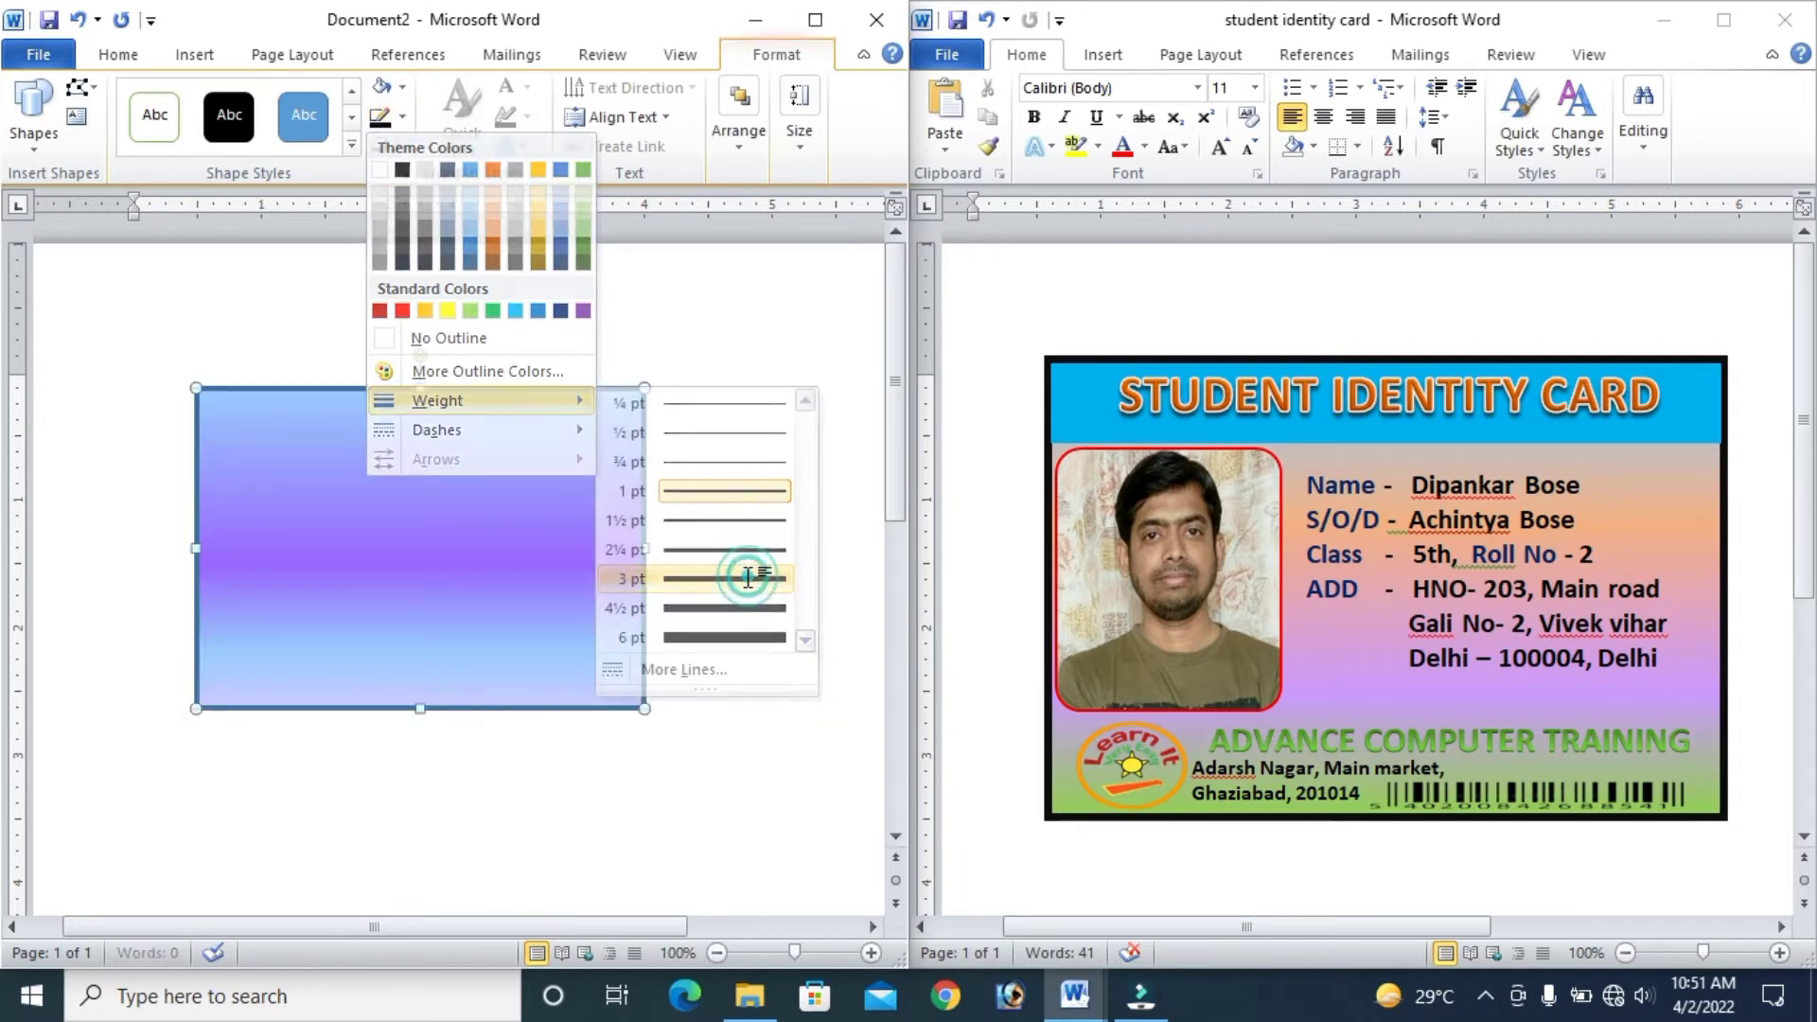
click(379, 119)
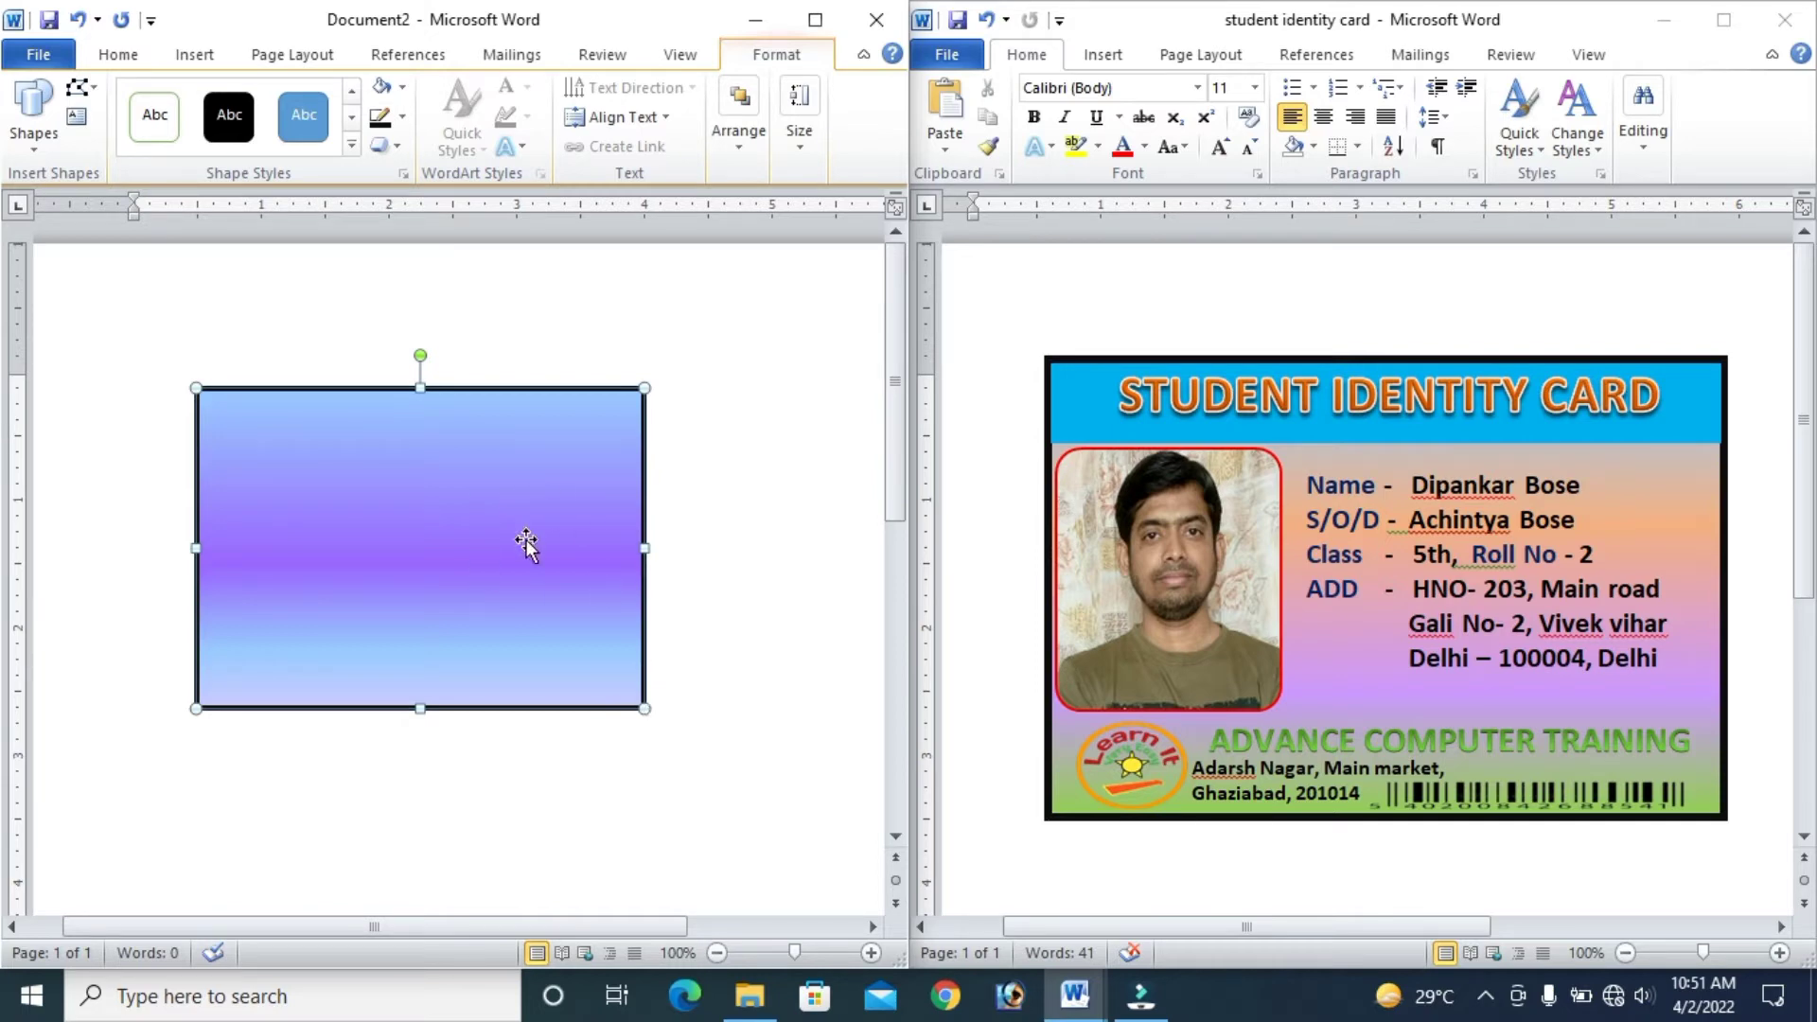
Step: Check the STUDENT IDENTITY CARD title on the finished sample card, then reselect the new card
click(1185, 426)
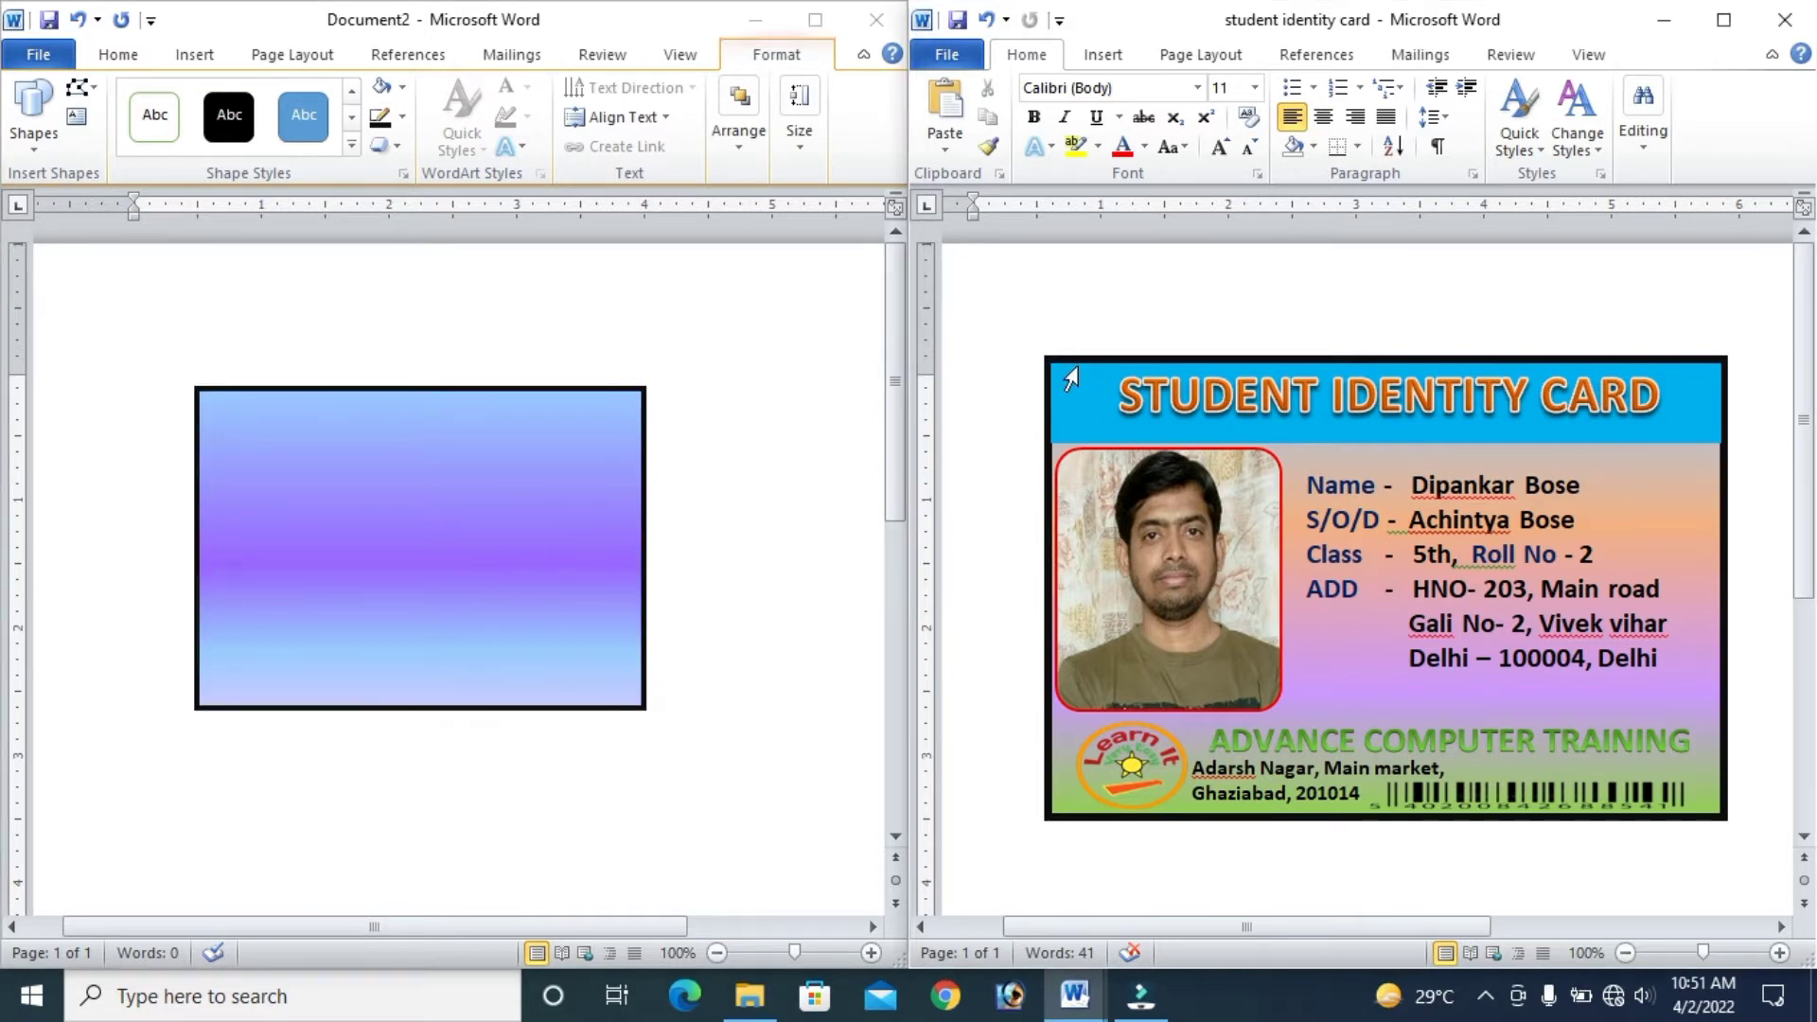
triple_click(1046, 388)
click(404, 435)
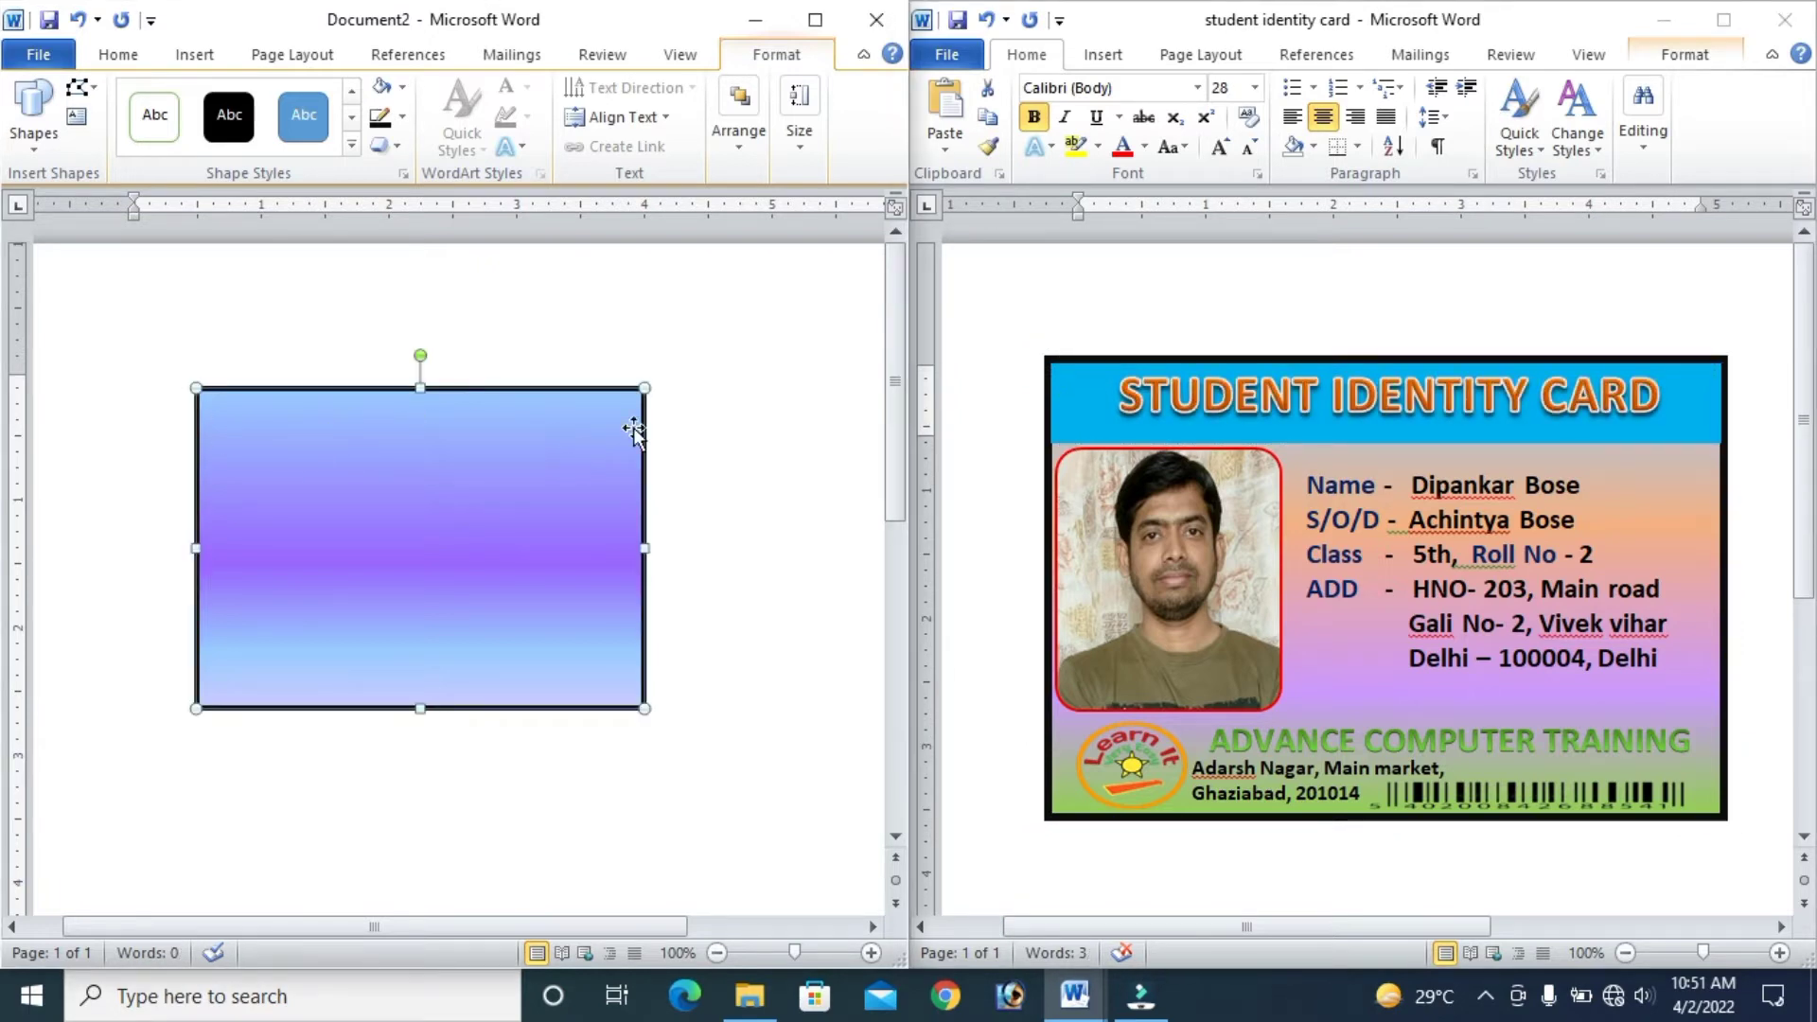
click(194, 54)
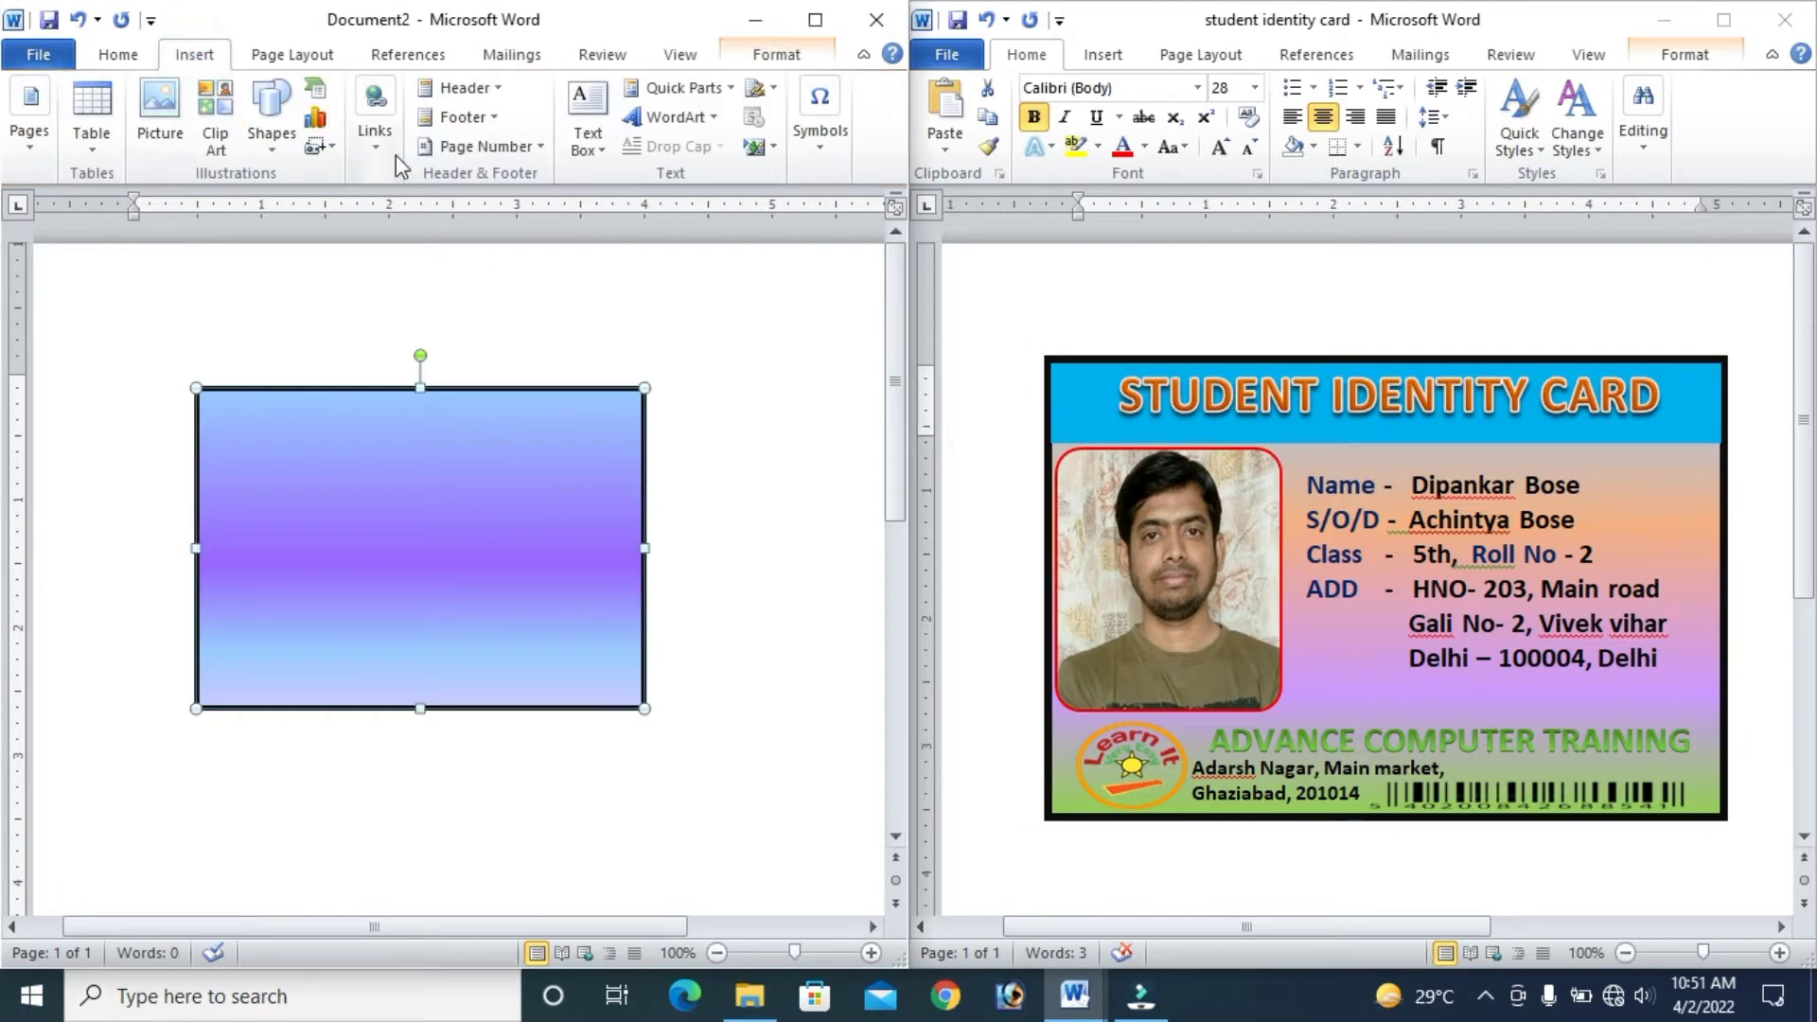
Step: Draw a rectangular band across the card's top and nudge it flush with the top edge
click(281, 146)
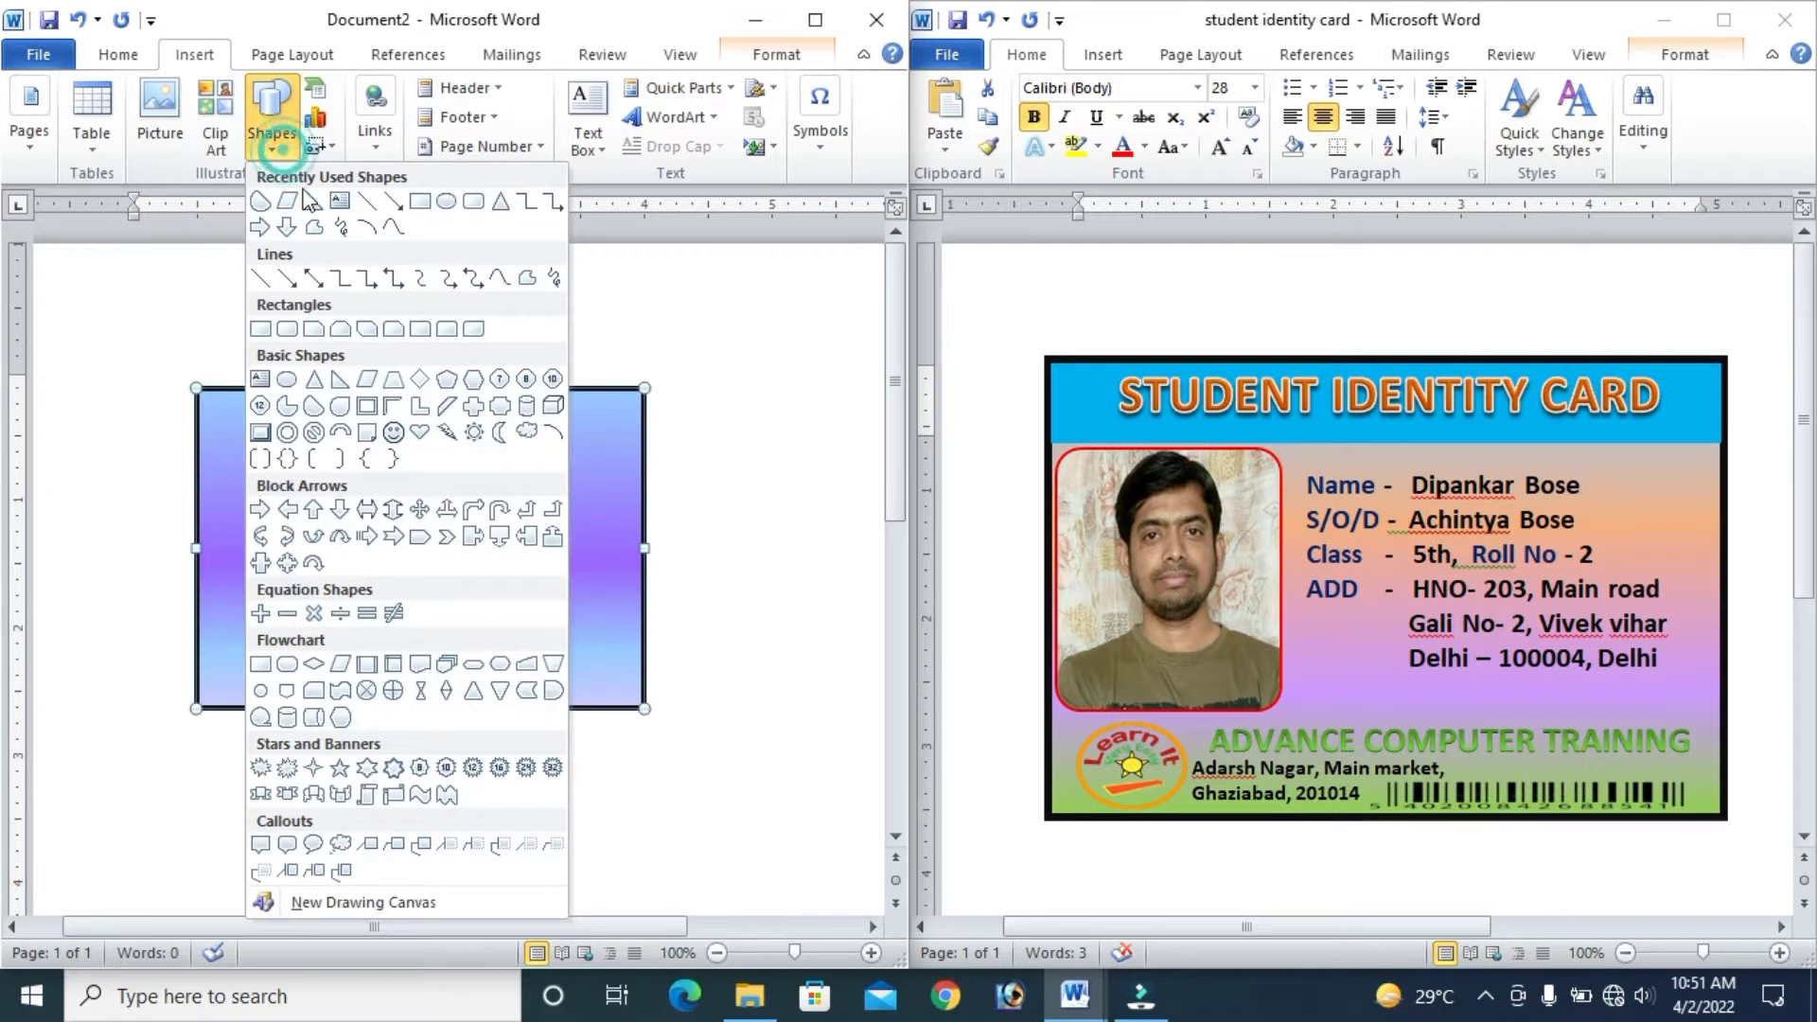
click(417, 202)
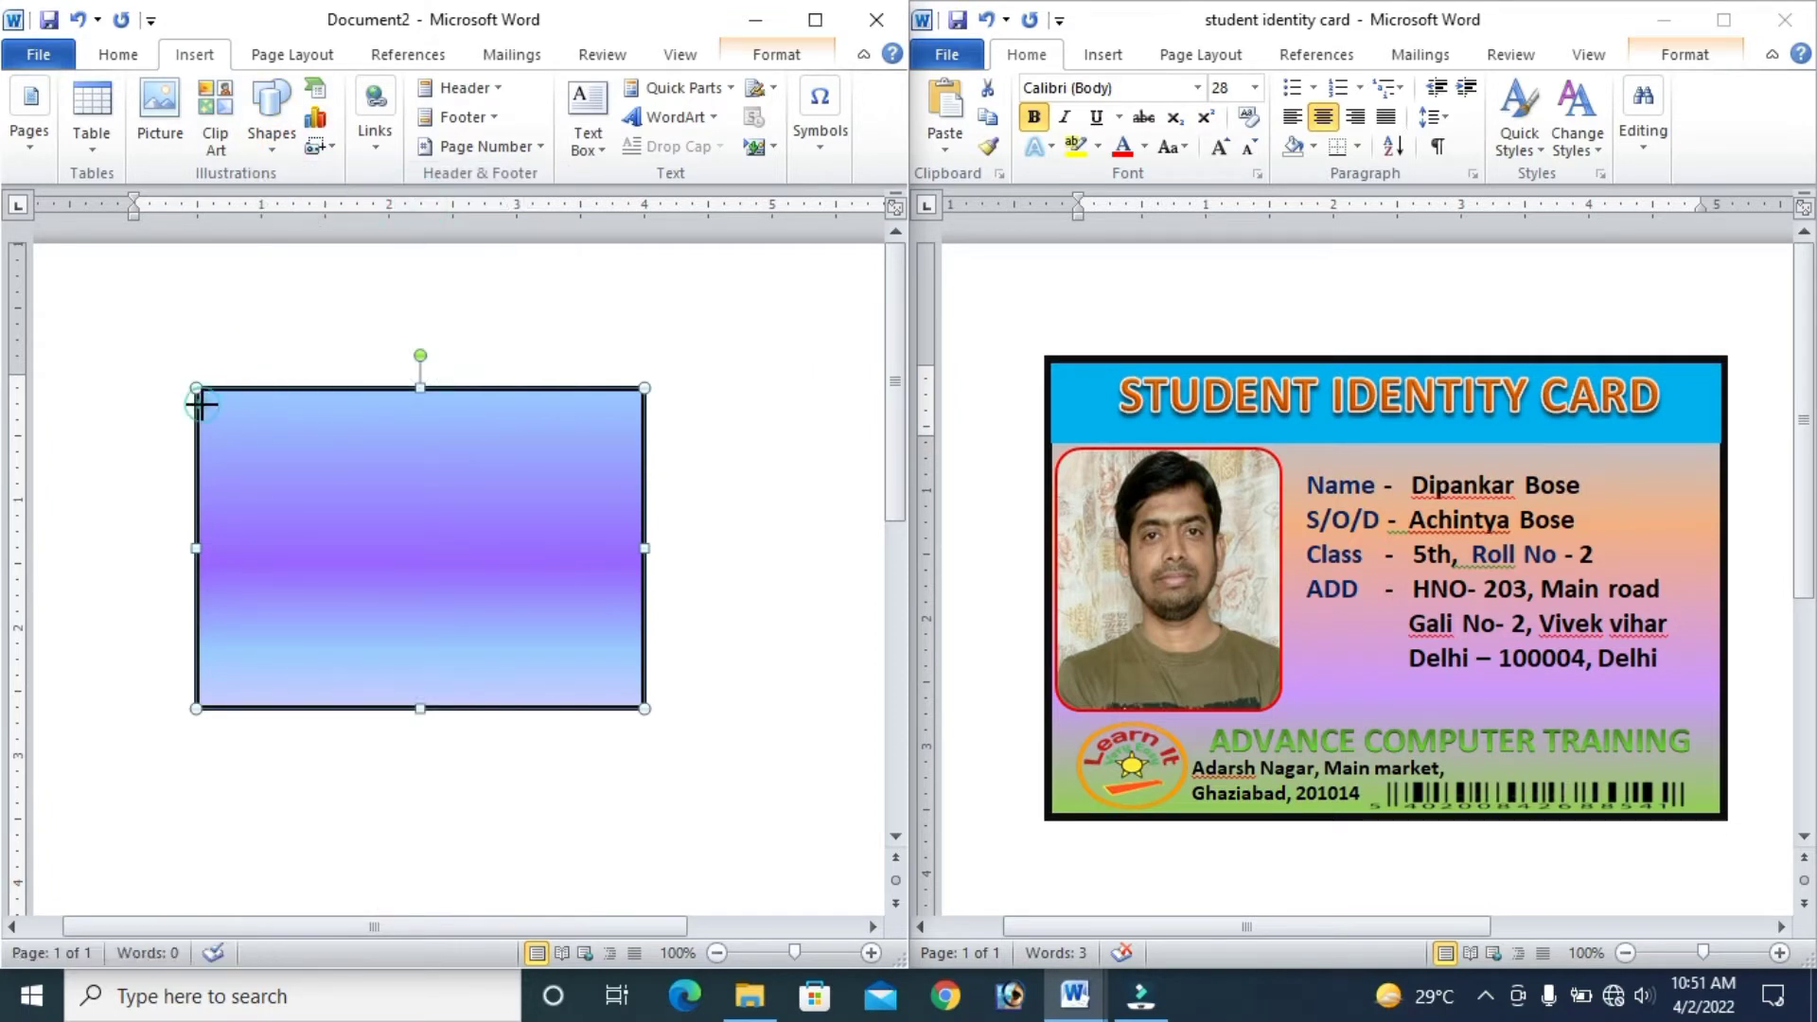
drag(201, 405, 639, 473)
key(Right)
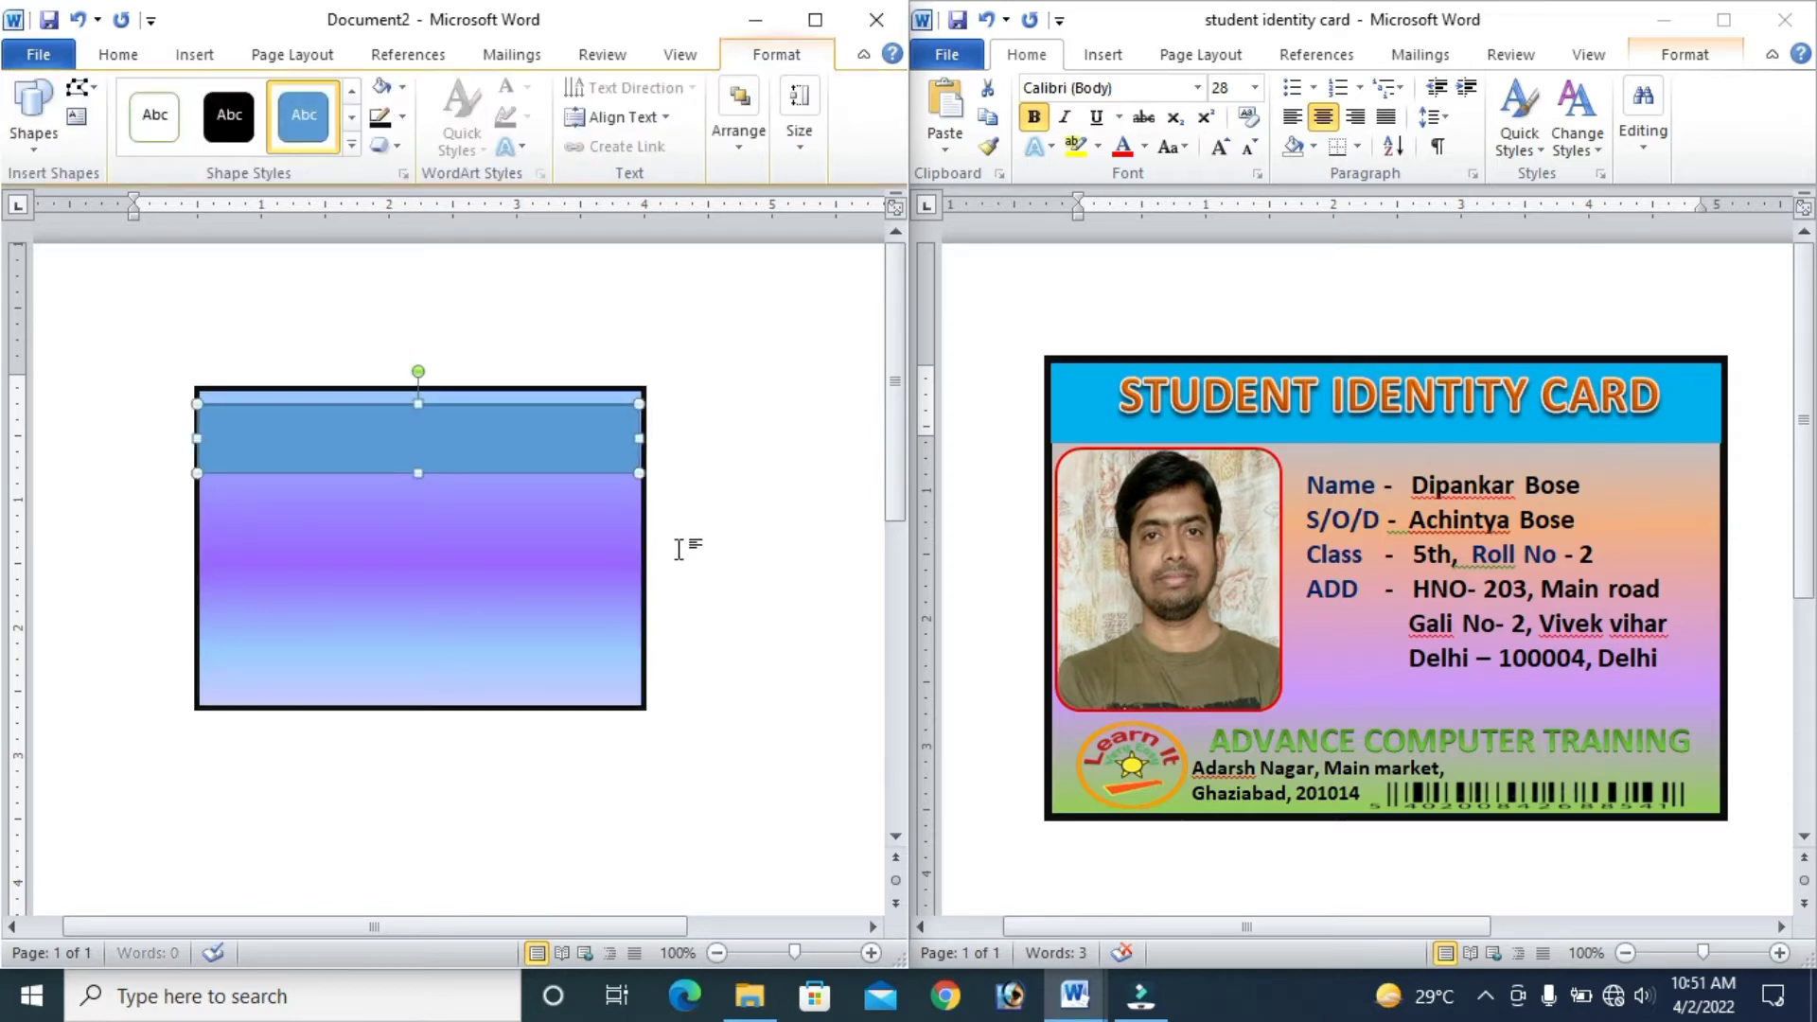
key(Up)
key(Left)
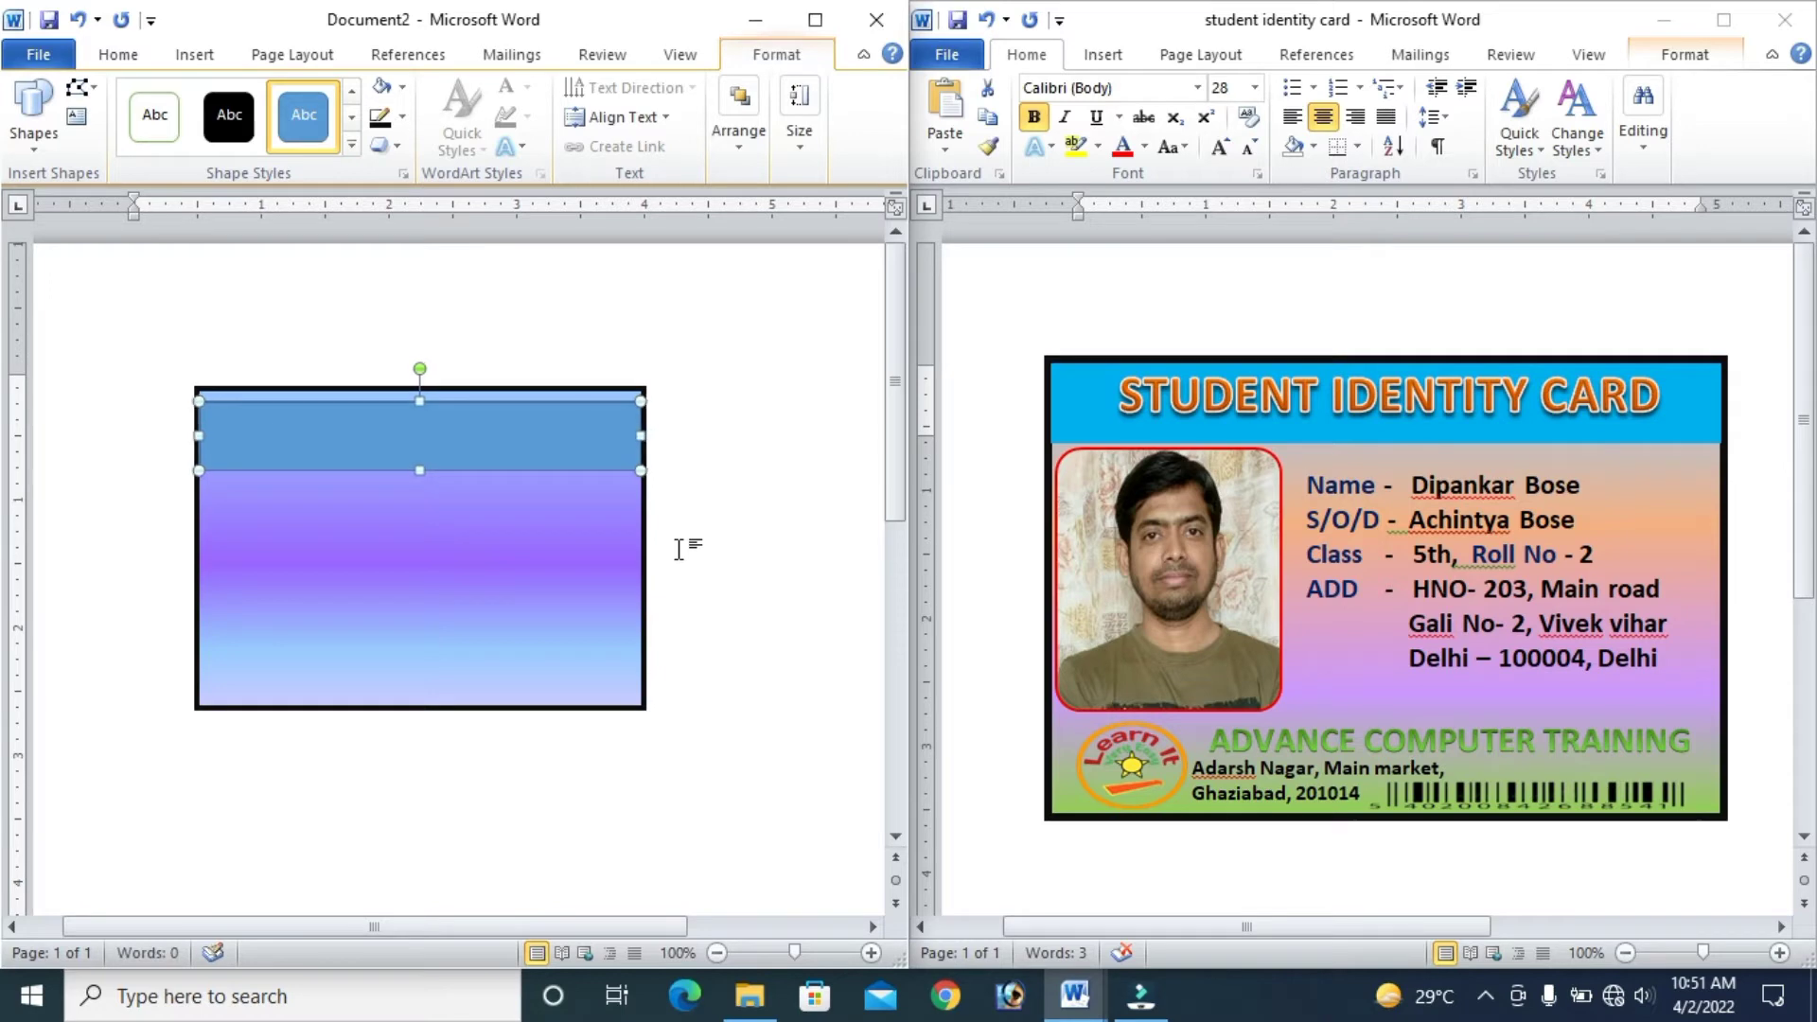
key(Up)
key(Up)
key(Up)
key(Up)
key(Up)
key(Up)
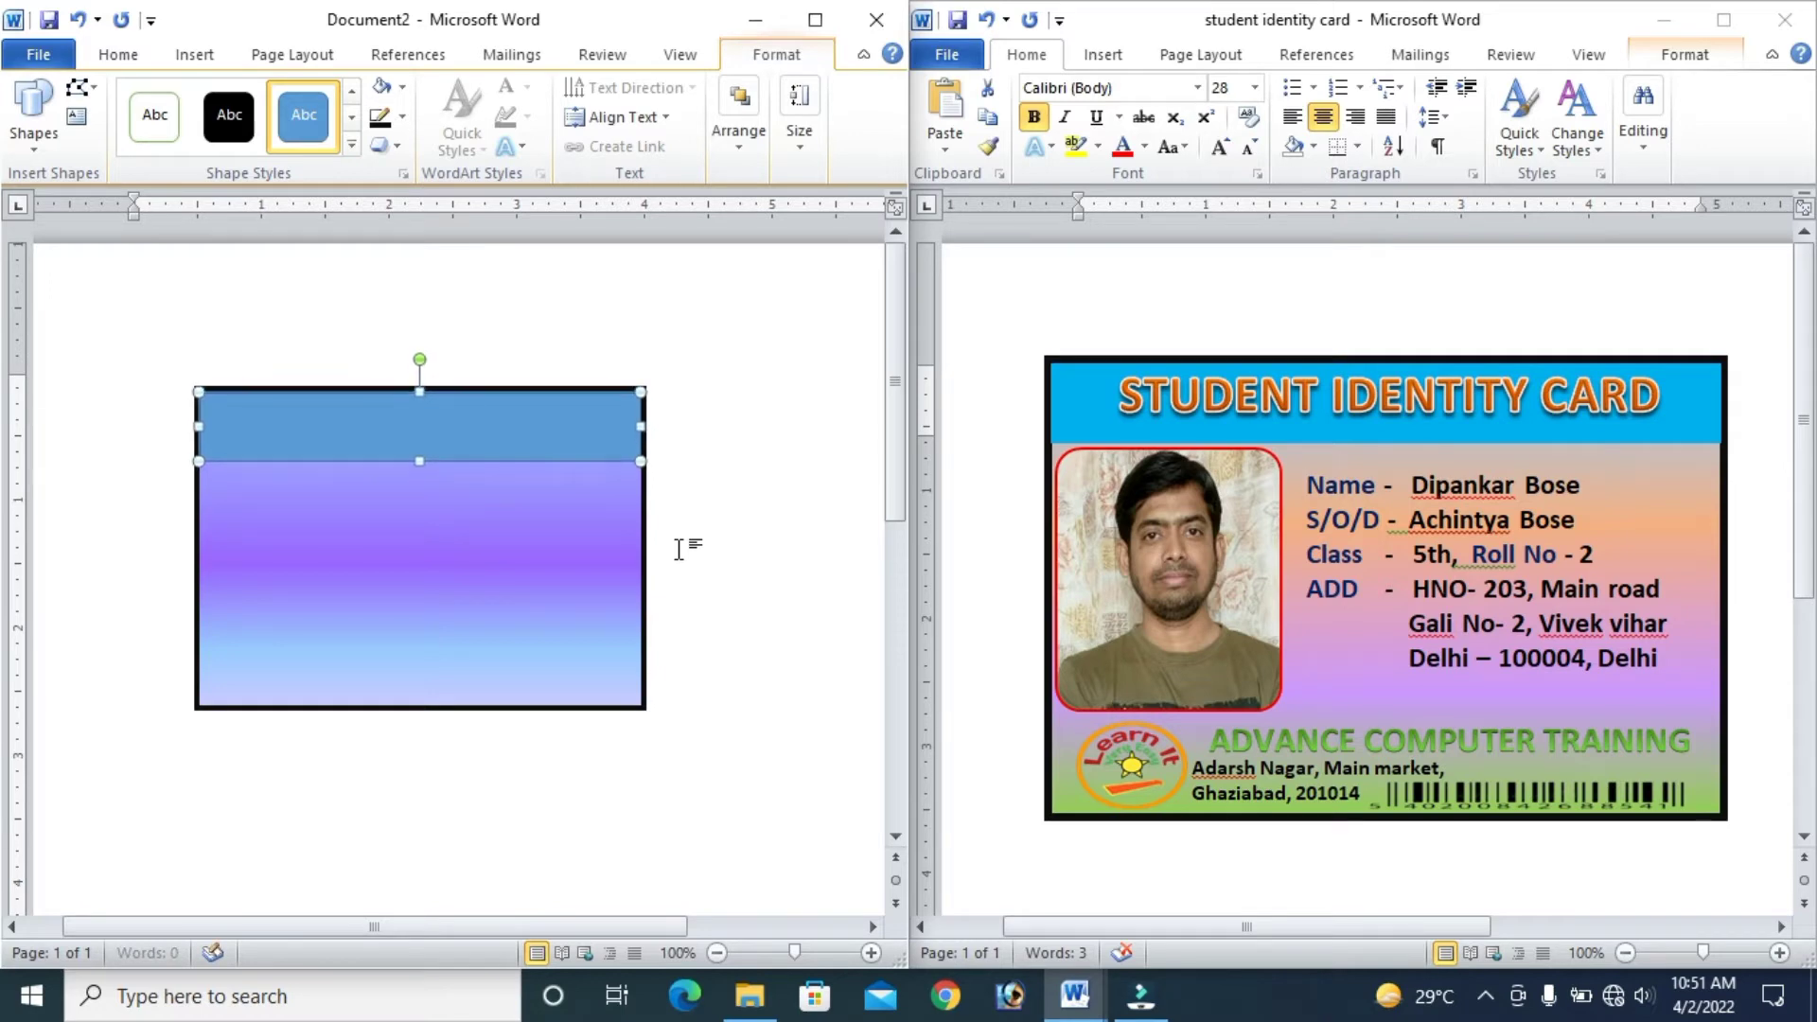
key(Up)
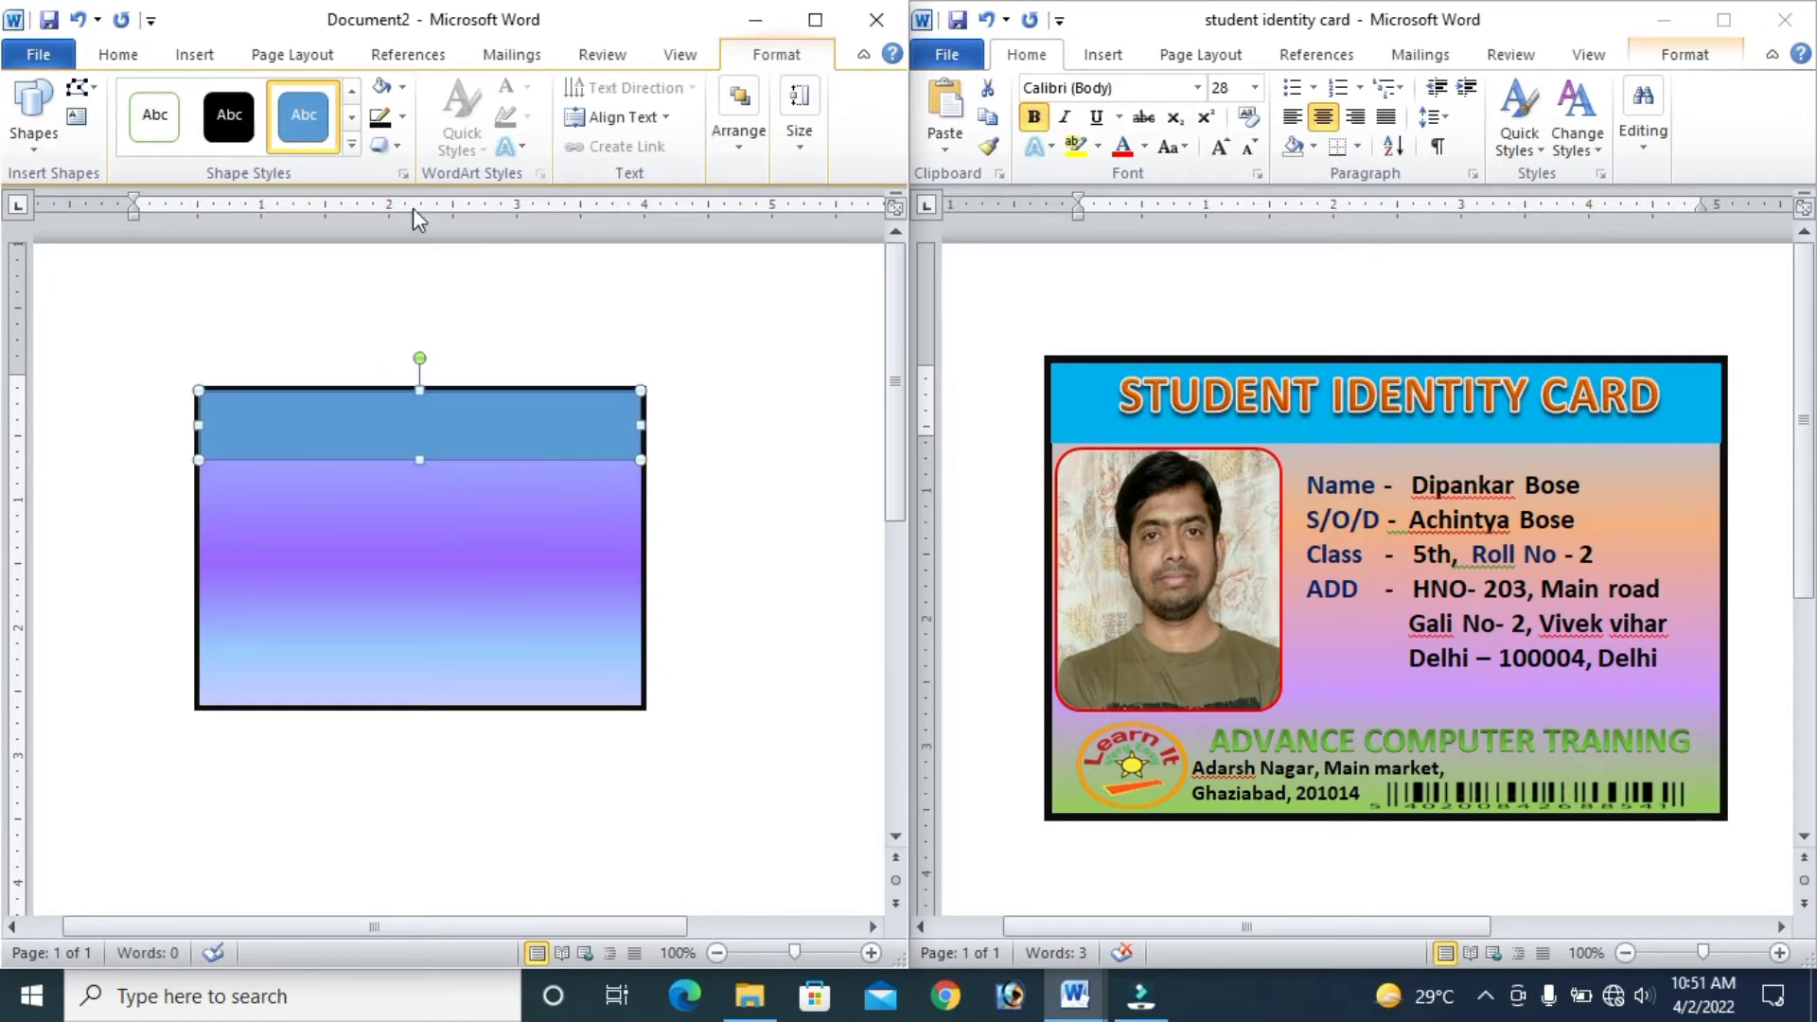
Step: Fill the top band light green
click(401, 89)
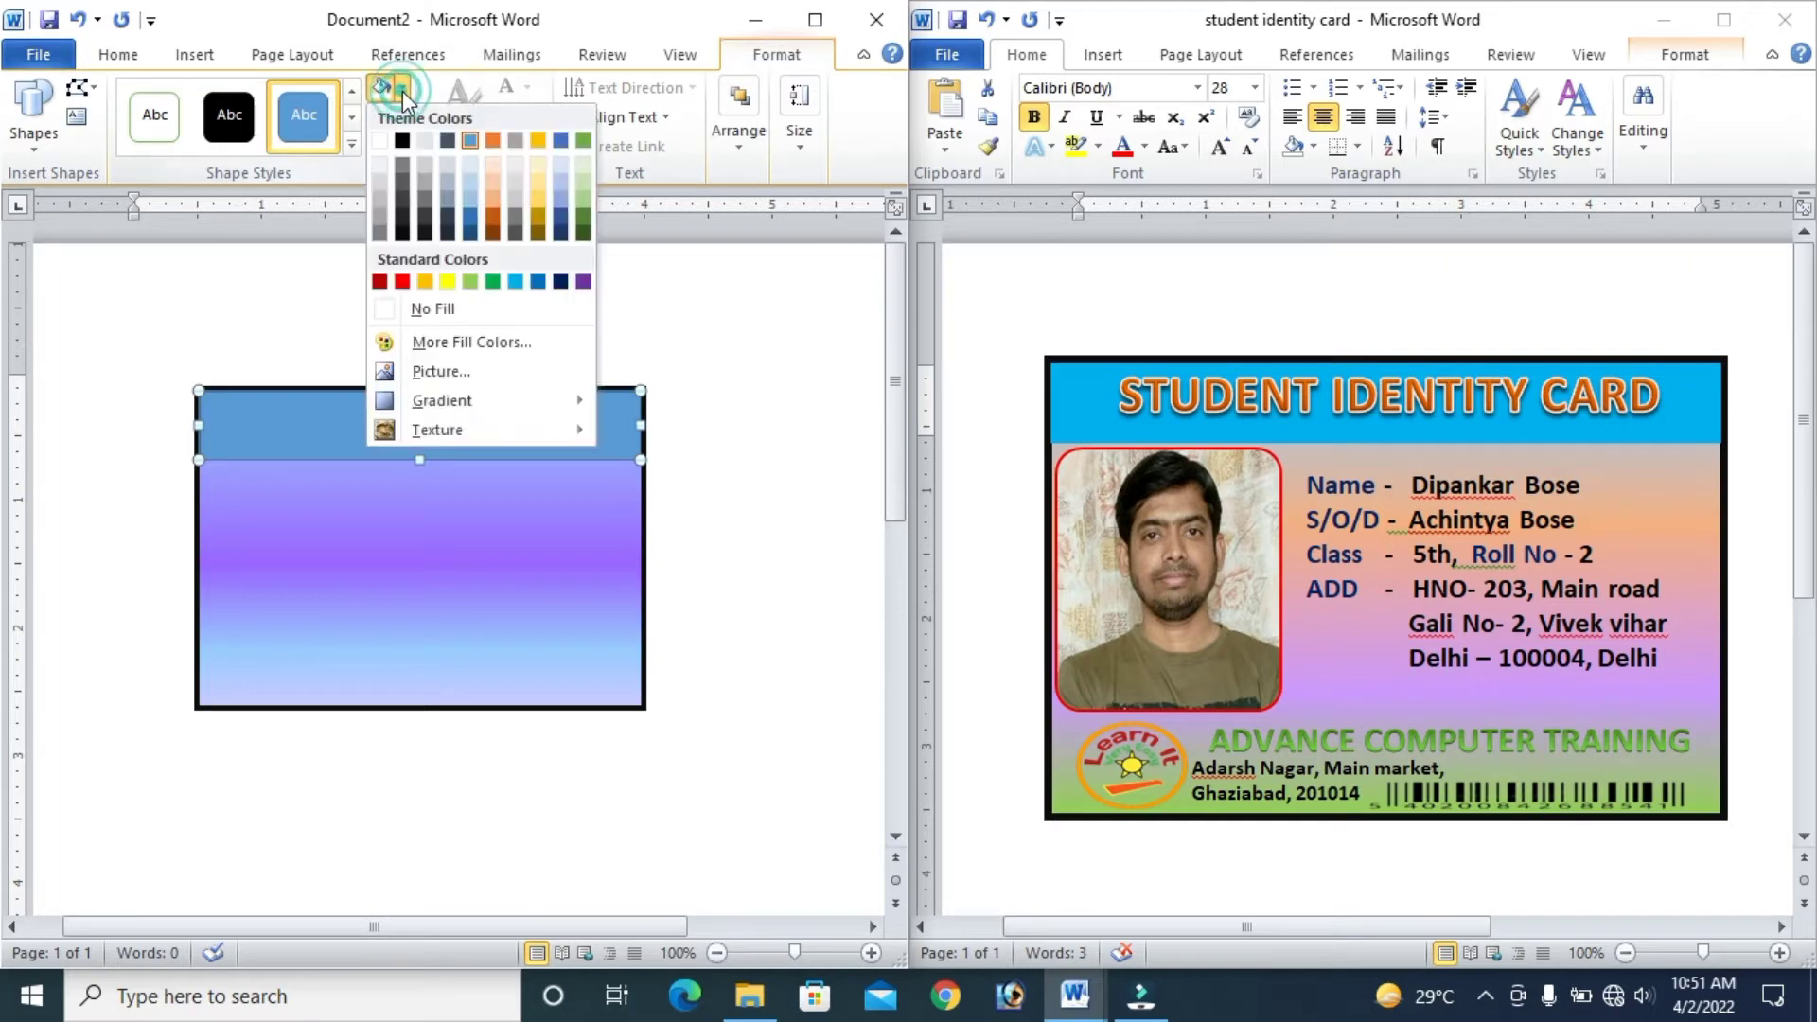
click(473, 281)
click(491, 462)
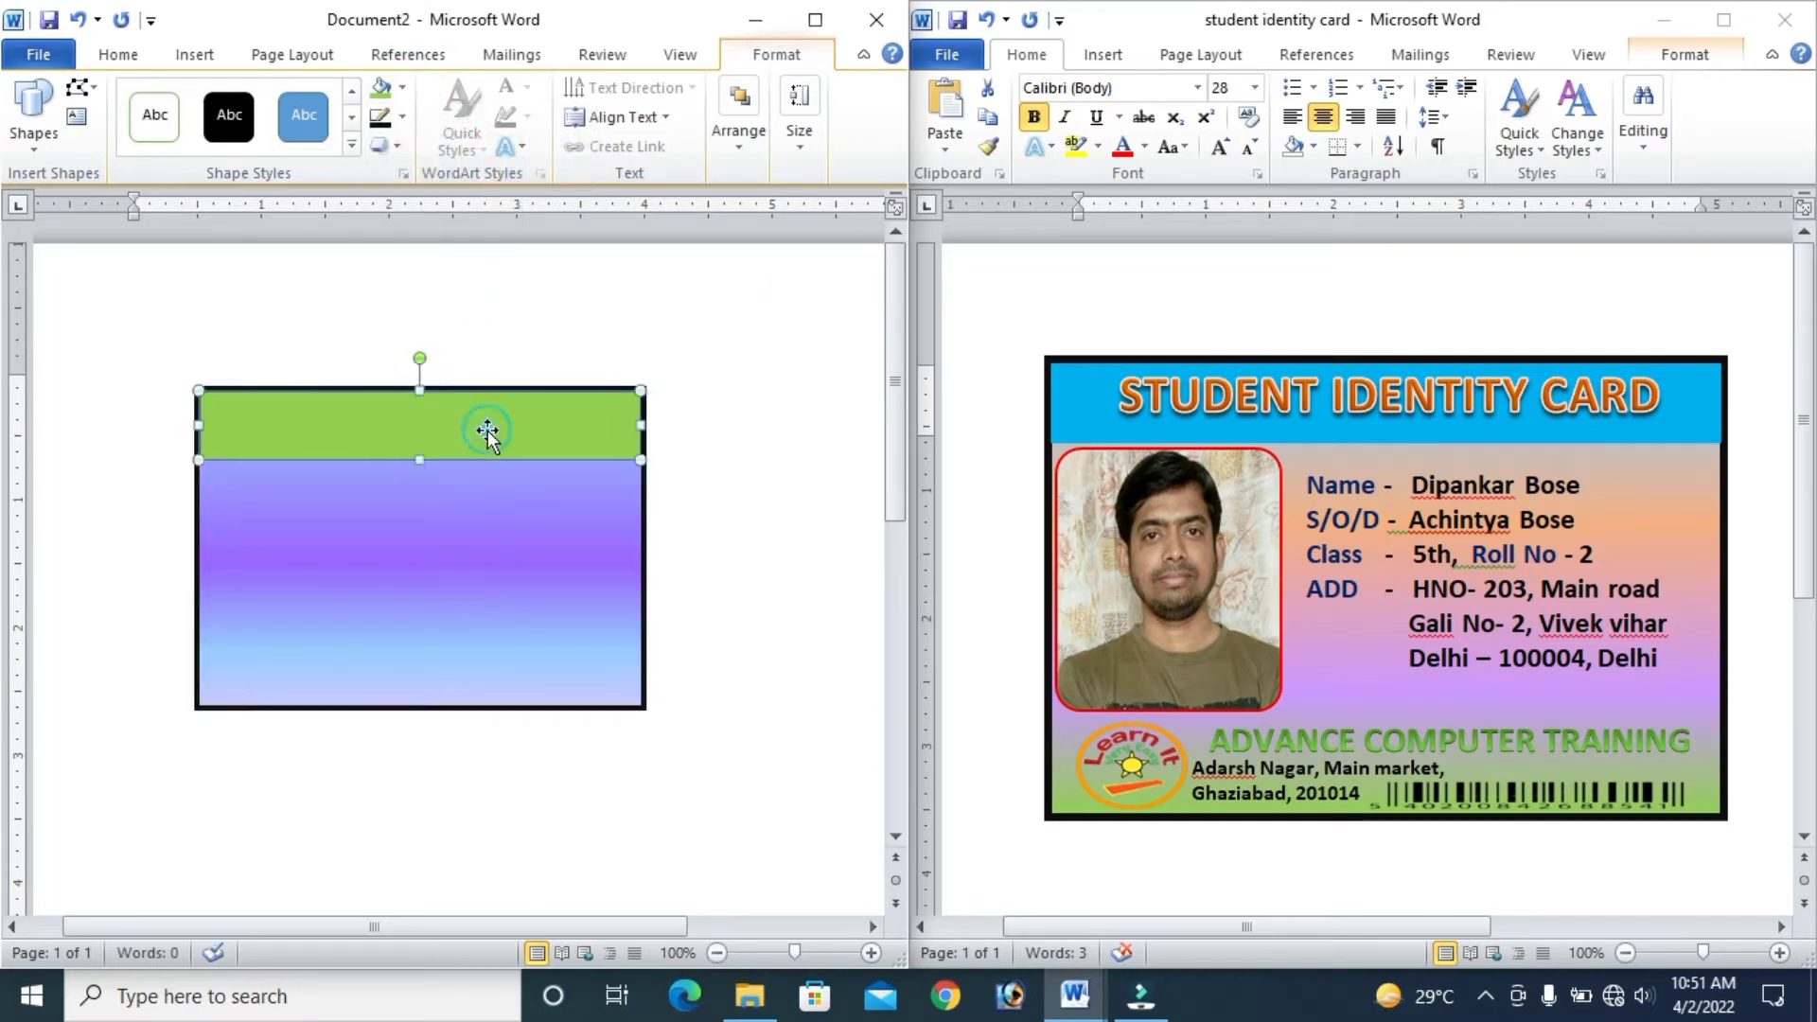
click(177, 55)
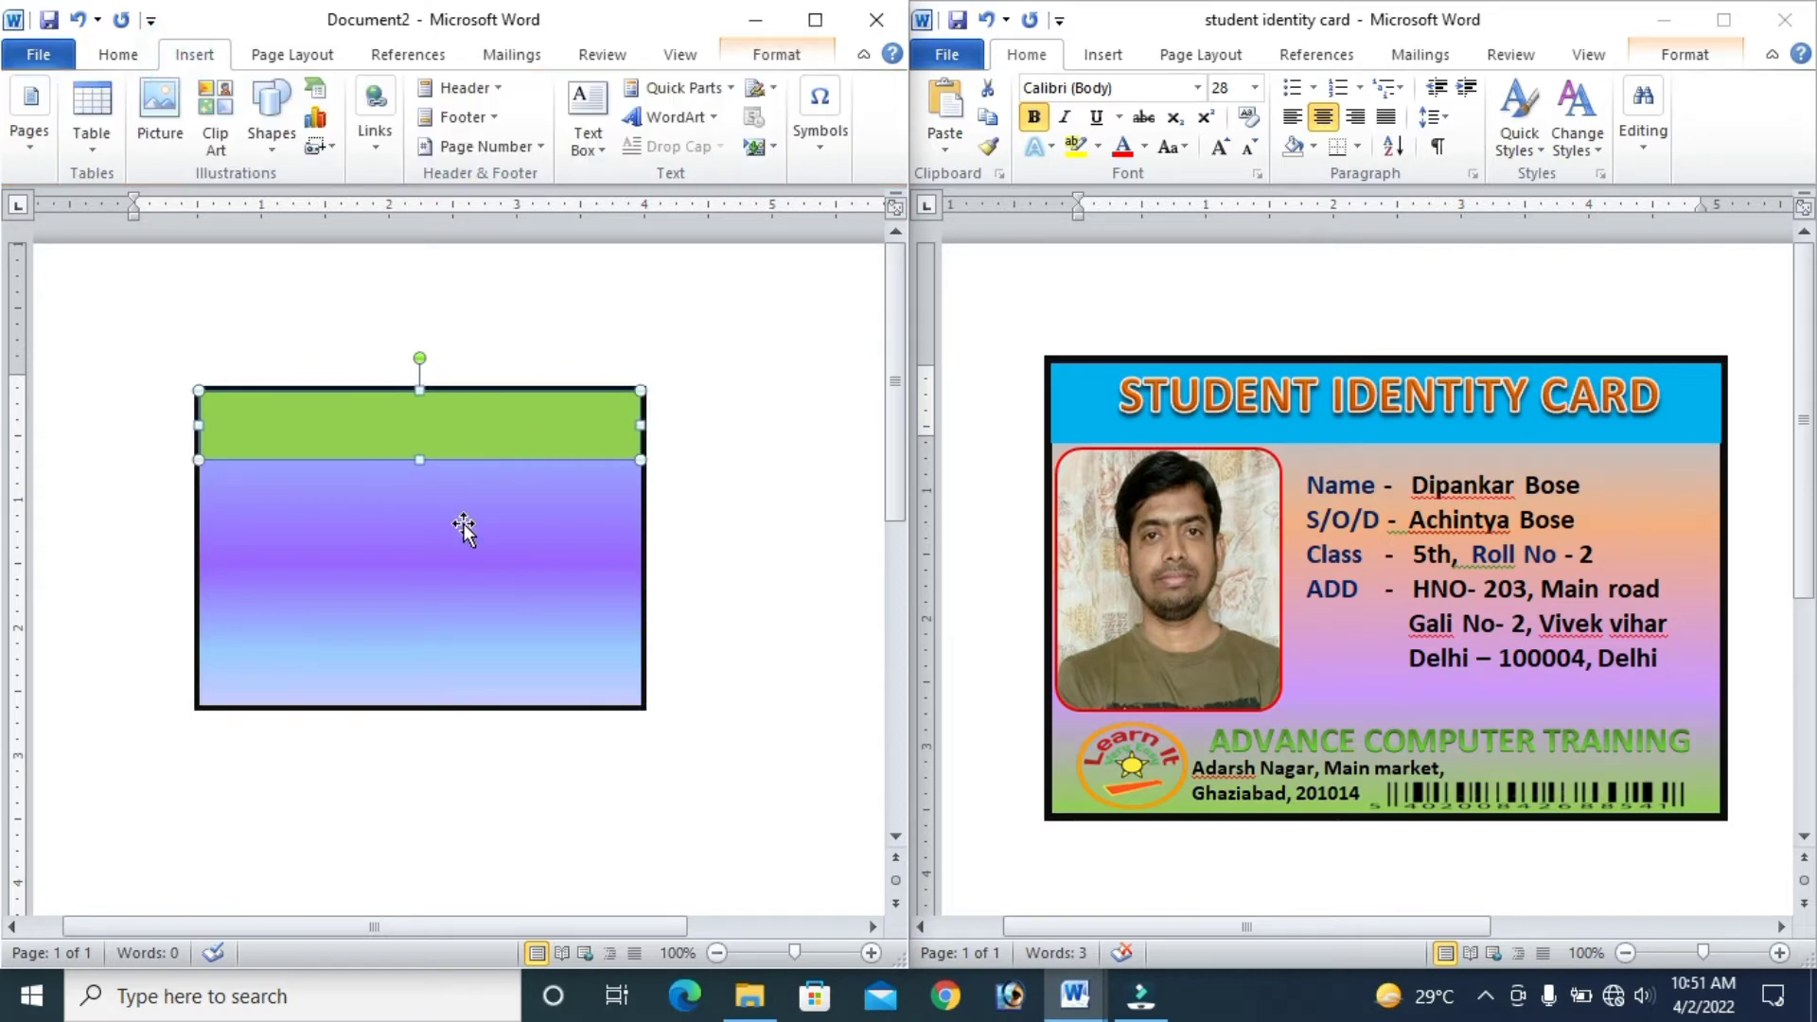
click(675, 118)
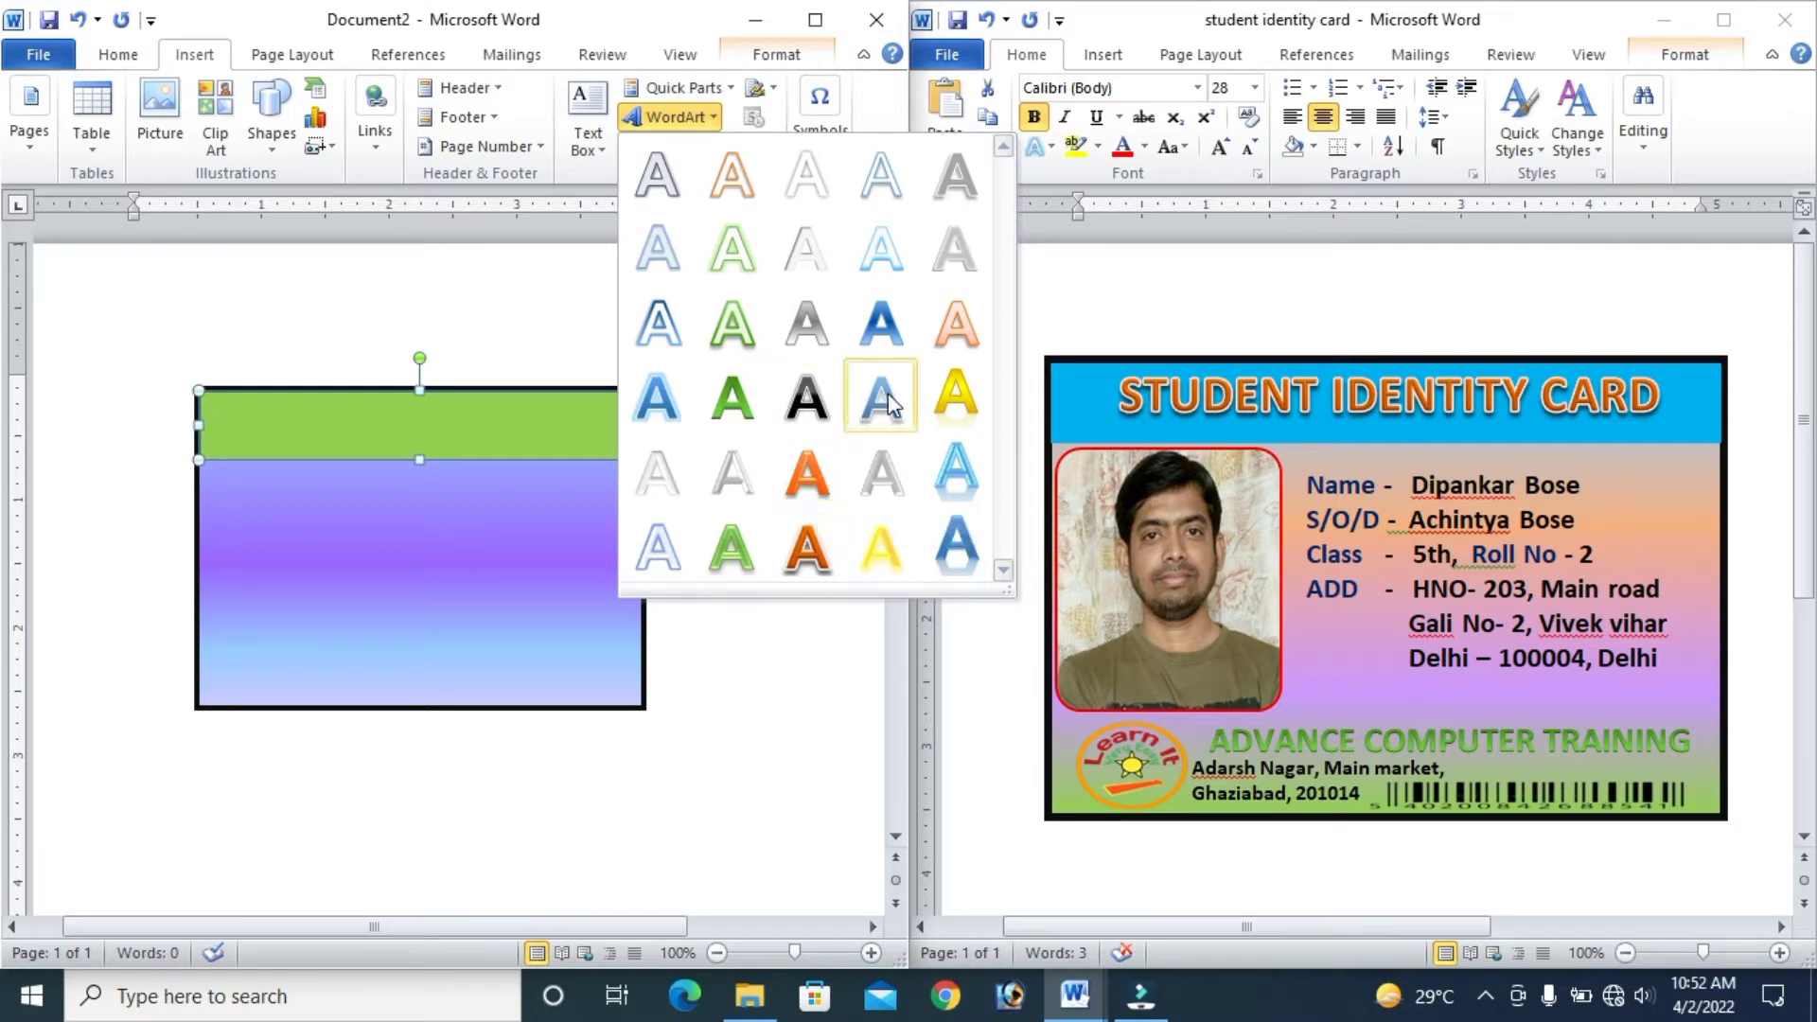
Step: Insert WordArt reading 'STUDENT IDENTITY CARD' and shrink its font two sizes
click(954, 393)
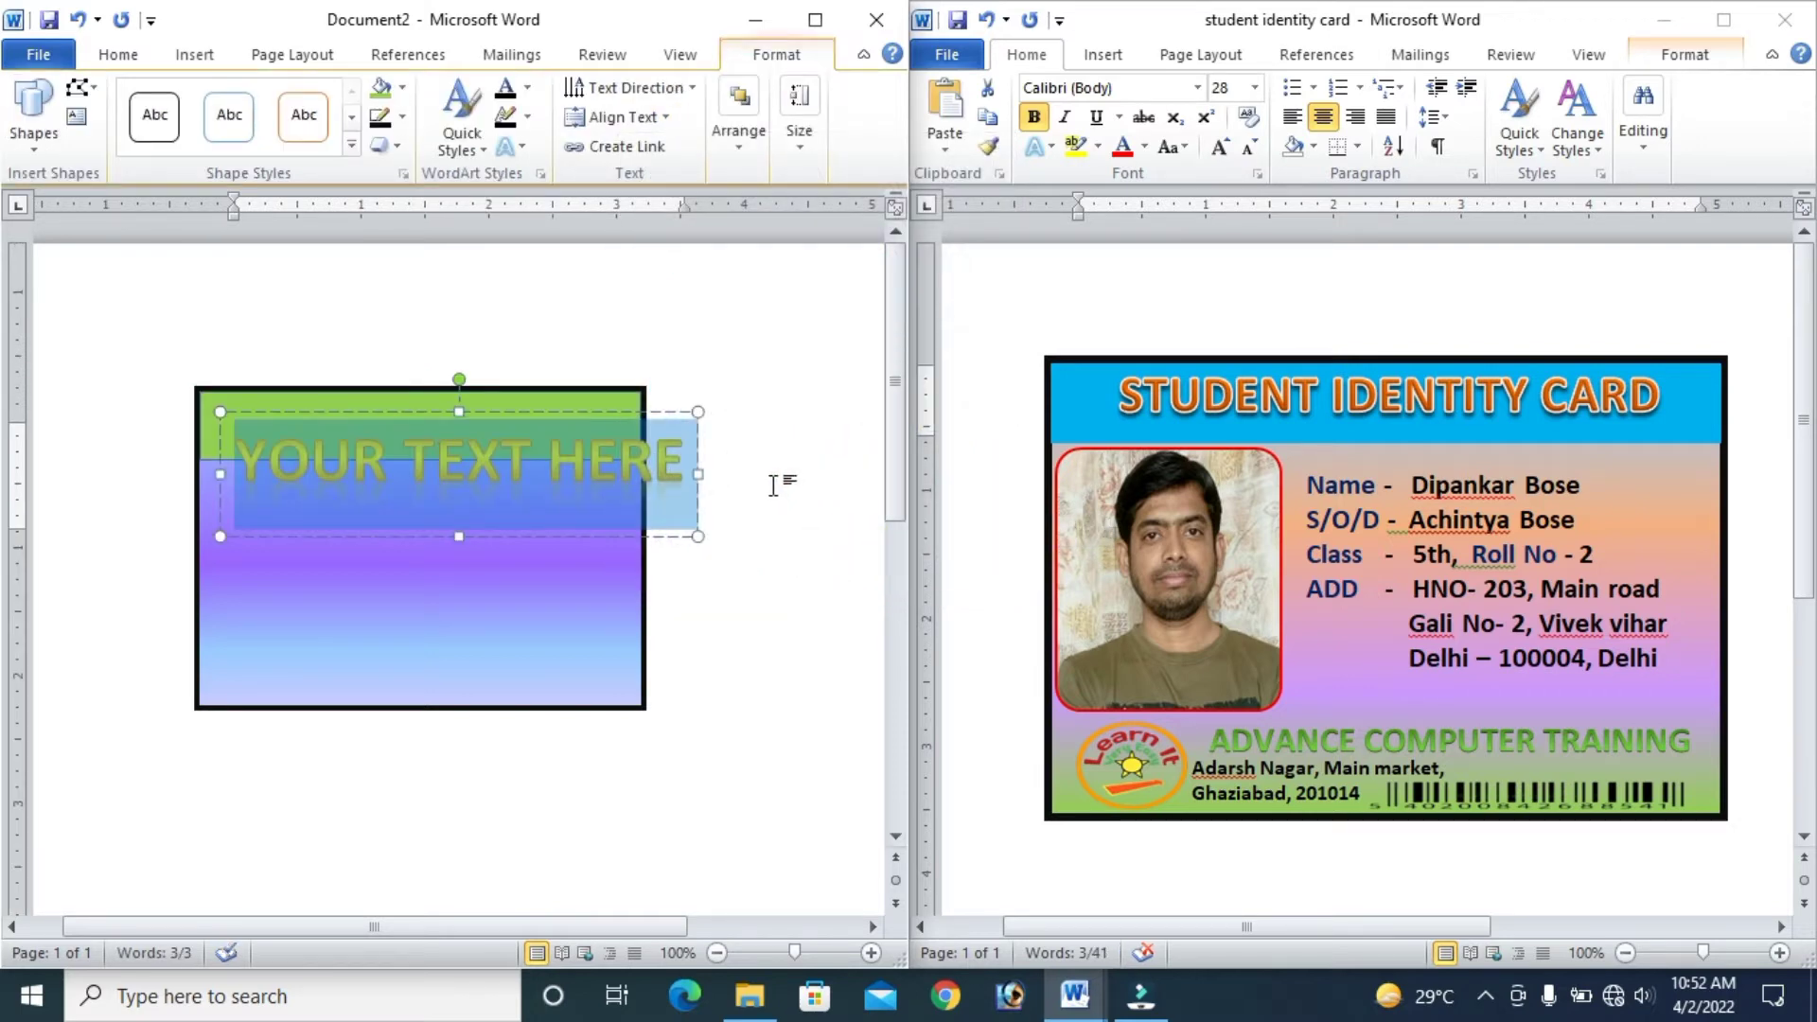
text(ST)
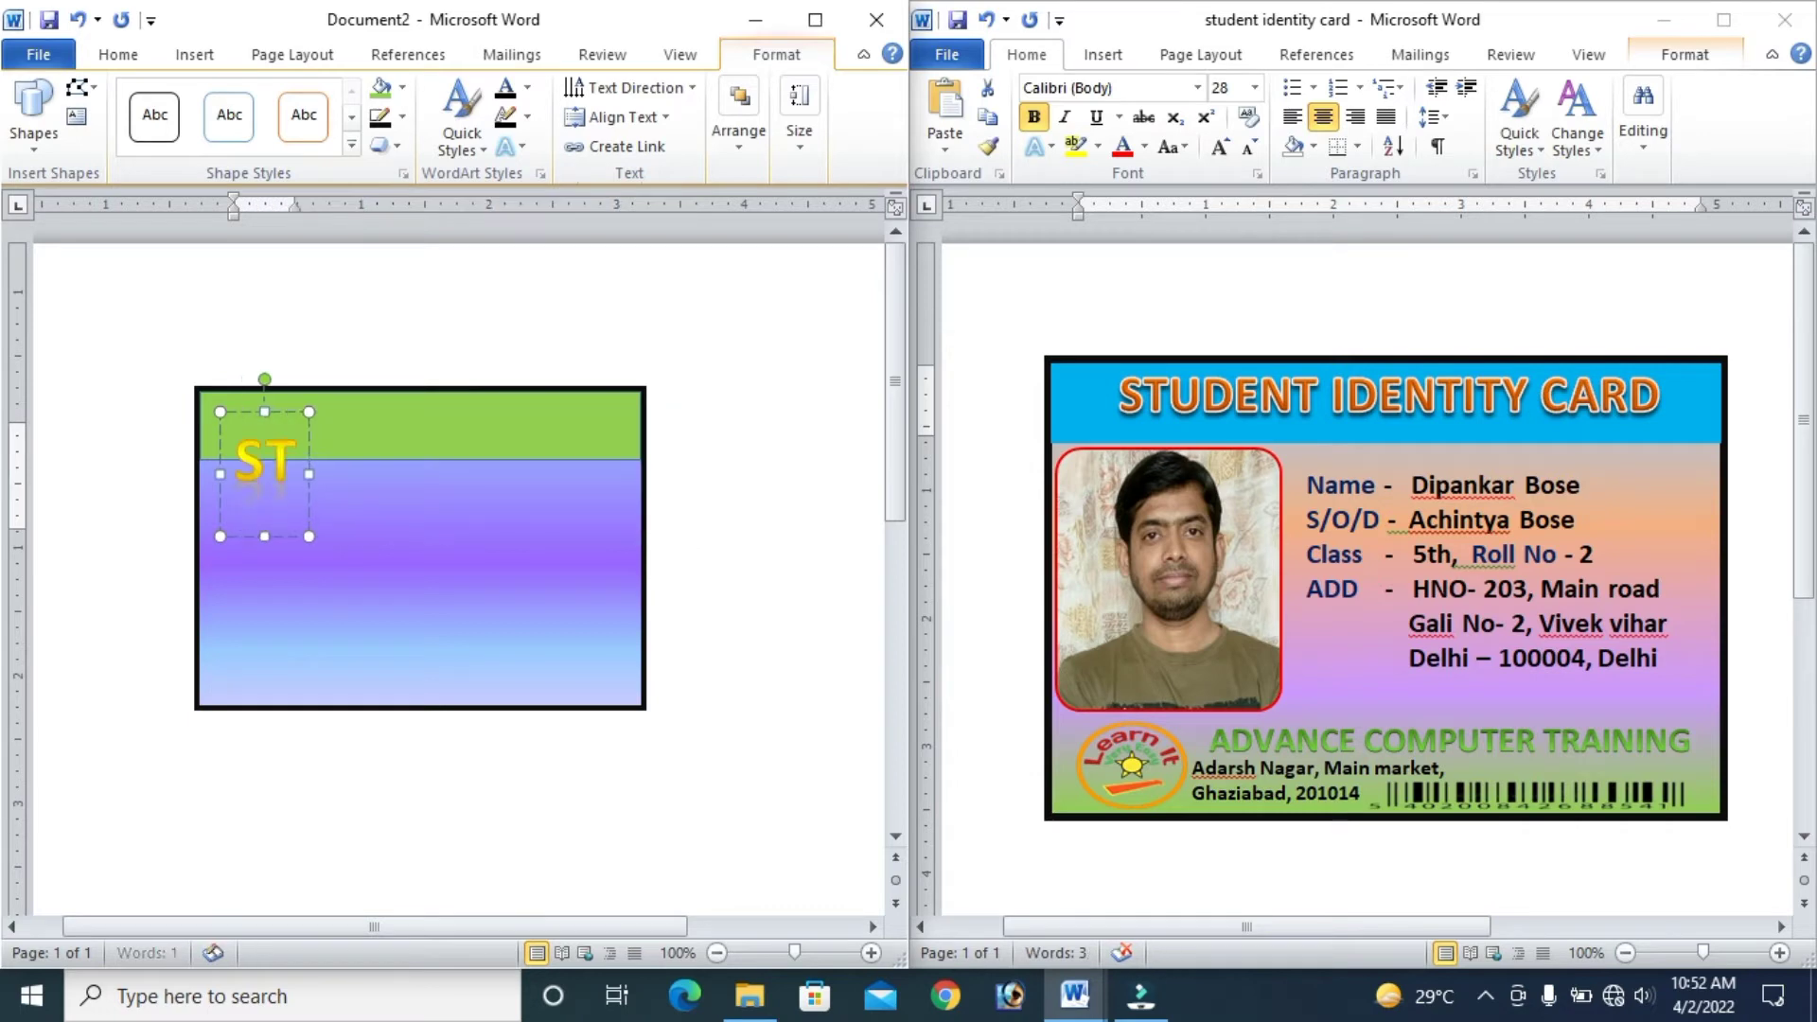
text(UDENT)
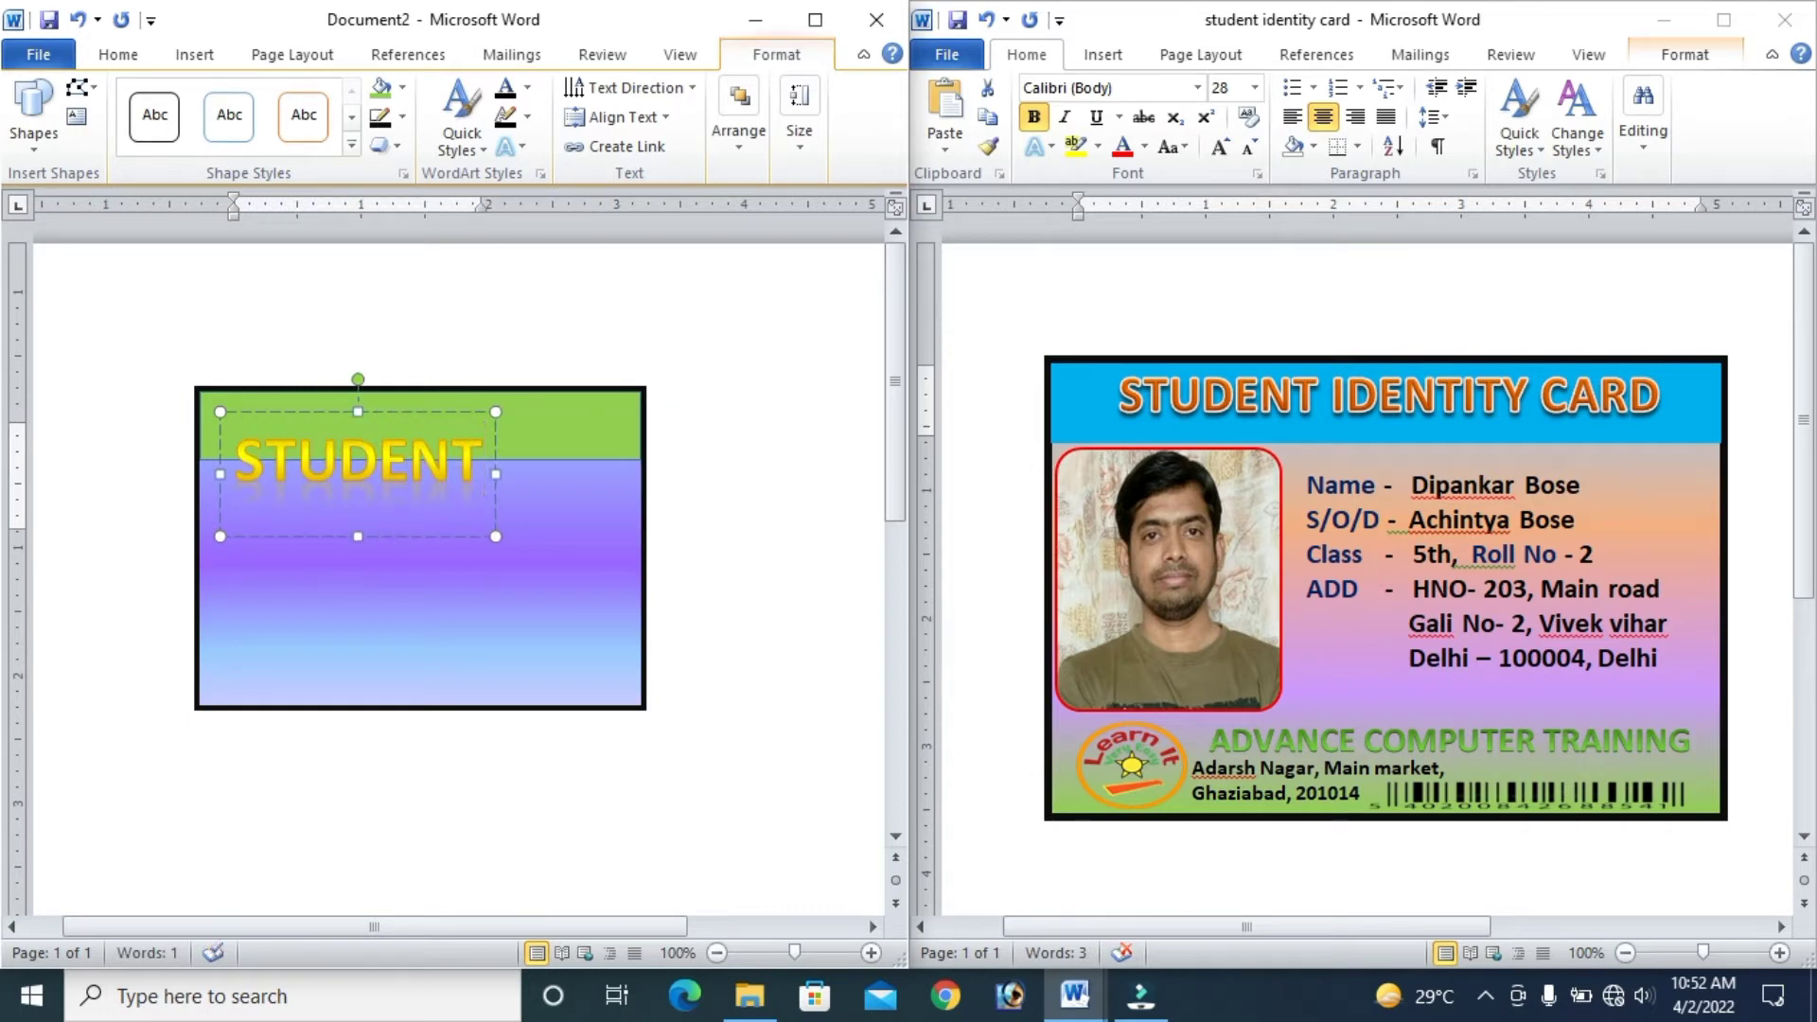
text( IDENT)
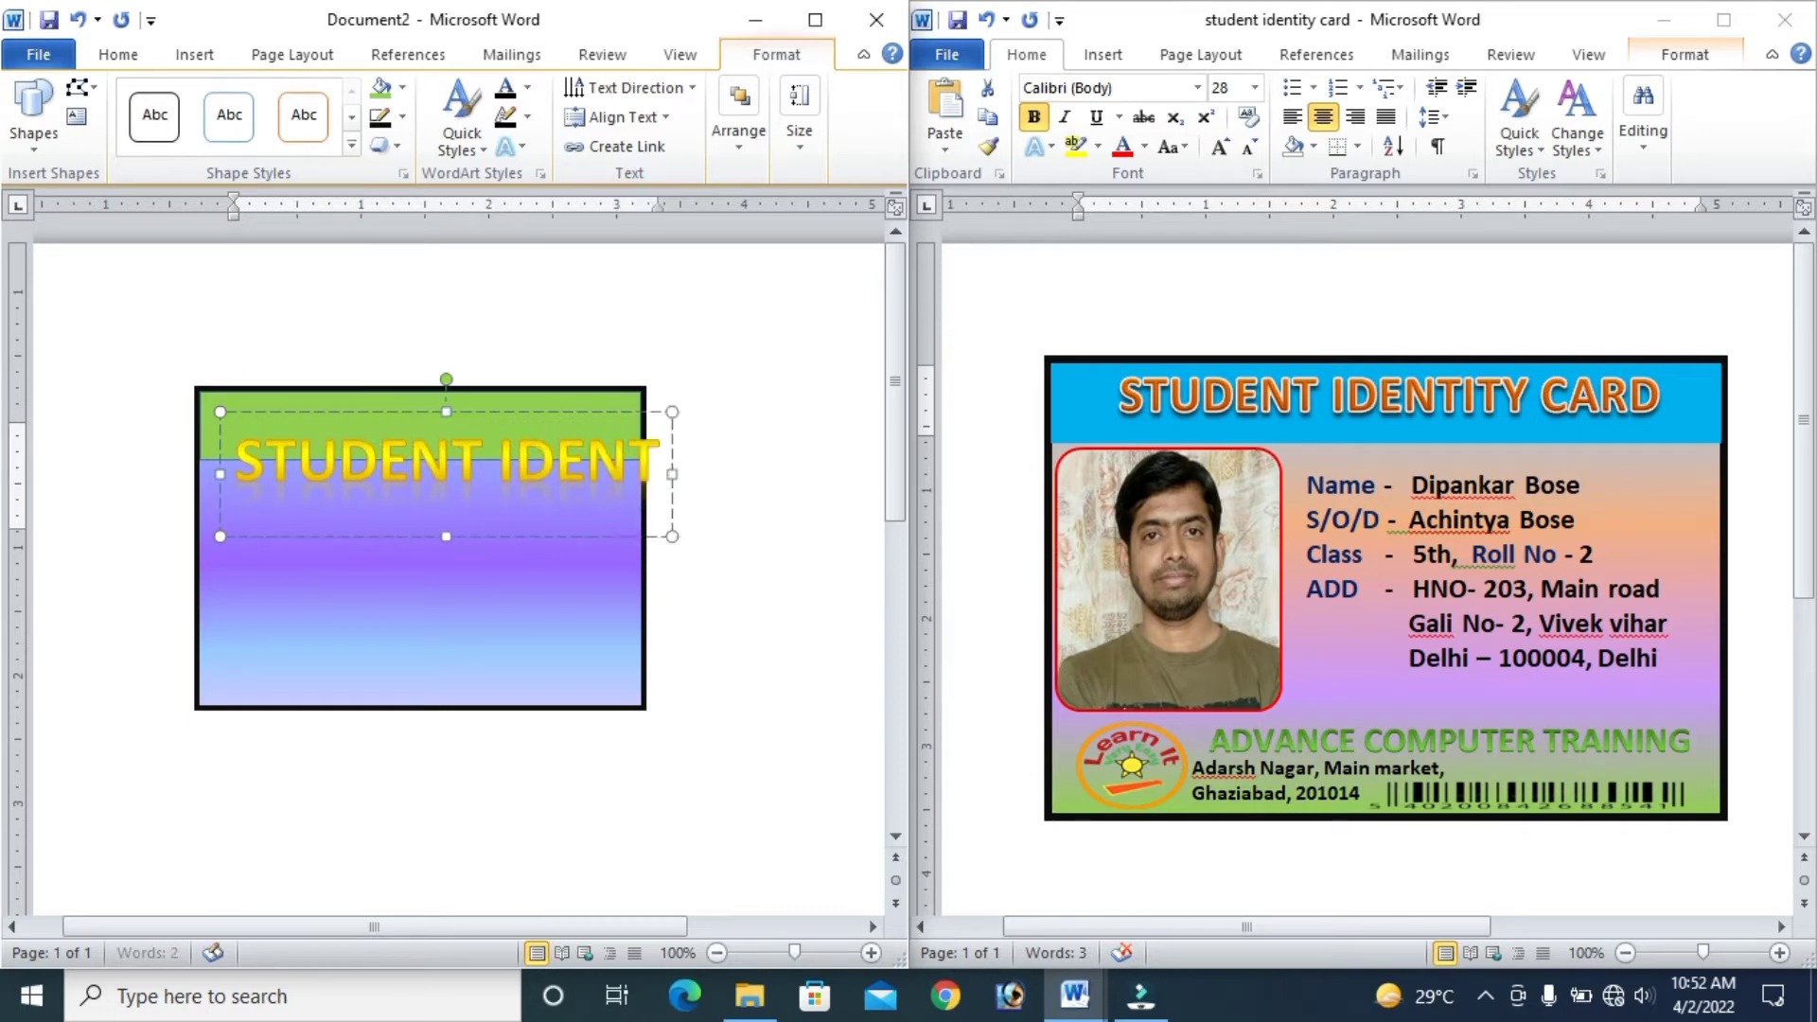
text(ITY CARD)
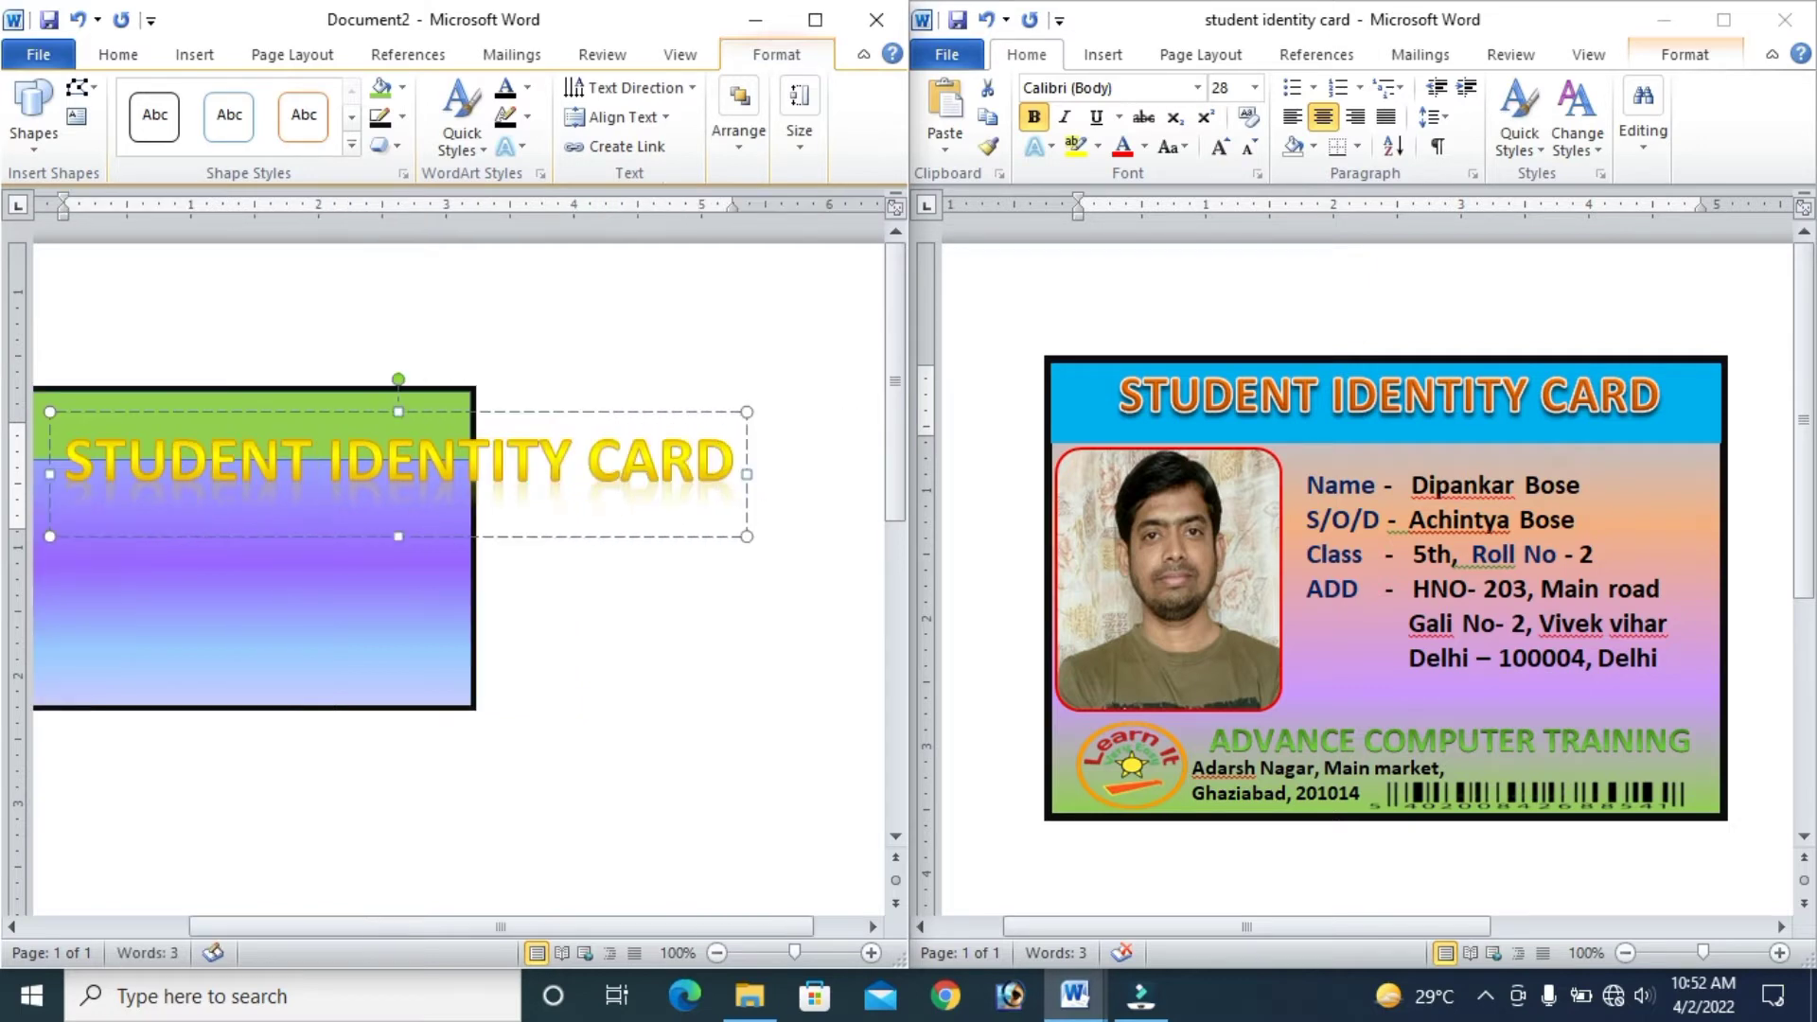
key(ctrl+a)
key(ctrl+shift+comma)
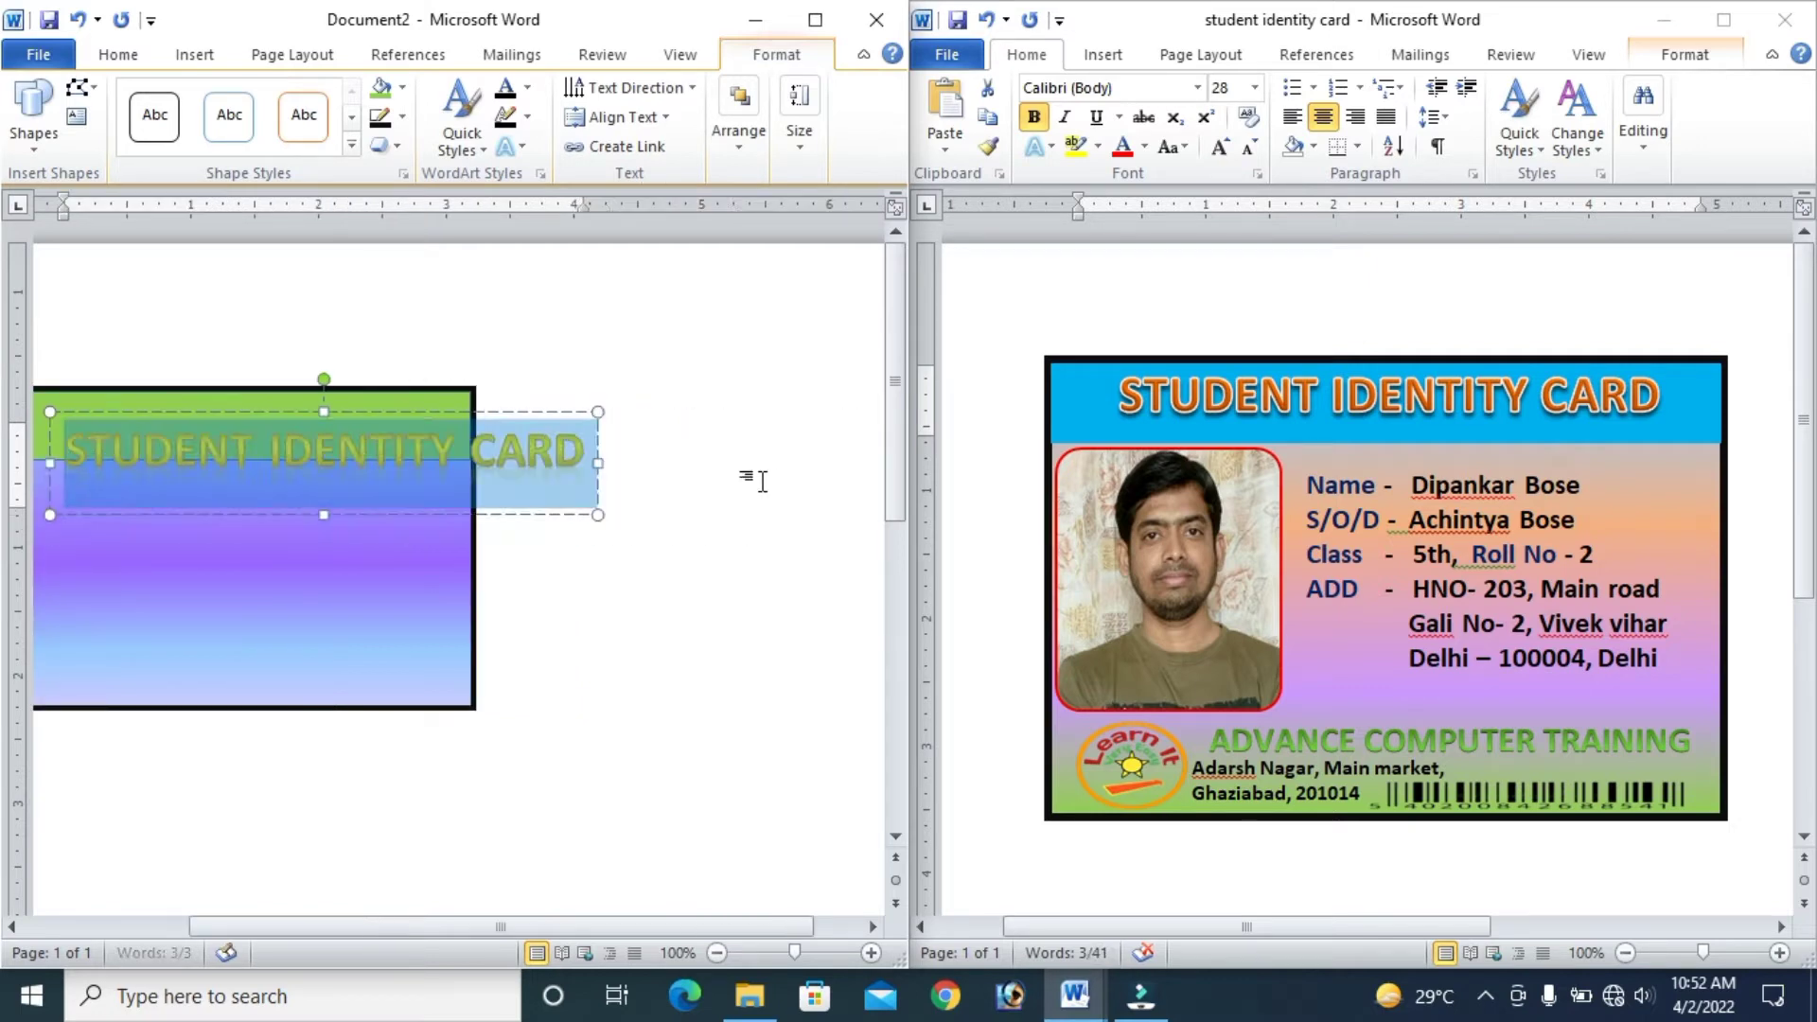
key(ctrl+shift+comma)
key(ctrl+shift+comma)
key(ctrl+shift+comma)
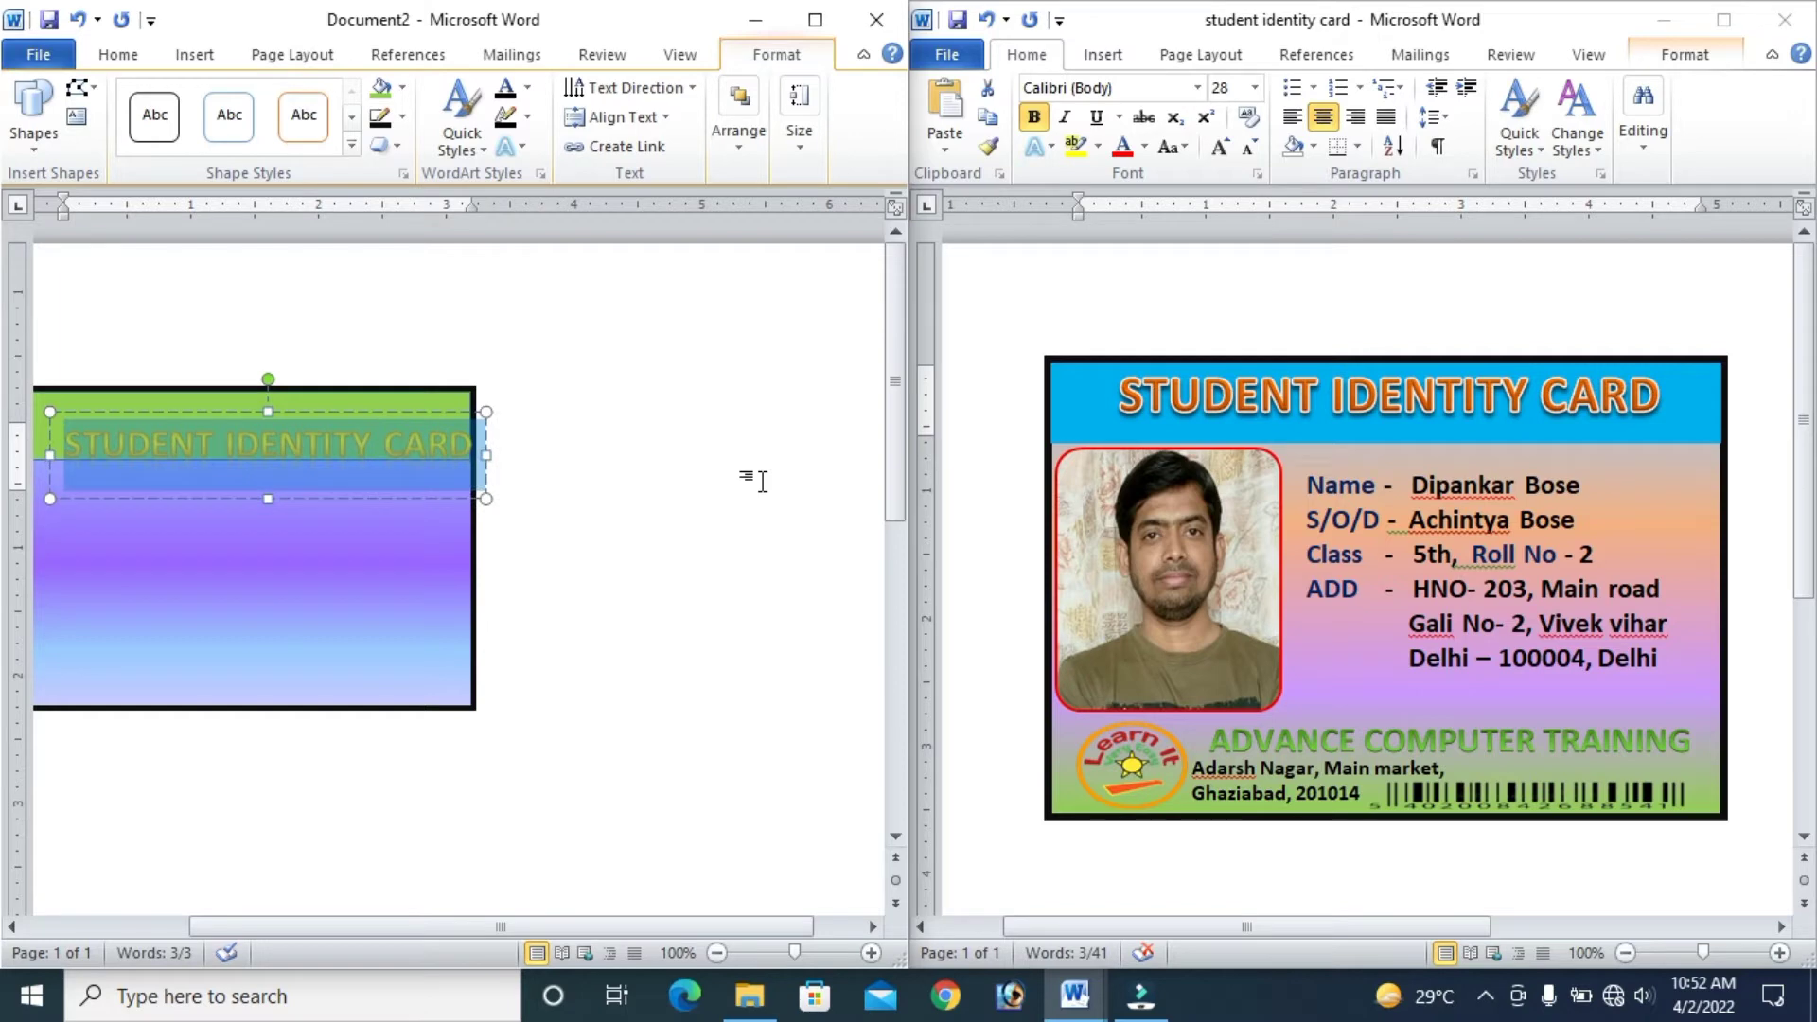
Step: Move the WordArt title into the green band and select its full text
drag(766, 927, 639, 927)
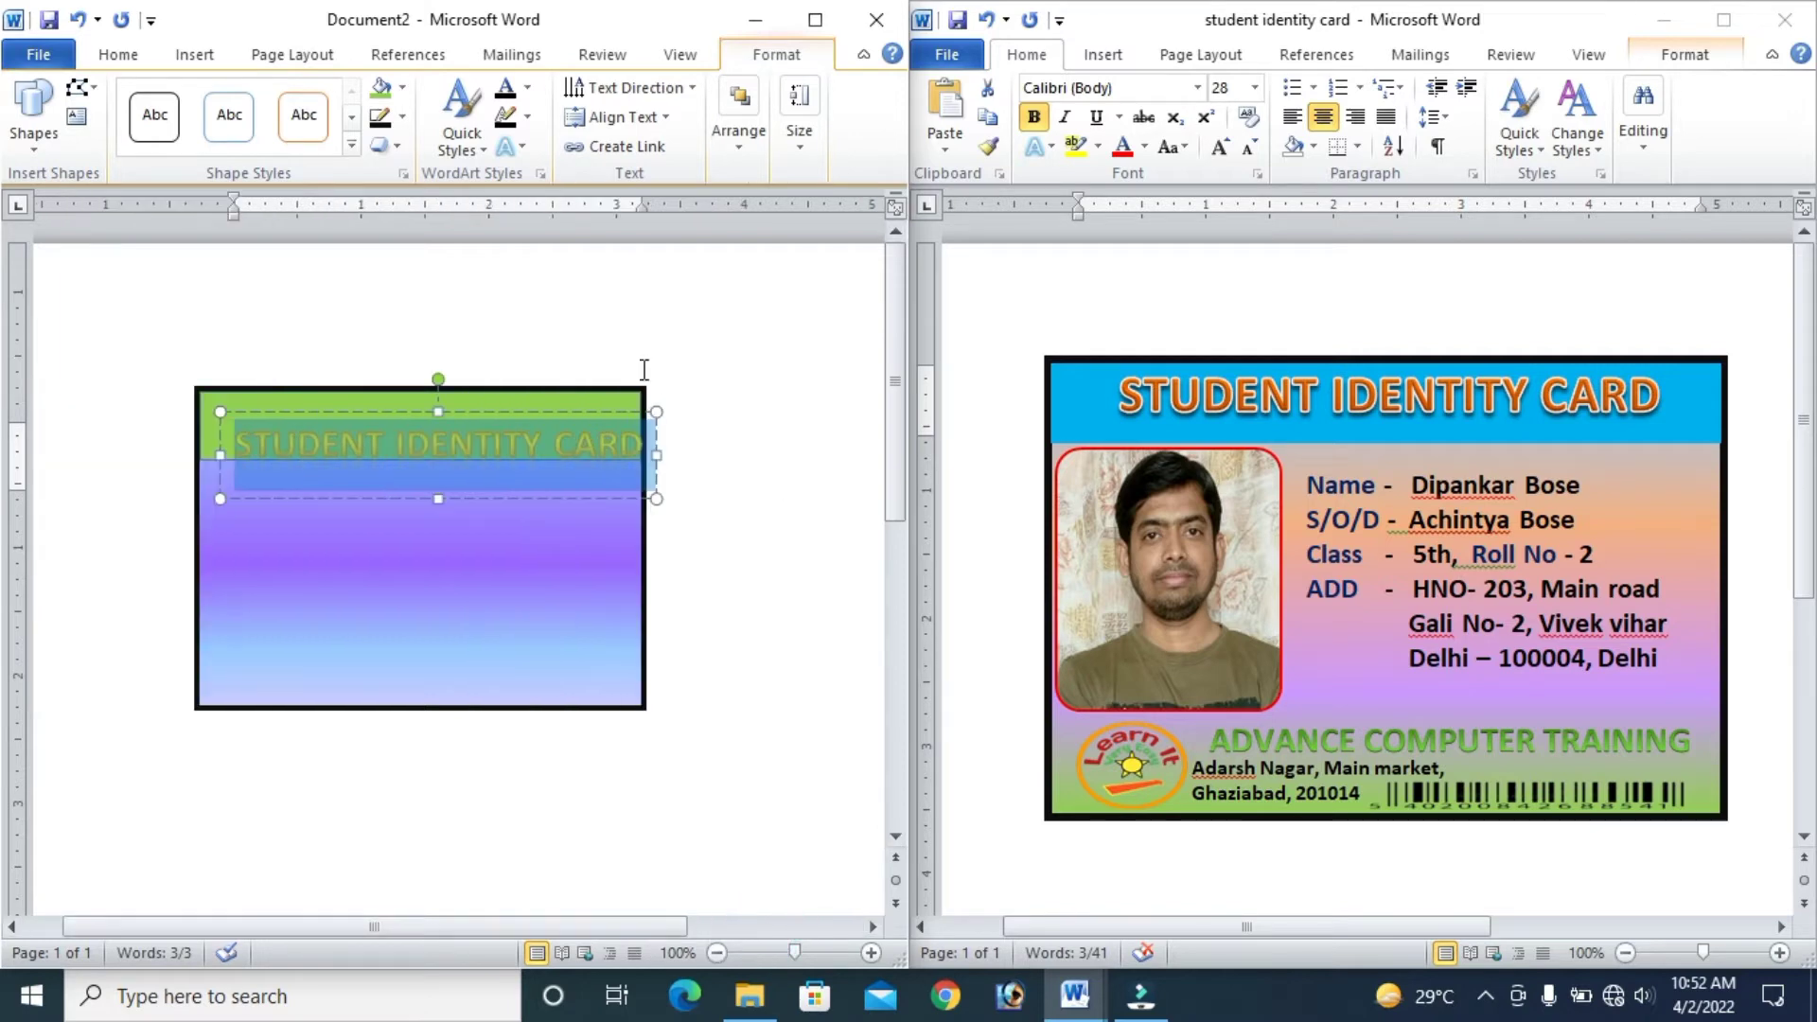
drag(602, 412, 587, 388)
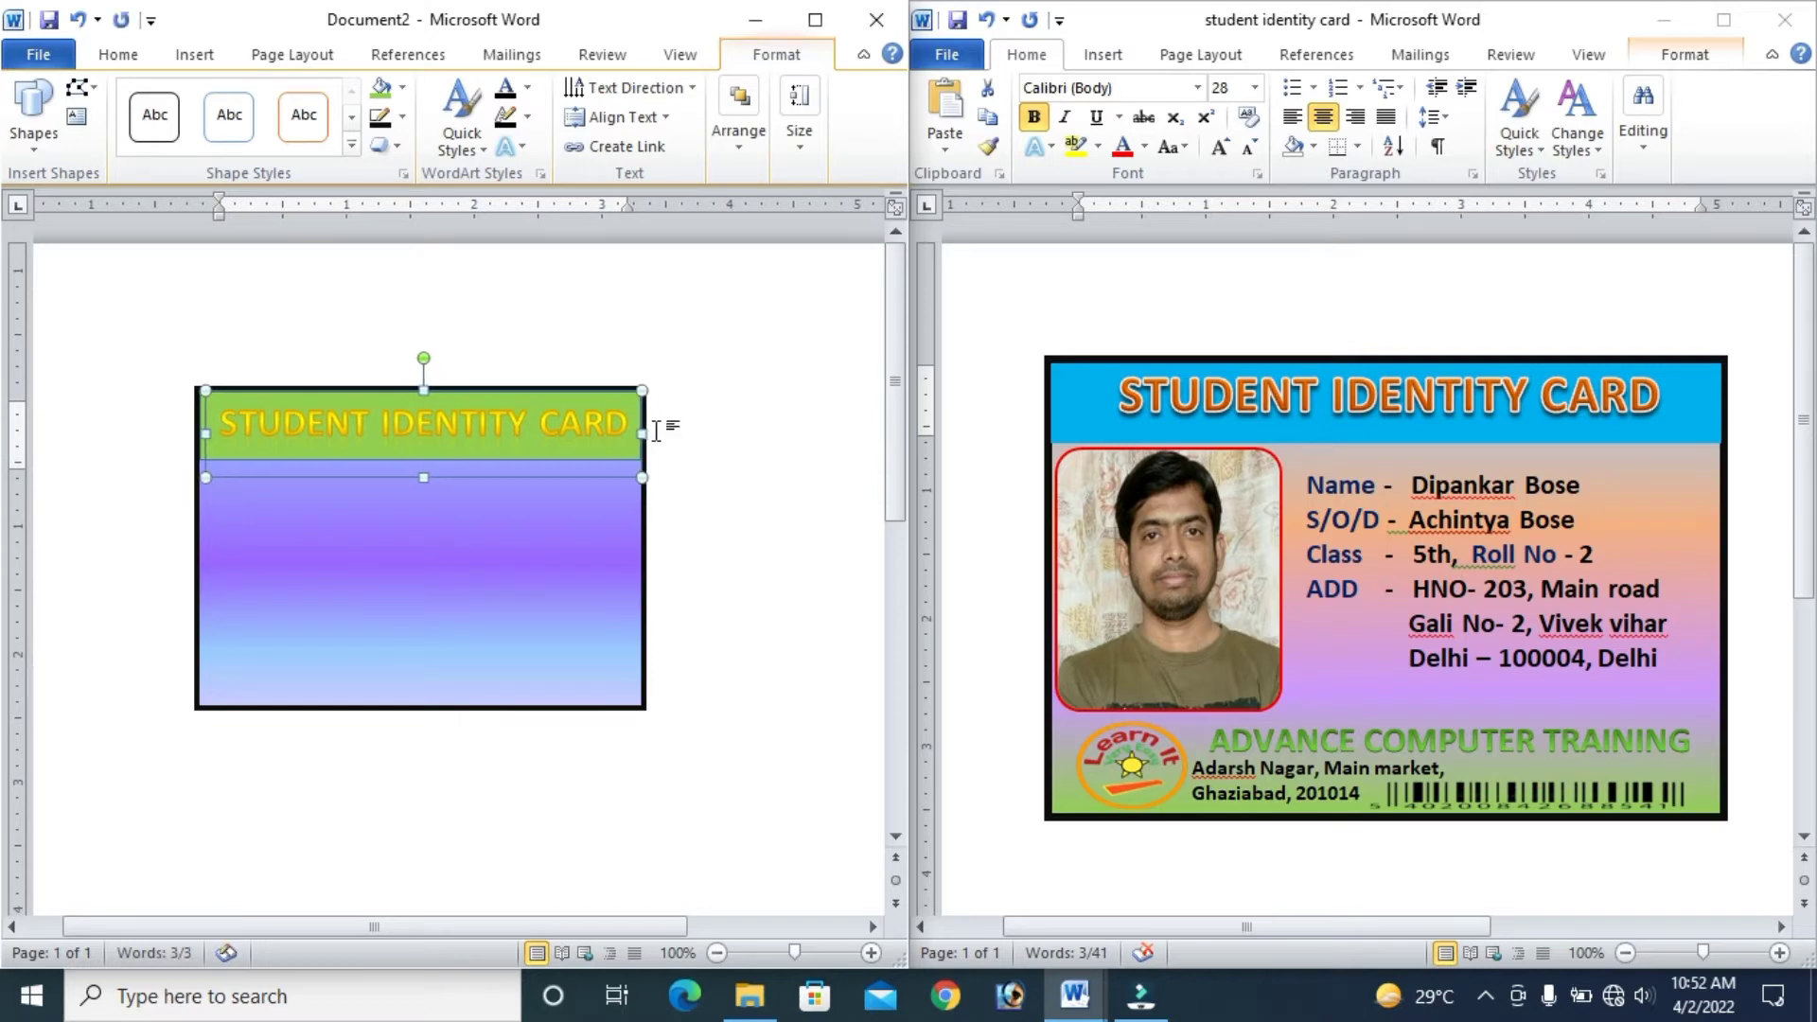
key(Left)
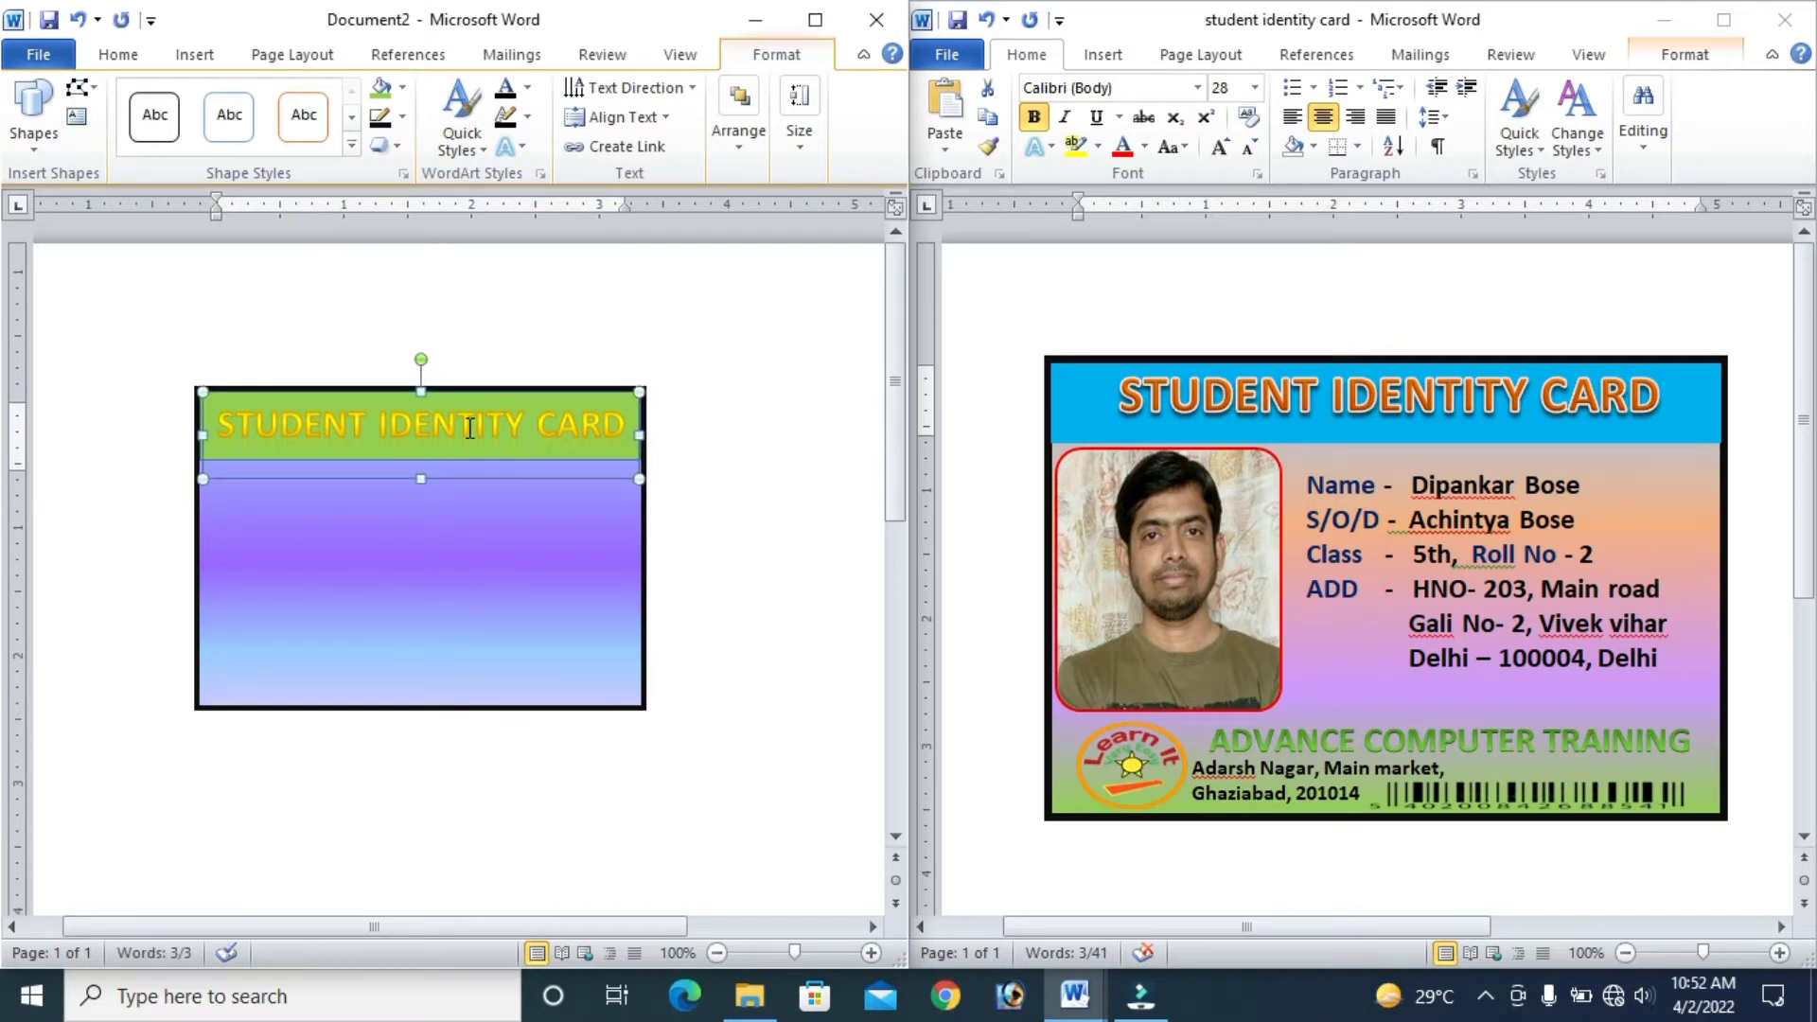
click(544, 549)
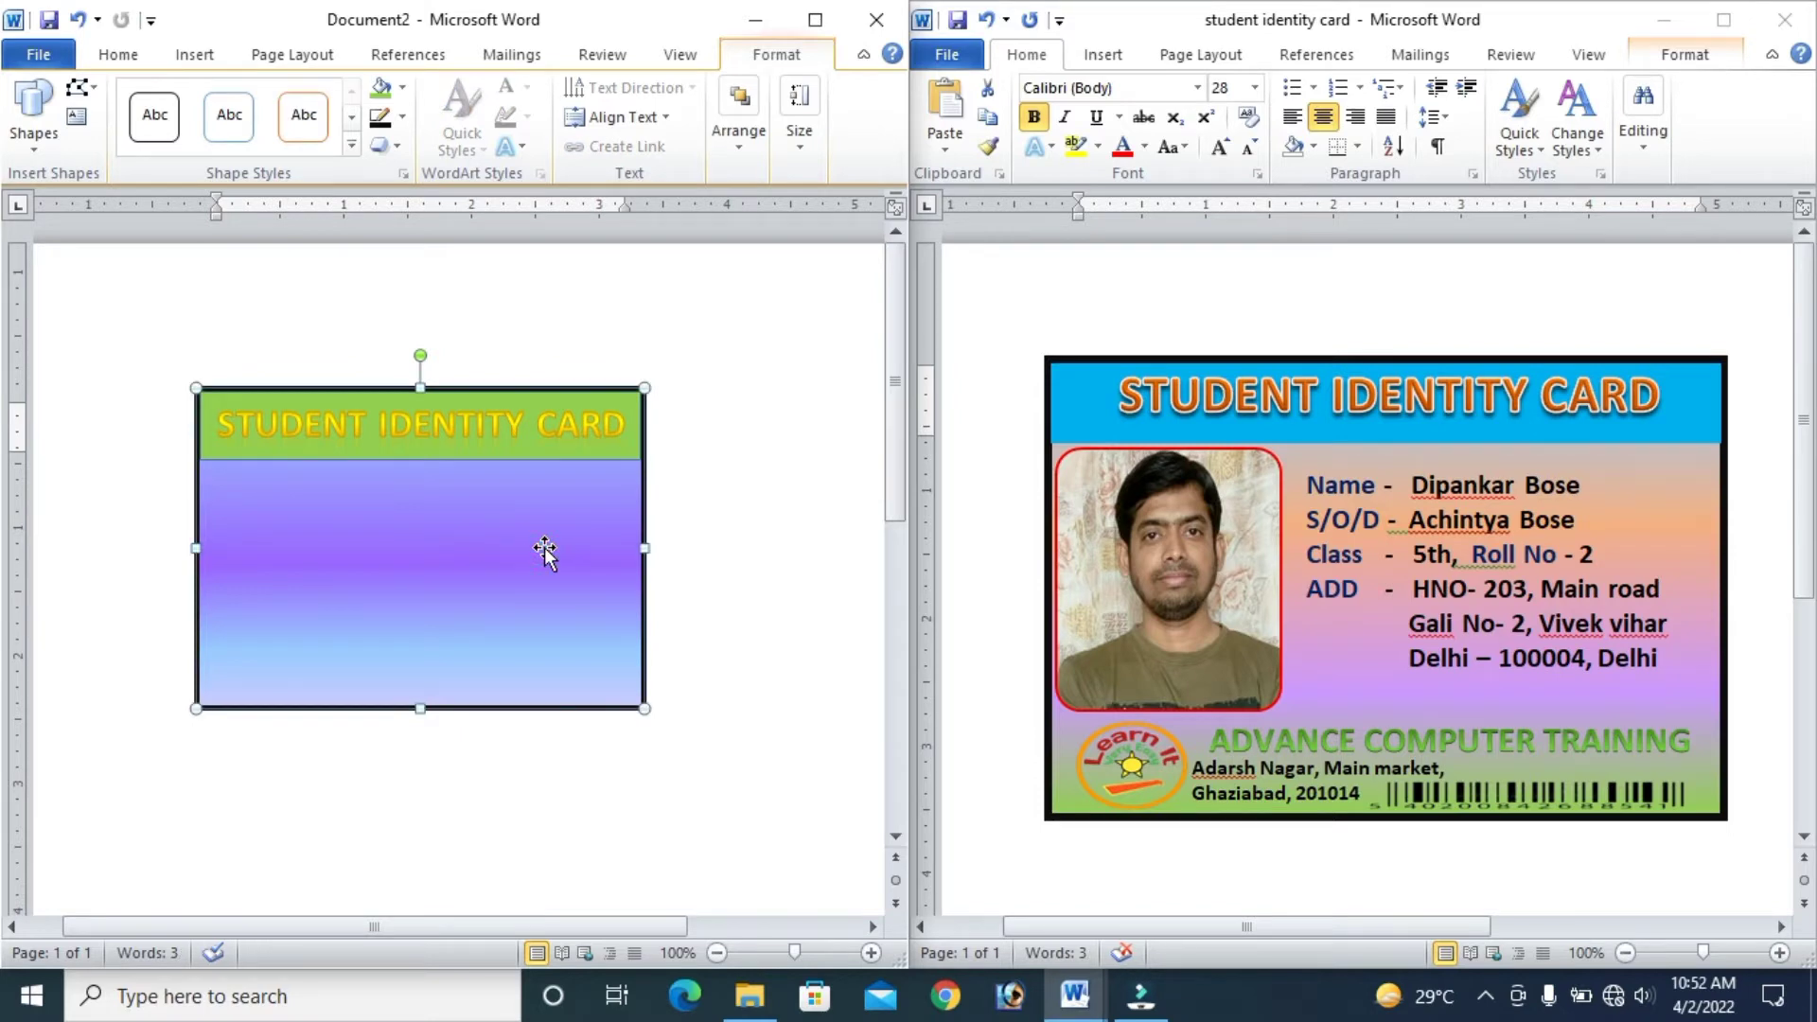
click(505, 424)
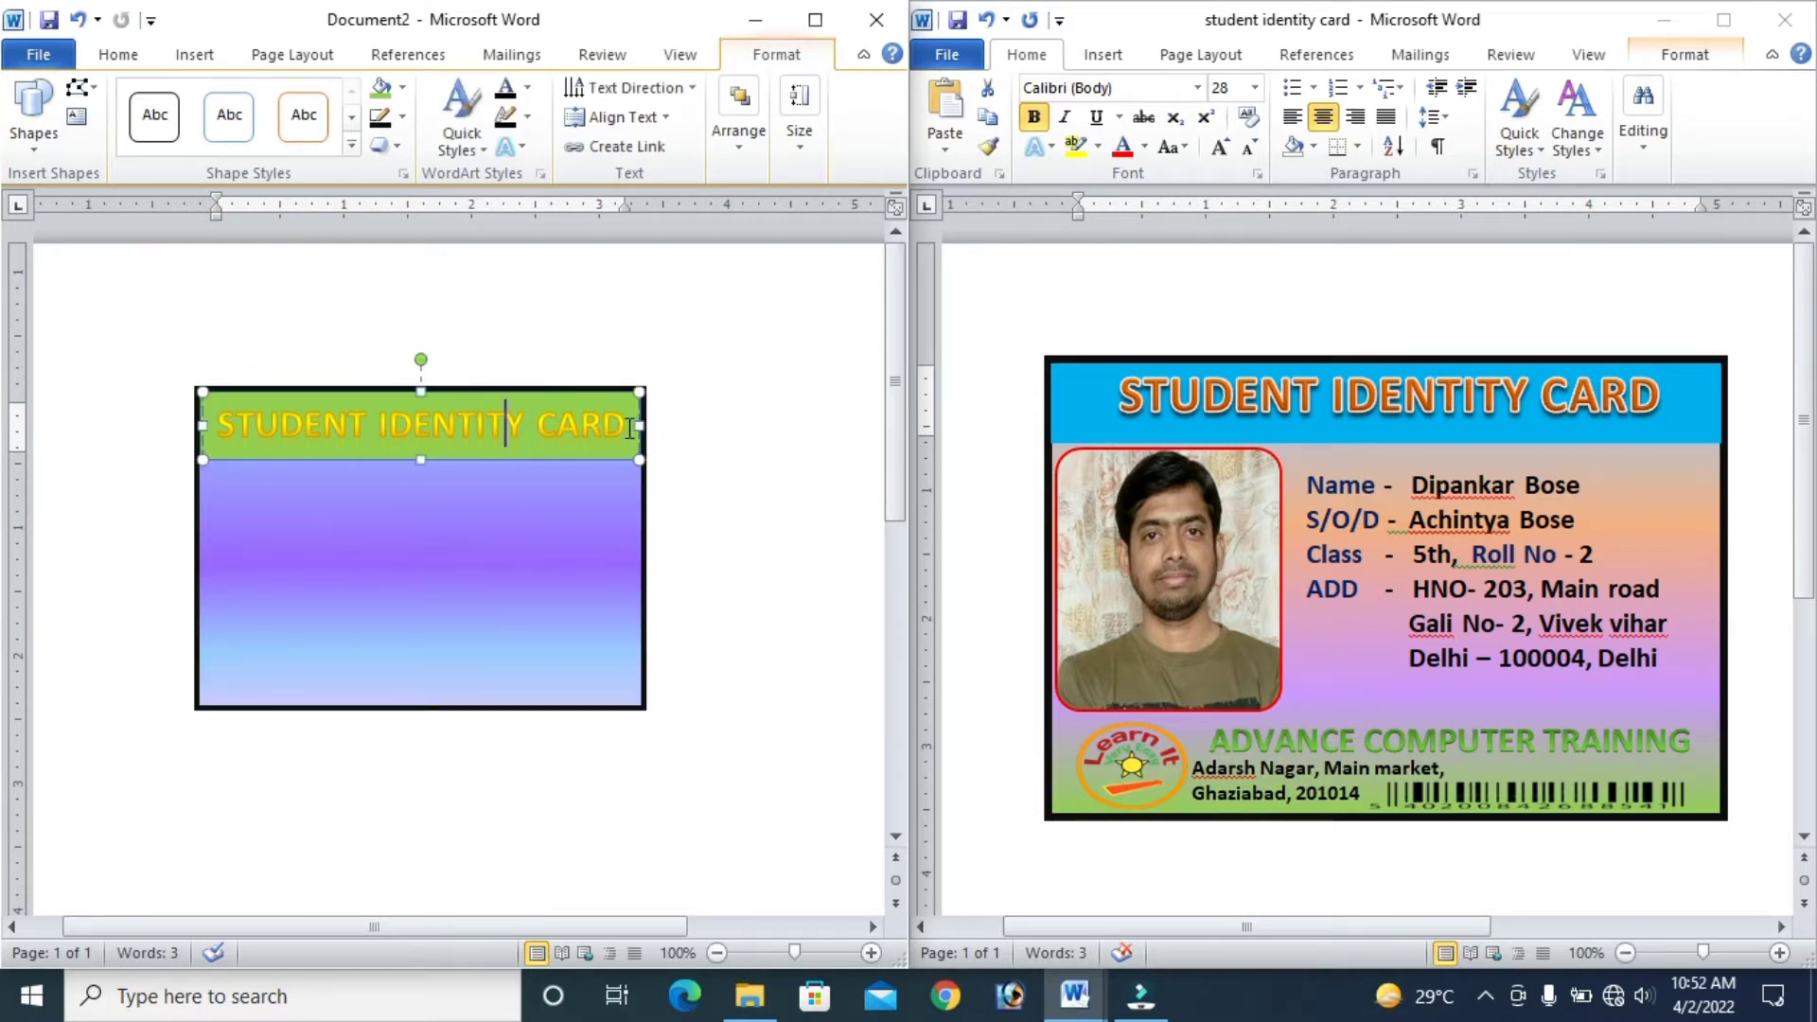
drag(630, 428, 214, 426)
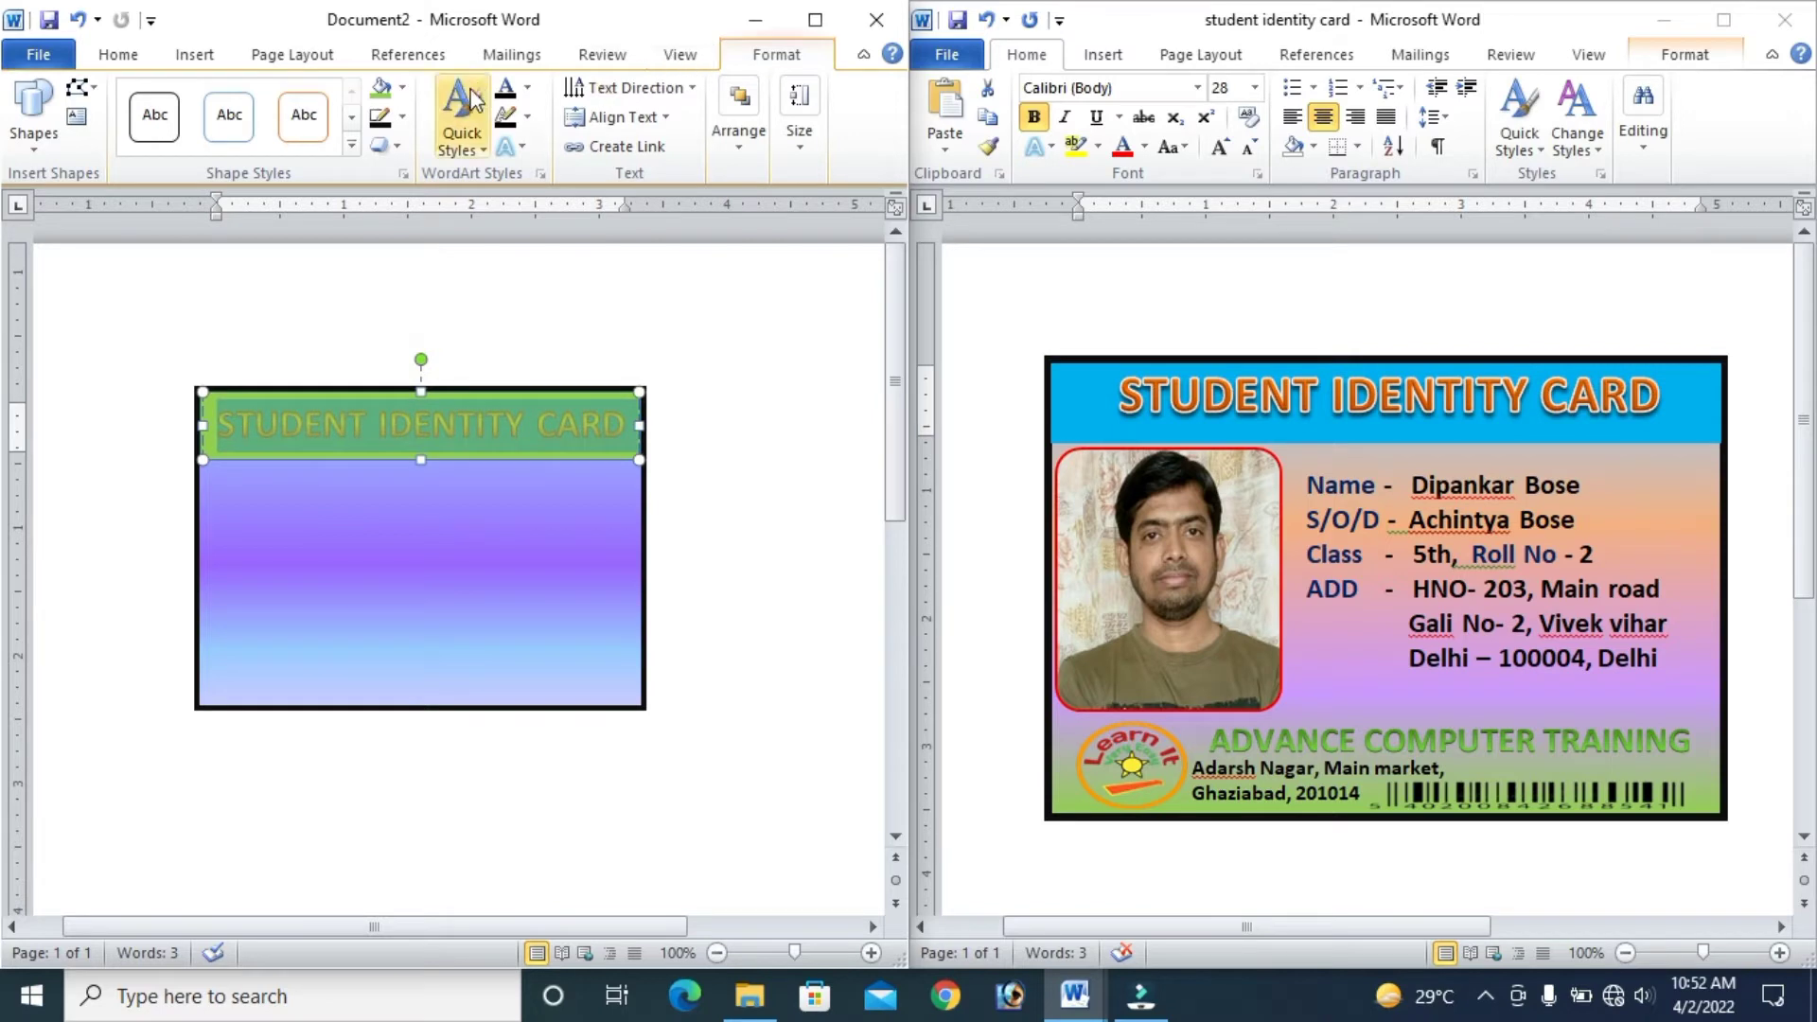
Step: Change the title lettering from yellow to Dark Blue
click(530, 87)
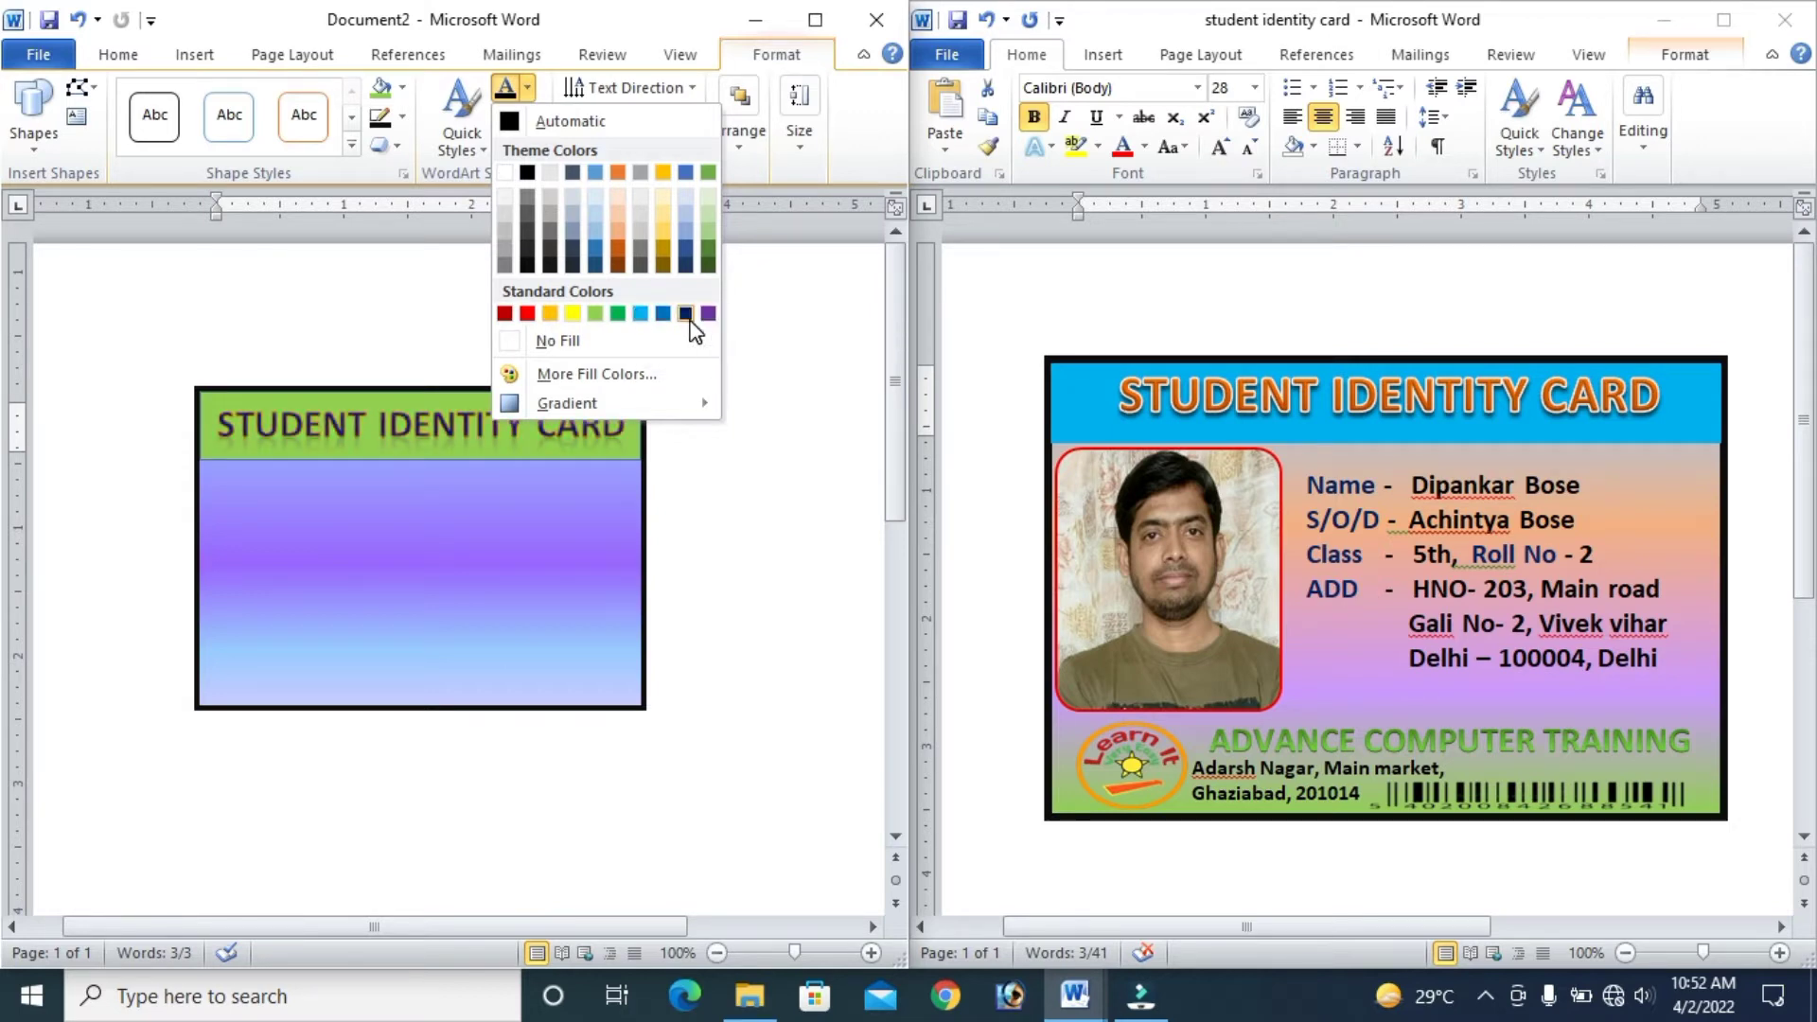
click(685, 313)
click(475, 567)
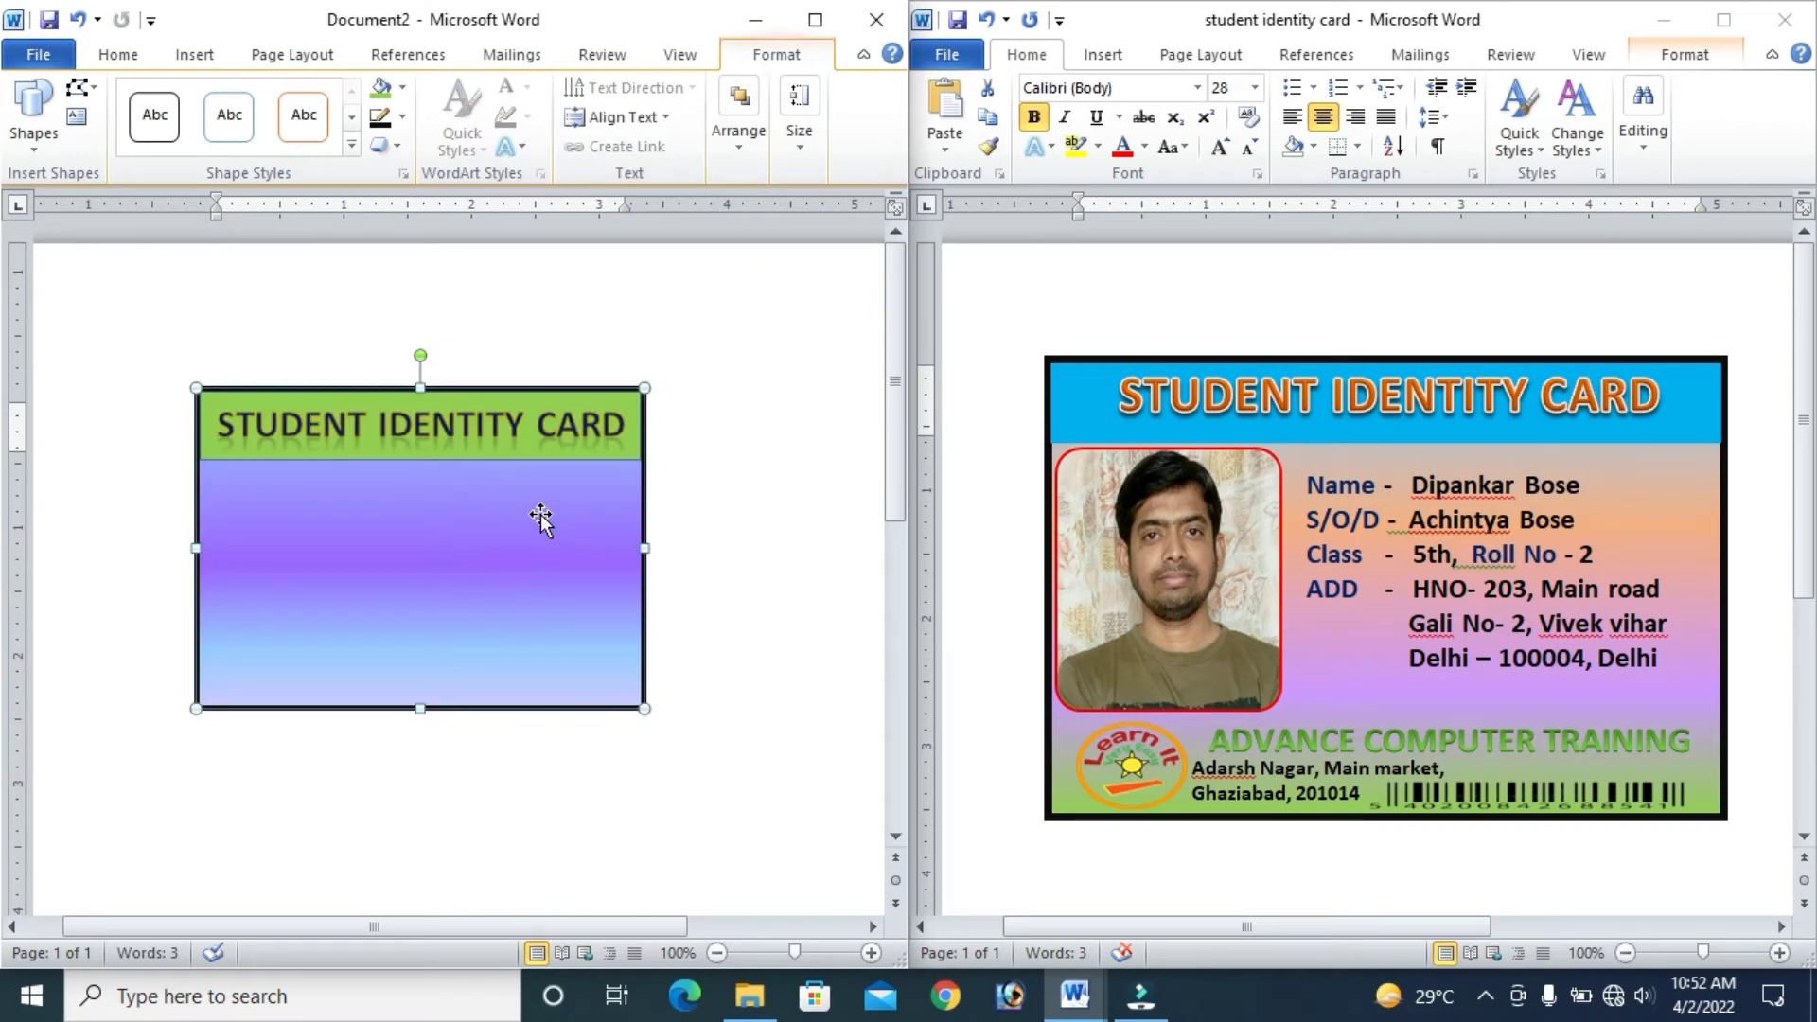
click(535, 450)
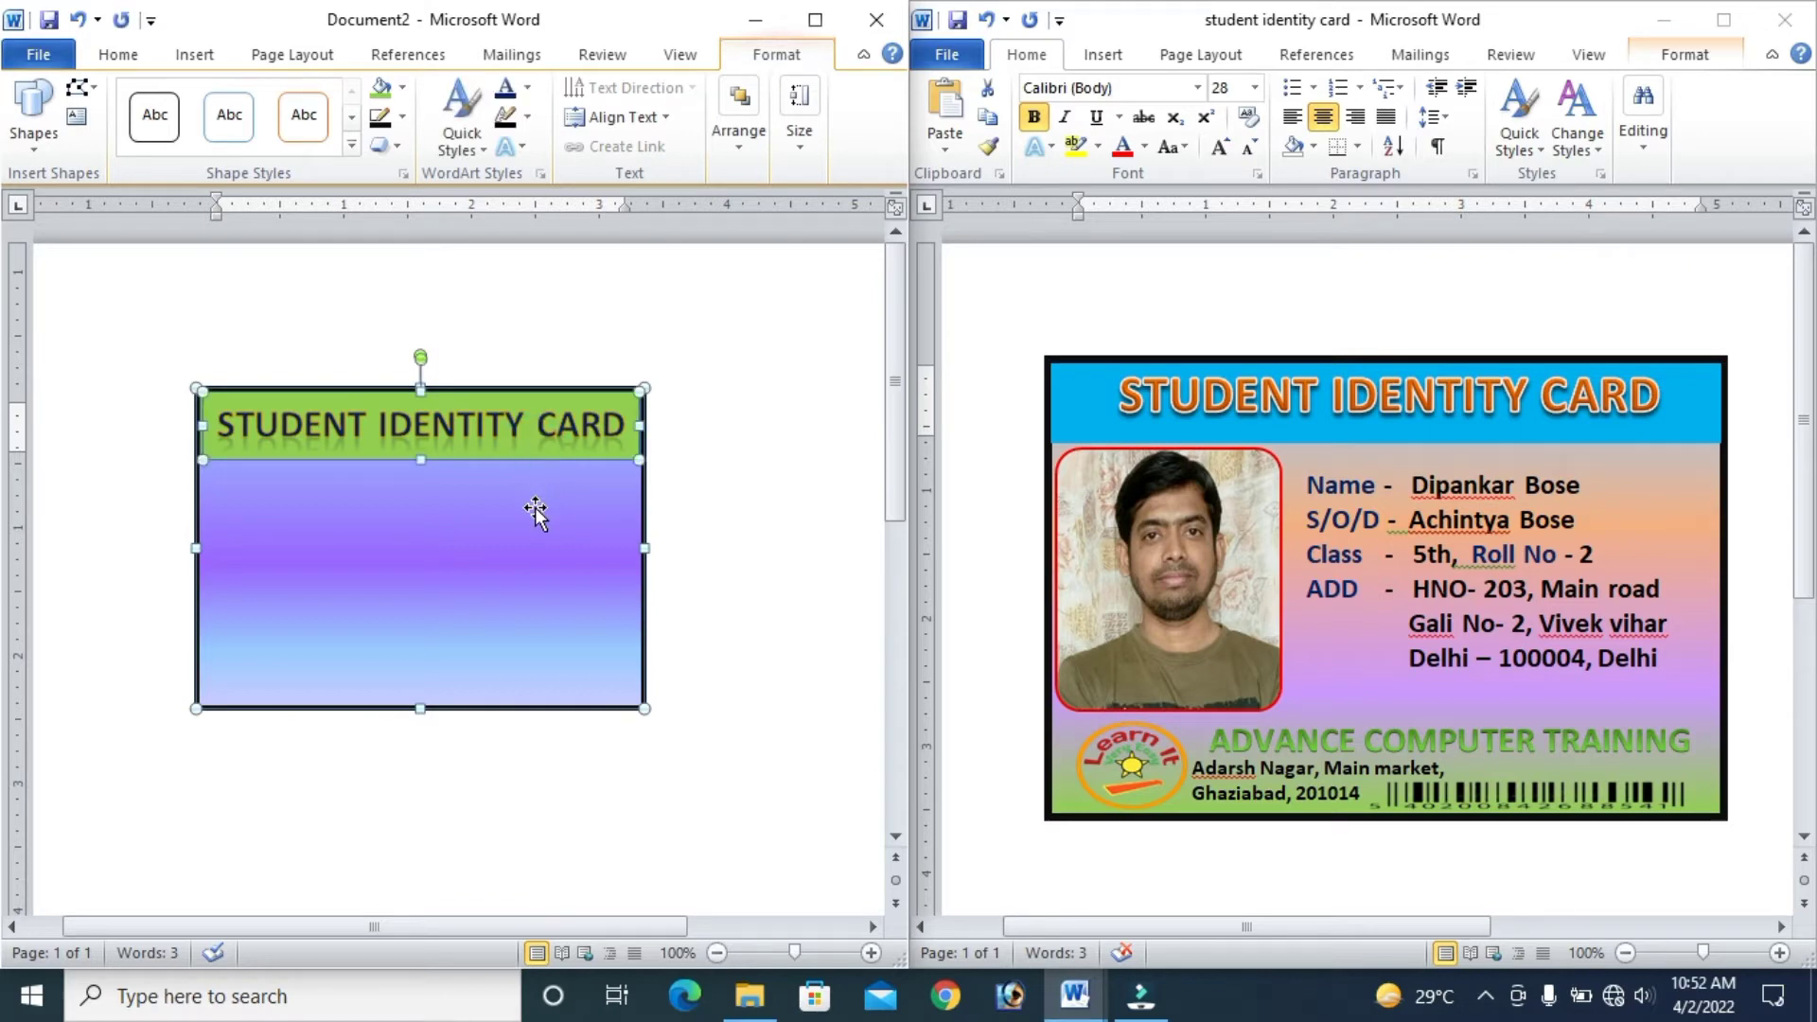
Step: Group the card shapes and fill the title text box green
key(shift+F10)
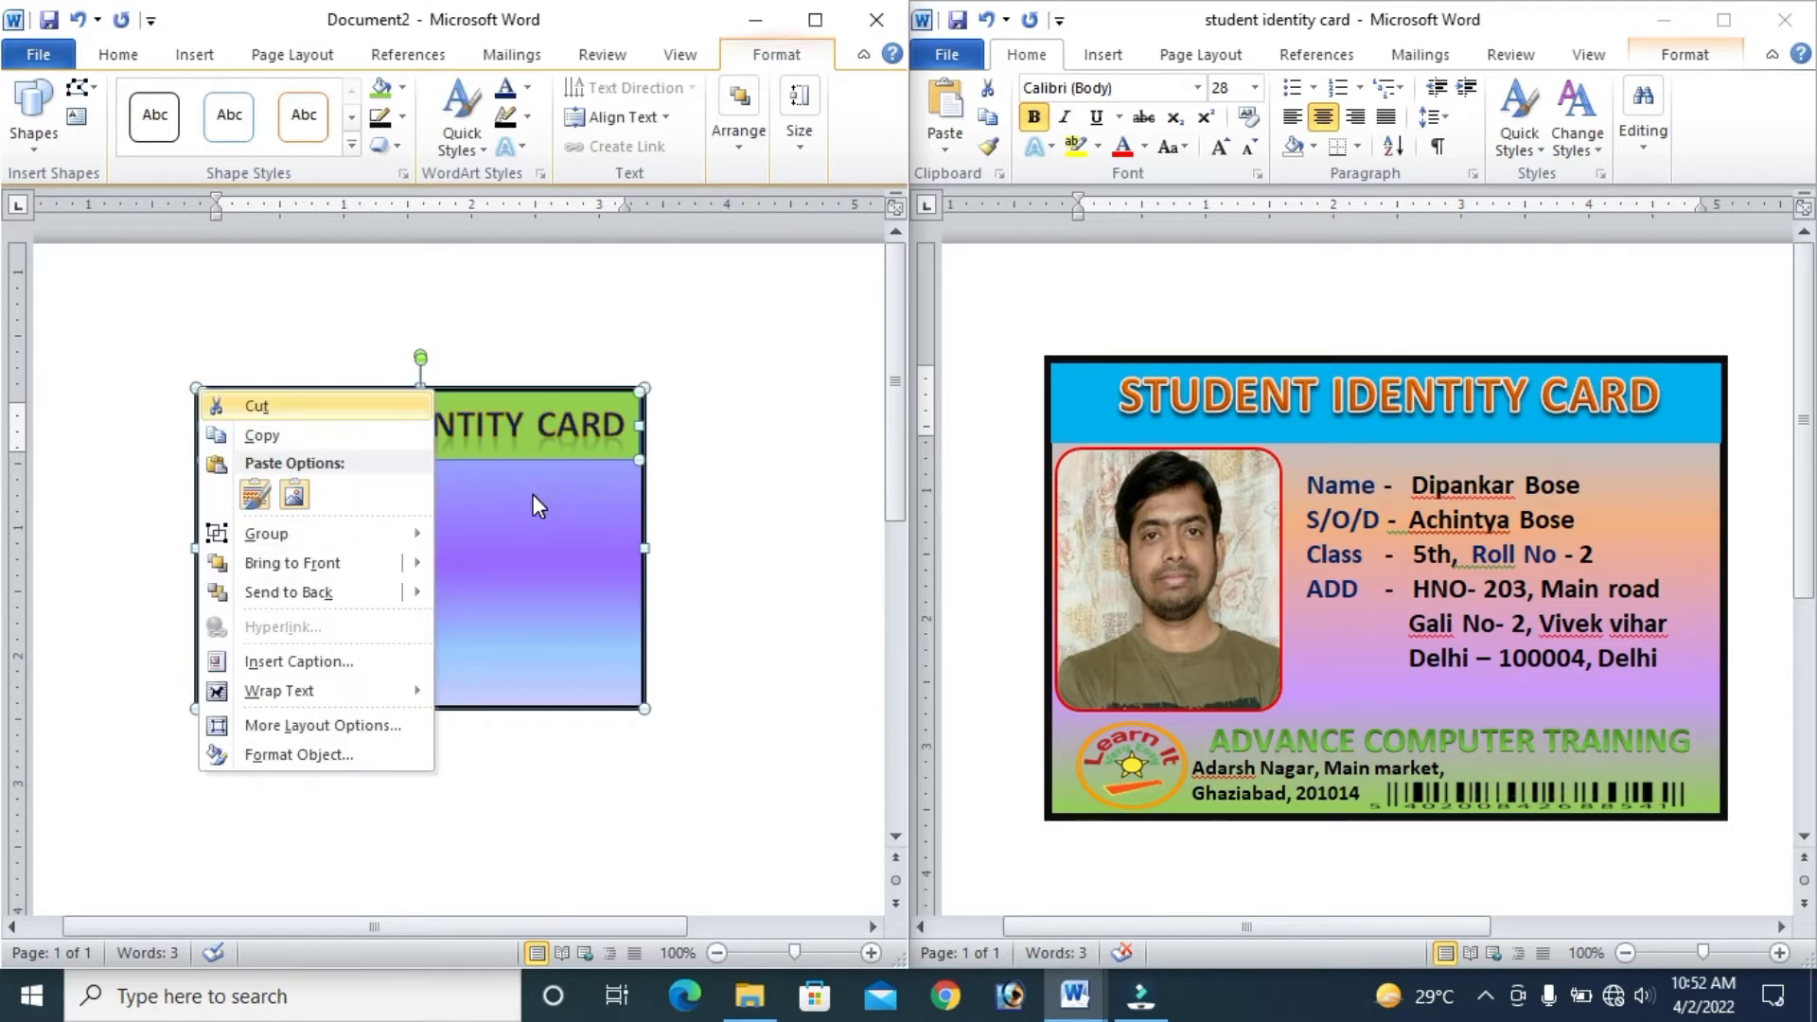
click(473, 546)
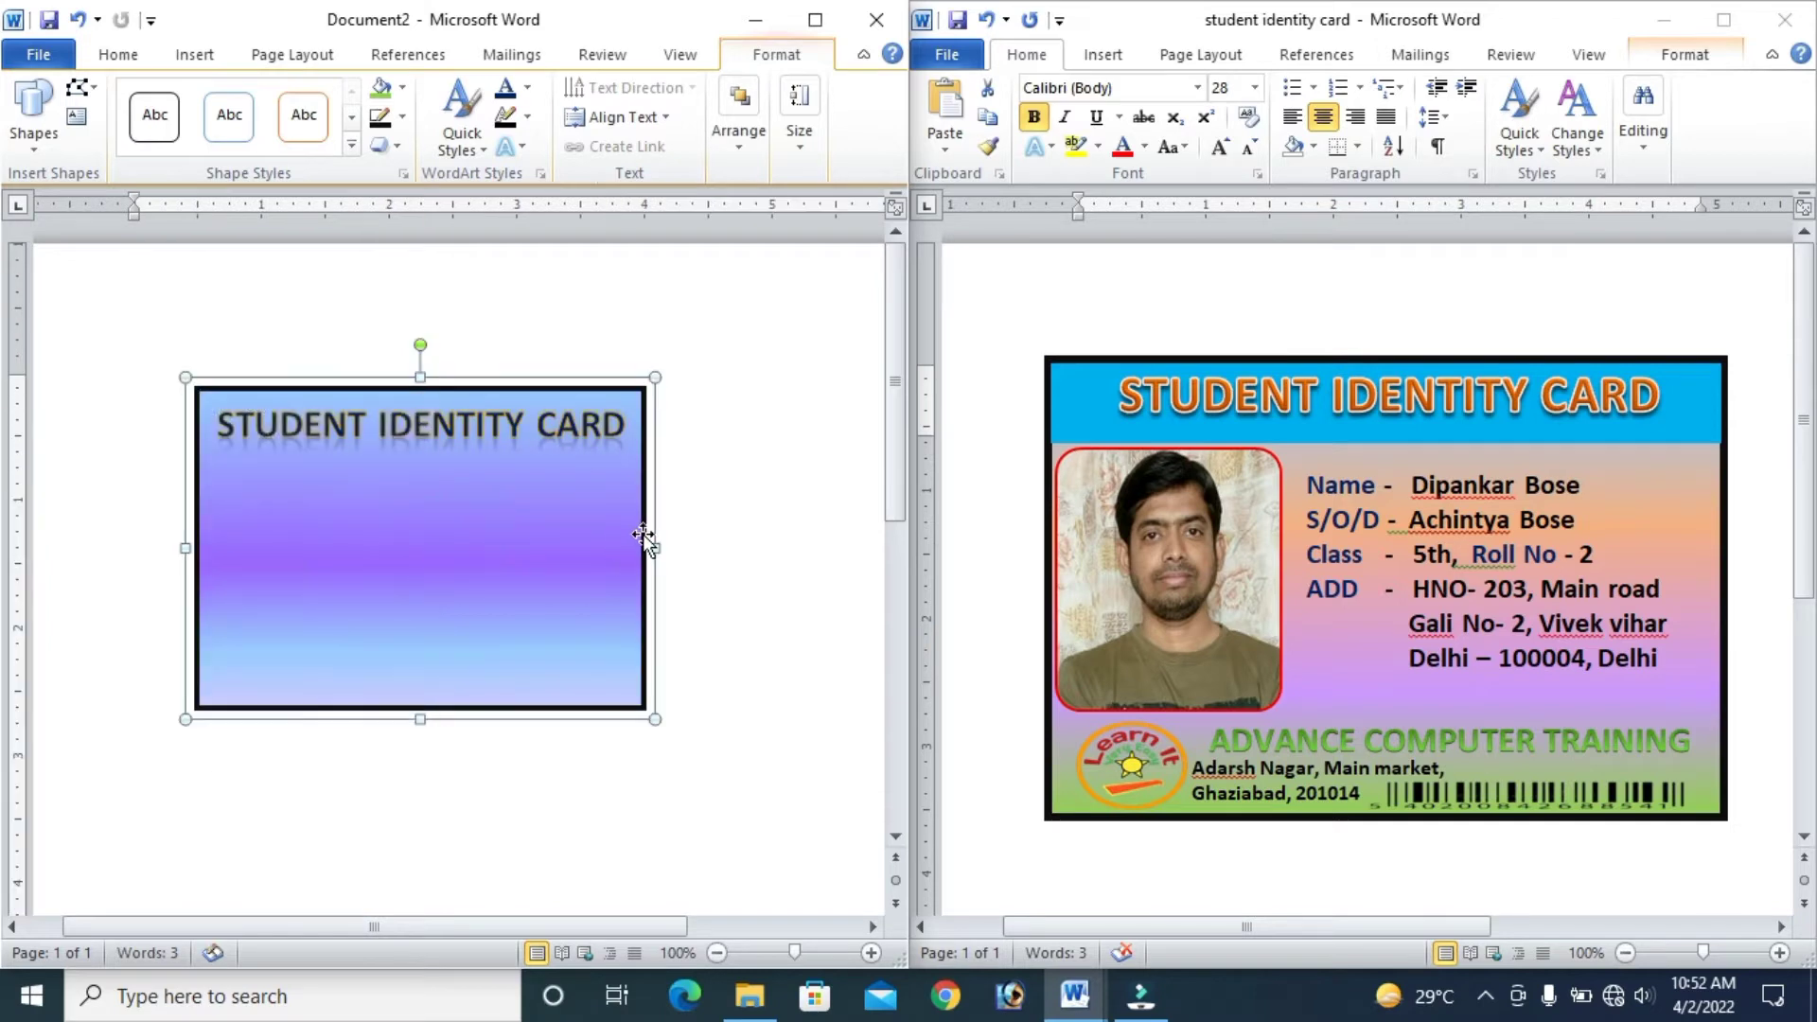
click(709, 541)
click(532, 424)
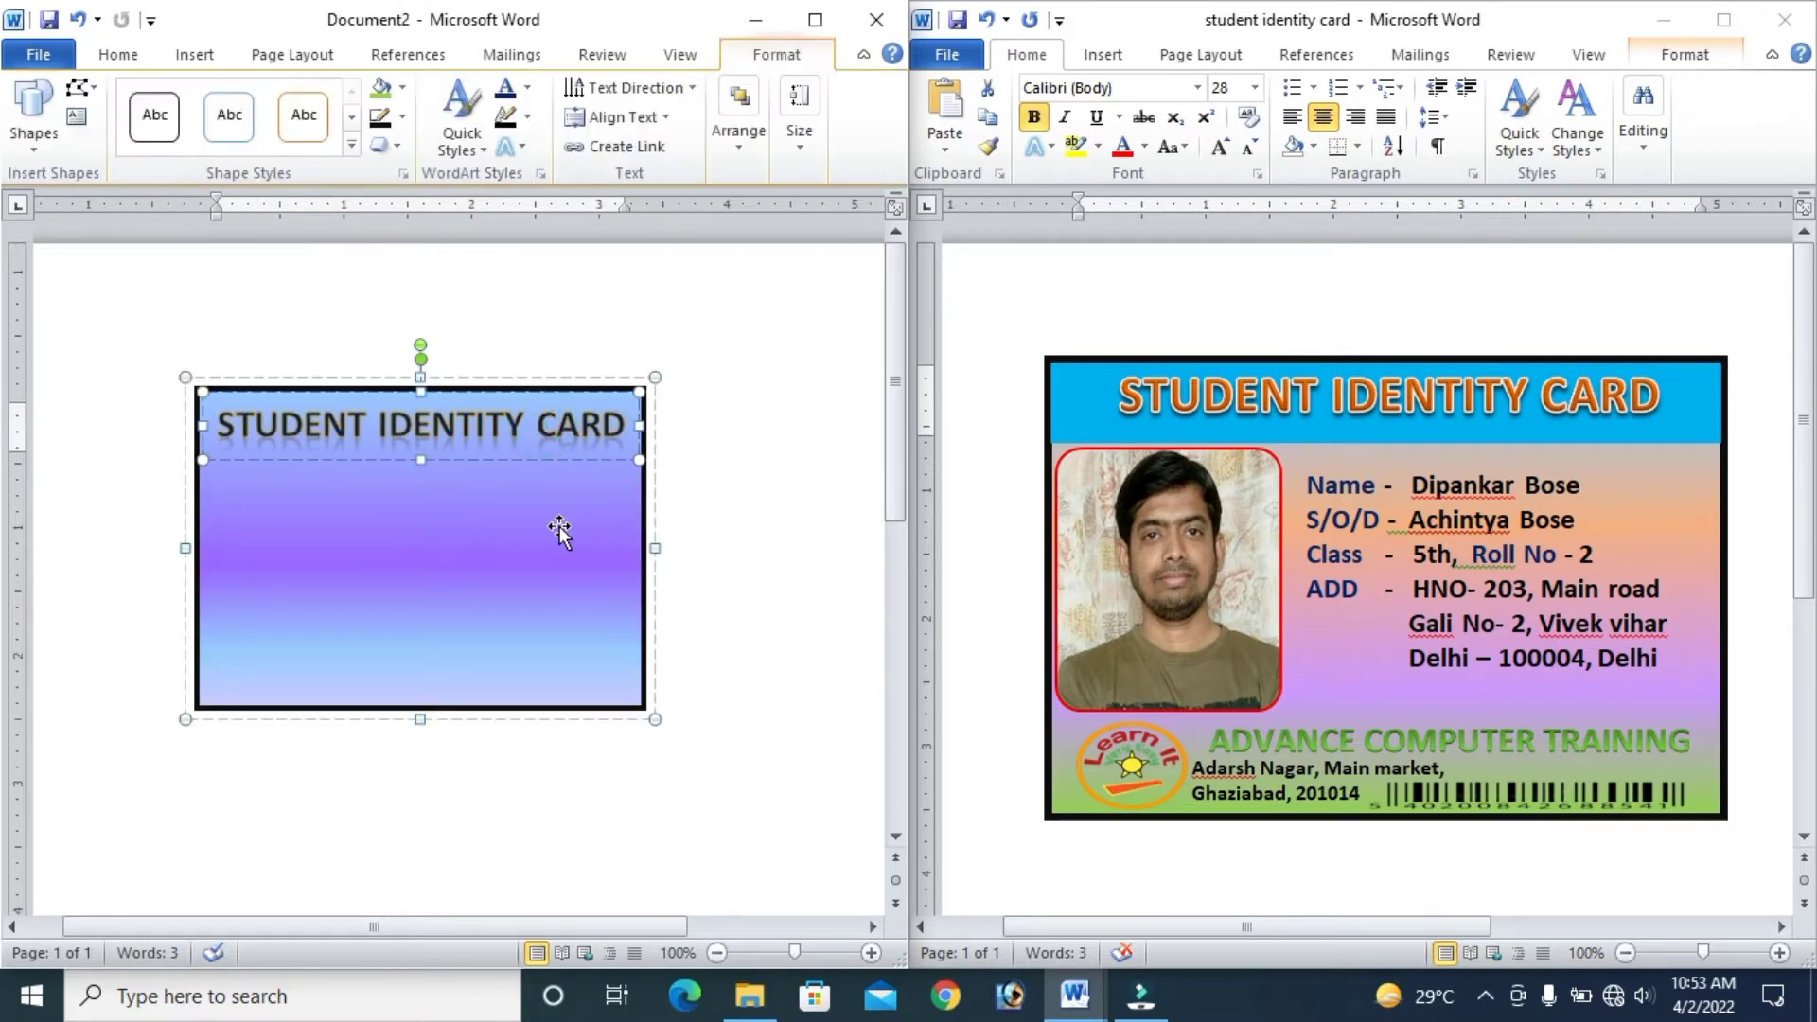
click(600, 428)
click(599, 392)
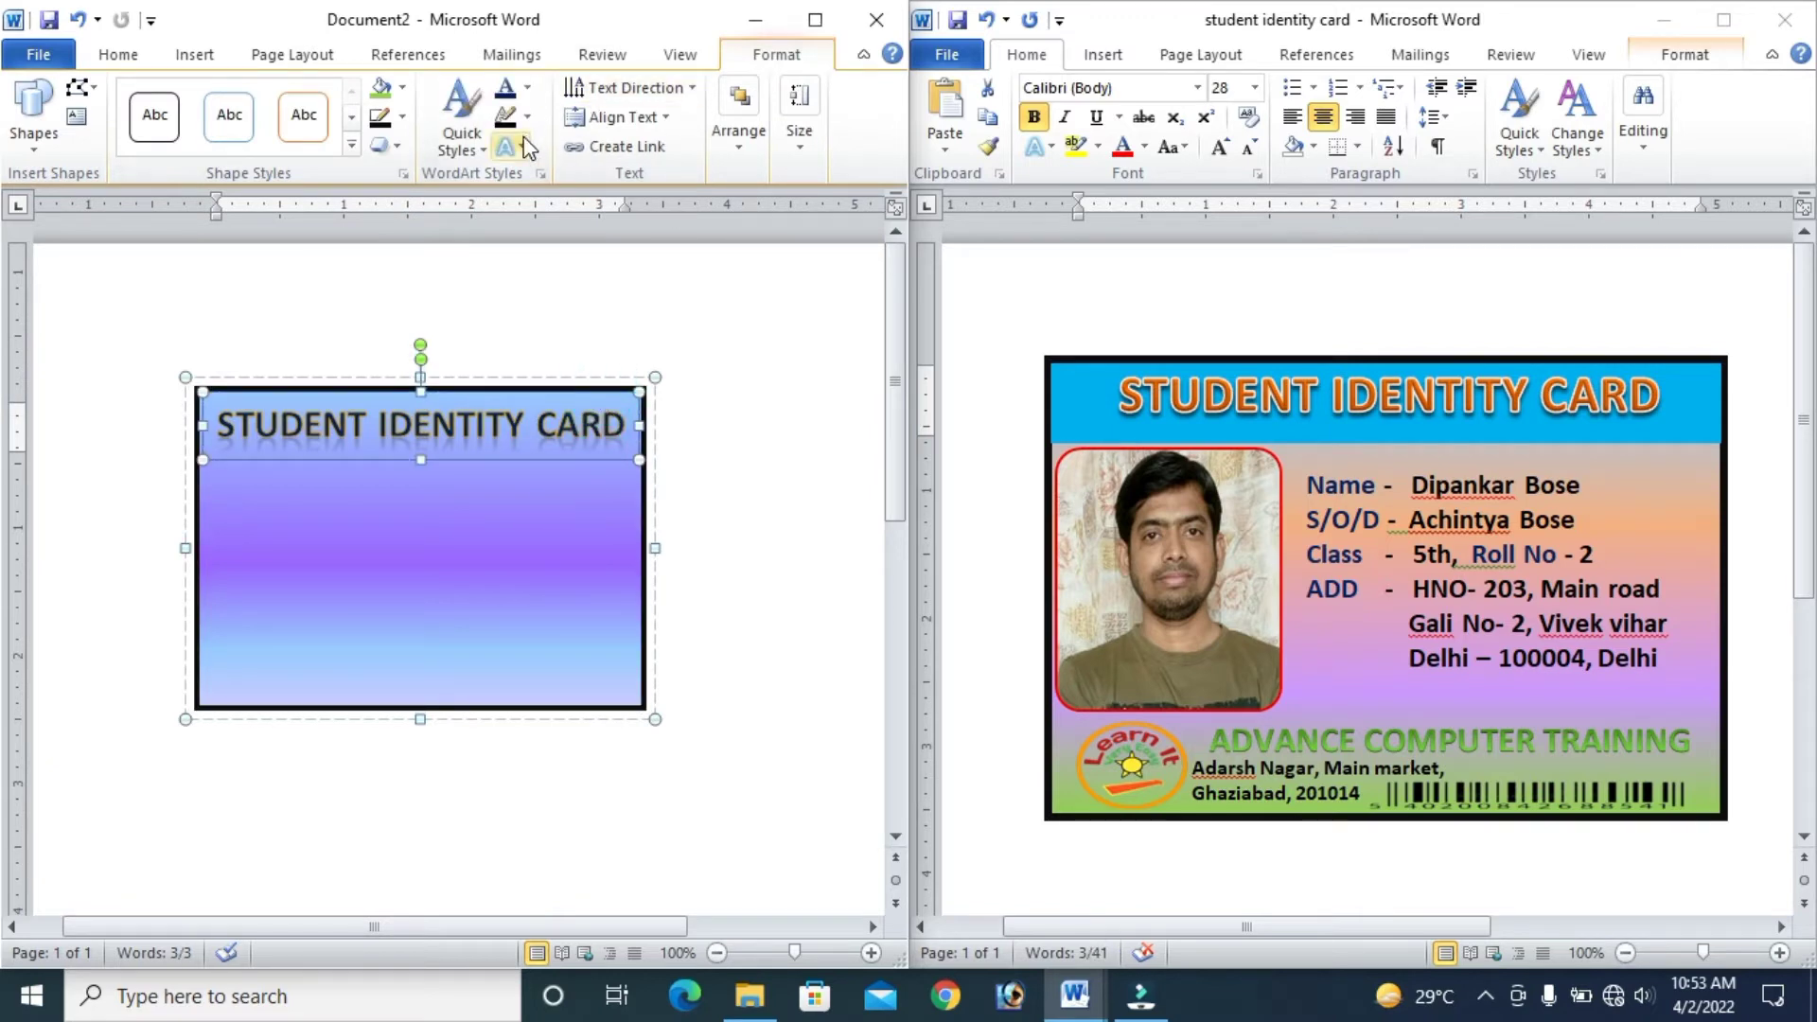
click(402, 87)
click(384, 89)
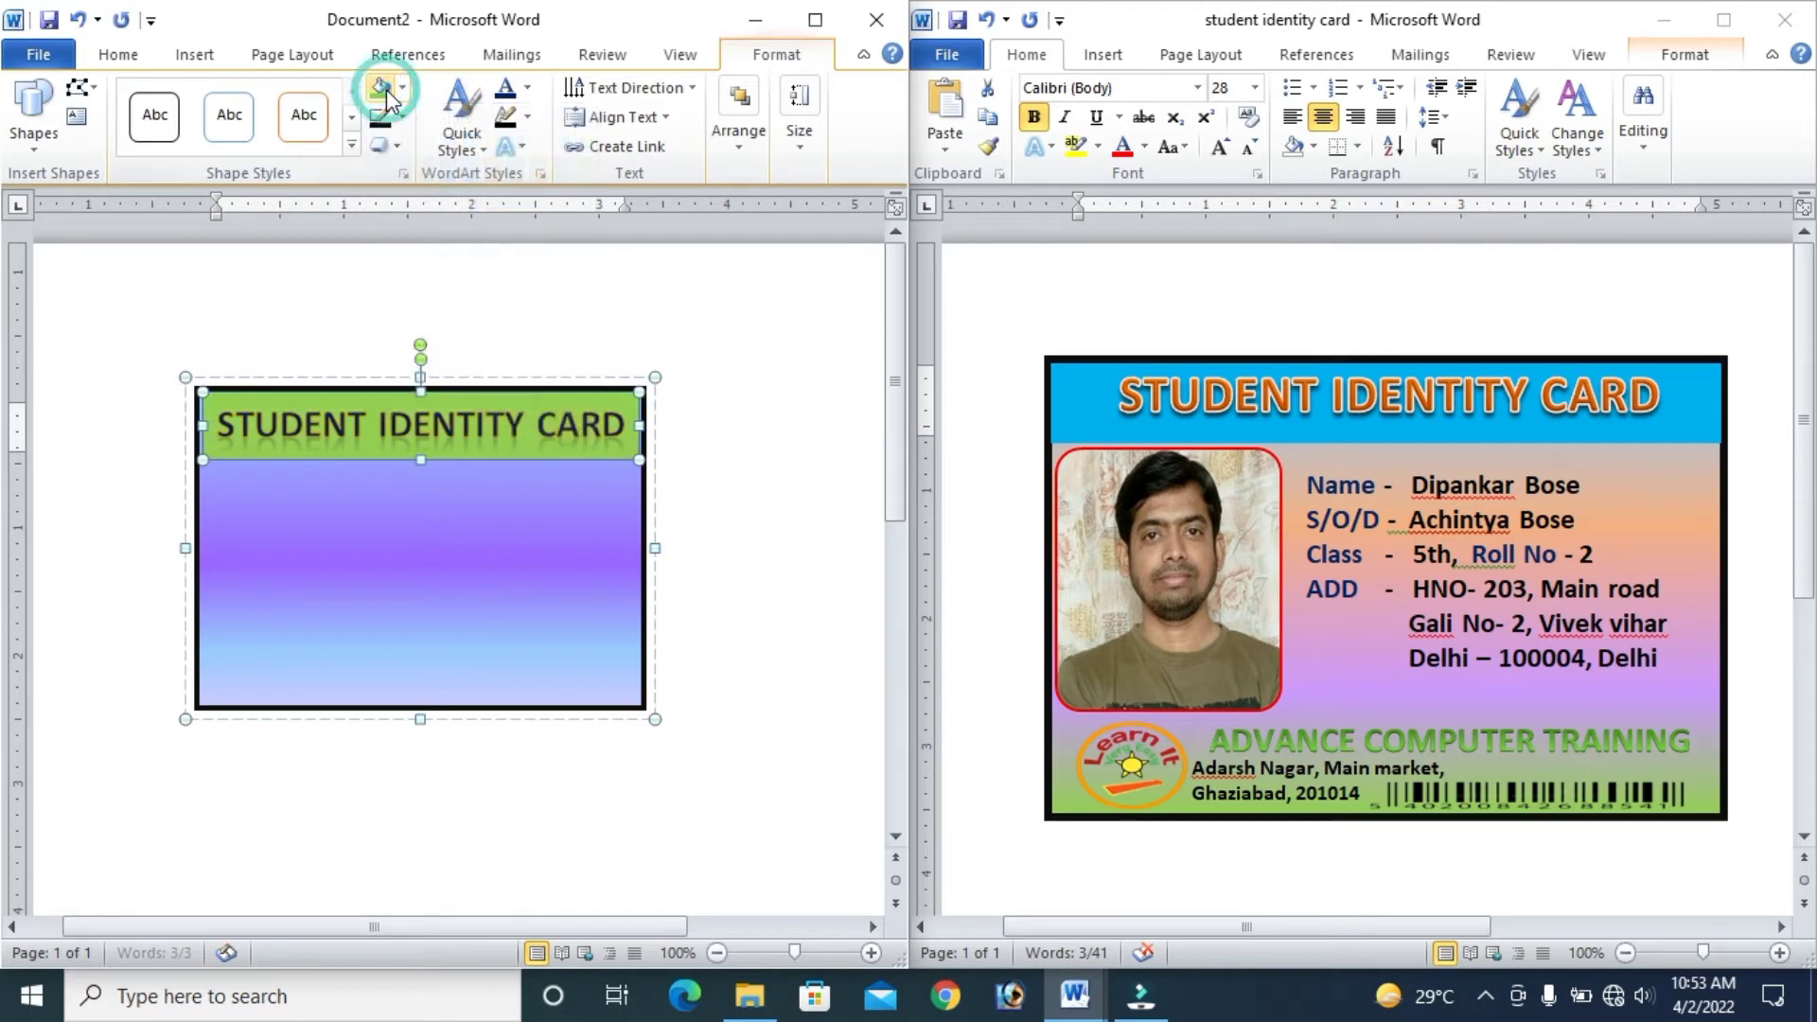
Step: Compare with the sample card's title, then shift the green title strip left and back right
click(958, 526)
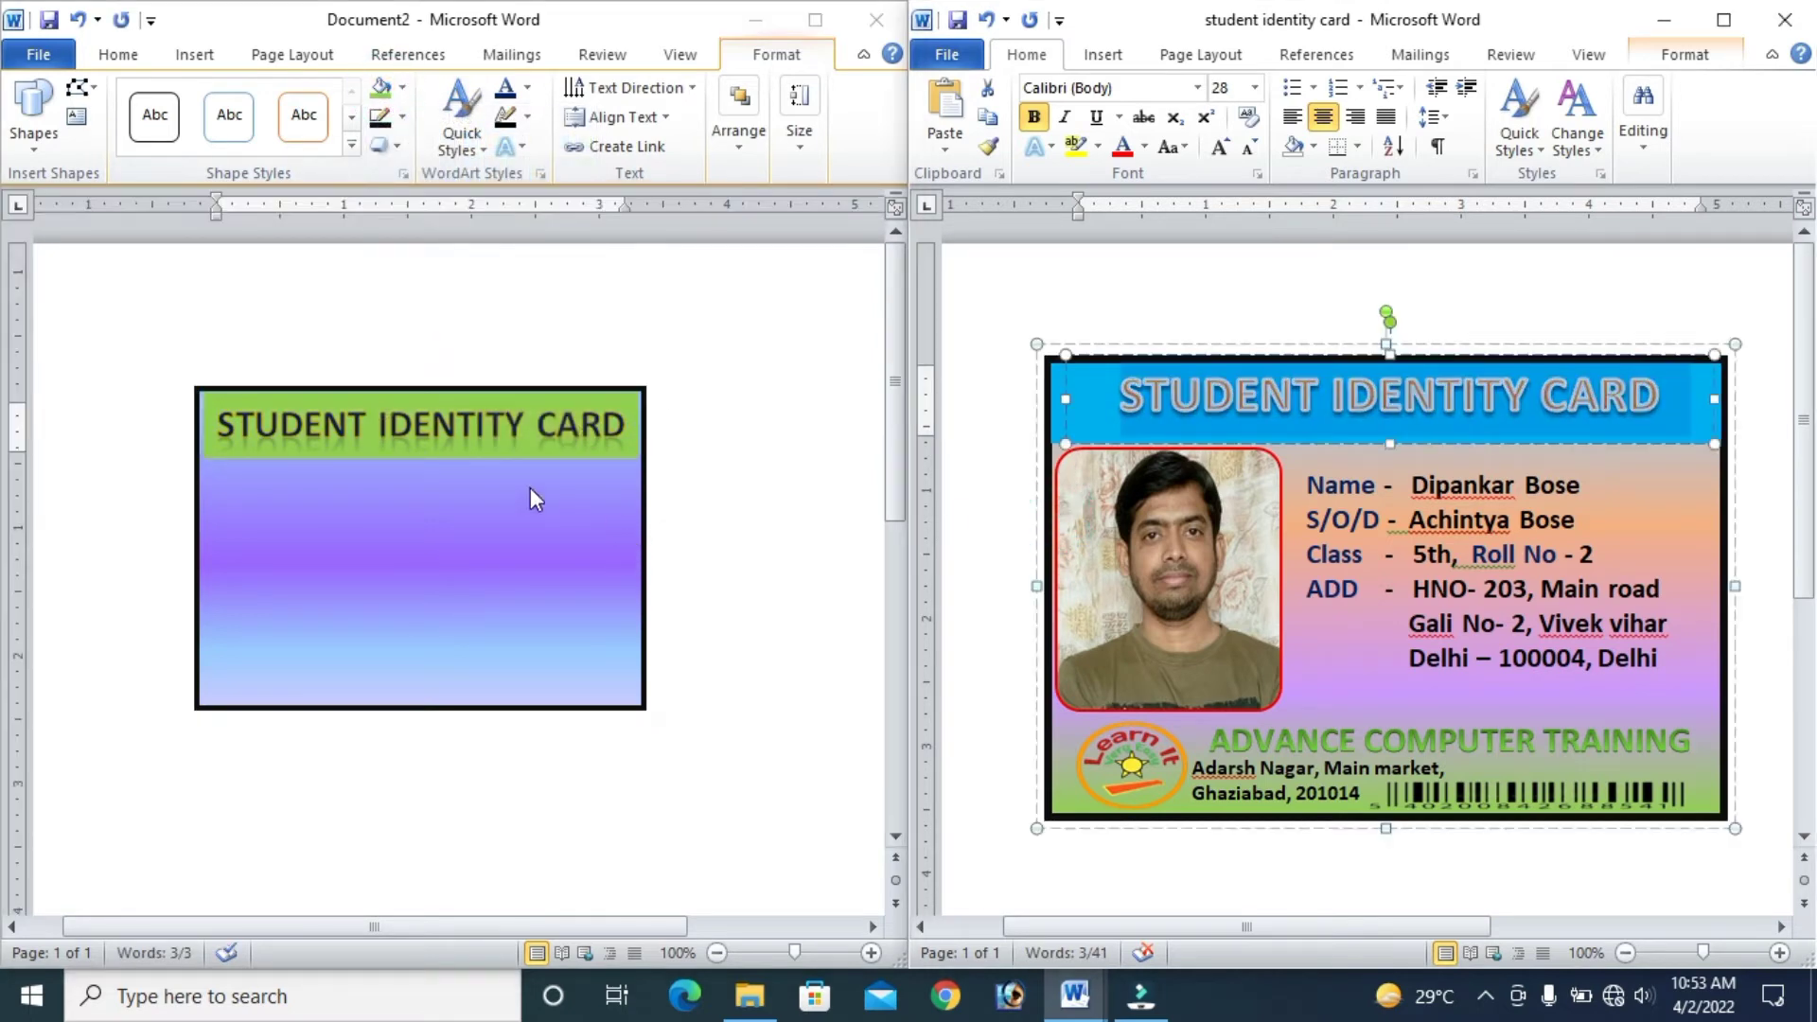
click(507, 446)
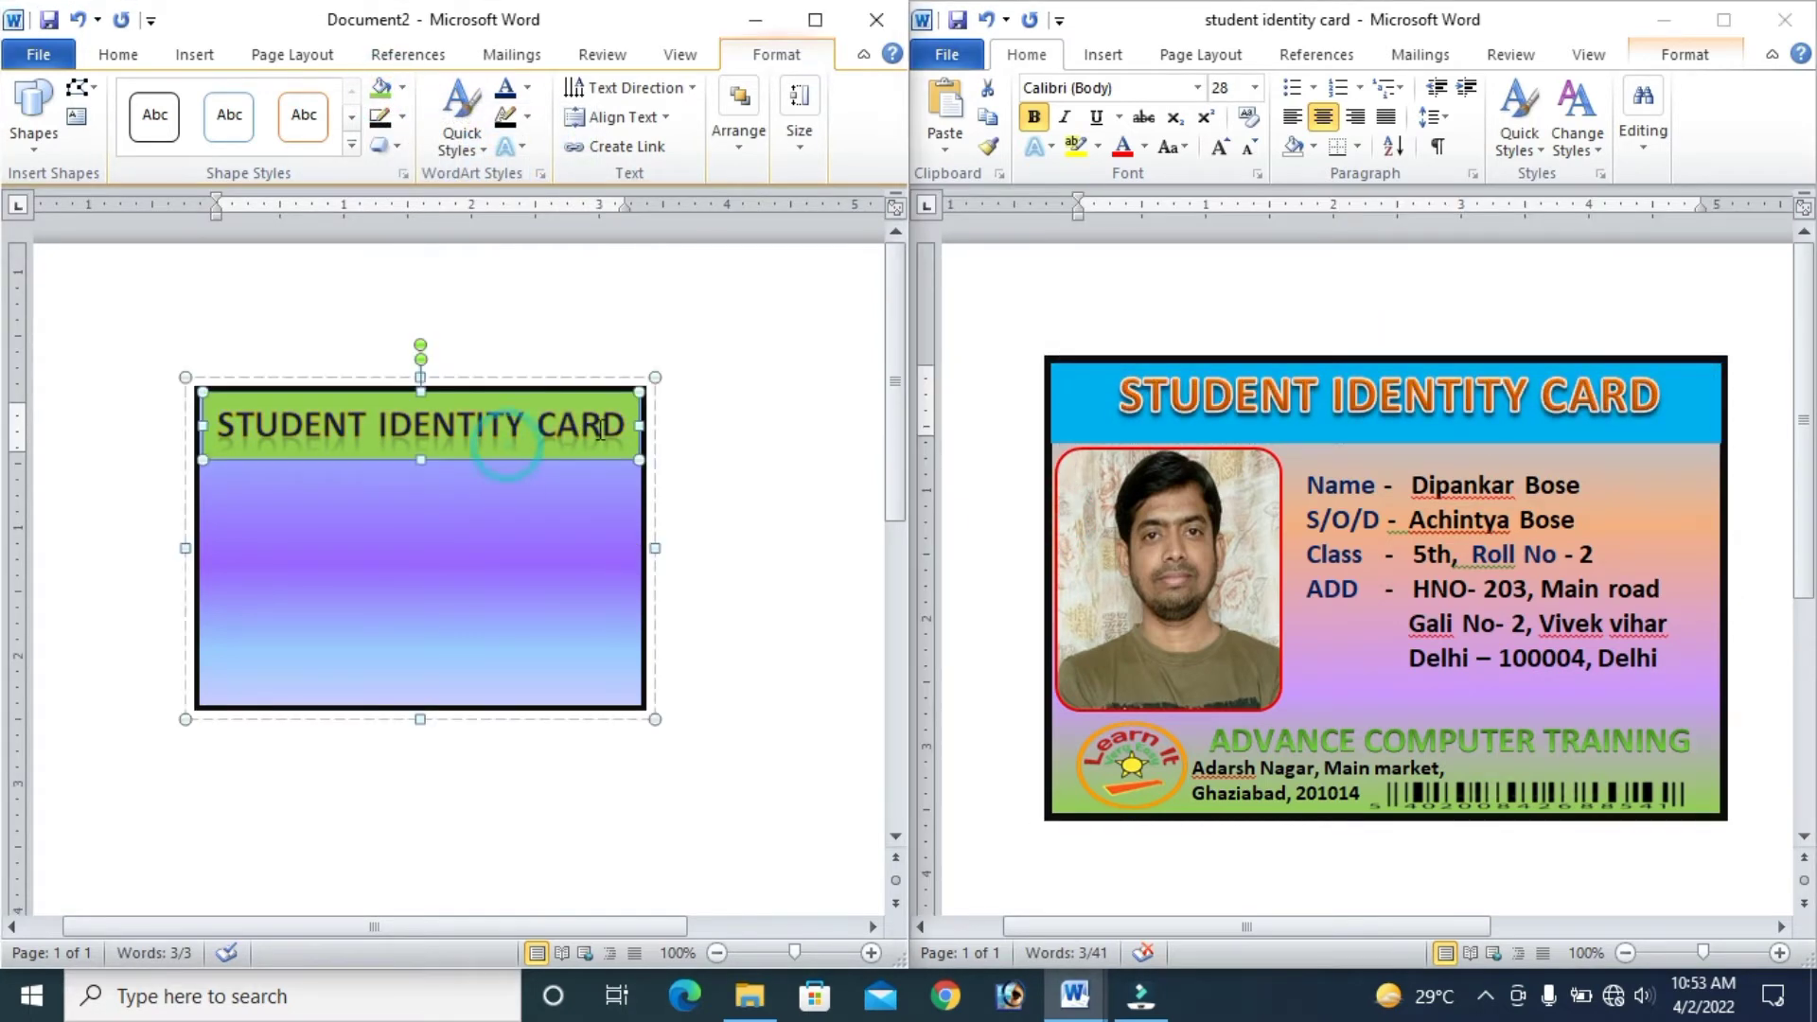
click(644, 427)
click(195, 423)
drag(196, 424, 190, 424)
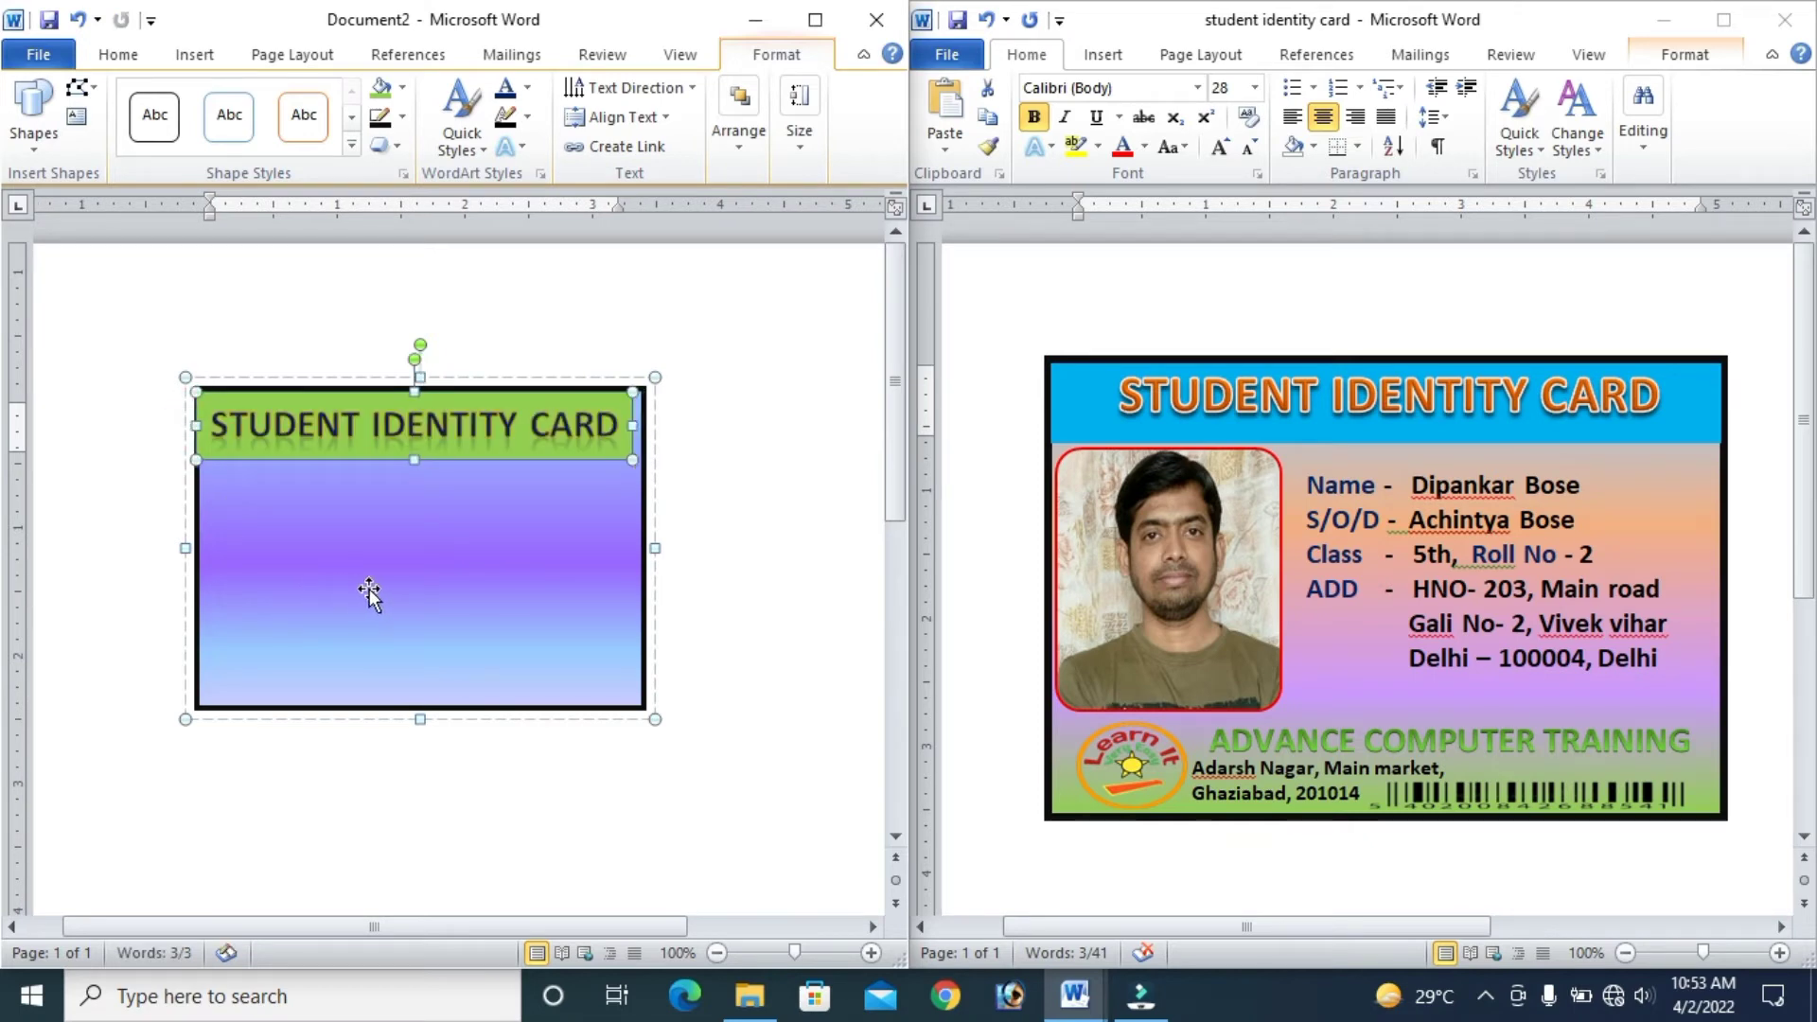
key(Right)
key(Right)
key(Right)
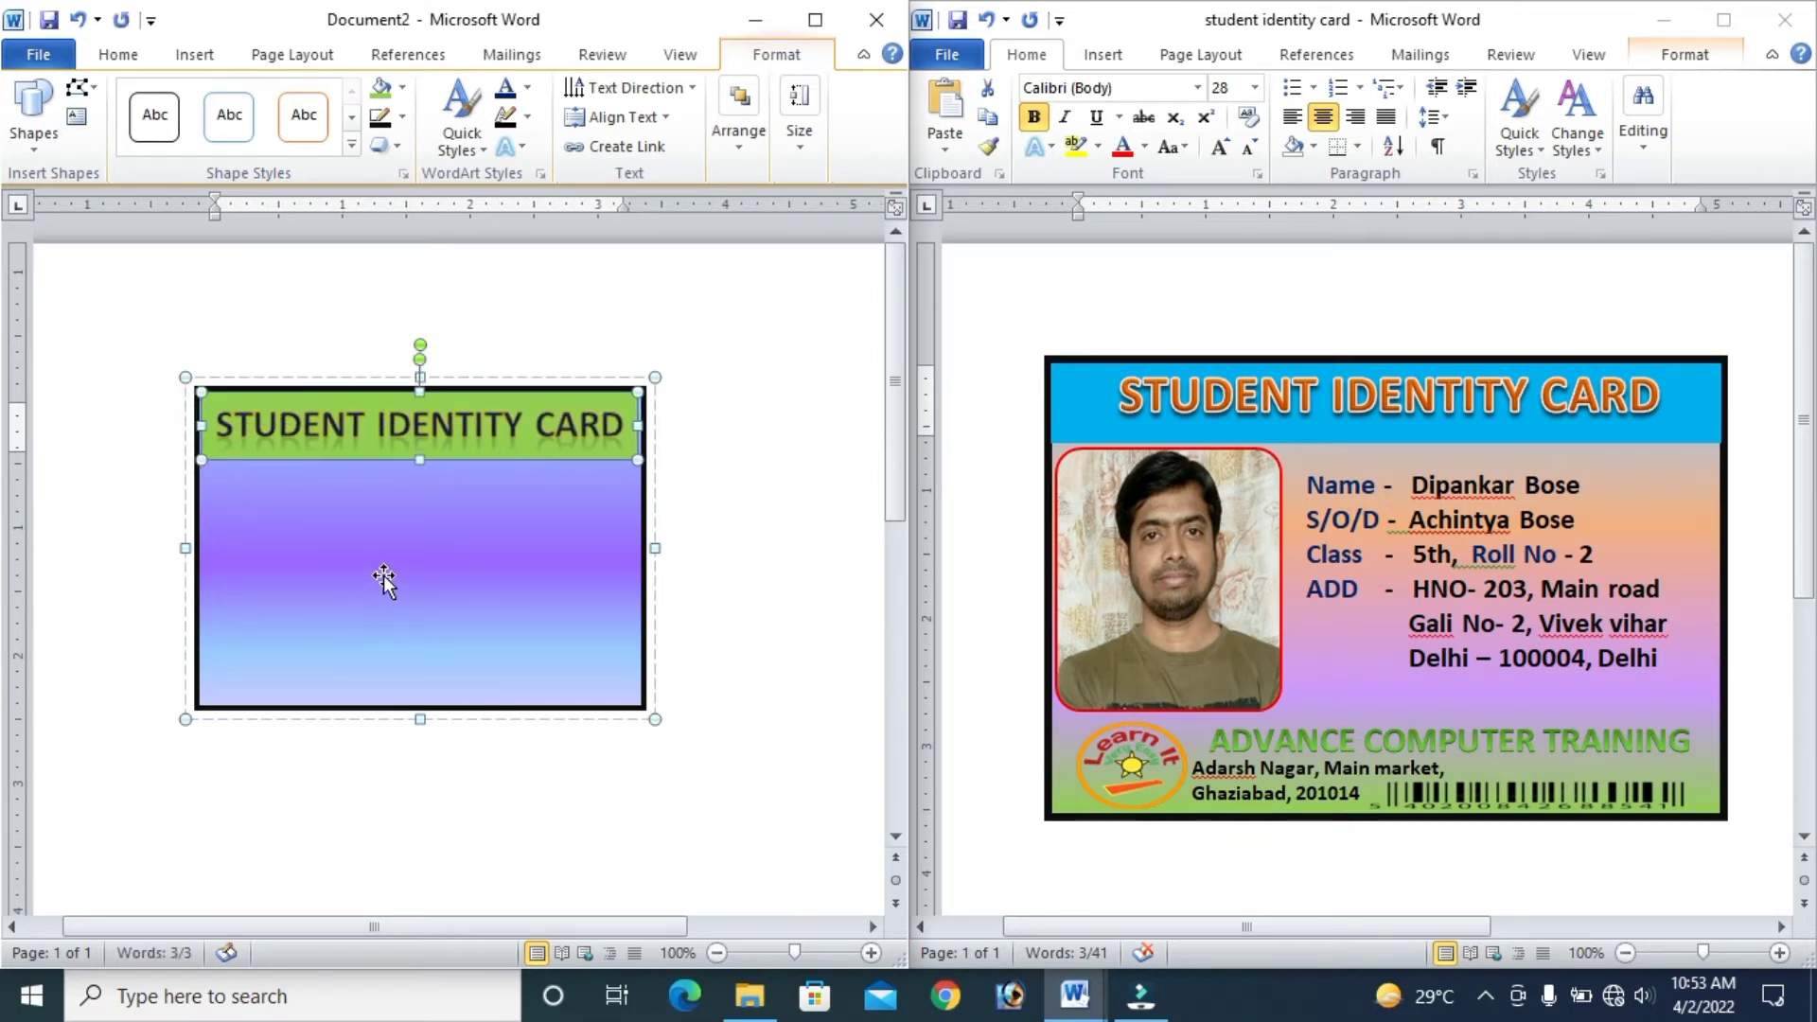
key(Right)
key(Right)
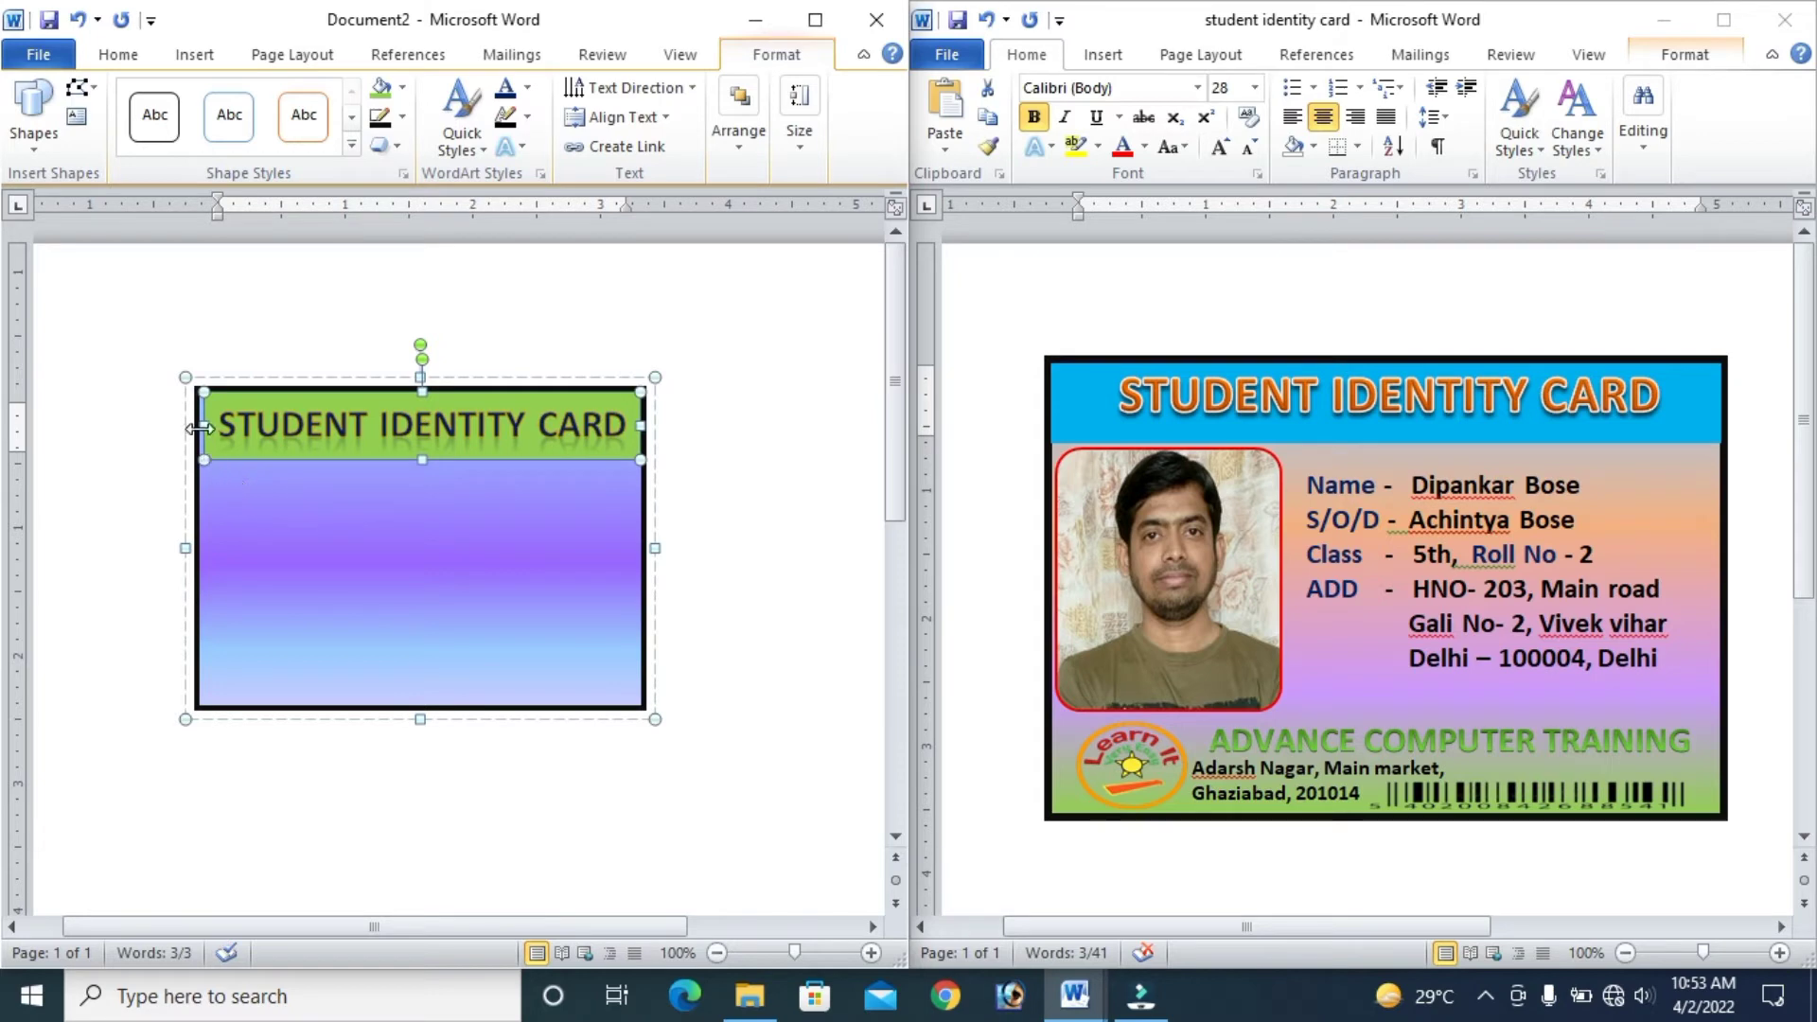
Step: Resize and nudge the title strip so it stretches to the card's left edge
drag(184, 425, 195, 424)
key(Down)
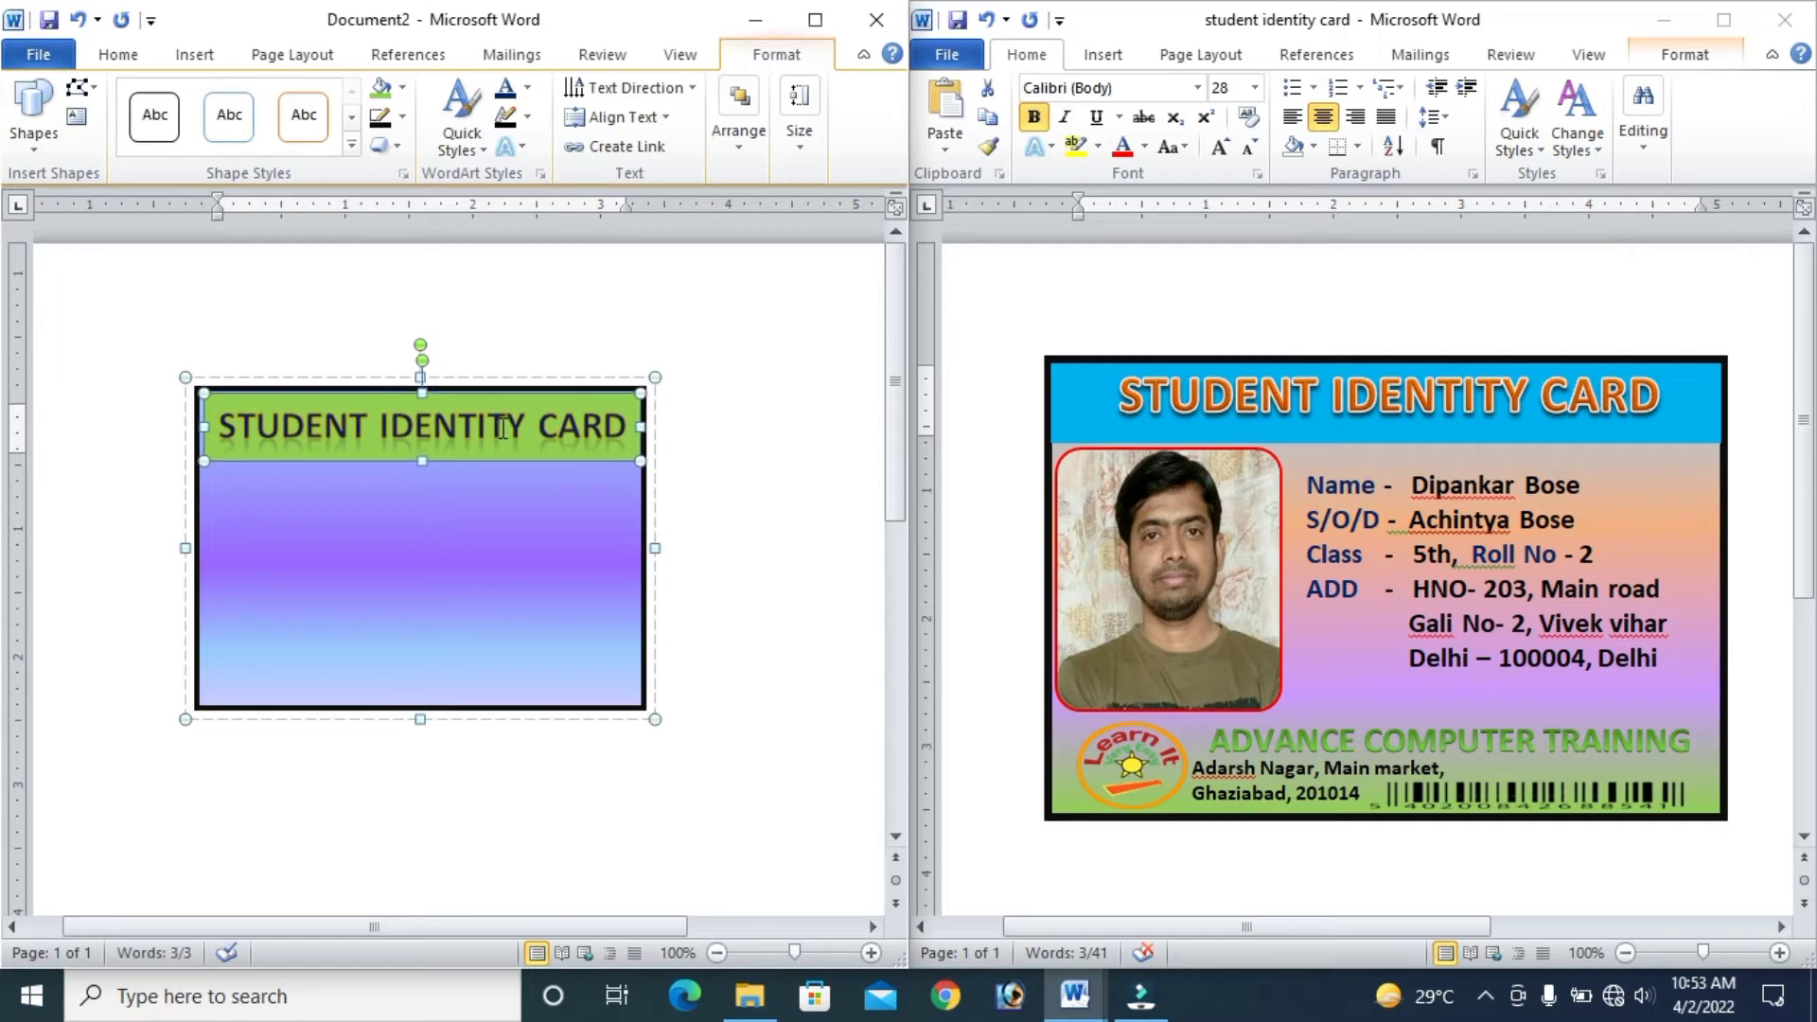
key(Left)
key(Up)
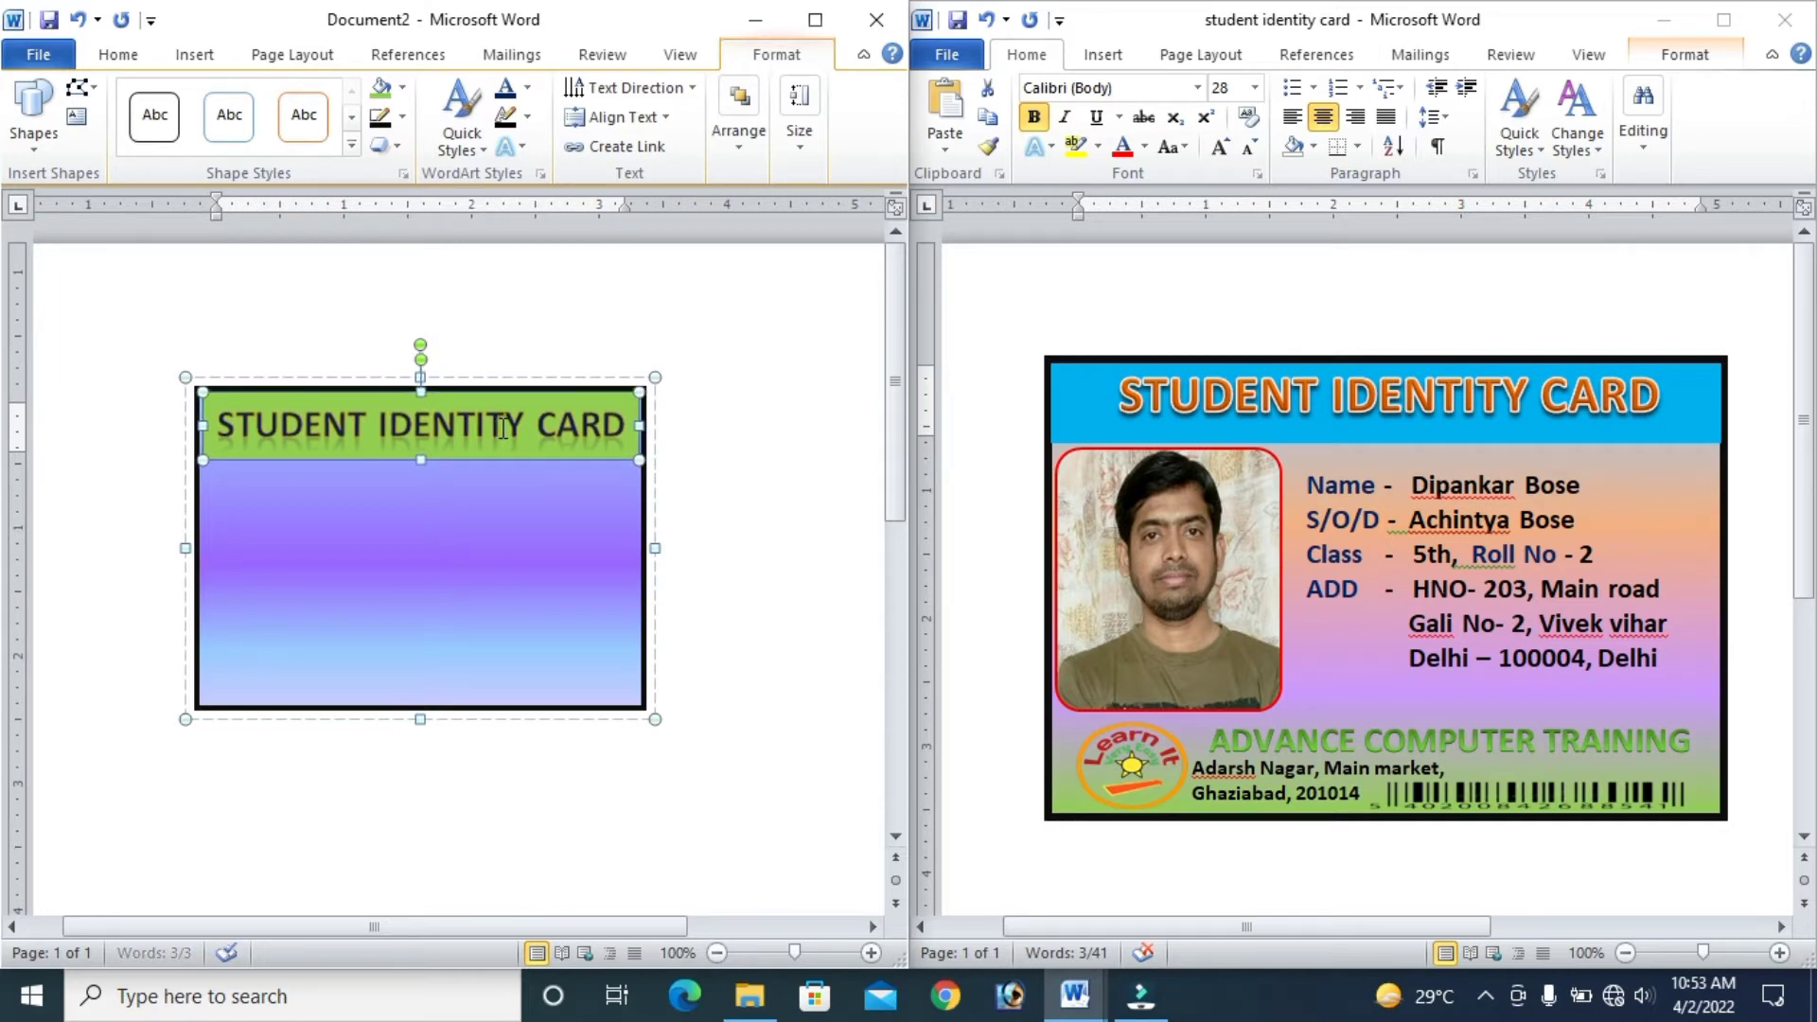
key(Left)
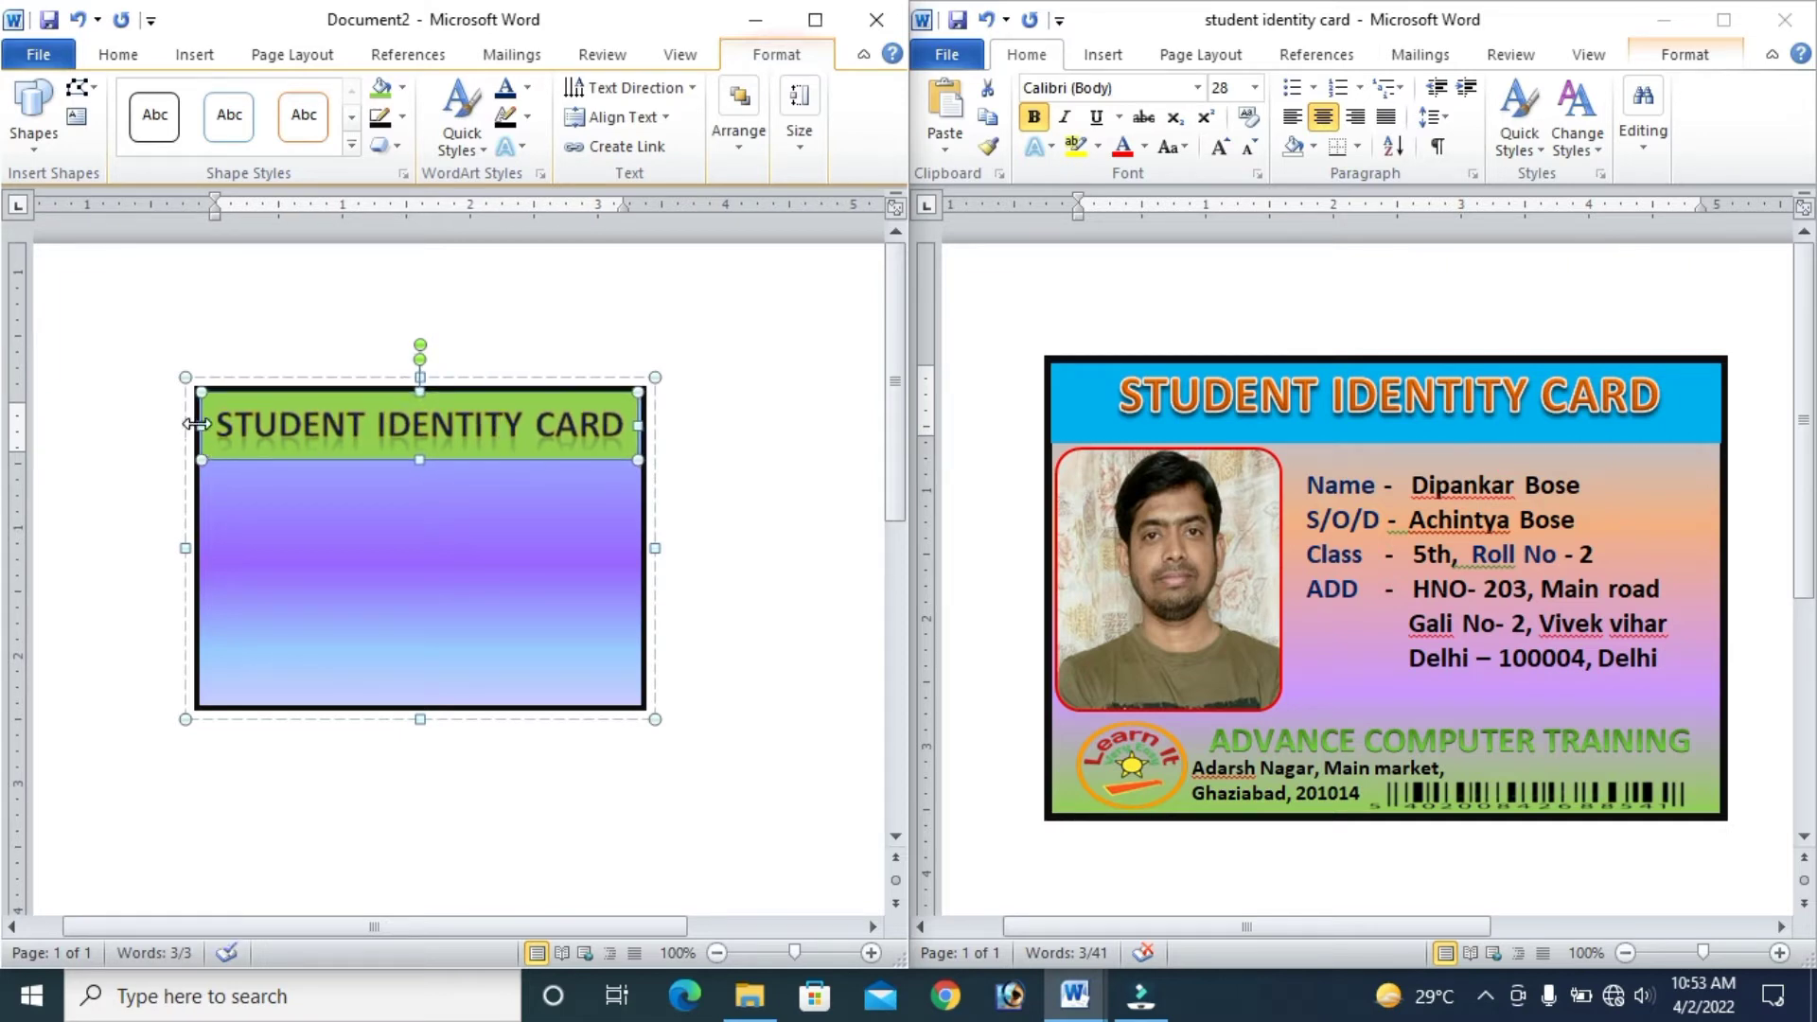
drag(197, 424, 192, 426)
click(402, 480)
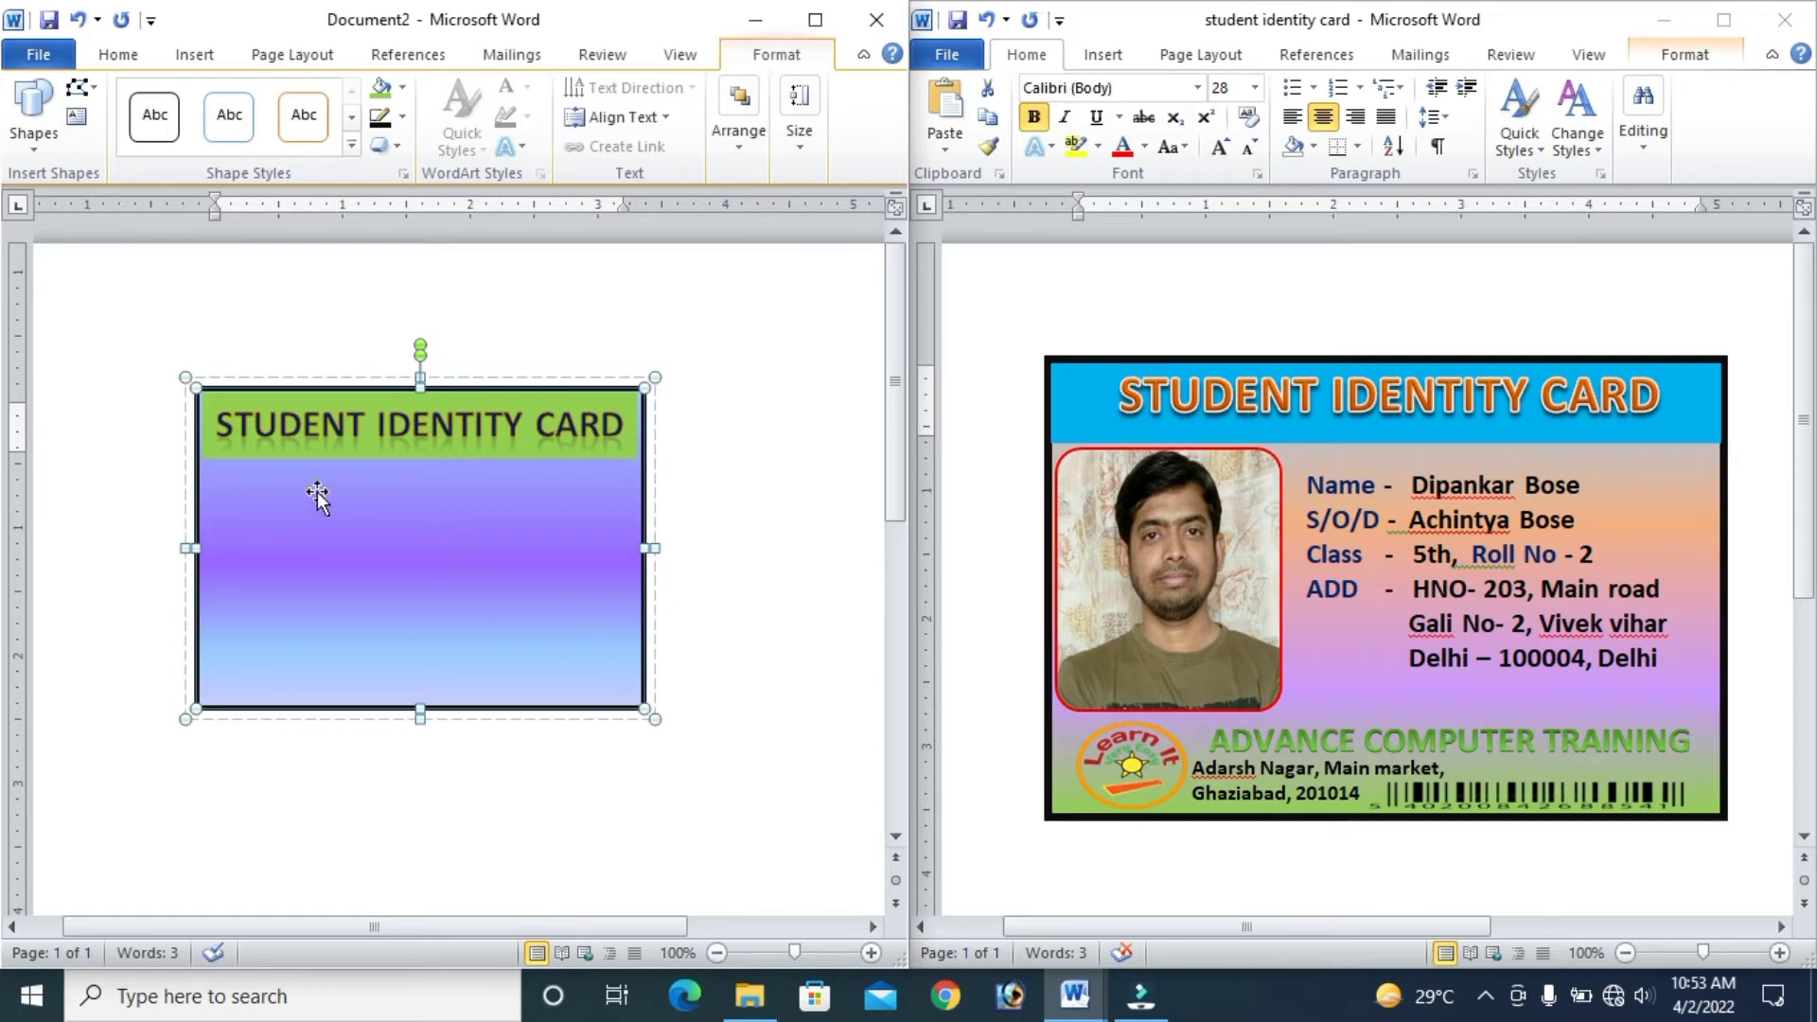
Step: Draw a rounded rectangle on the card's left below the title, flatten its corners, and nudge it into place
click(194, 54)
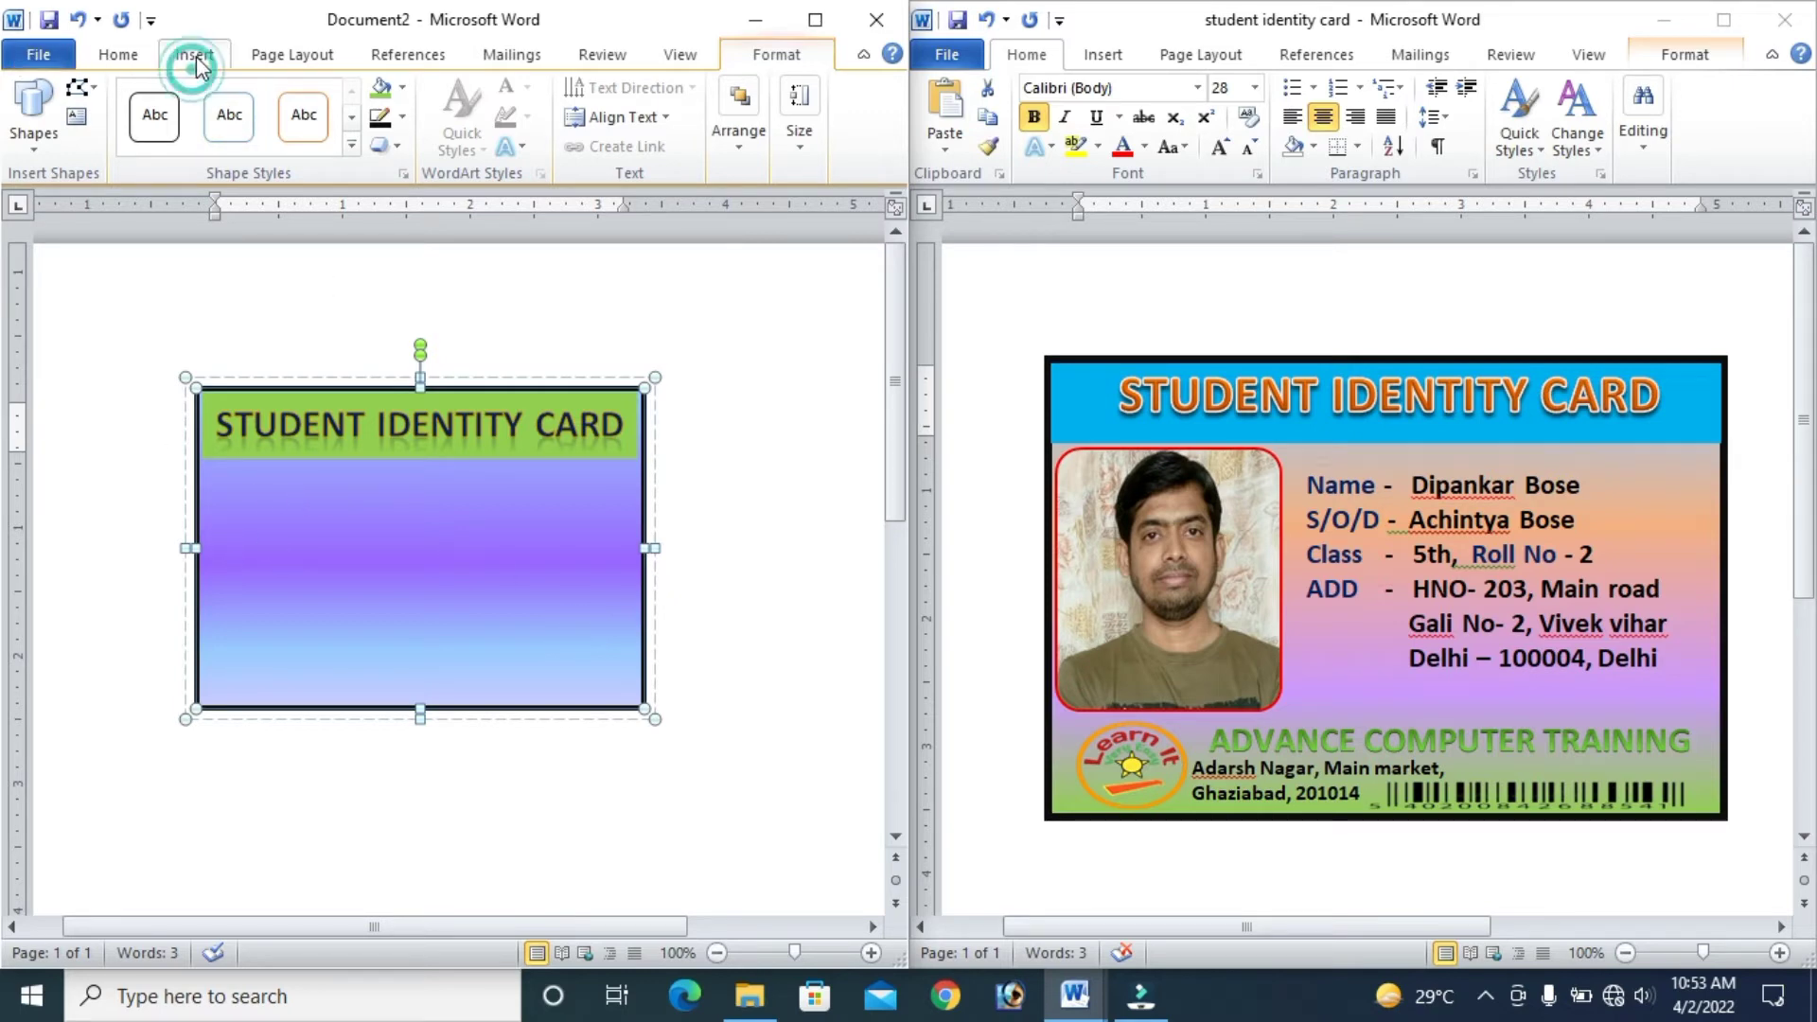
click(272, 113)
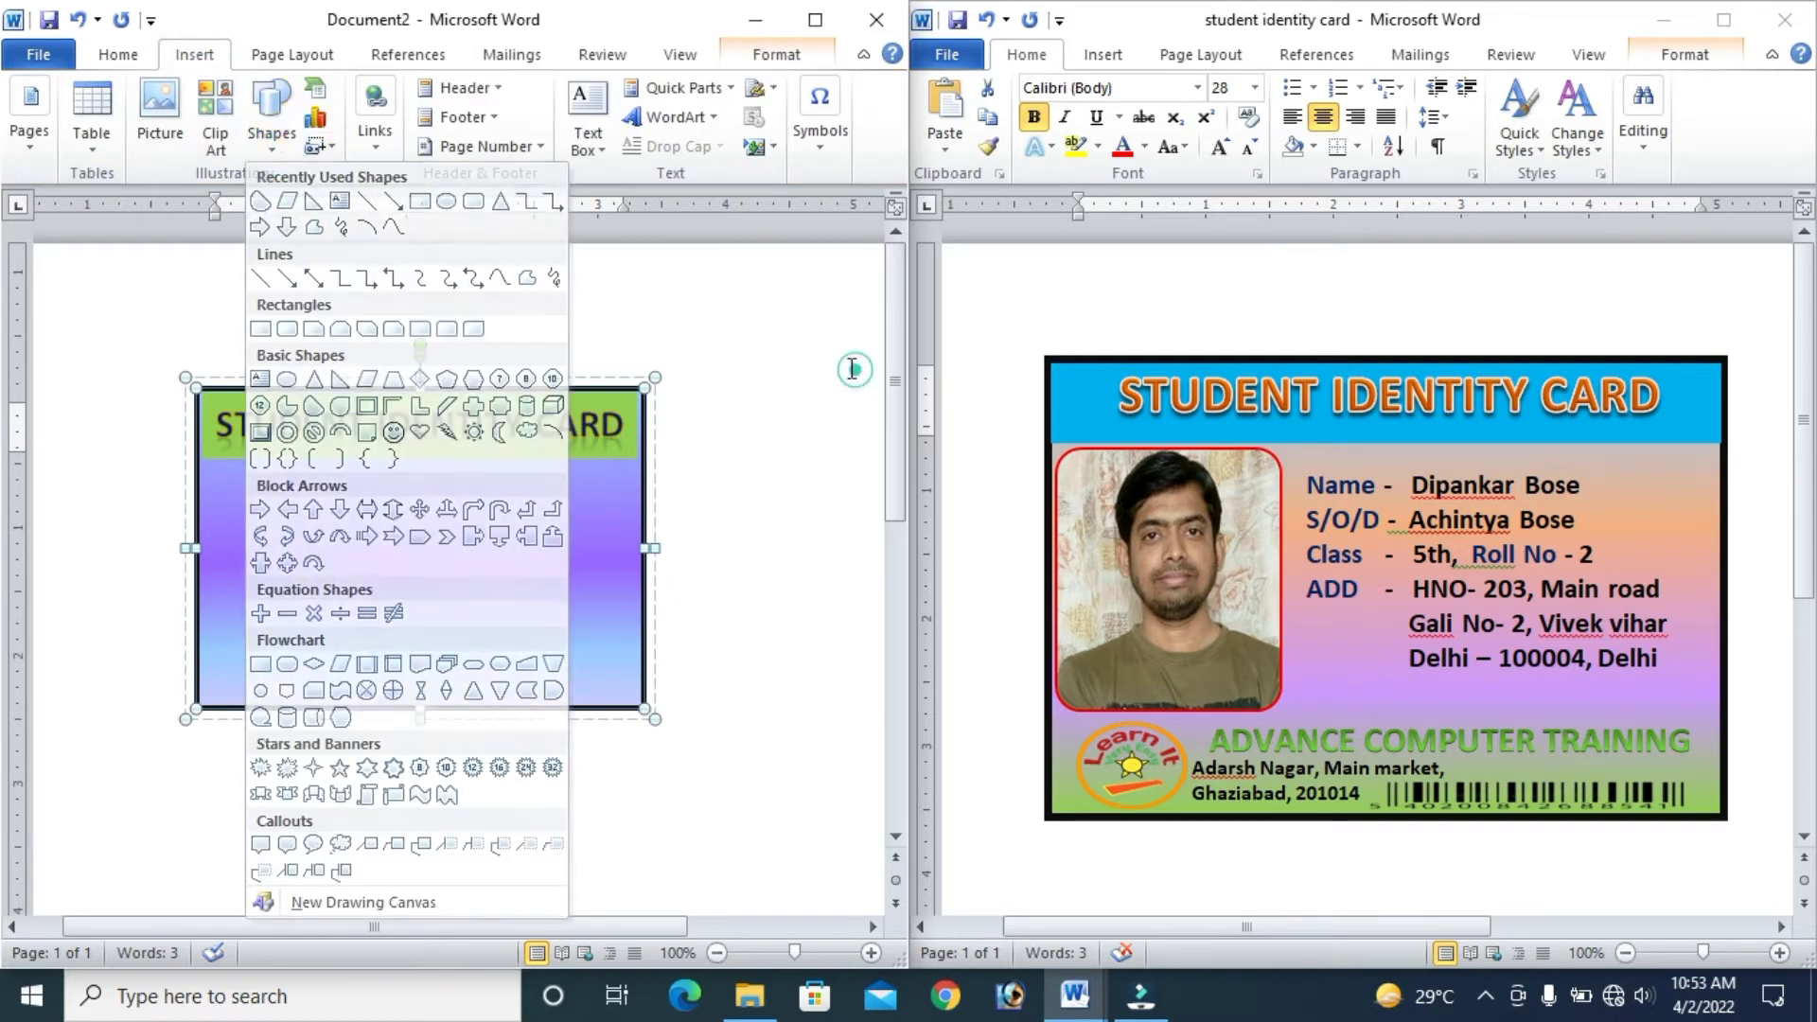
click(754, 332)
click(279, 144)
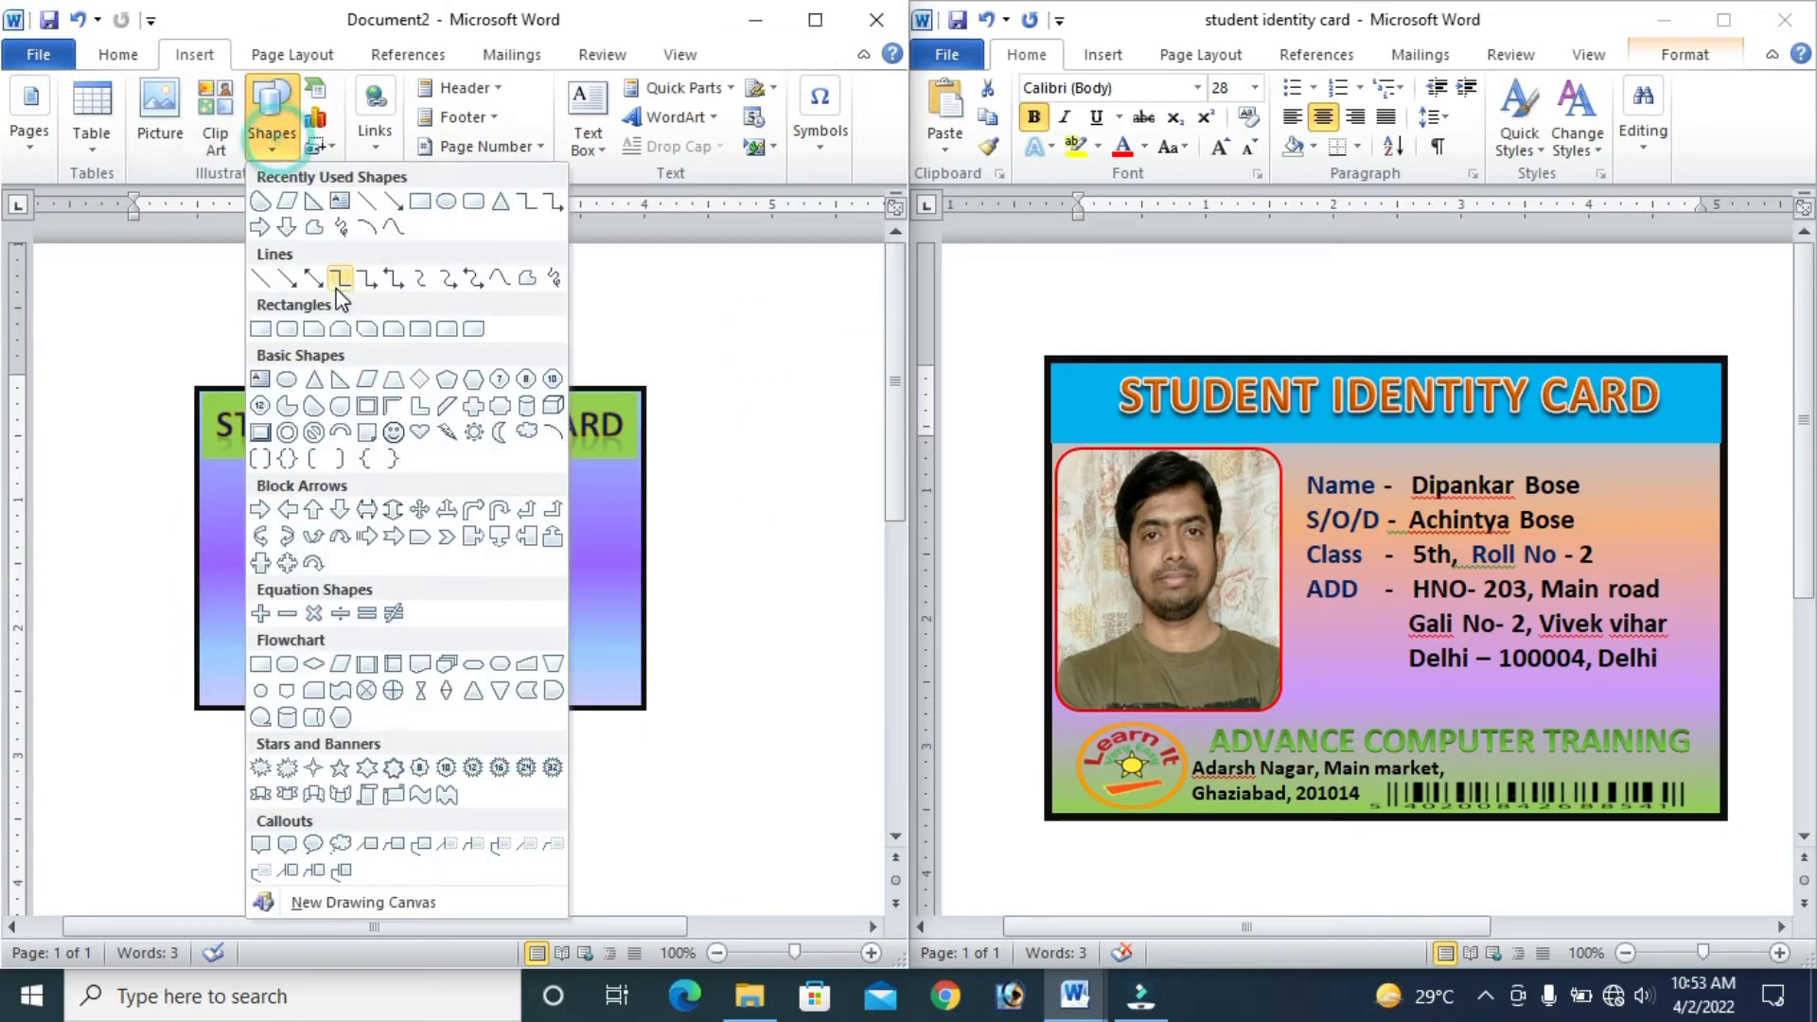
click(423, 199)
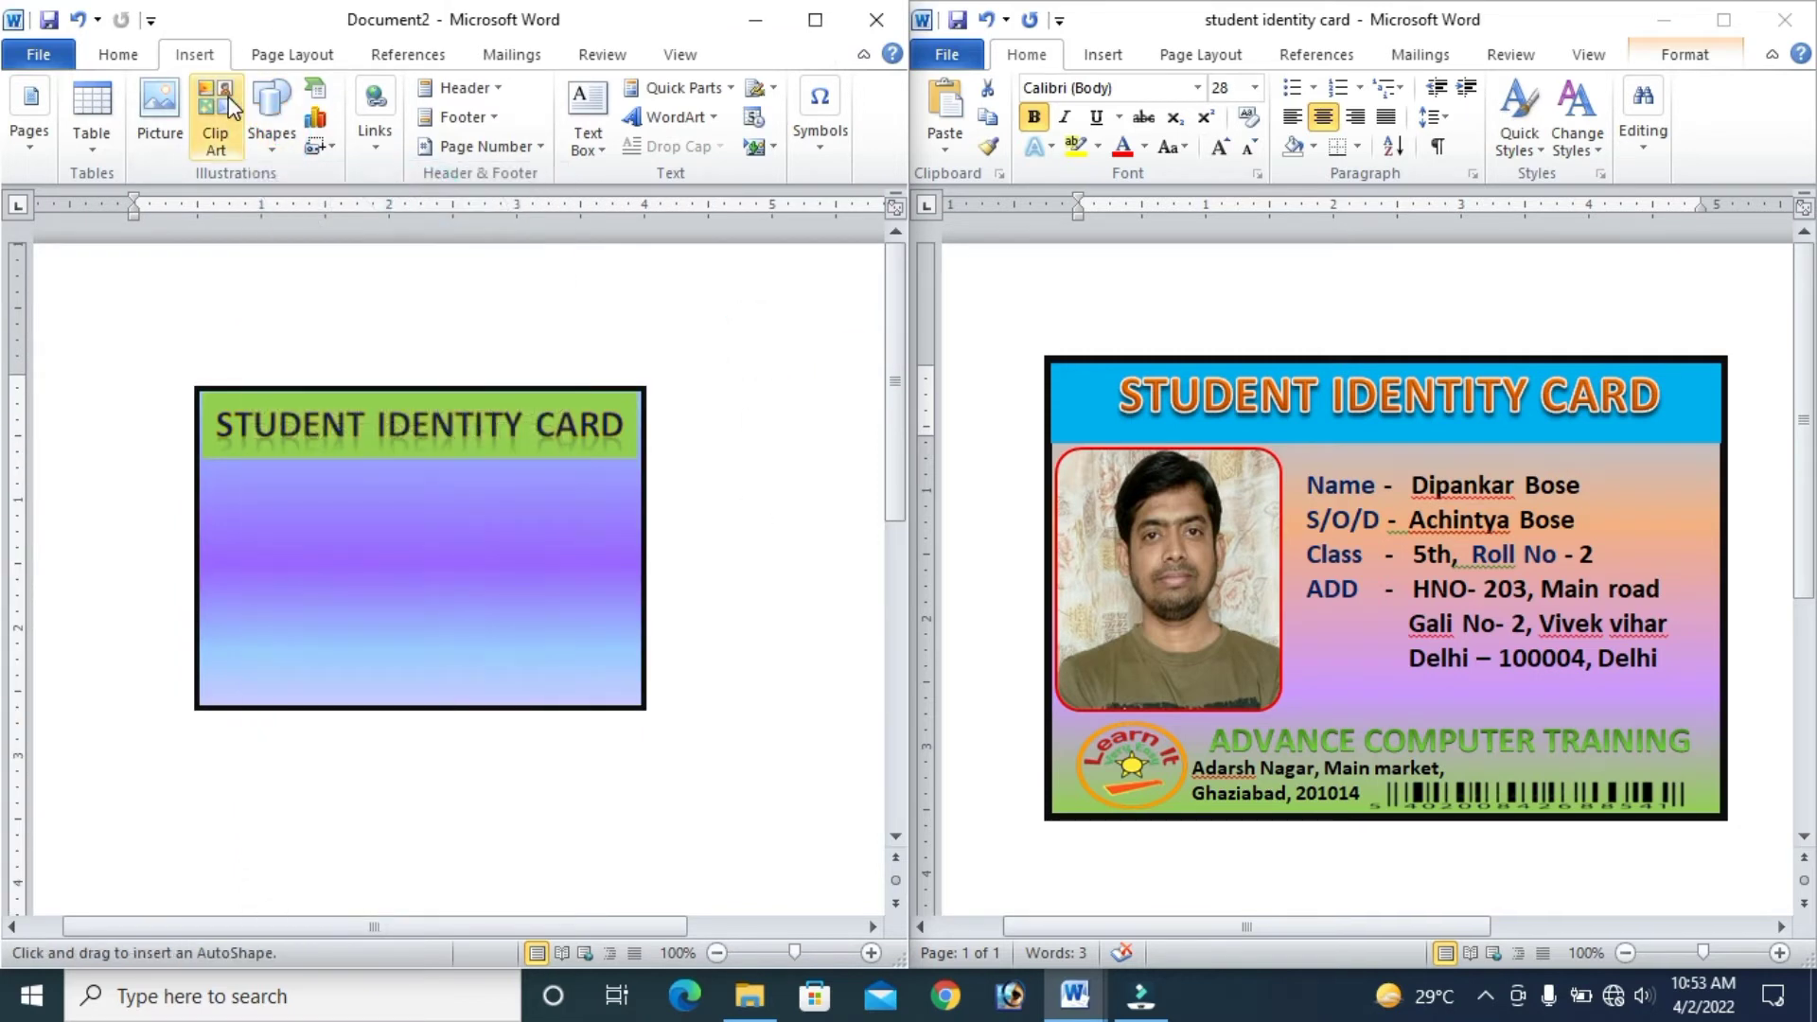
click(284, 132)
click(470, 201)
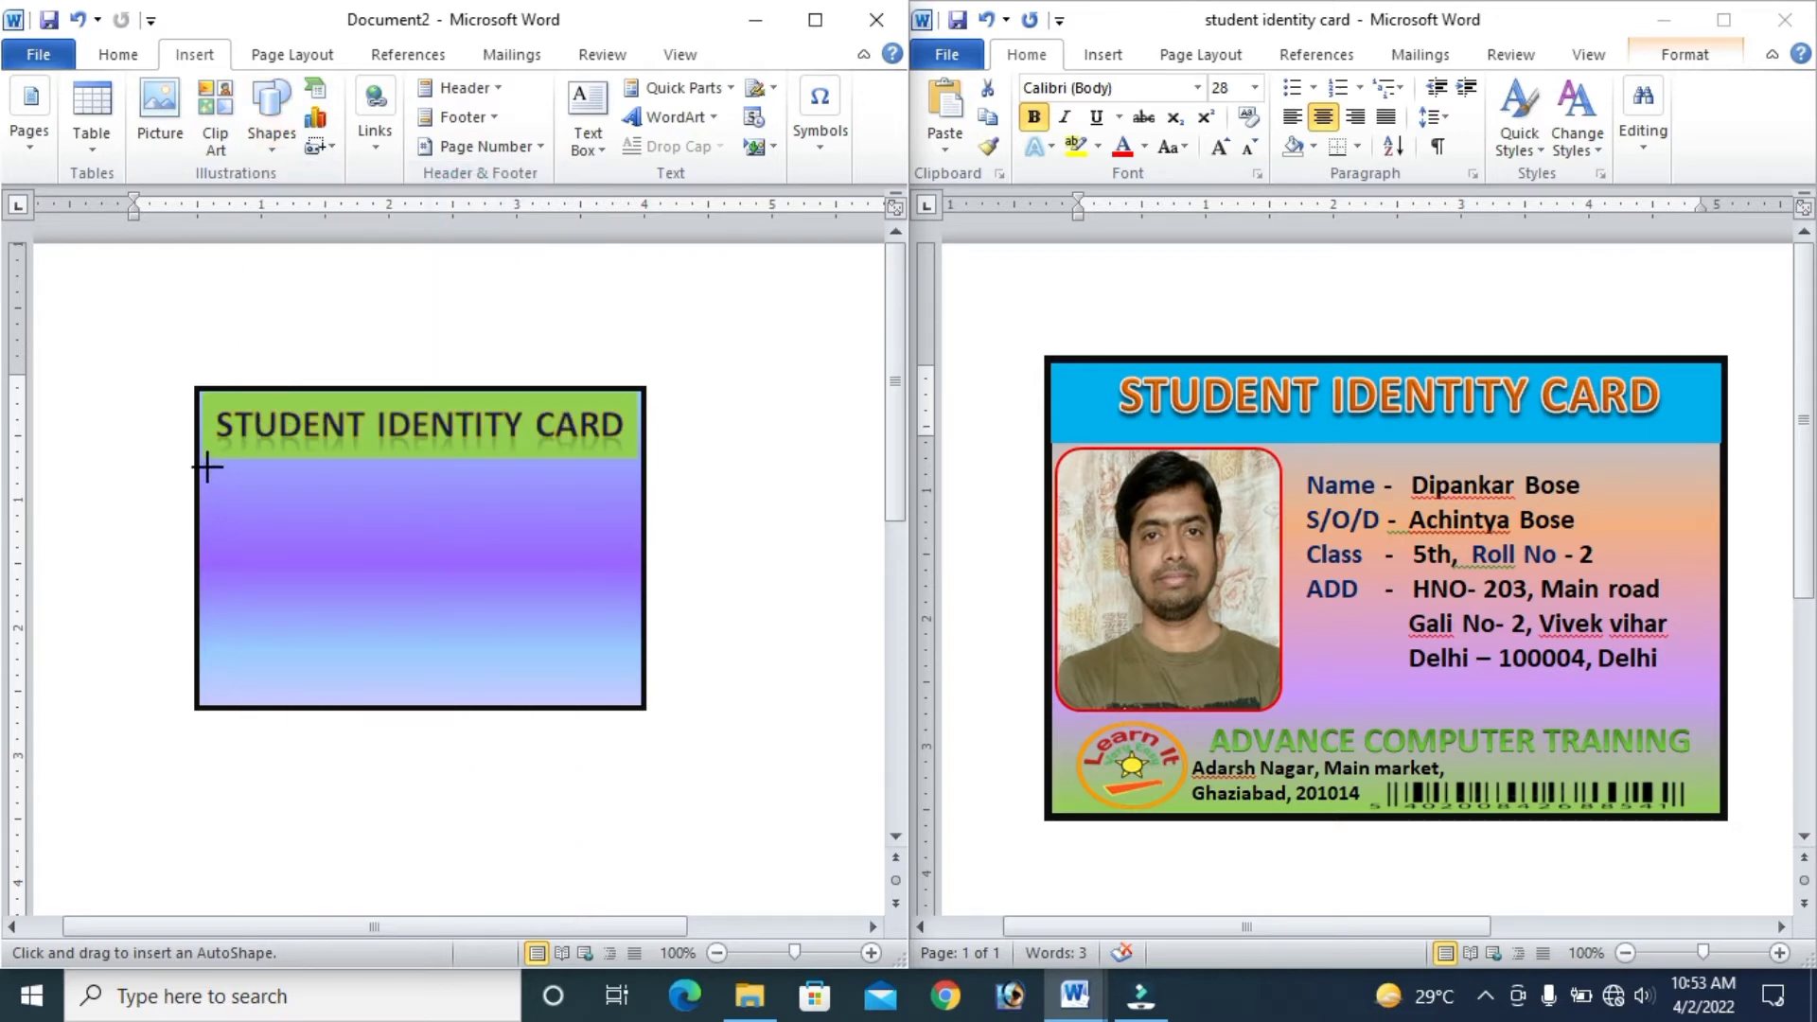
drag(203, 462, 349, 610)
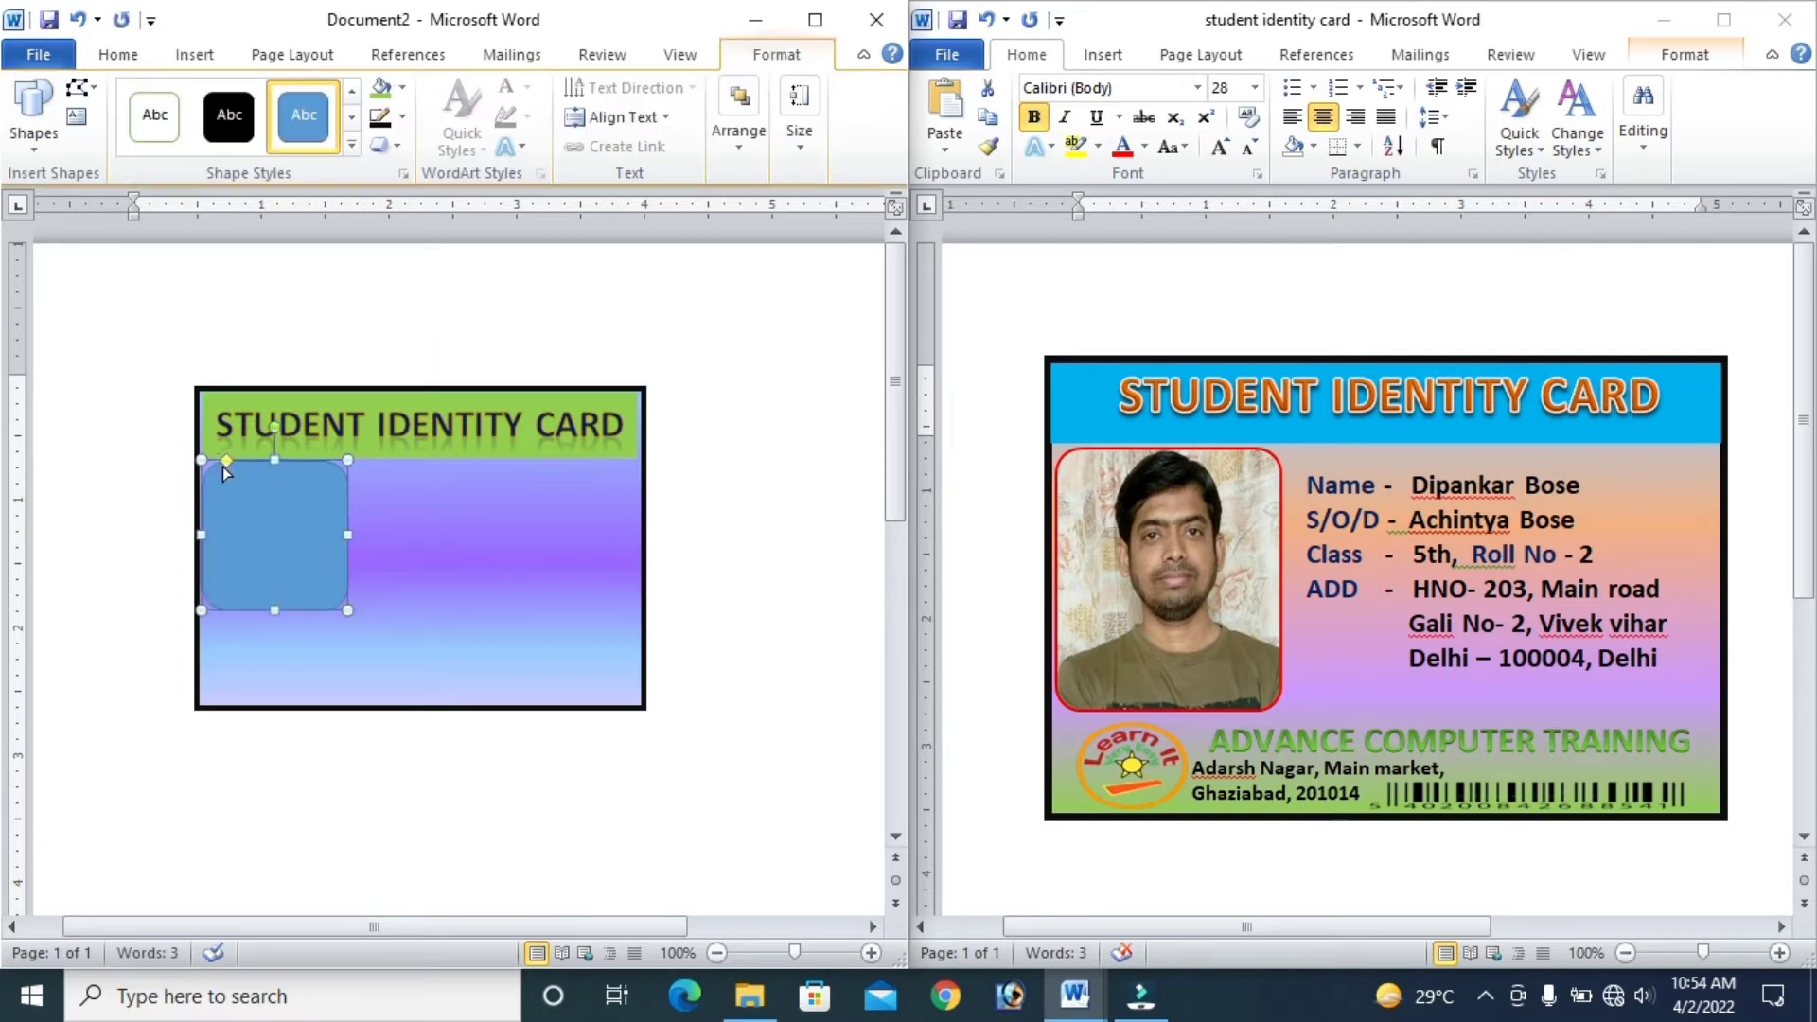
drag(226, 462, 219, 461)
key(ctrl+Down)
key(ctrl+Right)
key(ctrl+Right)
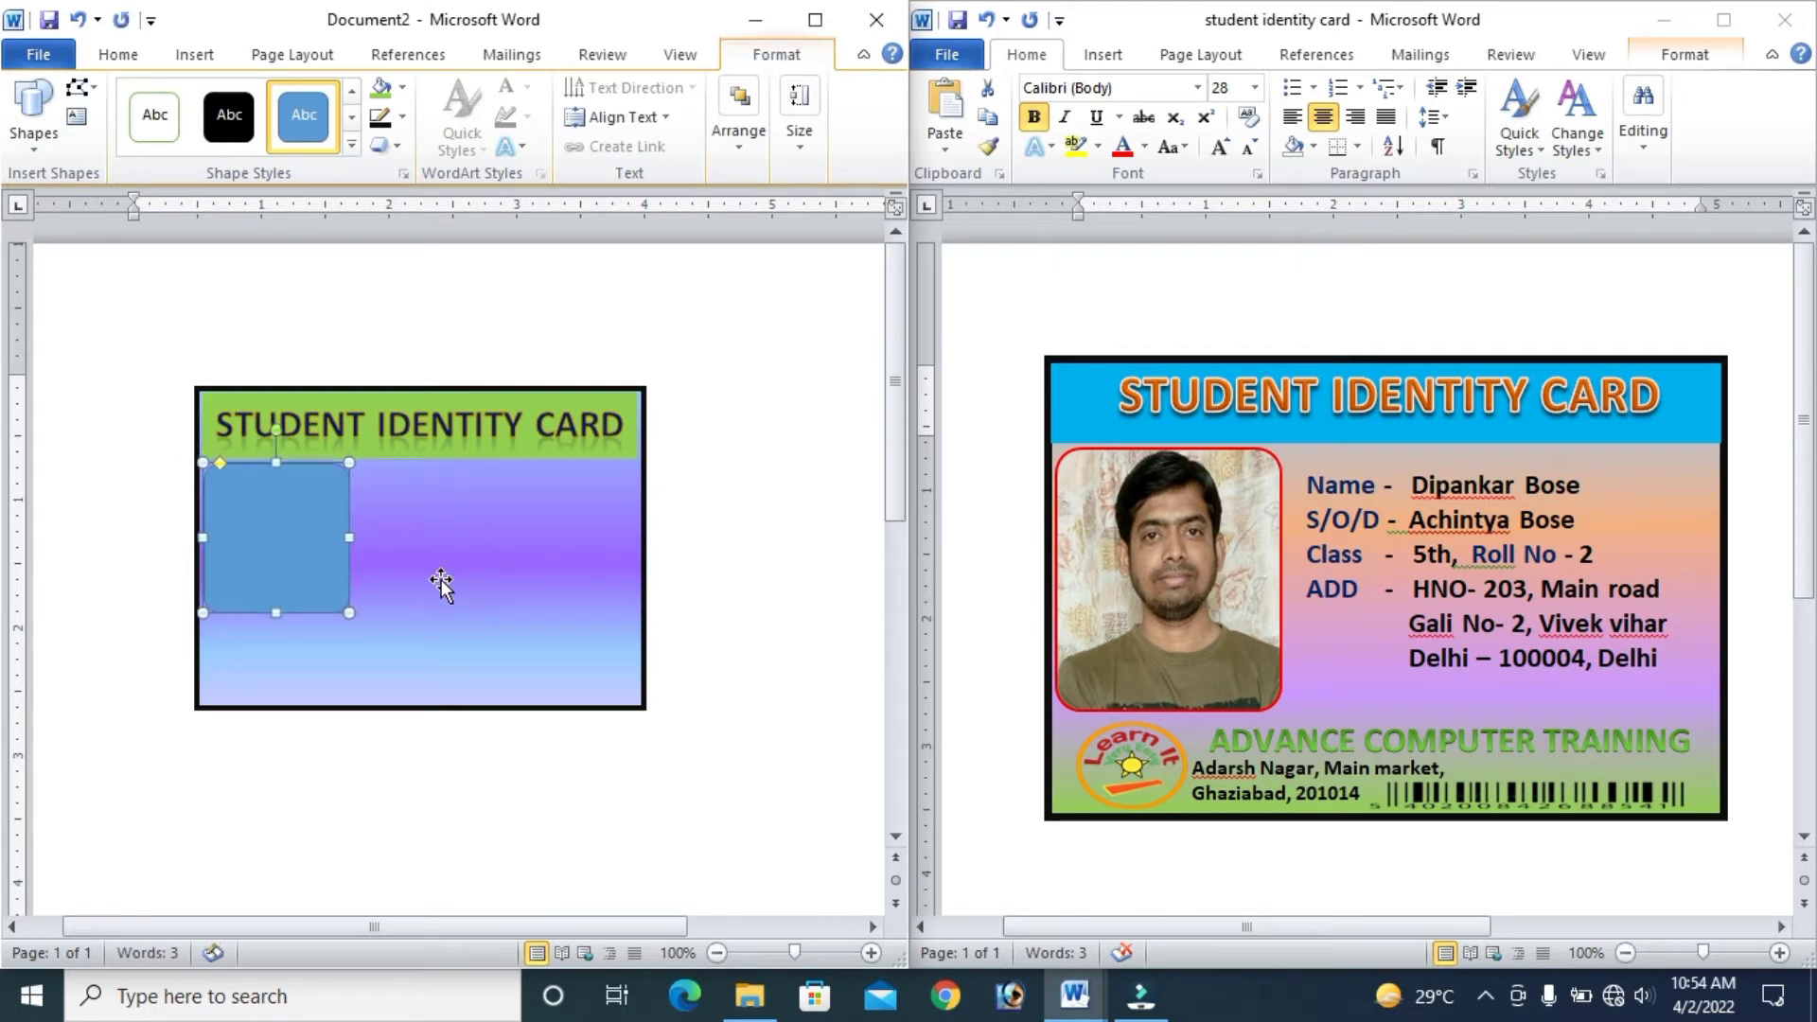
Step: Give the photo frame a 1½ pt light-green outline
click(403, 117)
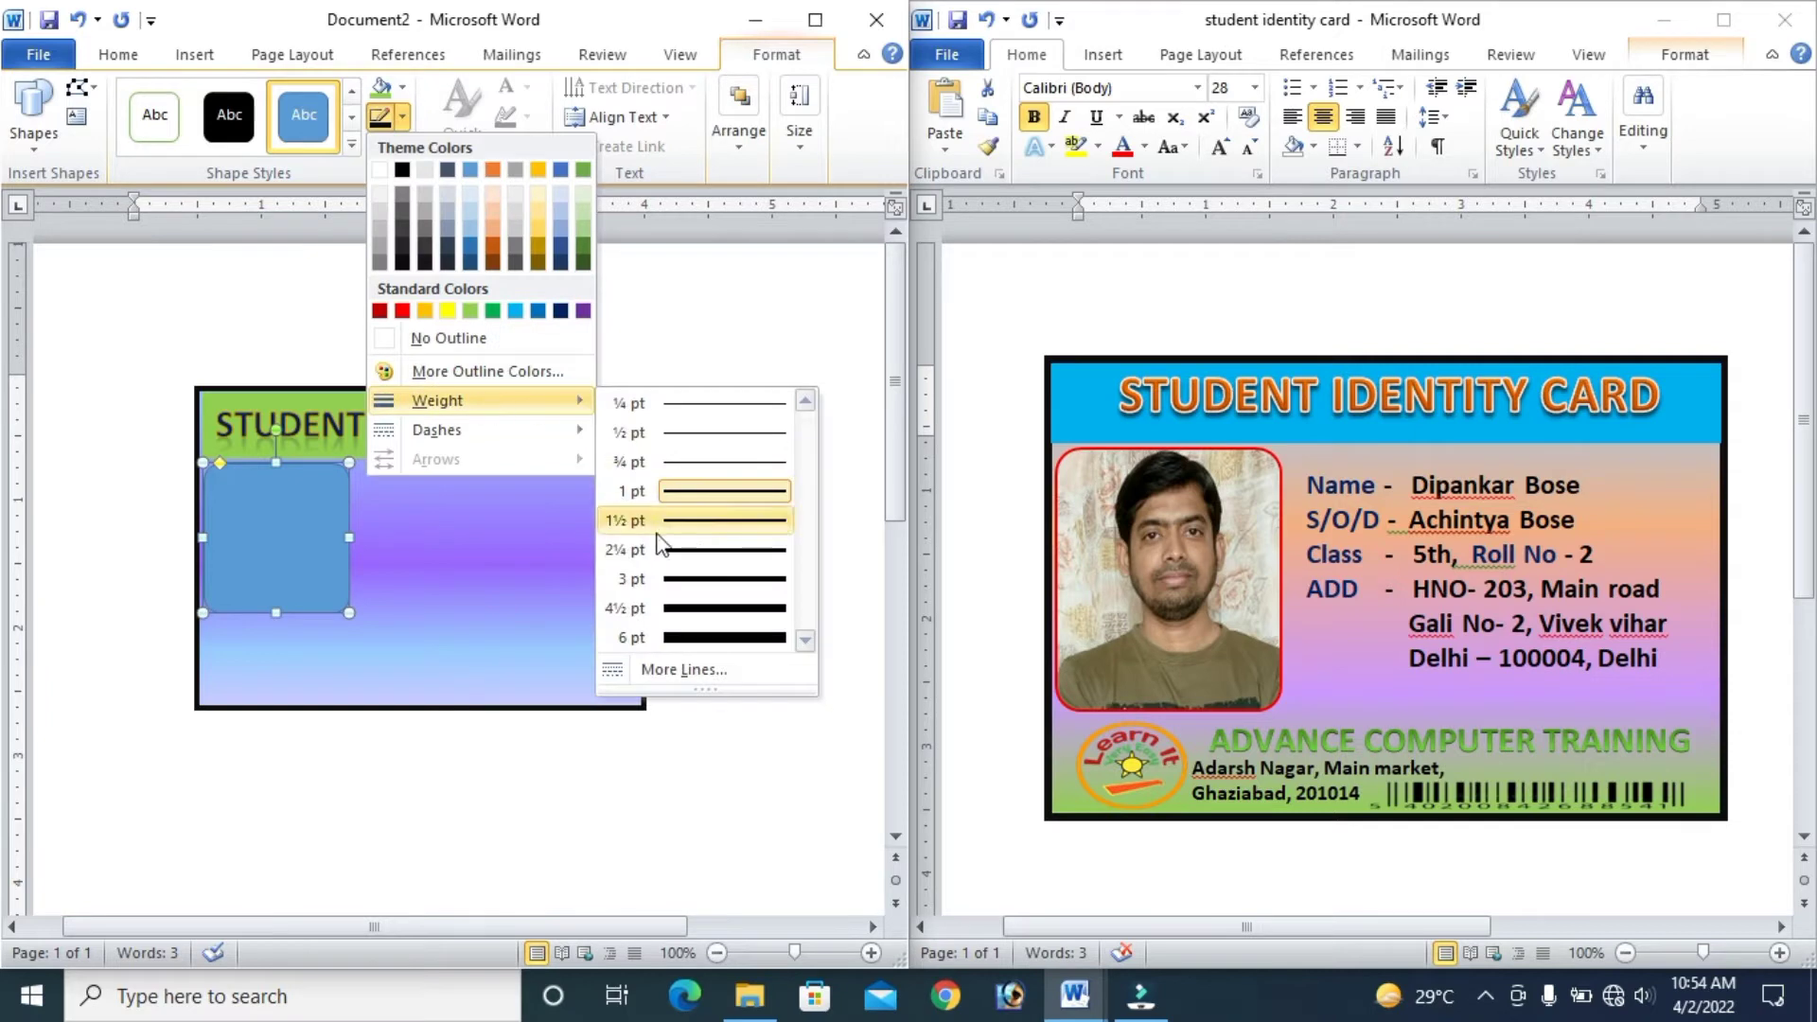
mouse_move(437, 400)
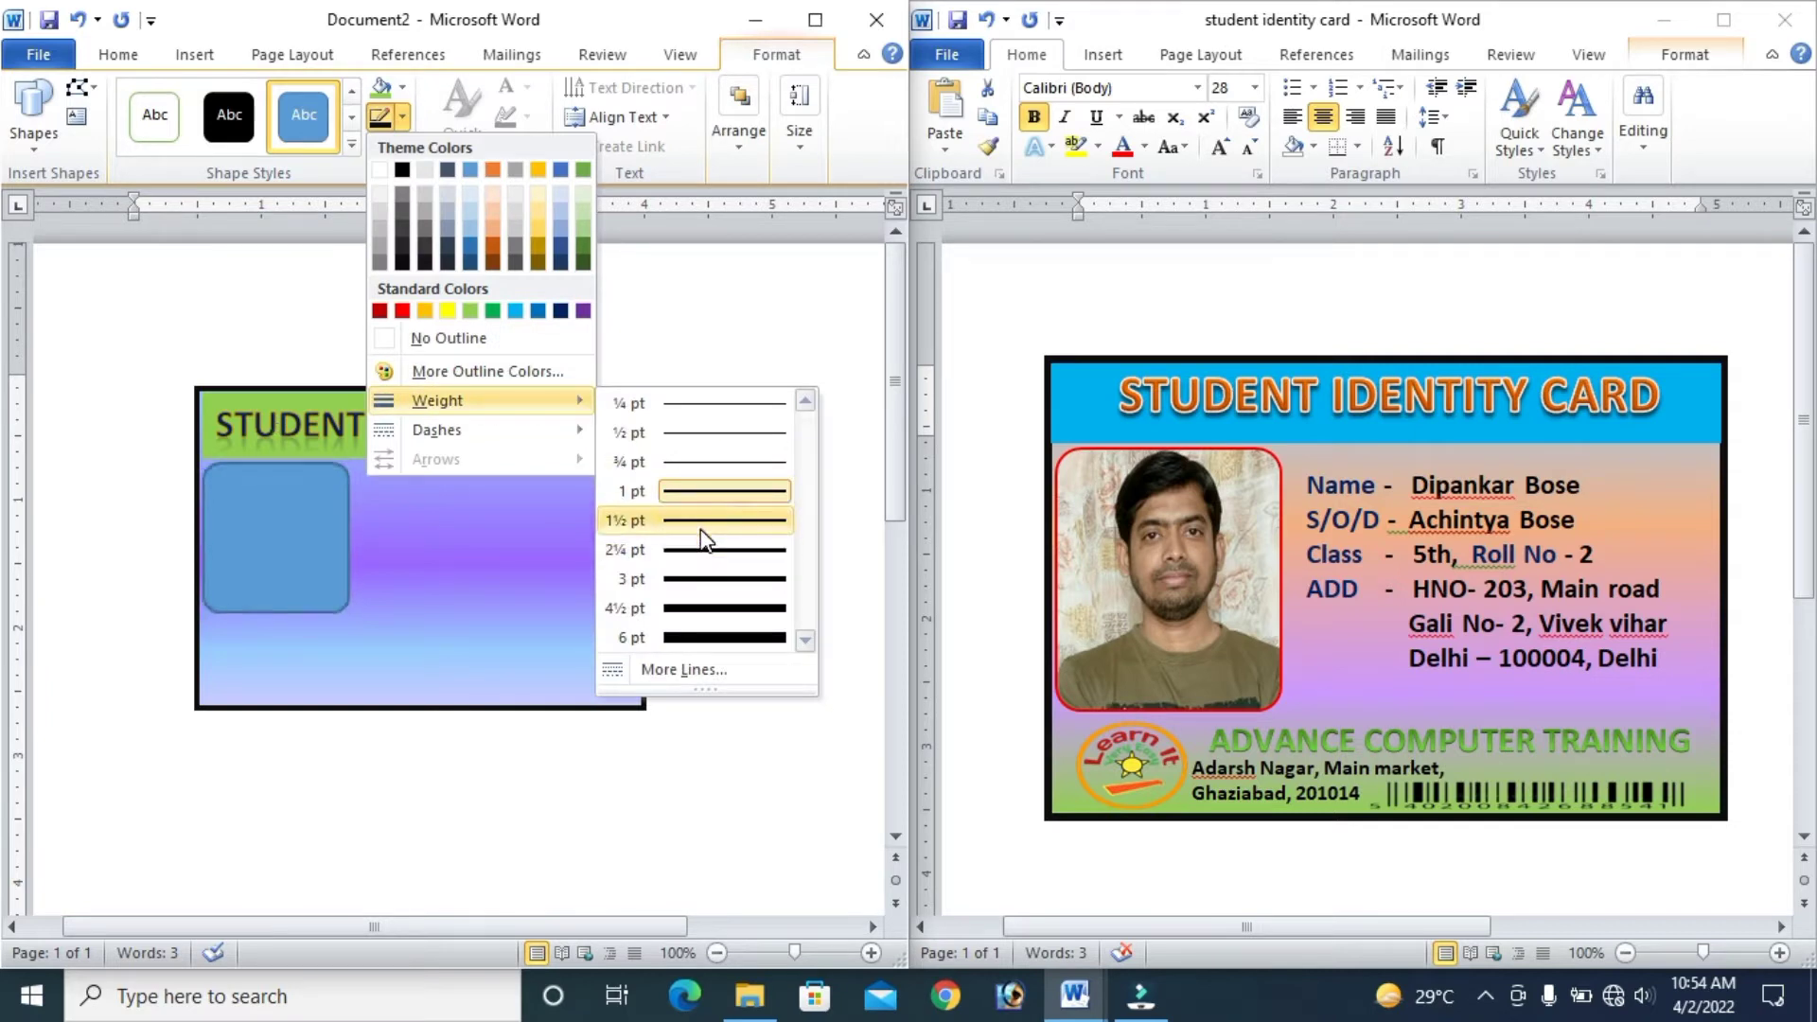
click(701, 520)
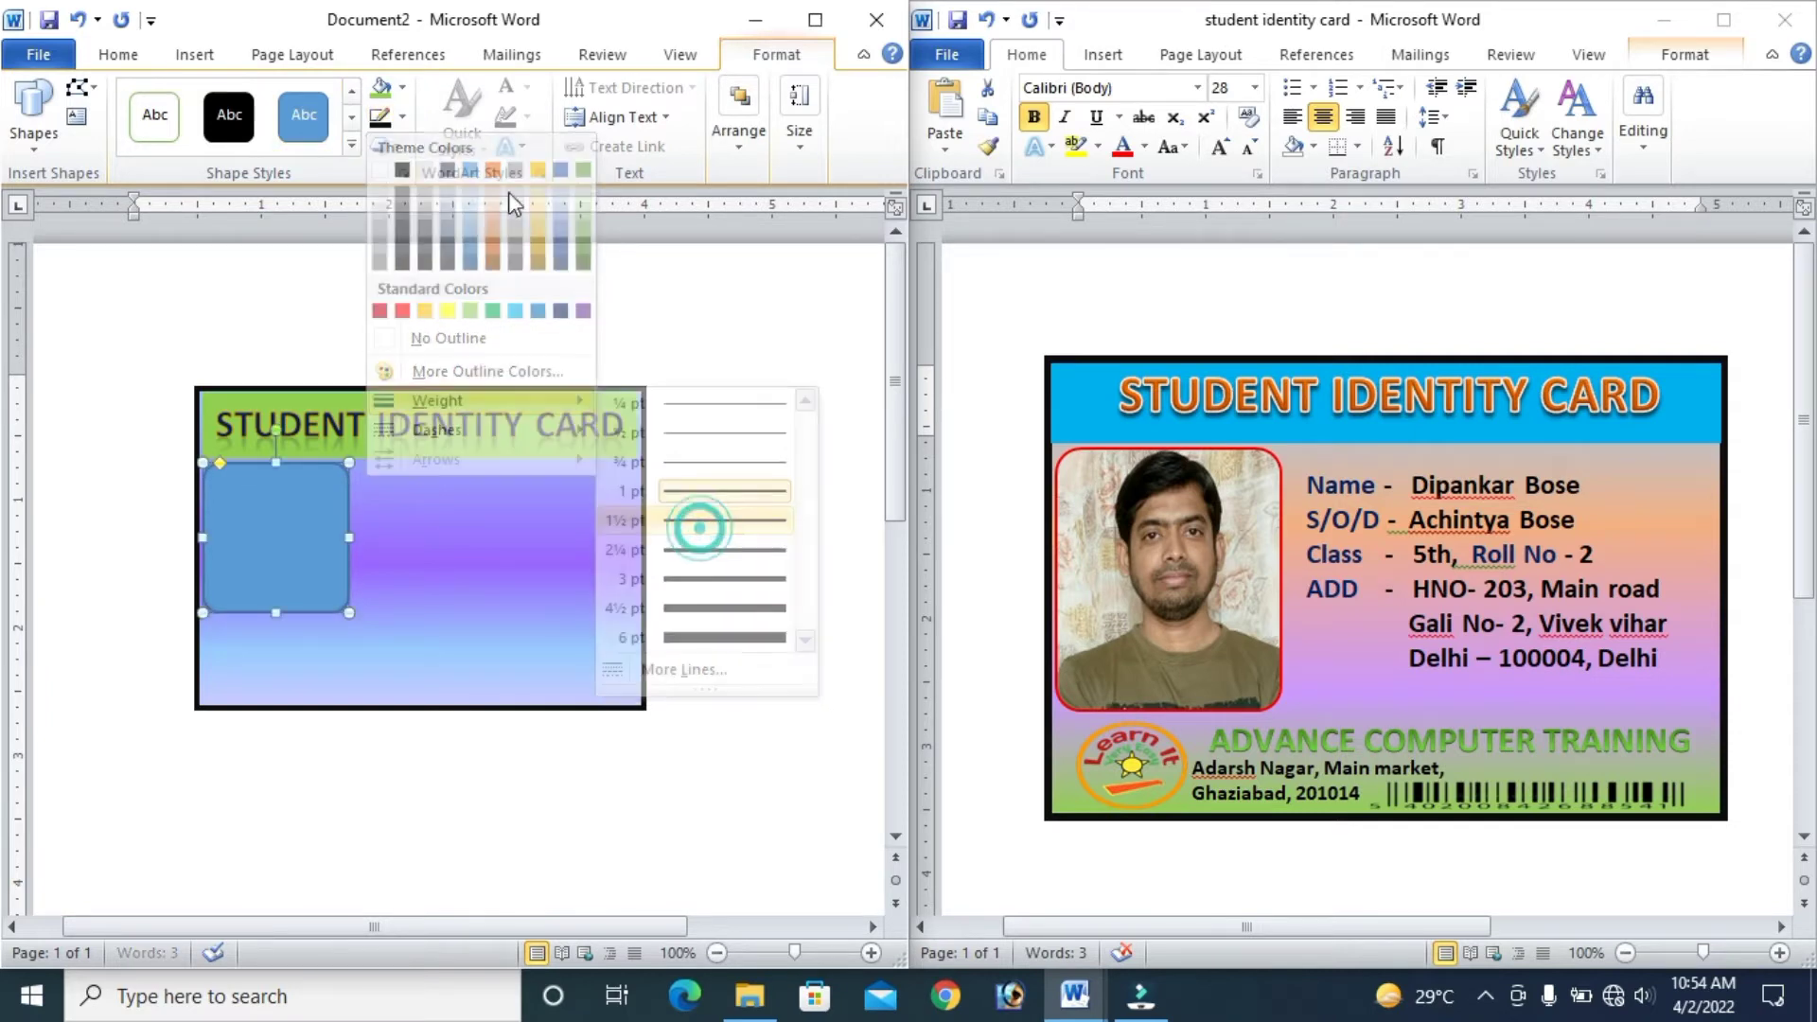
click(403, 117)
click(470, 312)
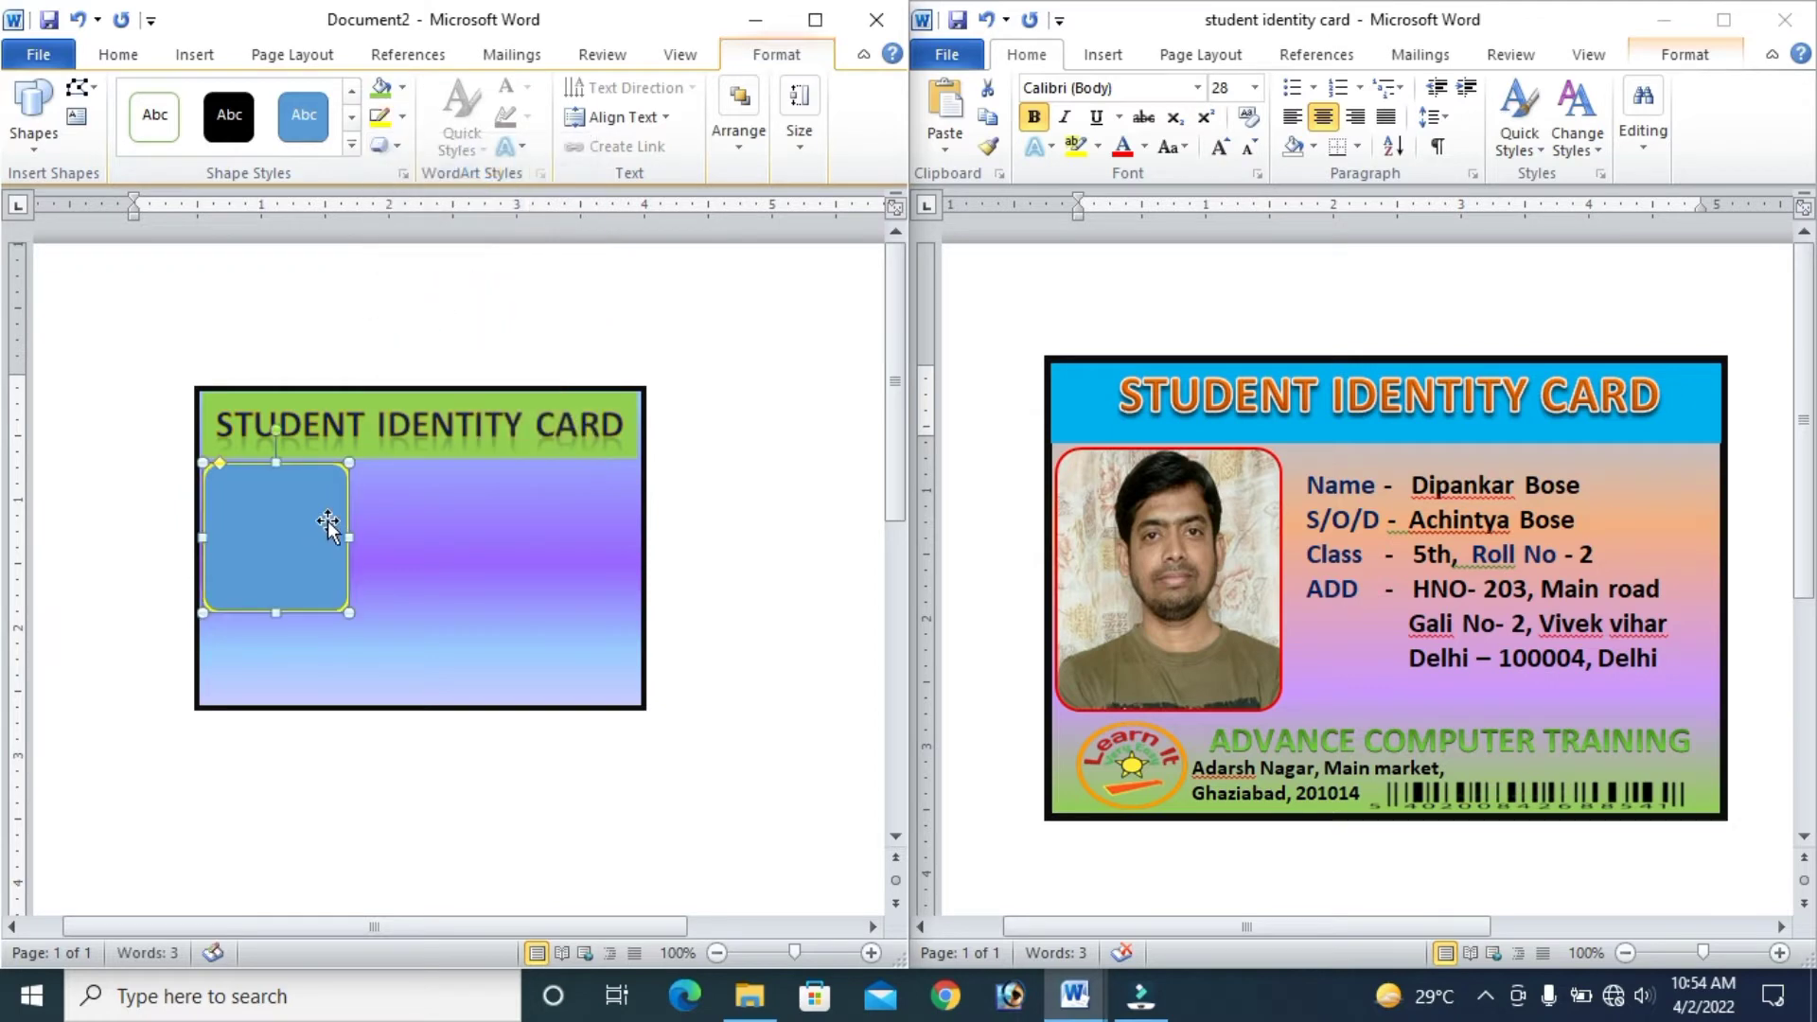
click(402, 90)
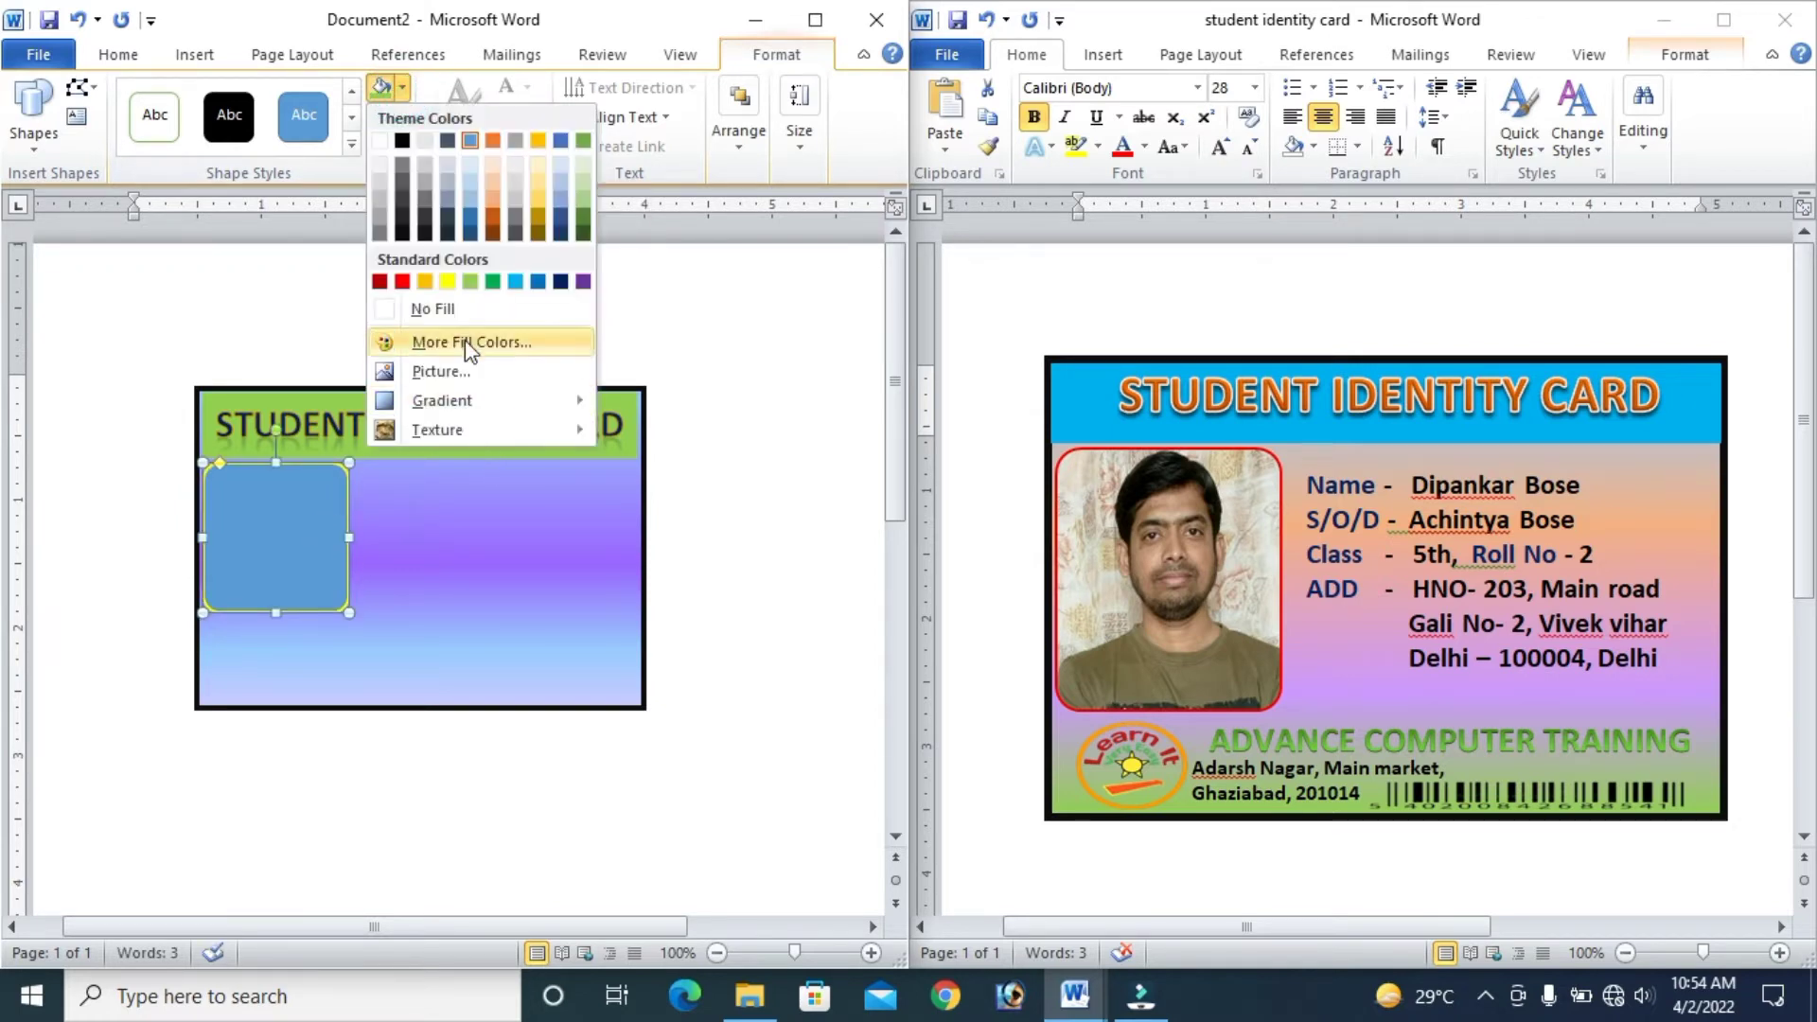
Step: Use the '300 dpi' photo from the Desktop as the frame's picture fill
click(456, 369)
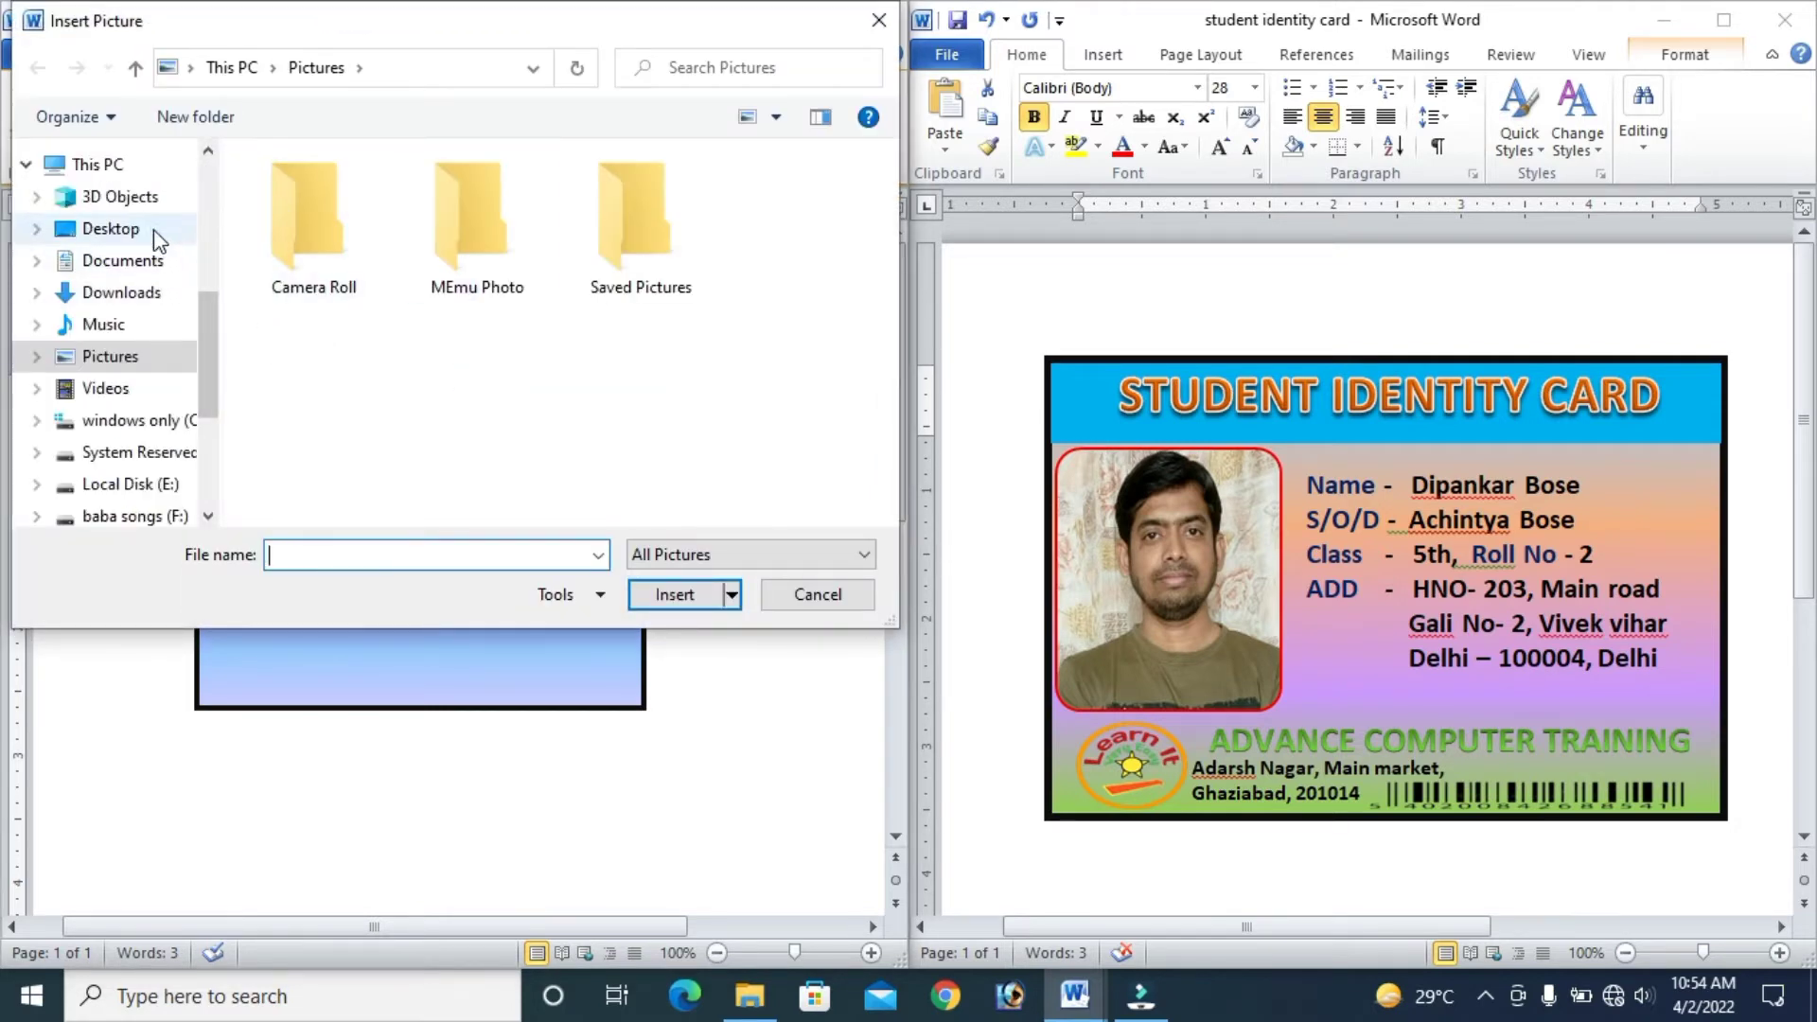
click(110, 229)
click(470, 369)
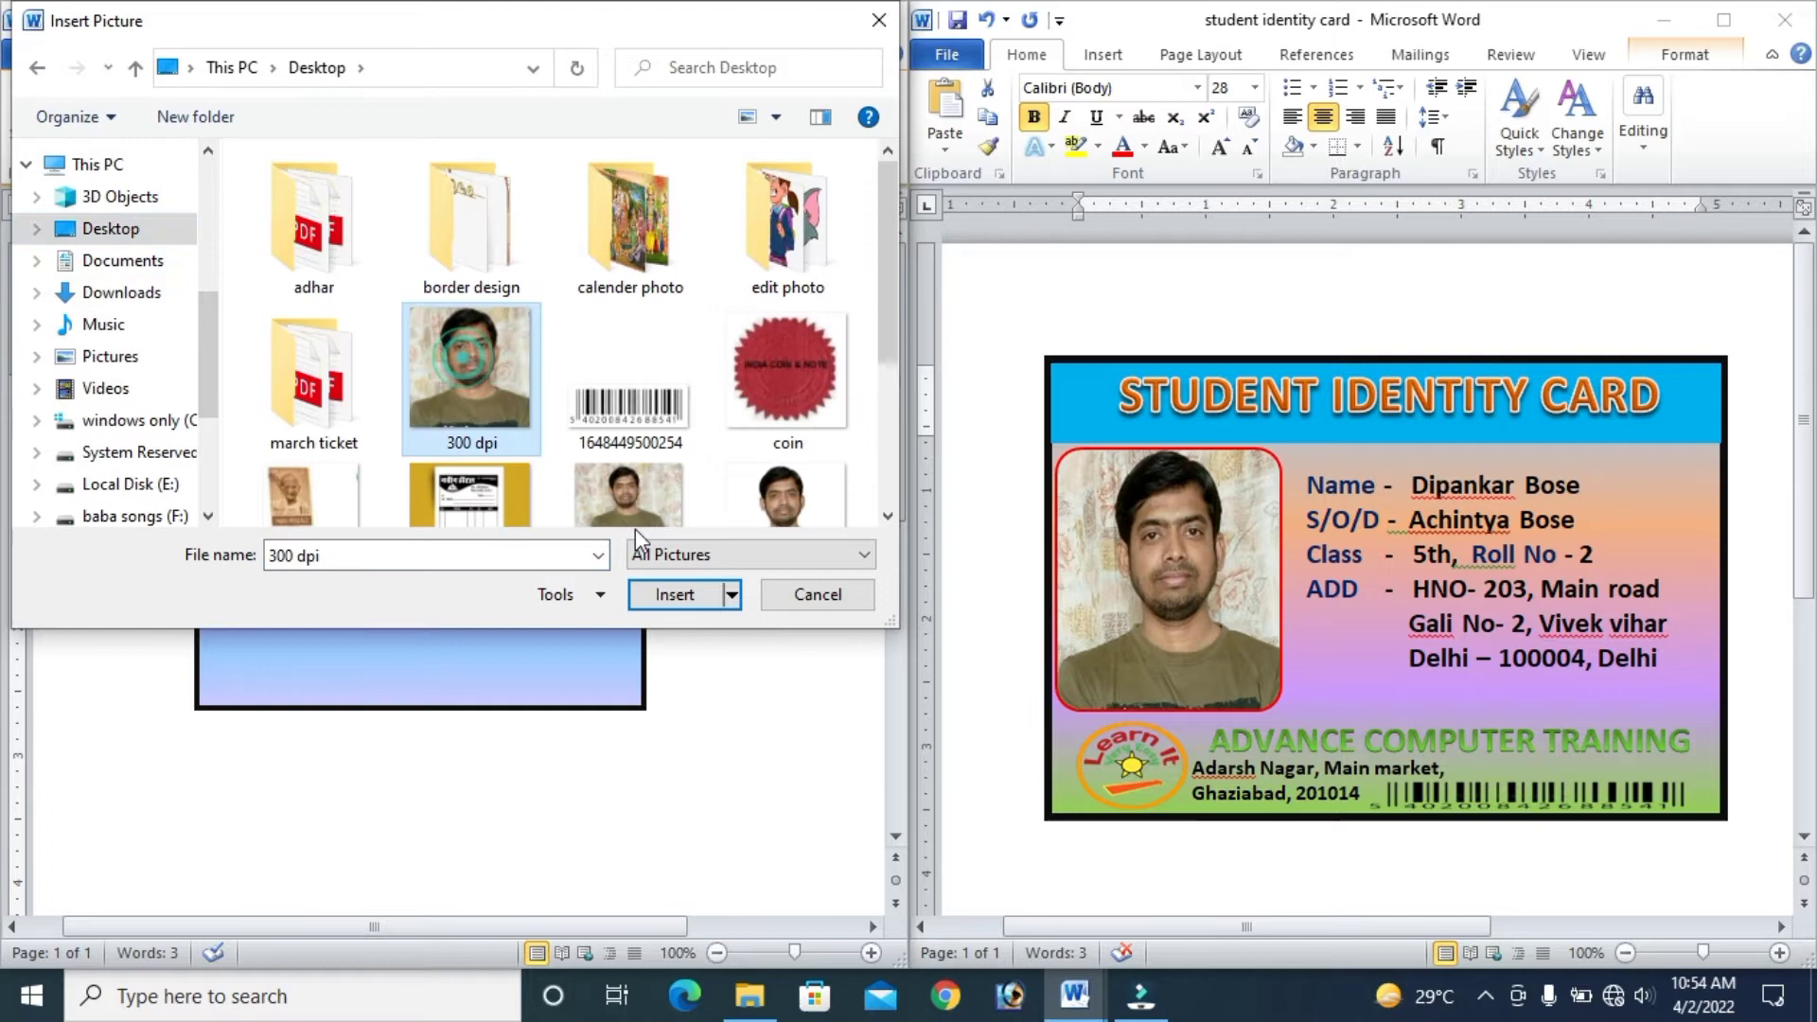
click(674, 594)
click(535, 547)
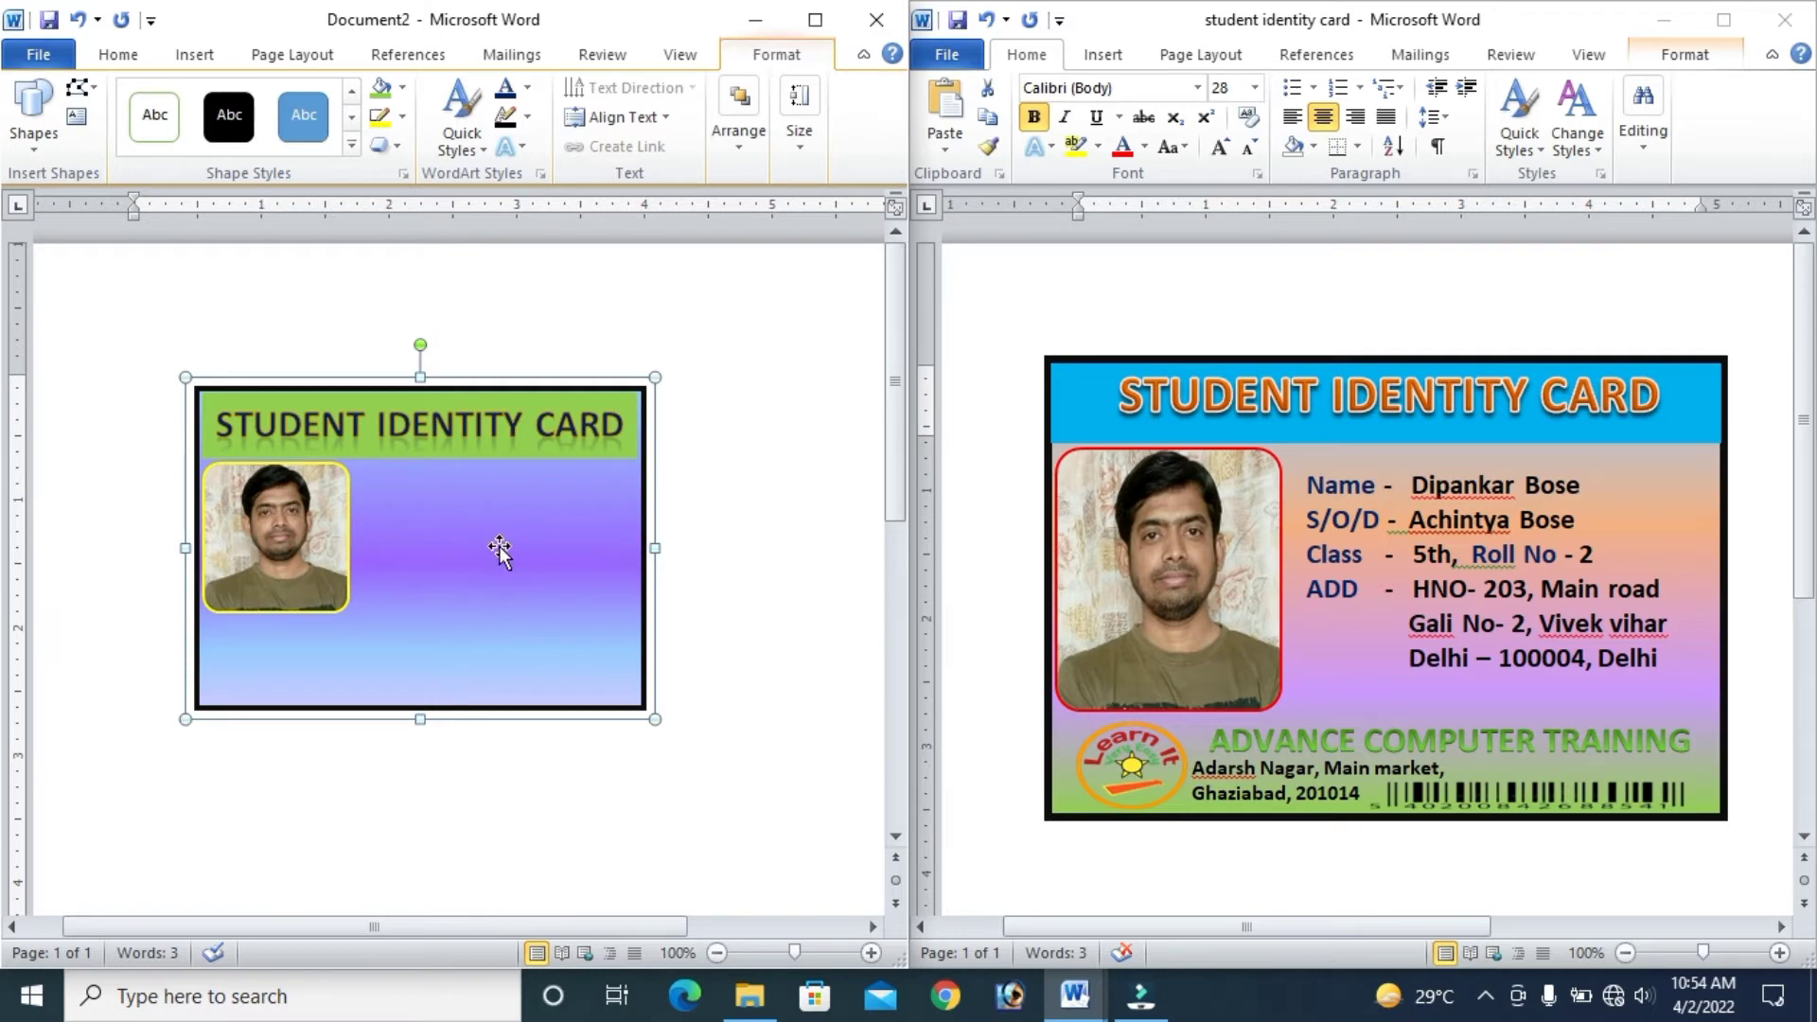
Step: Select the card and the photo together and group them into one object
click(331, 521)
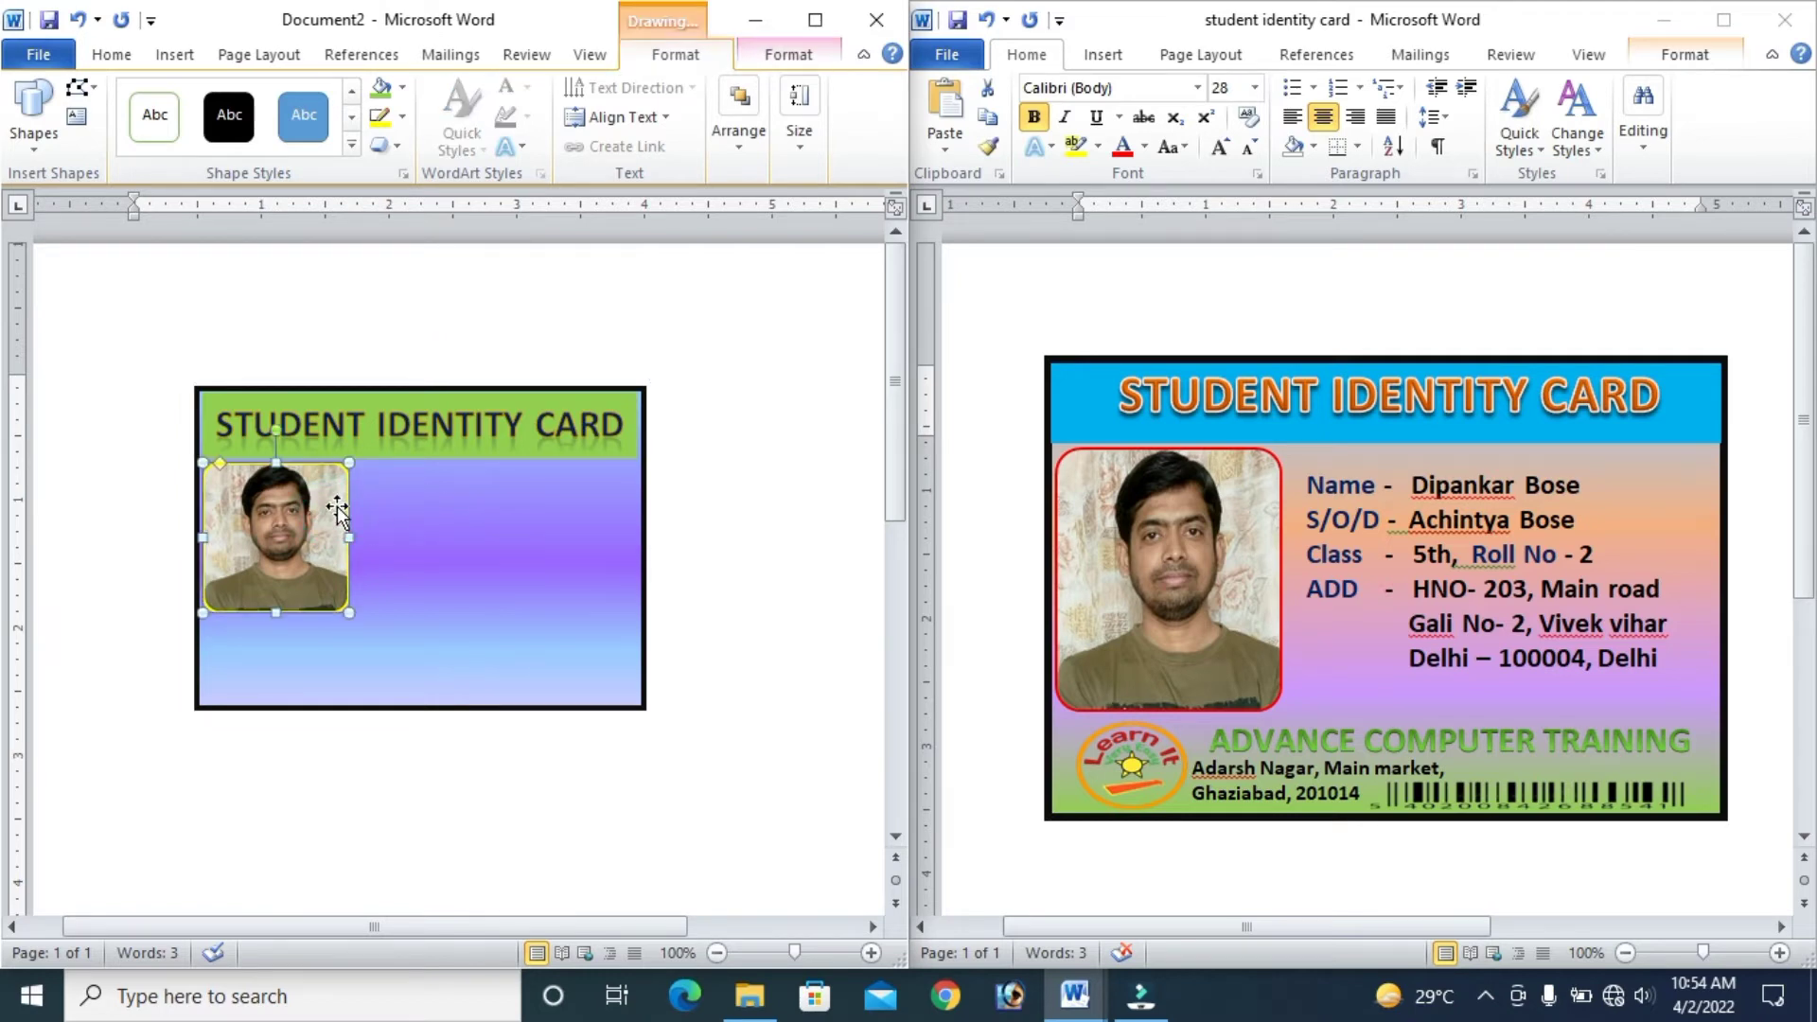
click(596, 602)
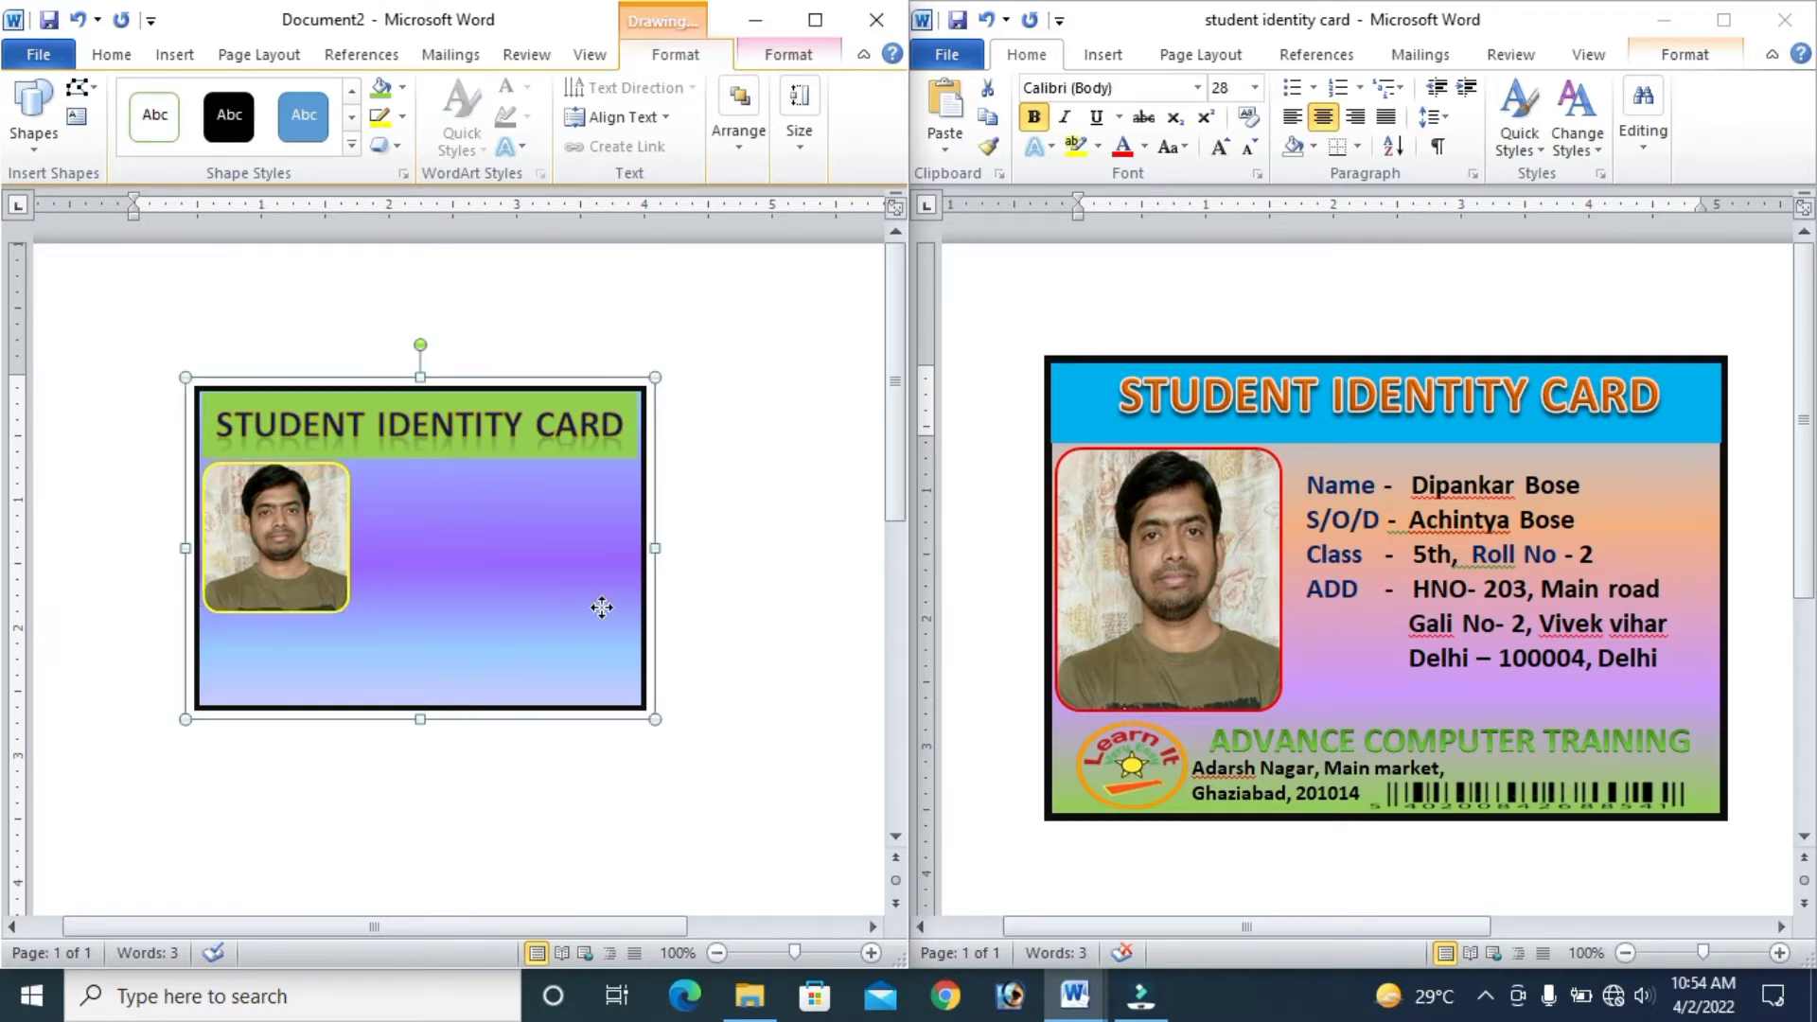
click(338, 539)
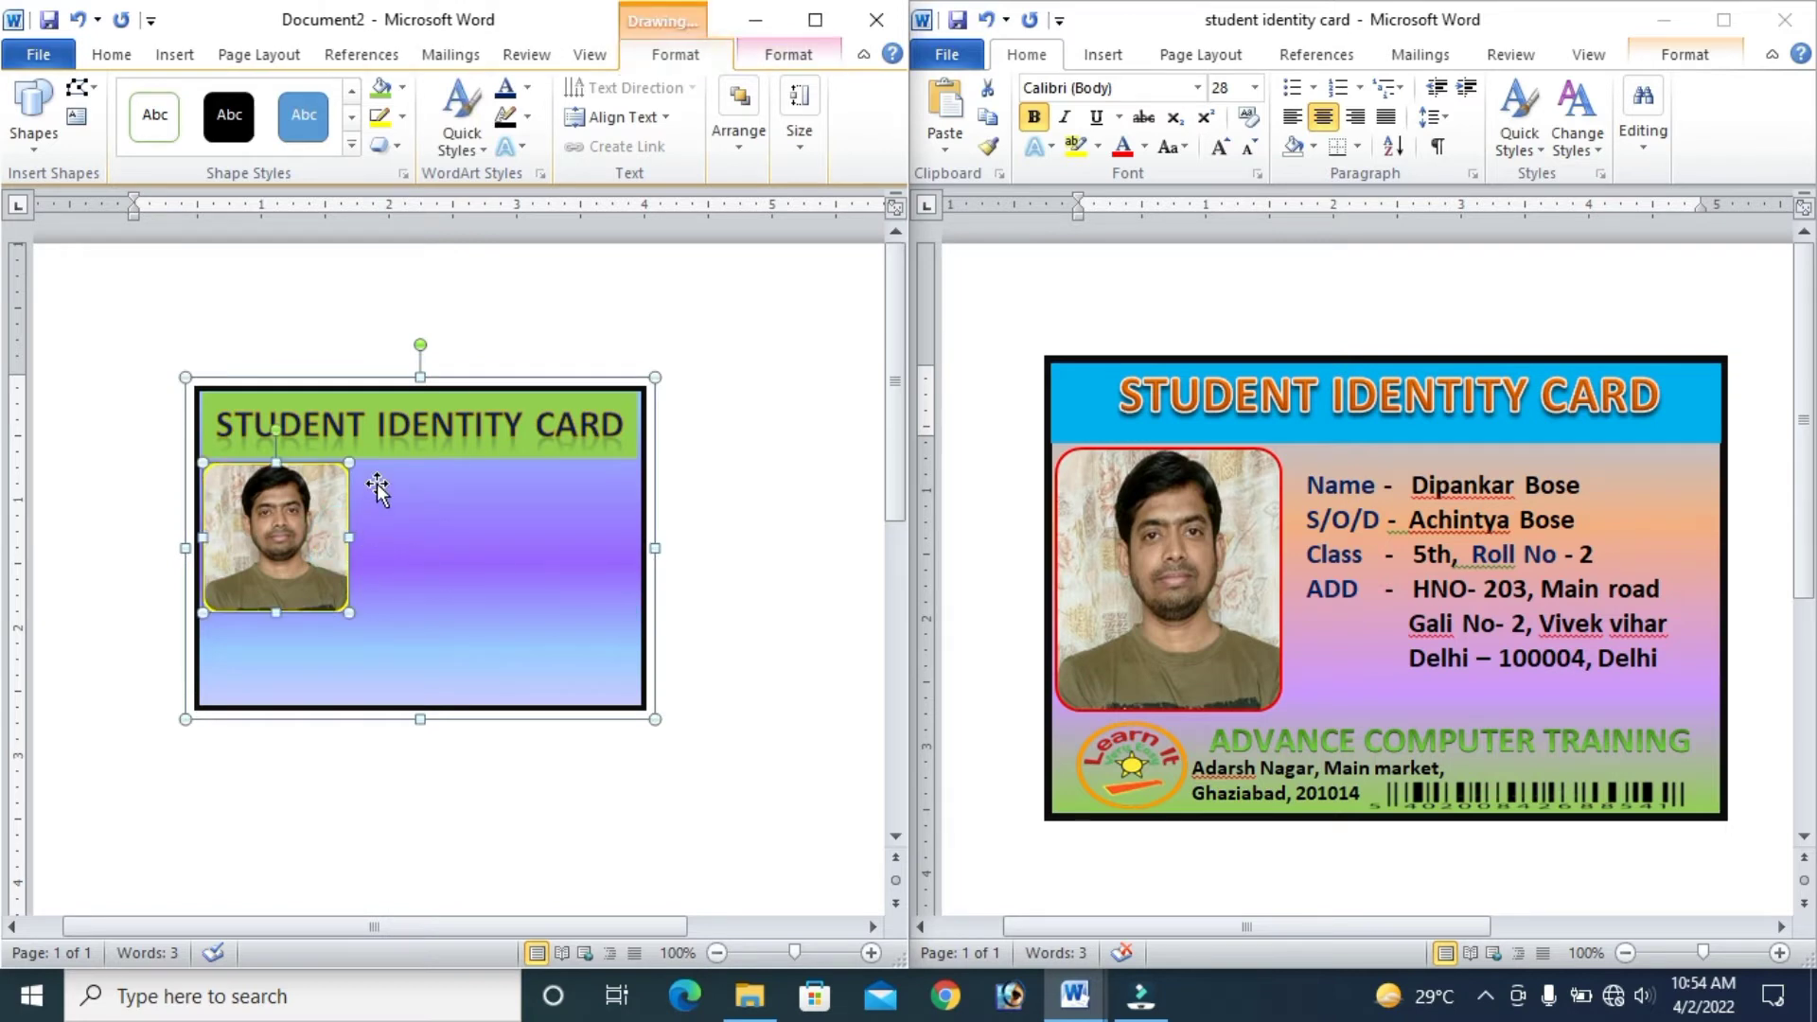
right_click(383, 496)
mouse_move(265, 534)
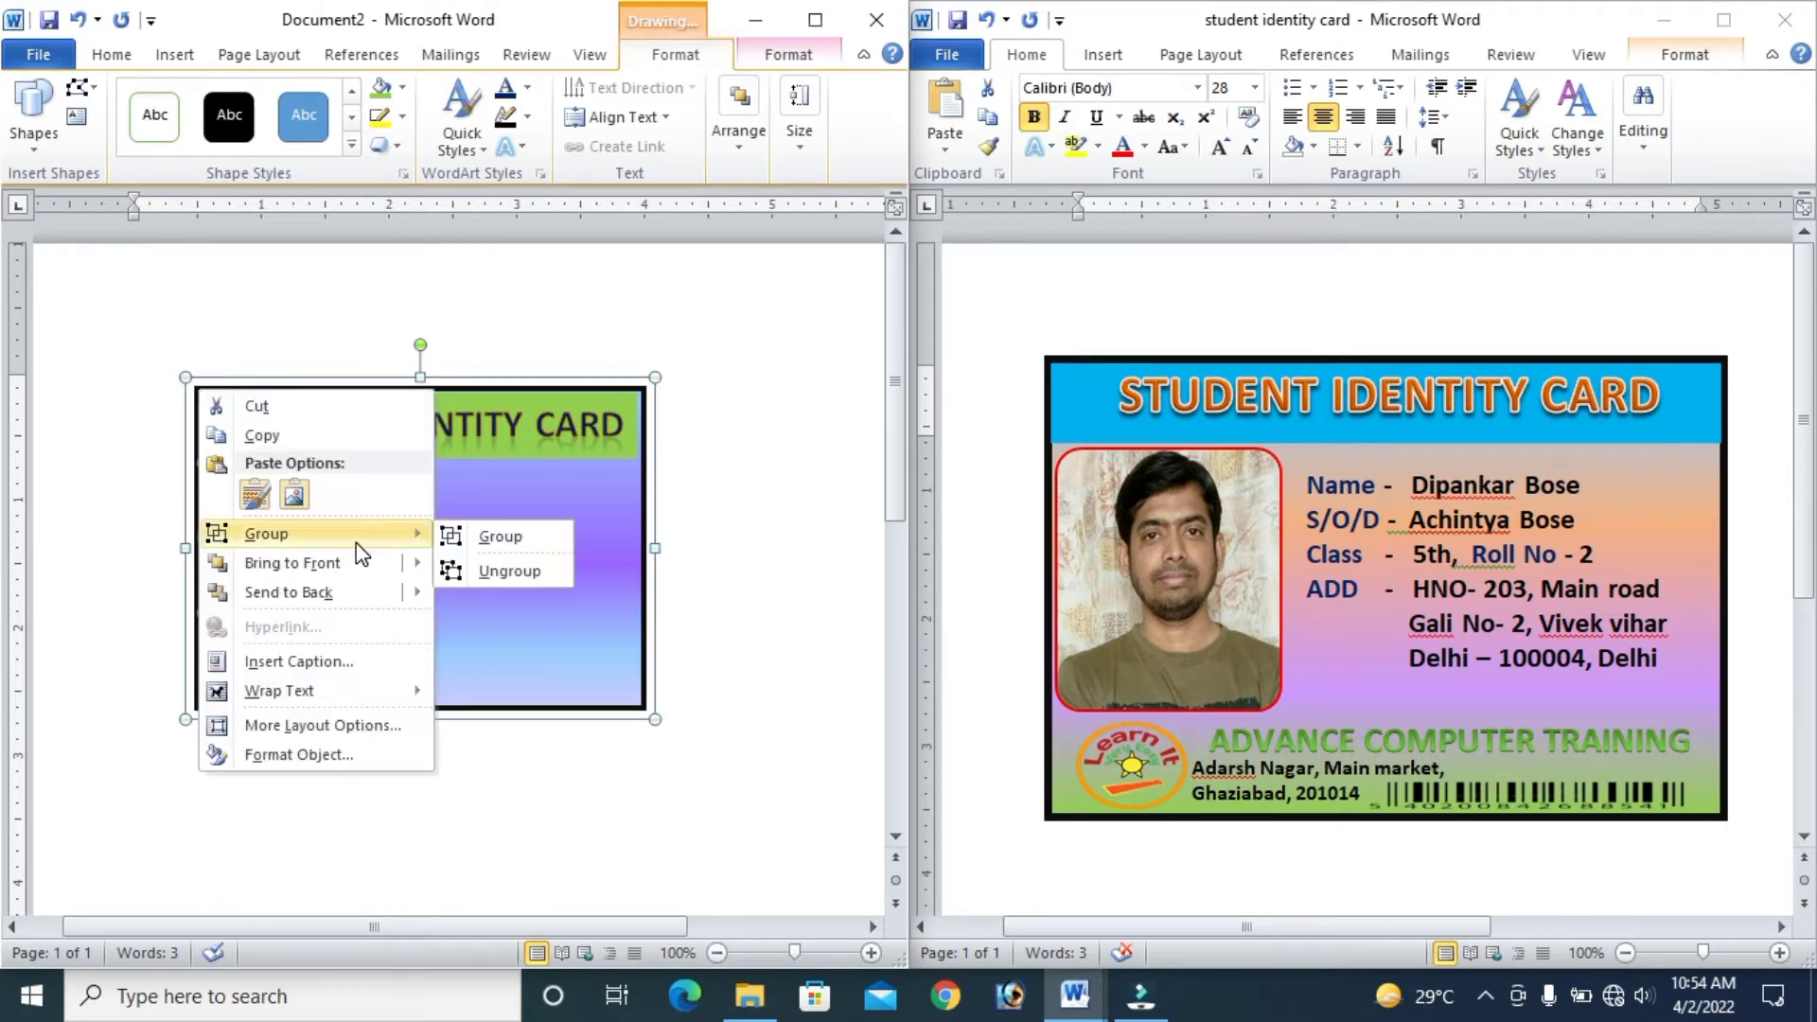
click(478, 537)
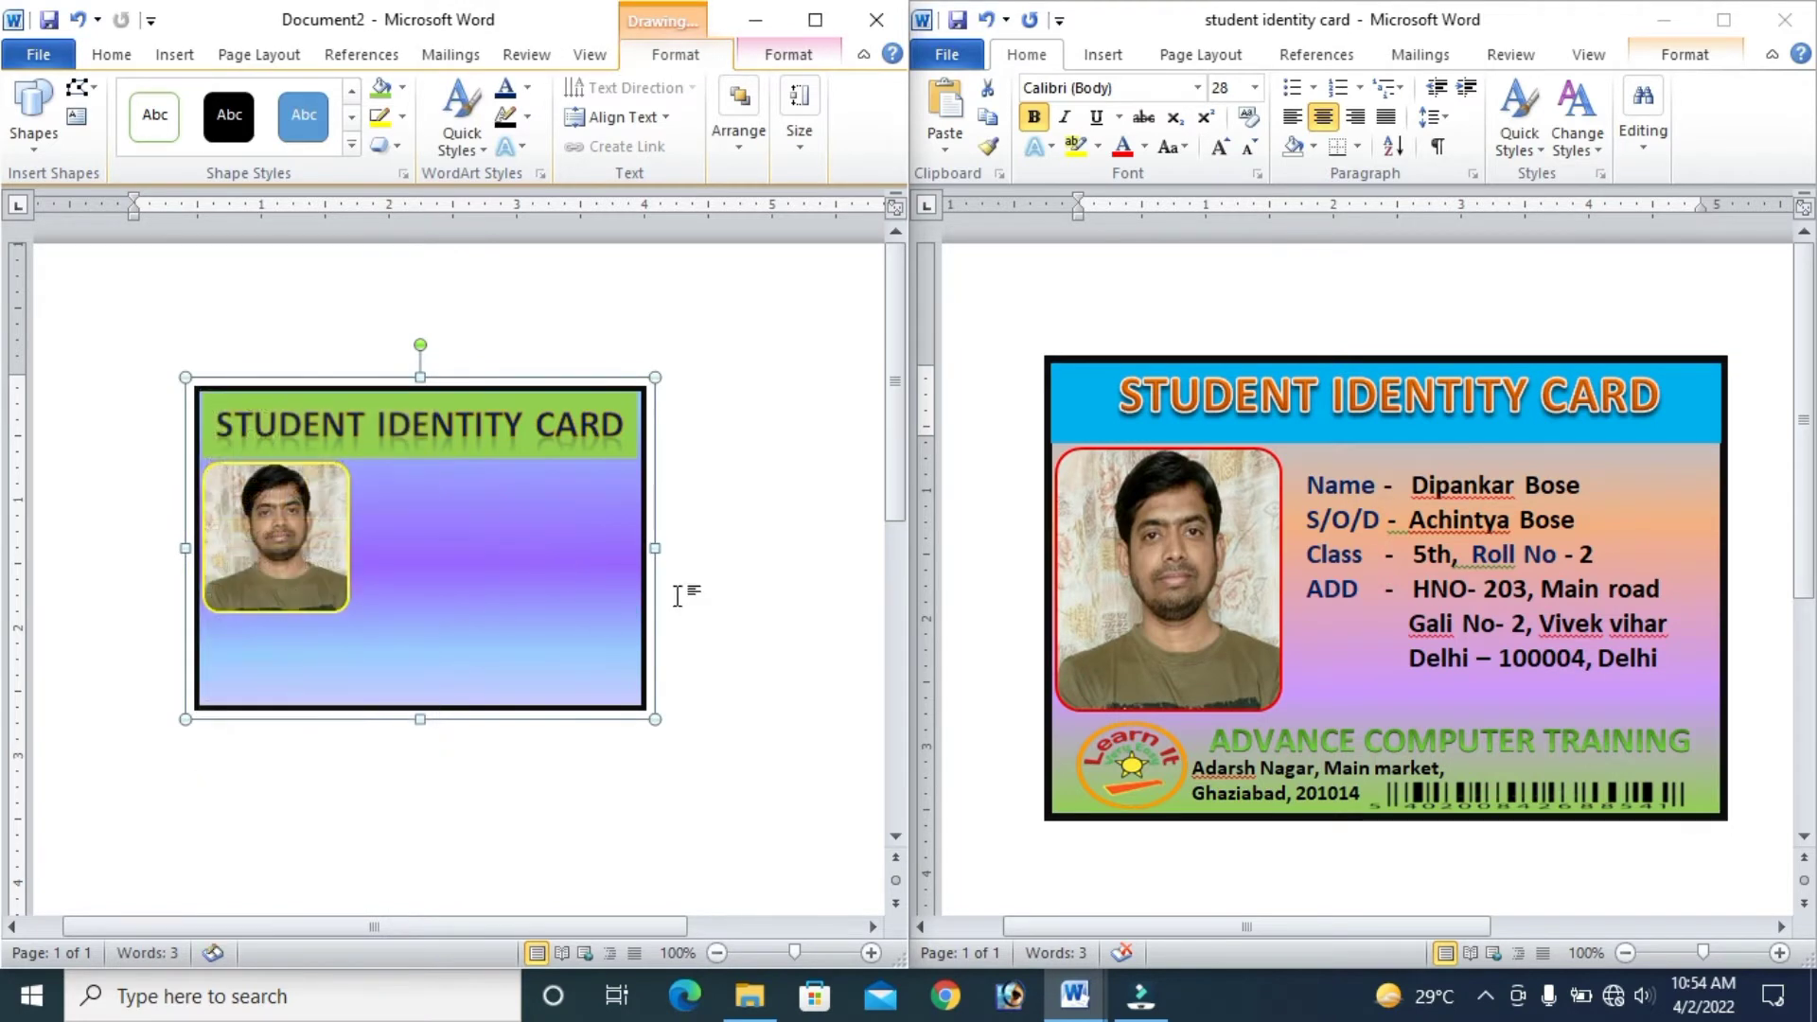
Step: Delete the stray green rectangle and move the grouped card toward the page's top-left
click(725, 555)
click(549, 395)
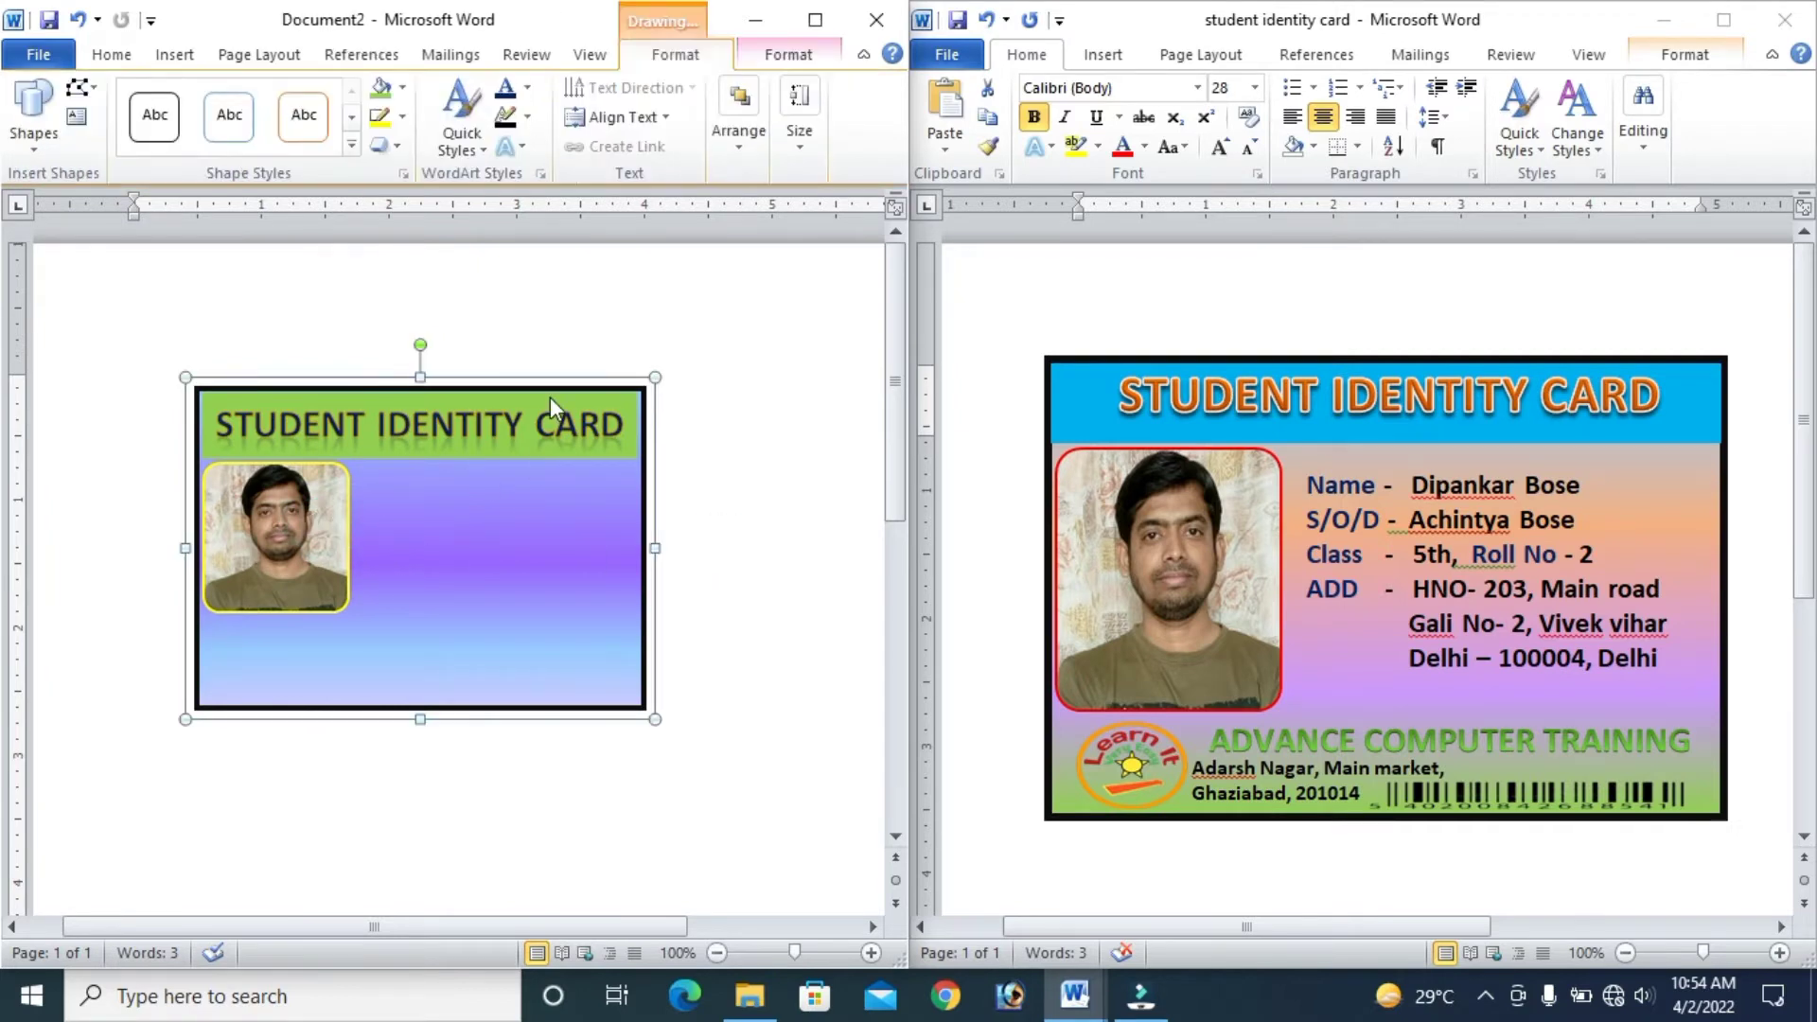
mouse_move(552, 377)
mouse_down()
mouse_move(602, 326)
mouse_move(630, 536)
mouse_up()
click(296, 445)
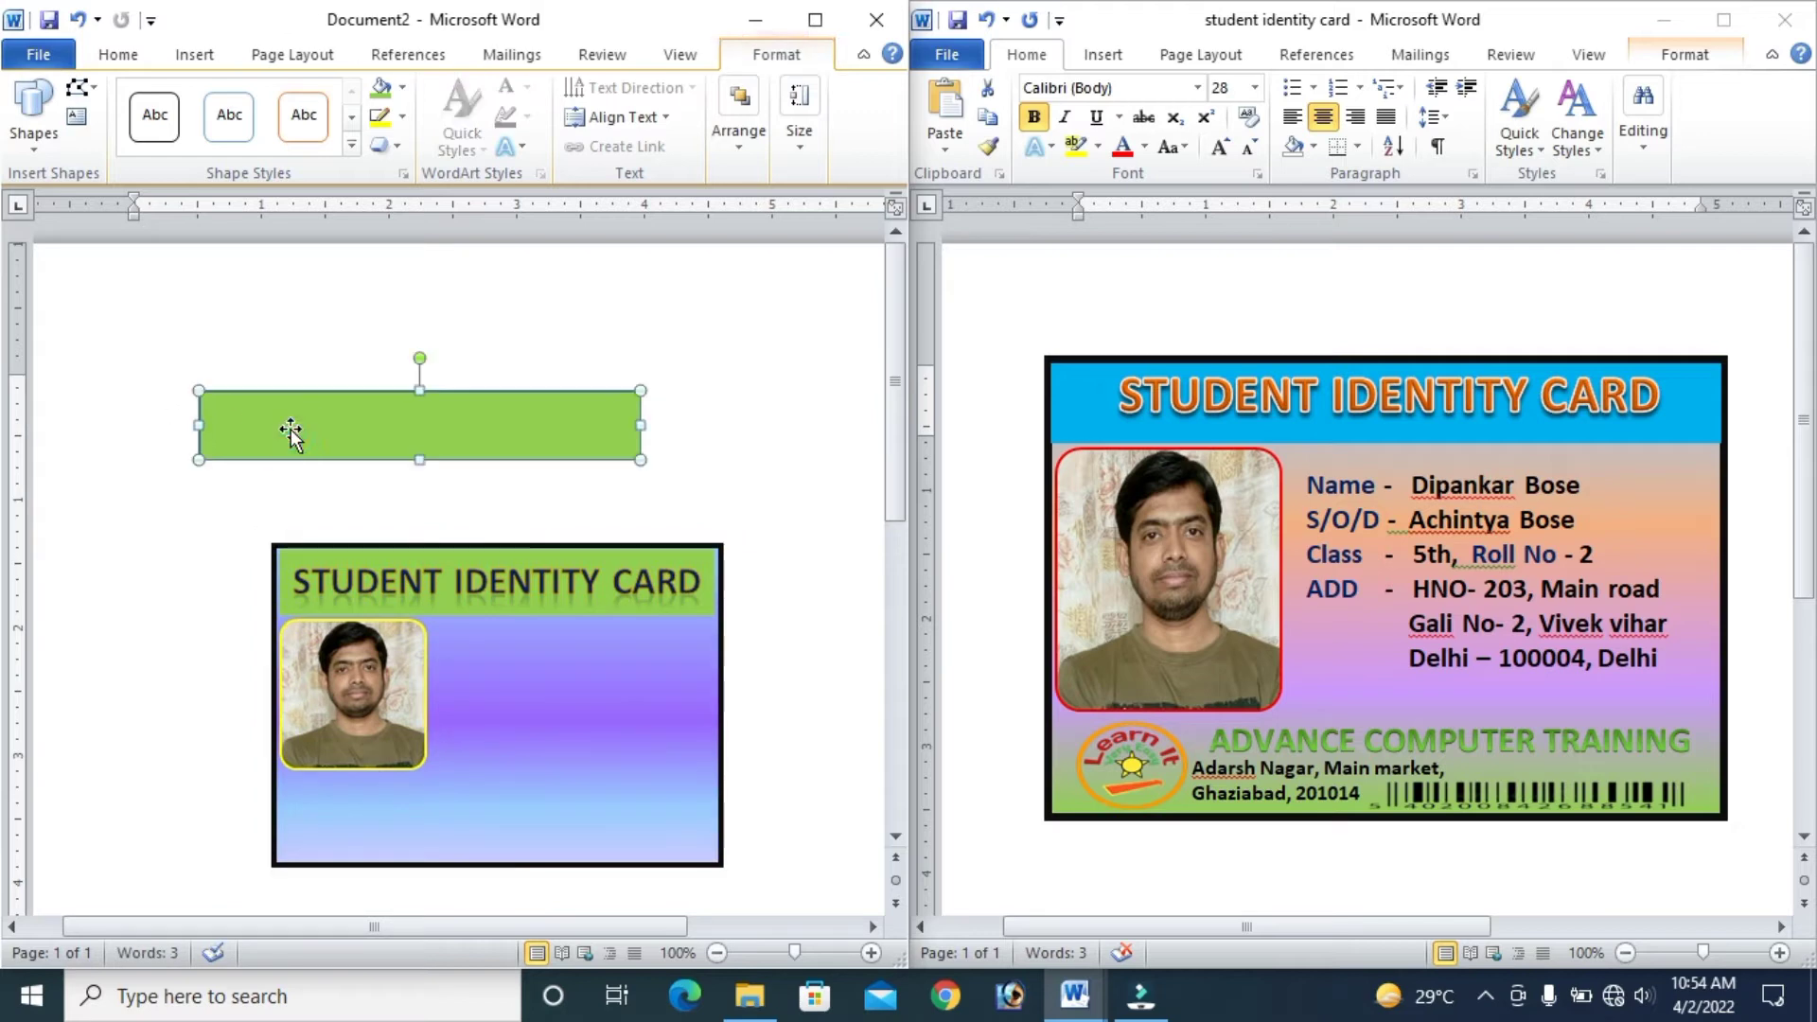
key(Delete)
click(714, 627)
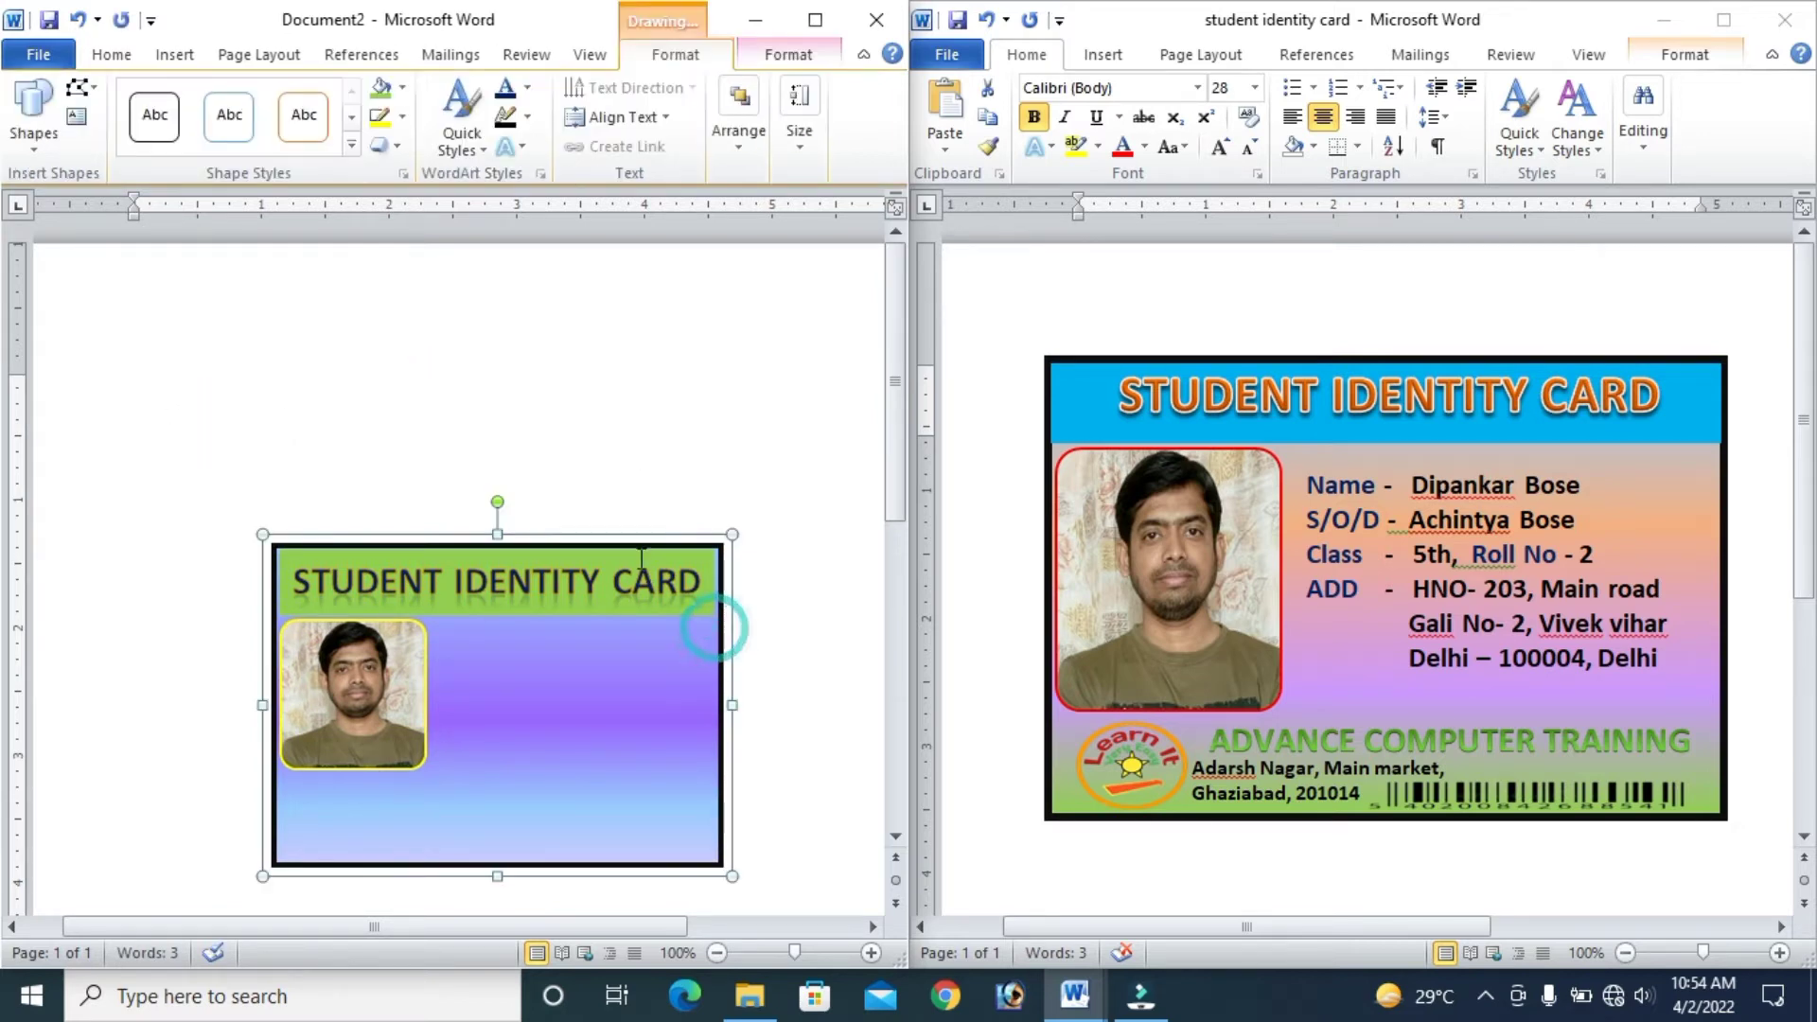
drag(620, 527, 554, 395)
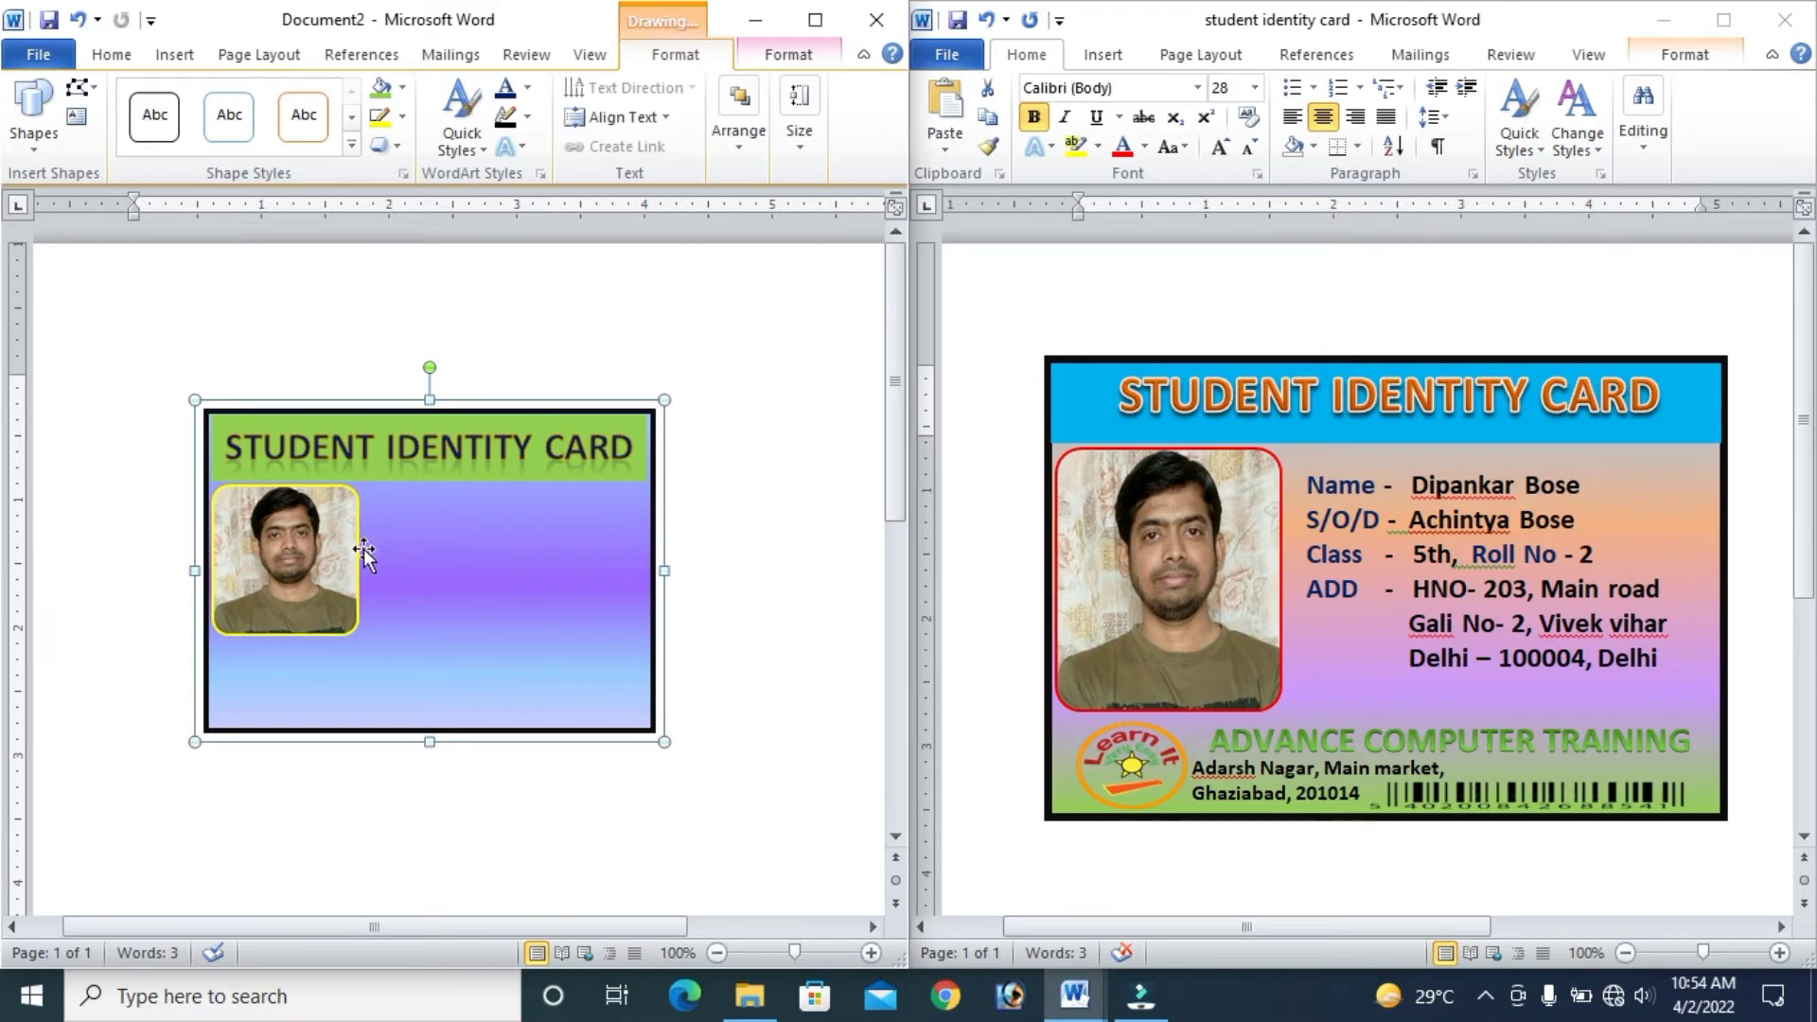
Step: Draw a blank text box on the card beside the photo, below the header
click(771, 483)
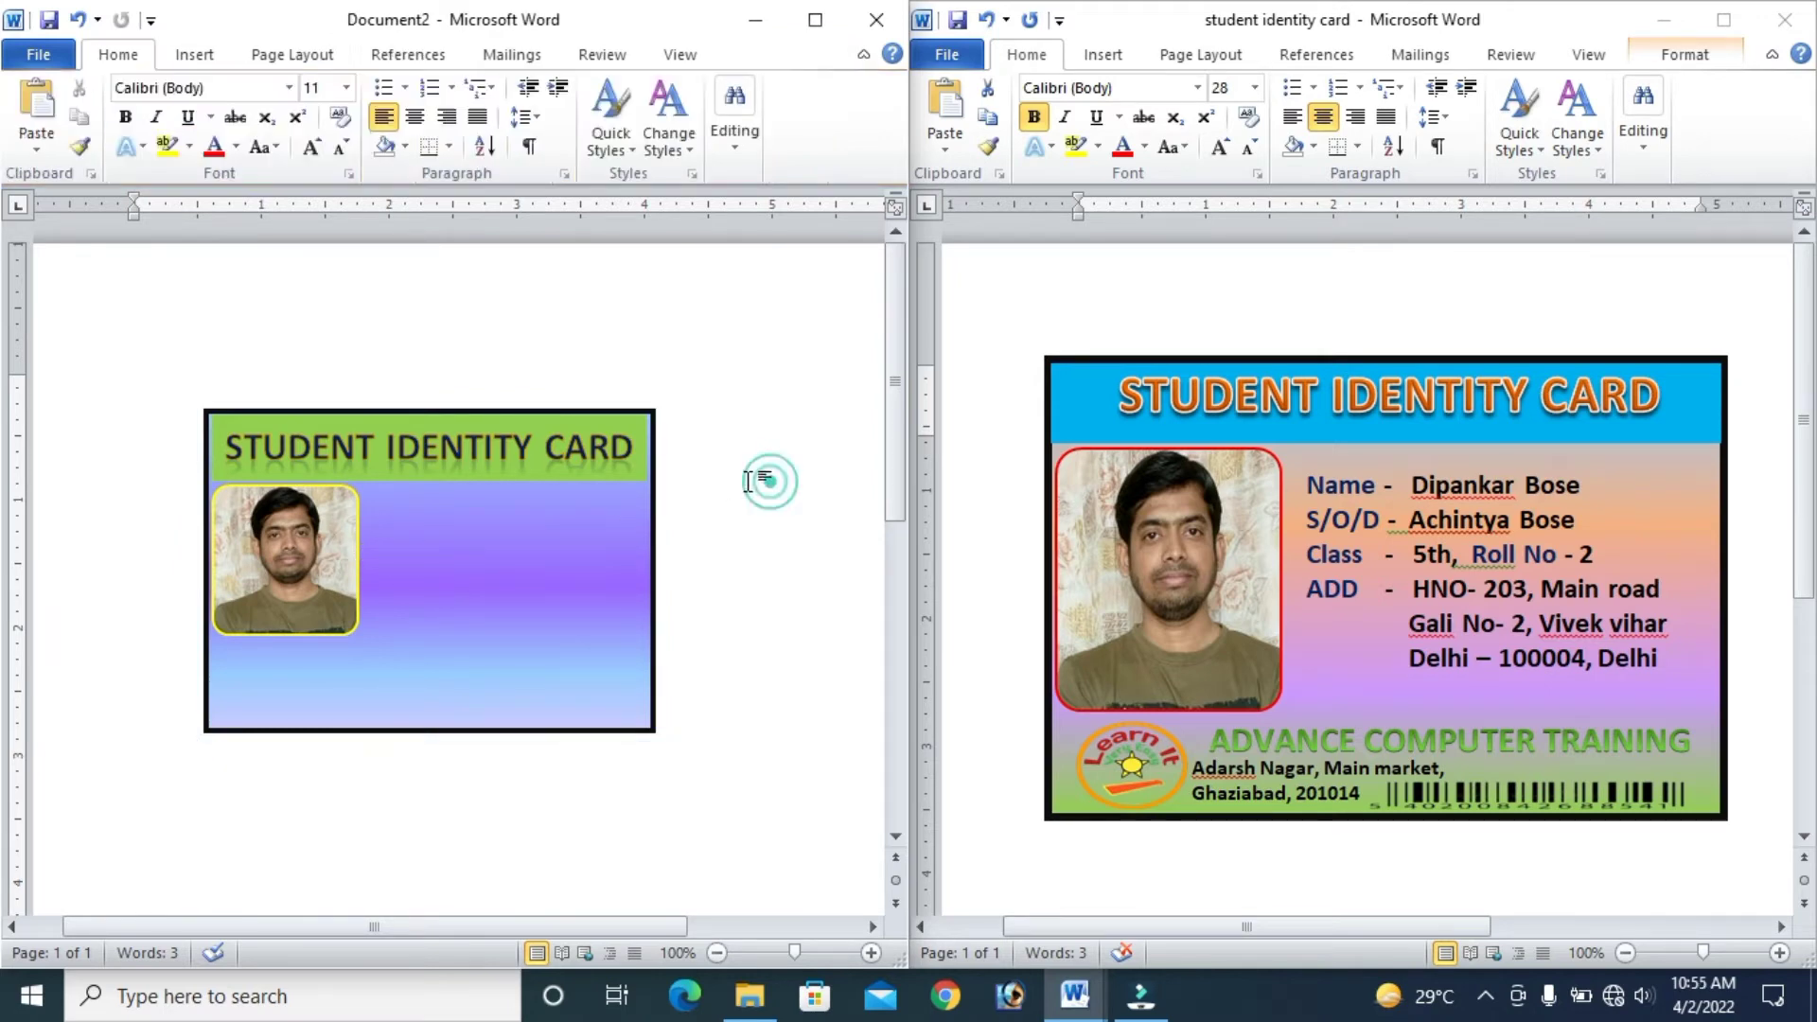
click(180, 60)
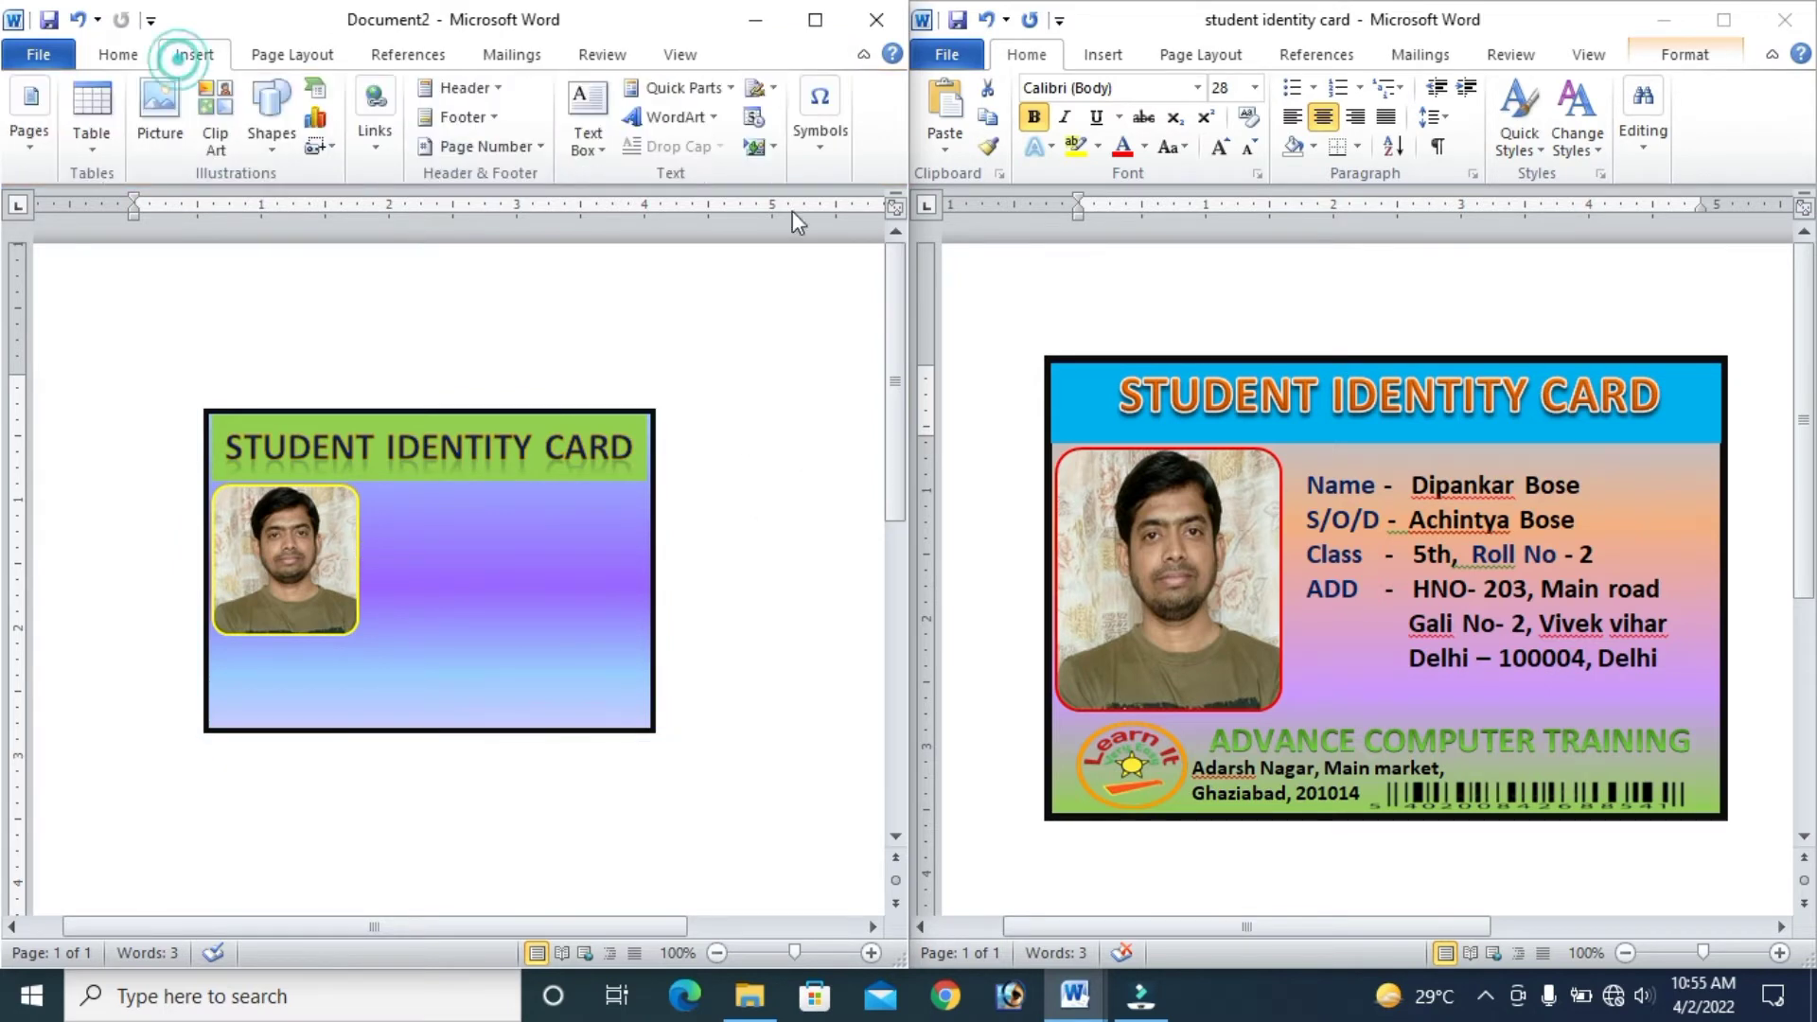
click(588, 121)
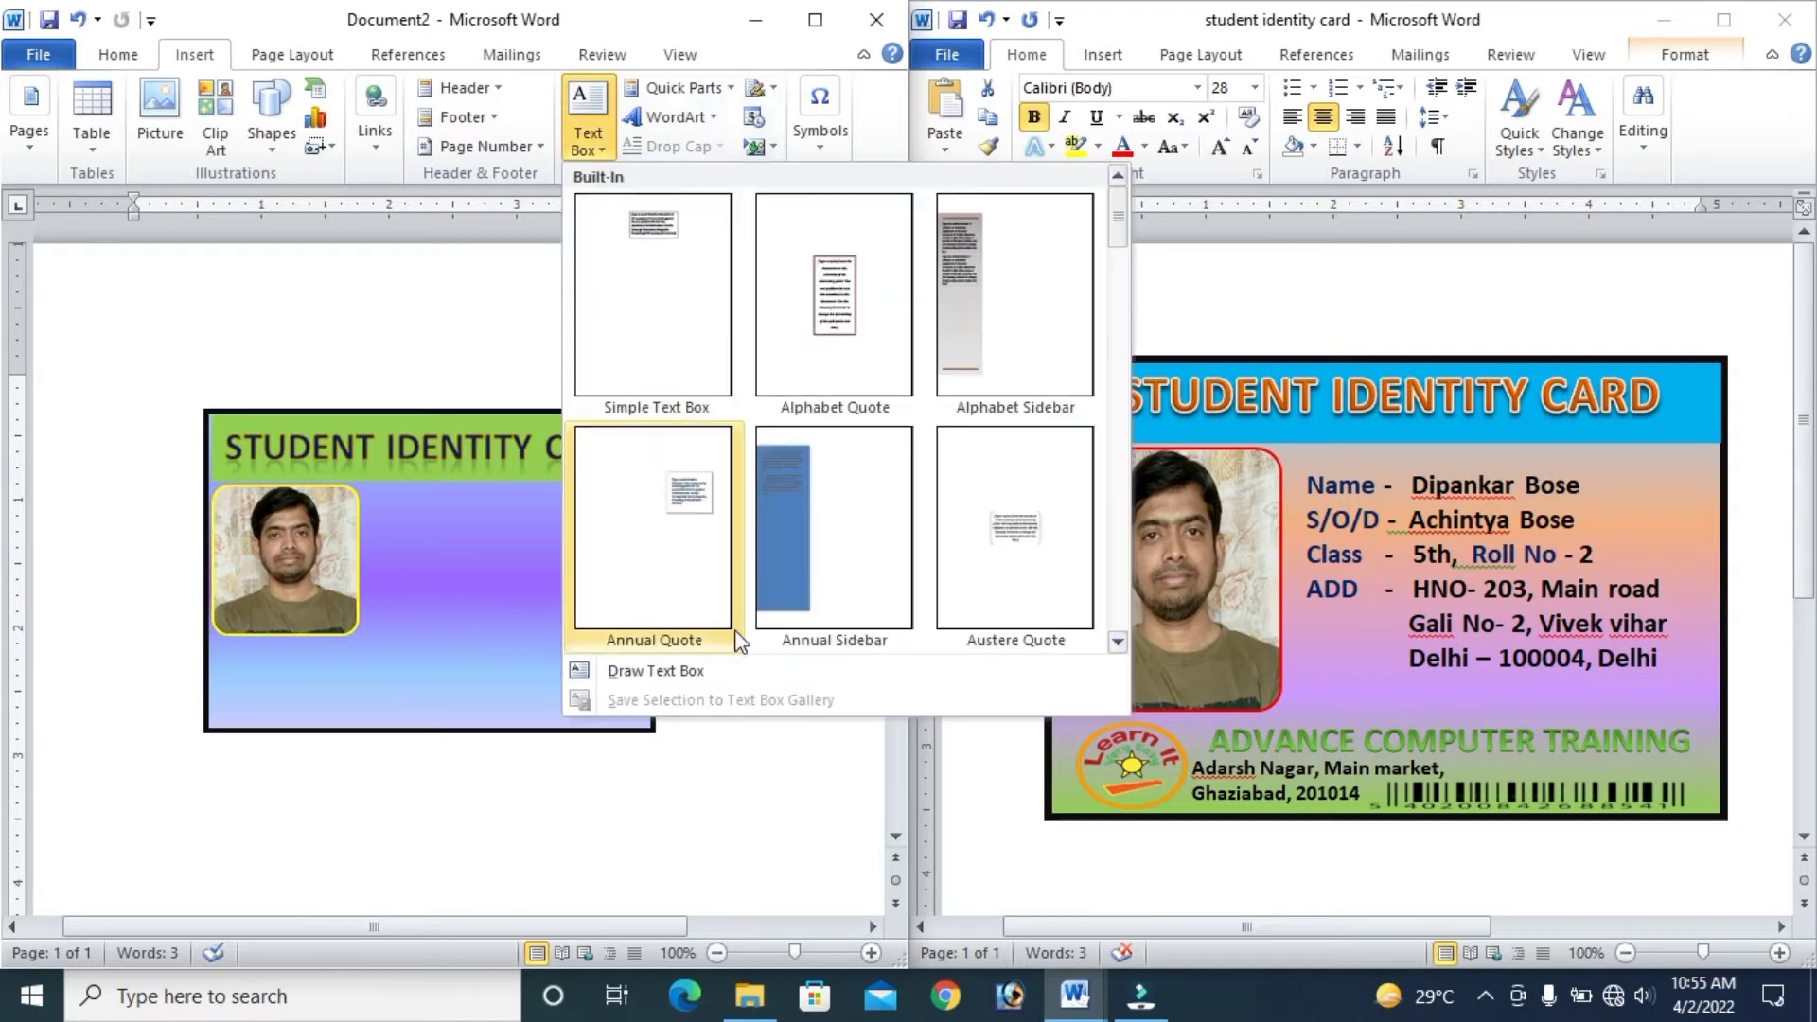
click(663, 670)
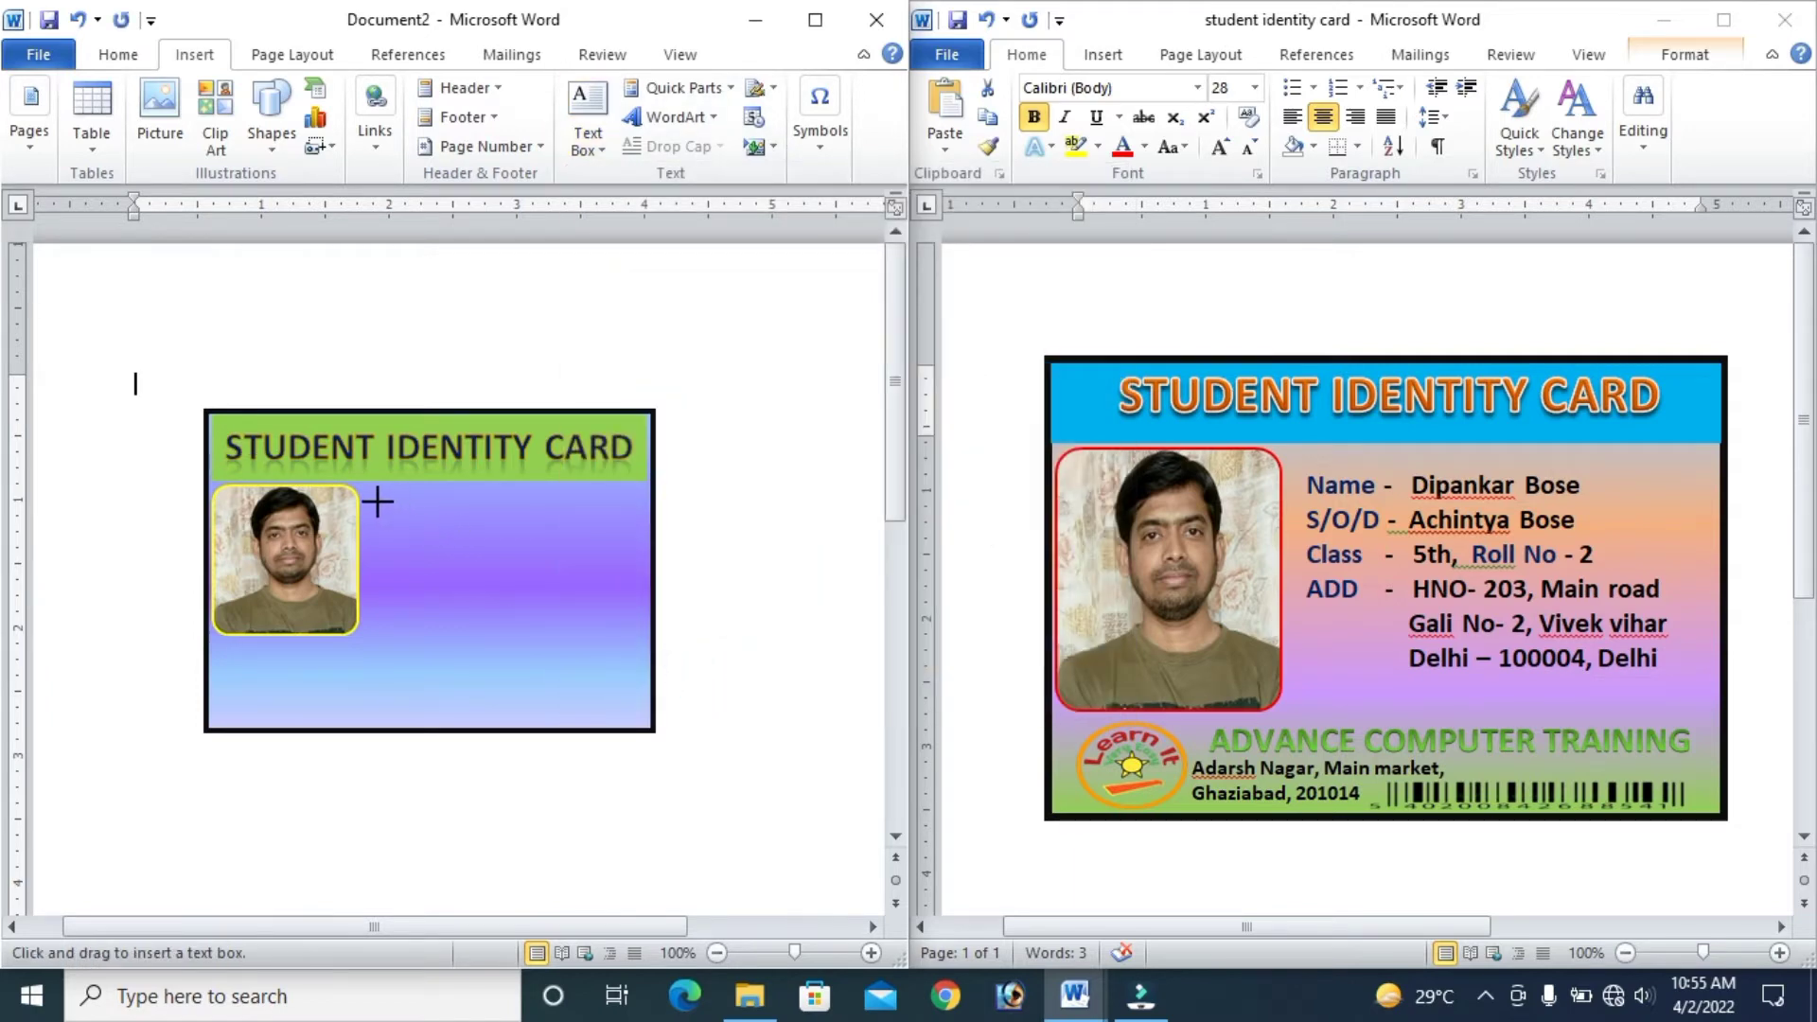
mouse_move(377, 501)
mouse_down()
mouse_move(612, 653)
mouse_move(635, 647)
mouse_up()
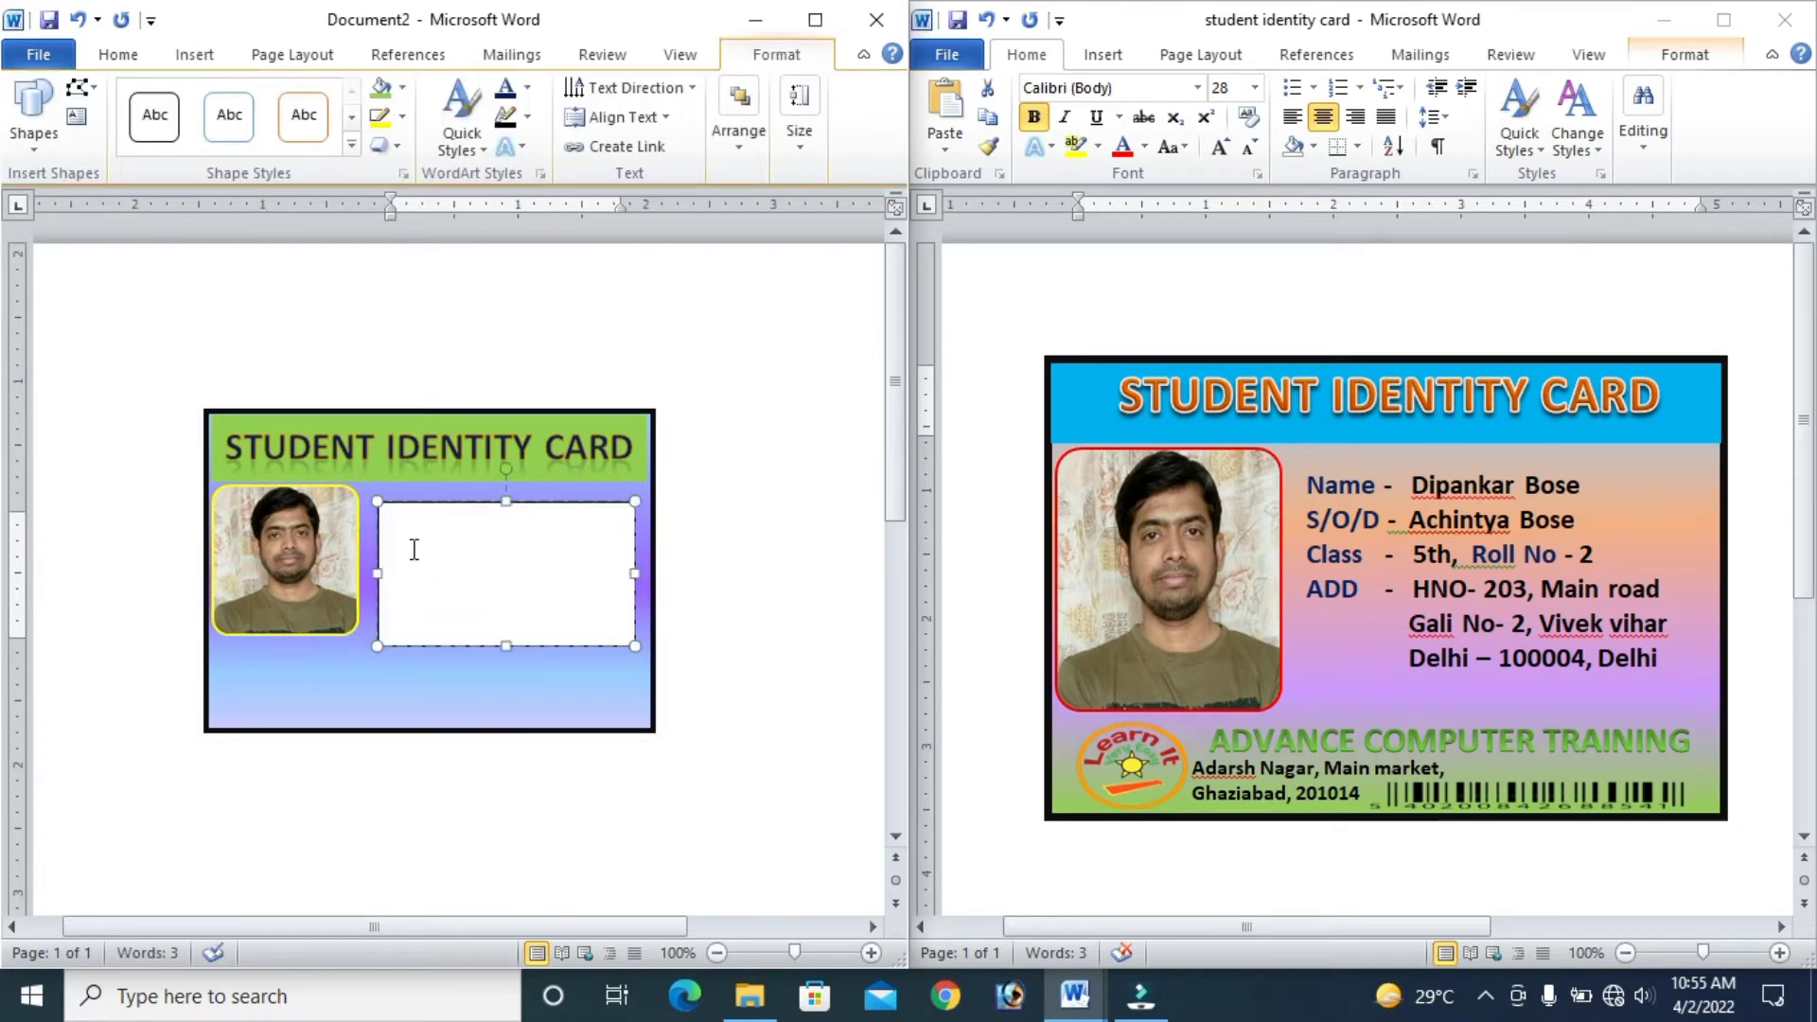
Step: Type the 'Name-' line with the student's name and start the S/O/D line
text(NAME)
key(BackSpace)
key(BackSpace)
key(BackSpace)
text(ame)
text(-)
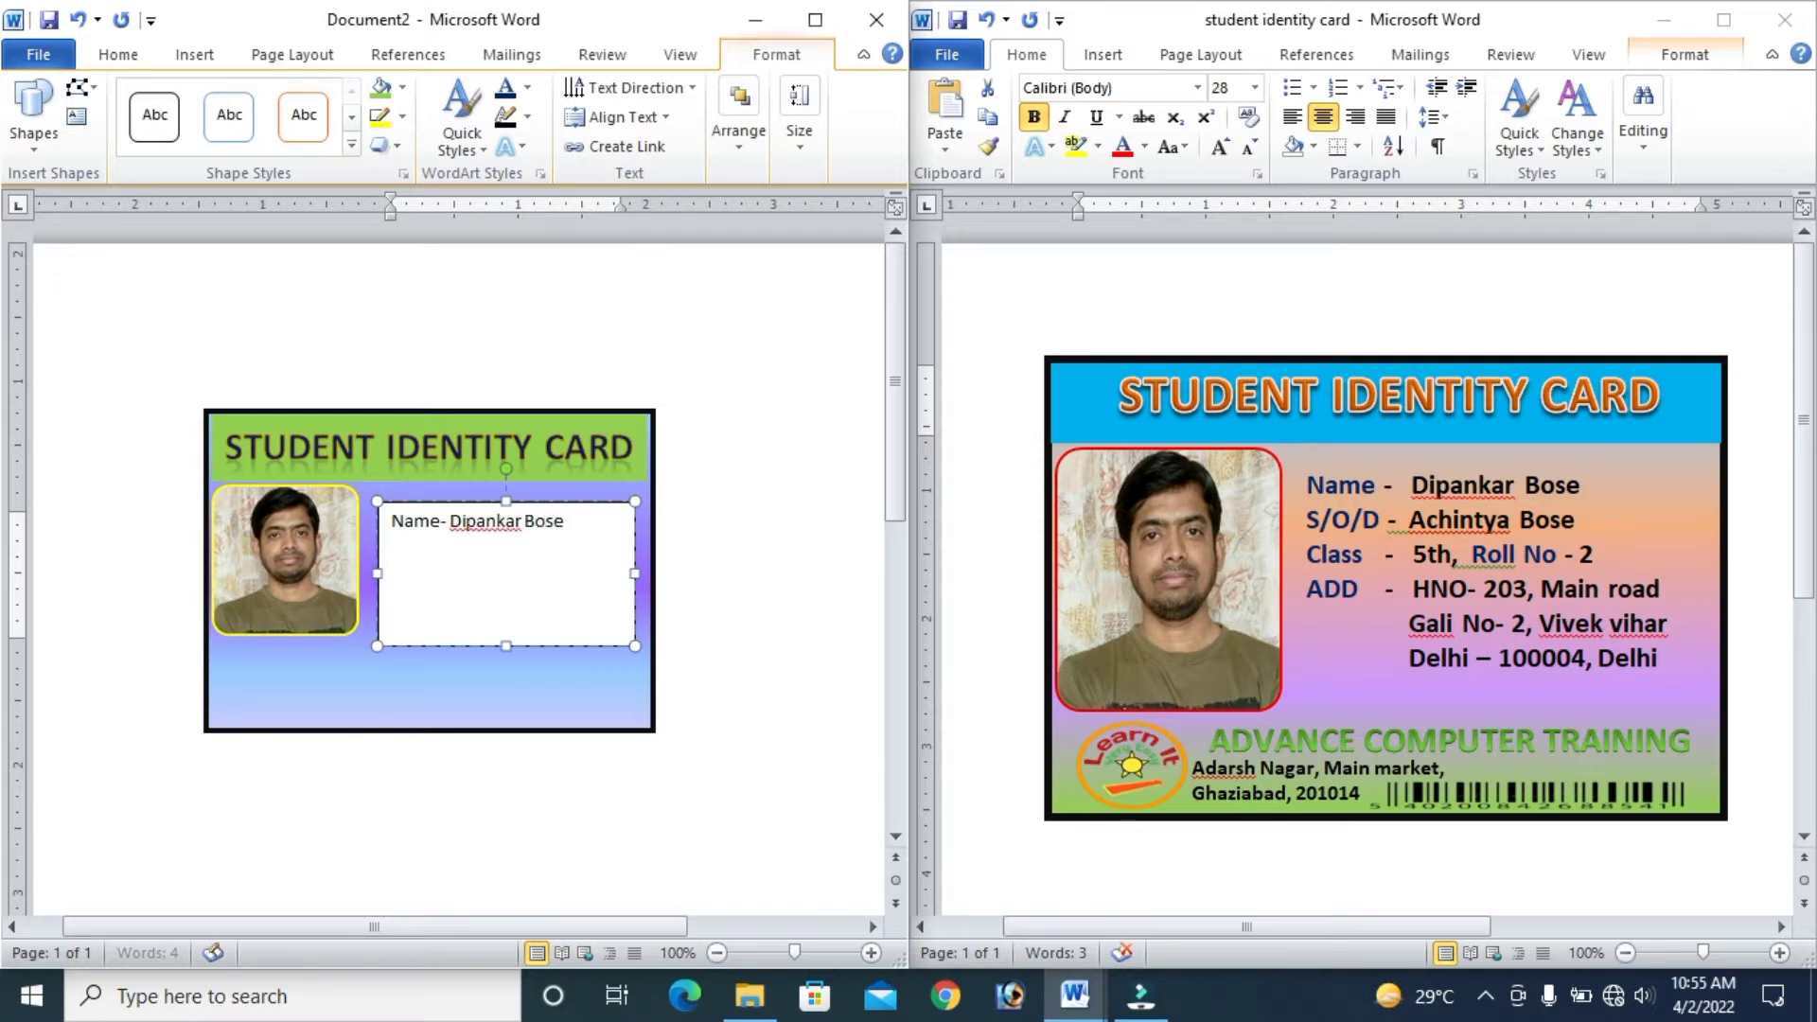
key(Return)
text(s)
key(BackSpace)
key(BackSpace)
key(BackSpace)
key(Return)
text(/)
text(s)
key(BackSpace)
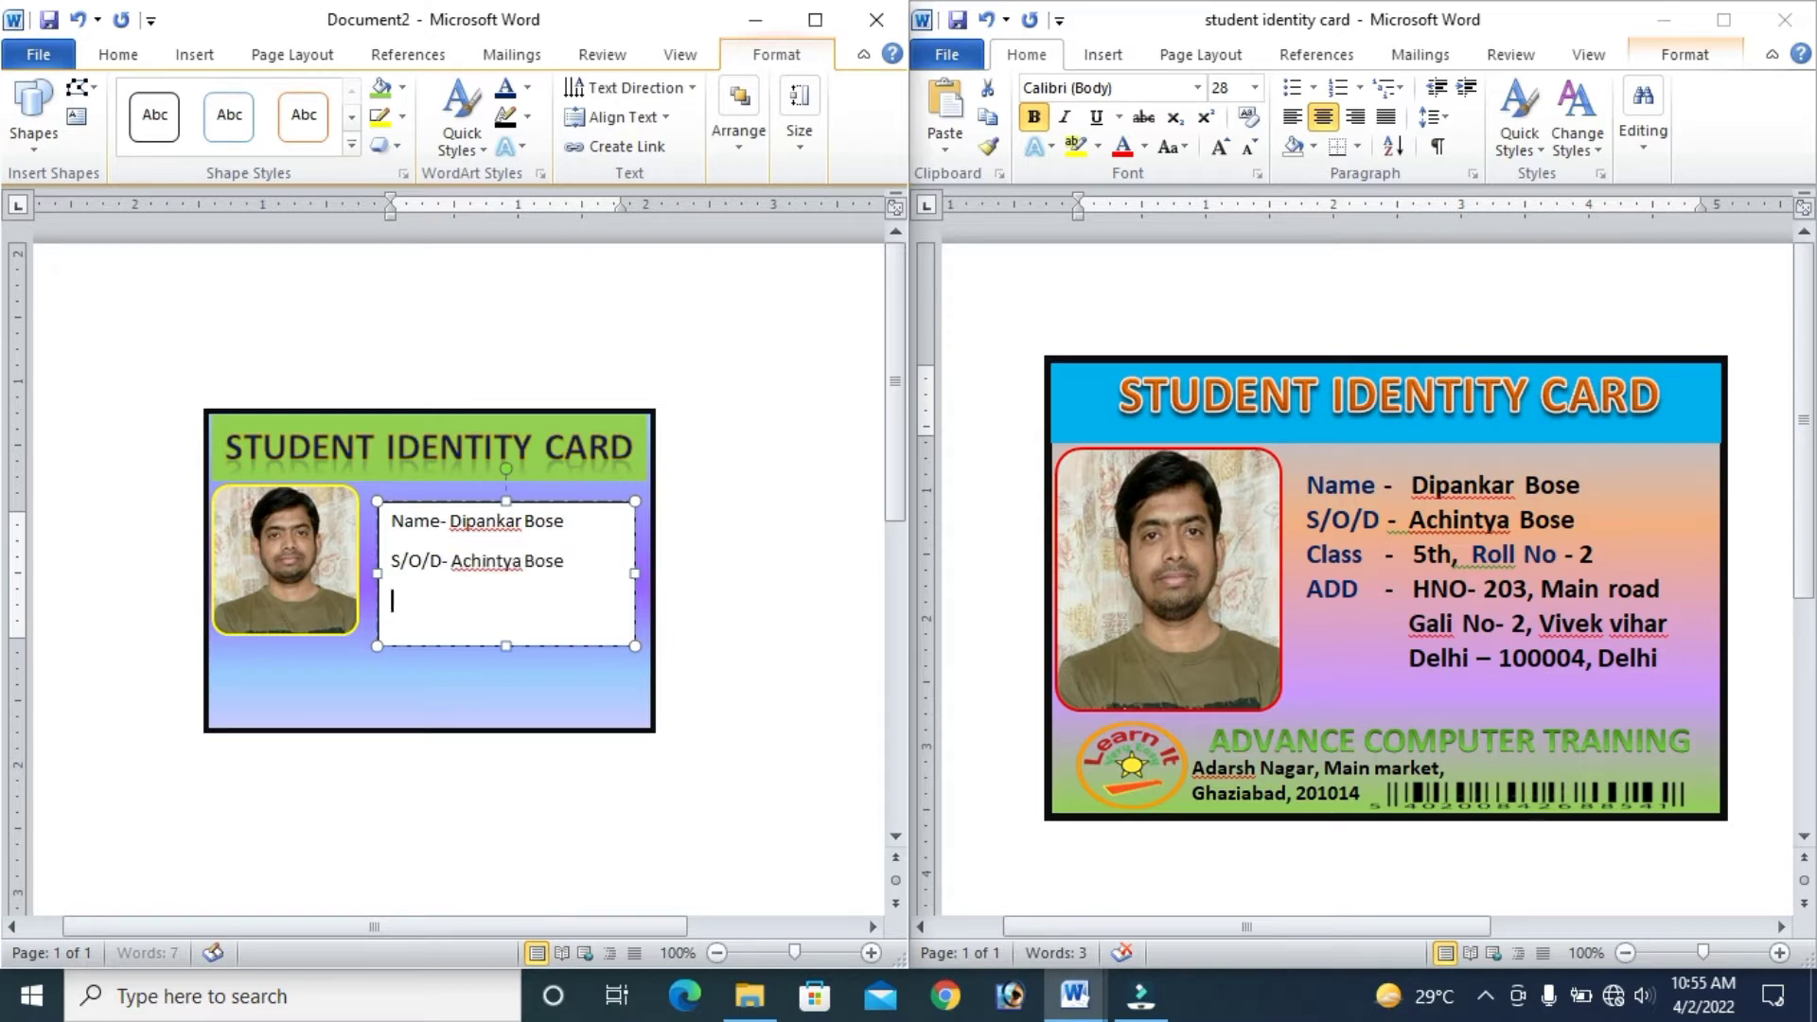
Step: Add the parent's name, the 'Class - 5th, Roll No- 2' line and an 'Add-' label
text(Class)
text( -)
text(th, )
text(ro)
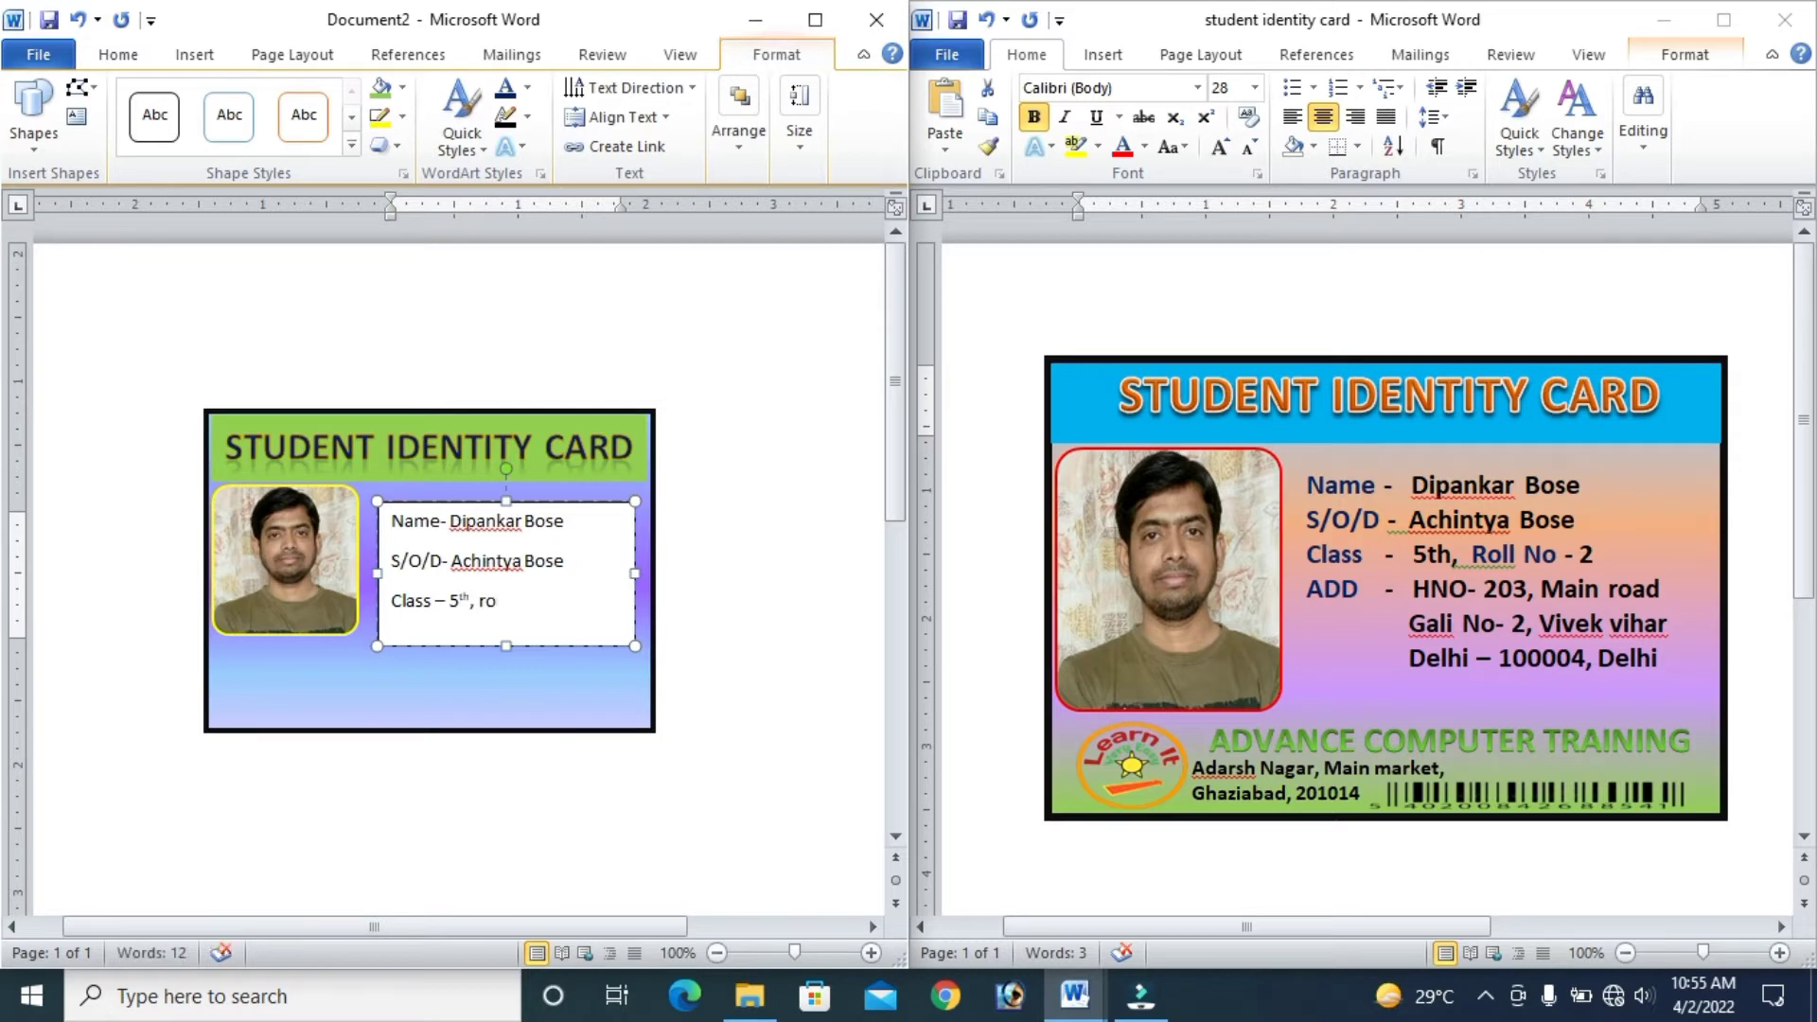
key(BackSpace)
key(BackSpace)
key(BackSpace)
key(BackSpace)
text(5th,)
text(  r)
key(BackSpace)
key(BackSpace)
text(2 )
text(Add)
Step: Stretch the text box and type the student's address over three lines after 'Add-'
drag(506, 646, 508, 680)
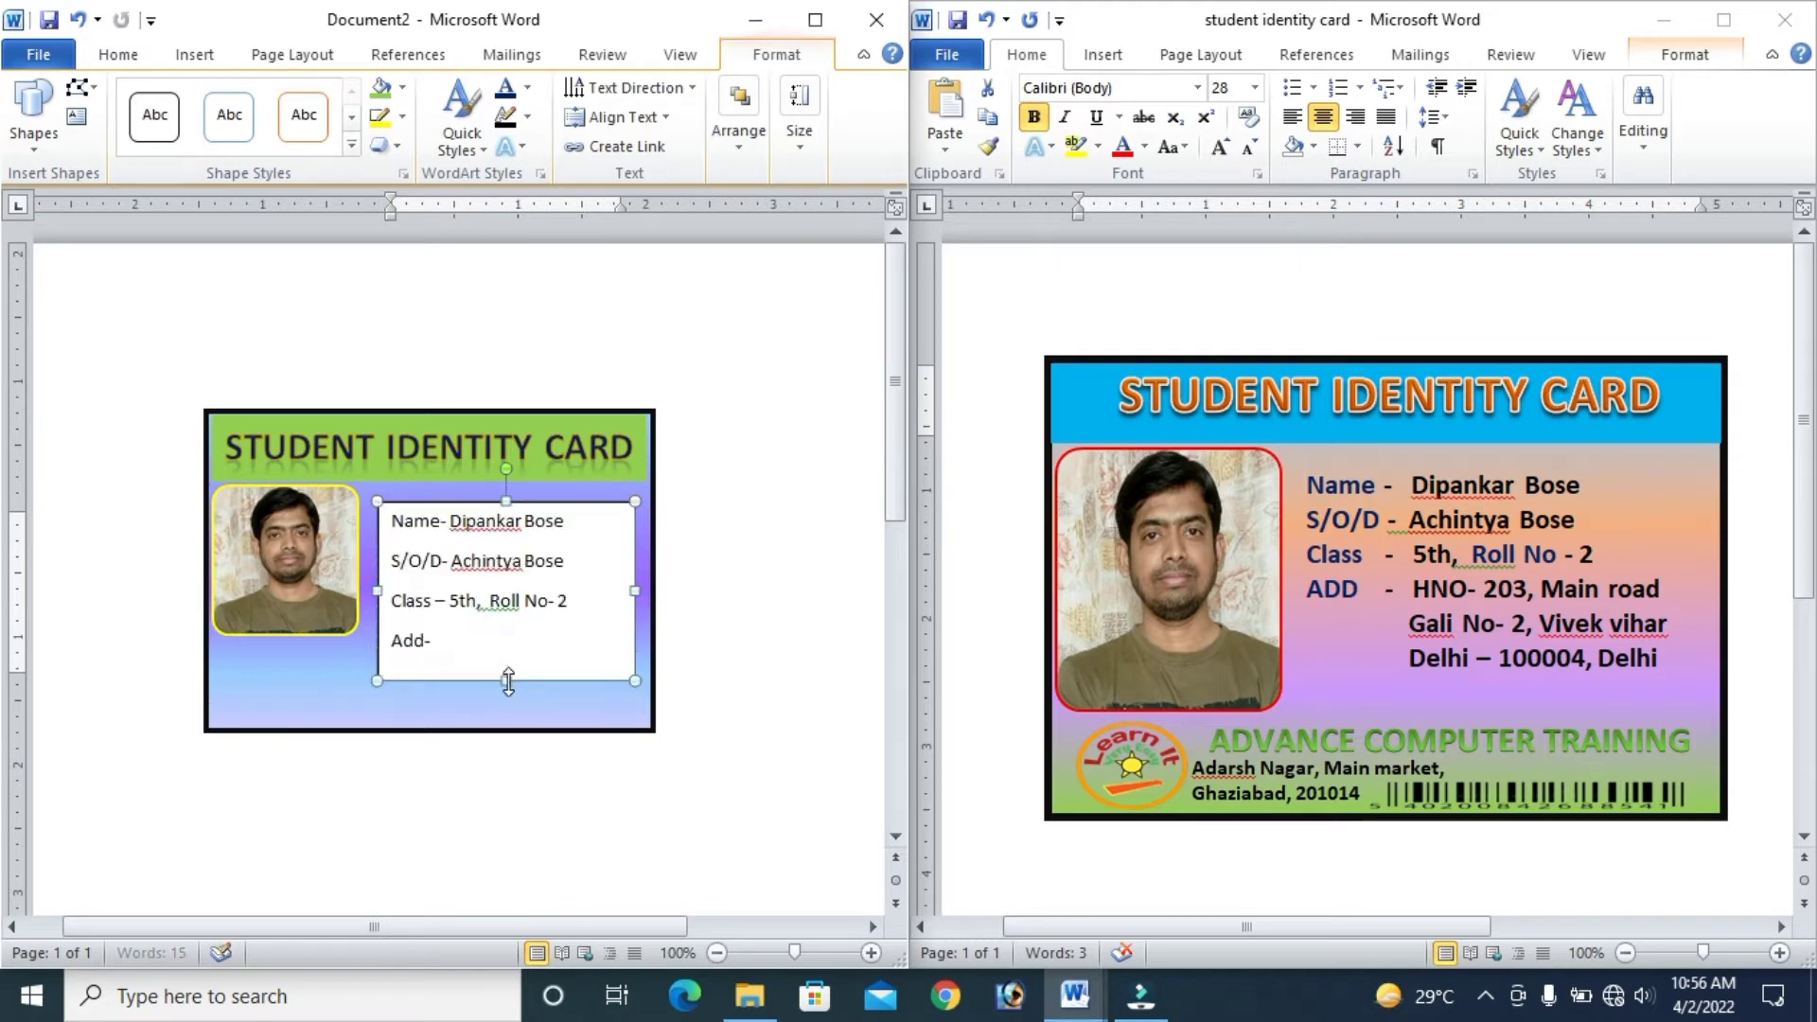
click(492, 640)
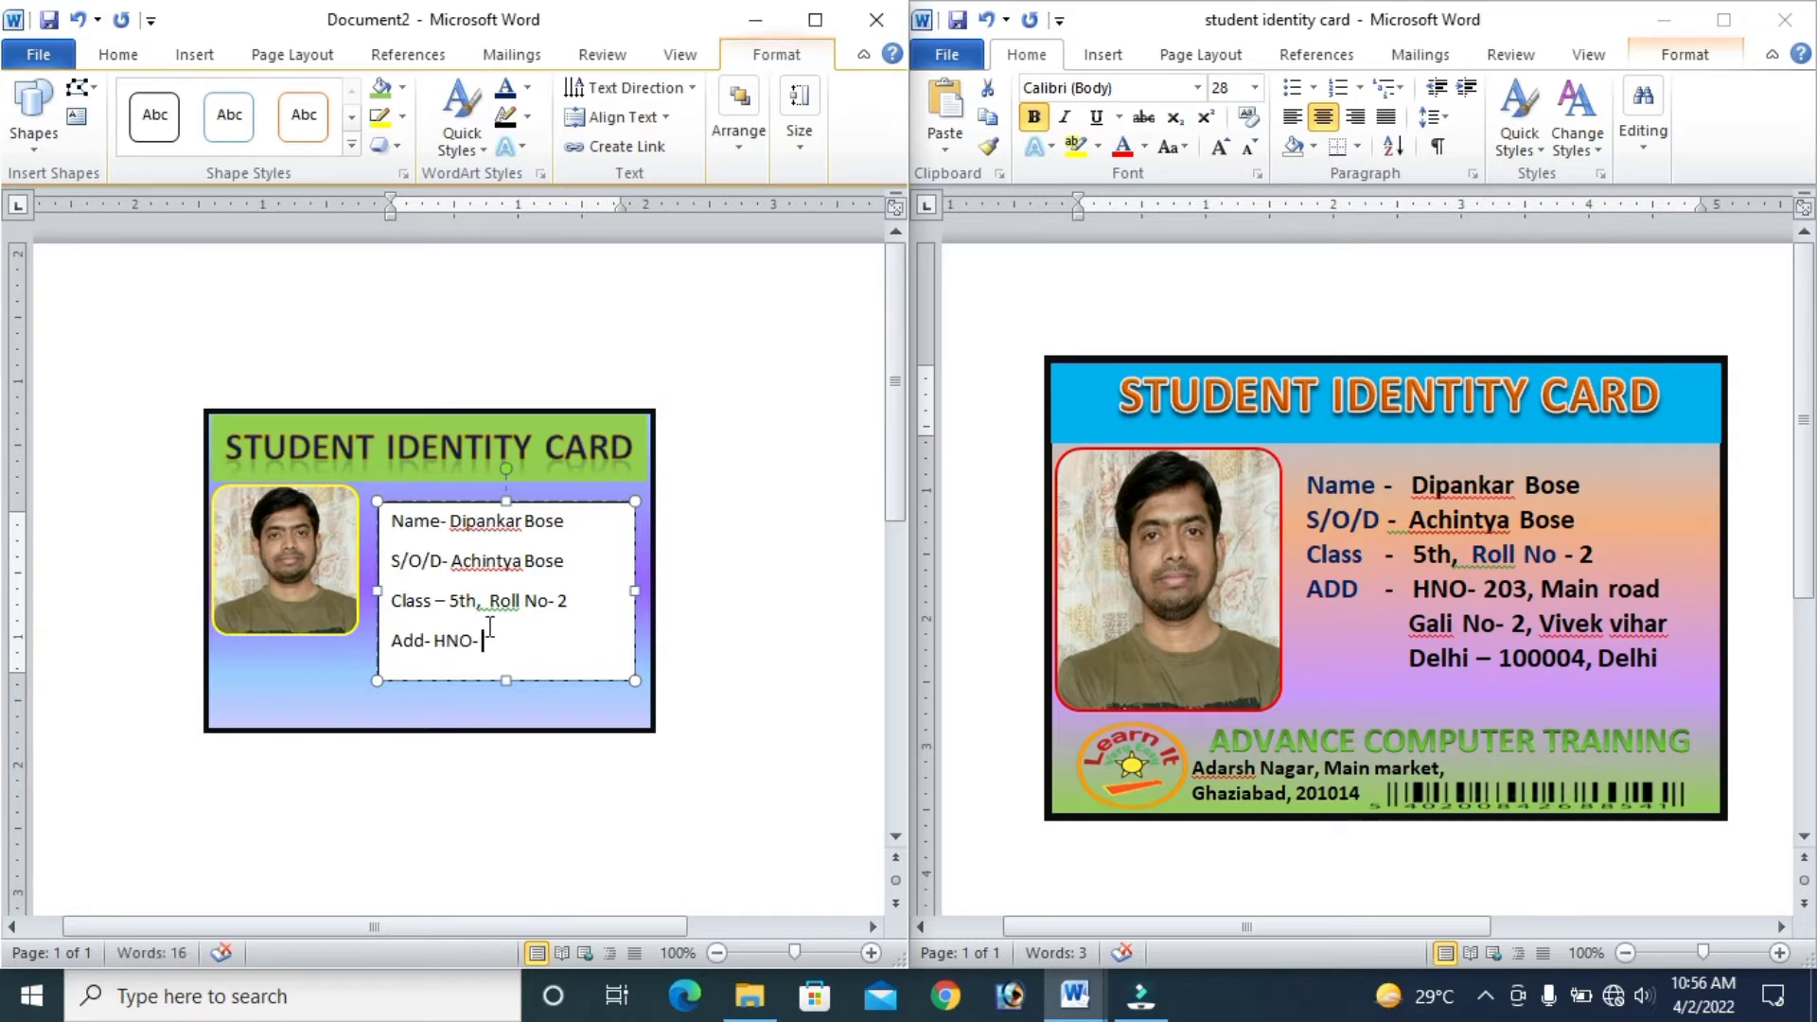
drag(505, 681, 506, 752)
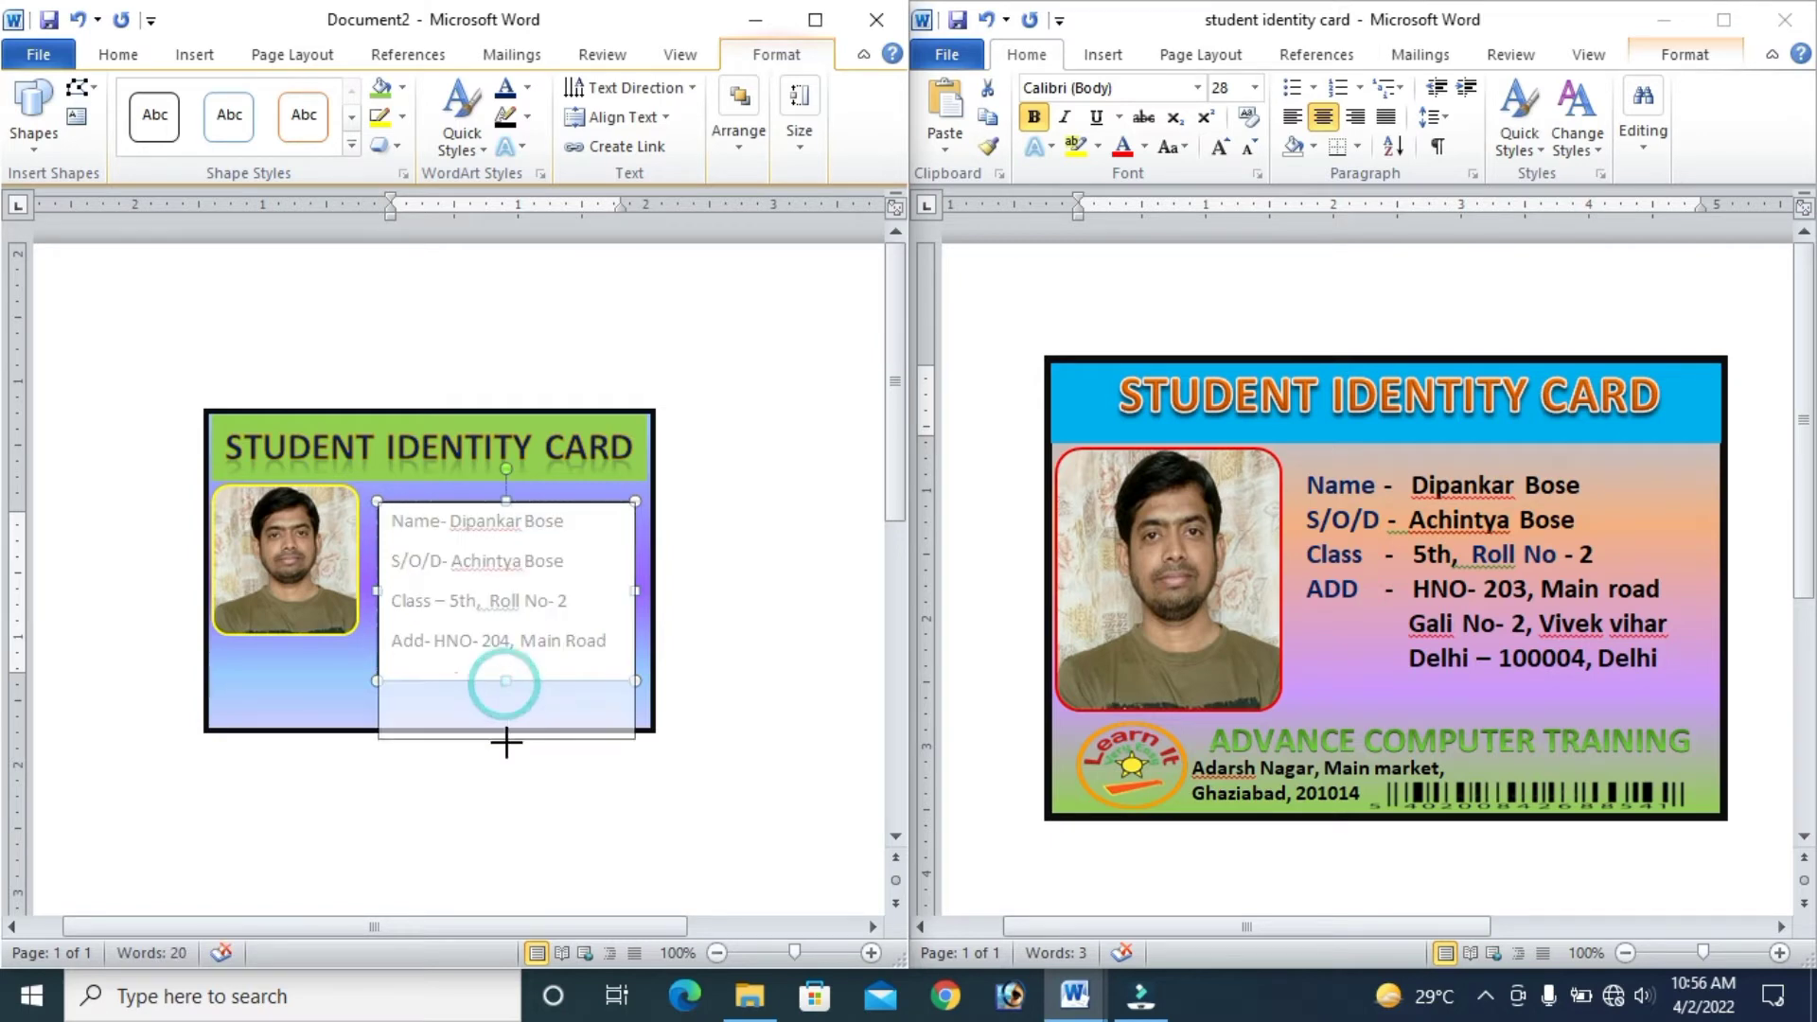
click(488, 677)
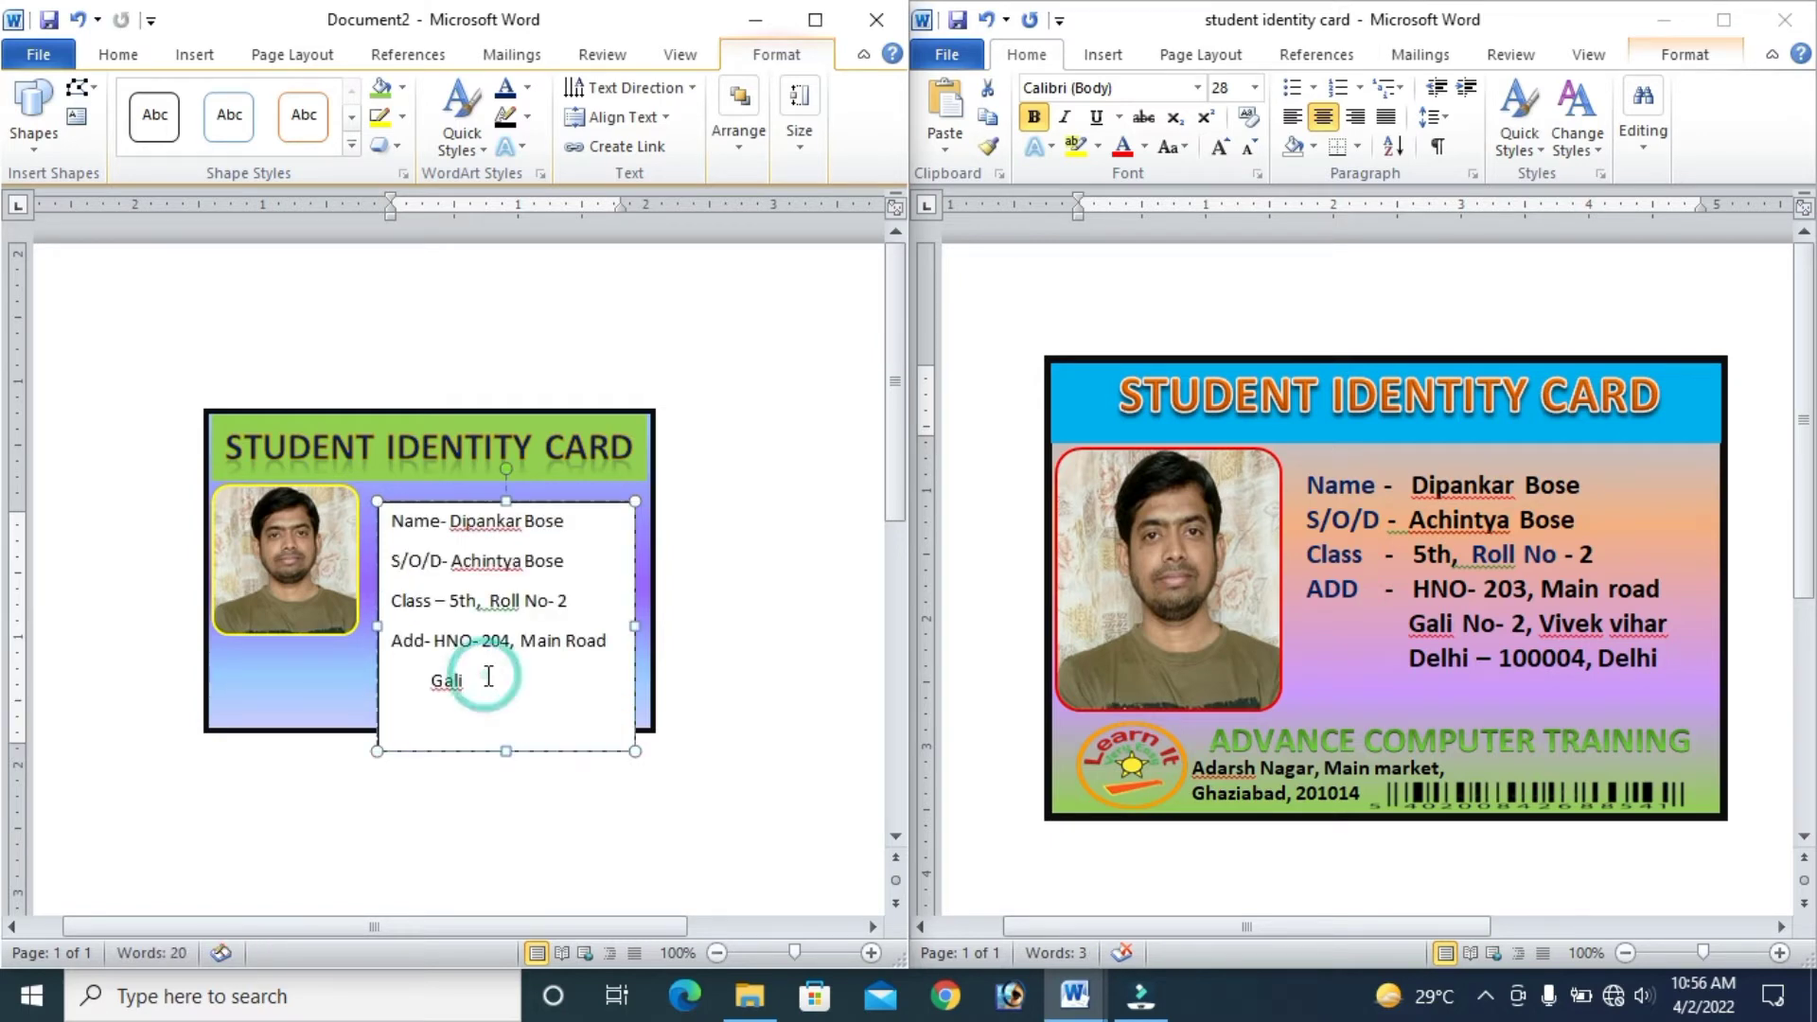
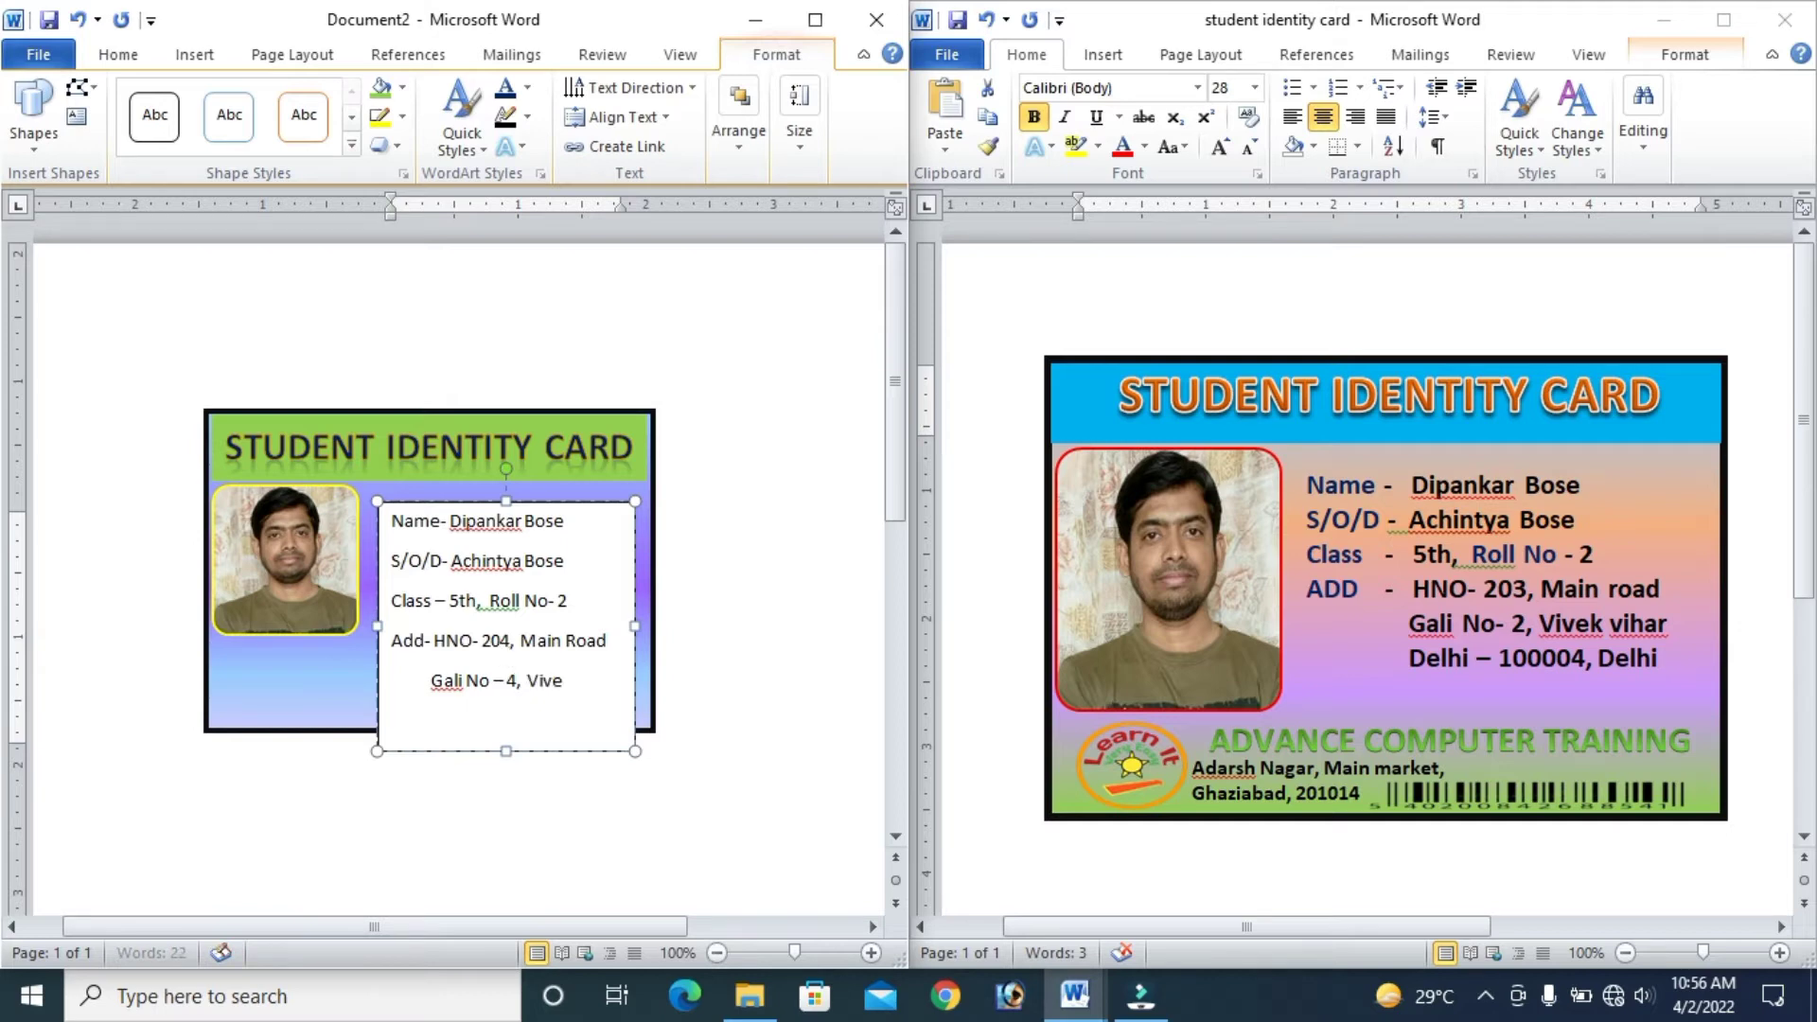
key(Return)
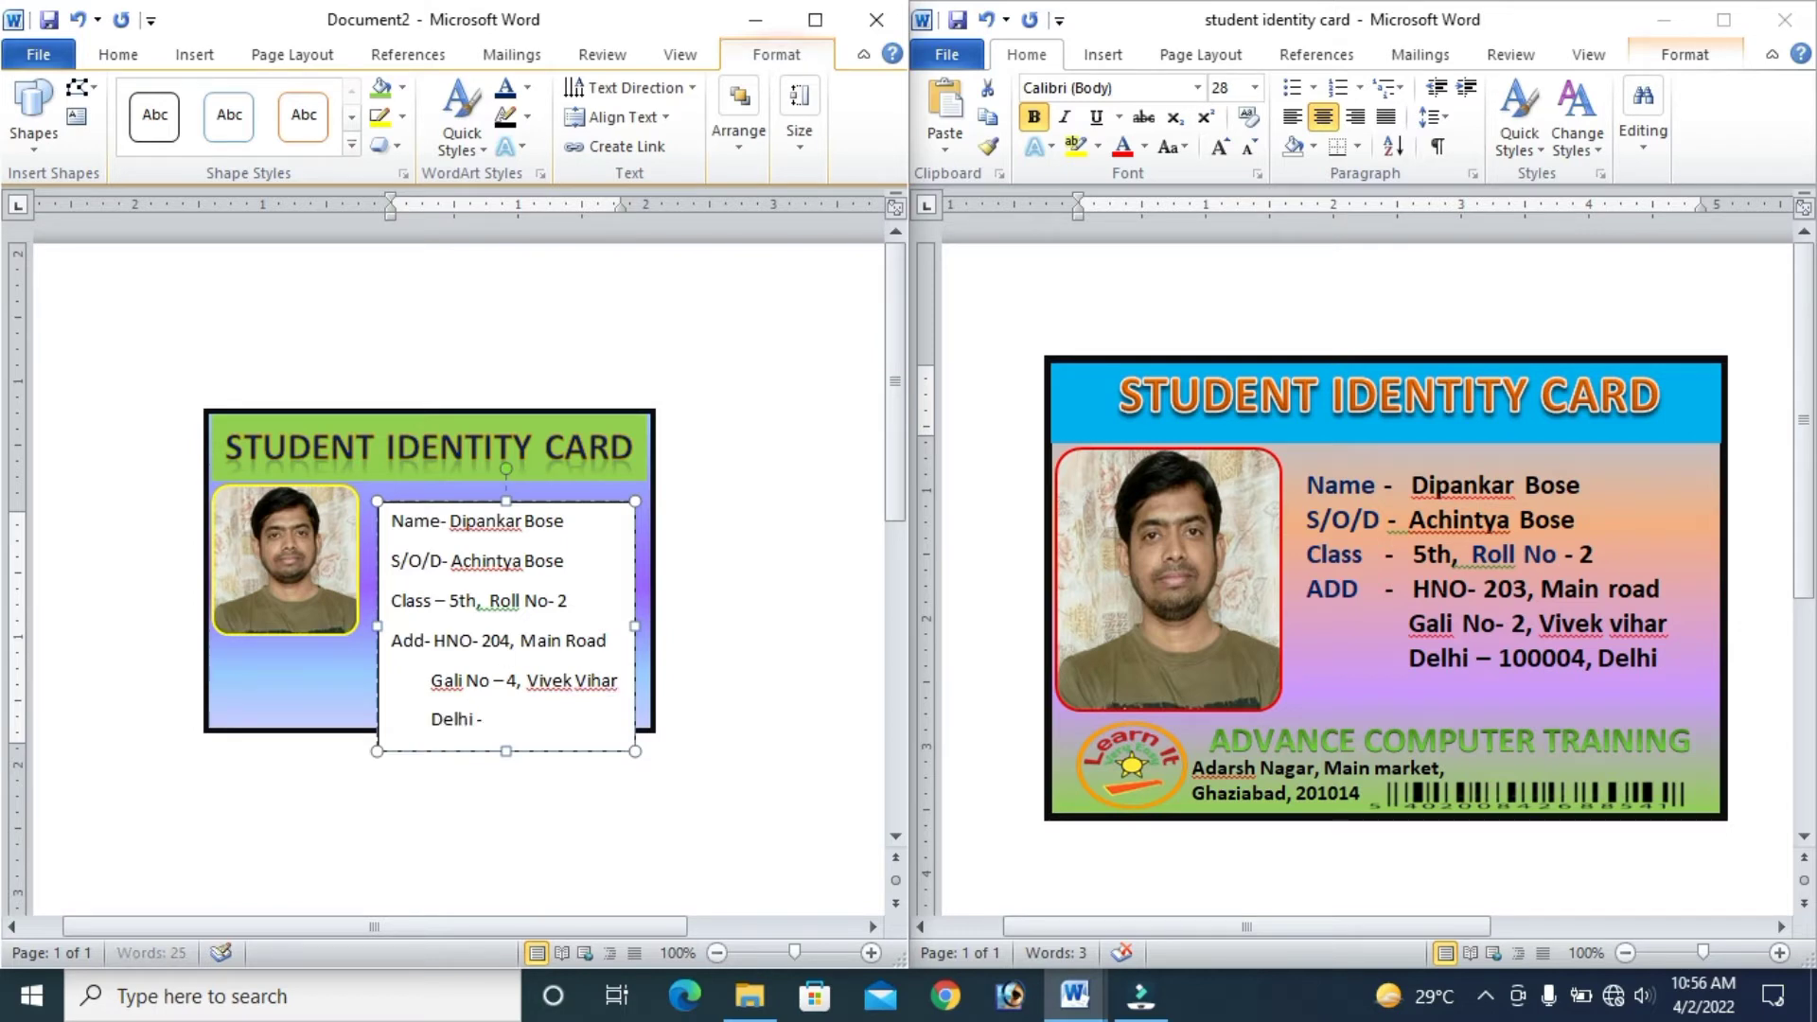
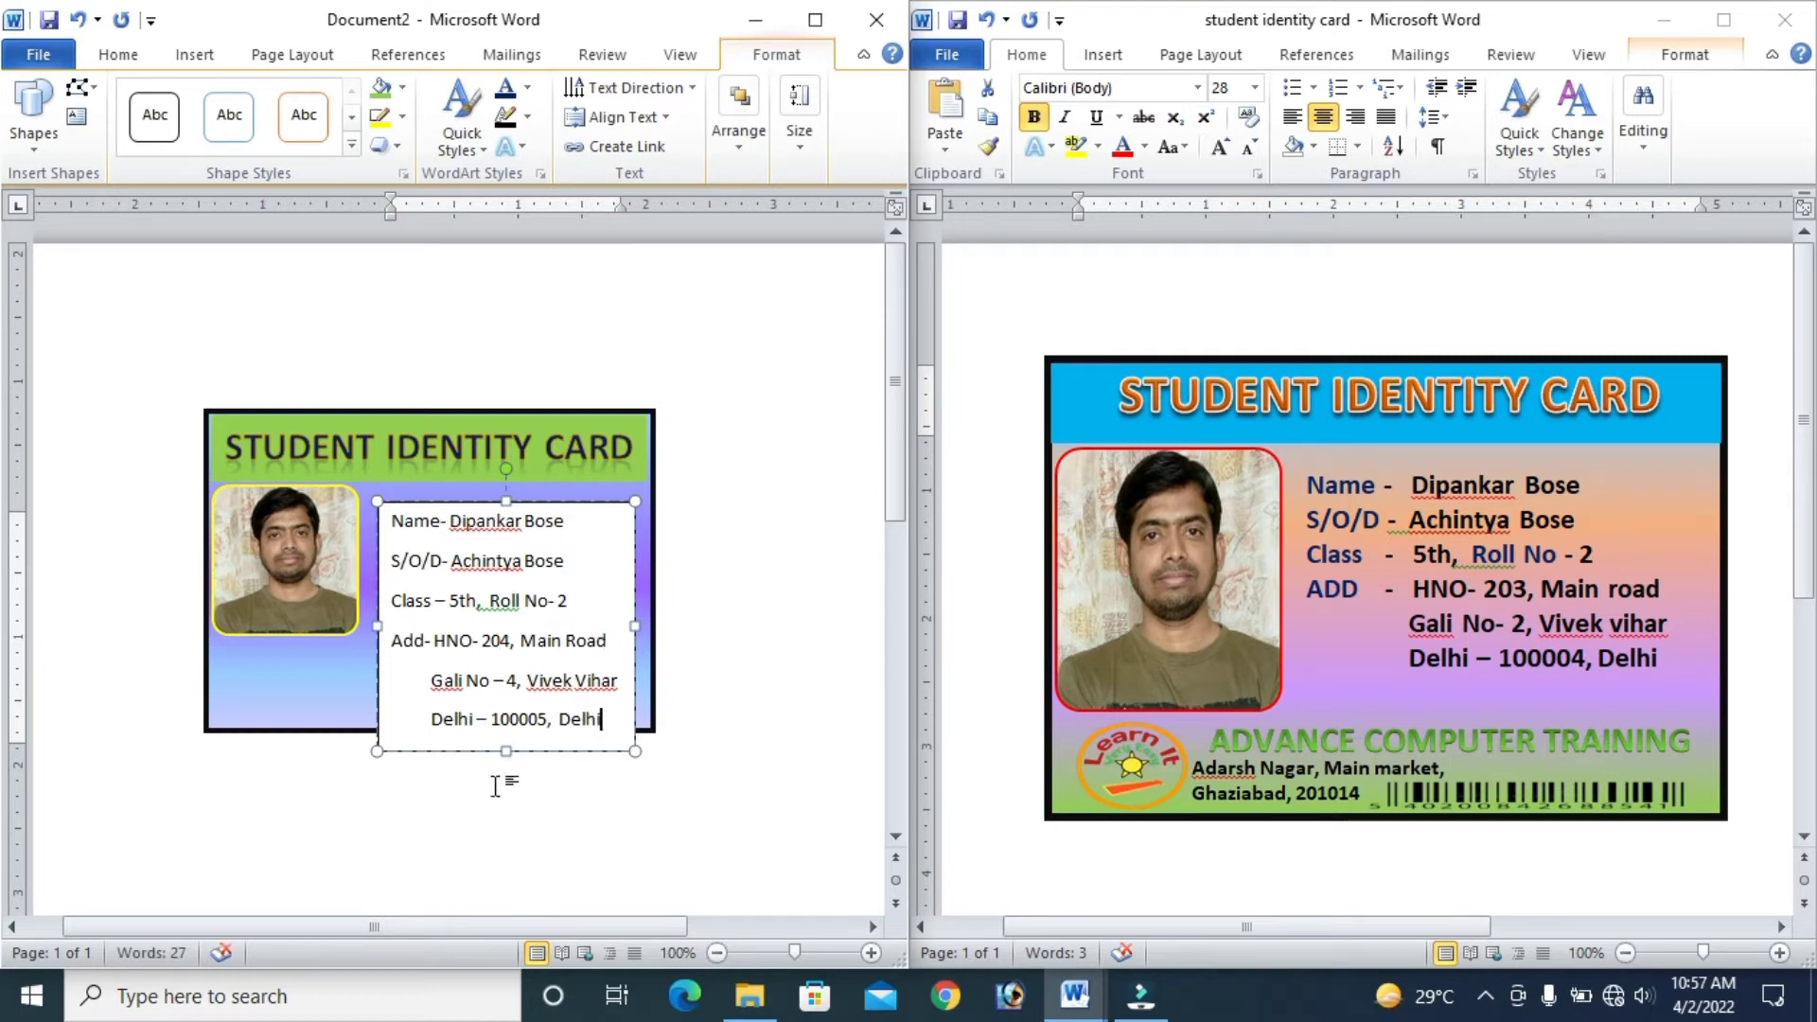
Step: Set the details text to 0 pt spacing after paragraphs and shorten the text box to fit
drag(604, 720, 524, 520)
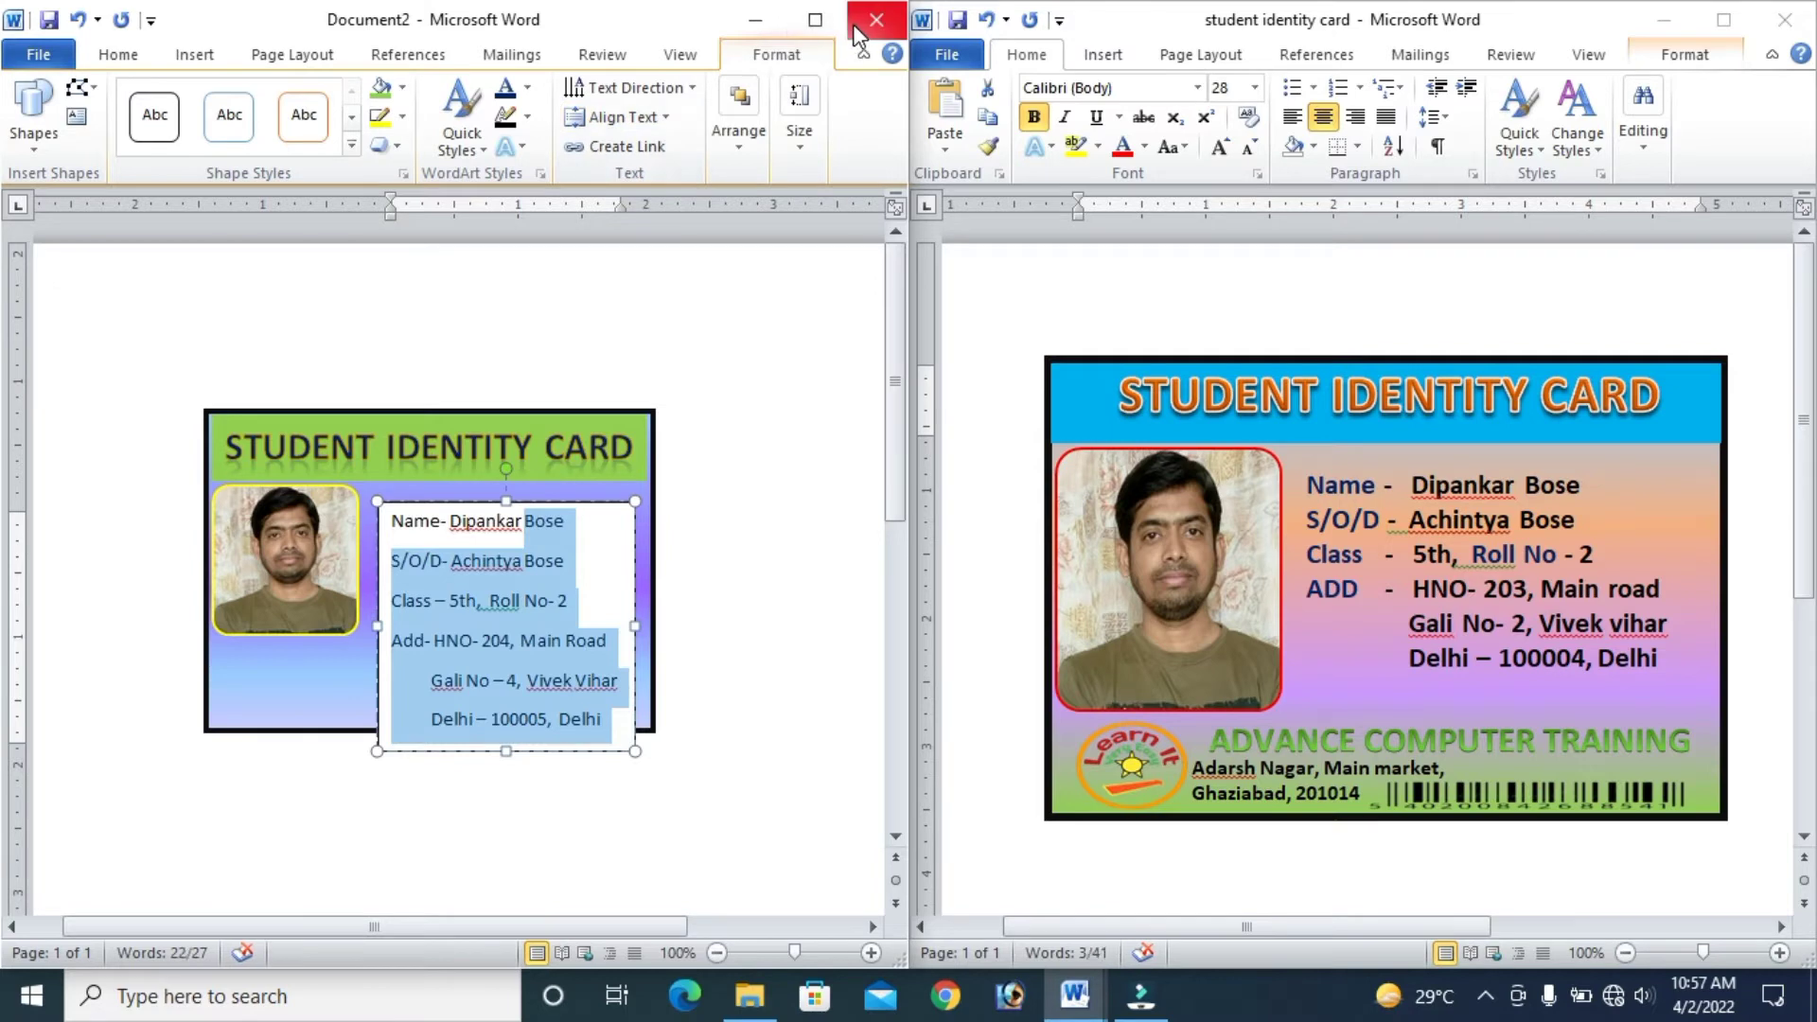
click(815, 20)
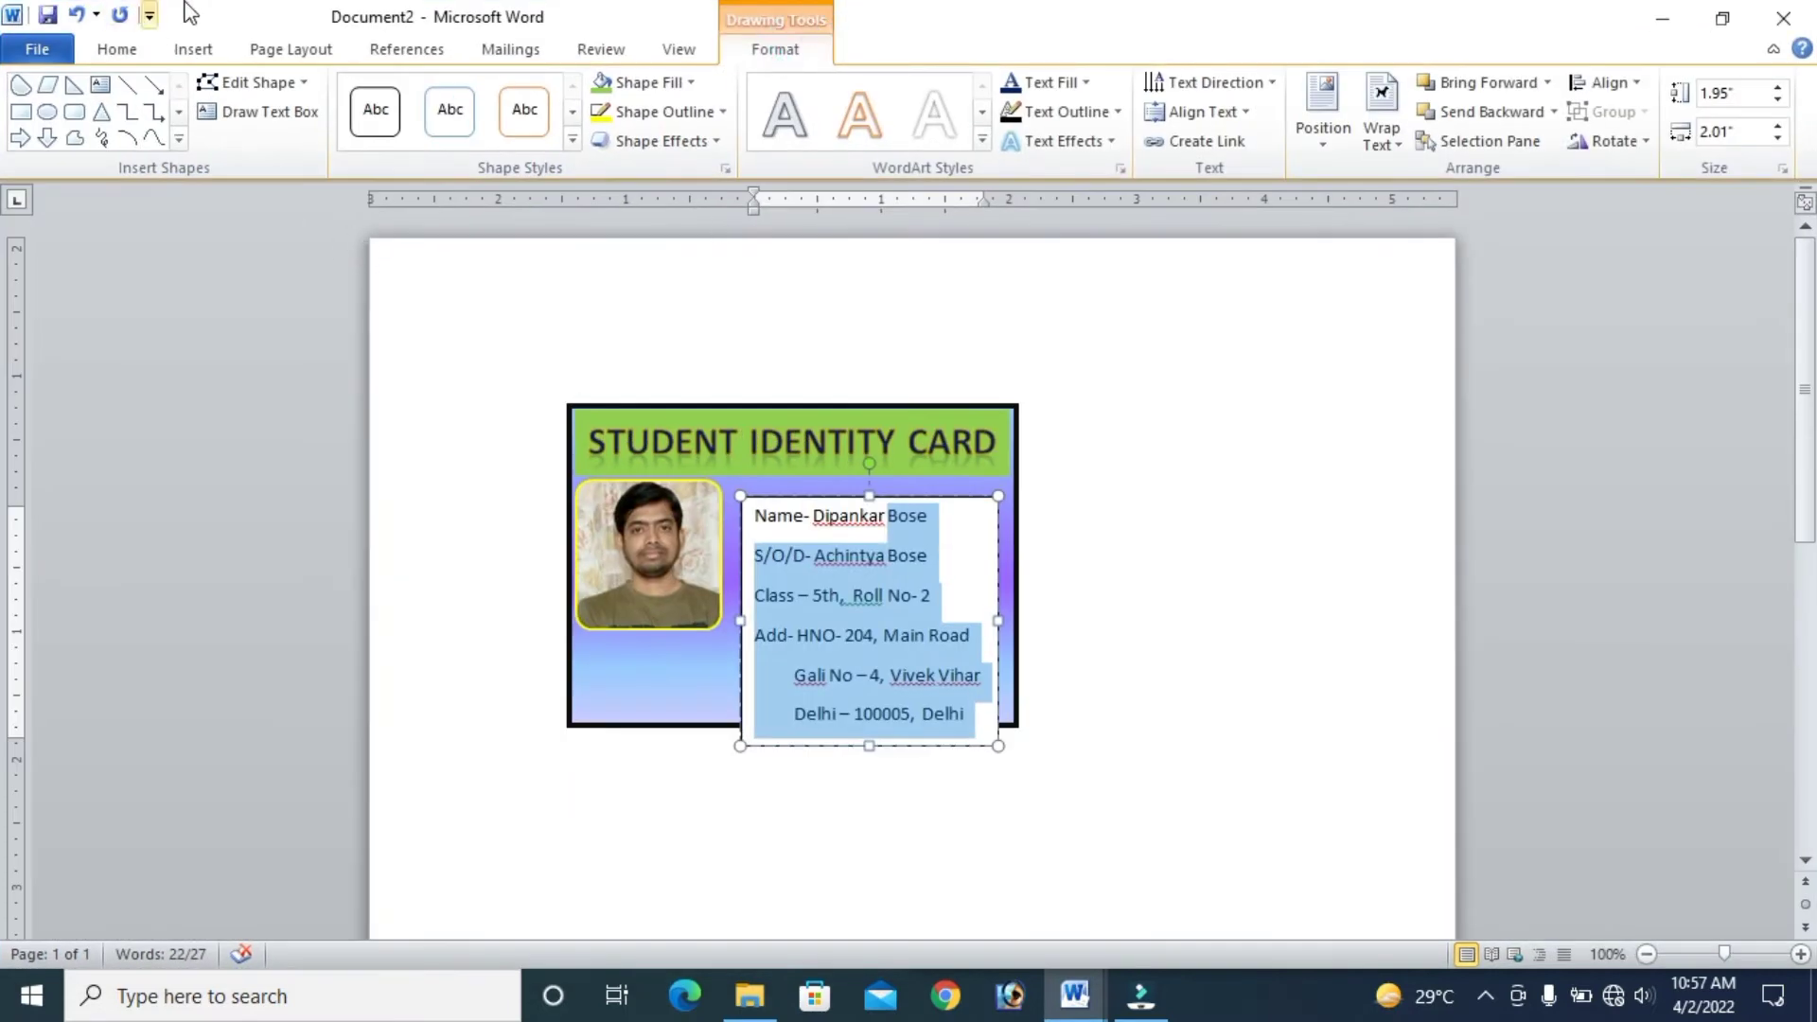
click(118, 50)
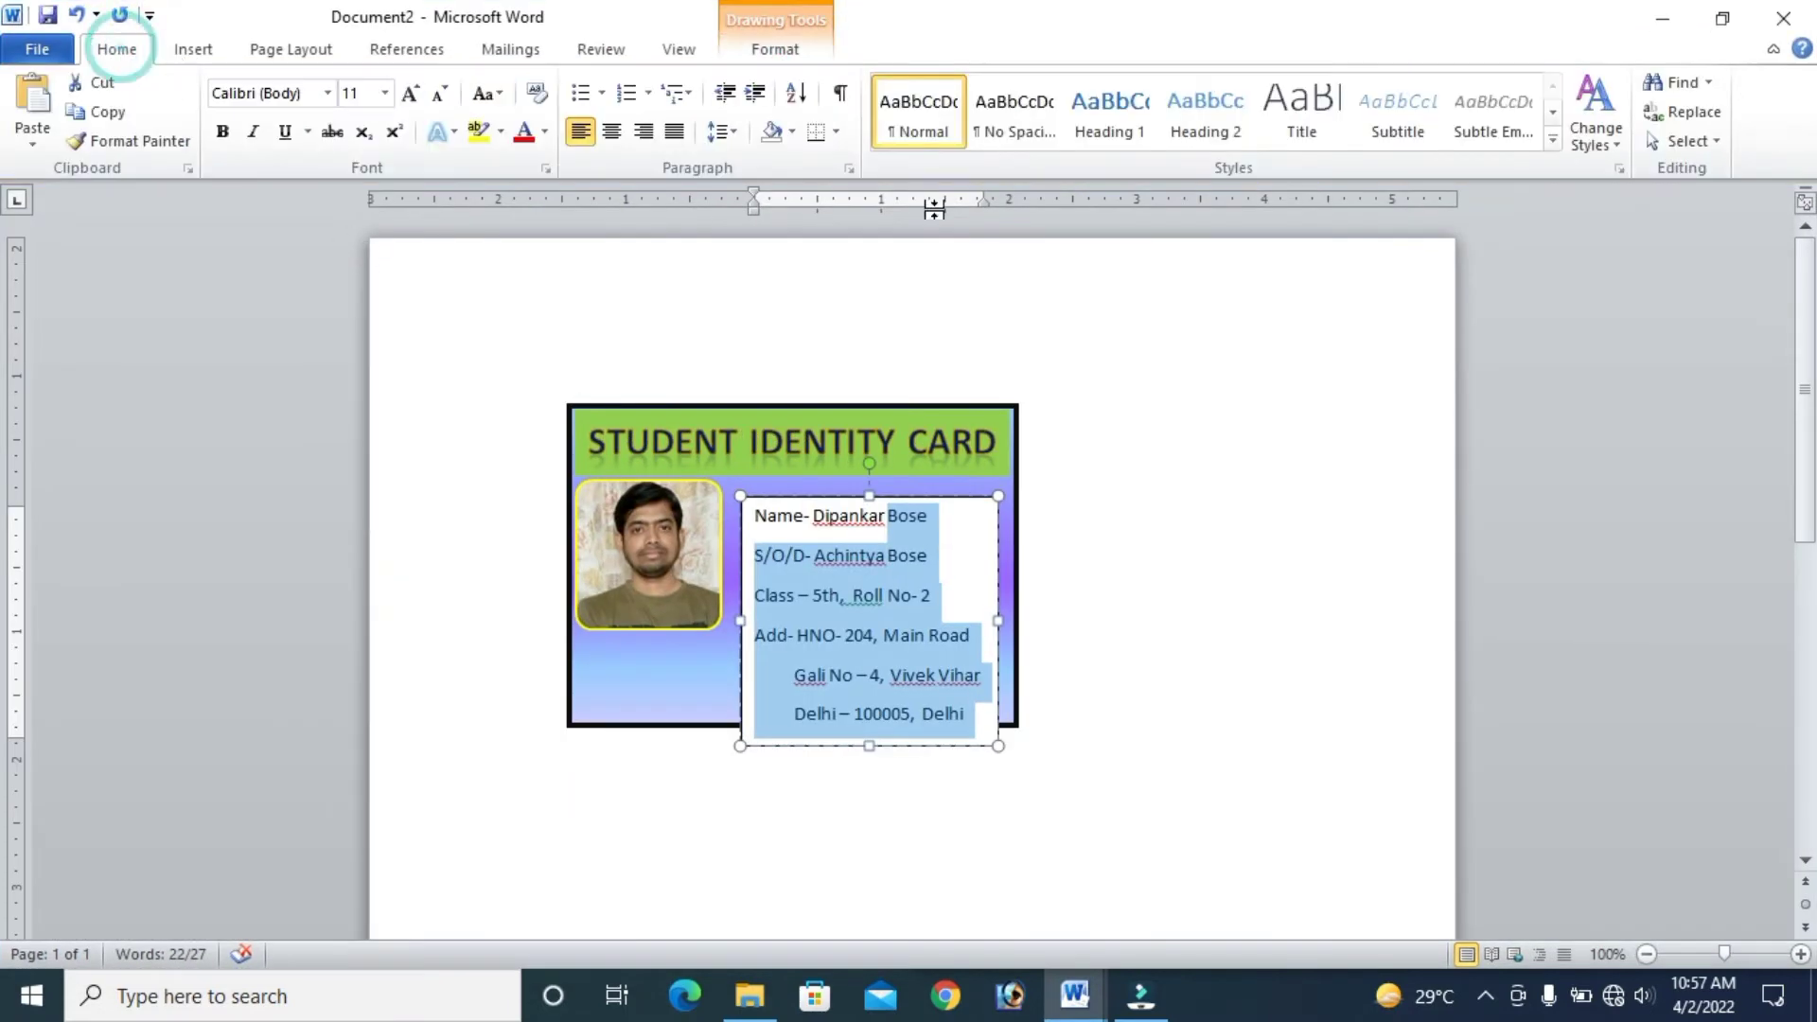
click(723, 132)
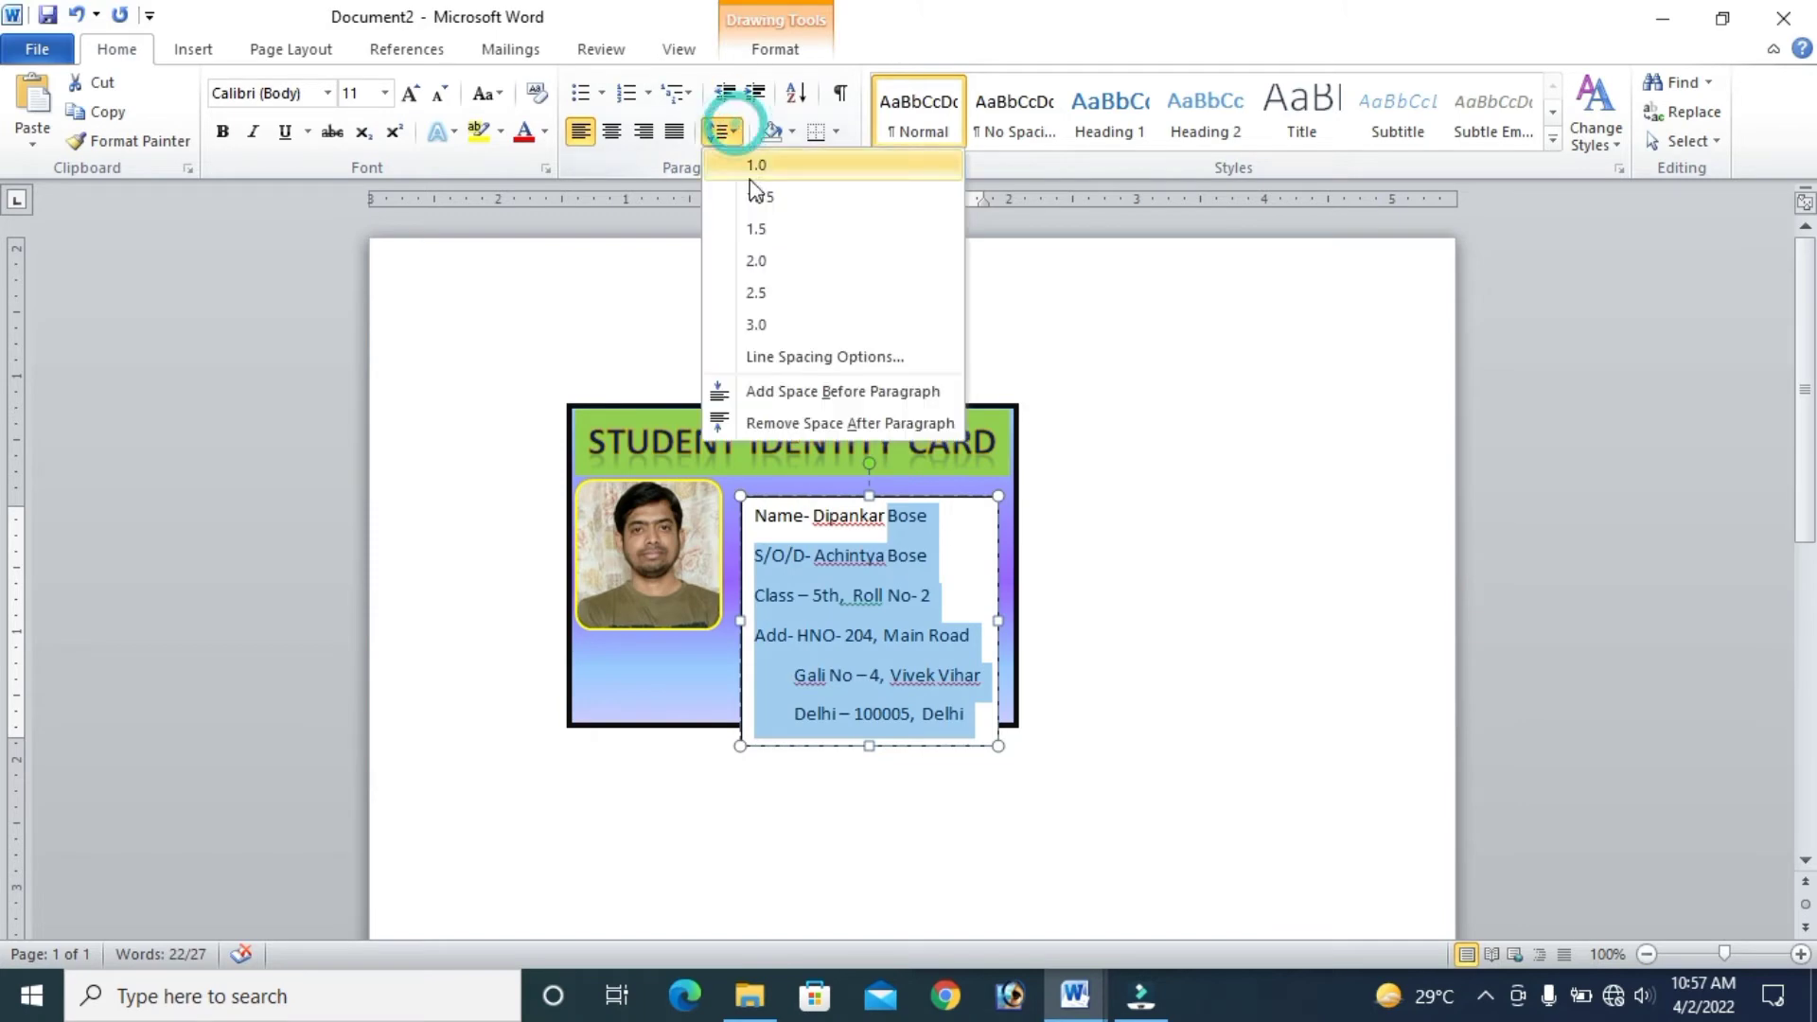
click(795, 357)
click(845, 544)
click(845, 544)
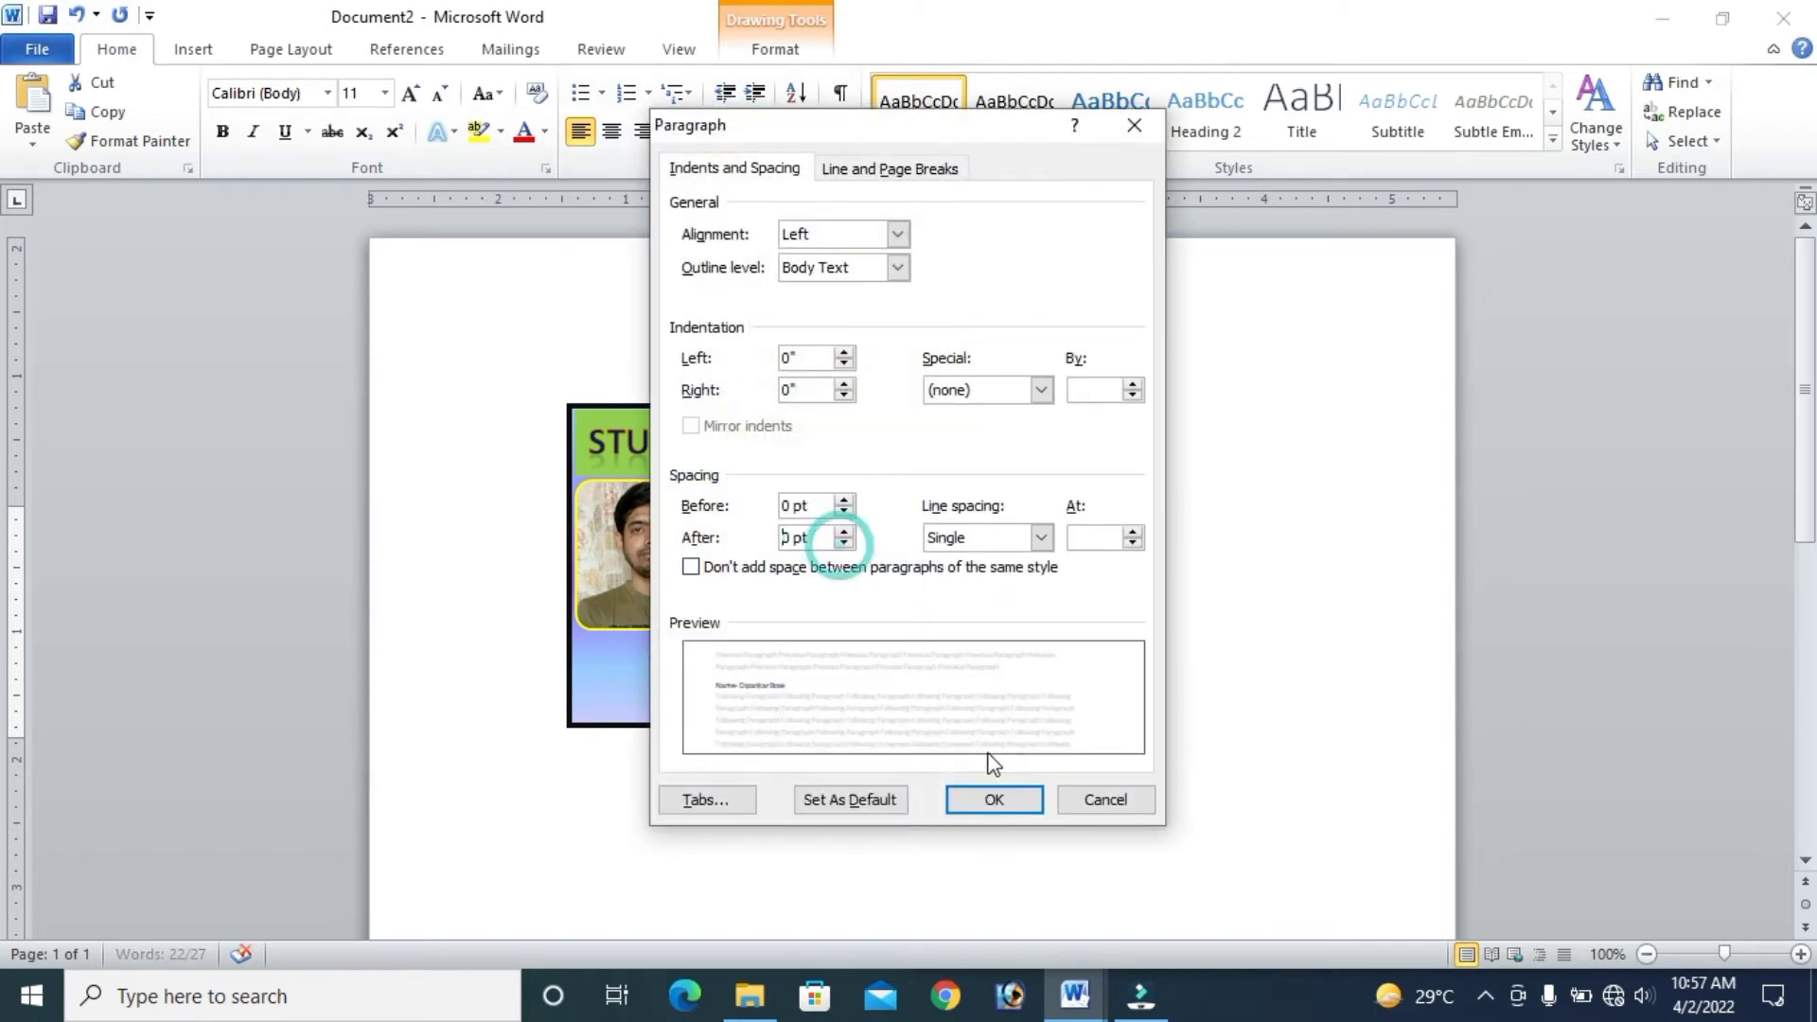
click(996, 802)
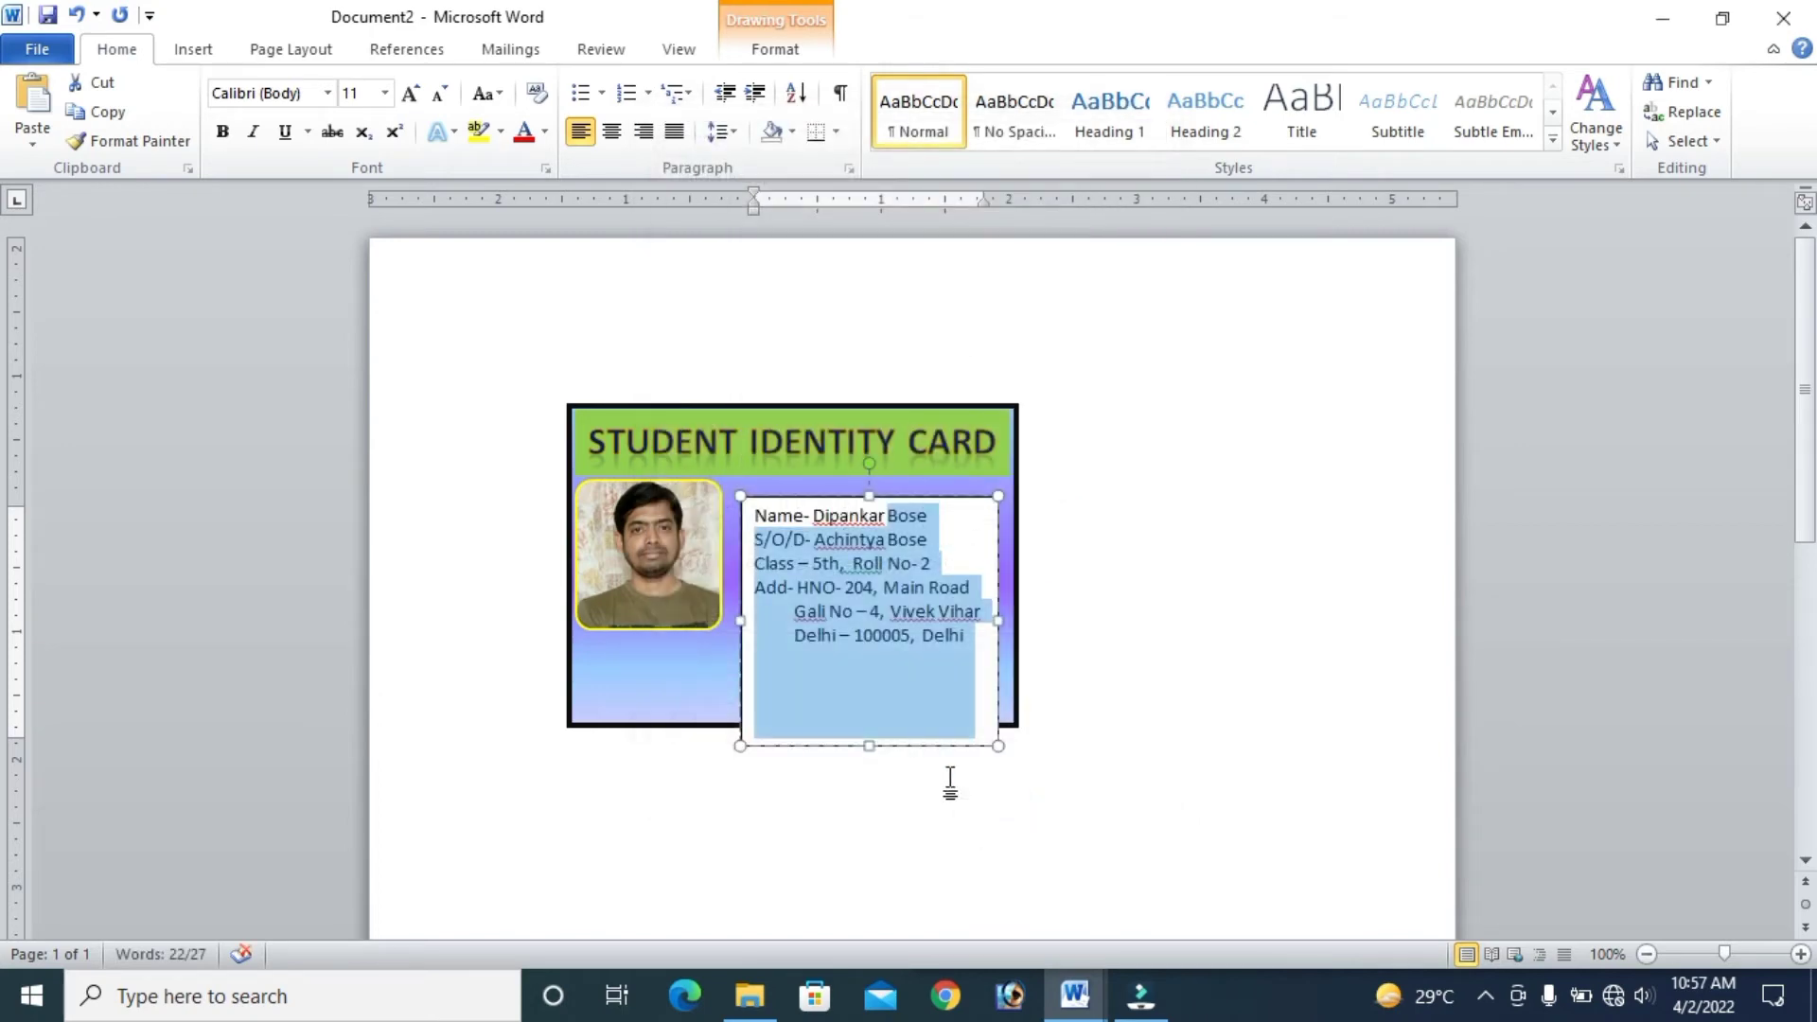
drag(869, 746, 864, 653)
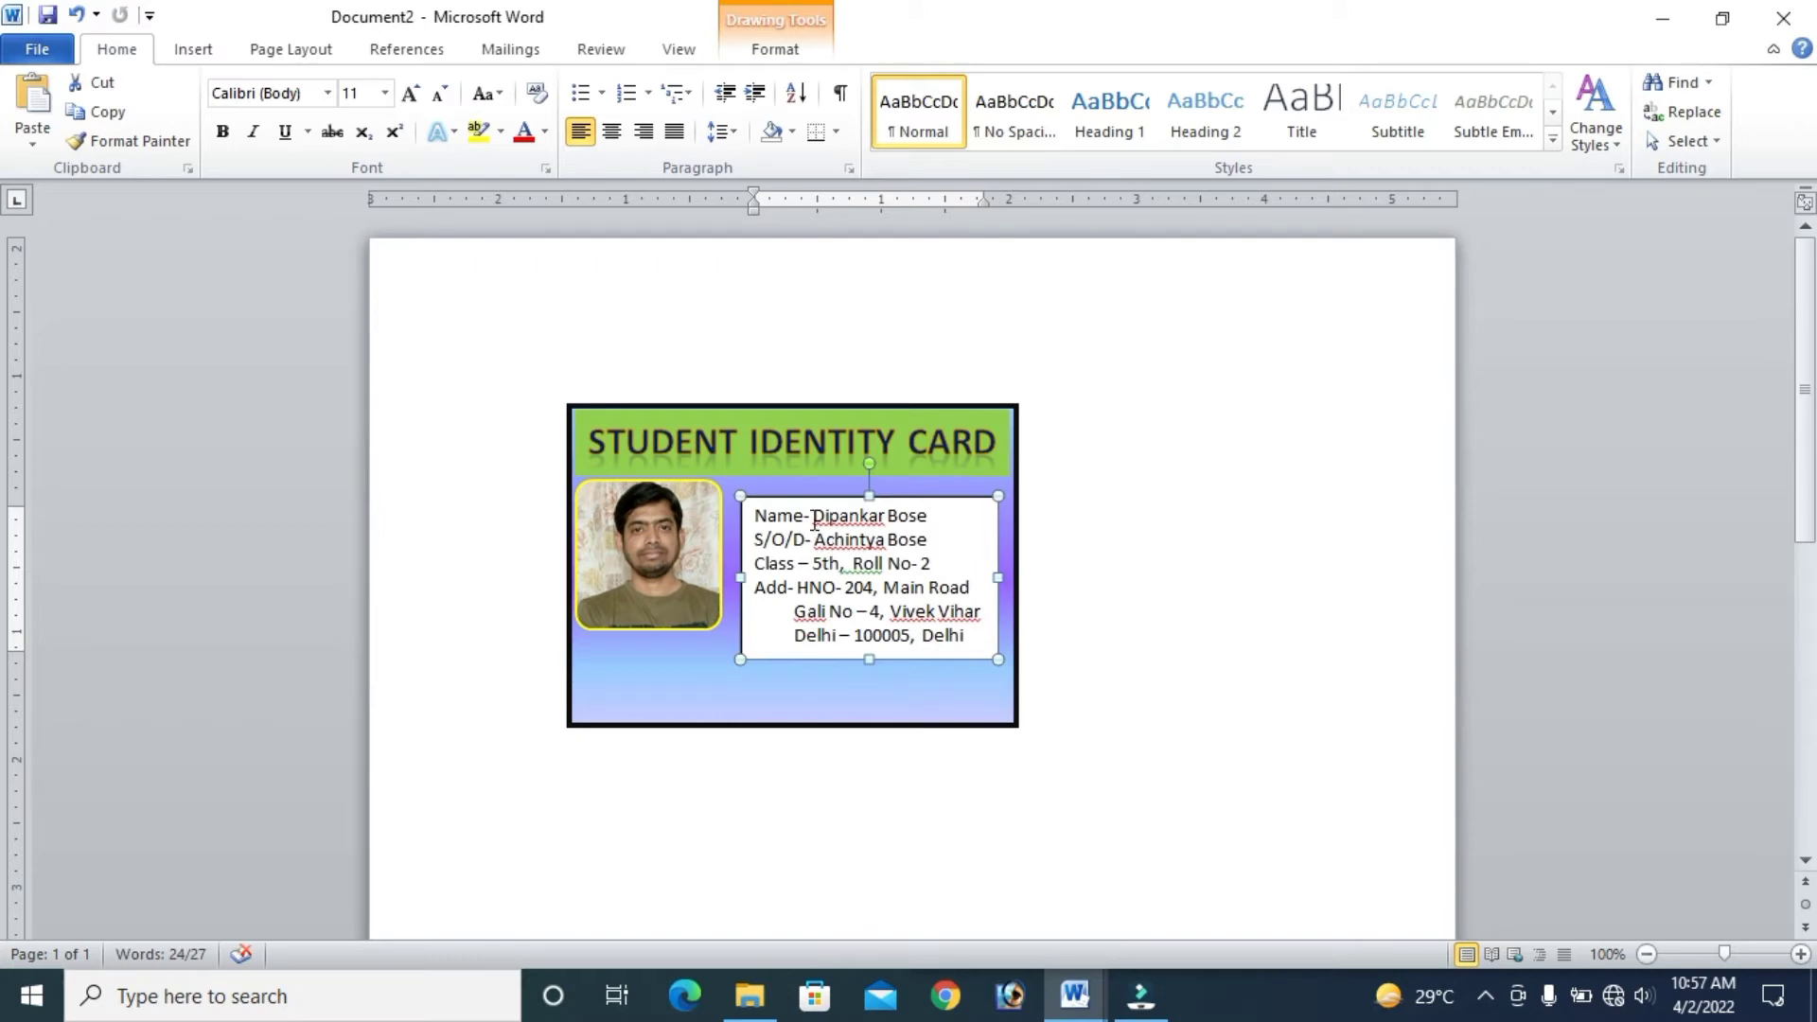
Step: Resize the document window to the left half of the screen beside the sample card
click(1722, 18)
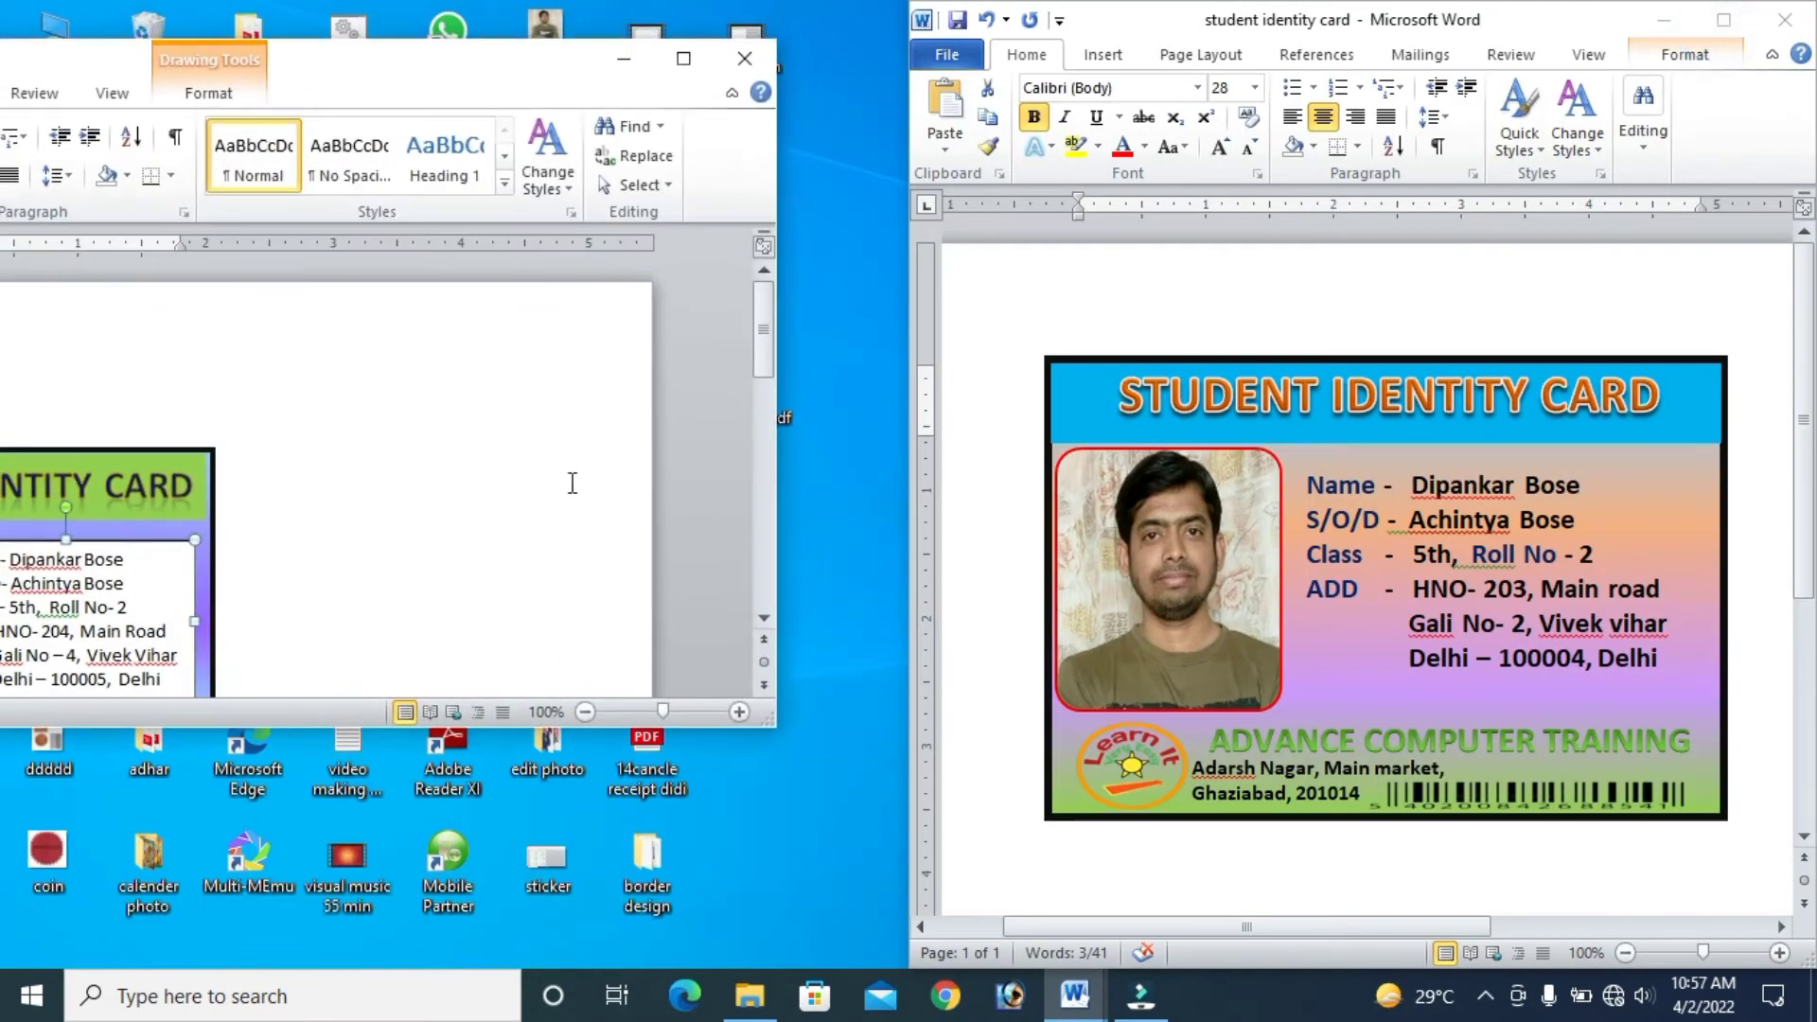
drag(552, 724, 554, 941)
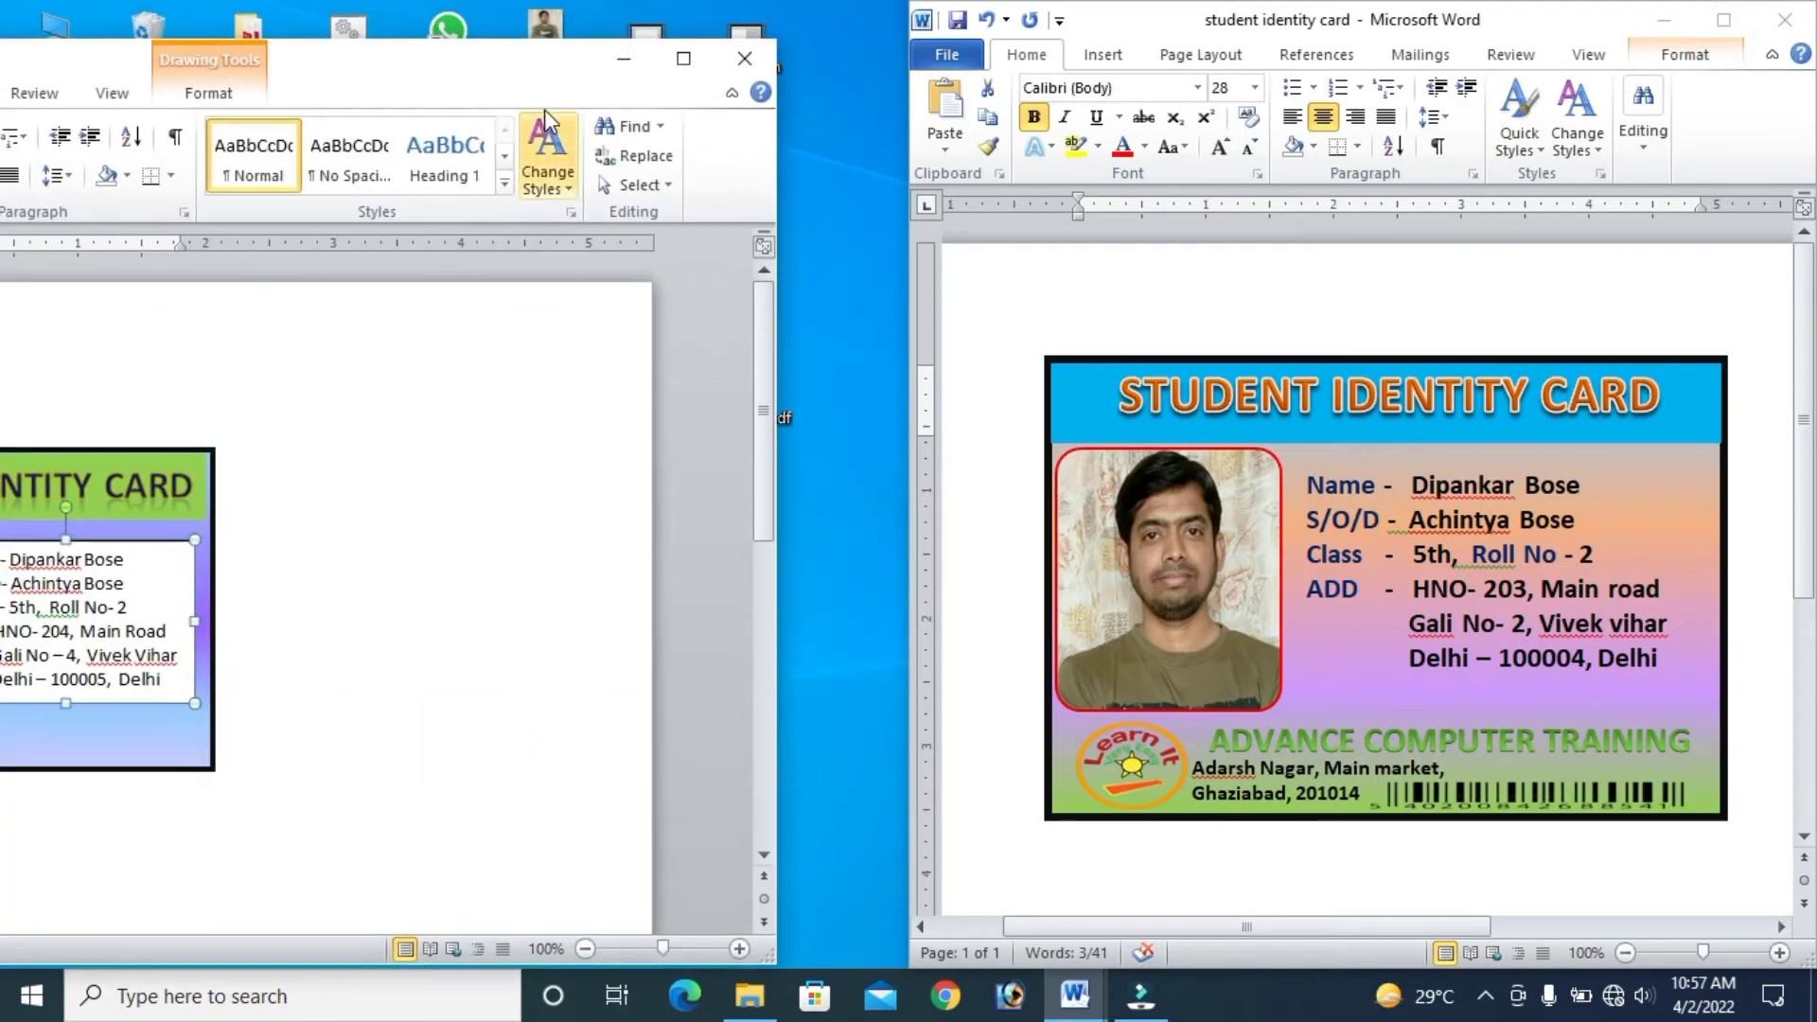
drag(493, 71, 4, 7)
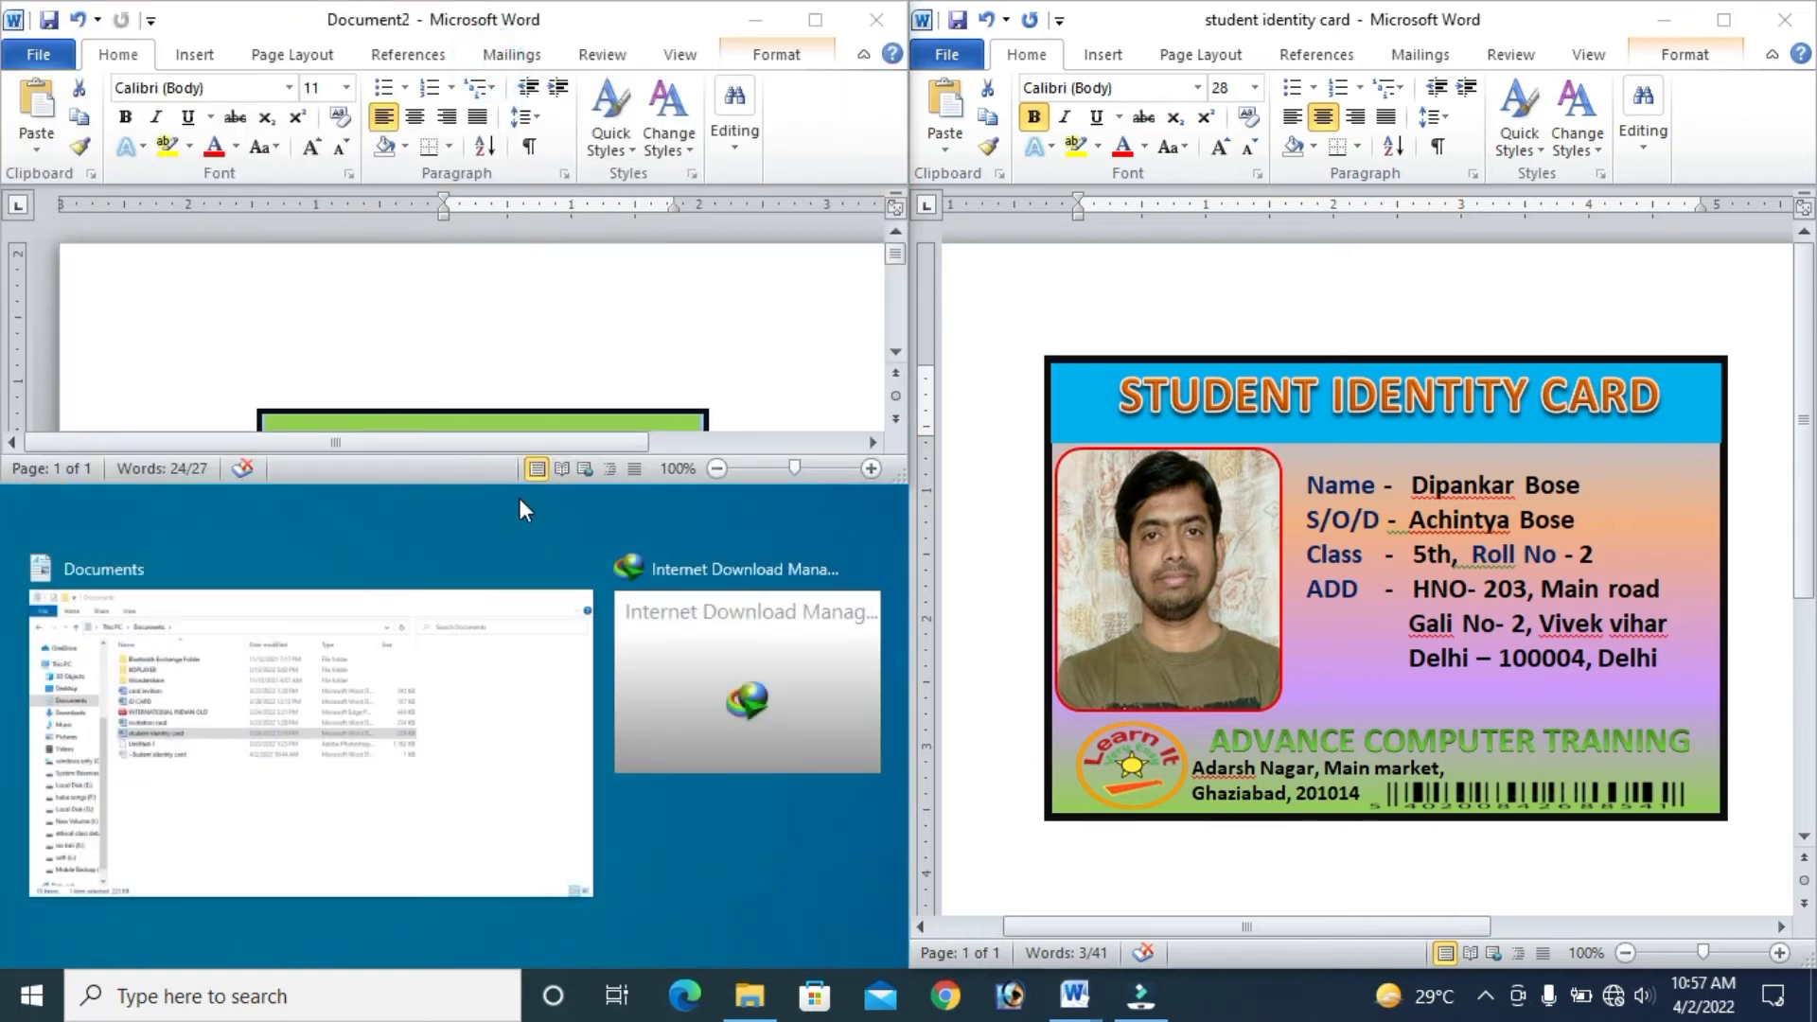
click(503, 439)
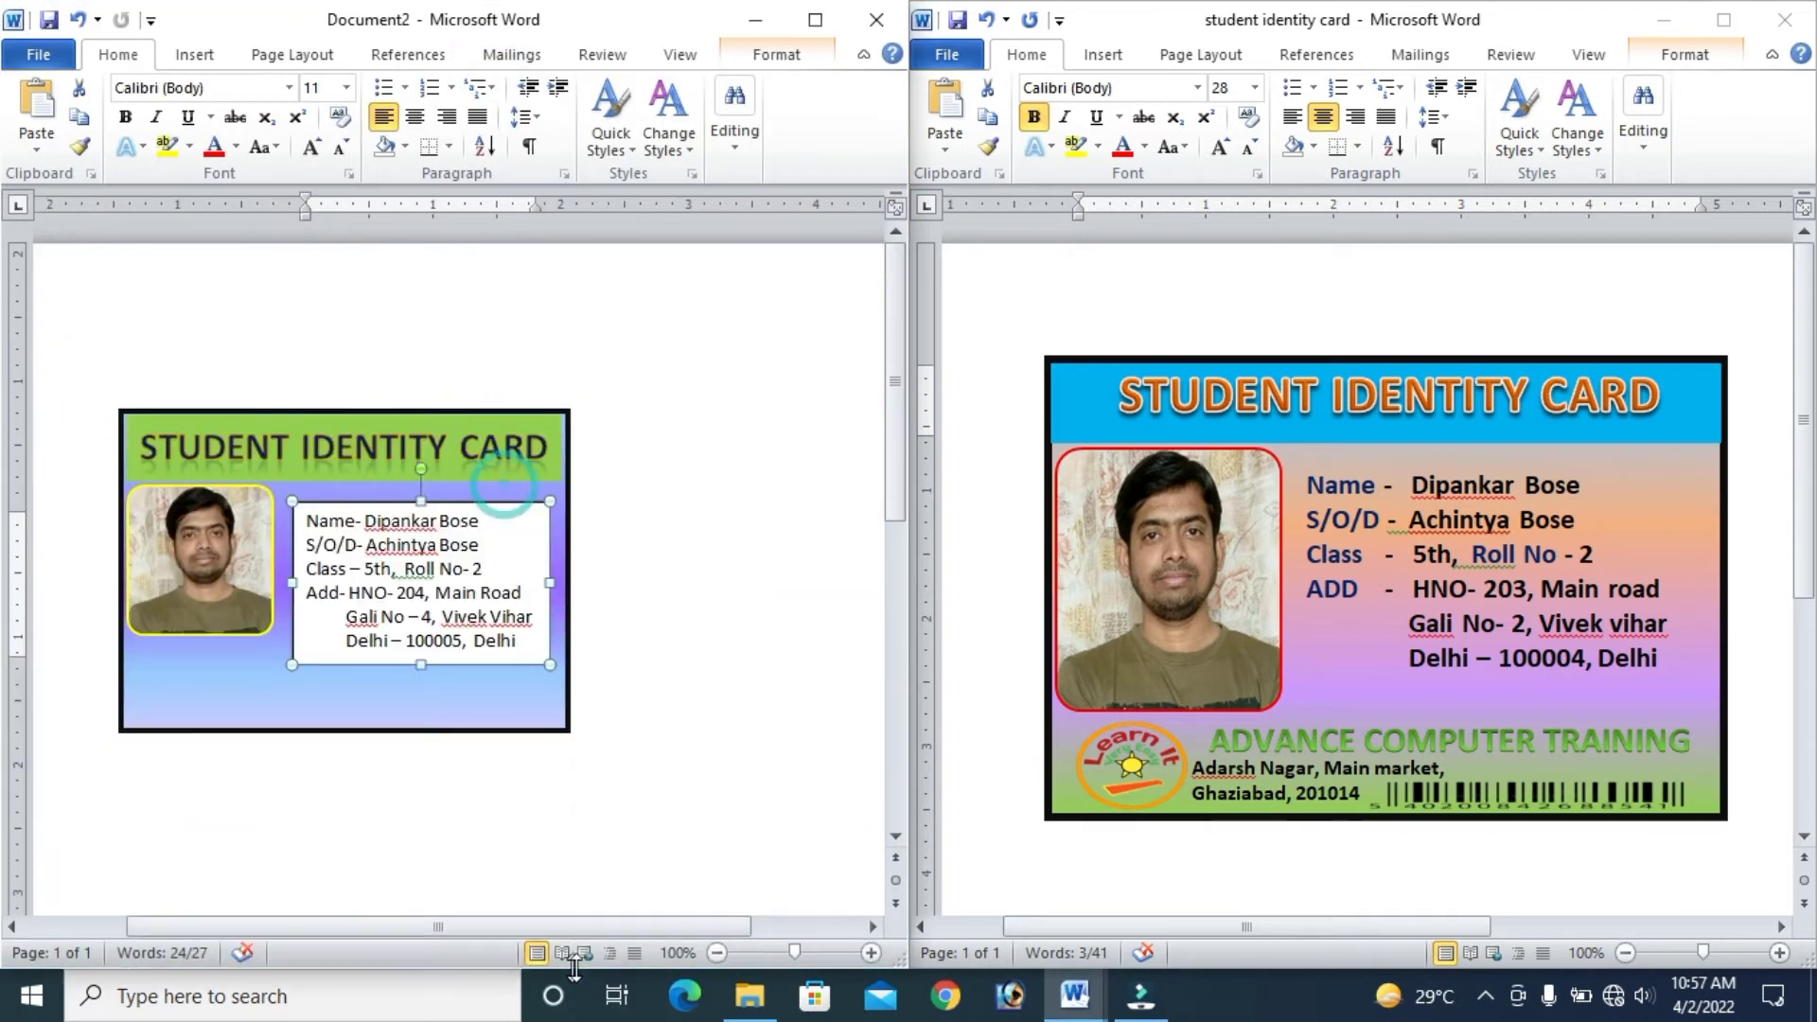
drag(539, 926, 435, 926)
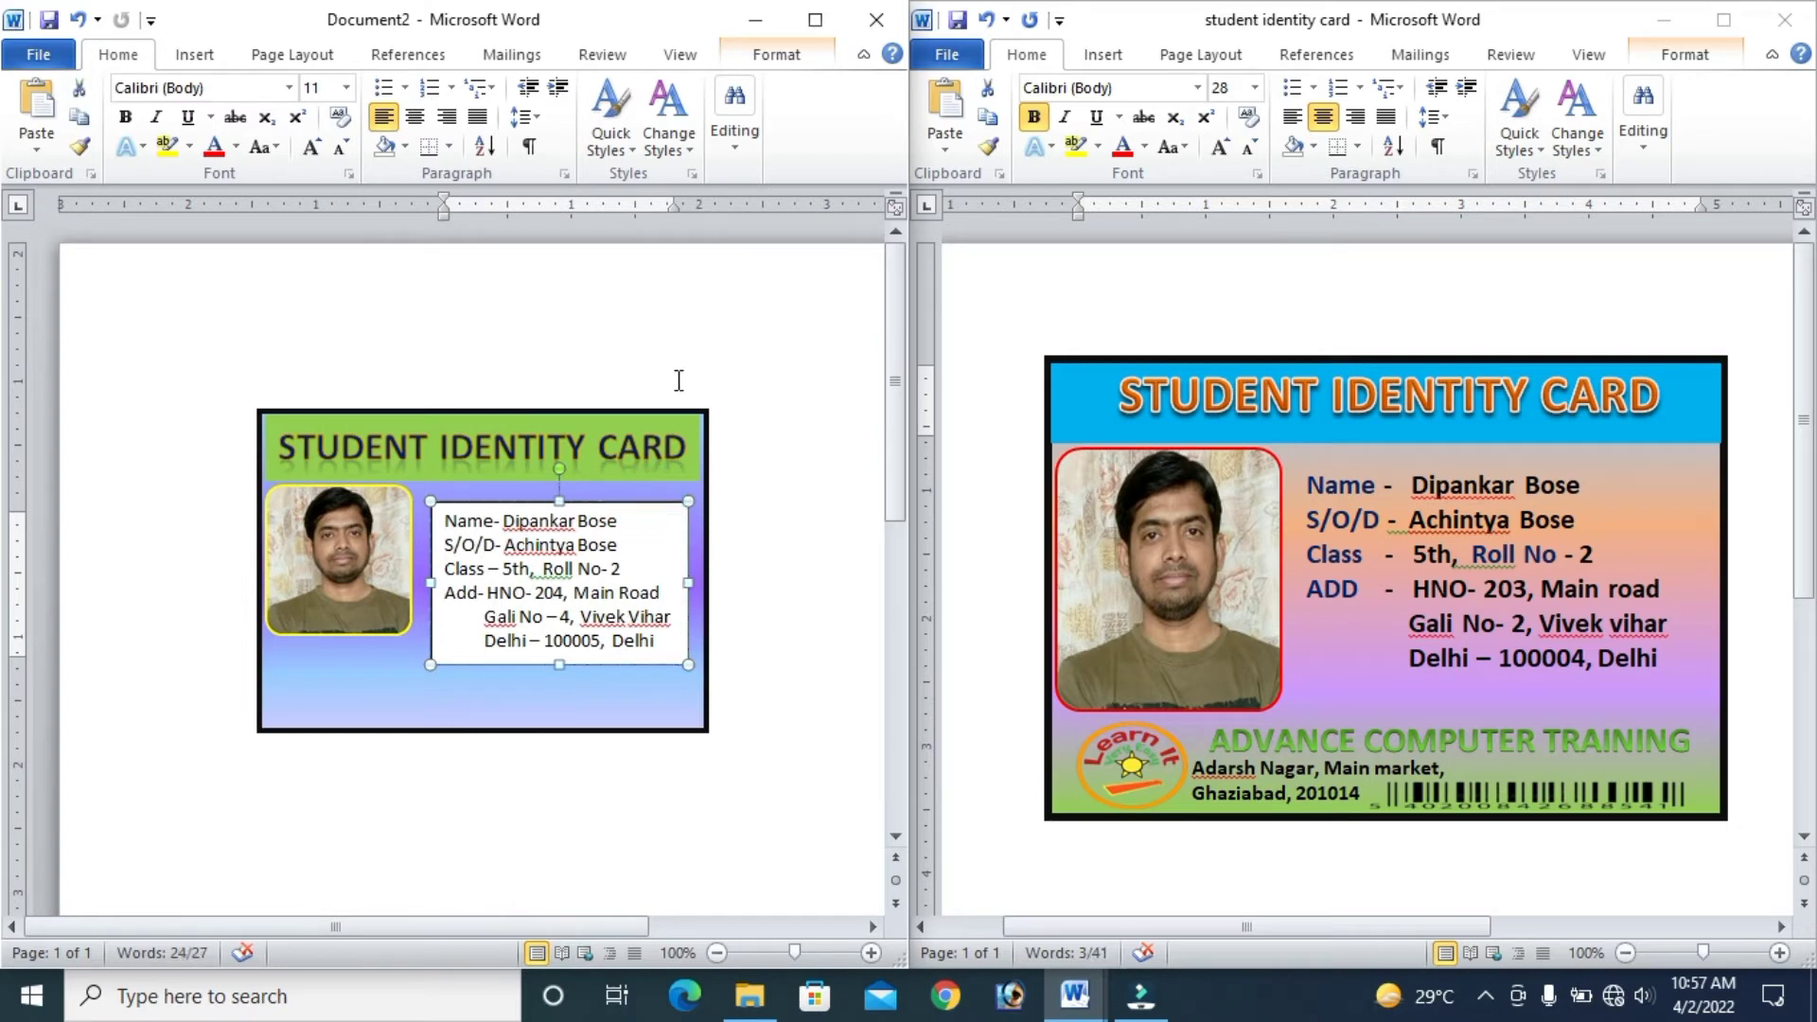
Step: Remove the text box's outline and white fill so its text sits on the gradient
click(748, 54)
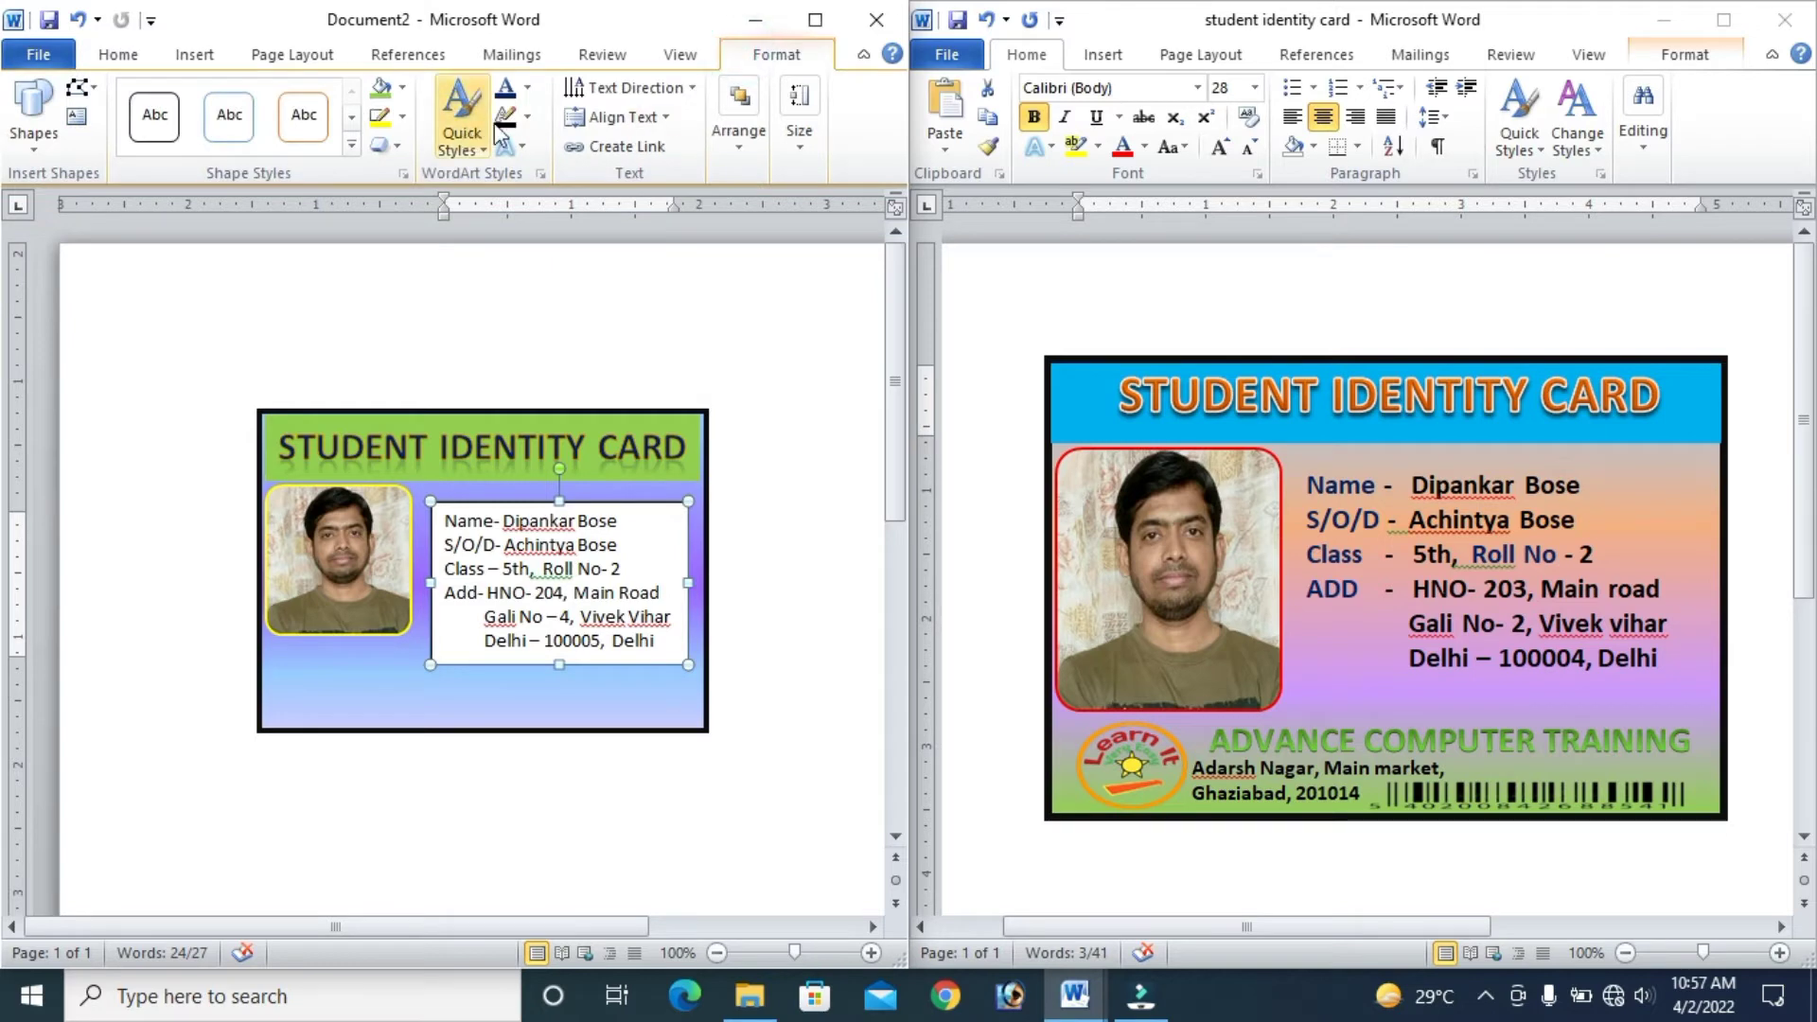
click(402, 116)
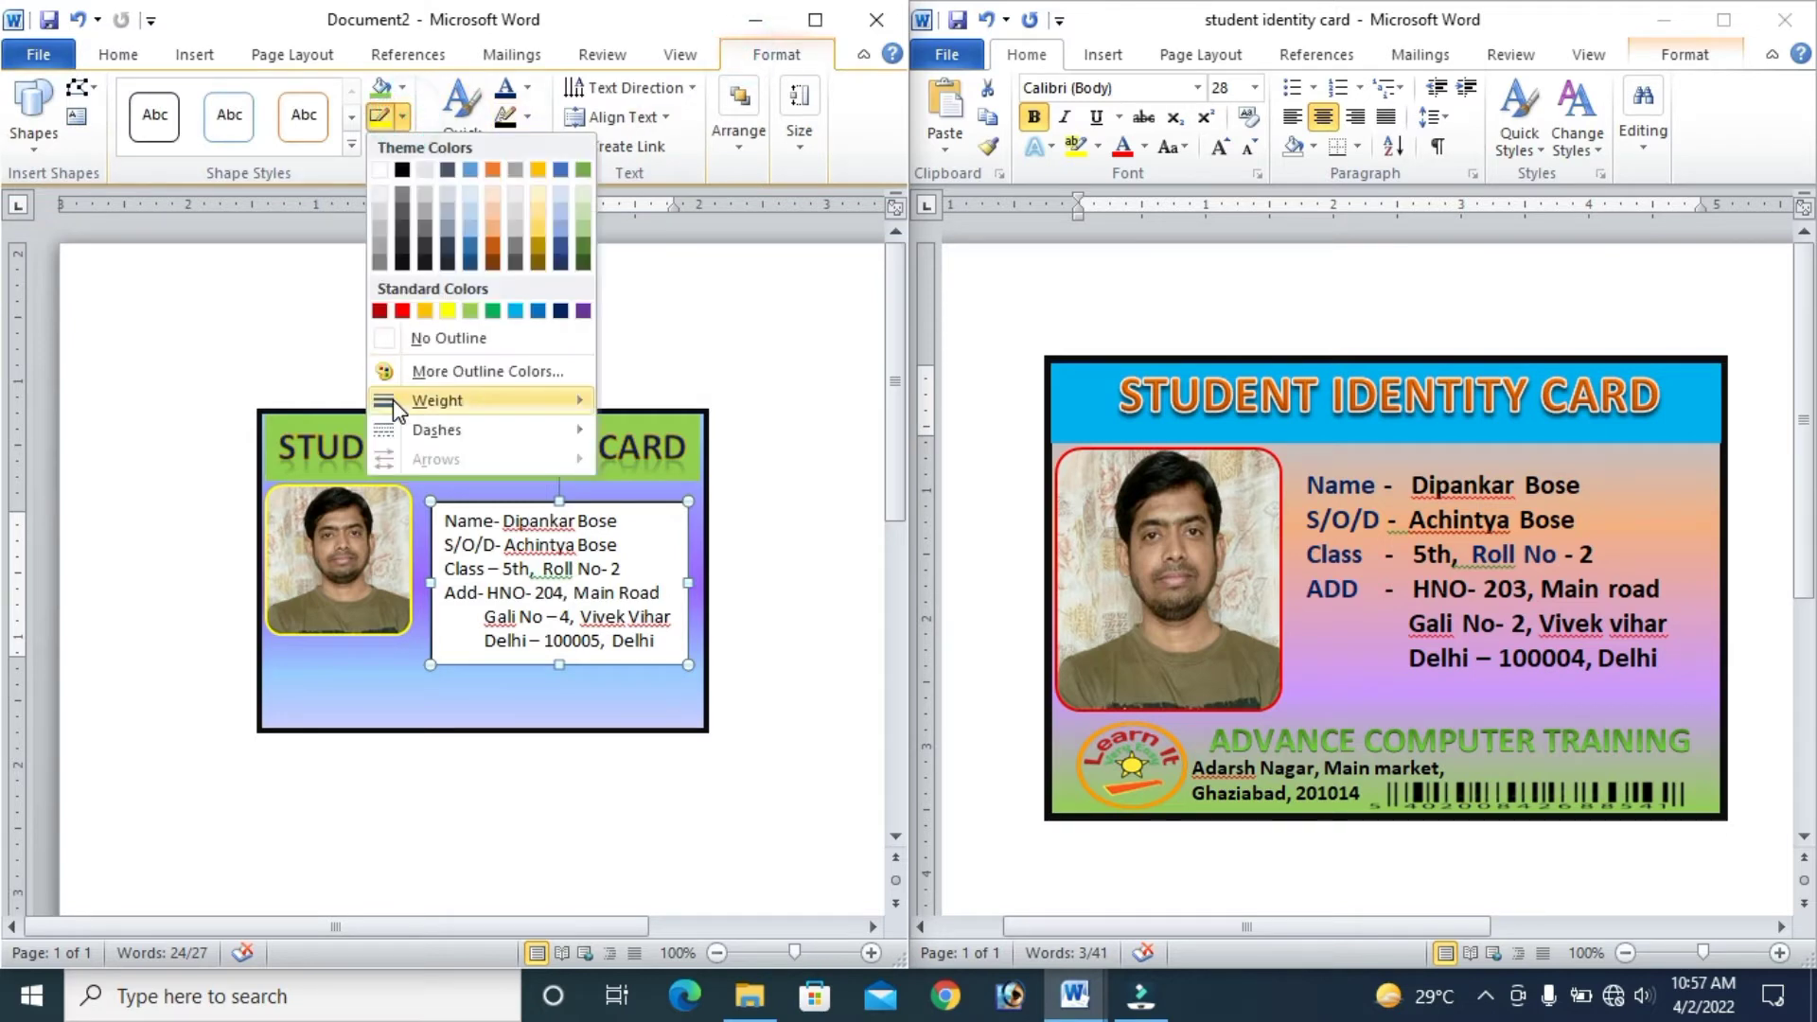
click(430, 338)
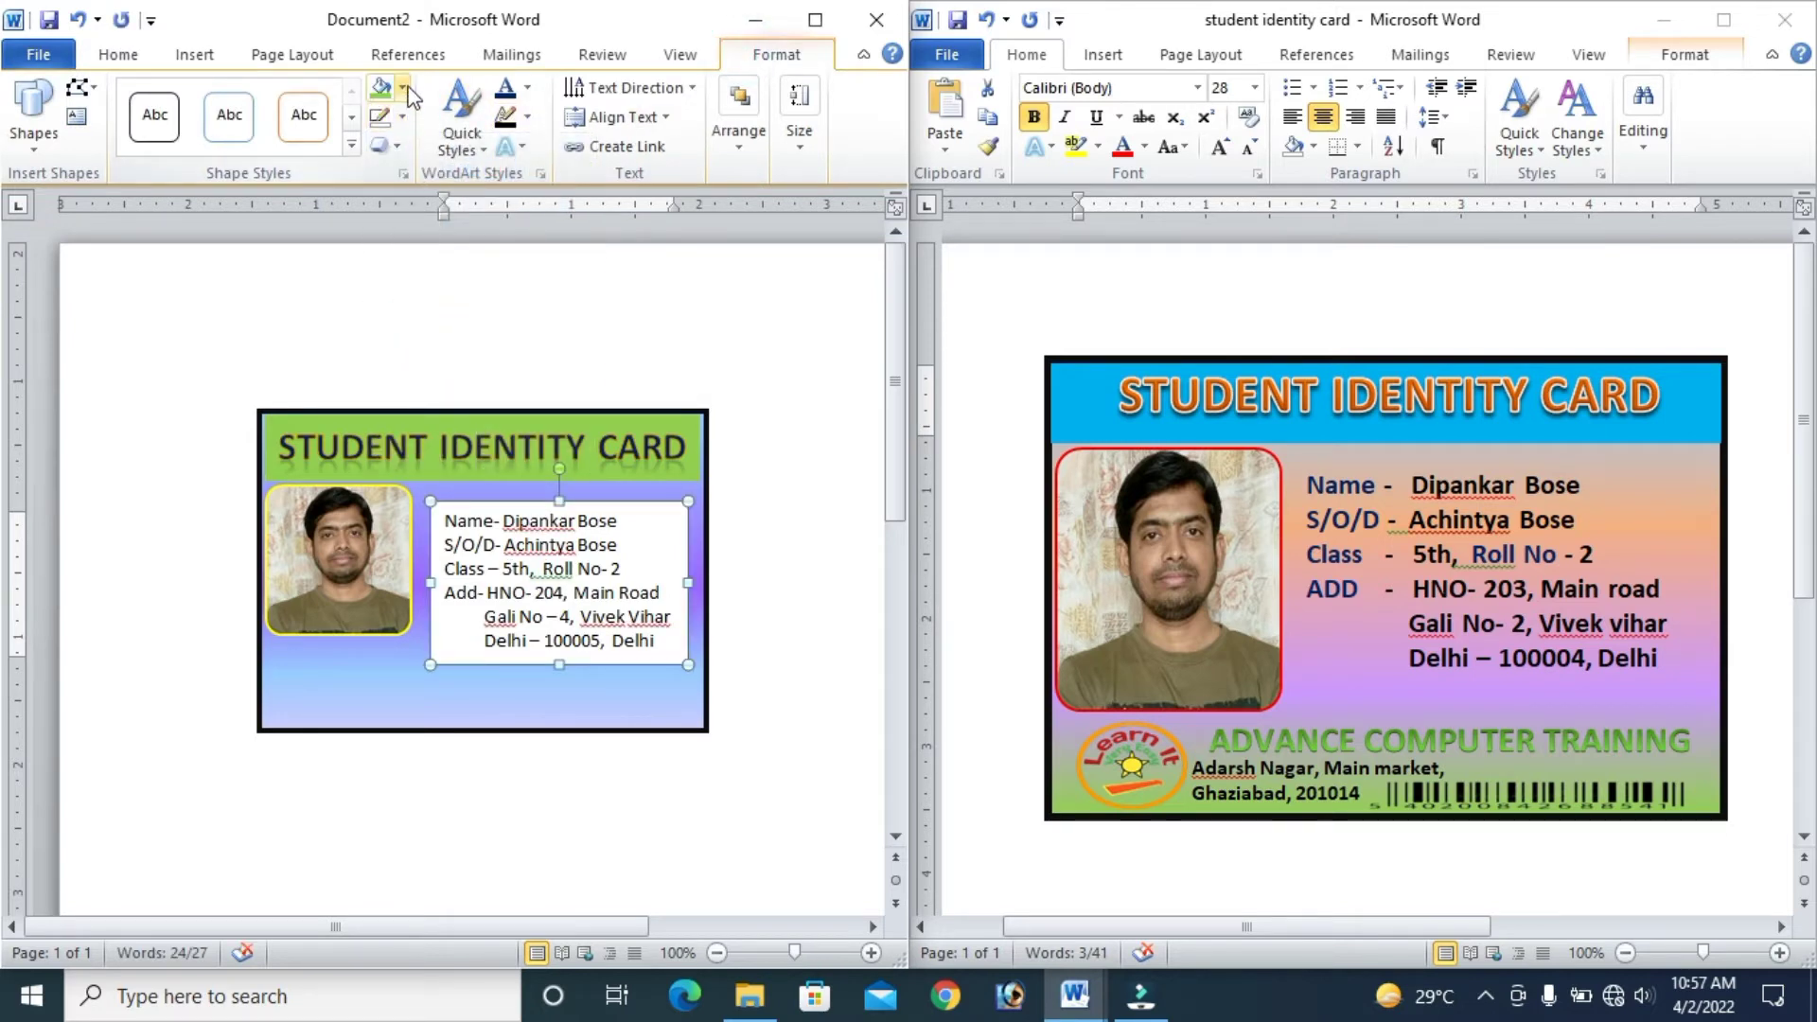
click(402, 87)
click(437, 312)
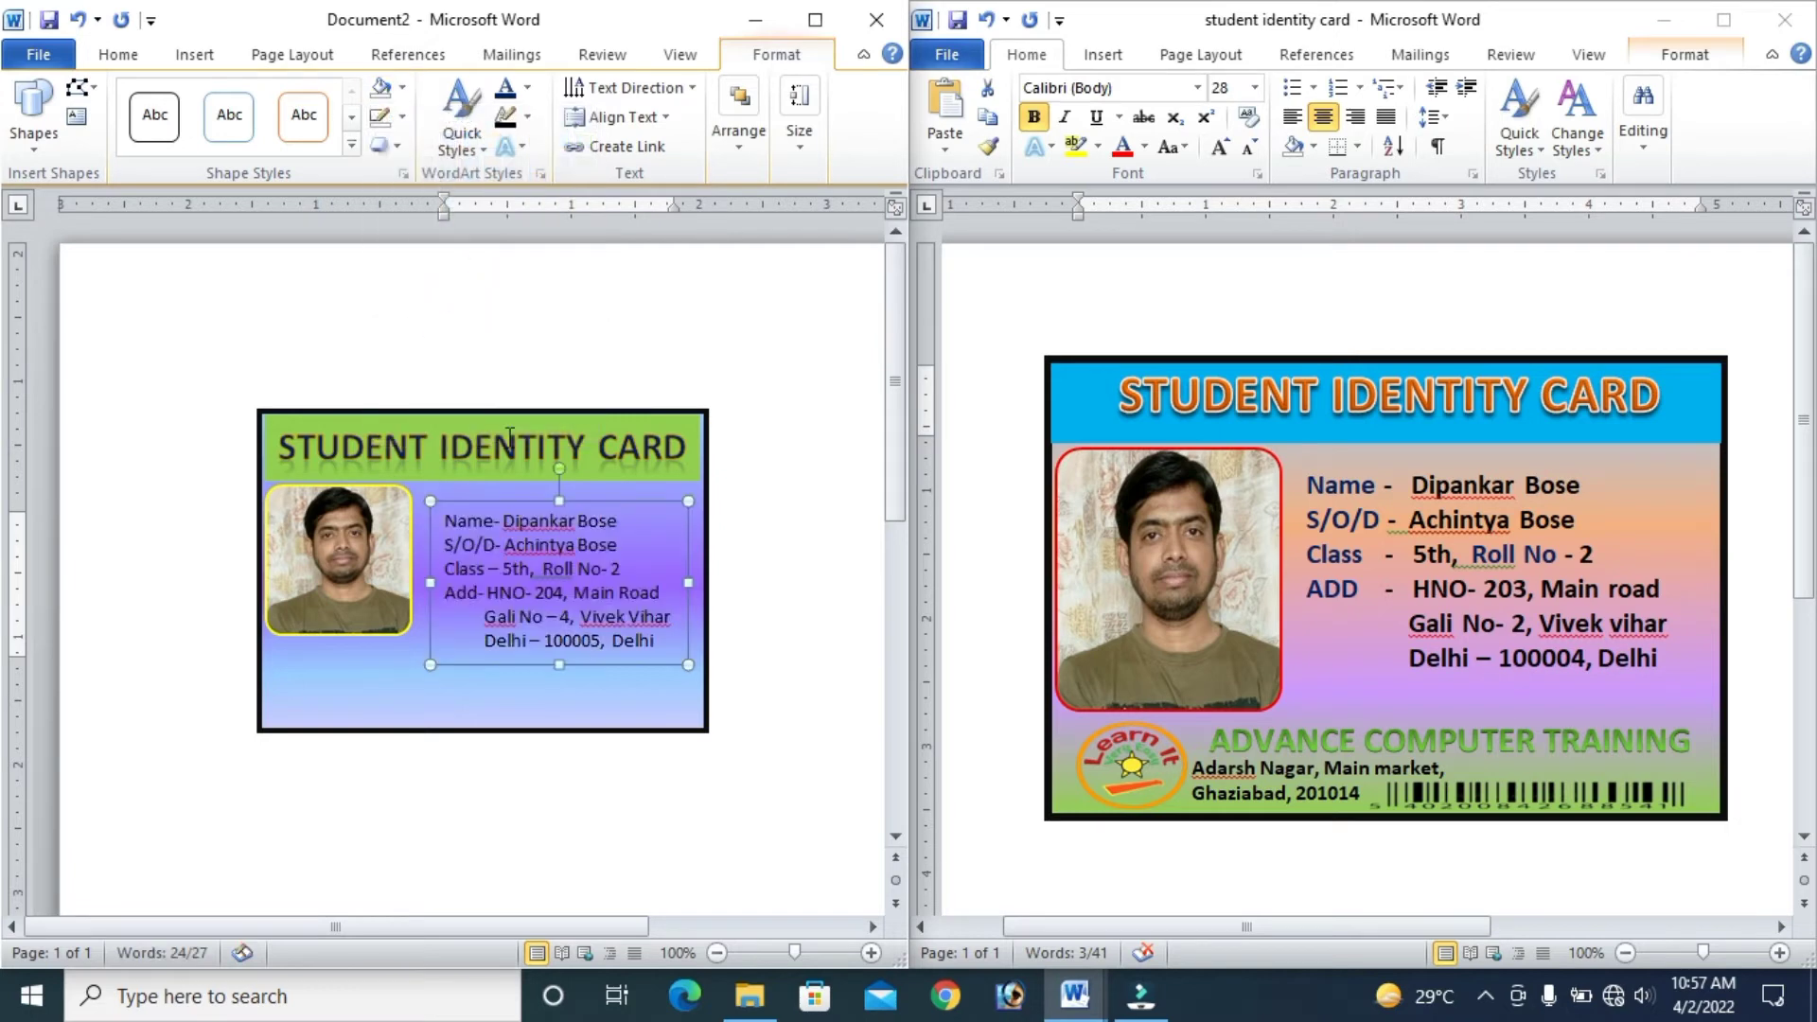
Step: Group the details text box with the card's shapes, then select the 'Name' label
click(417, 722)
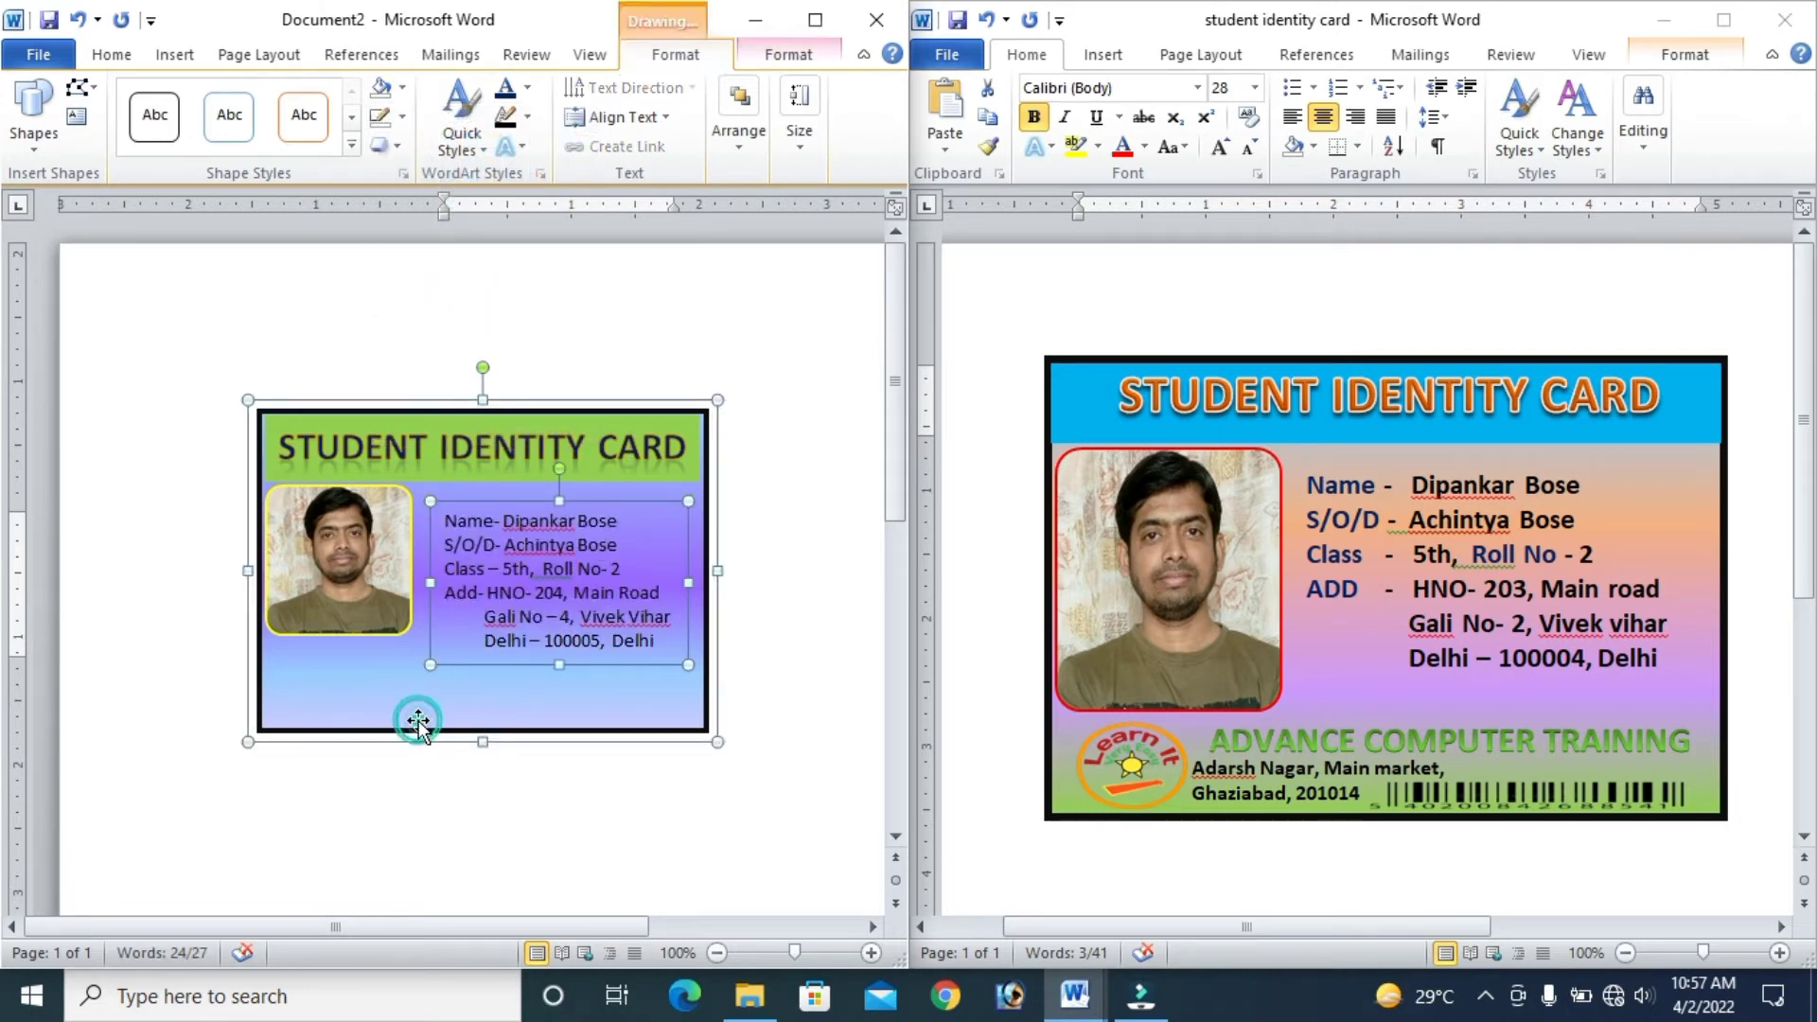
right_click(594, 560)
mouse_move(499, 645)
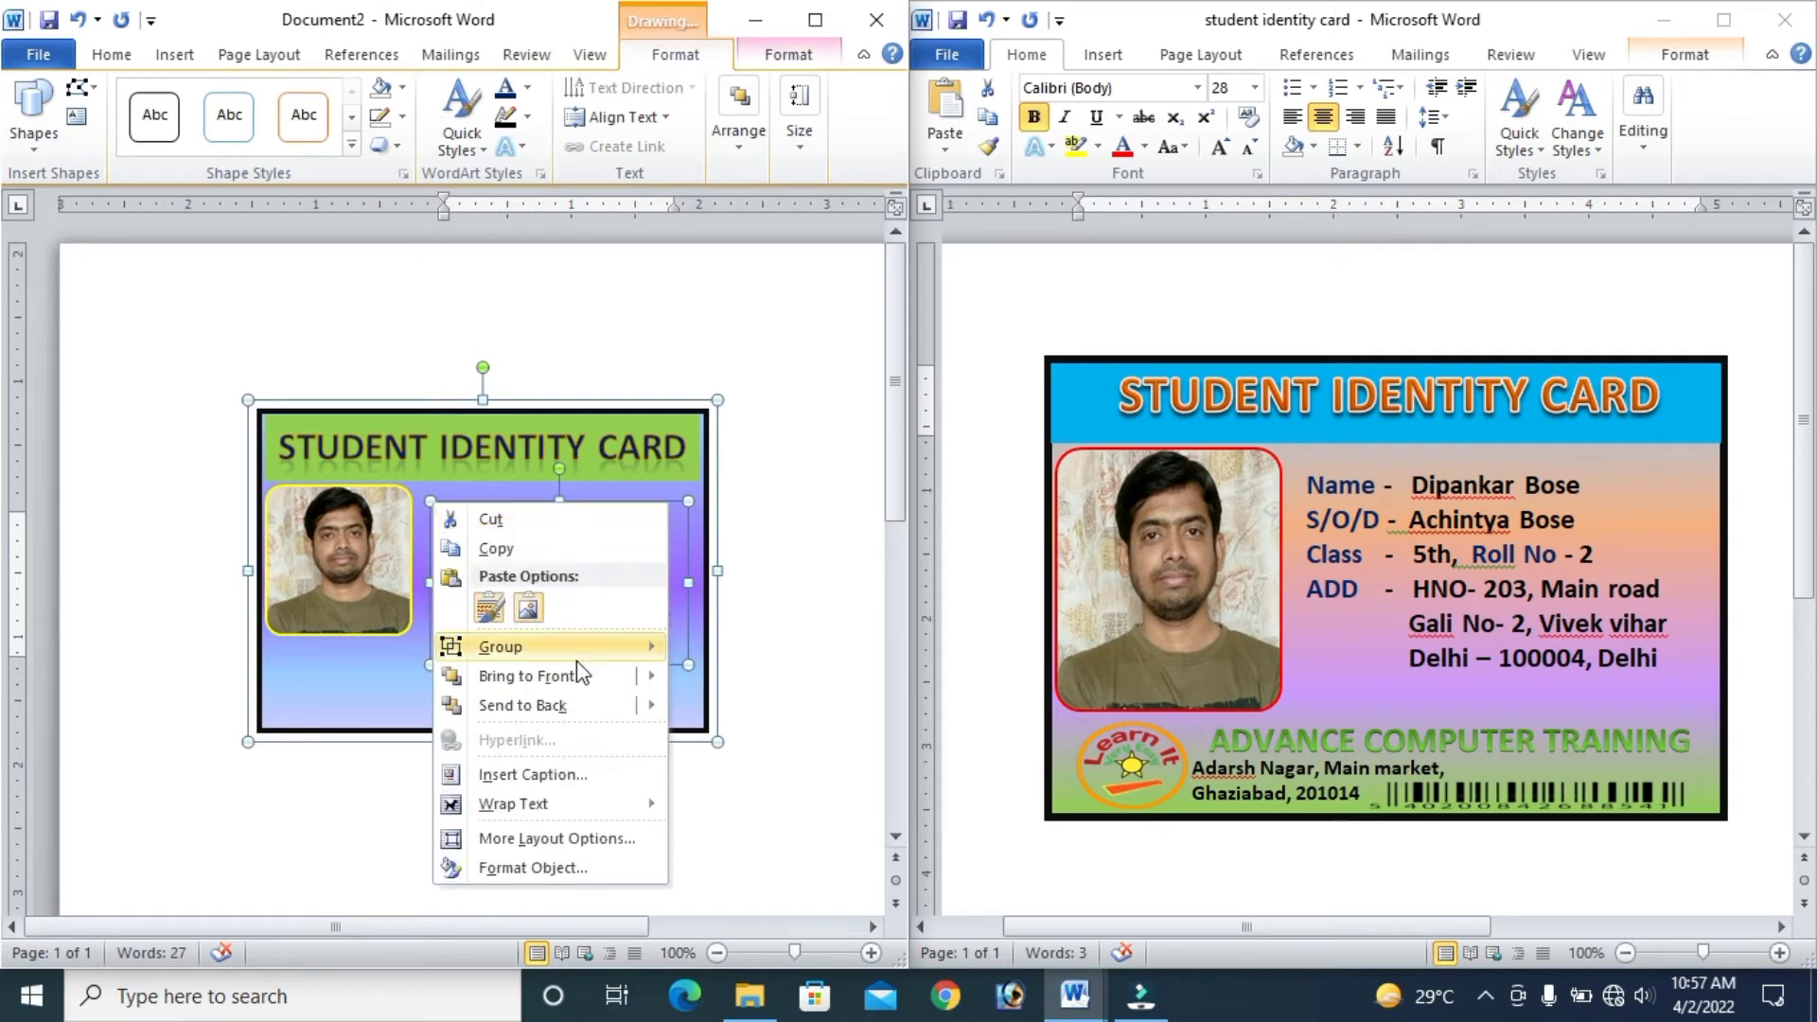
click(754, 648)
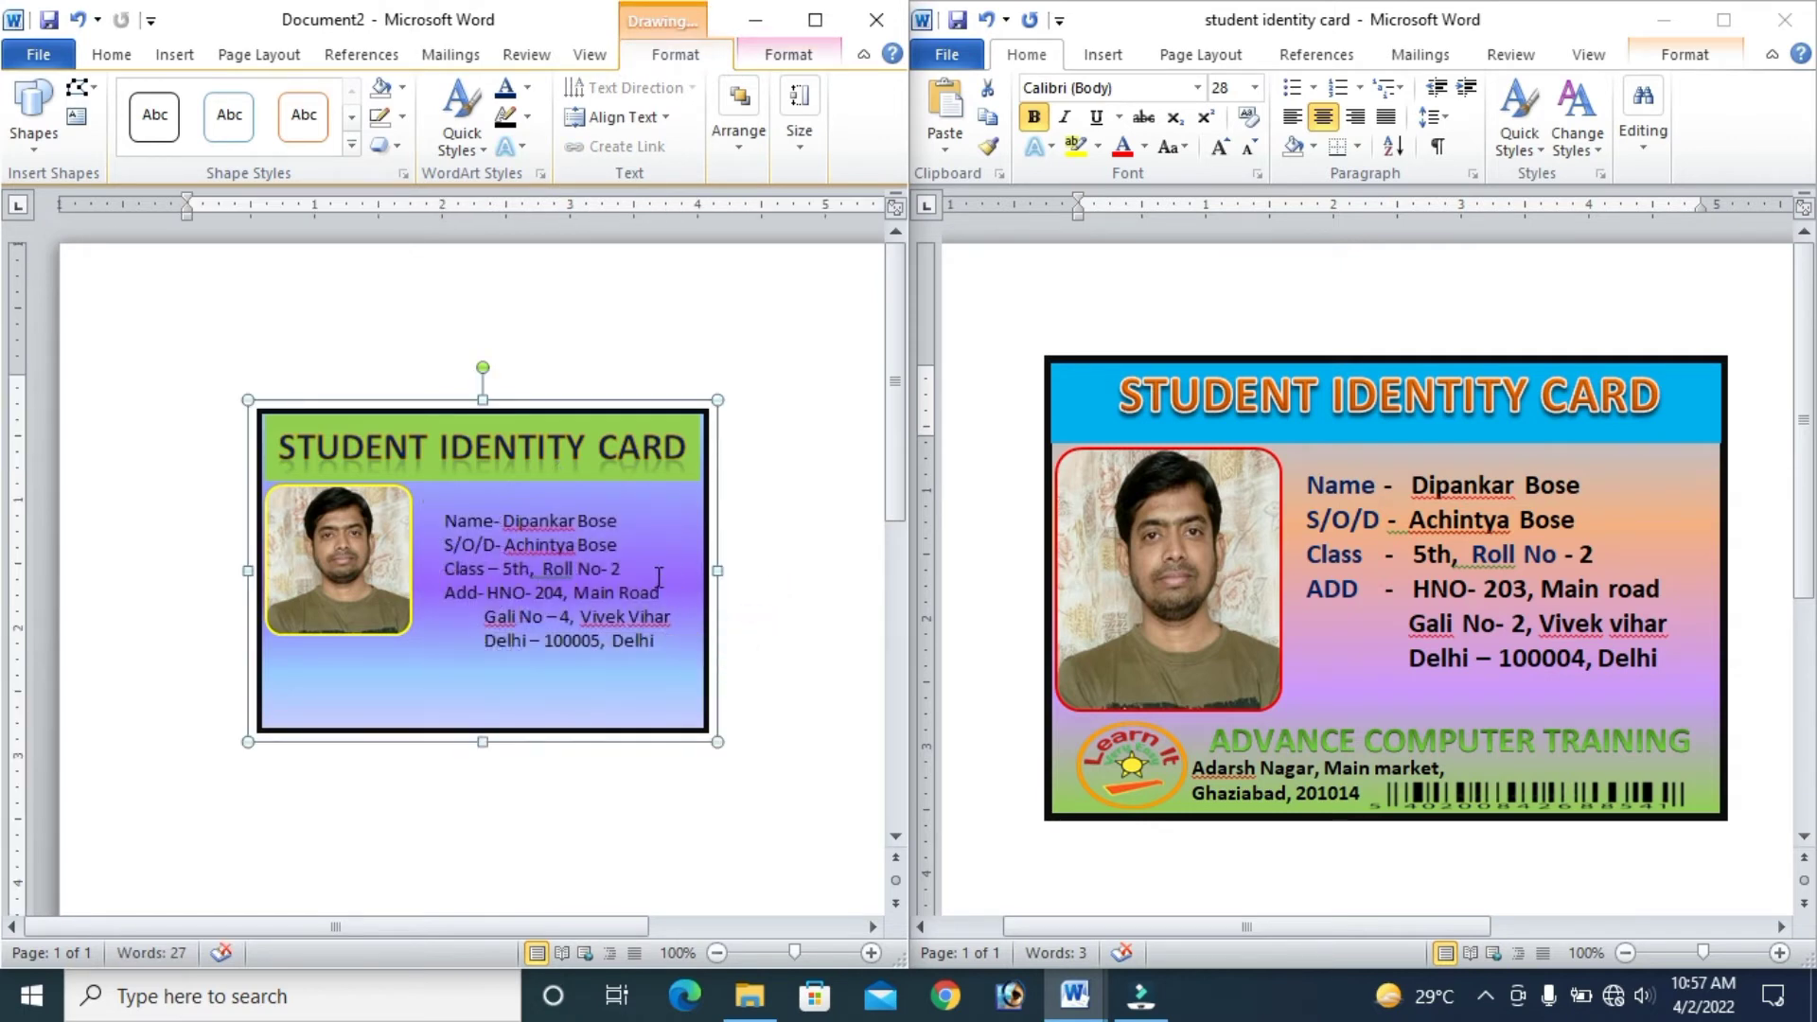
click(656, 575)
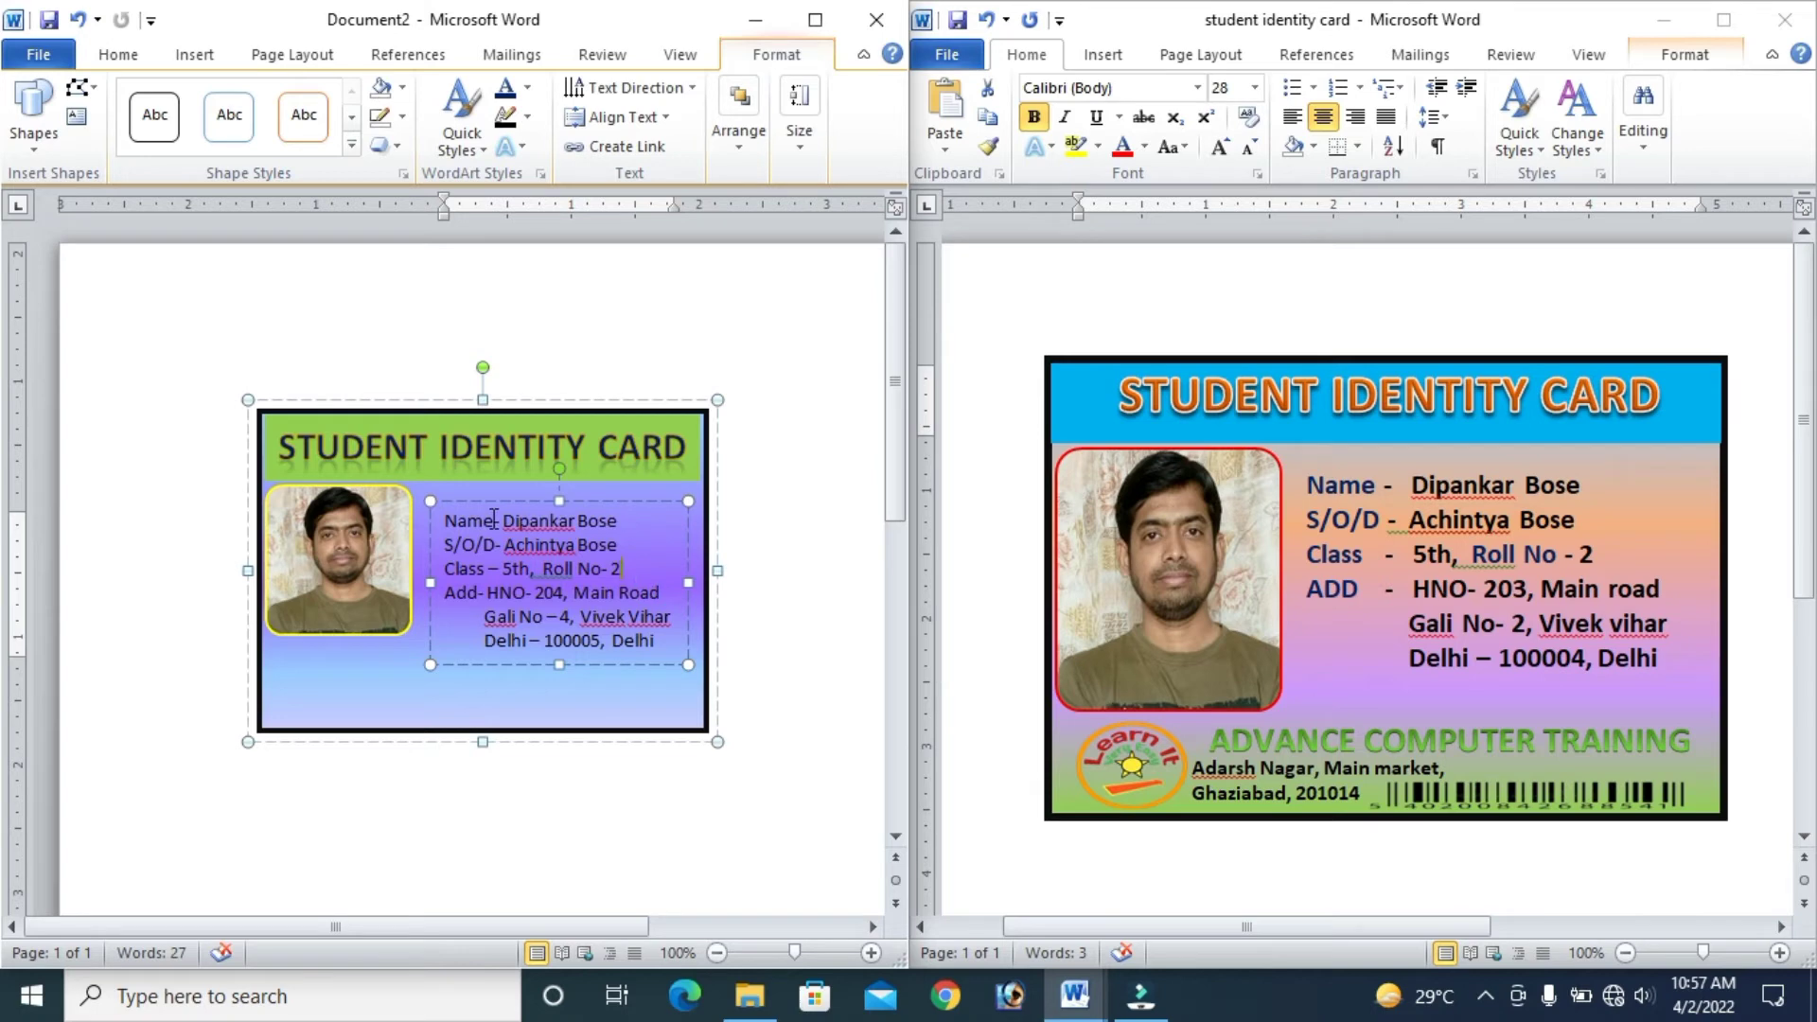
drag(493, 516, 456, 521)
Step: Colour the 'Name' label orange and copy its formatting with Format Painter
click(527, 88)
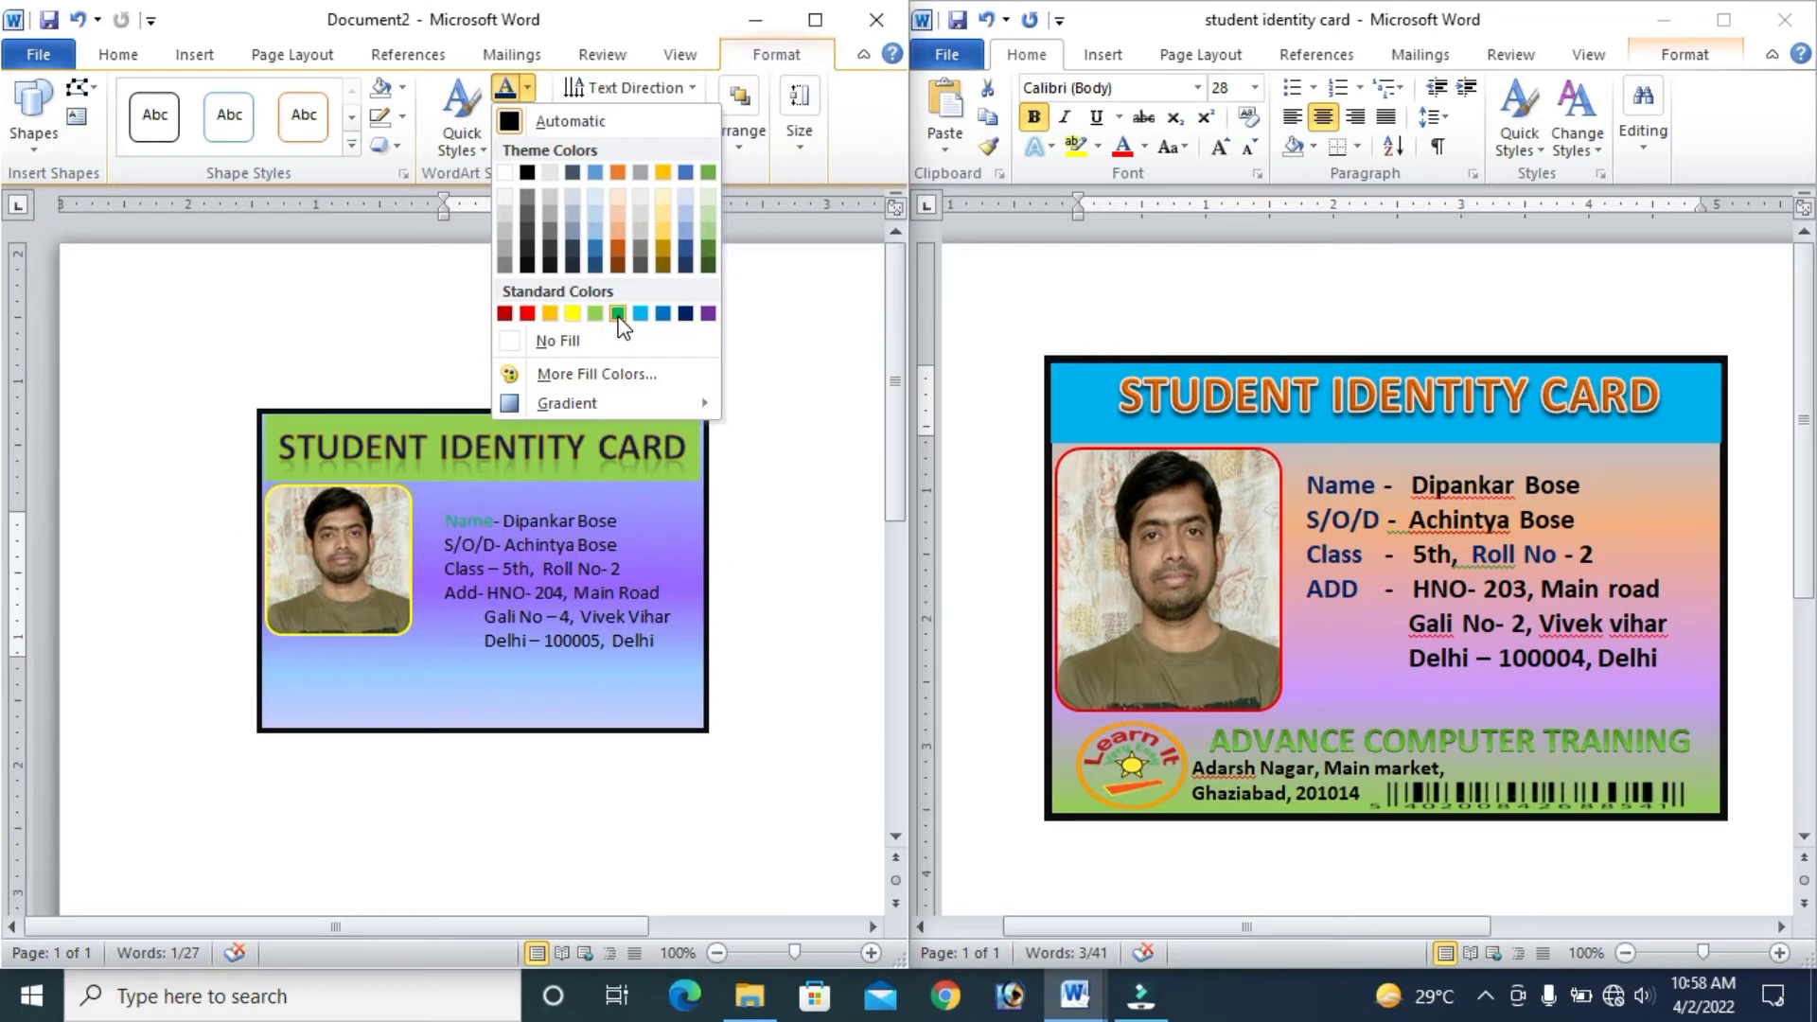
click(556, 318)
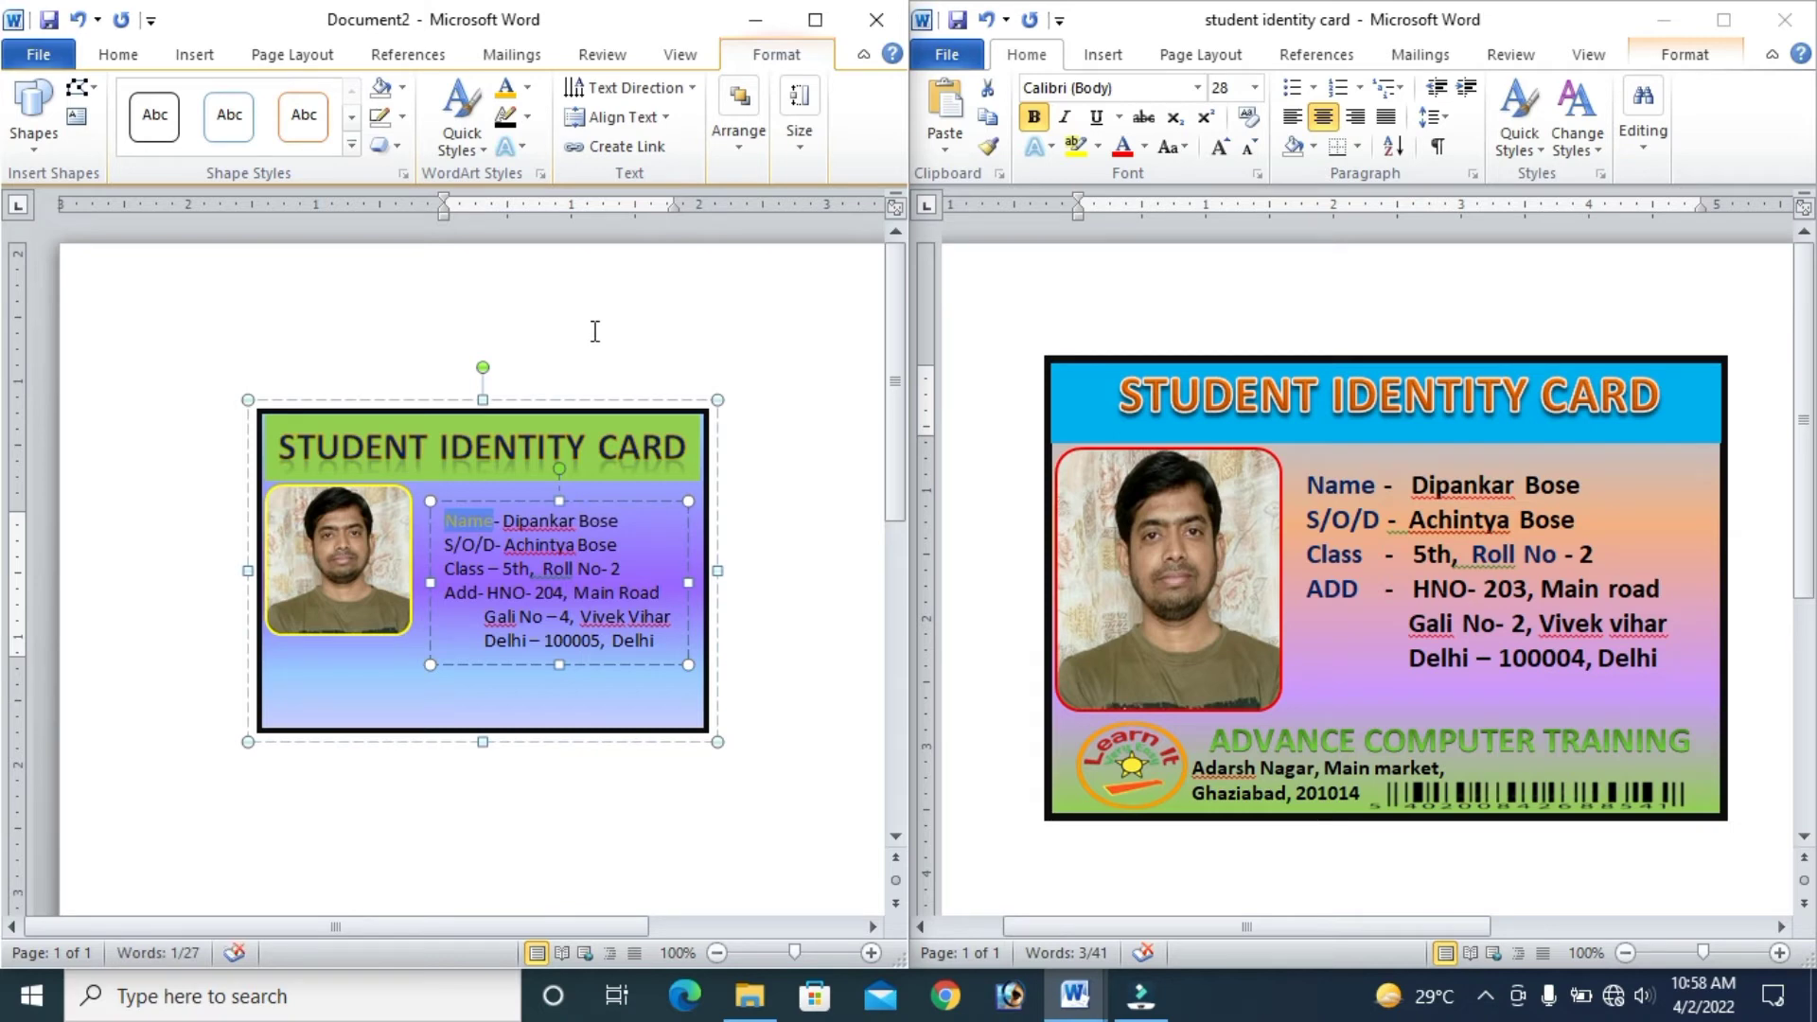
click(509, 520)
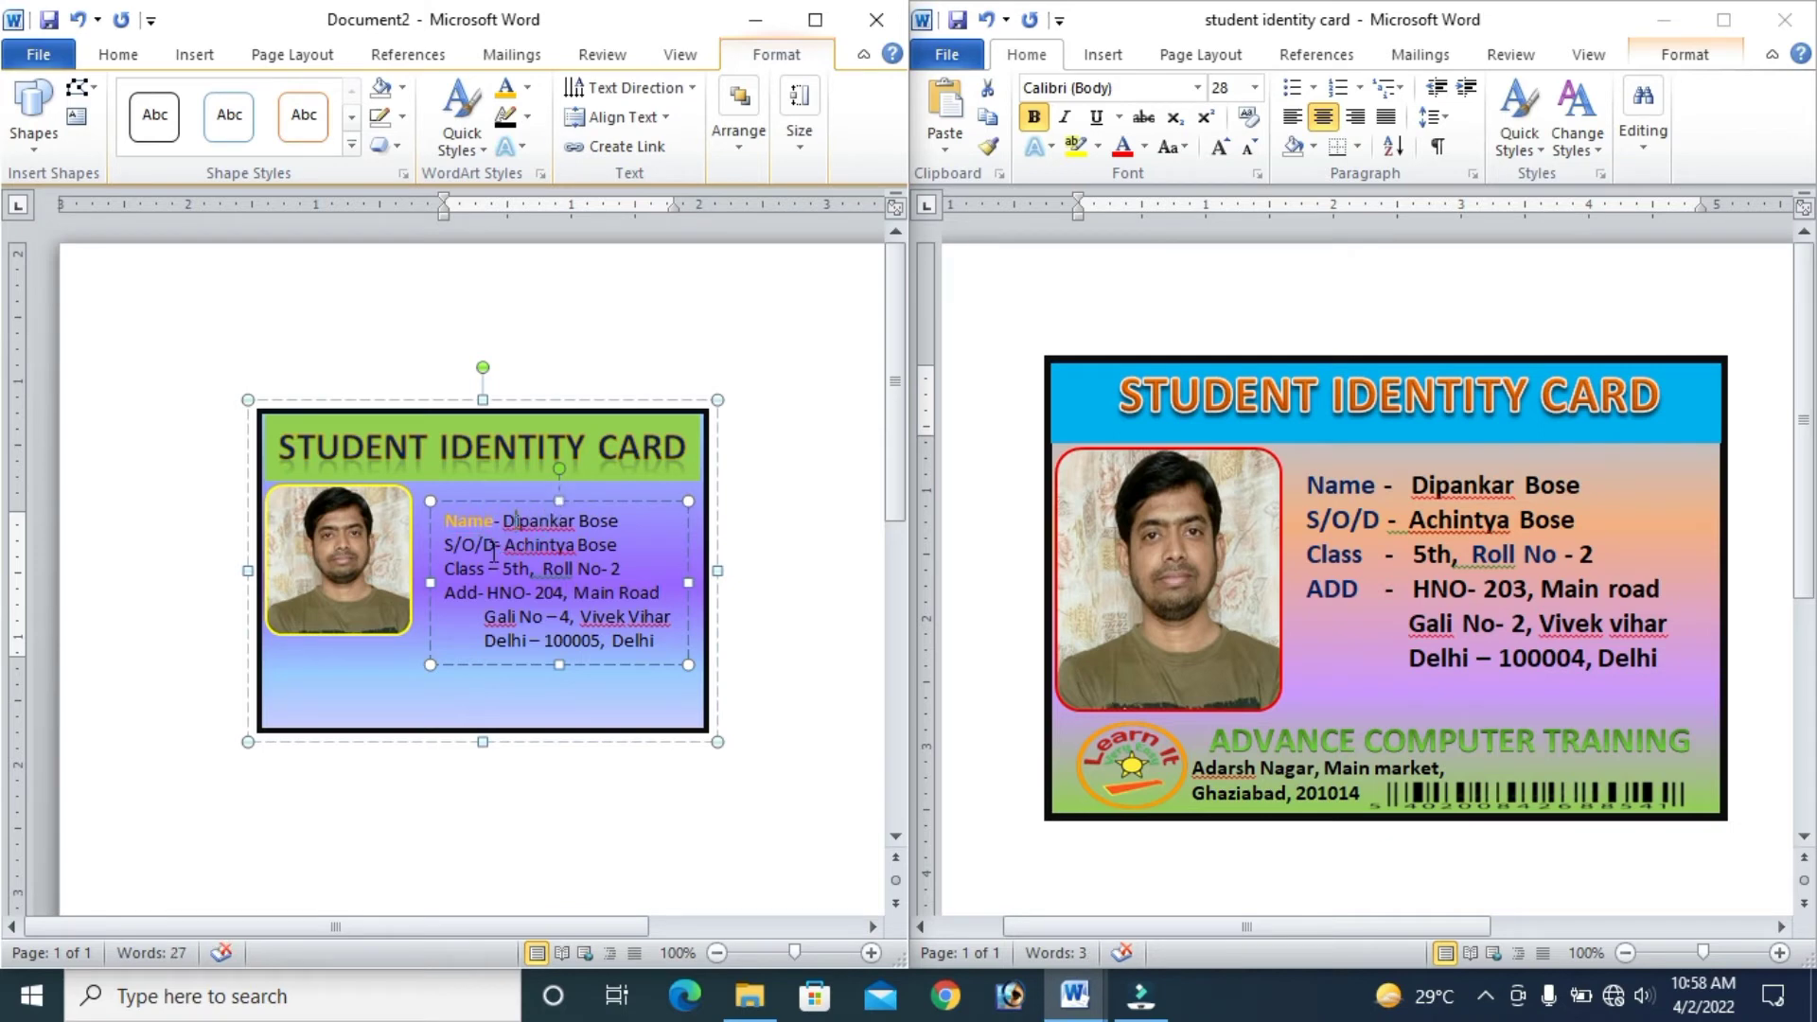
drag(494, 554, 452, 541)
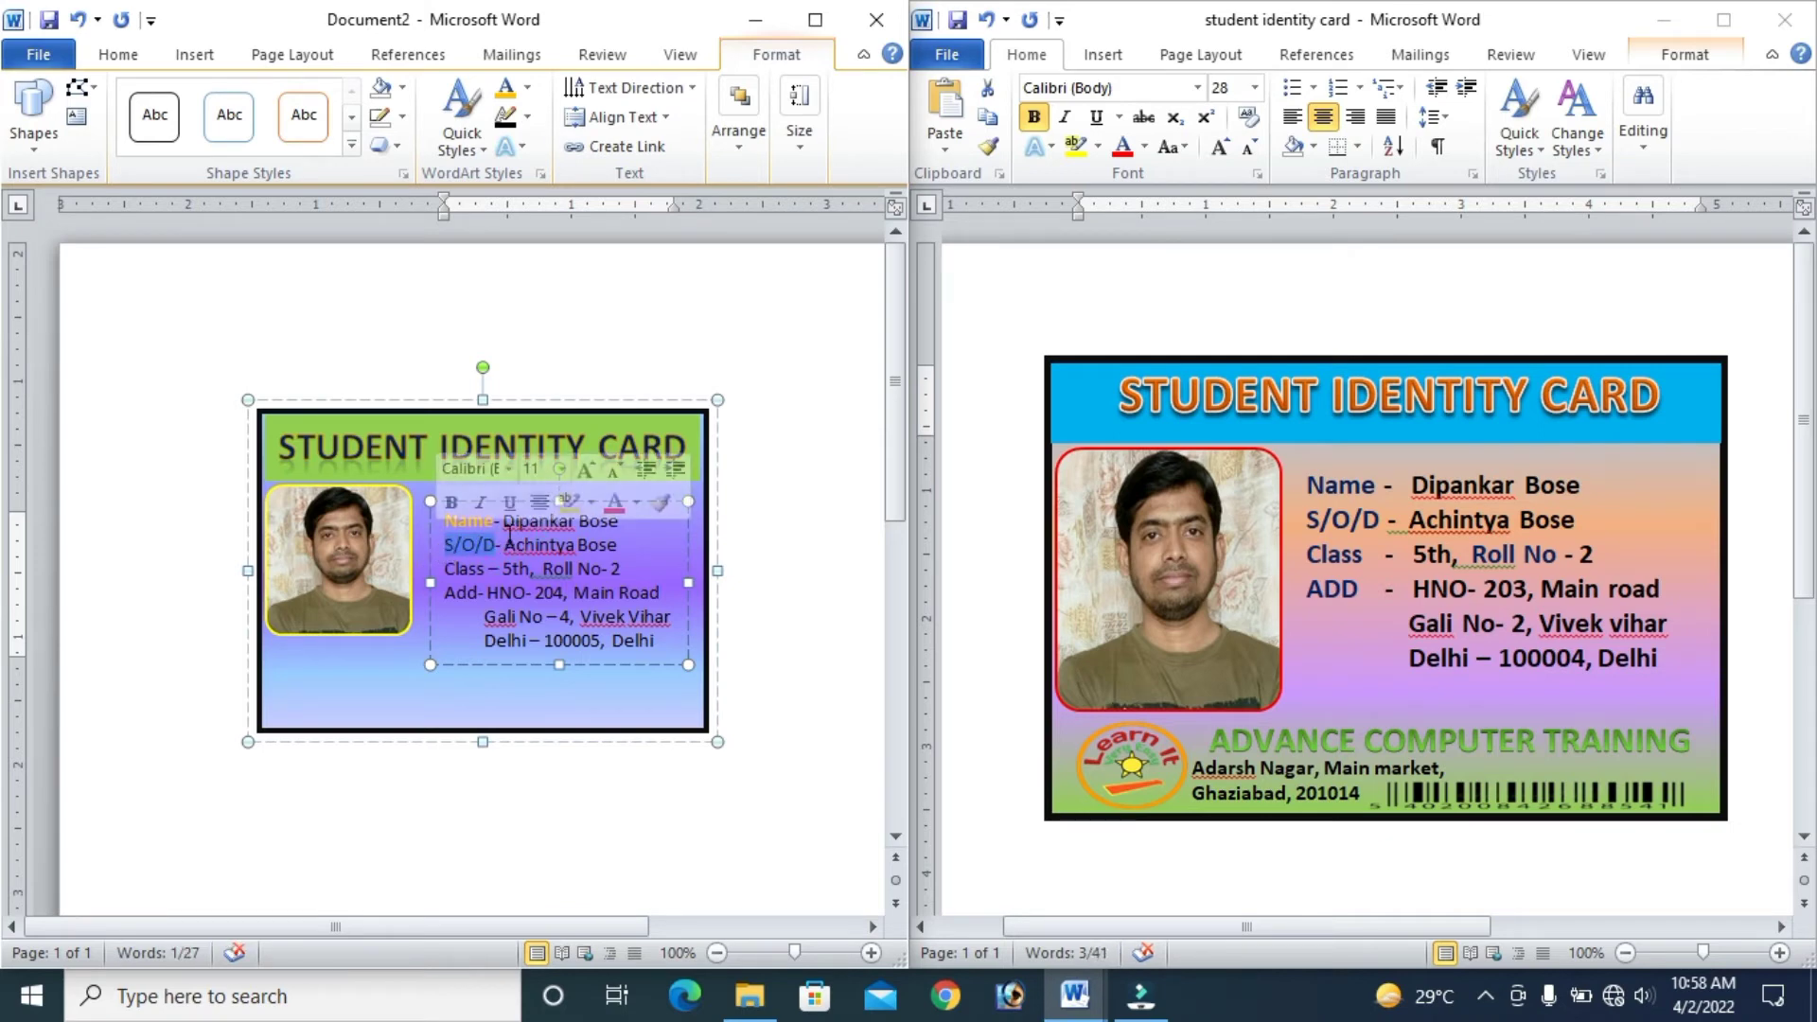
click(476, 522)
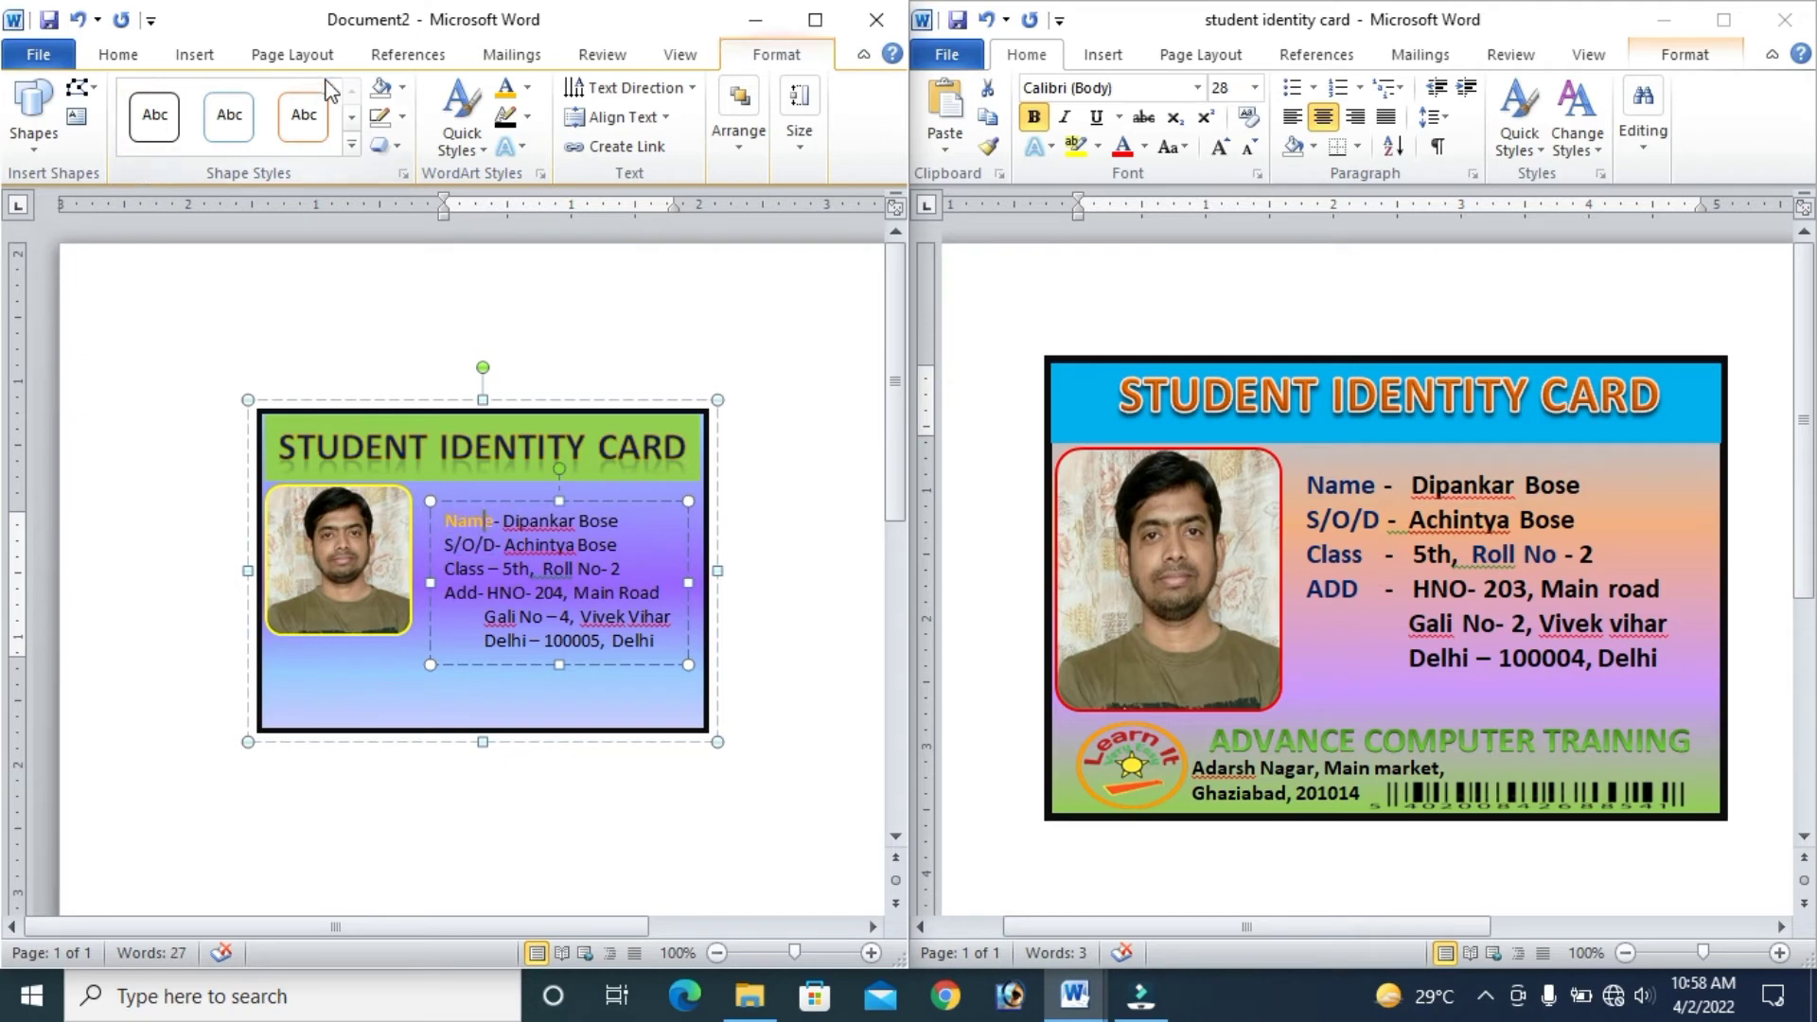
click(116, 54)
click(83, 140)
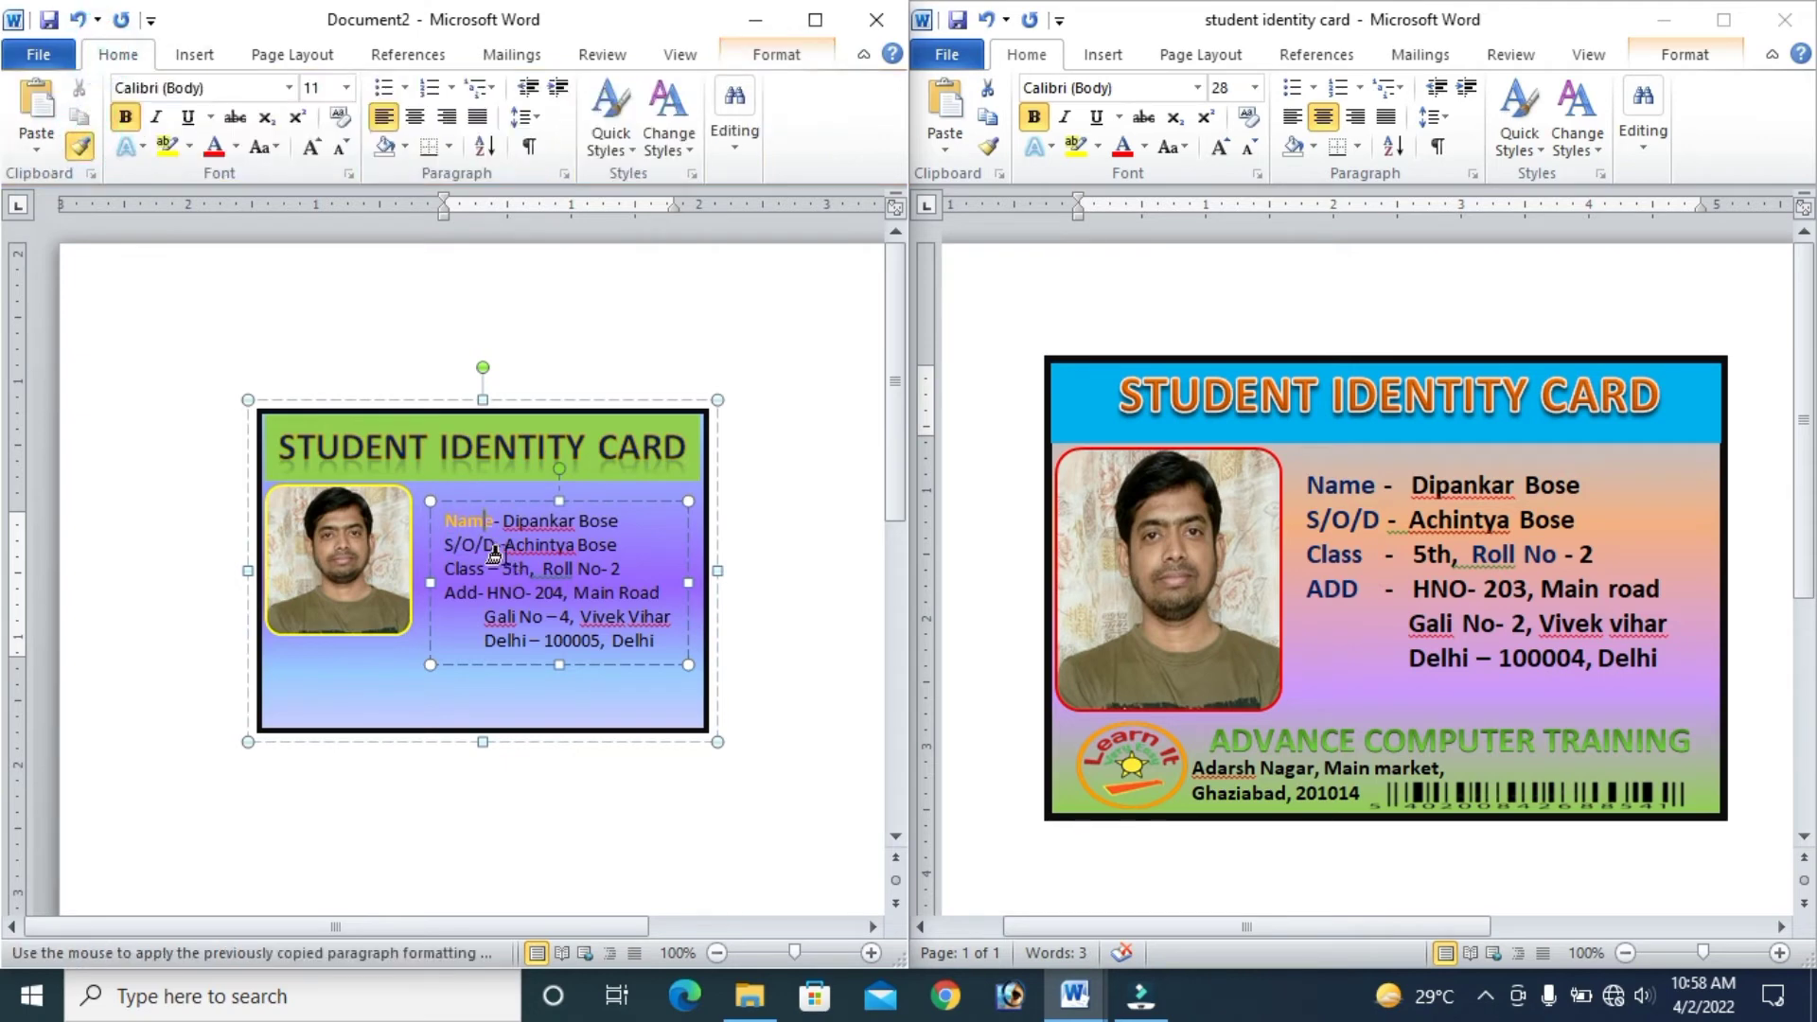
Step: Paint the orange label formatting onto S/O/D, Class, Roll No and Add
drag(491, 546, 446, 547)
click(445, 546)
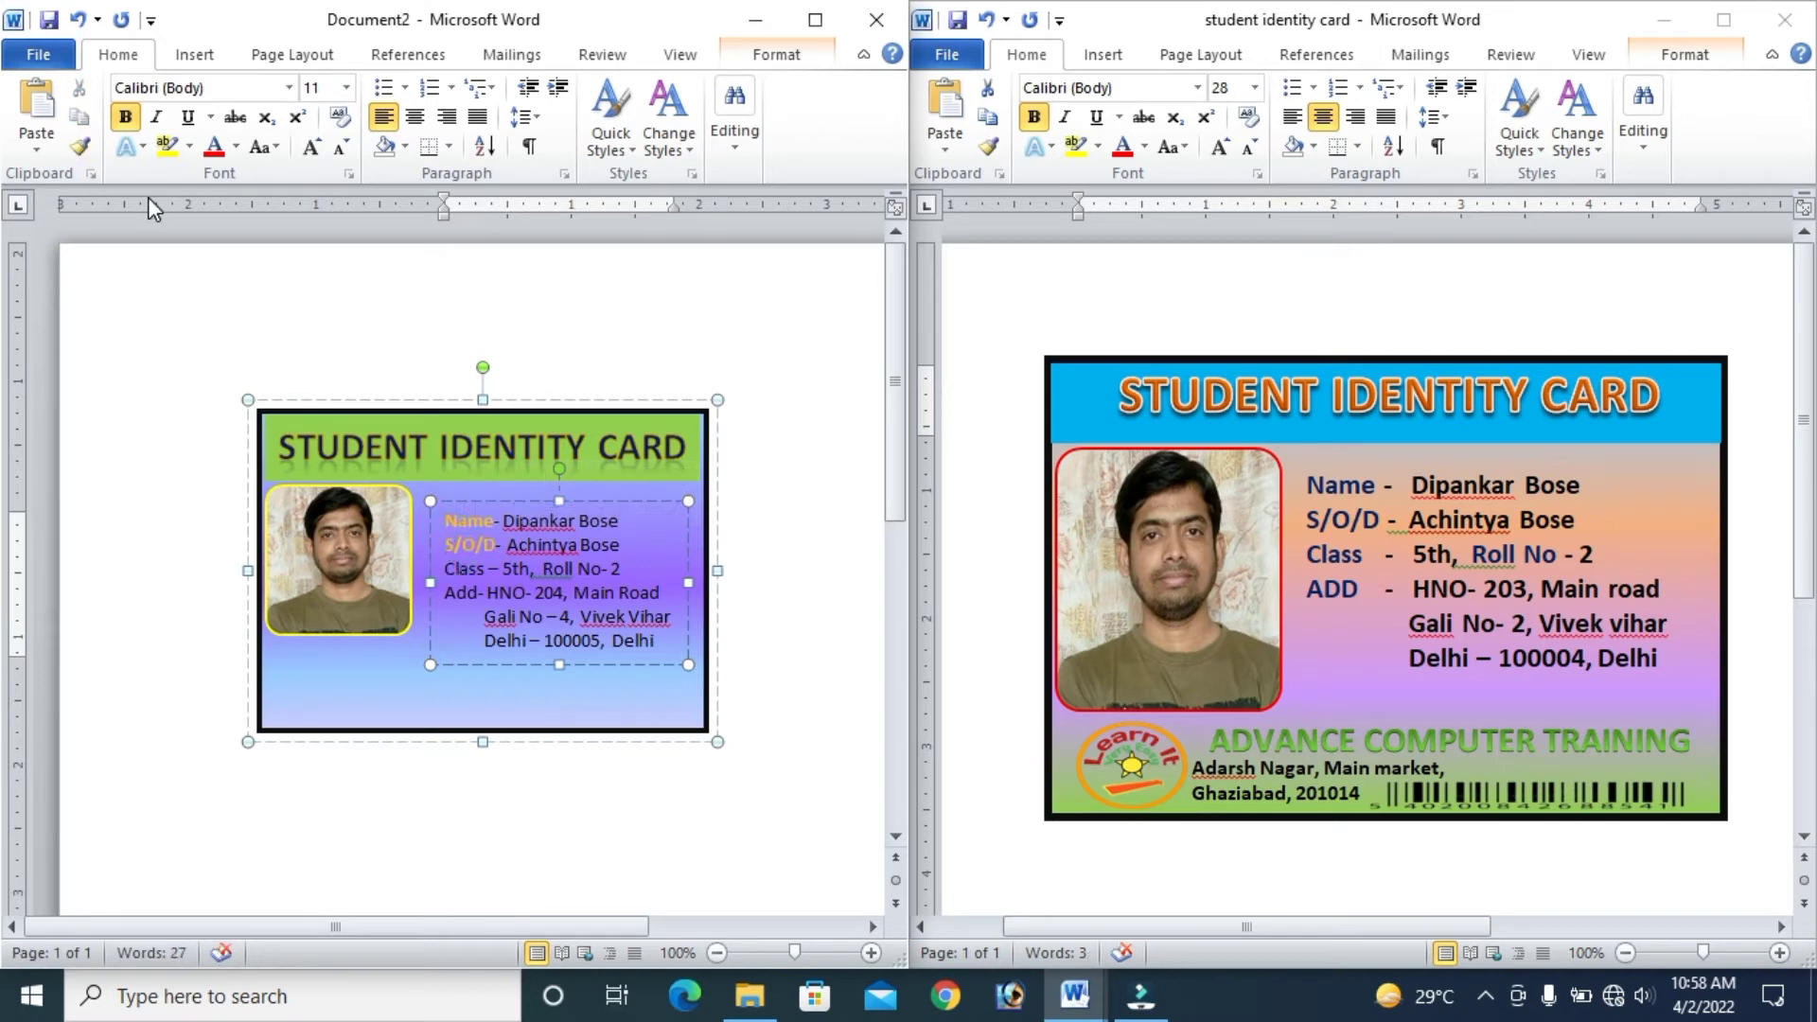
click(82, 147)
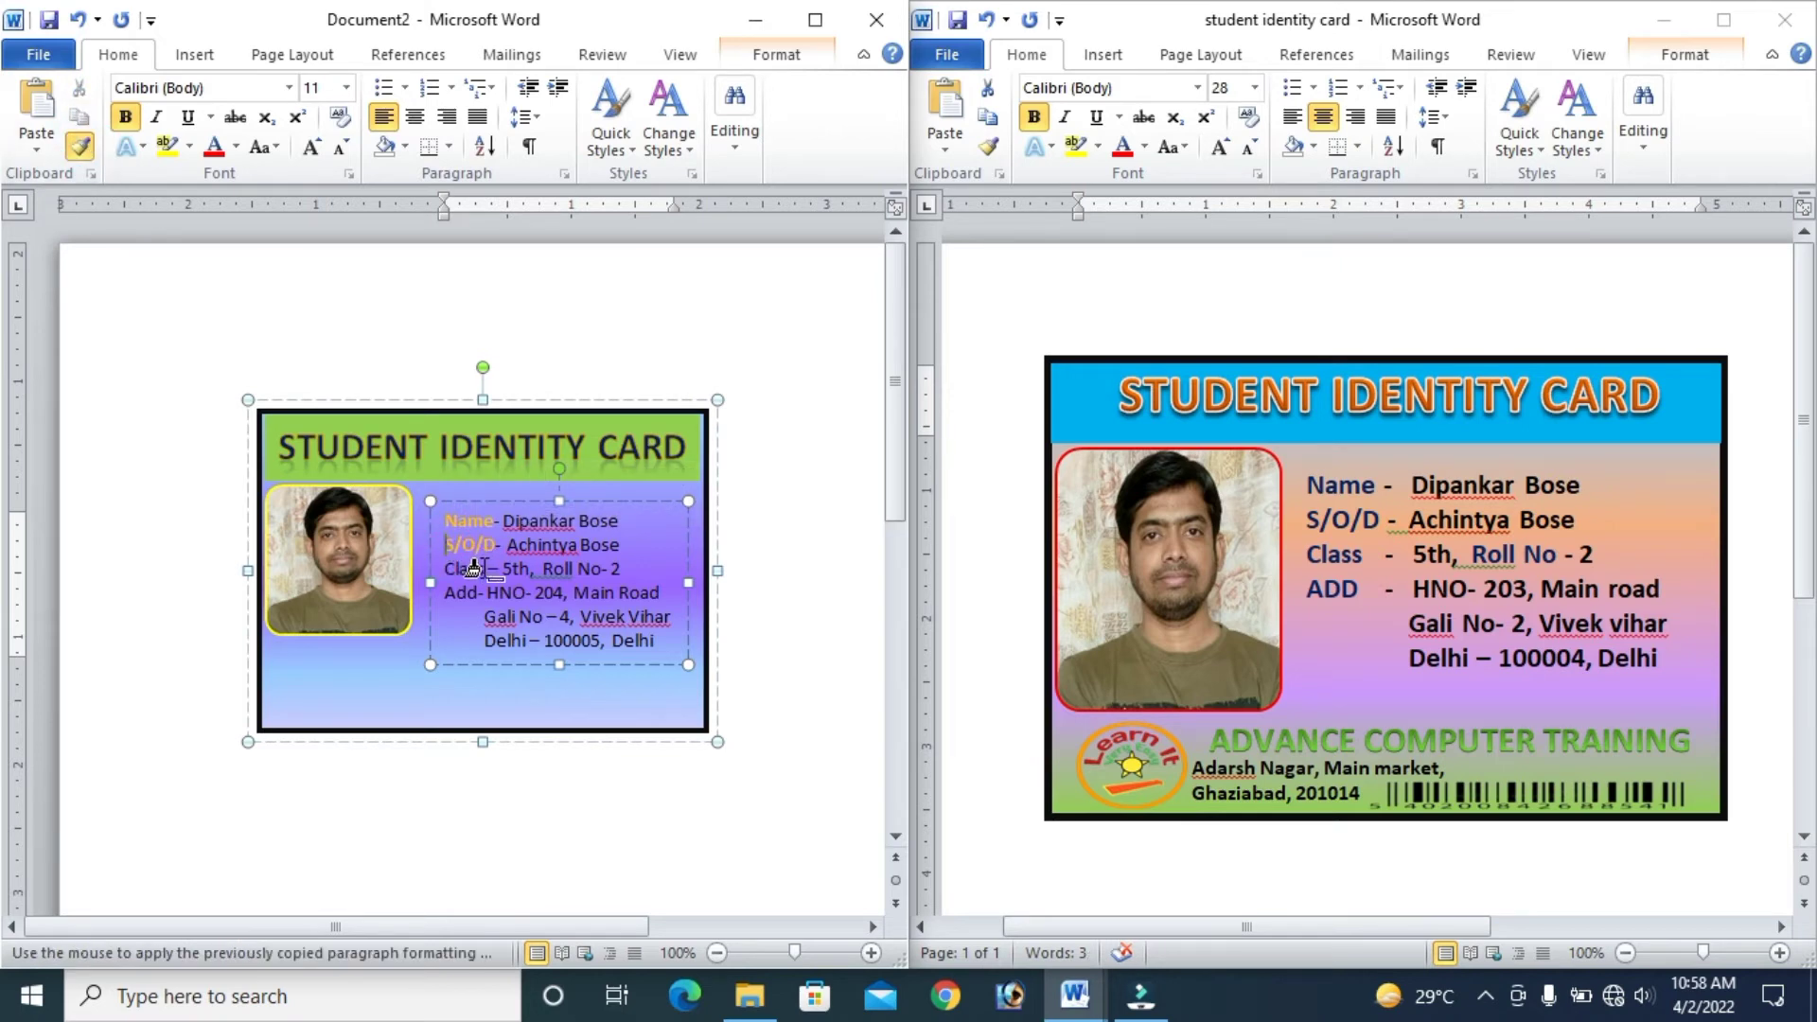
drag(484, 569, 441, 564)
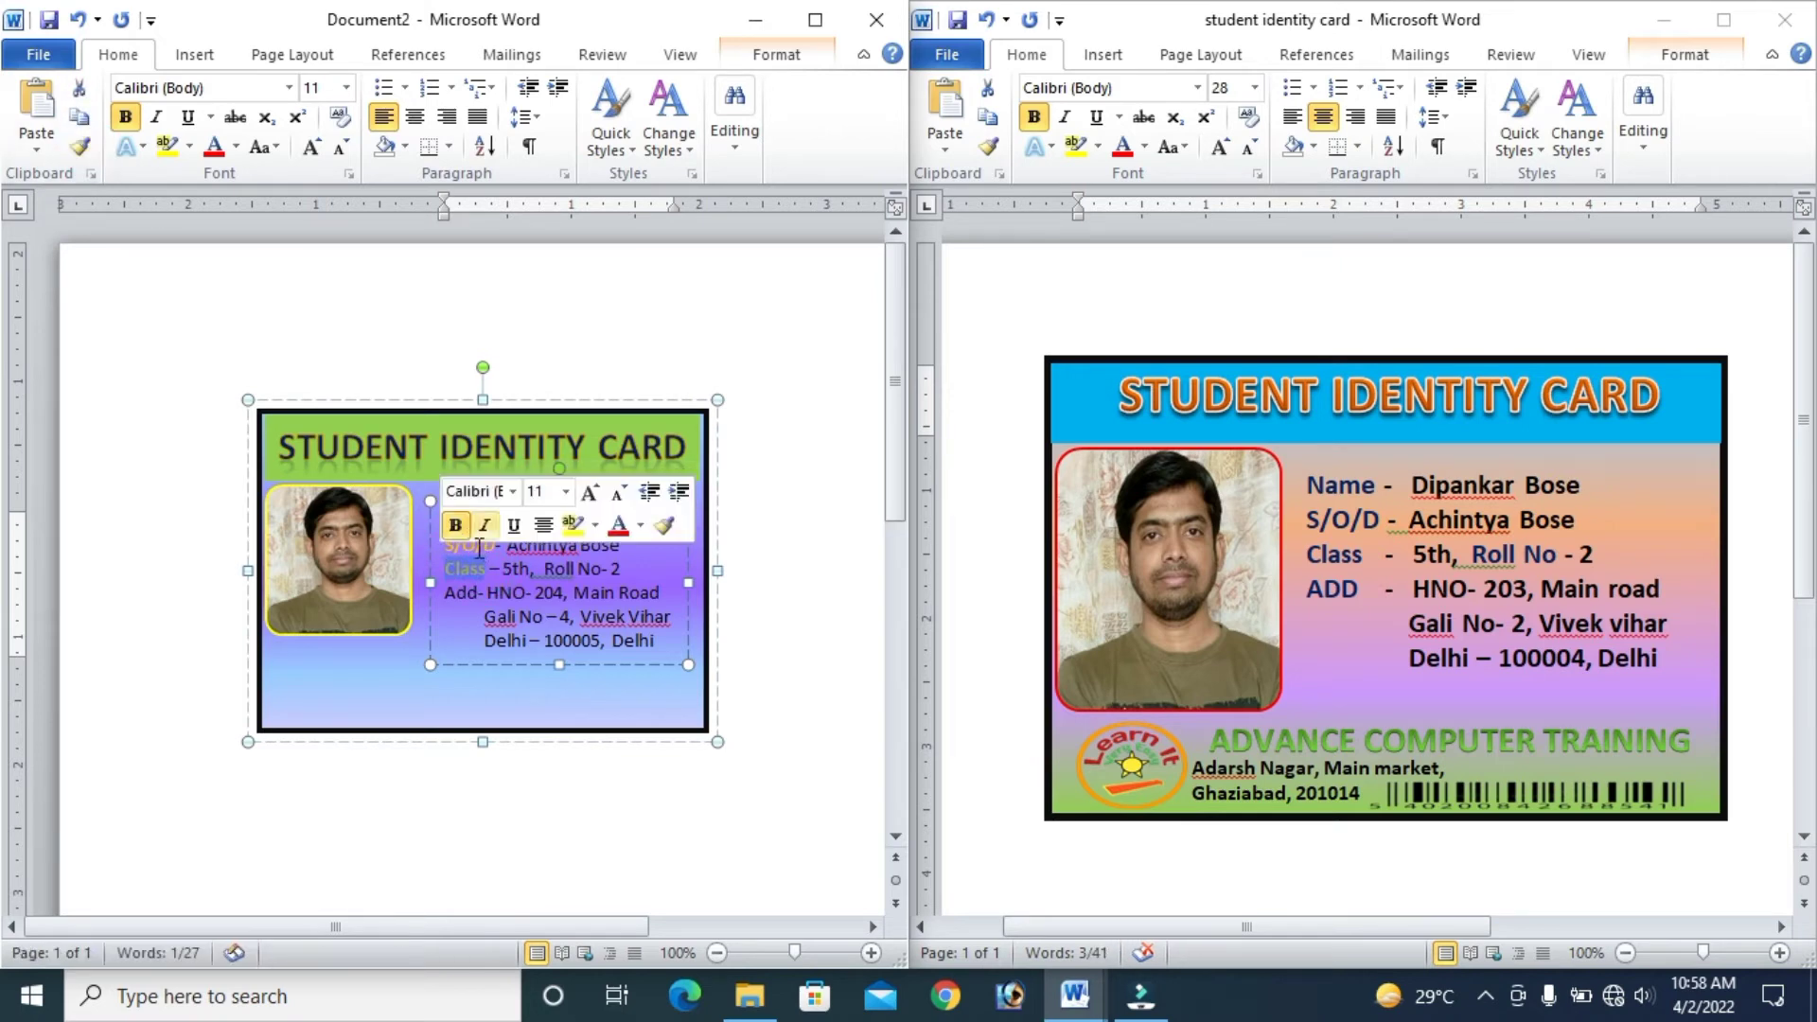
click(481, 569)
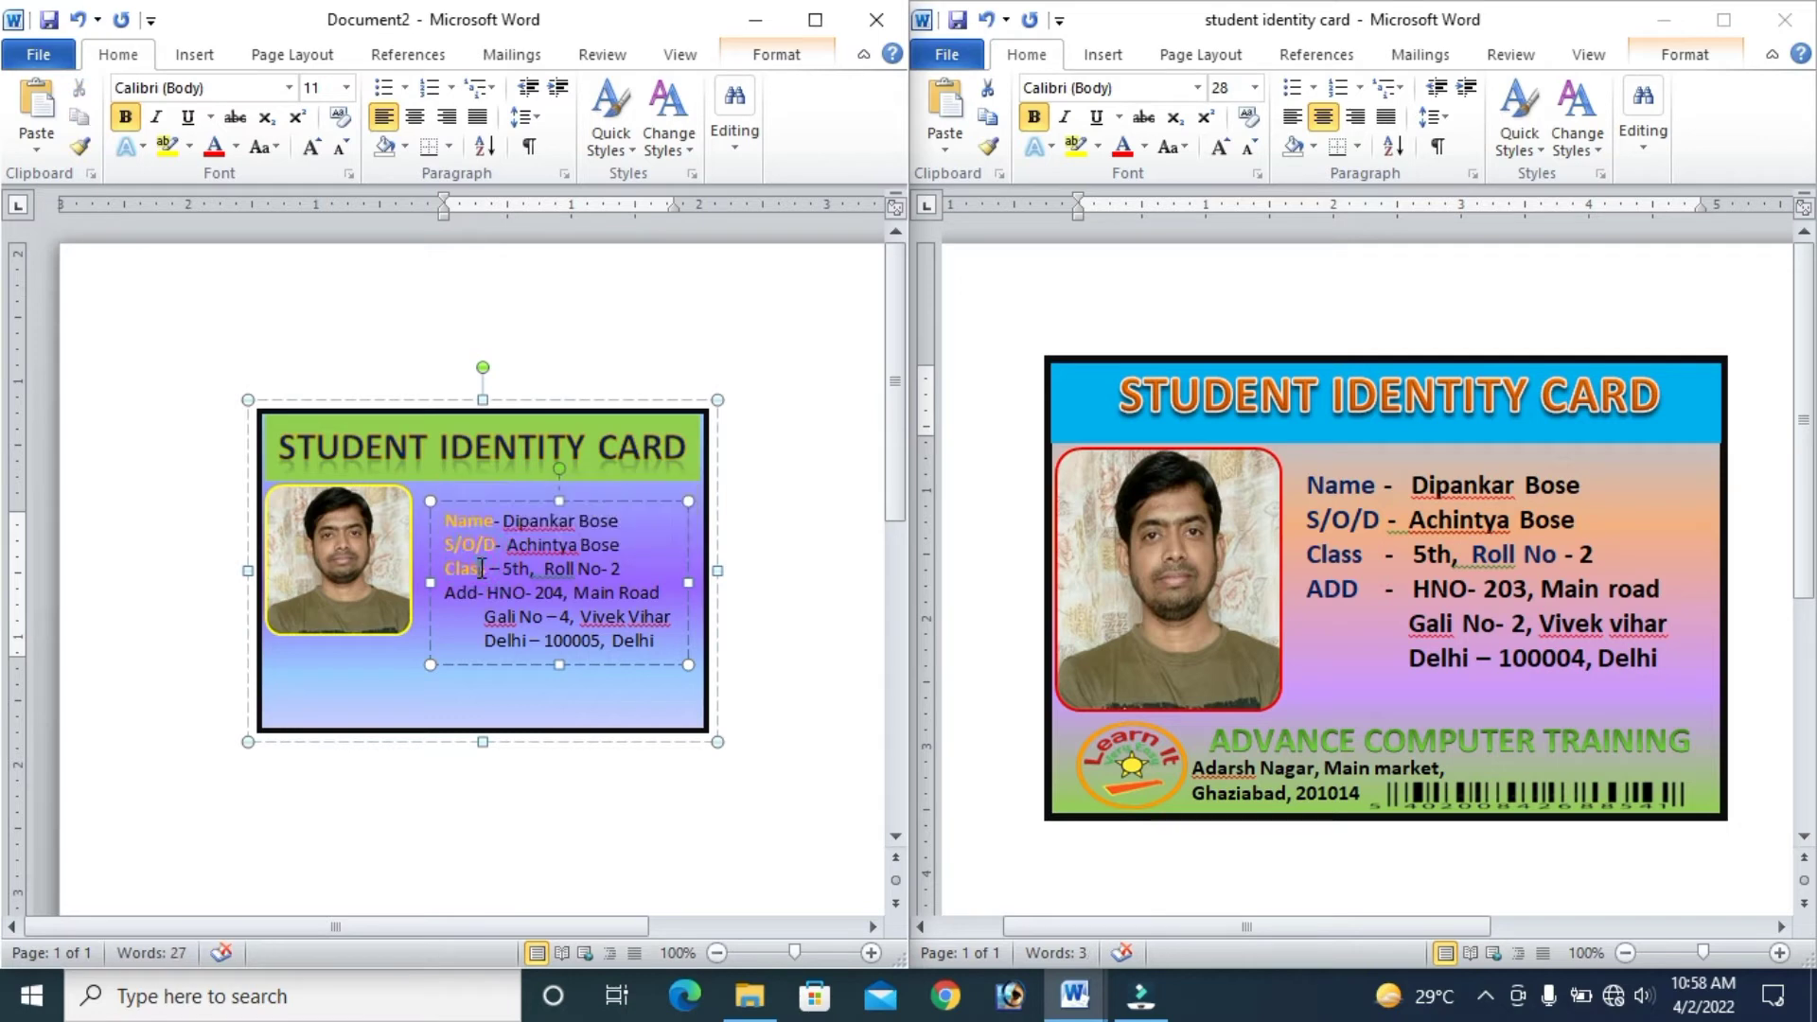
click(81, 147)
drag(593, 570, 544, 569)
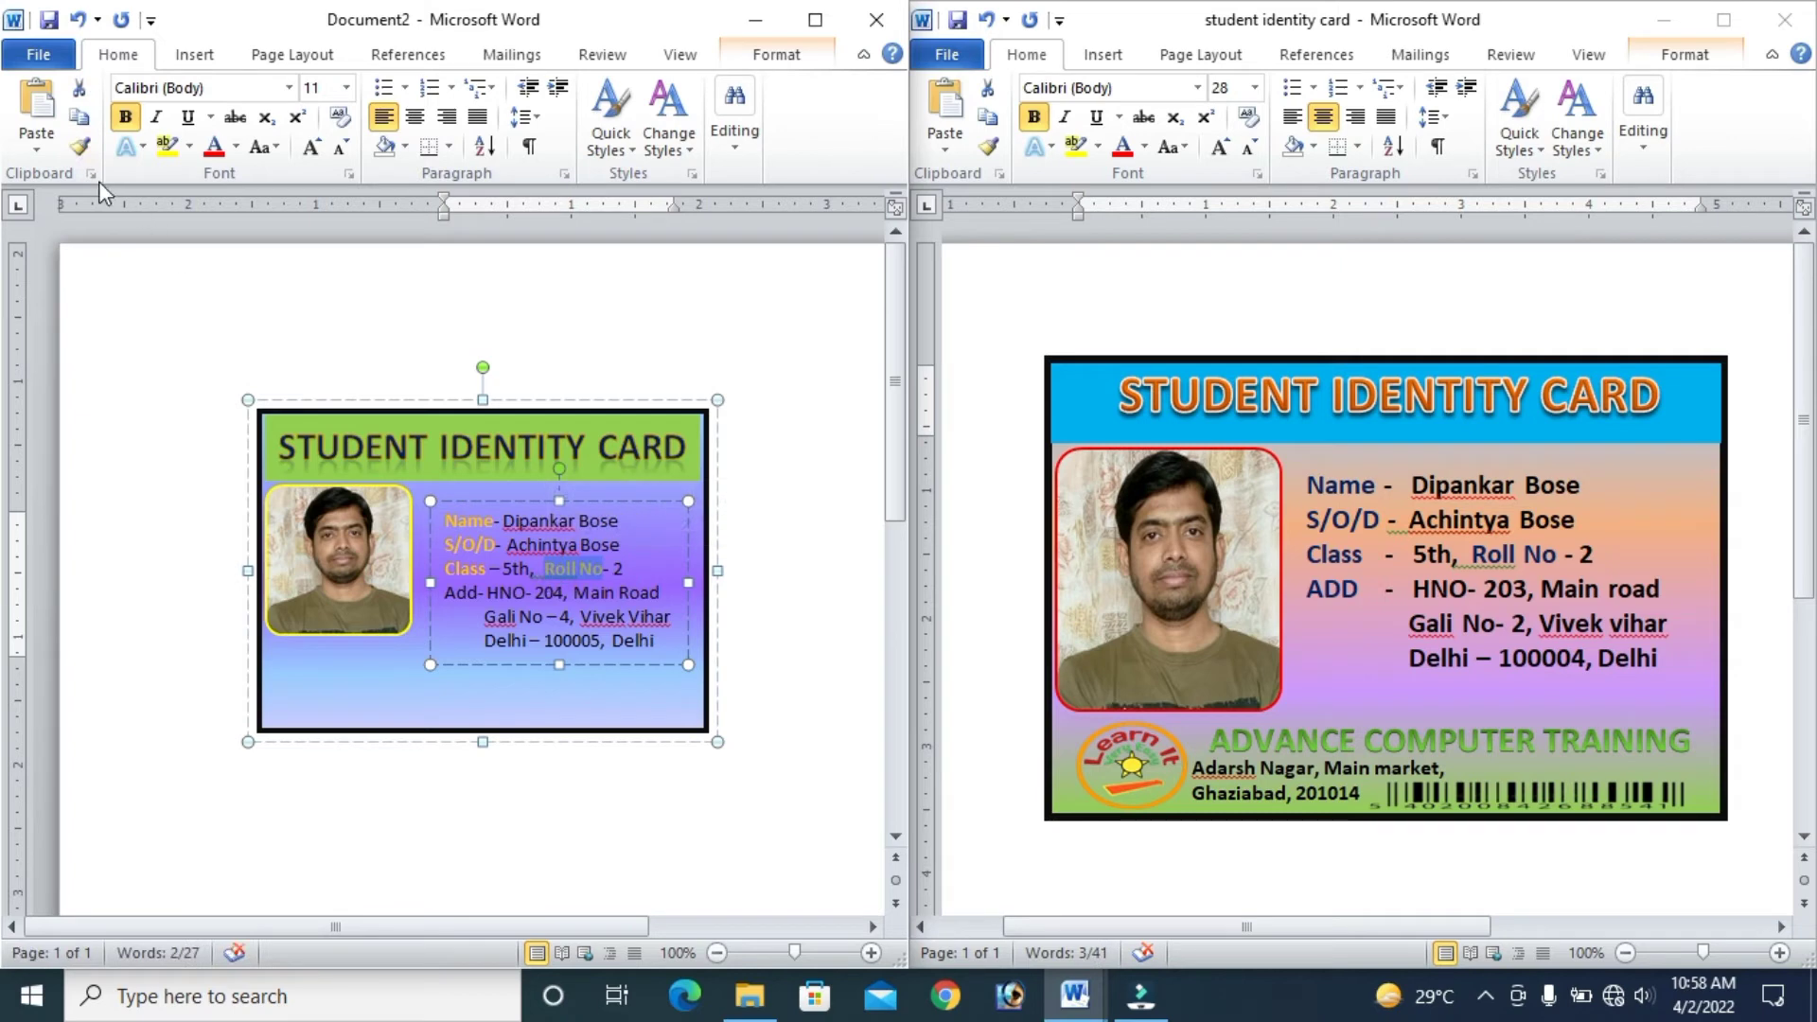
click(81, 147)
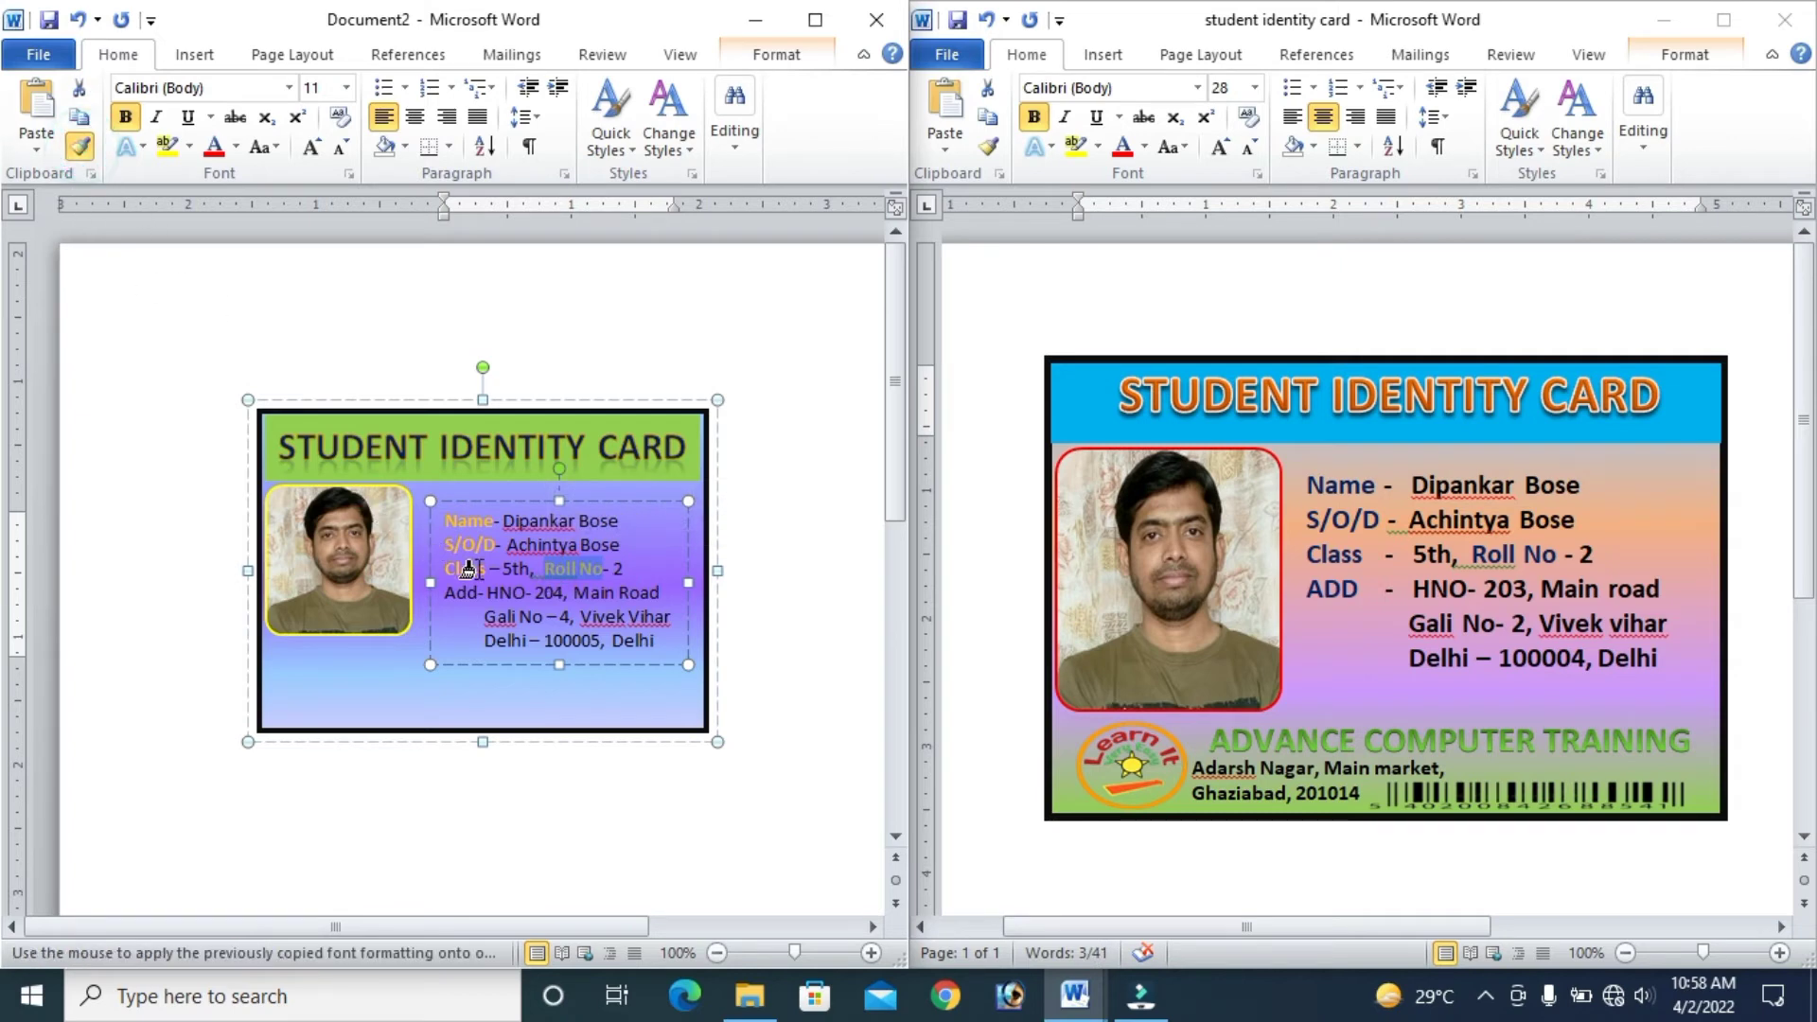
drag(482, 588, 439, 591)
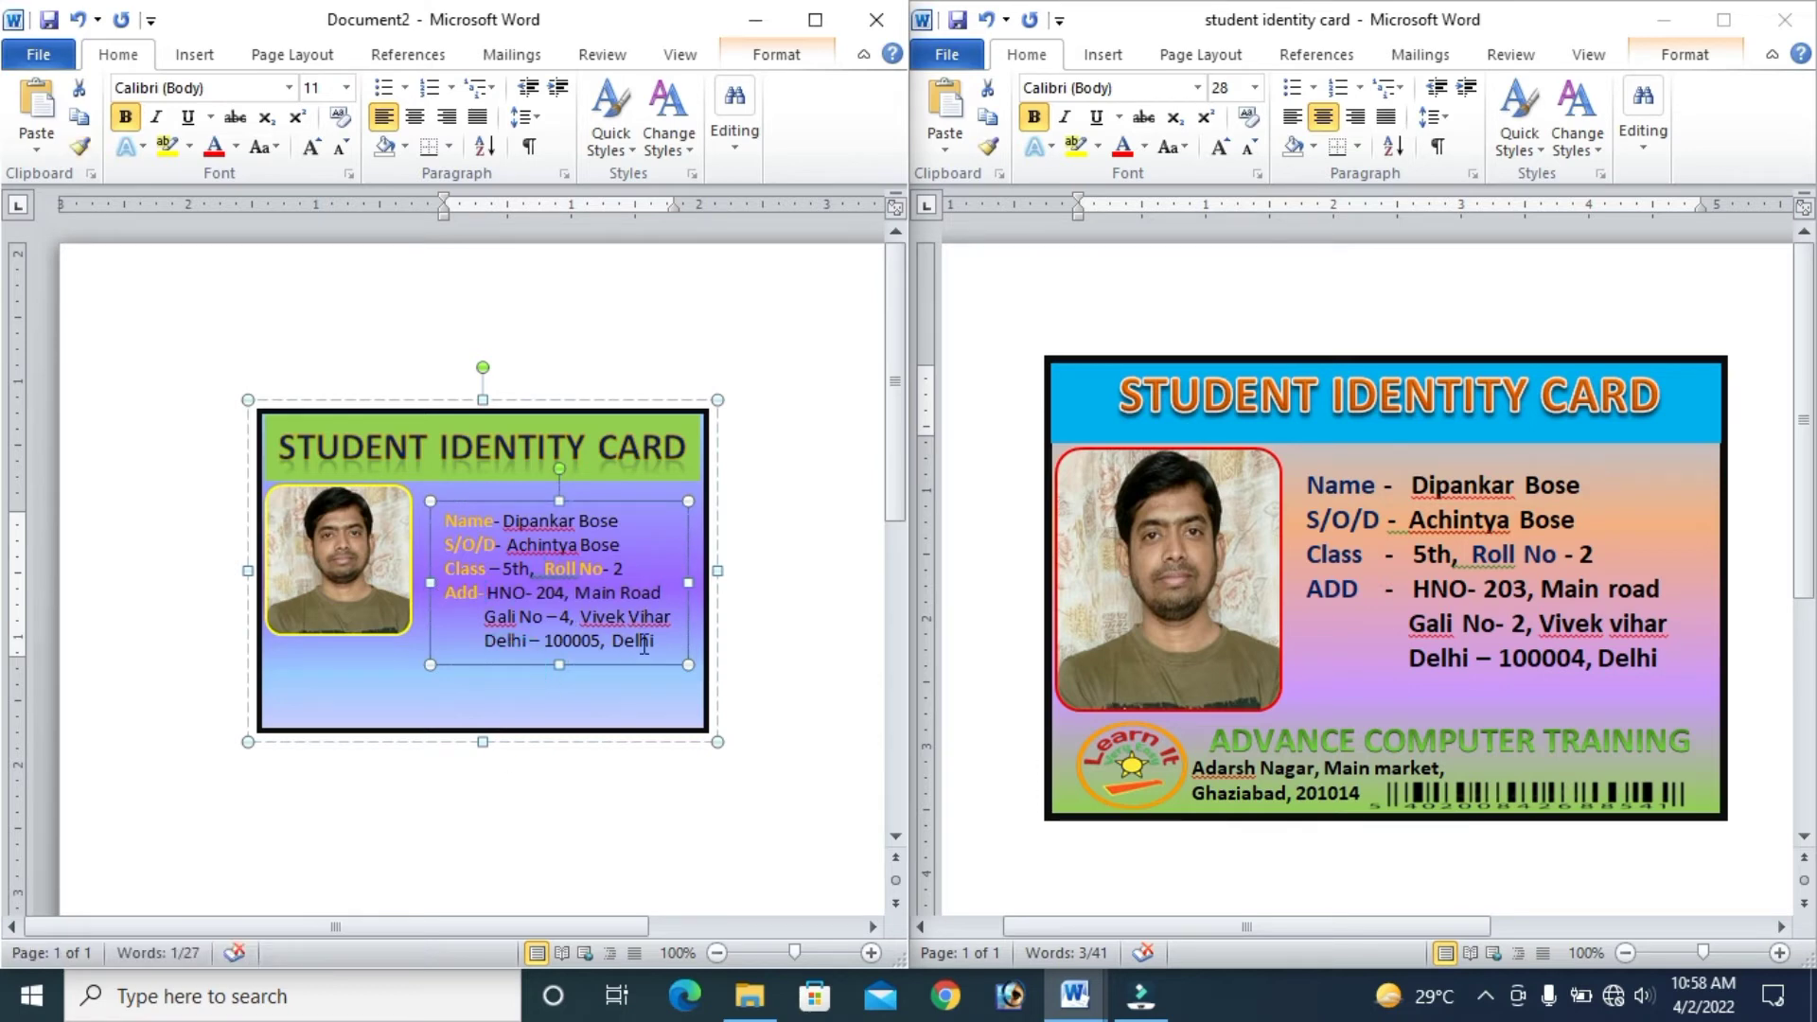
drag(663, 640, 459, 516)
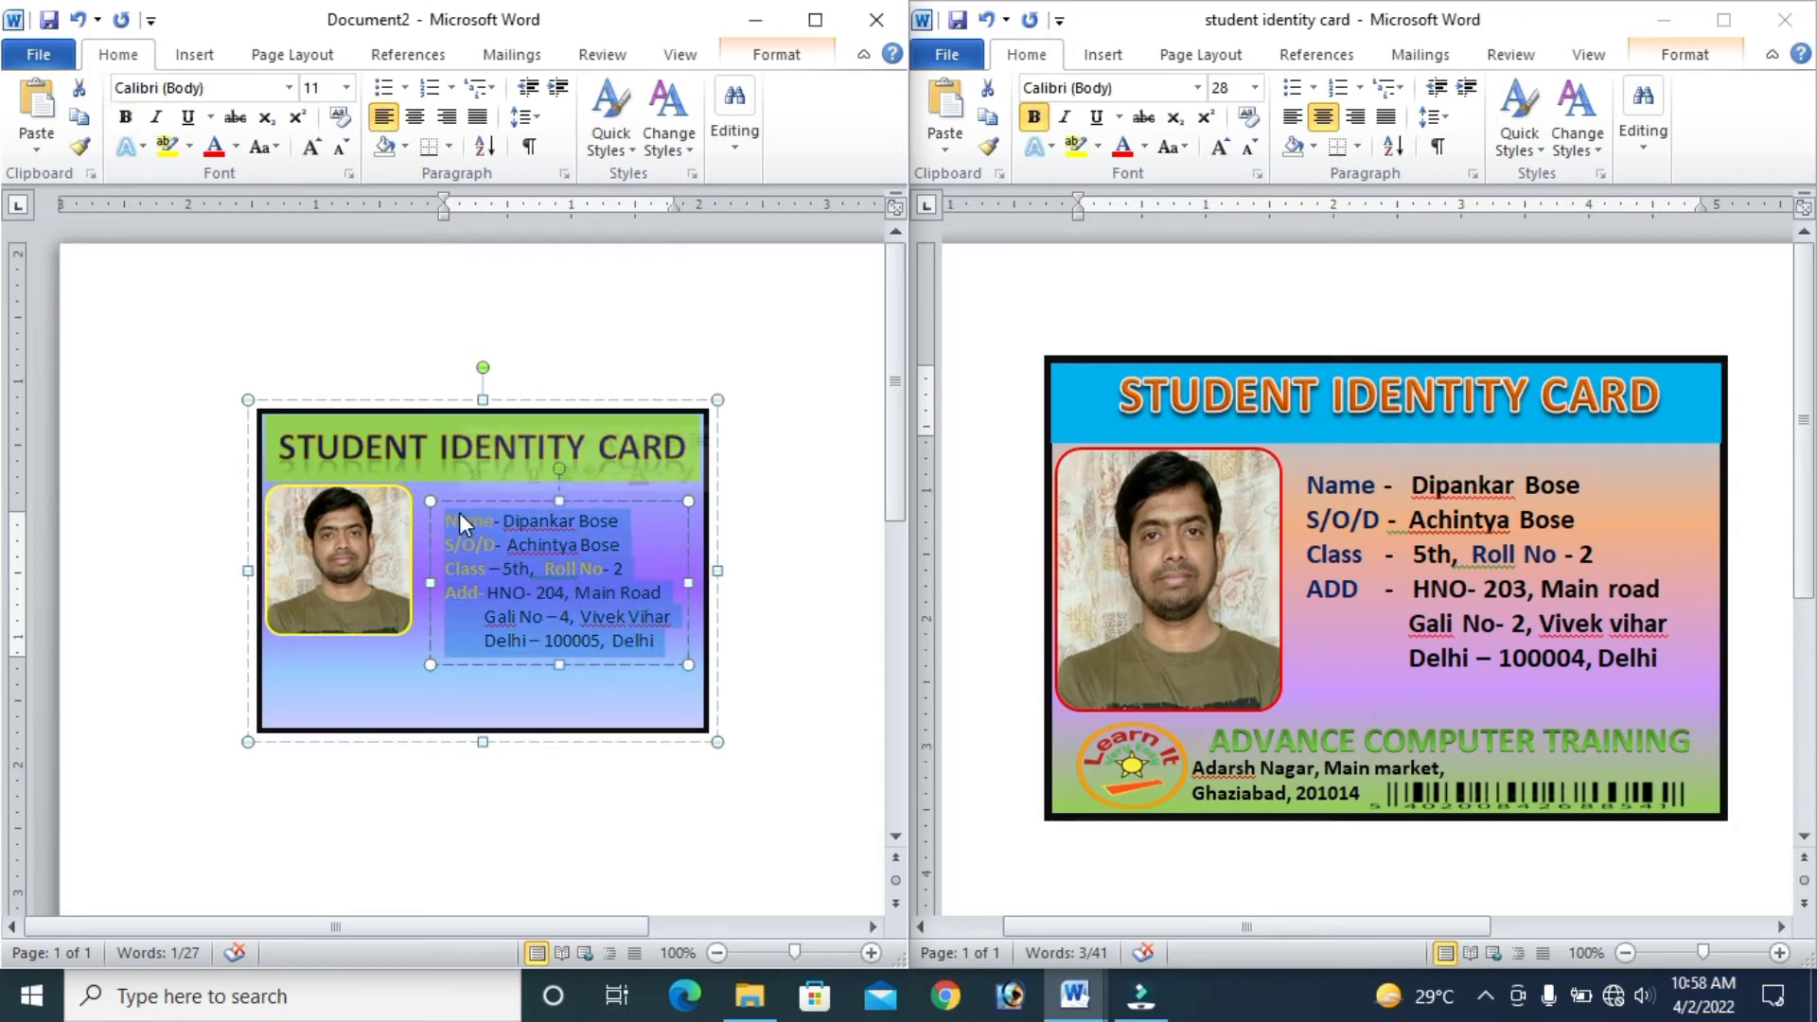
Step: Make the card's details text bold and enlarge it to 12 pt
key(ctrl+b)
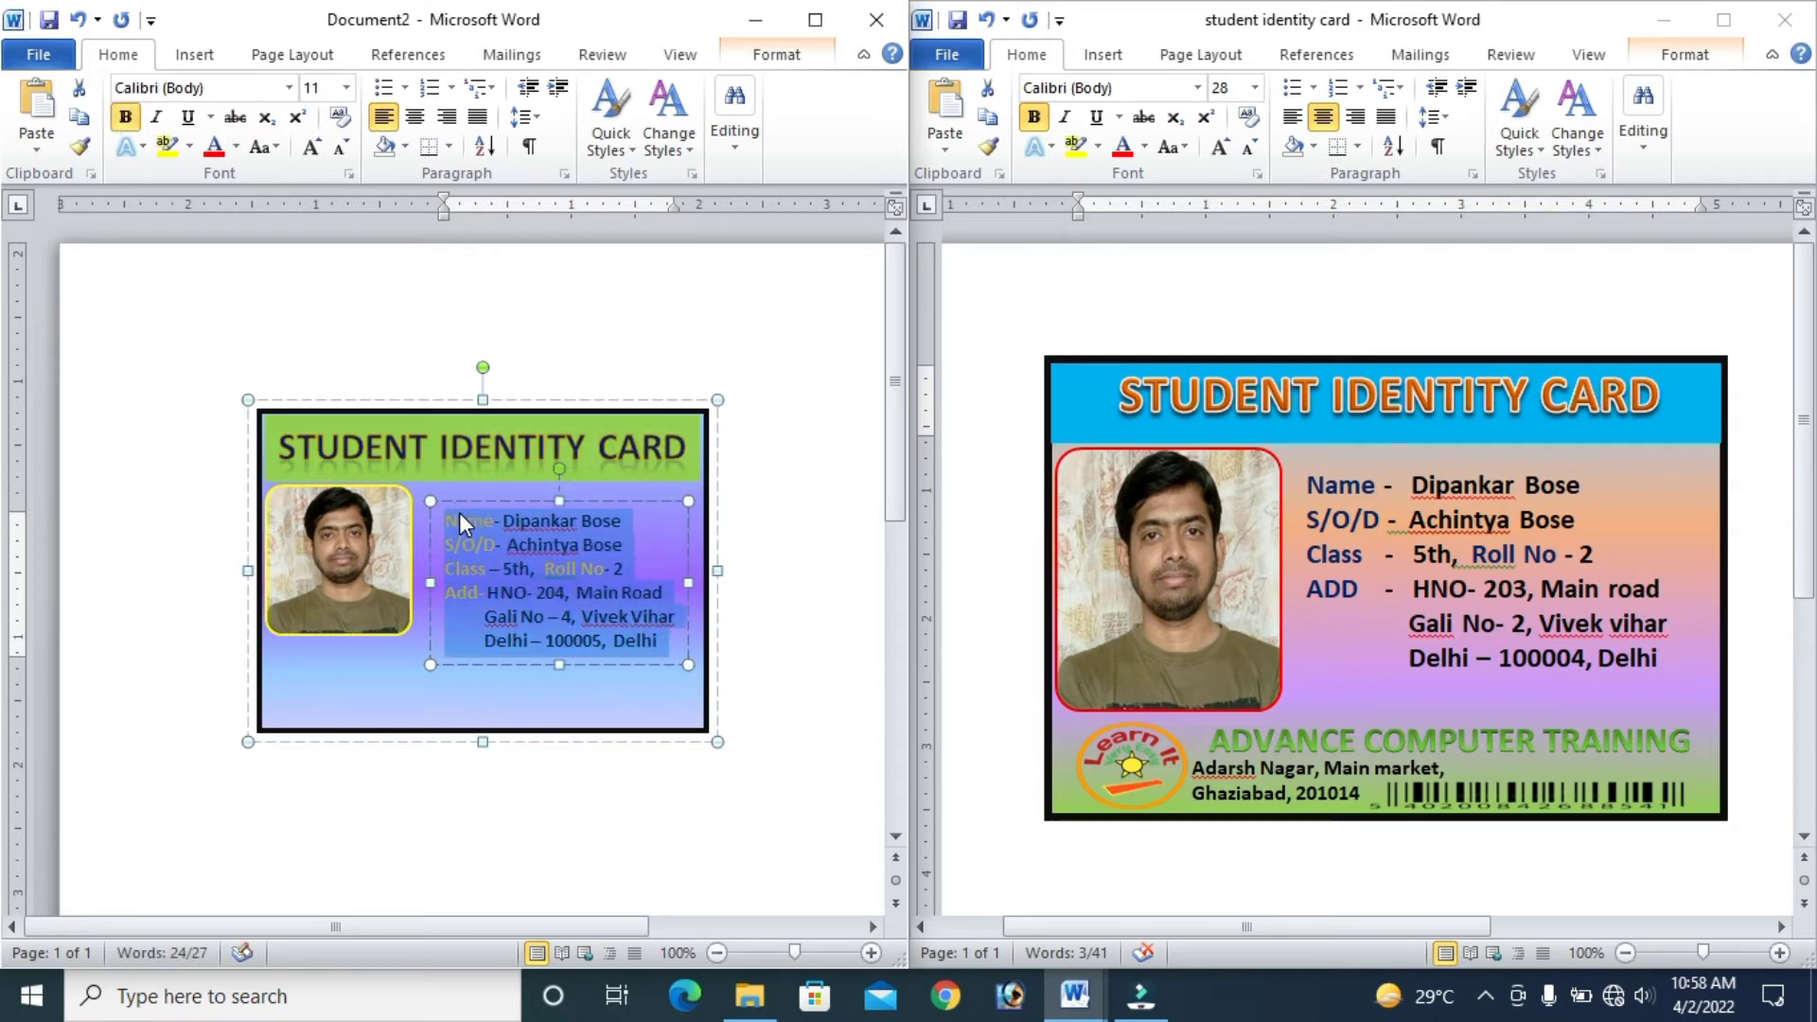
click(688, 679)
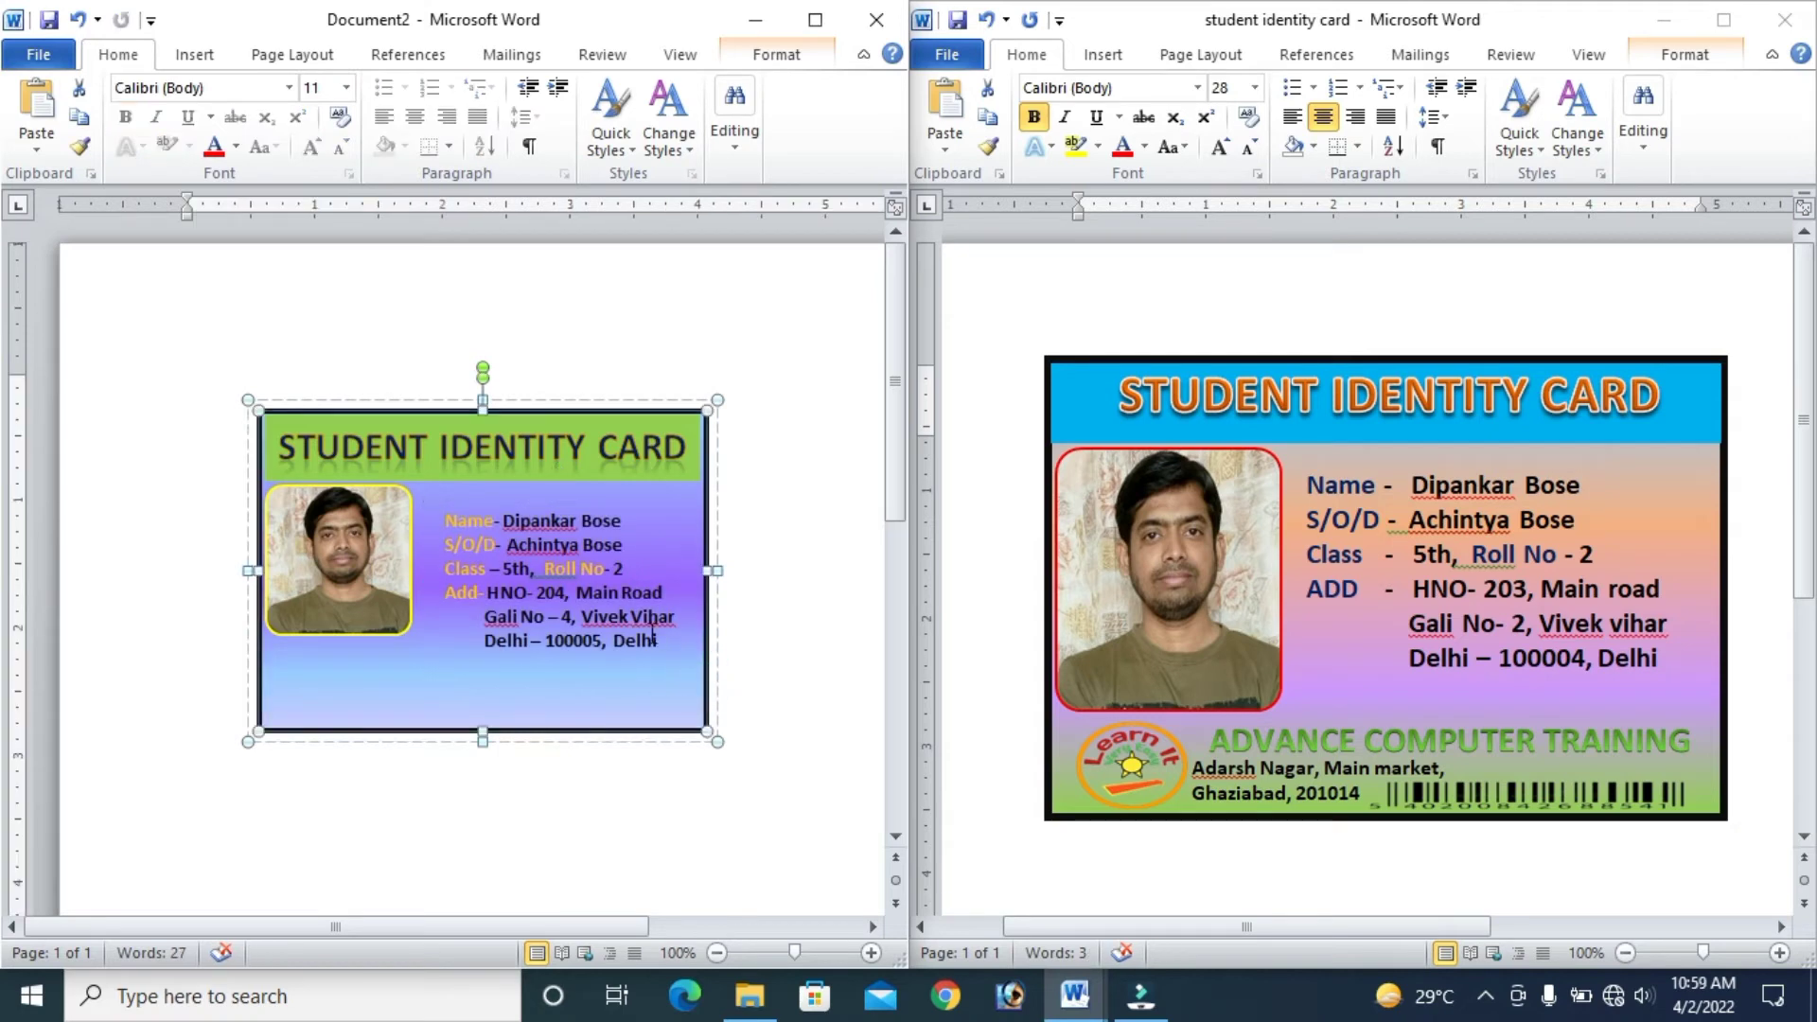
drag(652, 636, 439, 481)
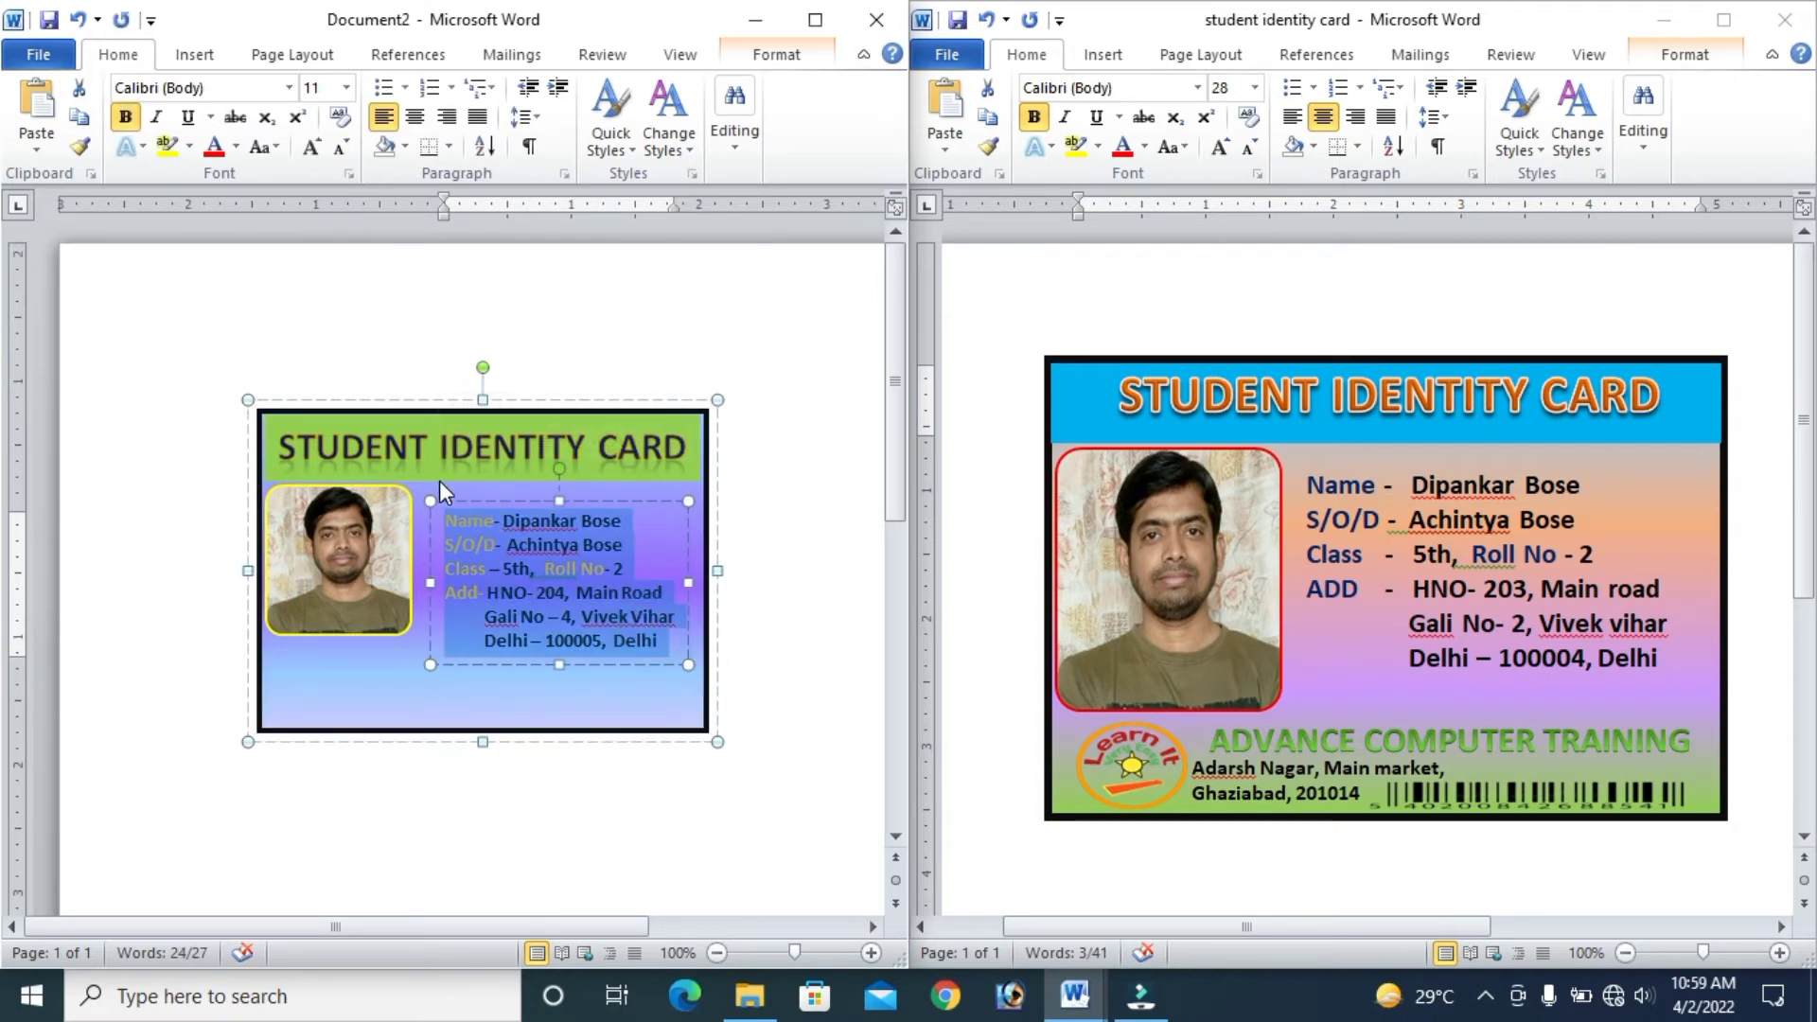
key(ctrl+bracketright)
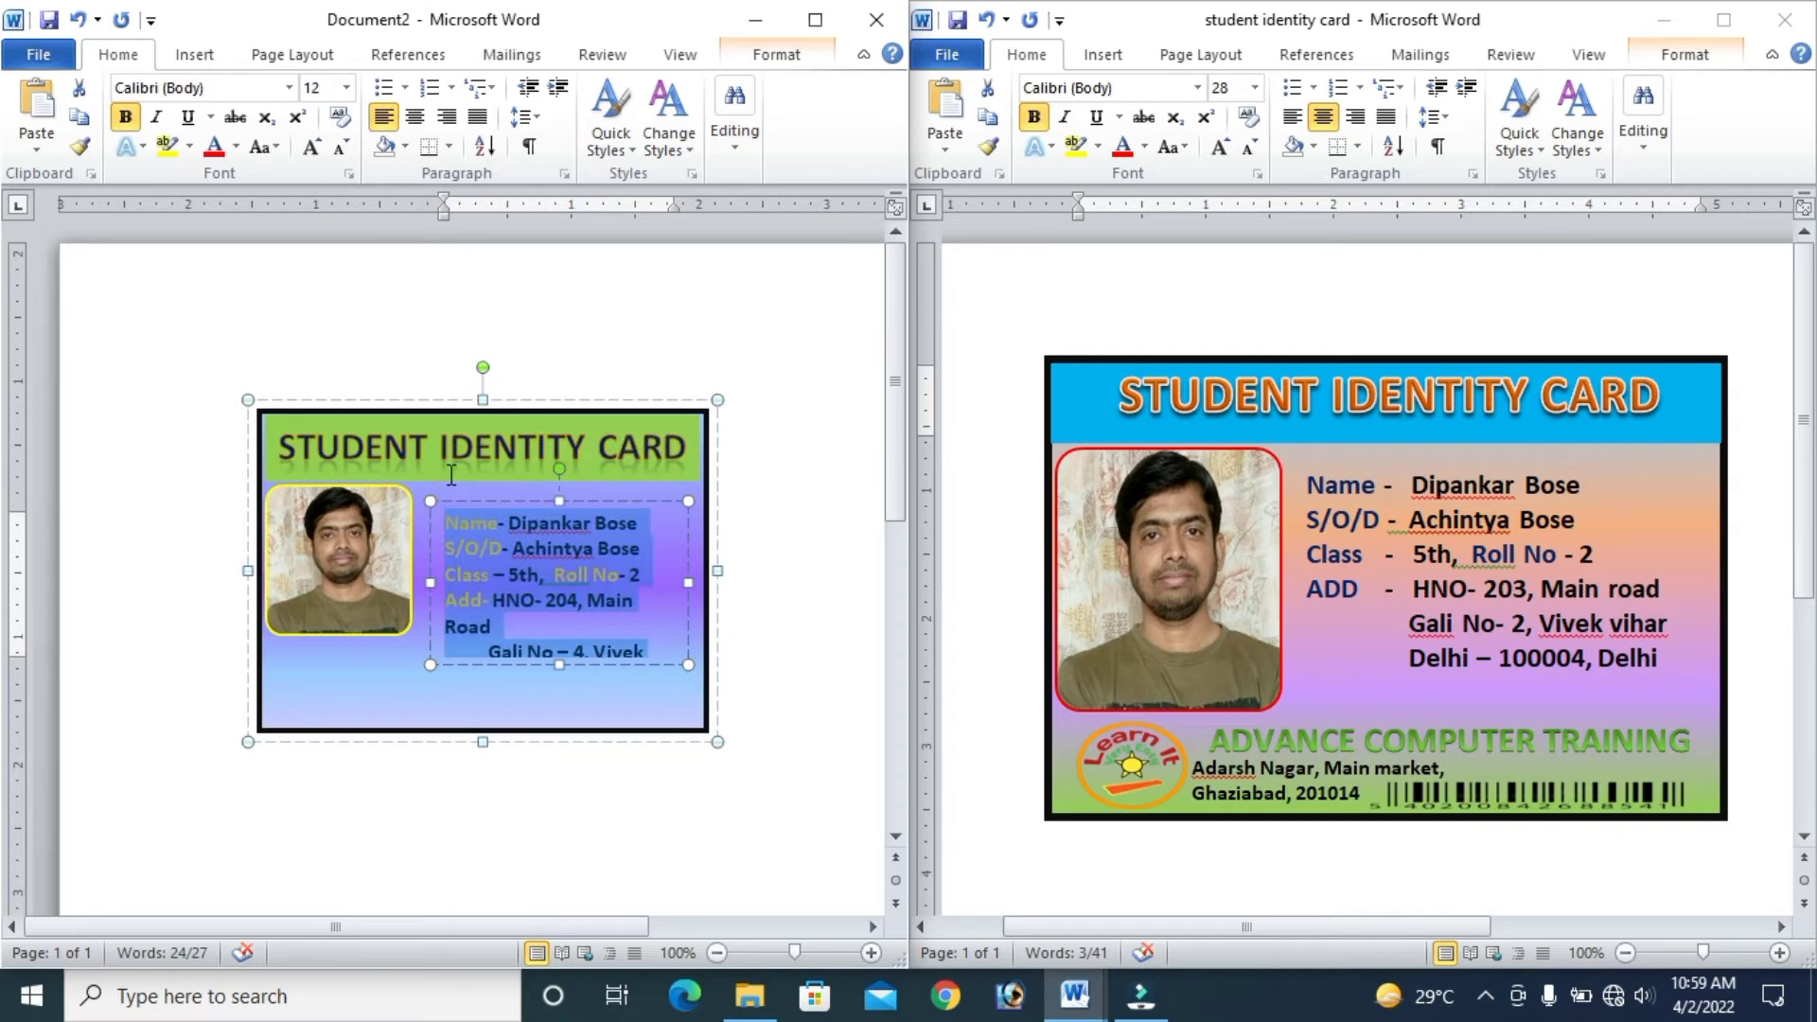
Step: Widen, raise and lengthen the details box so it sits level with the photo
drag(431, 583, 410, 584)
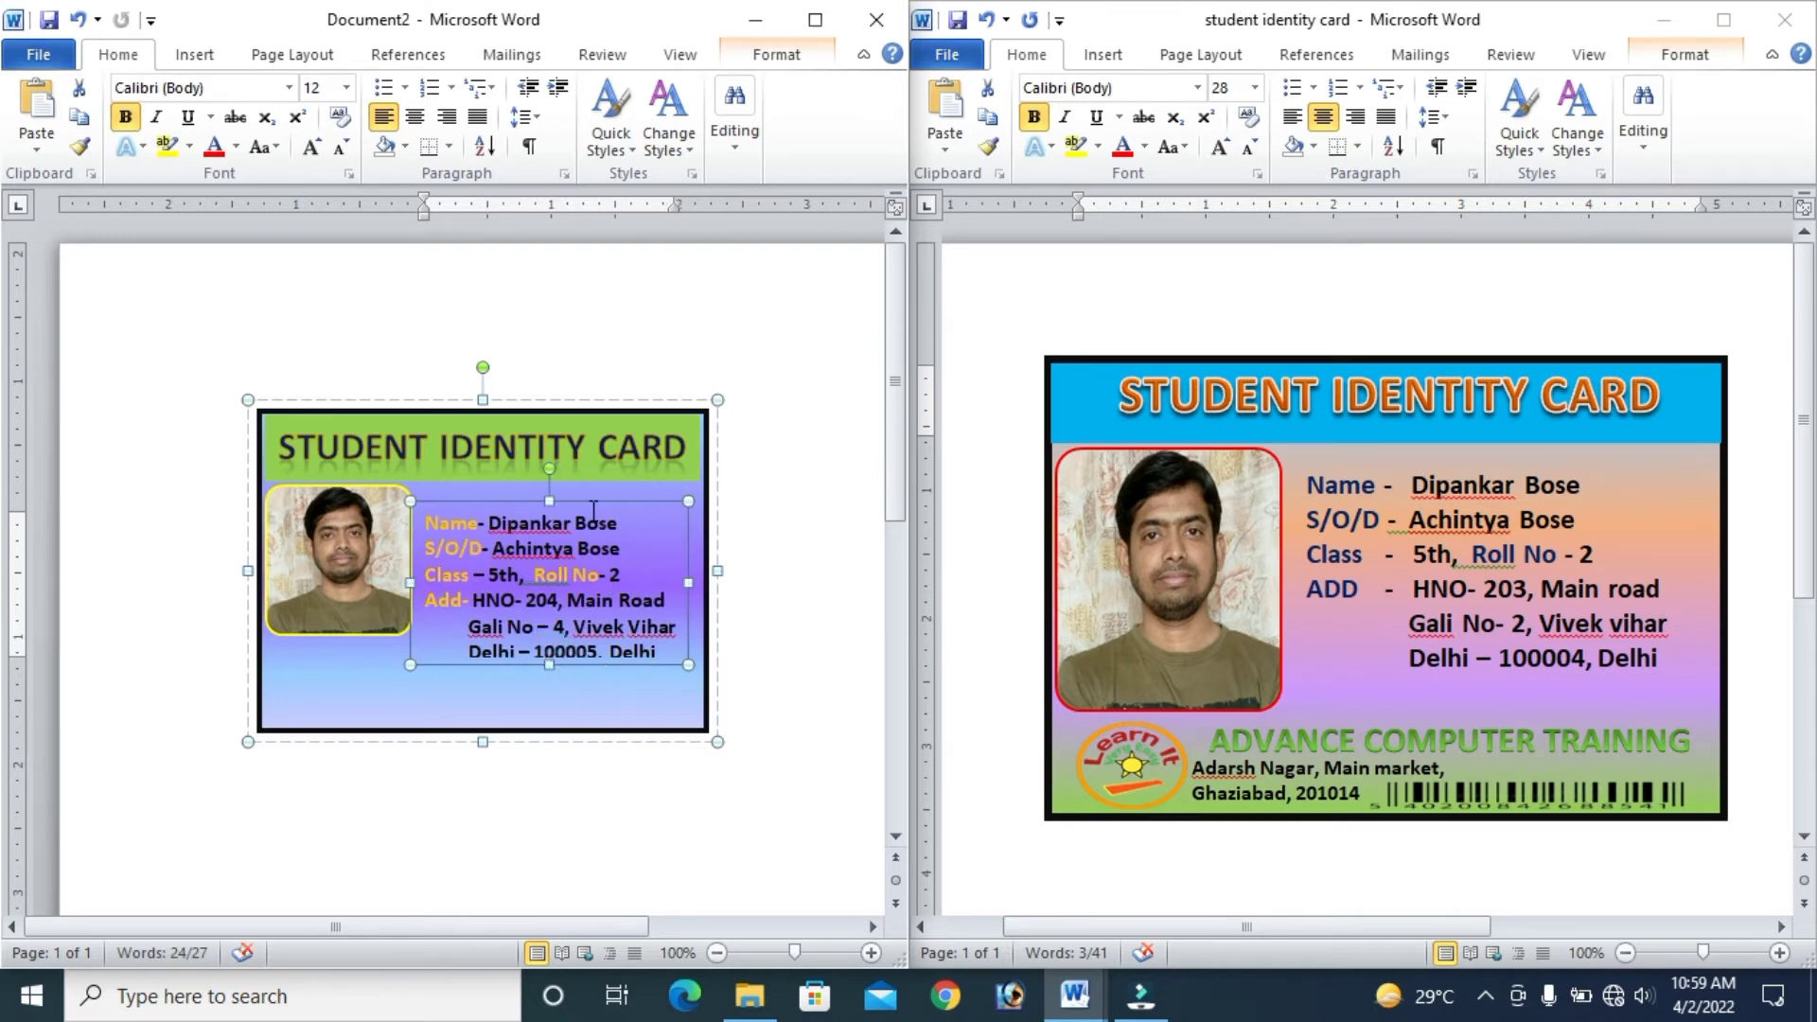
key(Up)
key(Up)
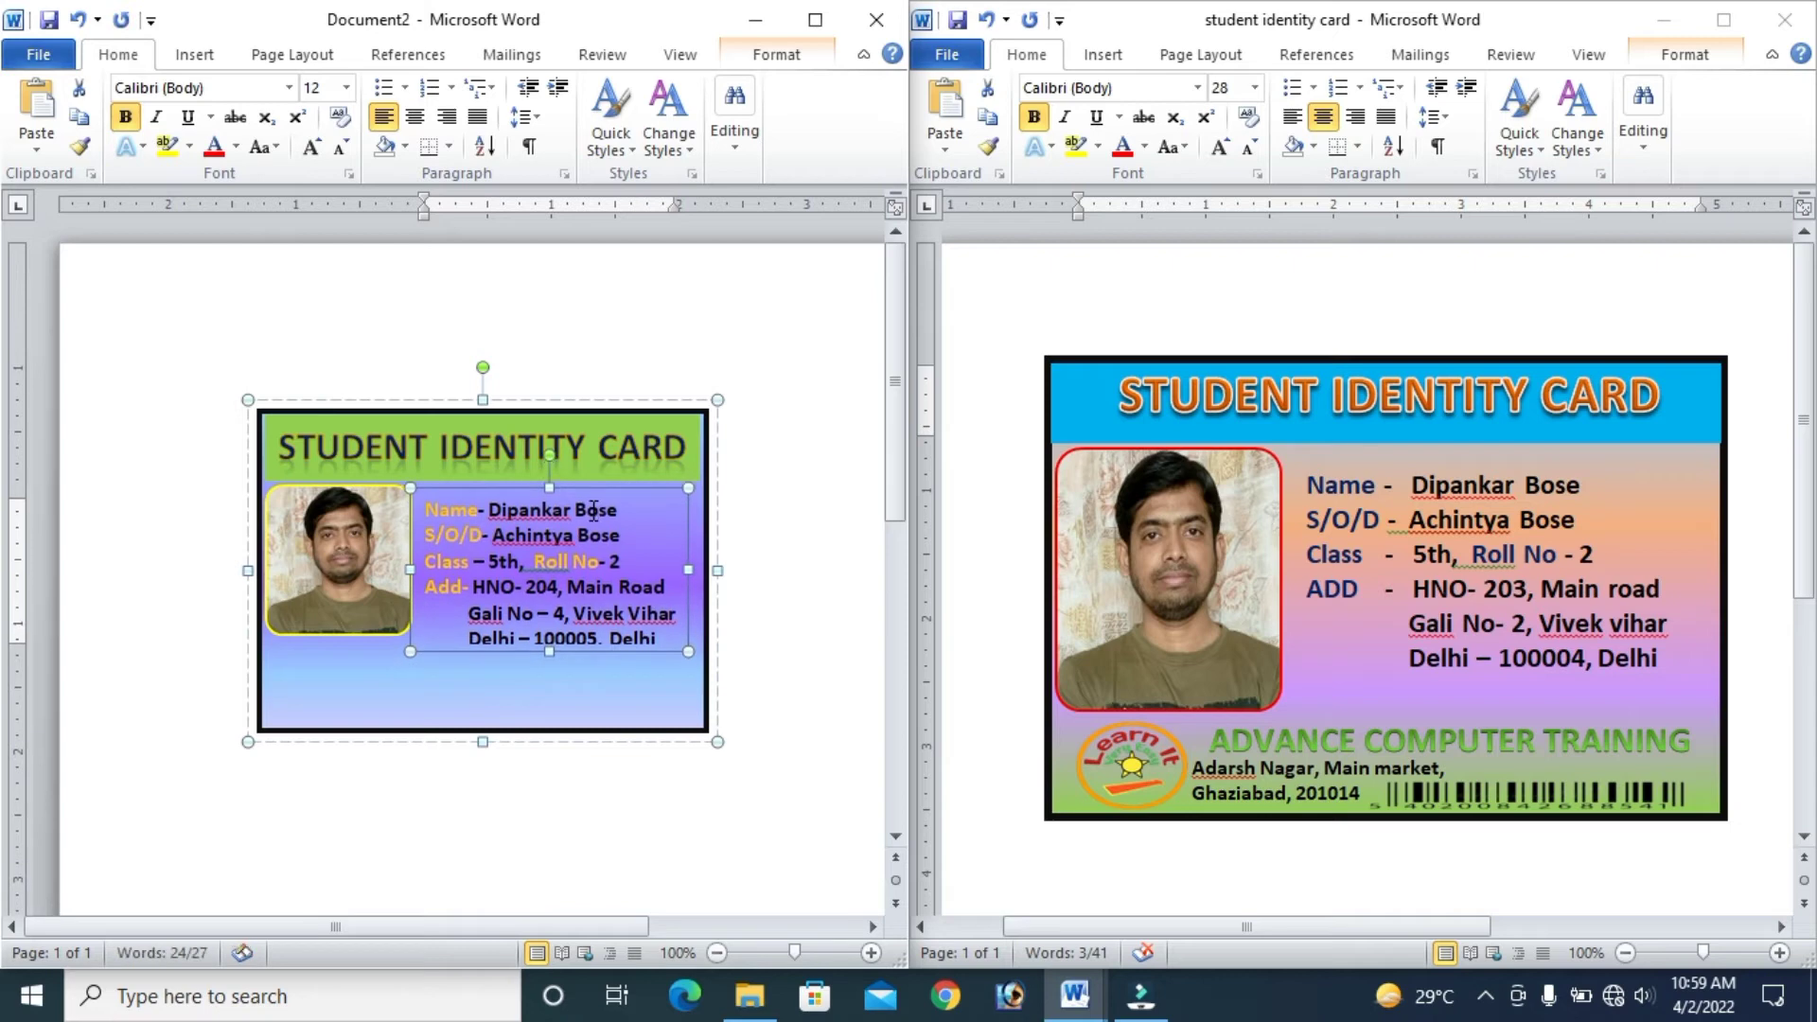
key(Up)
key(Up)
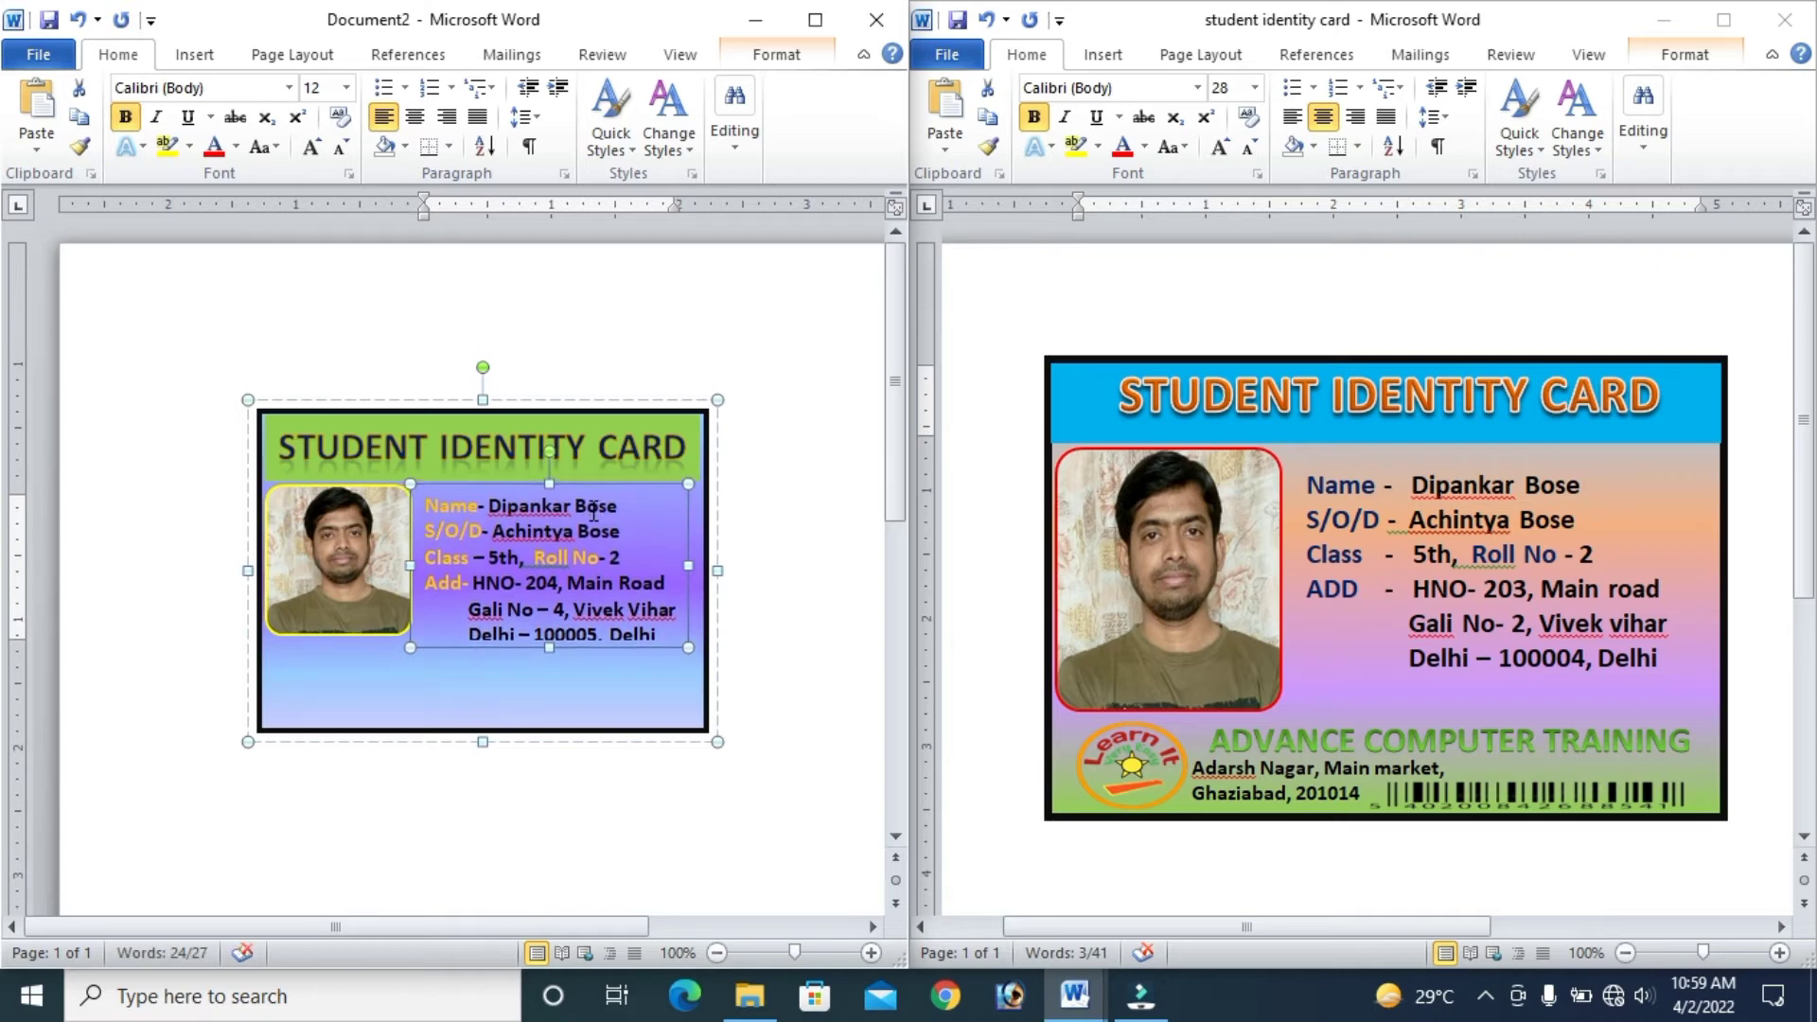
drag(549, 647, 549, 663)
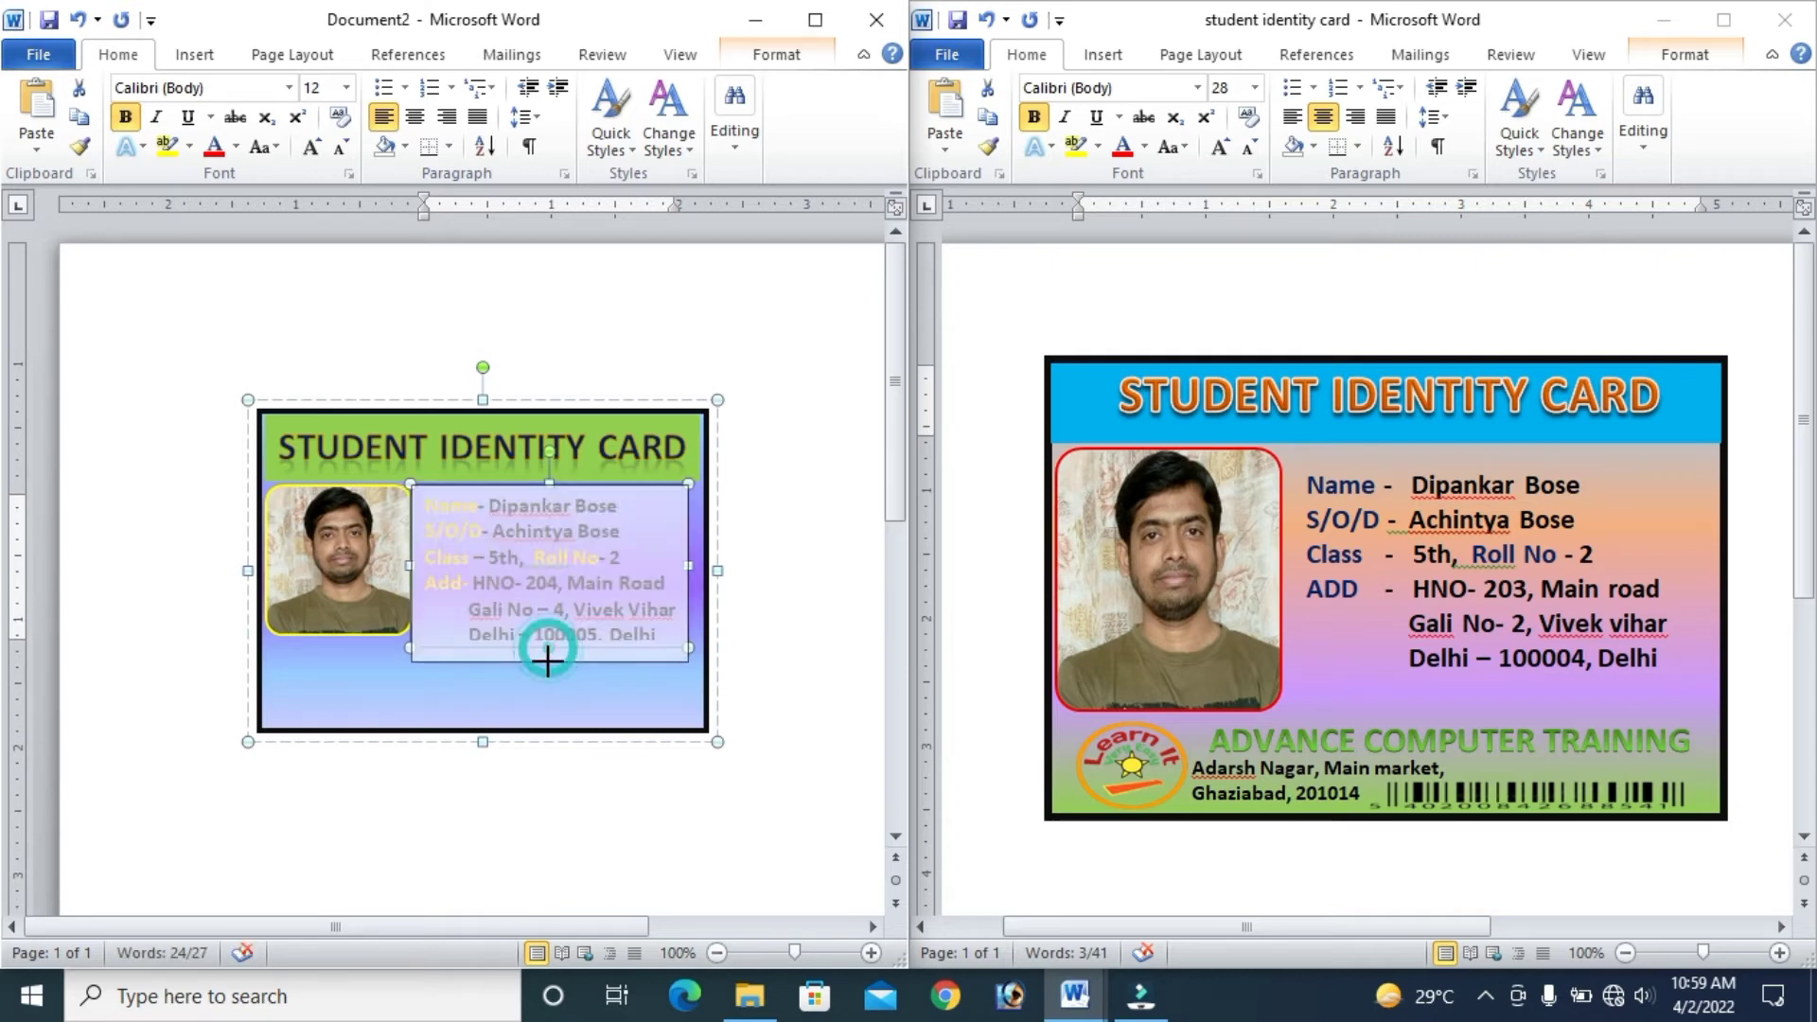
click(570, 678)
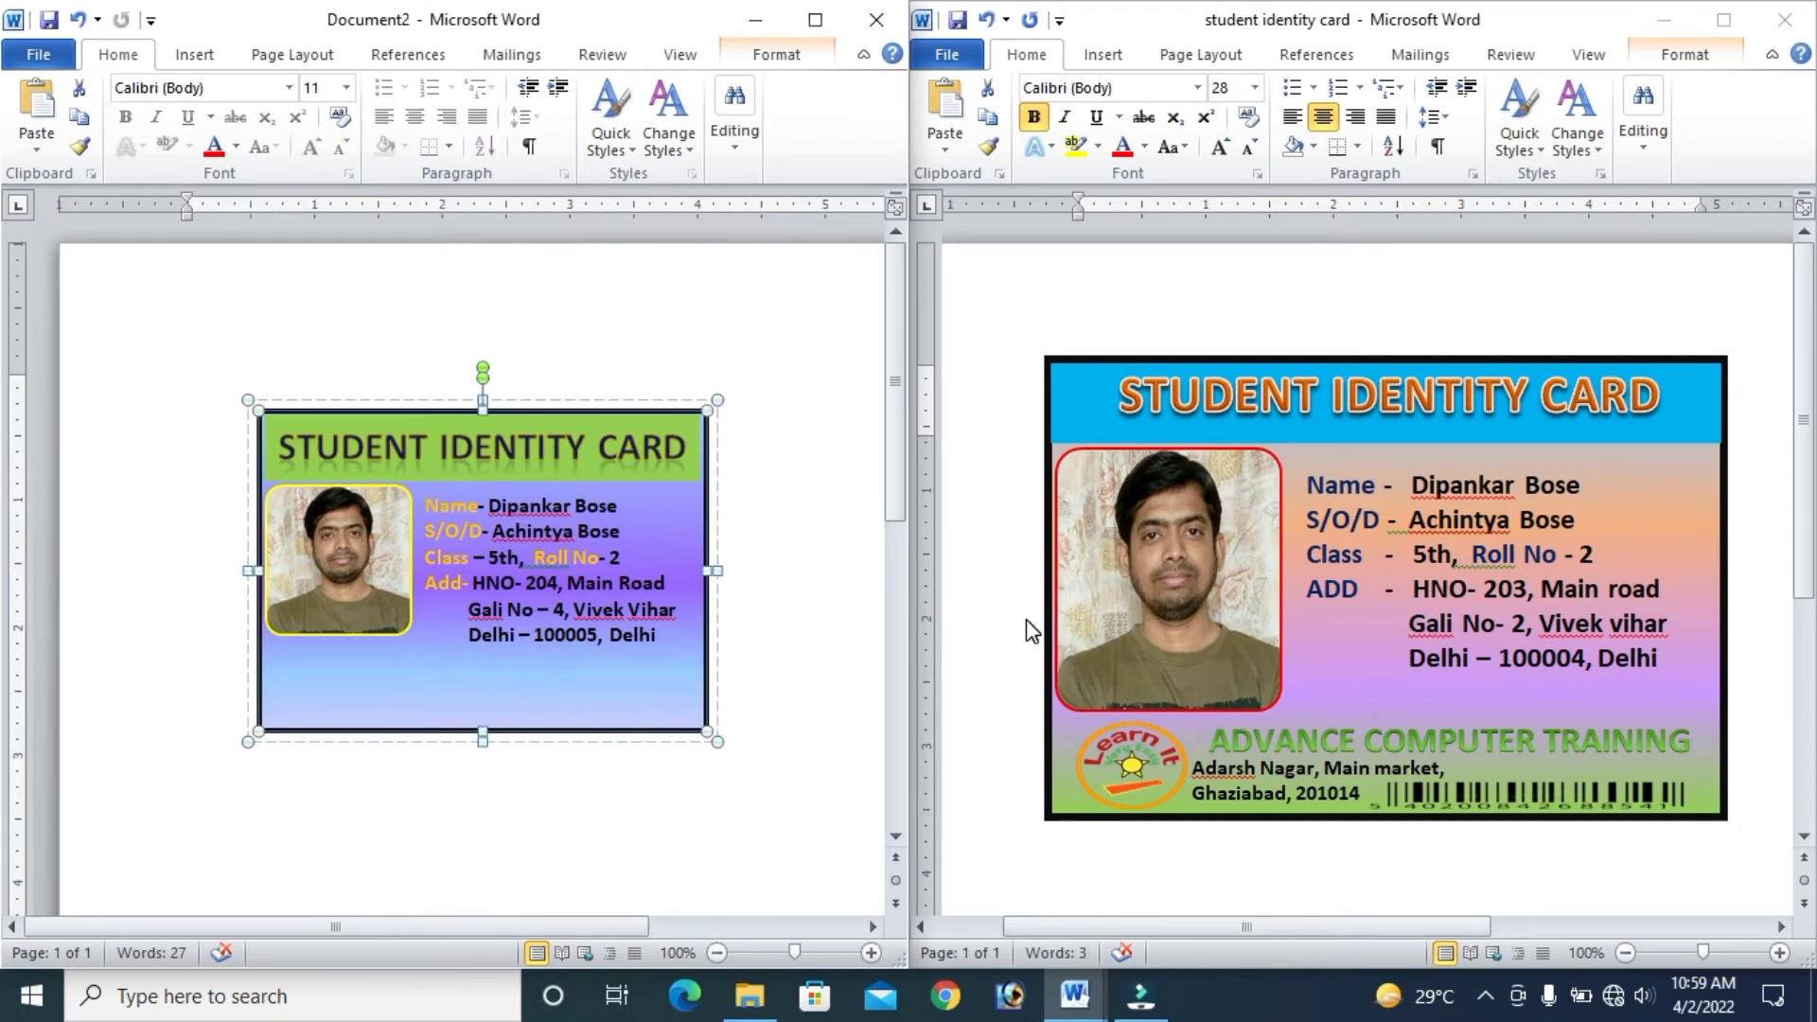
Step: Insert an orange bevelled WordArt box, then clear the stray text and undo
click(194, 54)
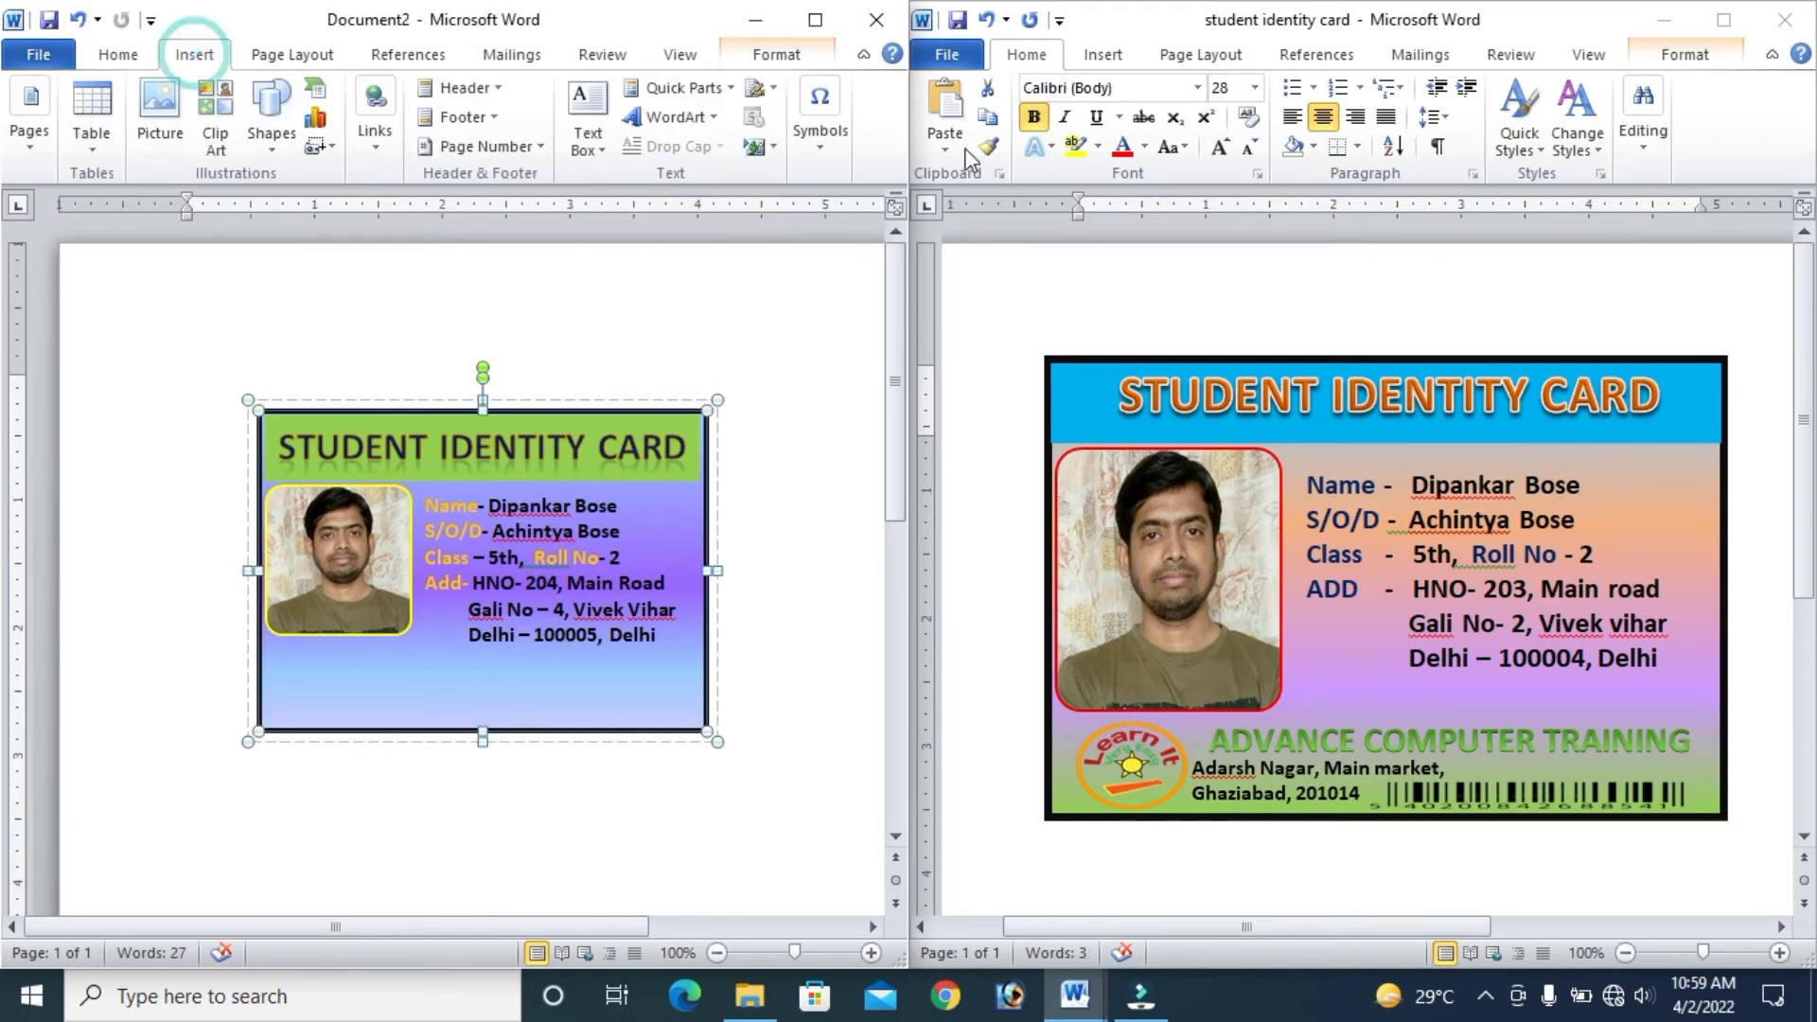
click(714, 117)
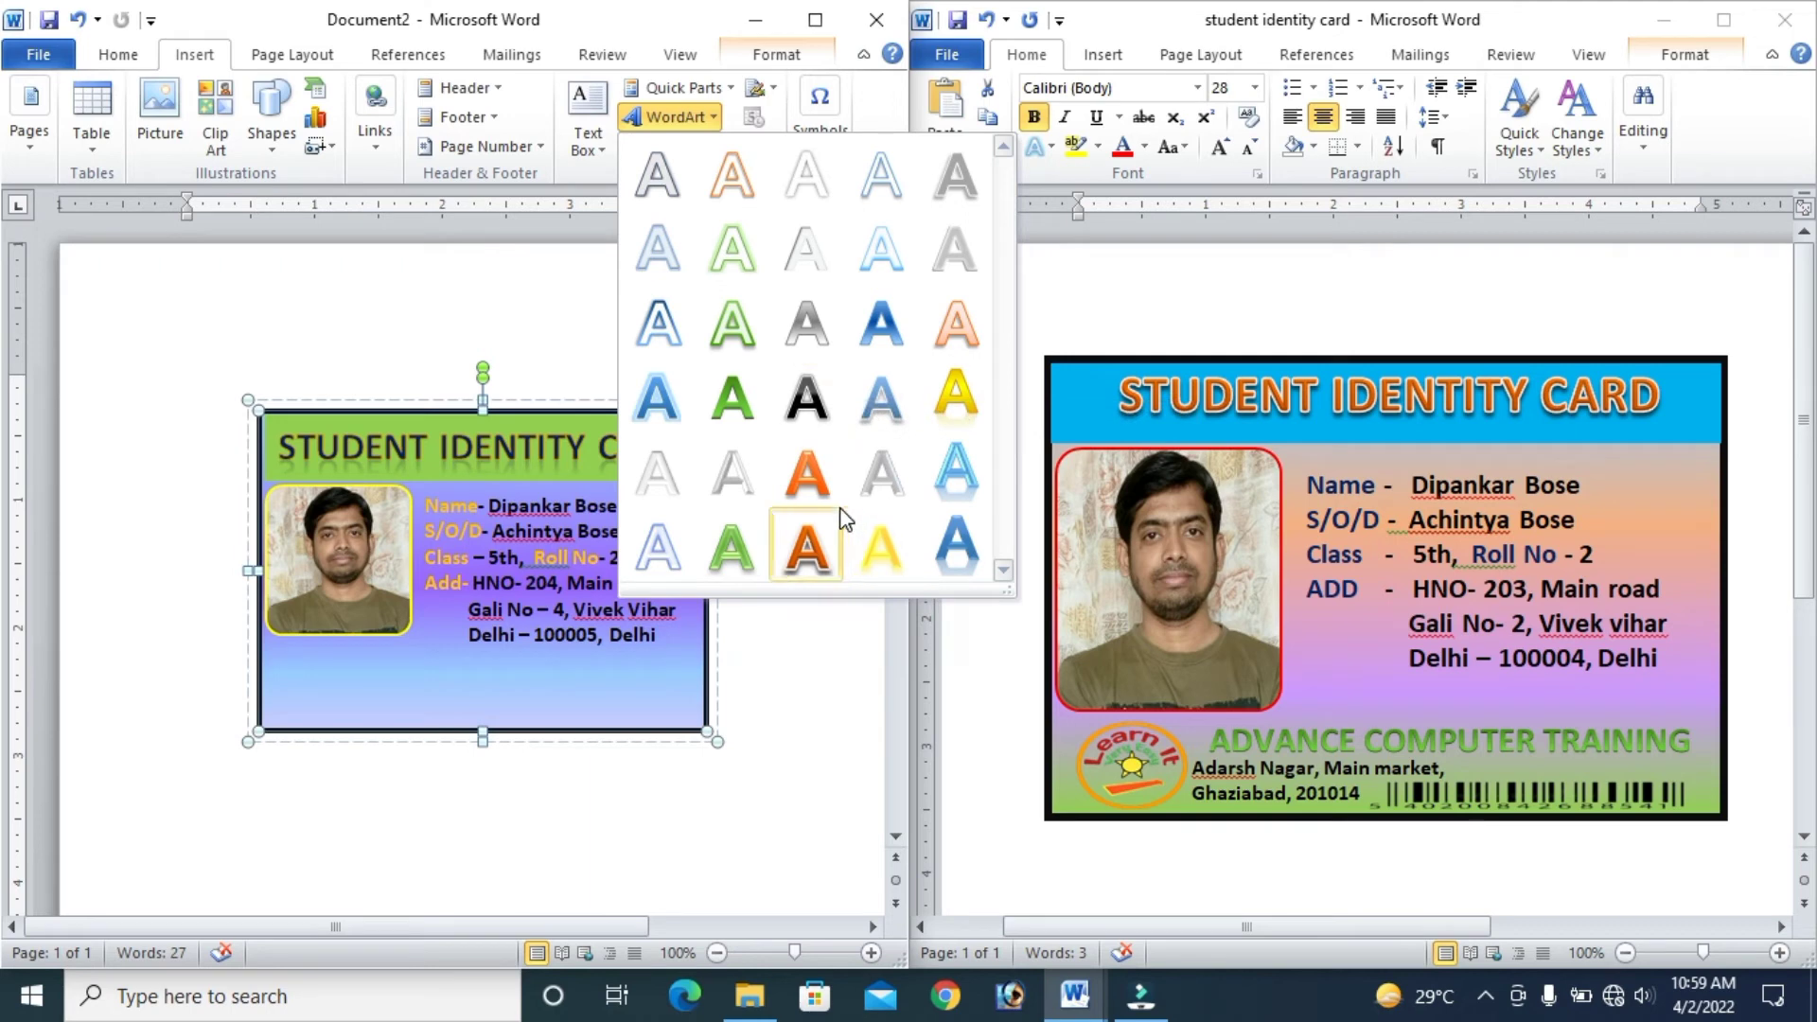
click(815, 537)
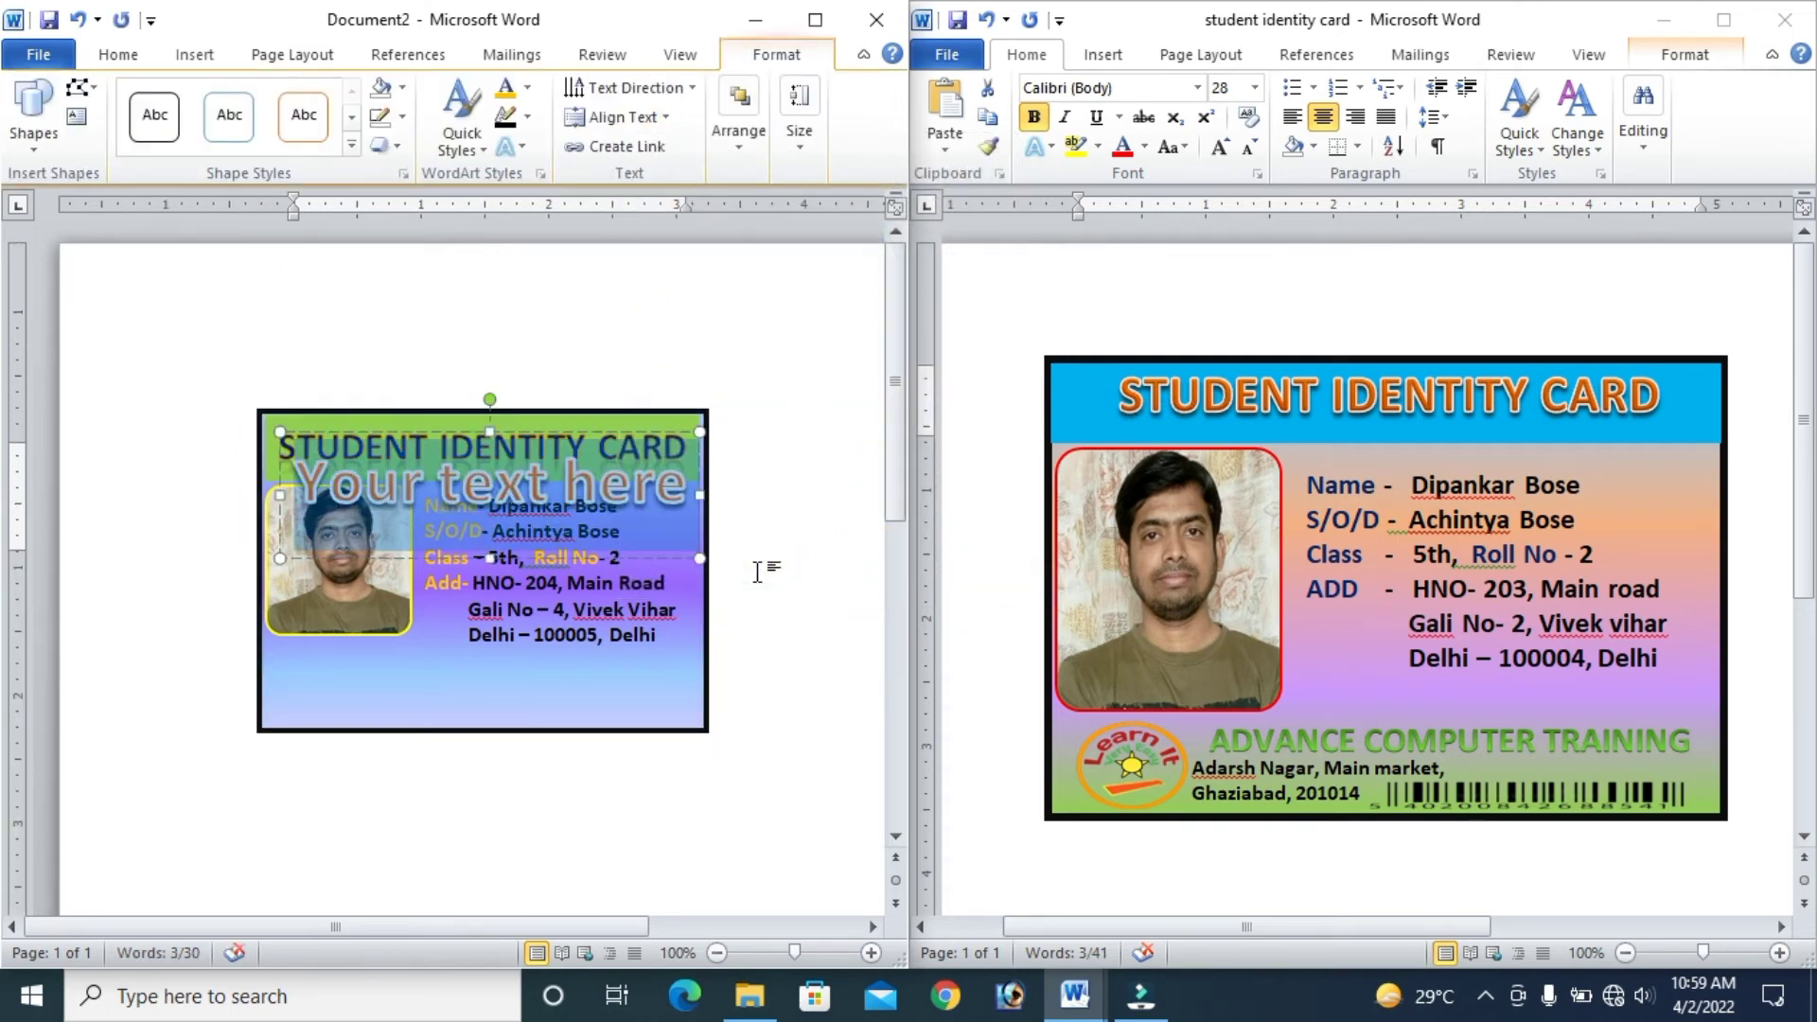
text(a\)
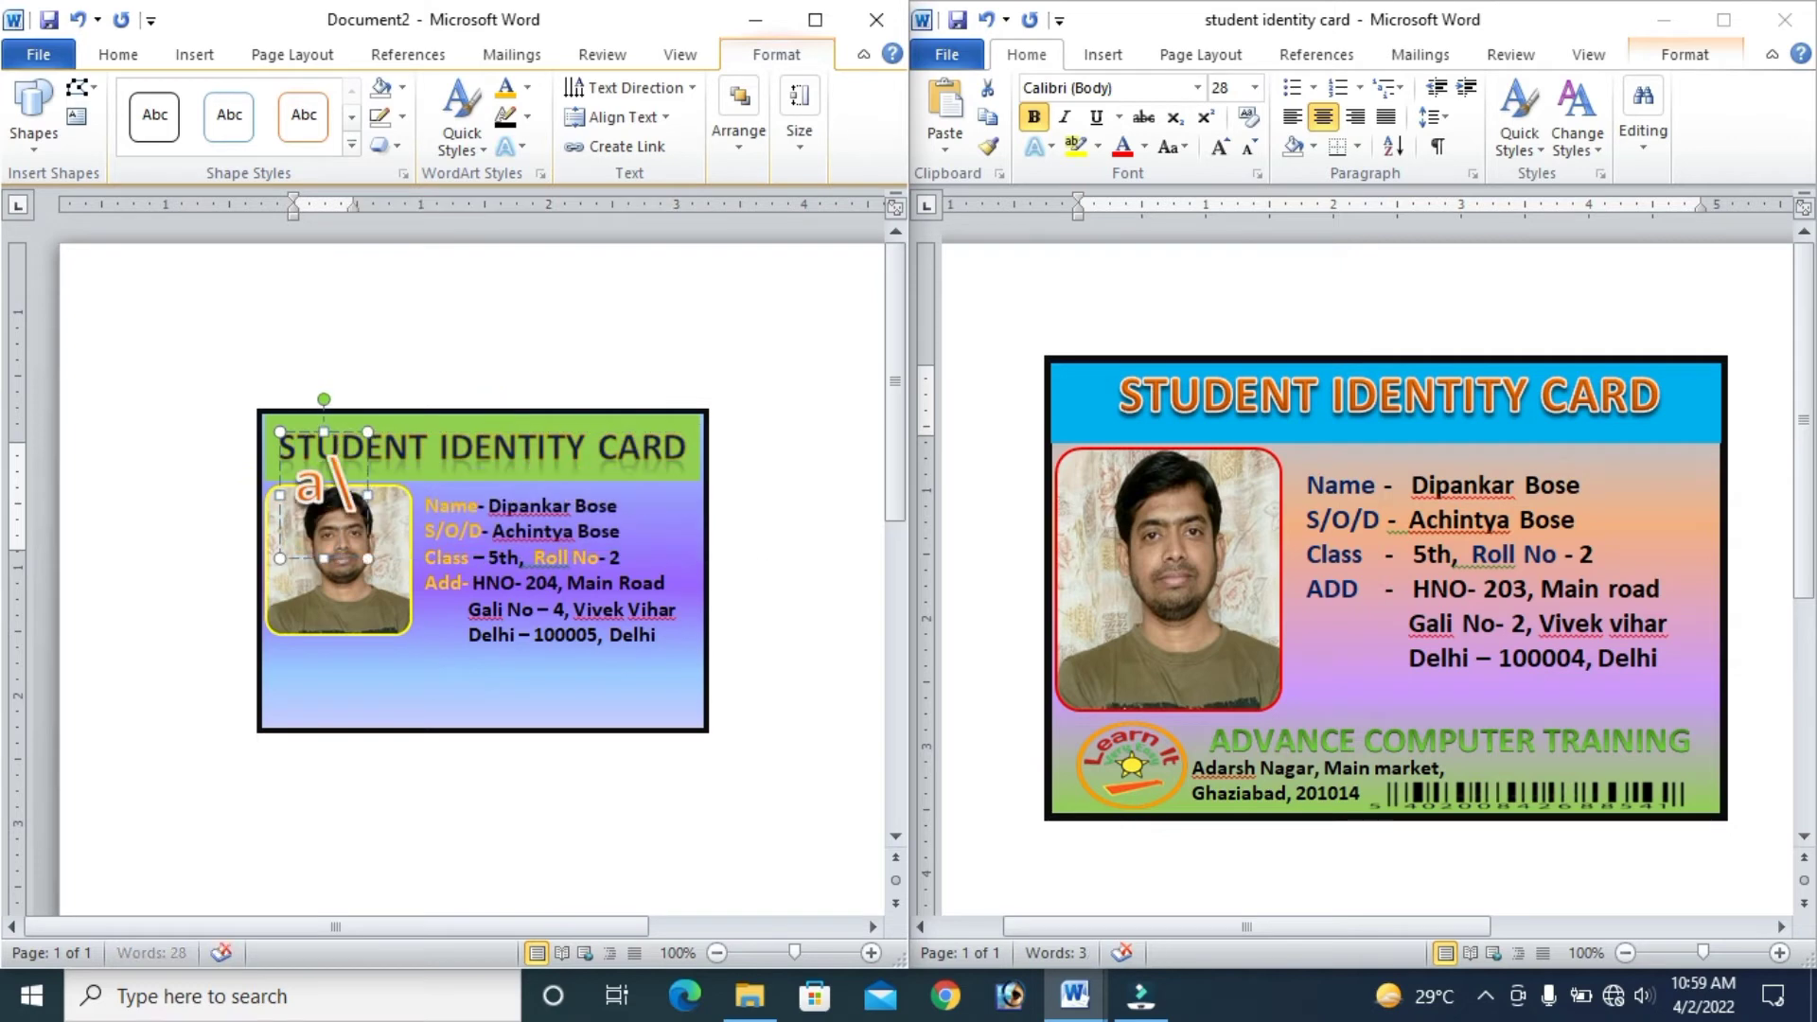
key(BackSpace)
key(BackSpace)
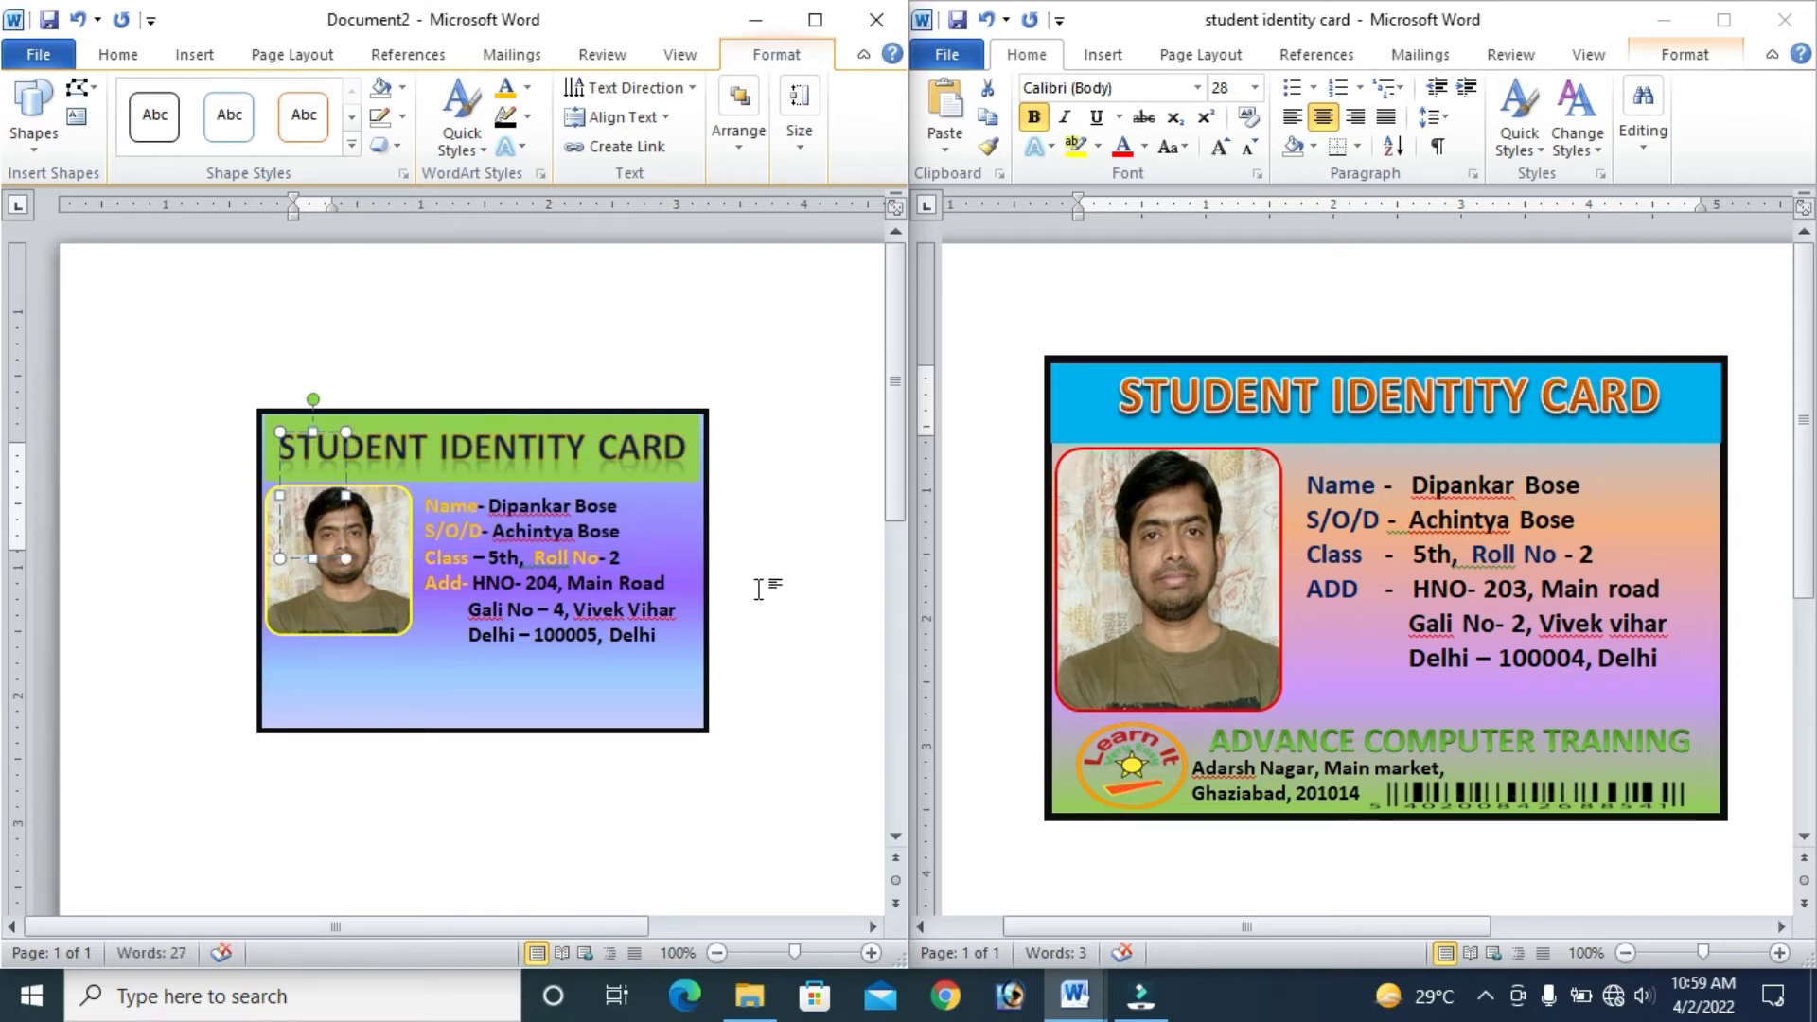
click(756, 587)
text(D)
key(BackSpace)
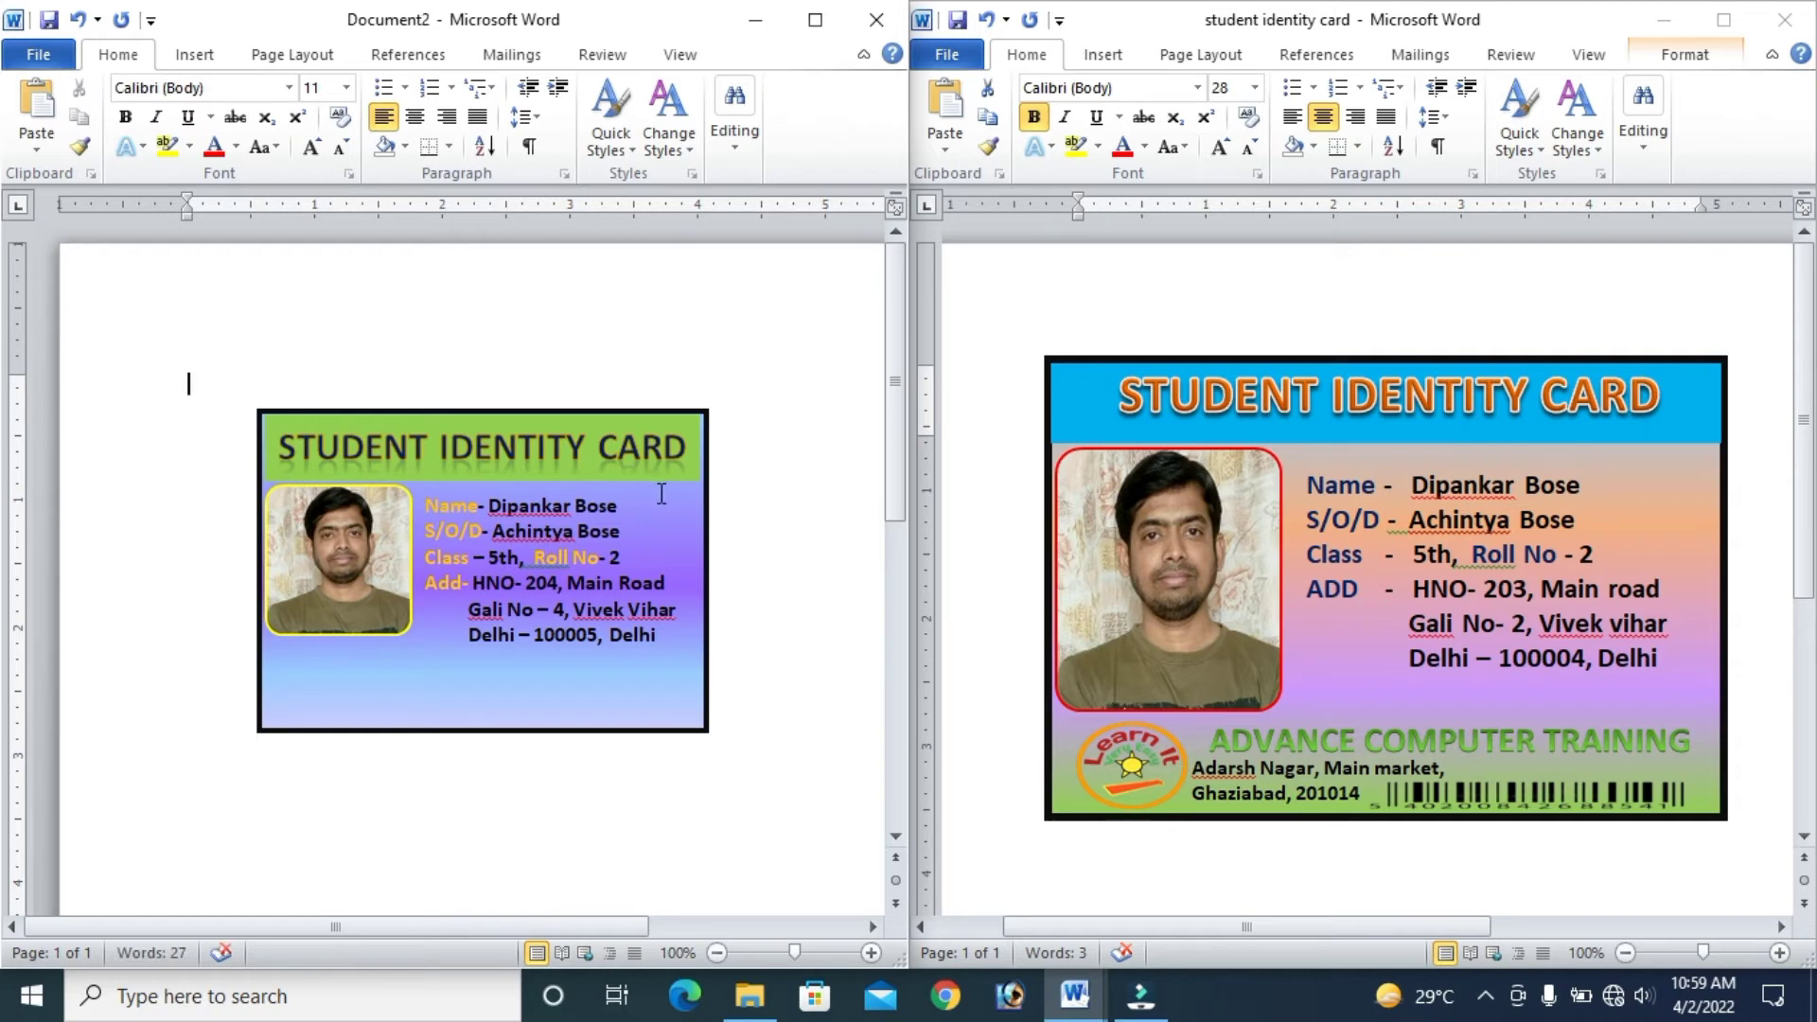
key(ctrl+z)
key(ctrl+z)
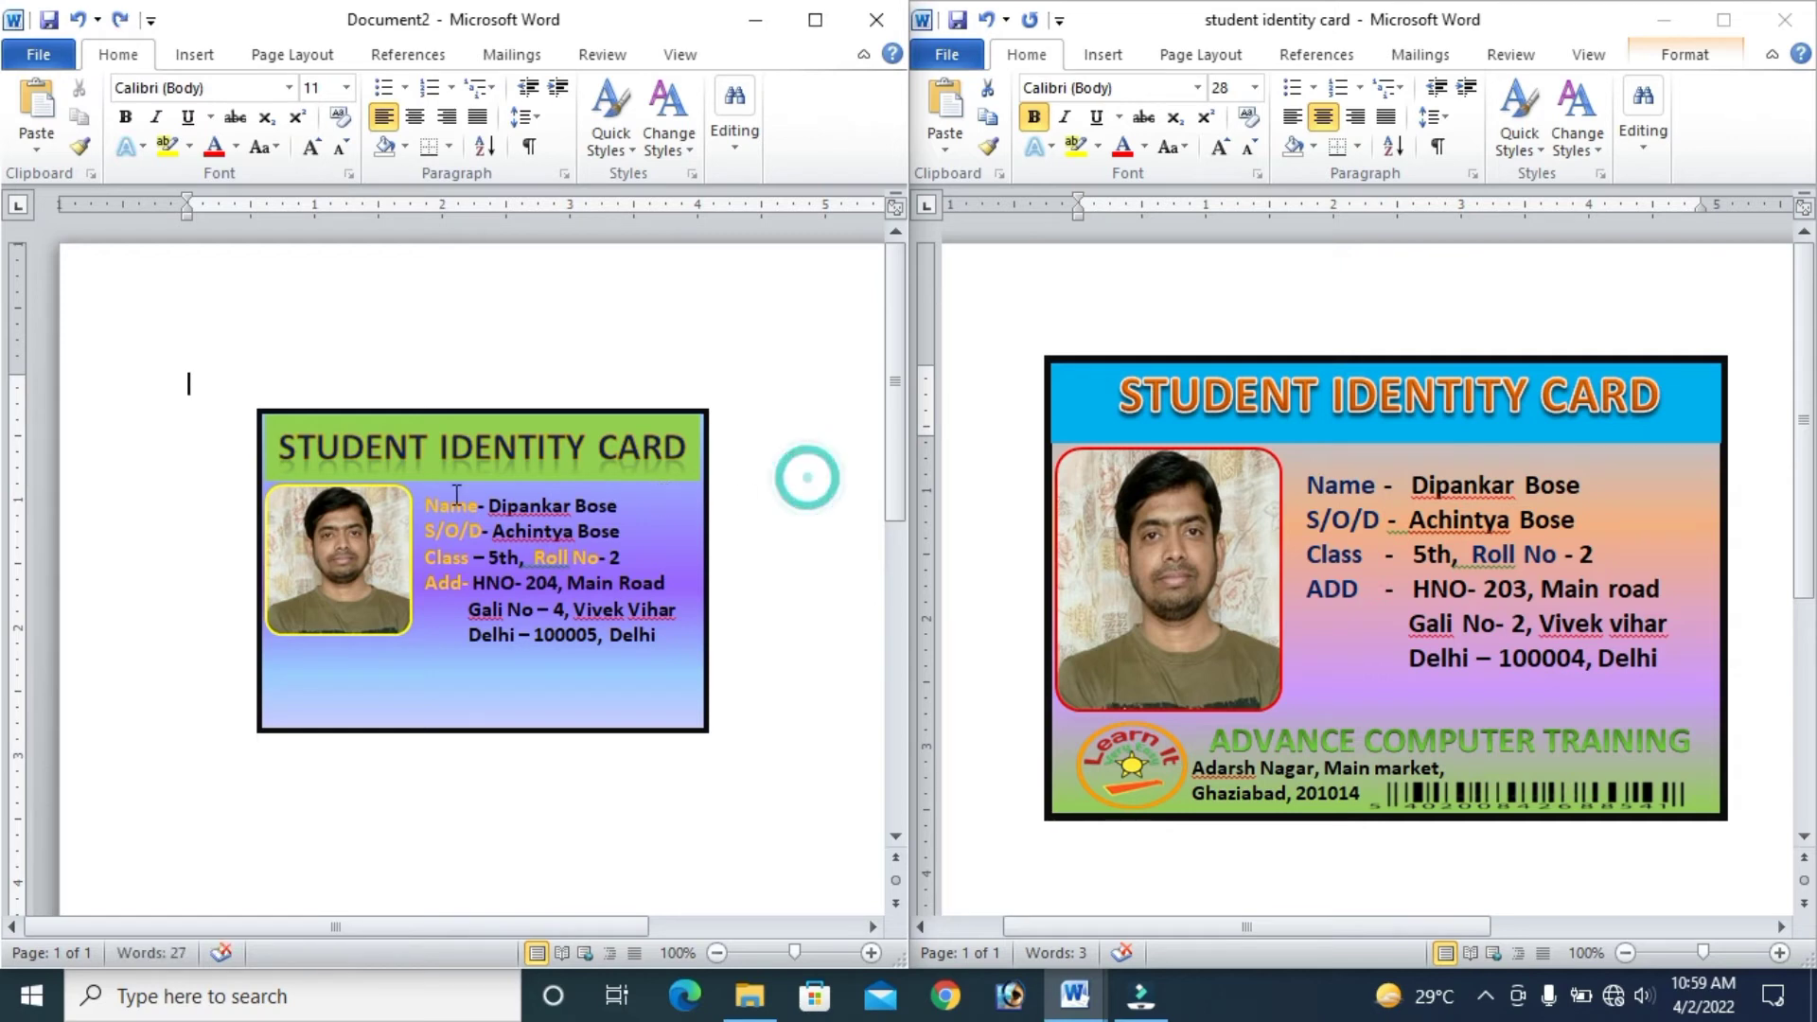
Step: Add WordArt reading 'ADVANCE COMPUTER TRAINING', shrink its font, and move it to the card's bottom
click(195, 58)
click(668, 116)
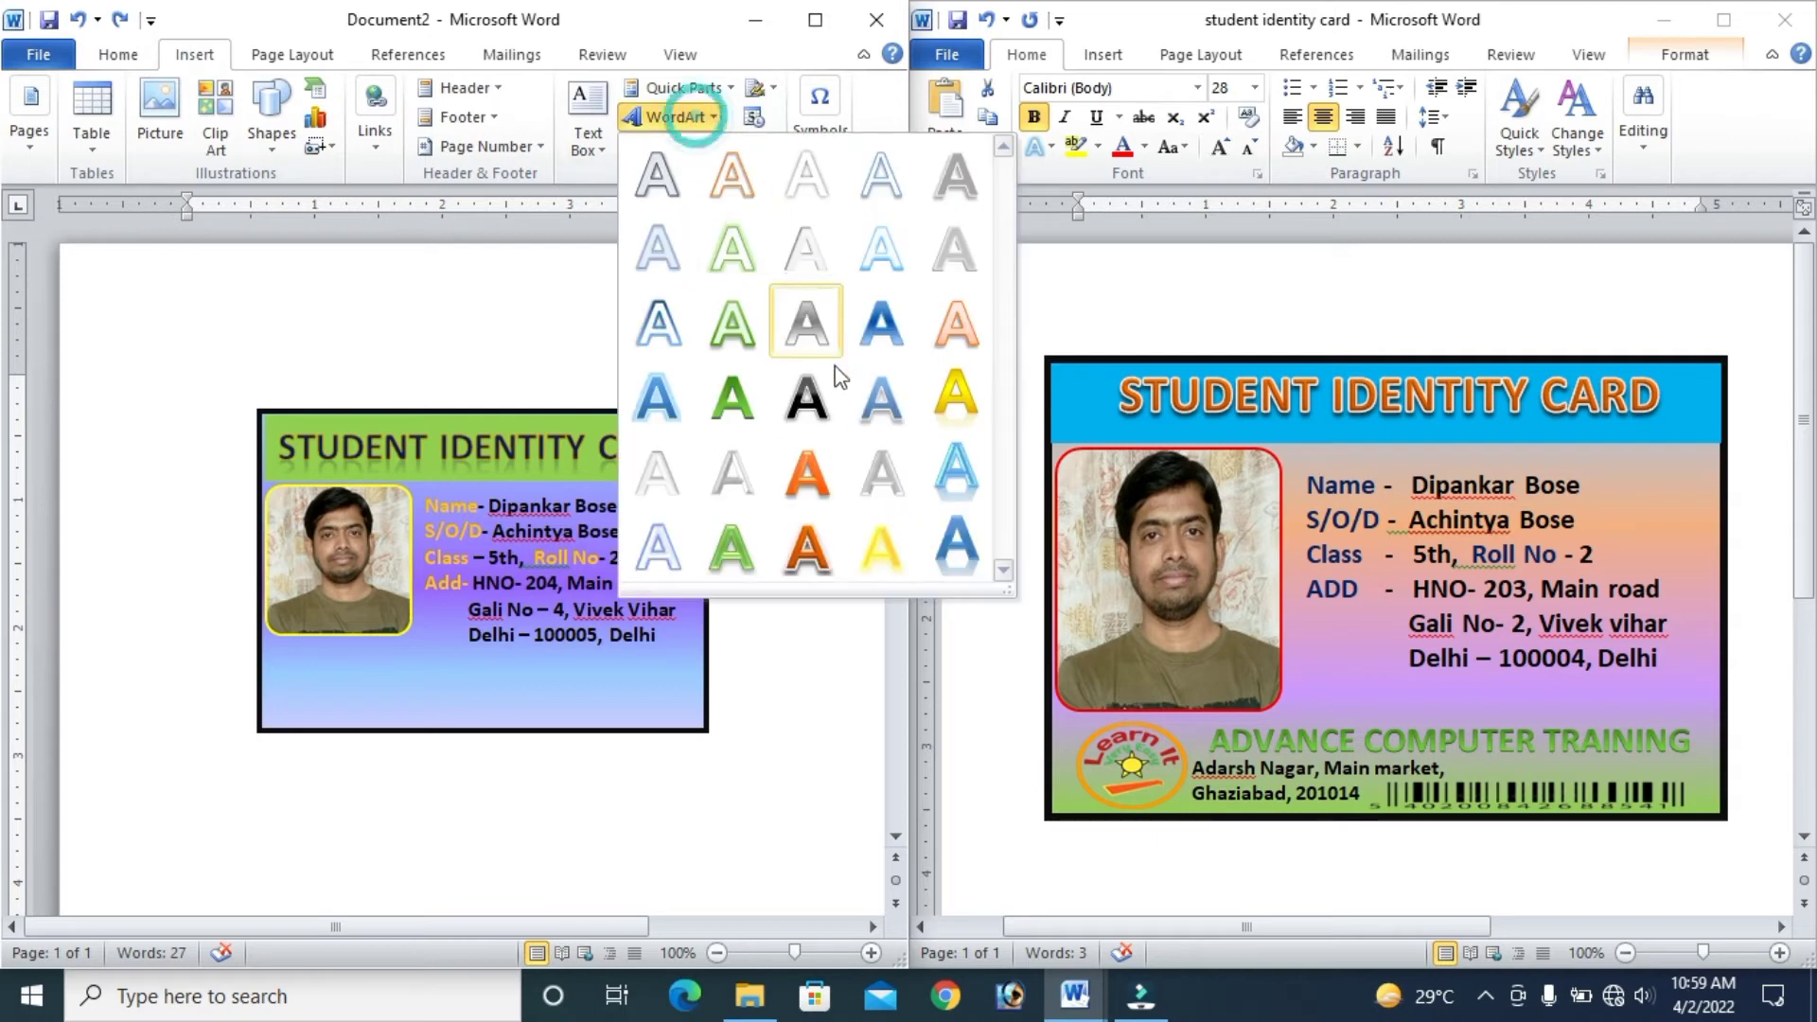
click(812, 547)
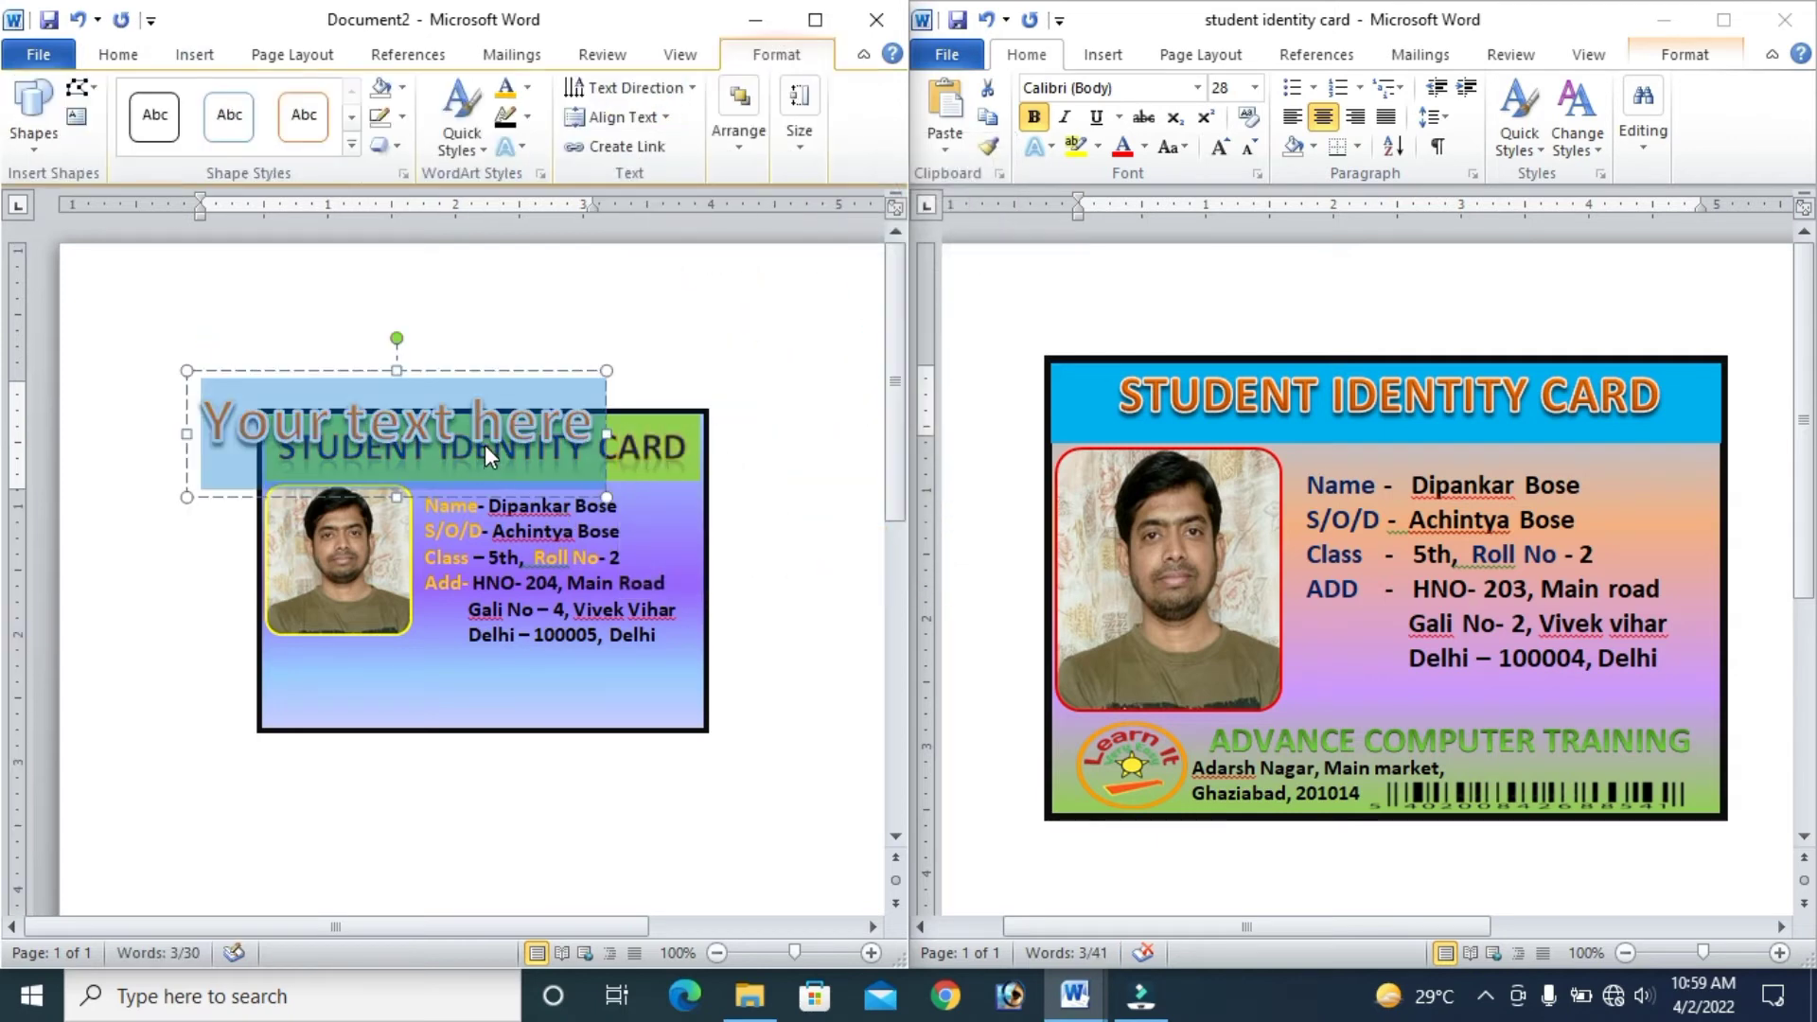
text(ADV)
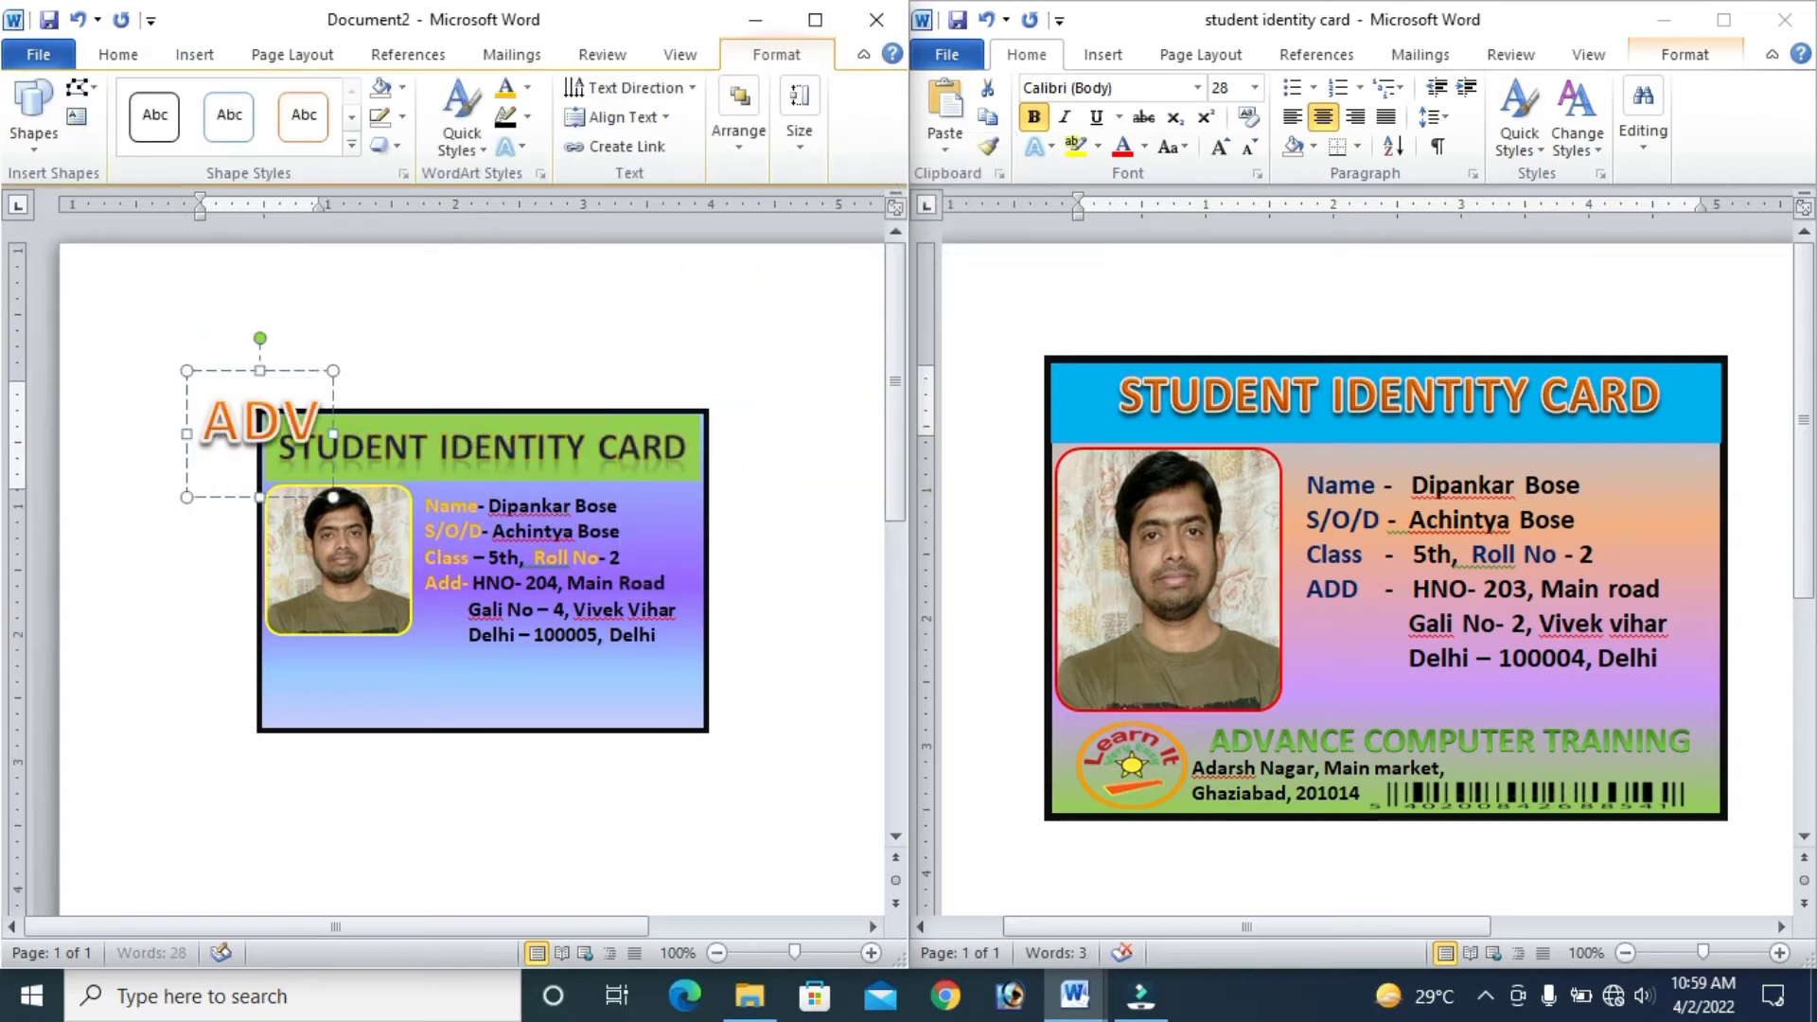
text(ANCE COMP)
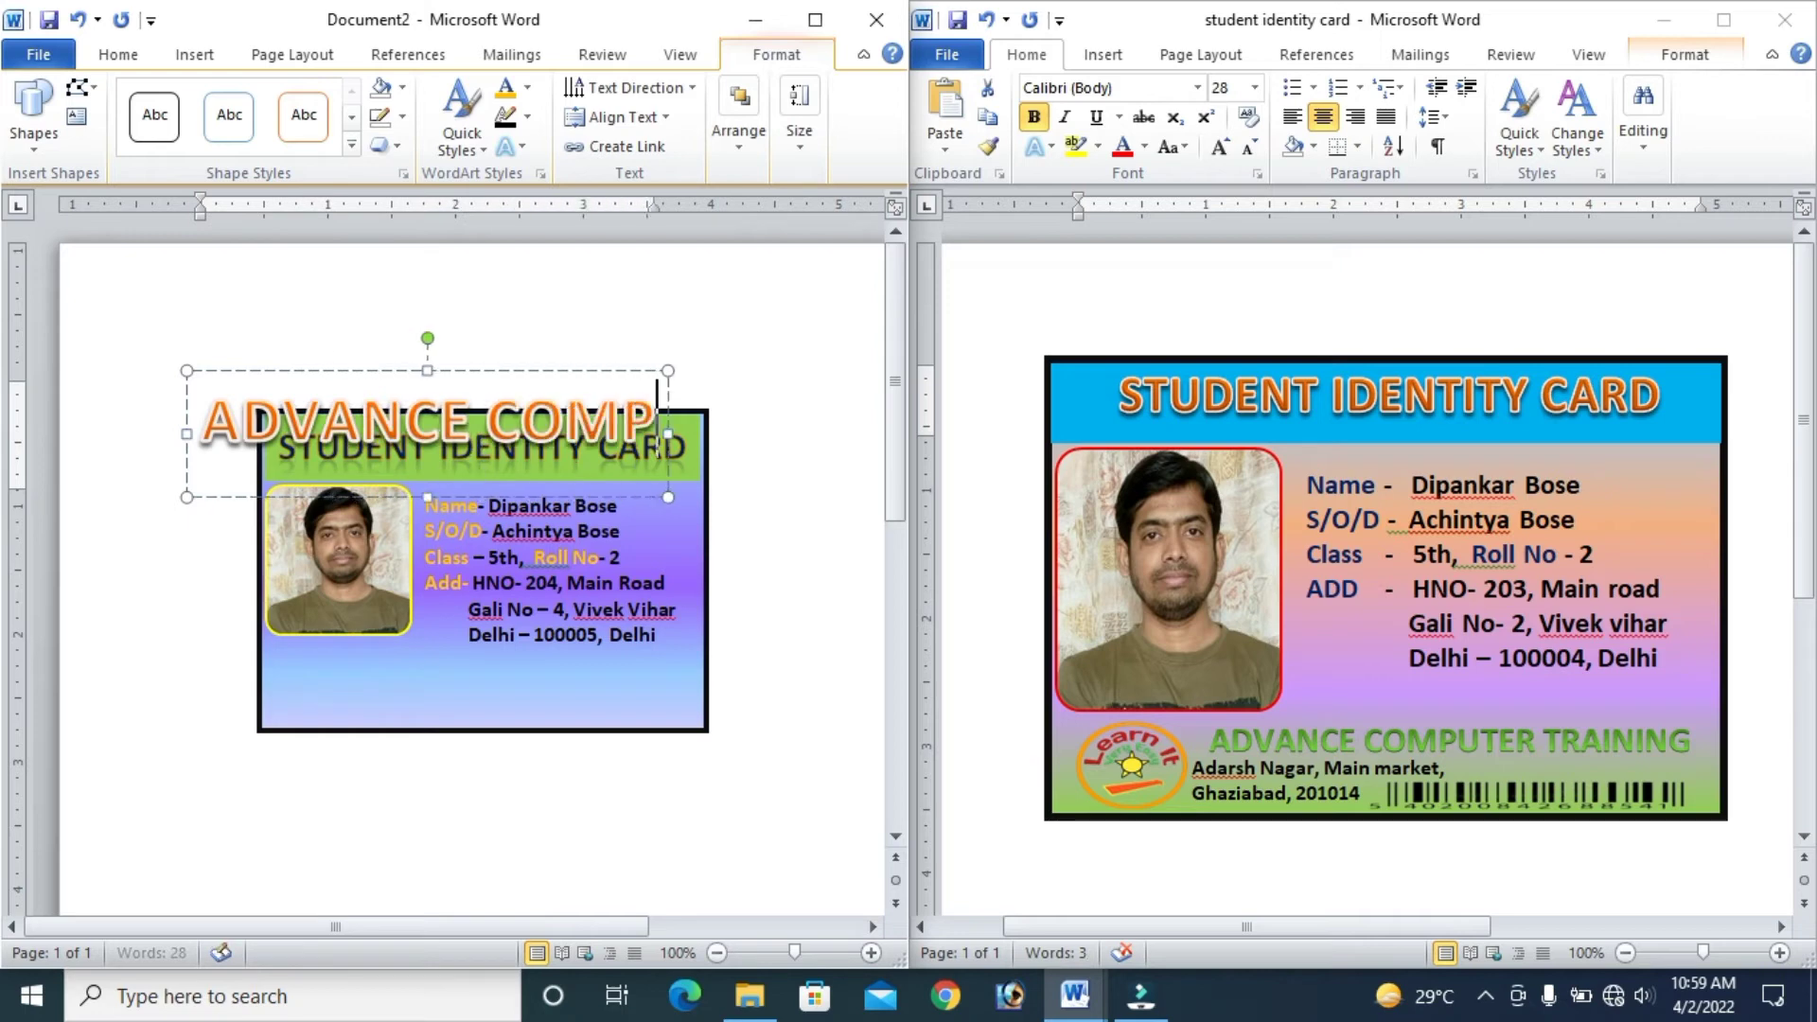
text(UTER TRAI)
text(NIN)
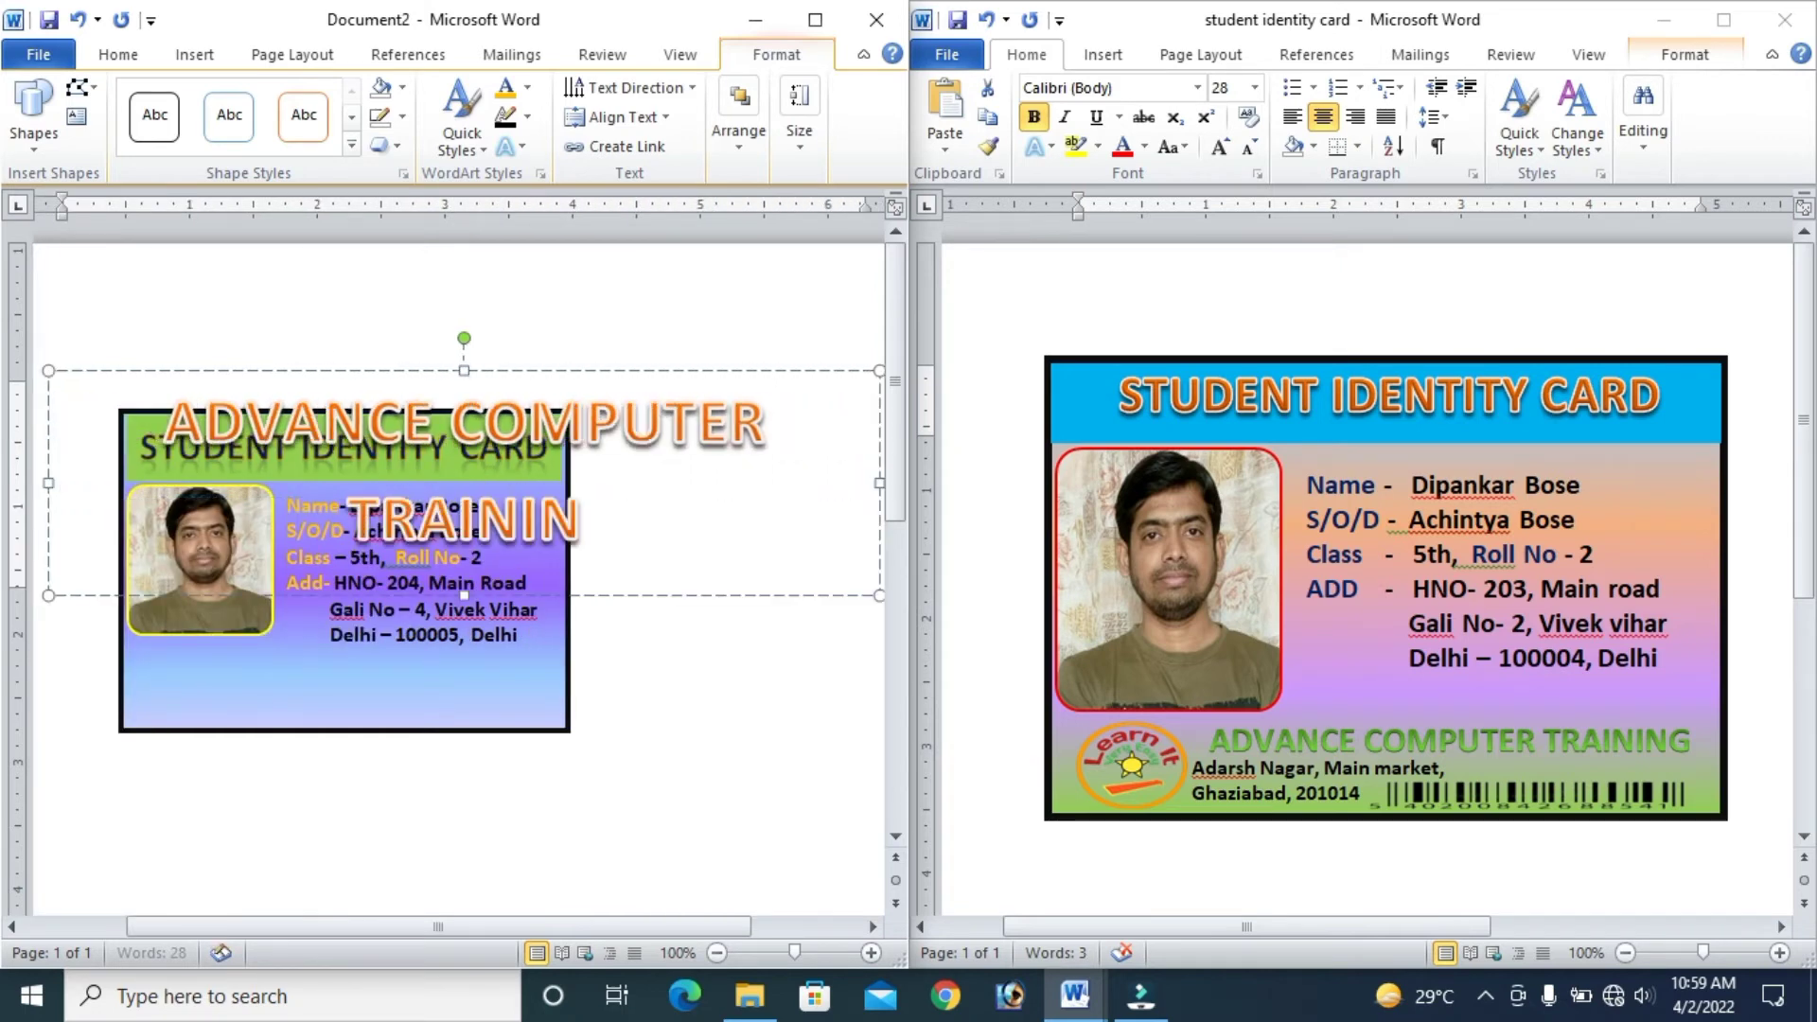
text(G)
key(ctrl+a)
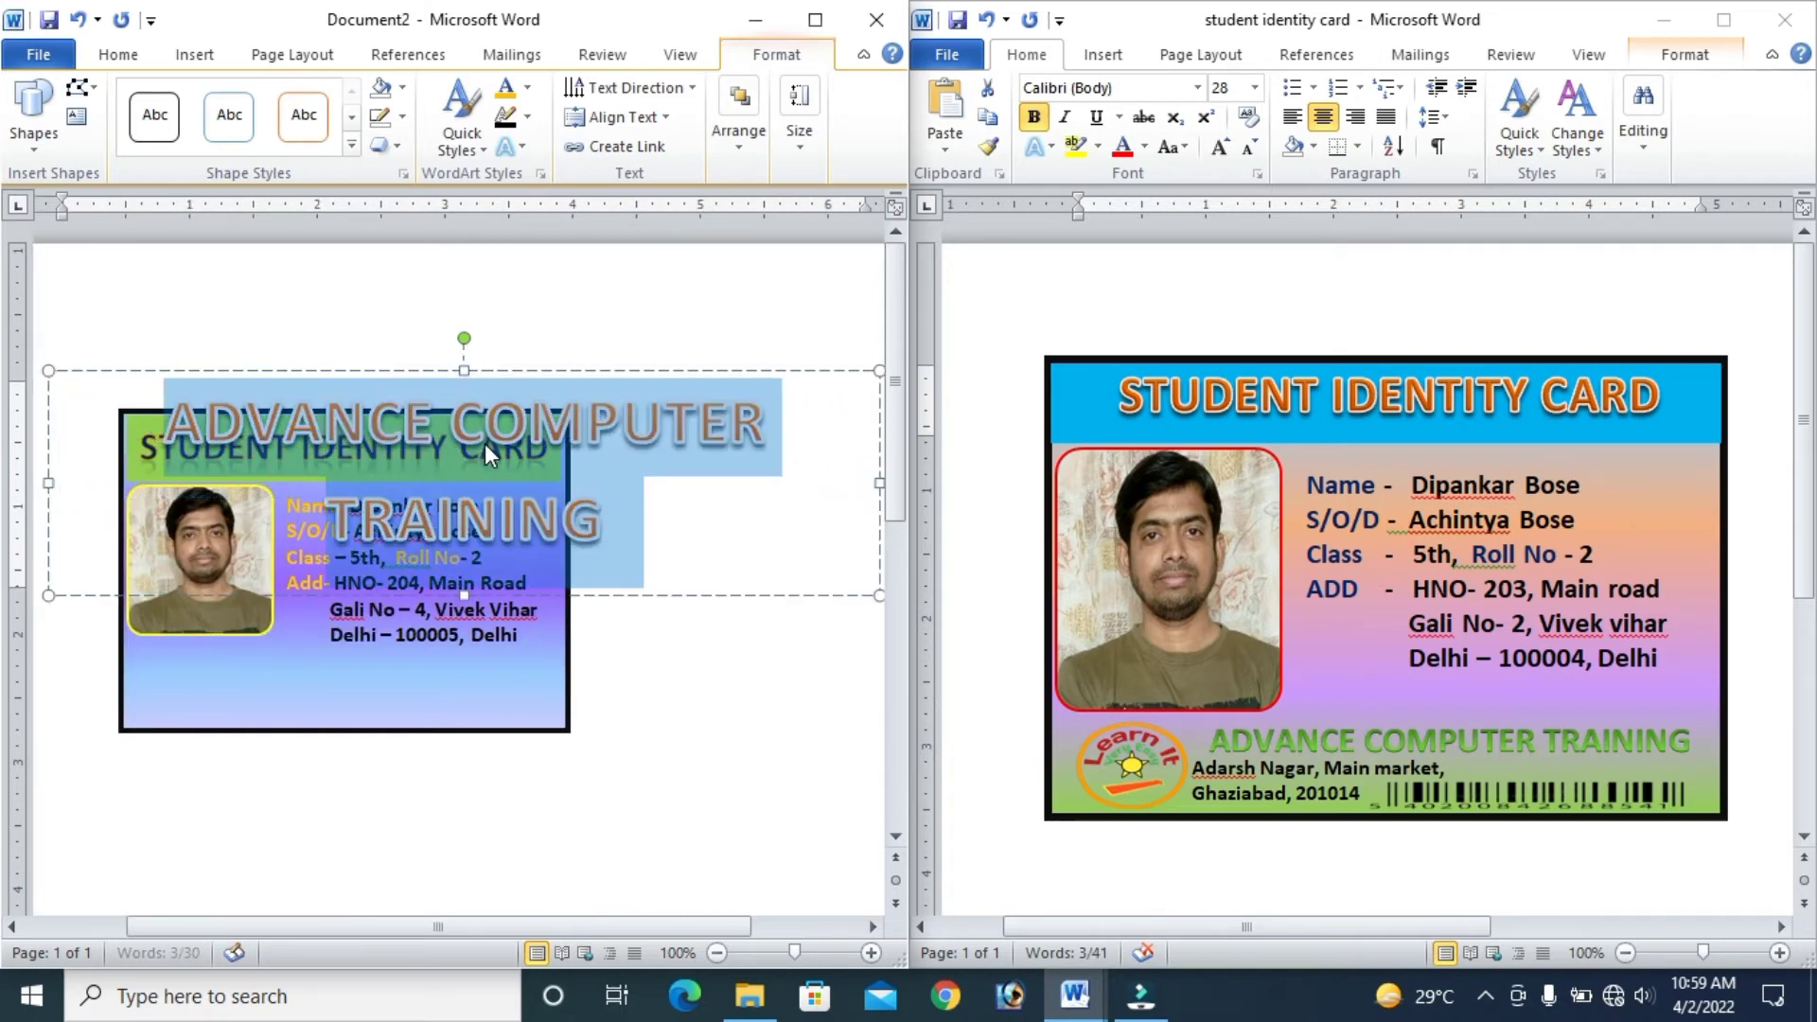
key(ctrl+shift+comma)
key(ctrl+shift+comma)
key(ctrl+shift+comma)
key(ctrl+shift+comma)
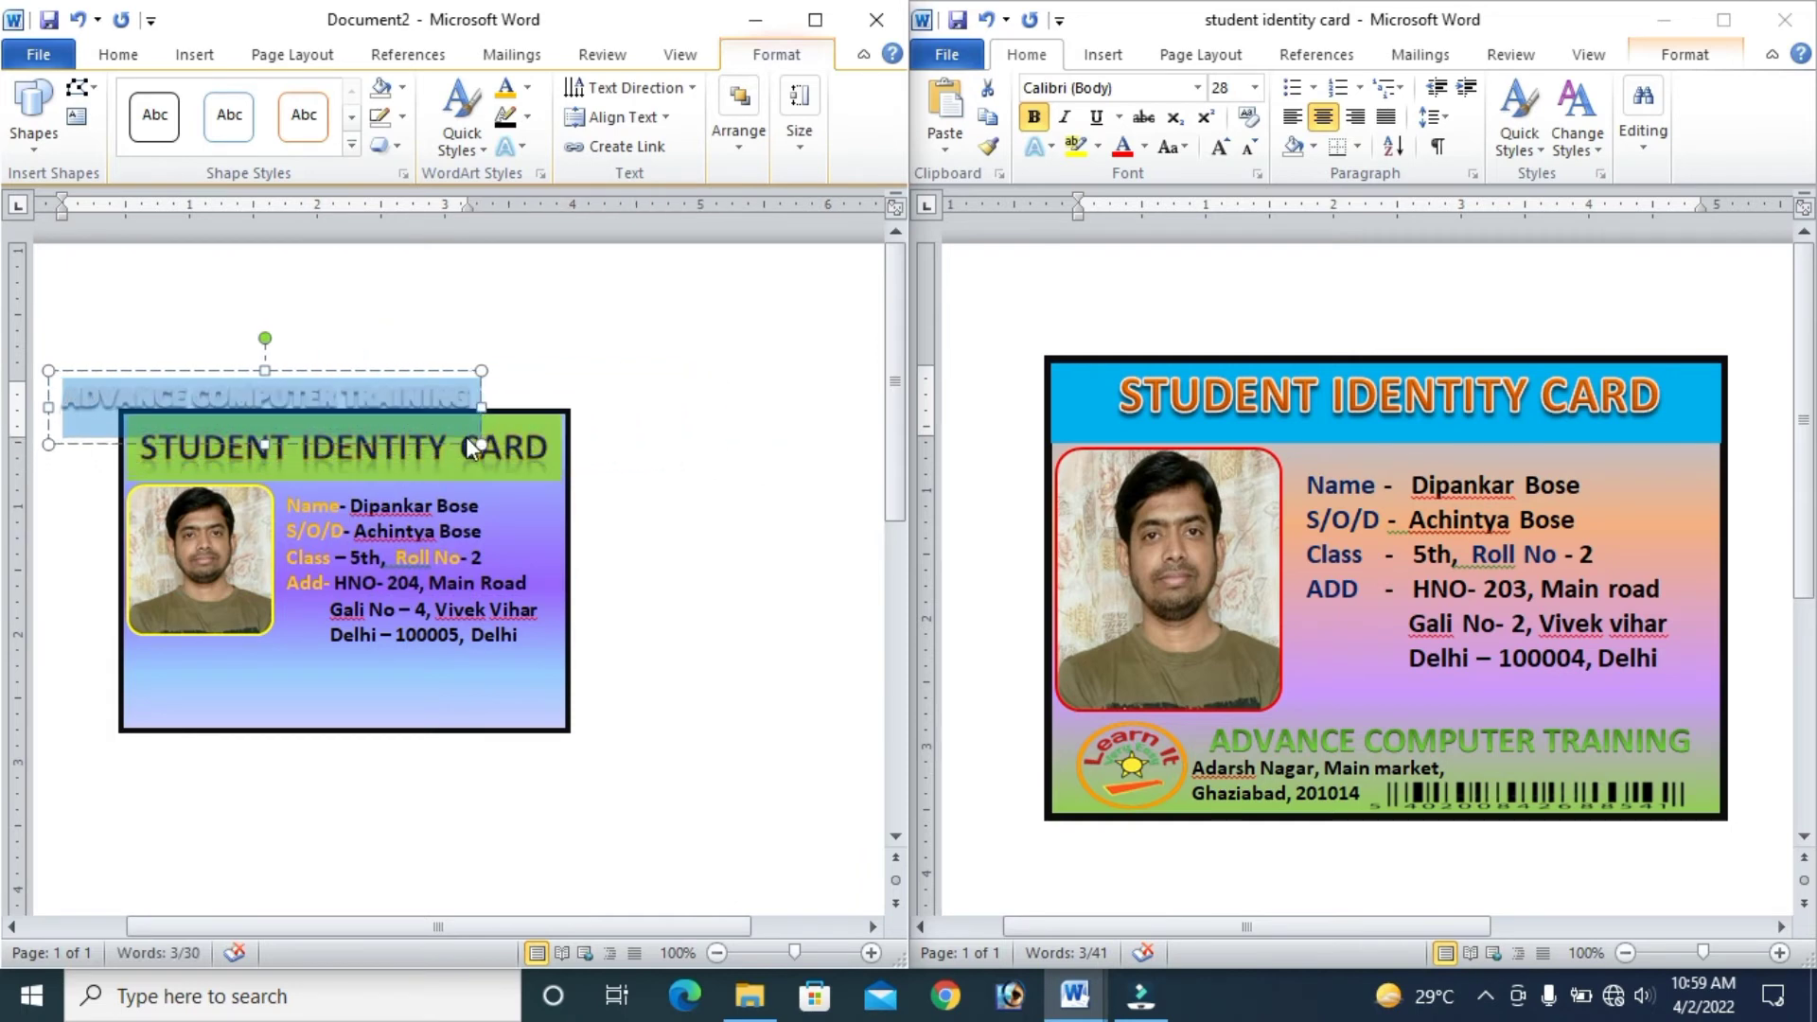
drag(322, 369, 406, 643)
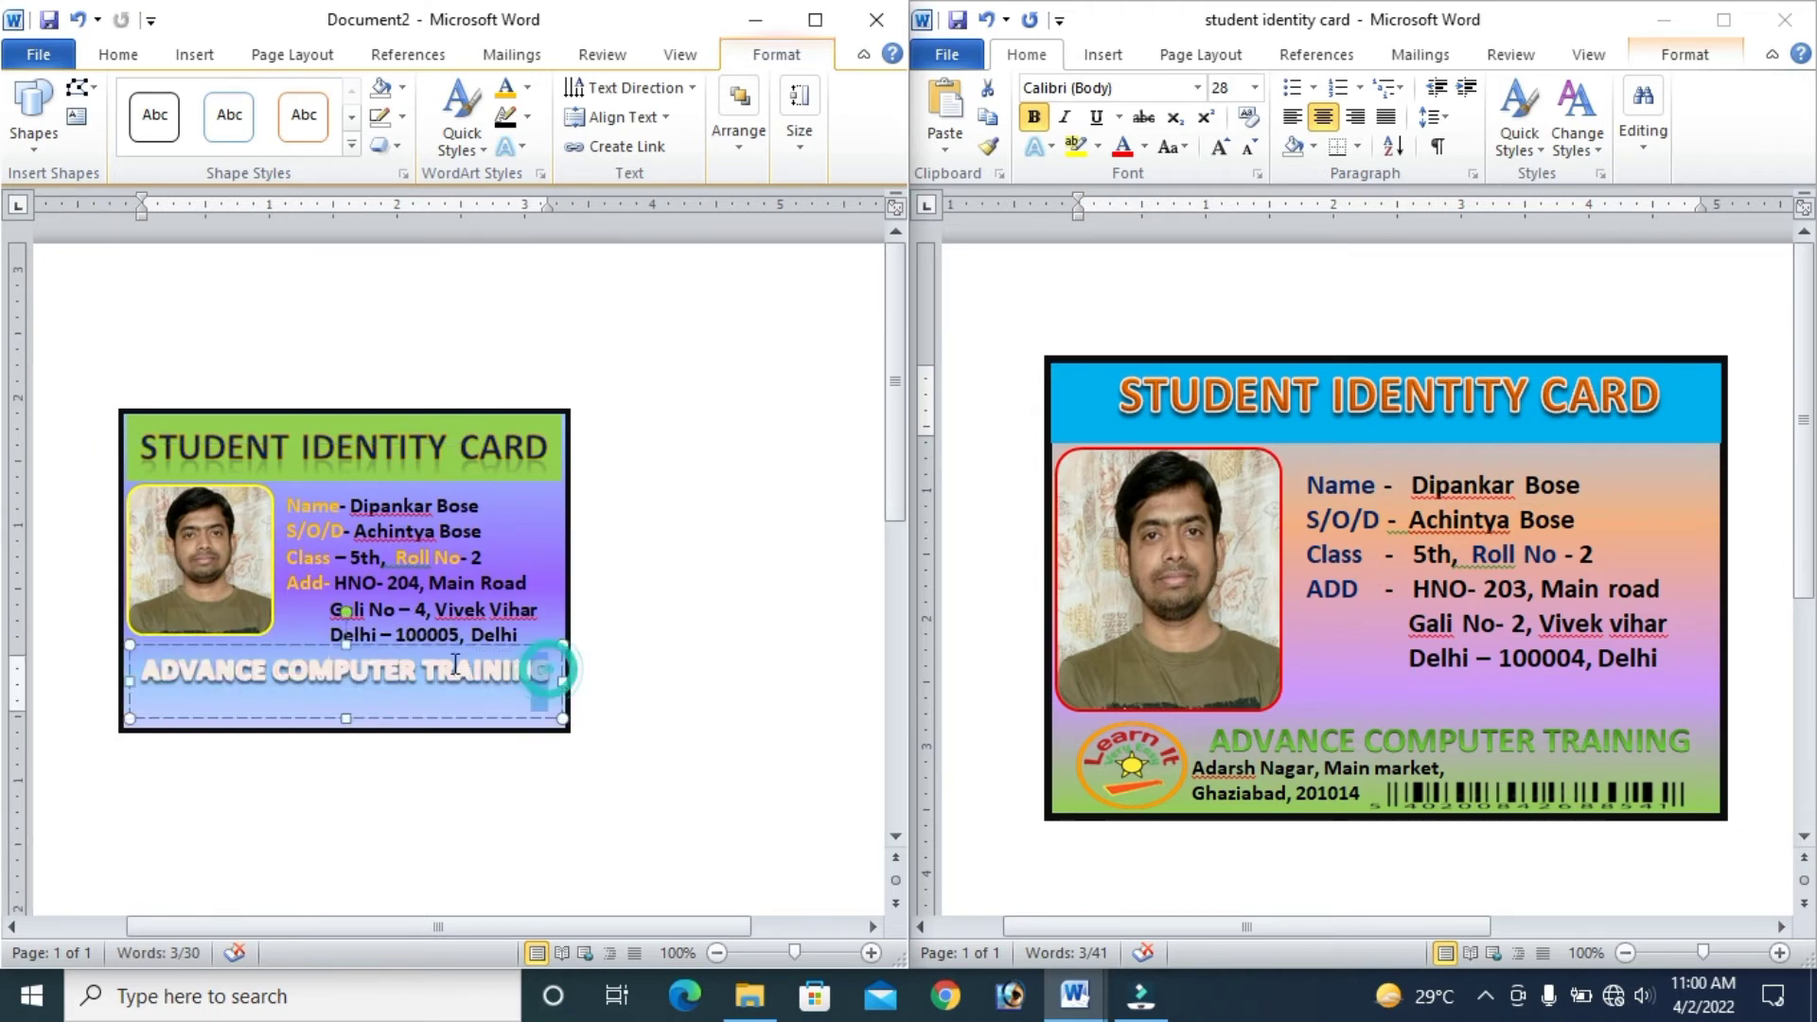
Step: Select the ADVANCE COMPUTER TRAINING text and browse the Text Fill and Text Effects options
drag(550, 671, 139, 663)
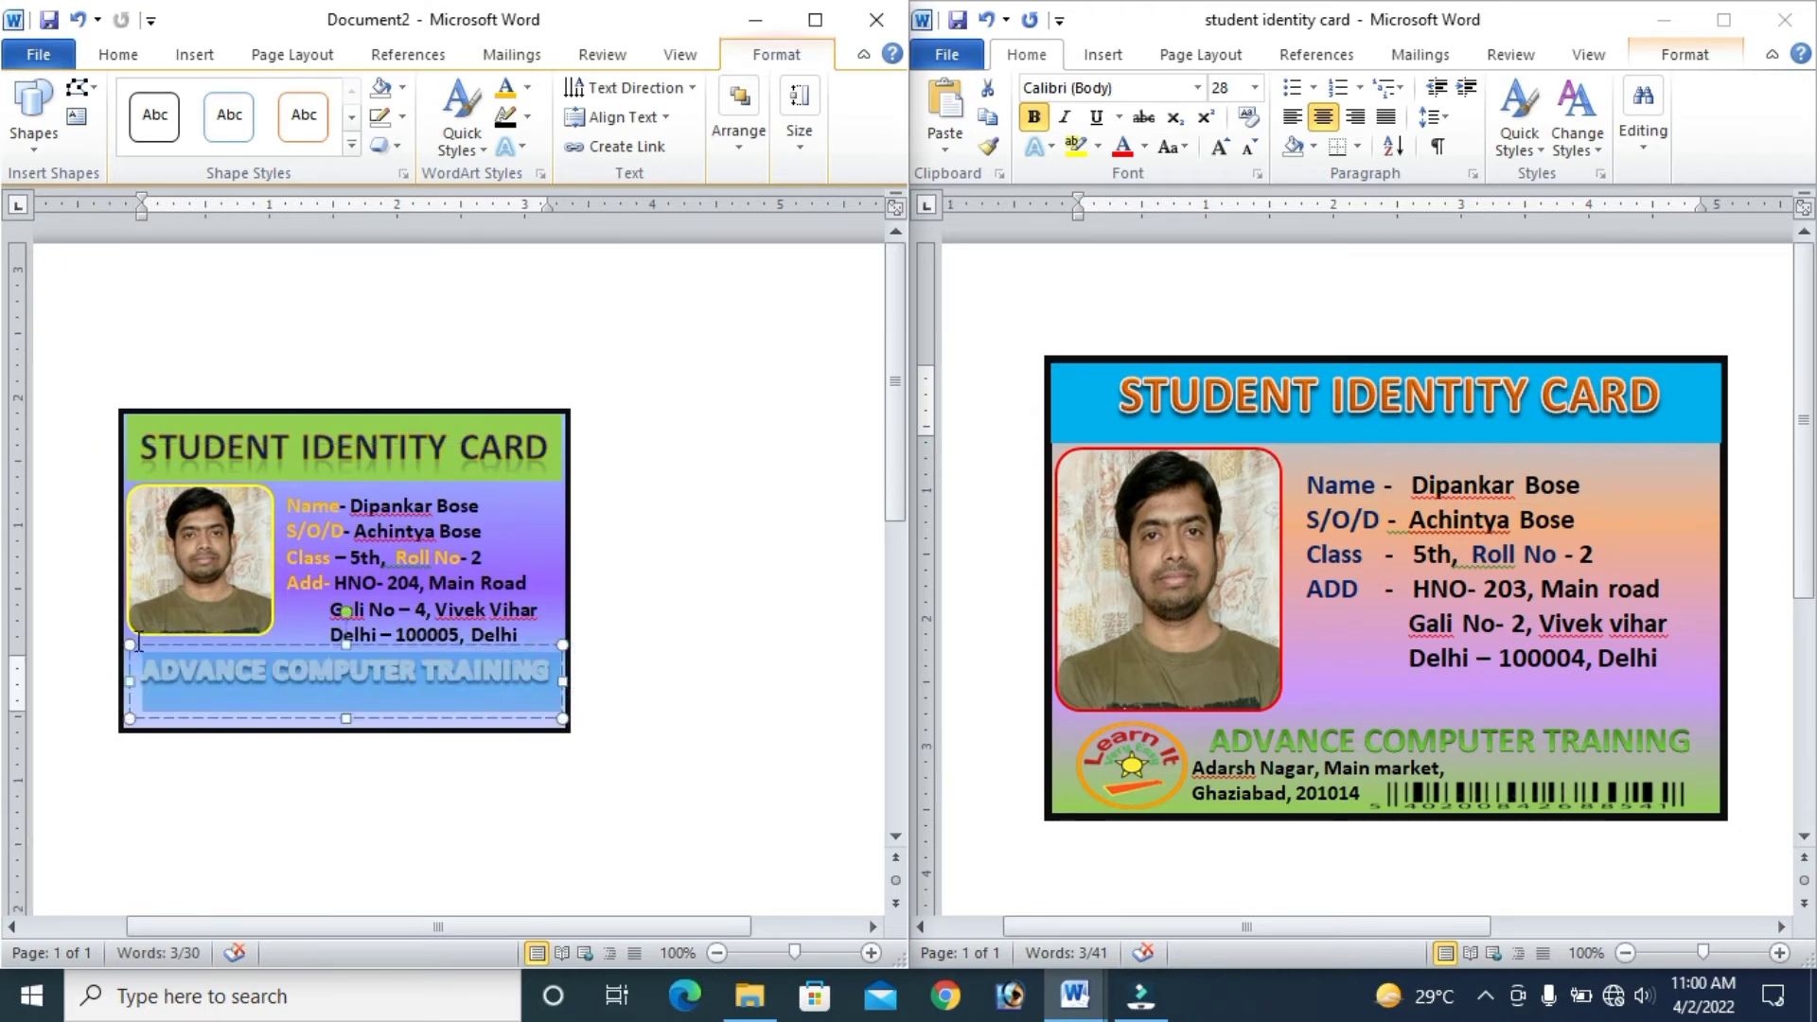
click(527, 88)
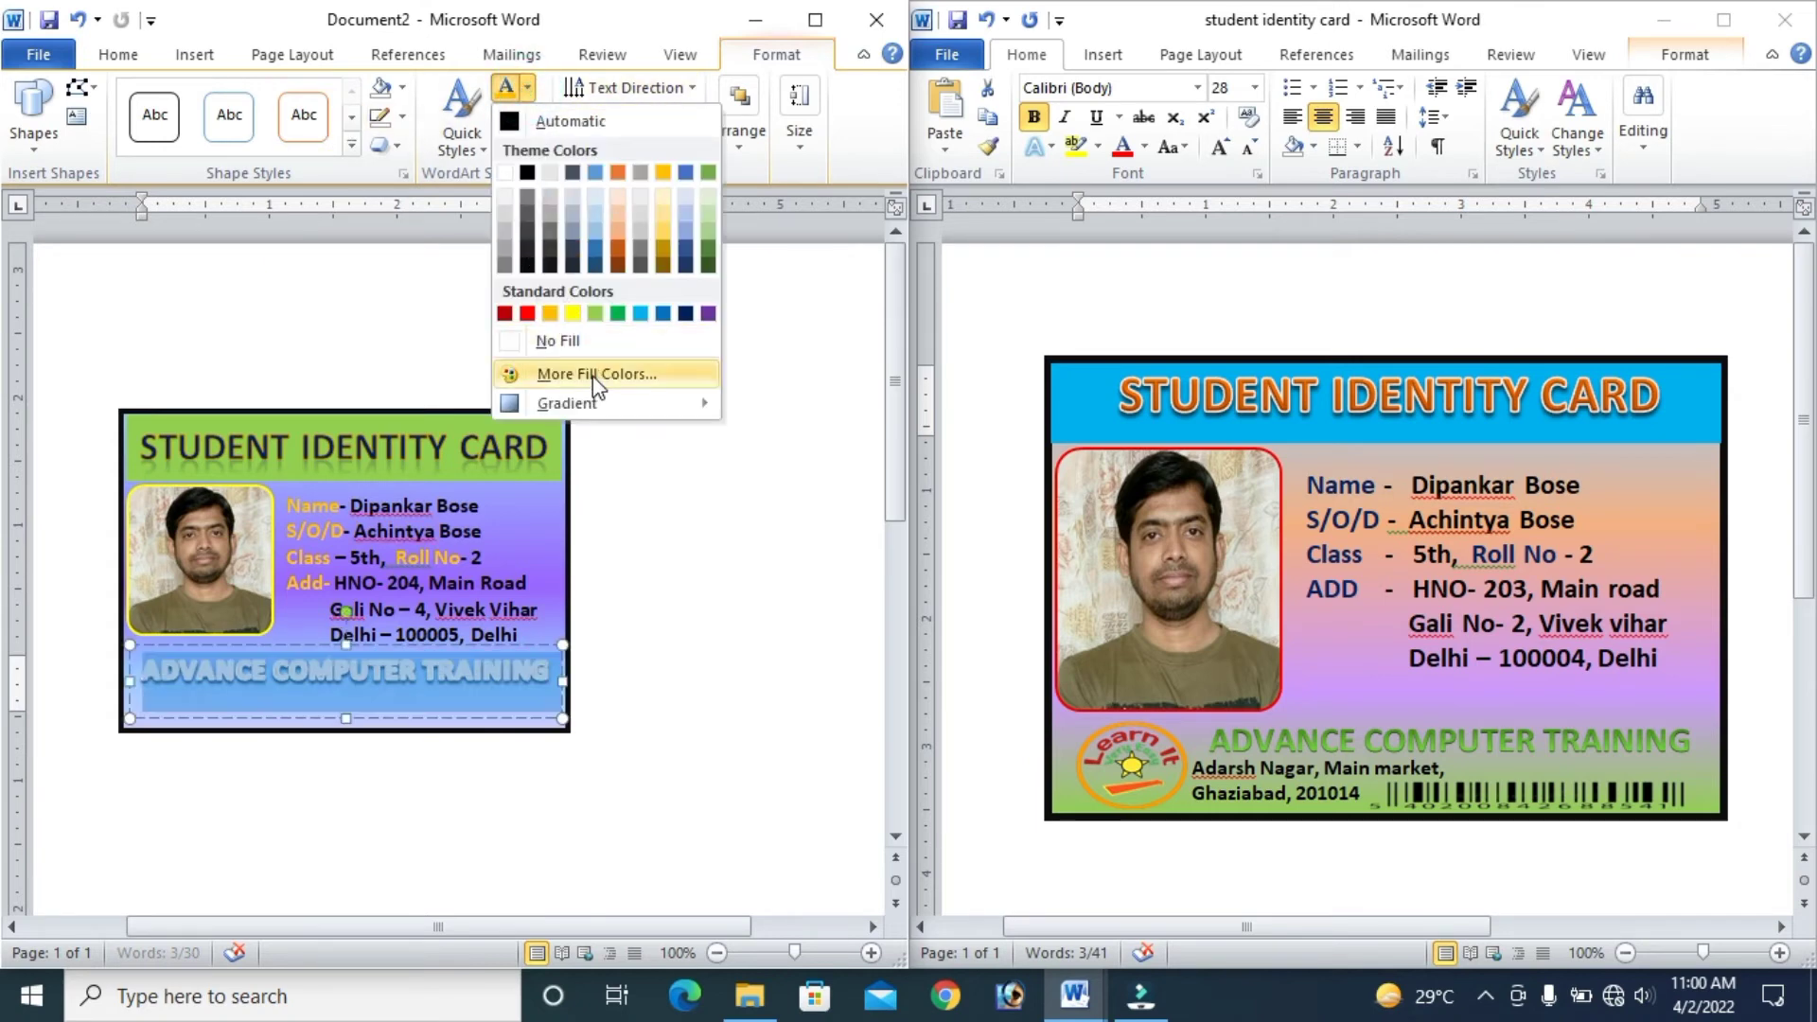
mouse_move(568, 403)
click(504, 689)
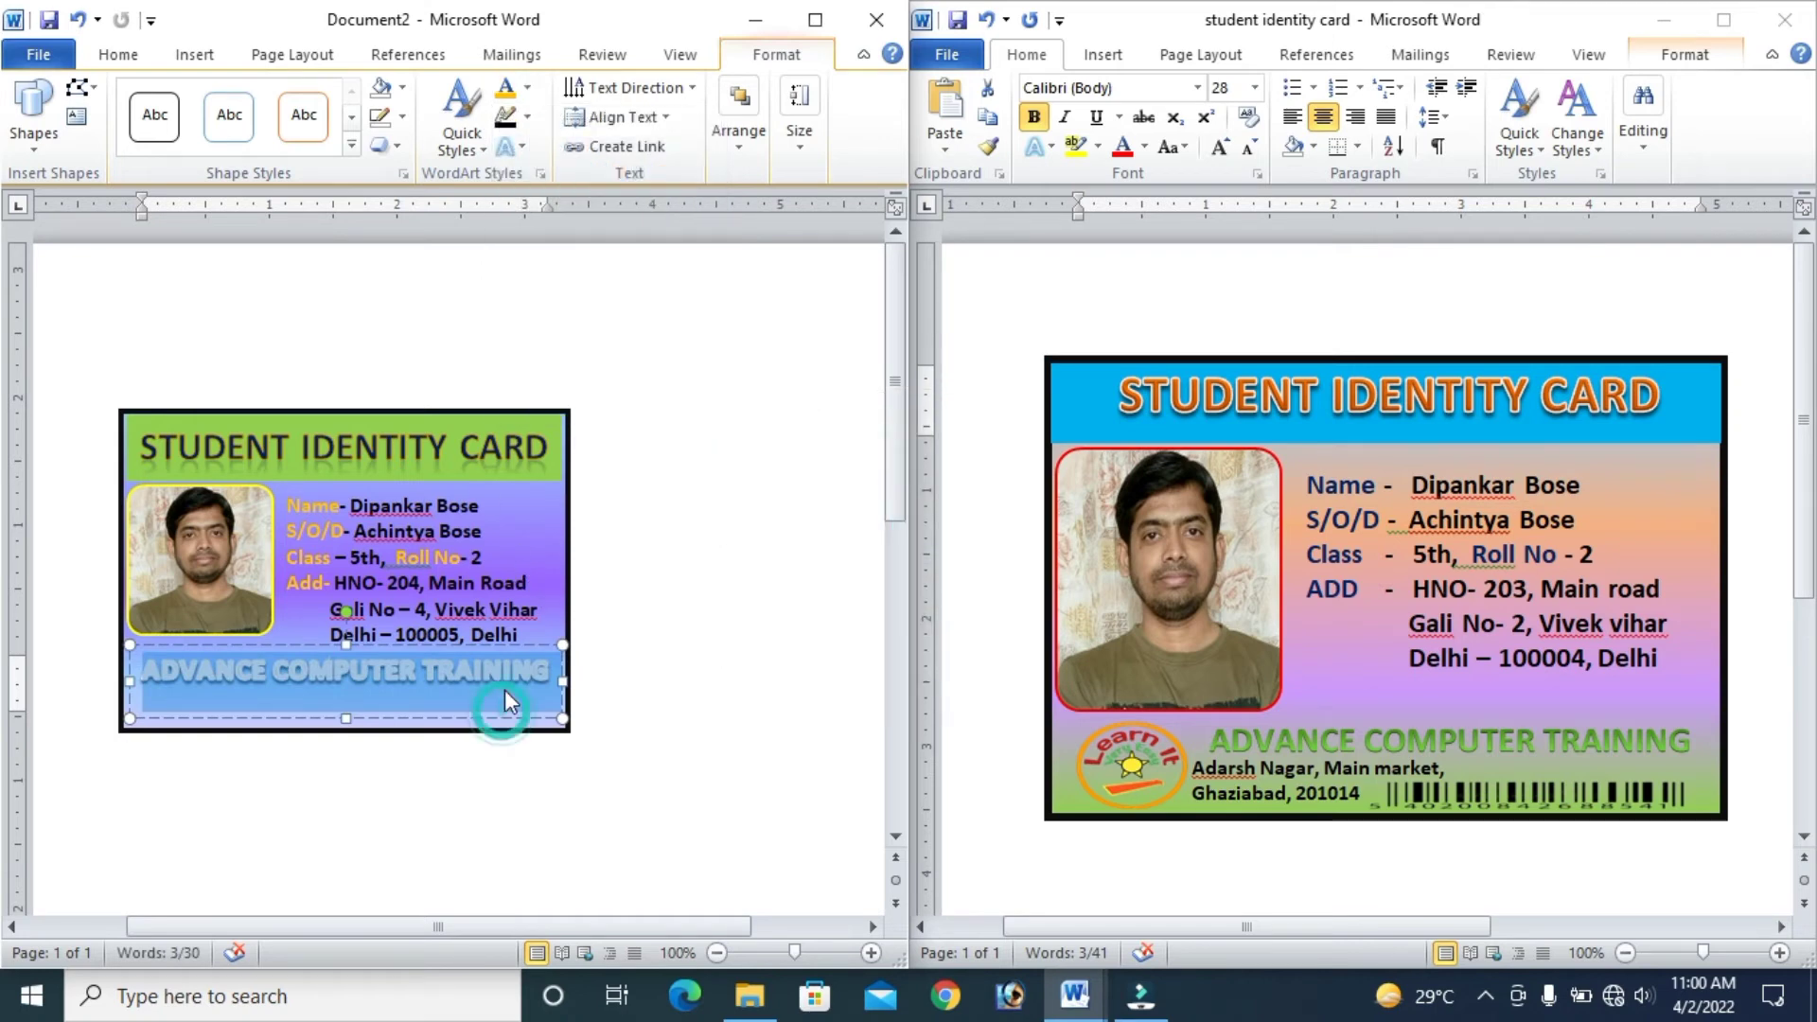
click(506, 683)
triple_click(550, 673)
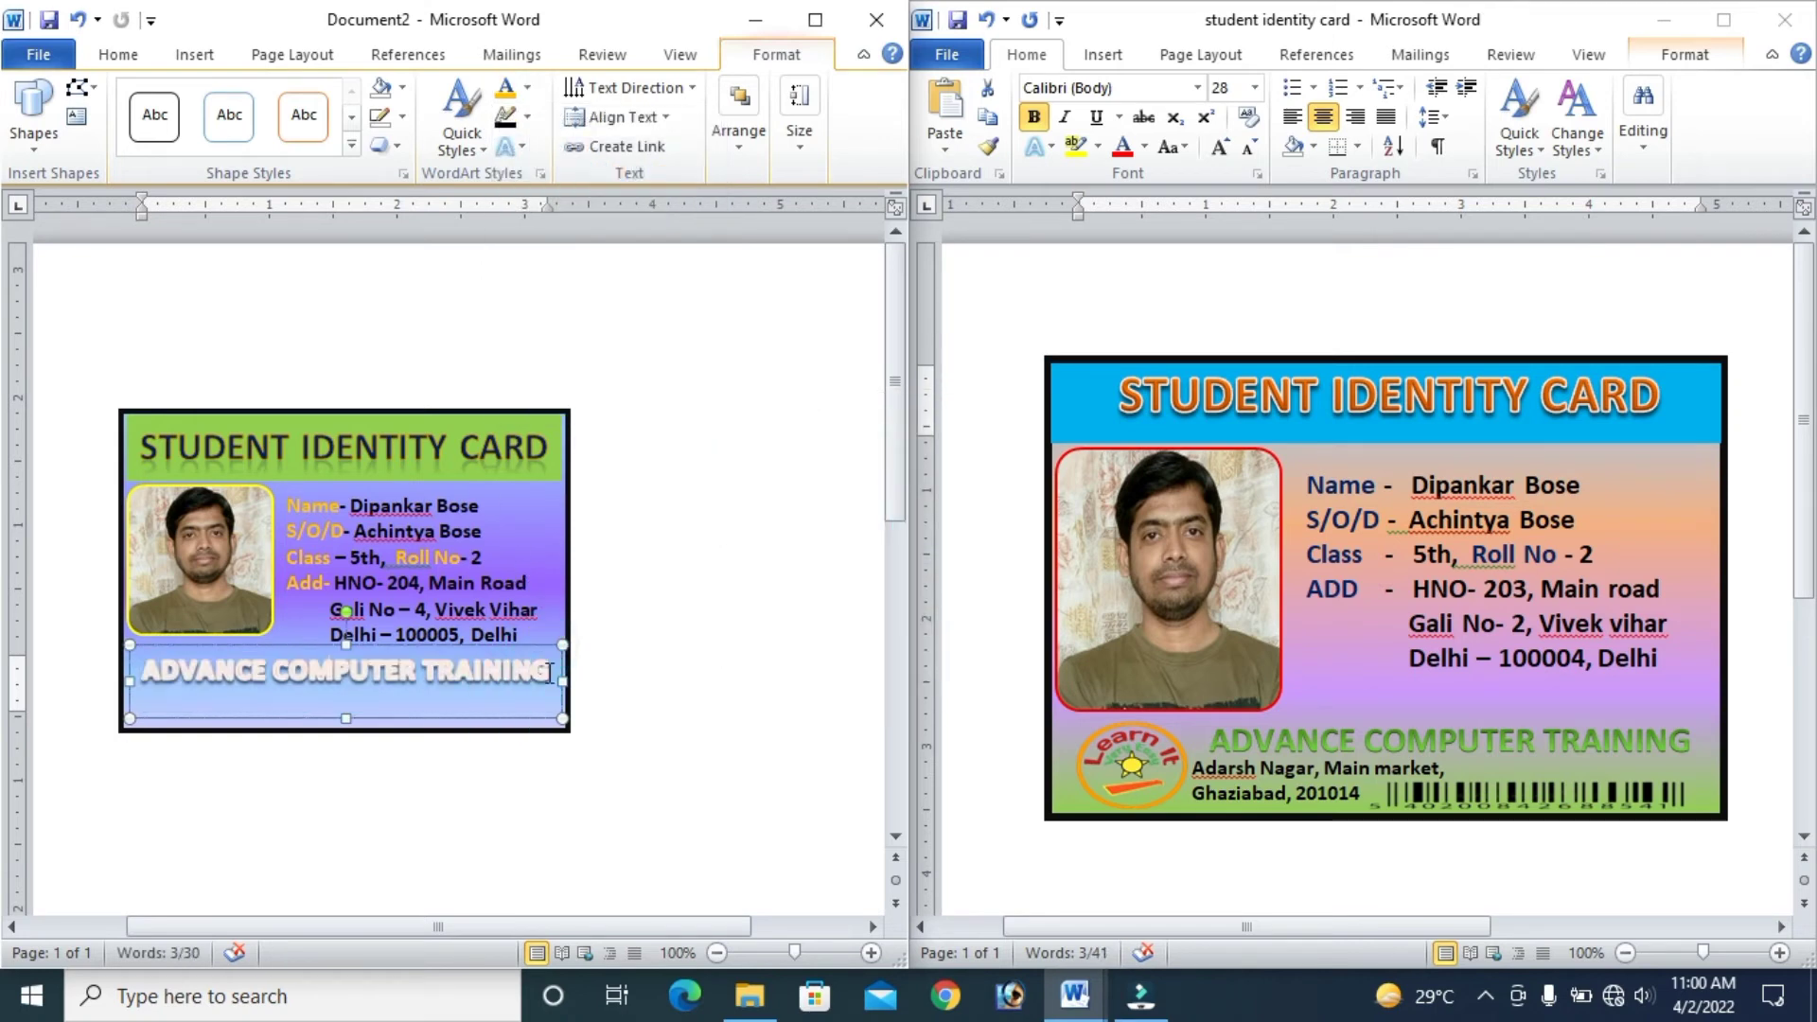
click(512, 147)
click(527, 702)
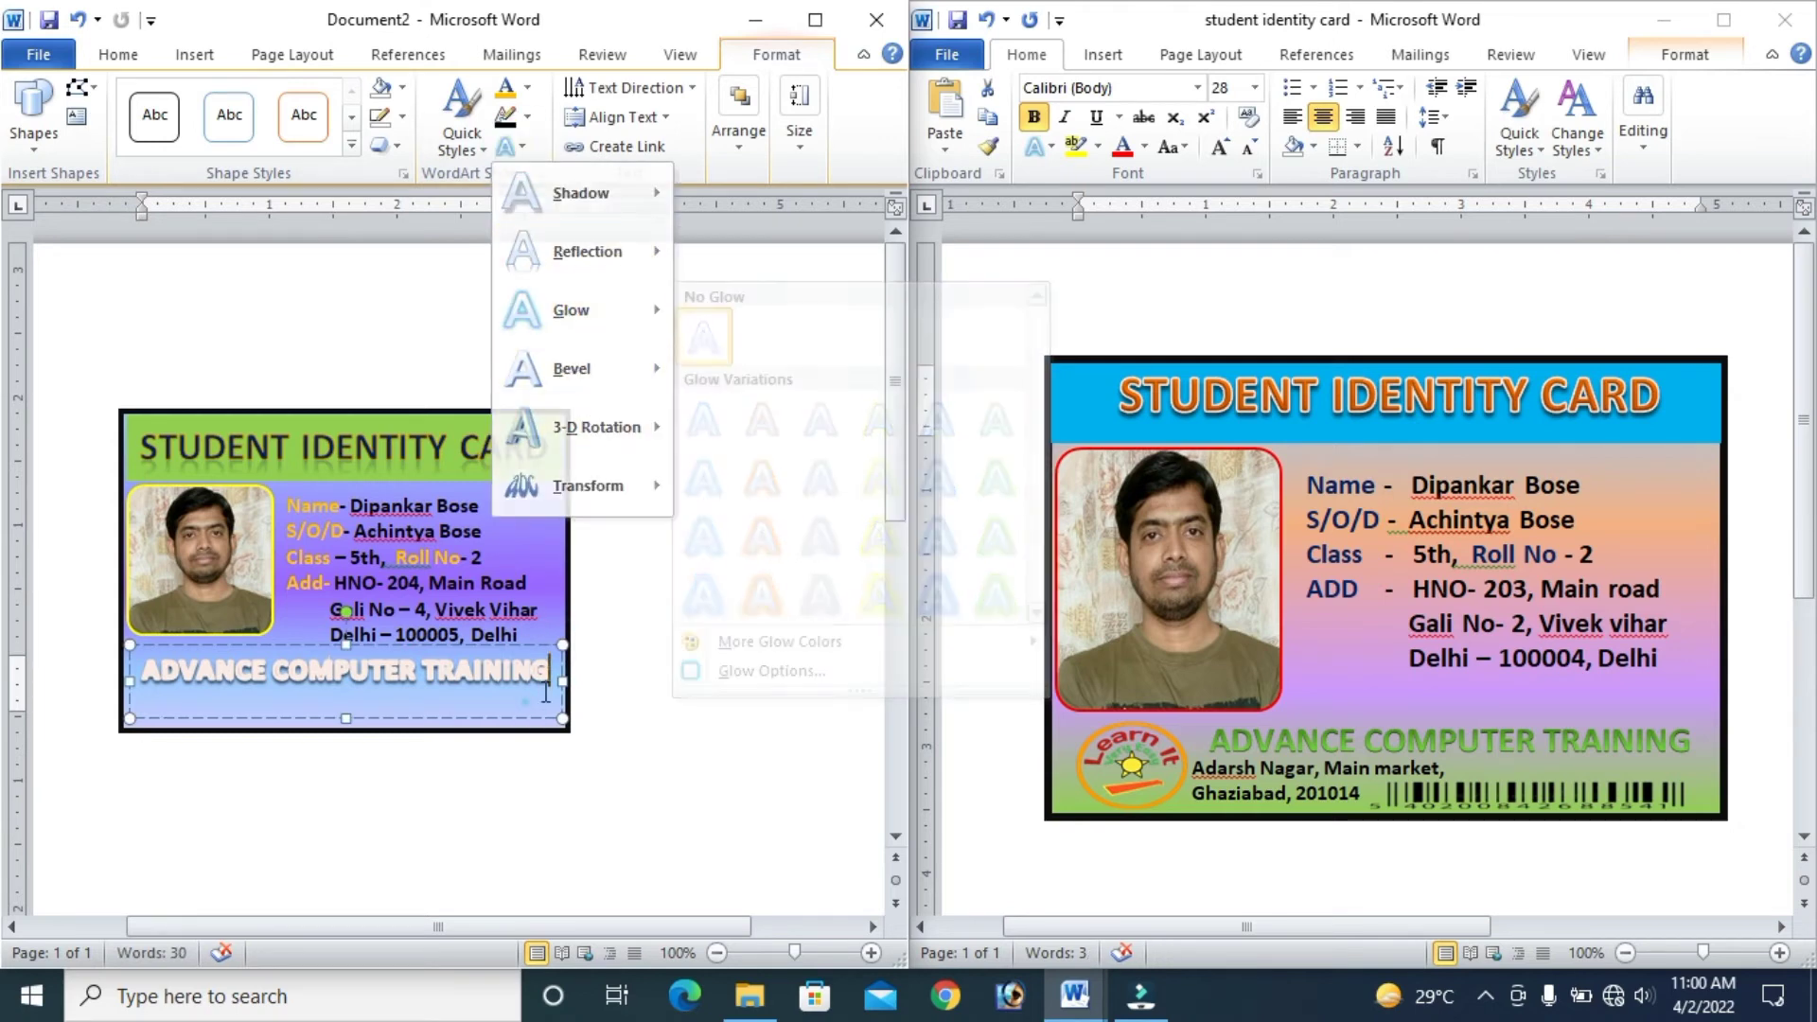
Step: Browse the WordArt box's Shape Fill and Shape Outline menus, then maximize the Document2 window
drag(559, 674, 142, 673)
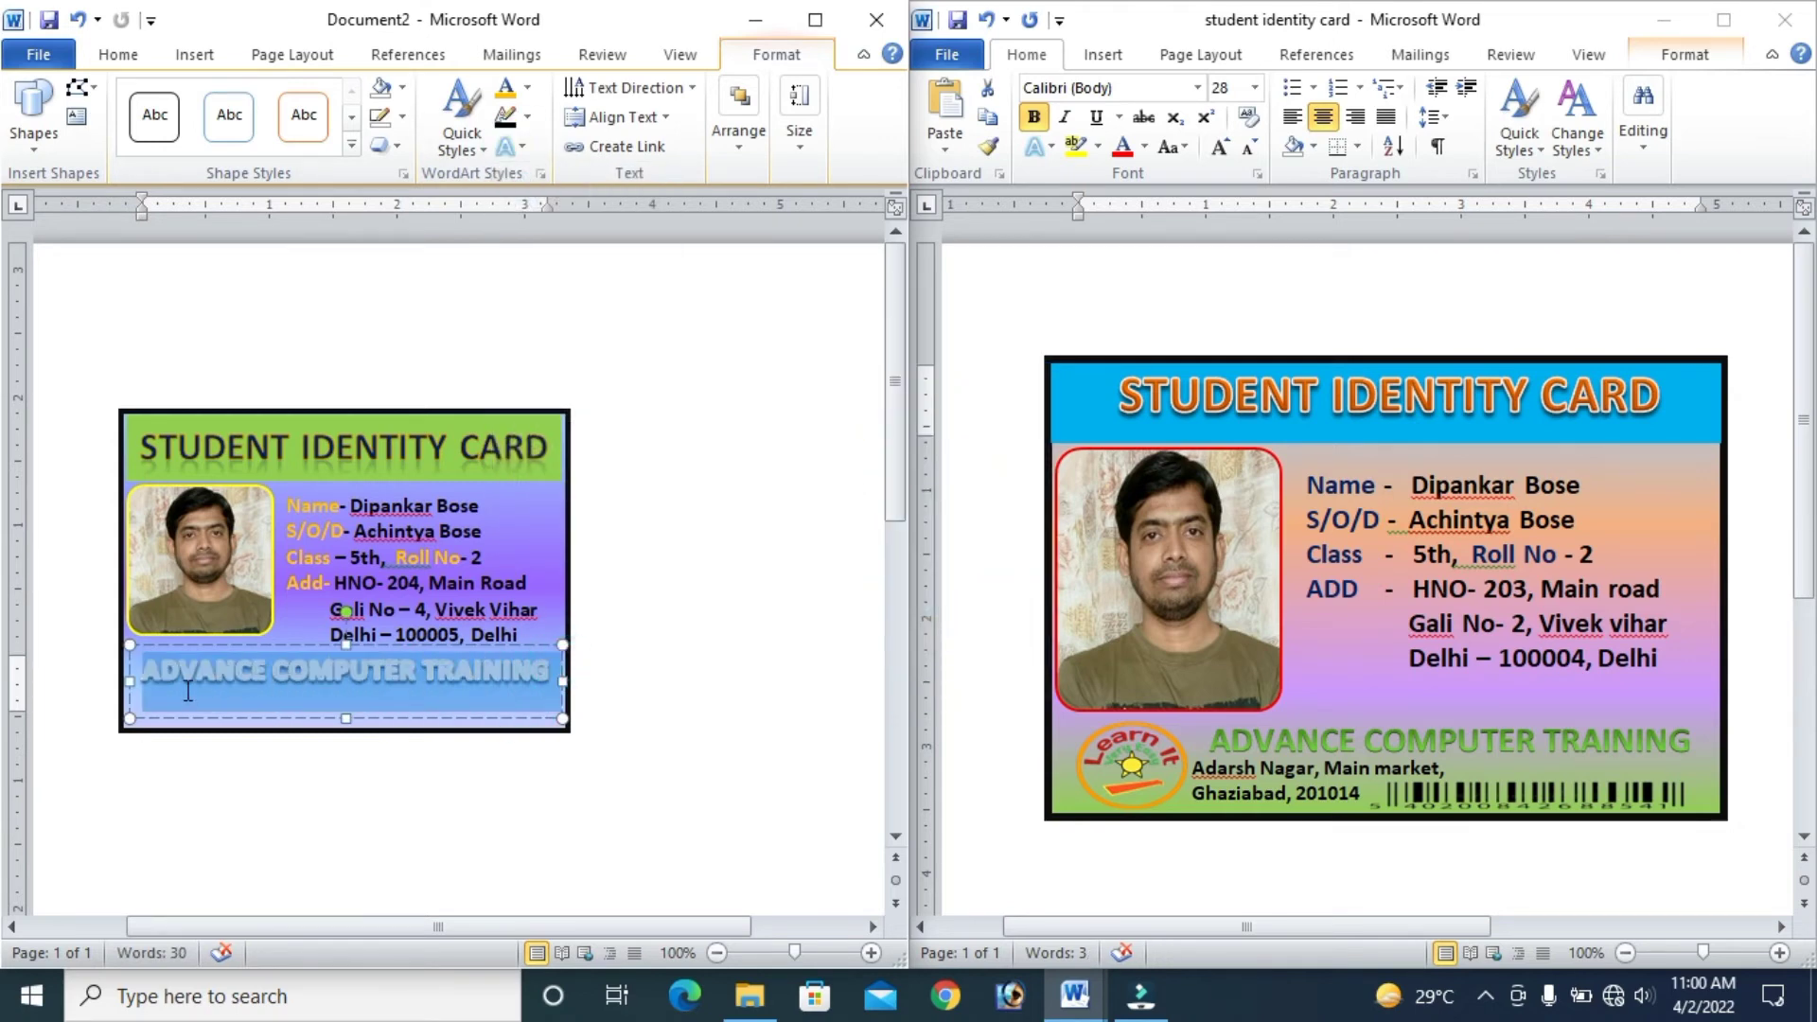
click(403, 88)
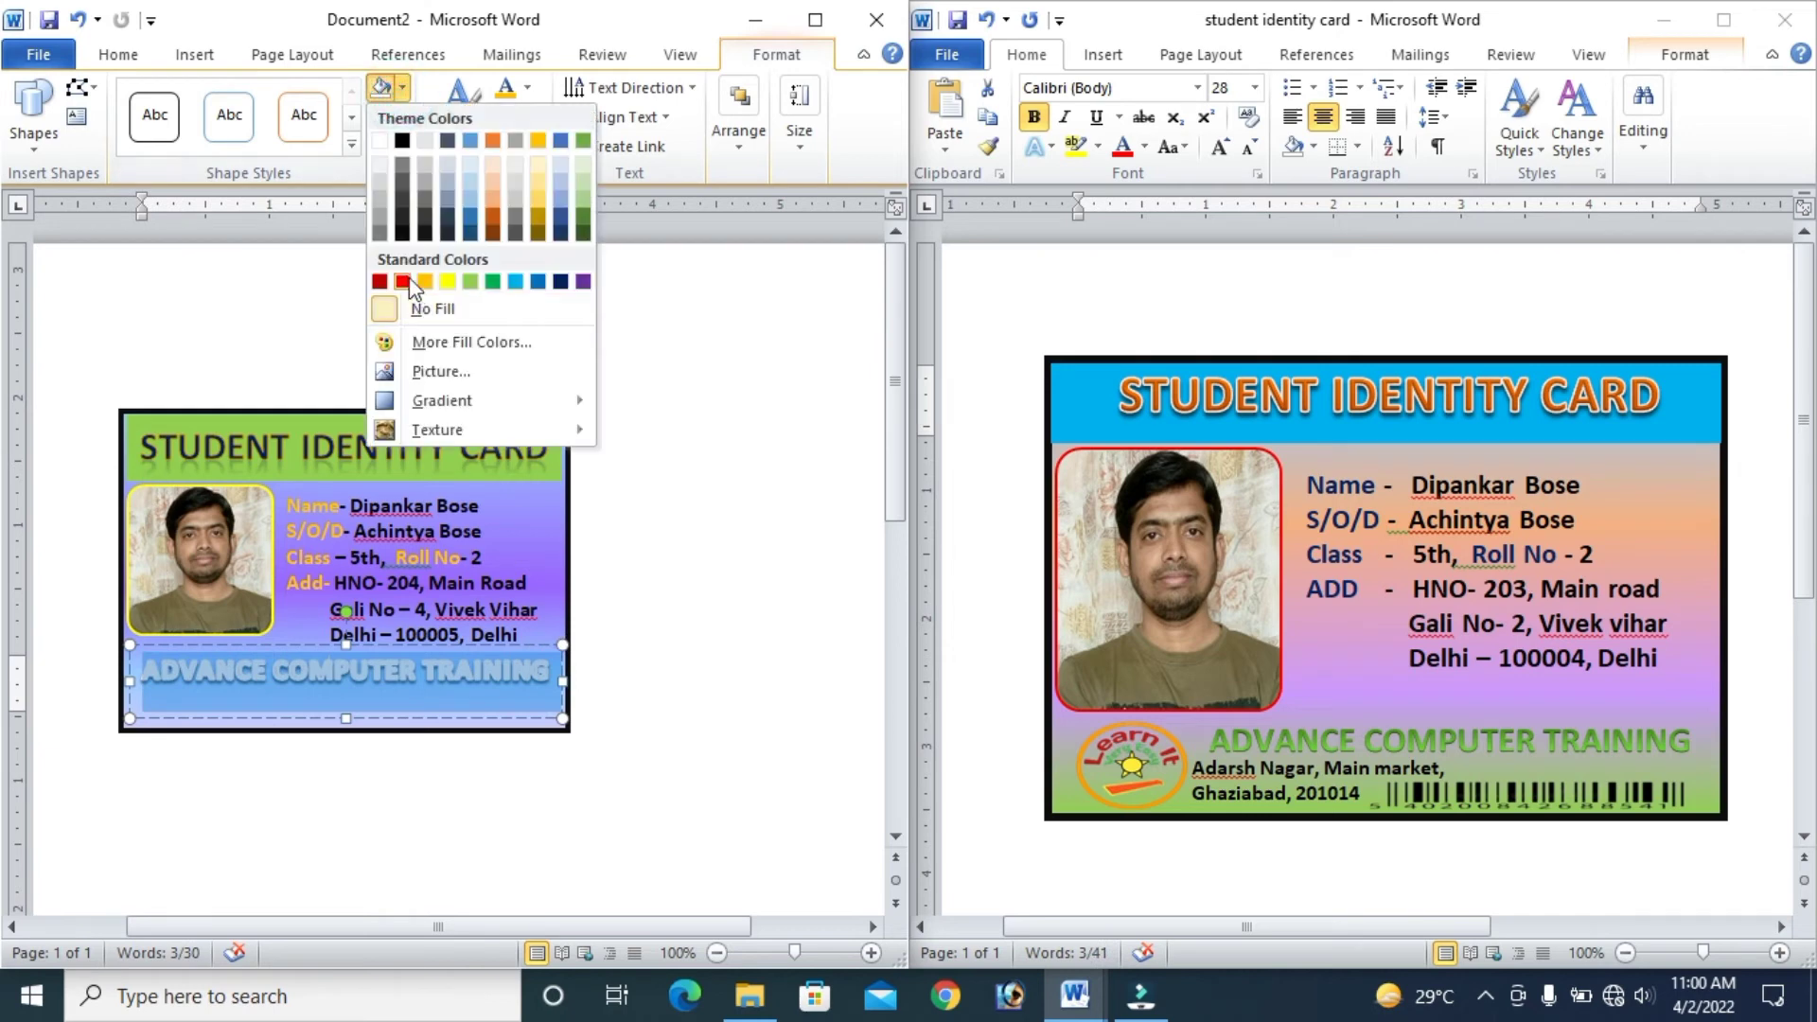
click(381, 88)
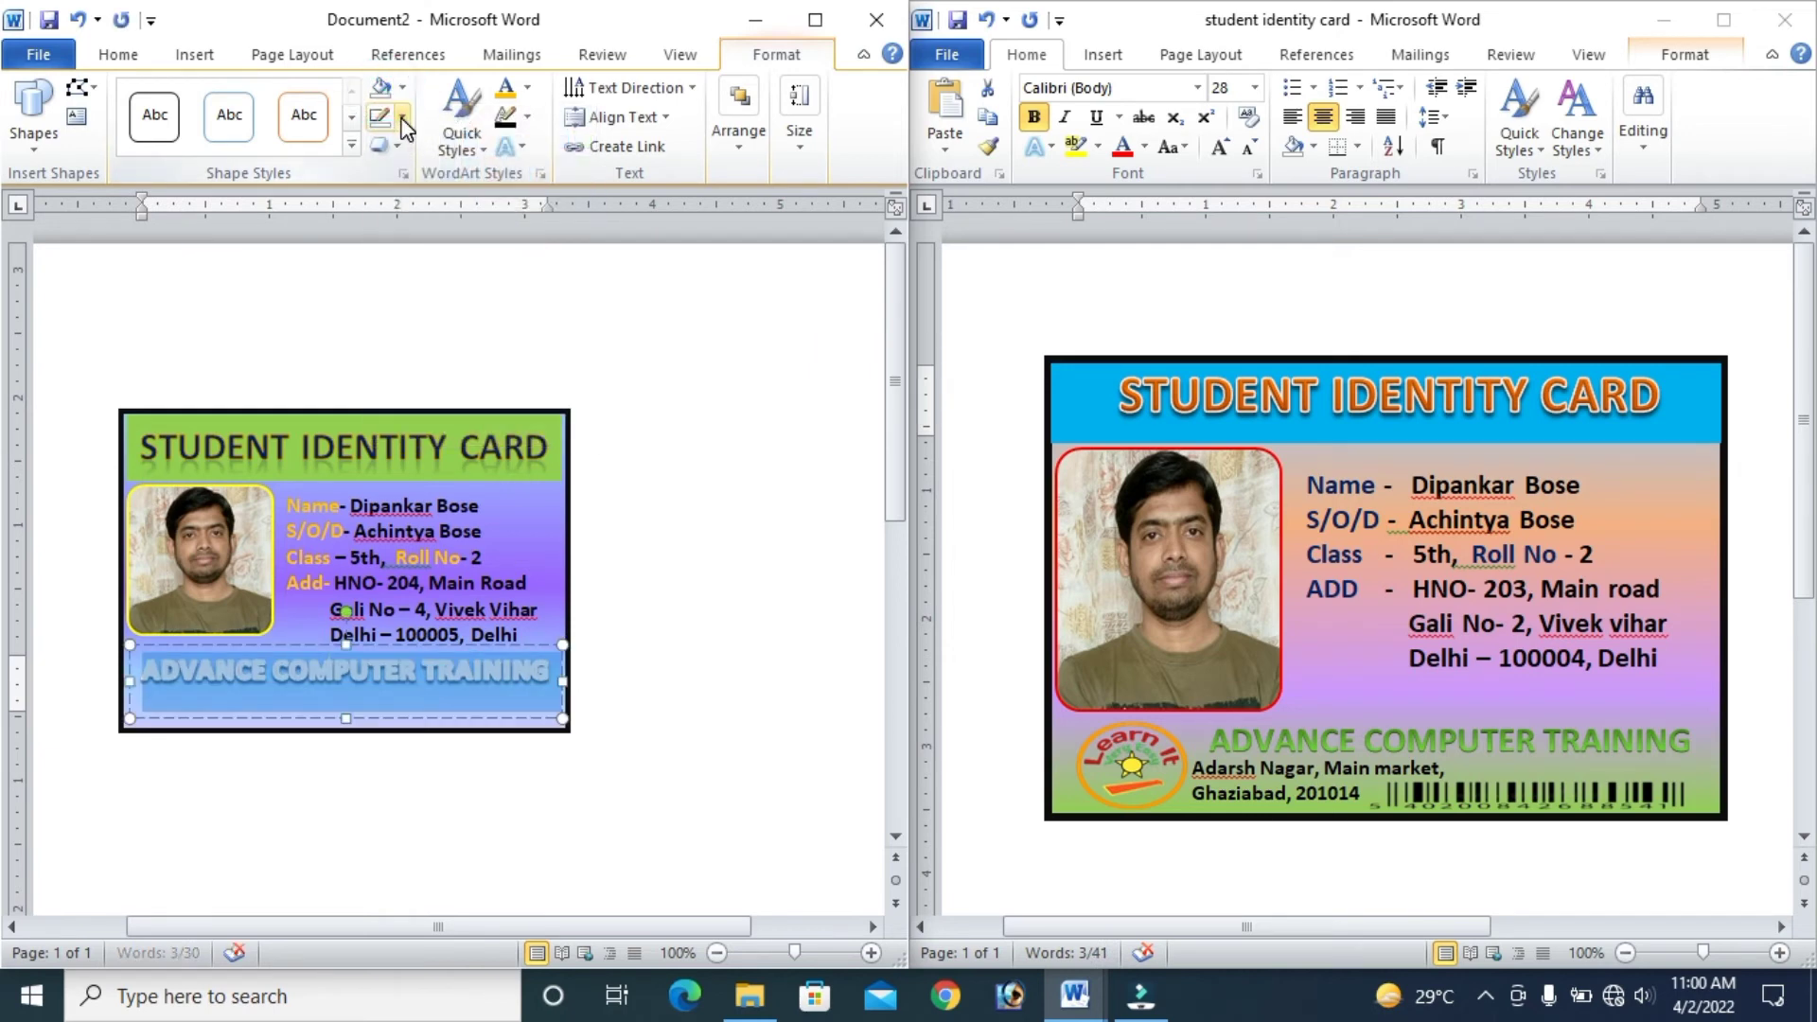
click(402, 116)
mouse_move(437, 400)
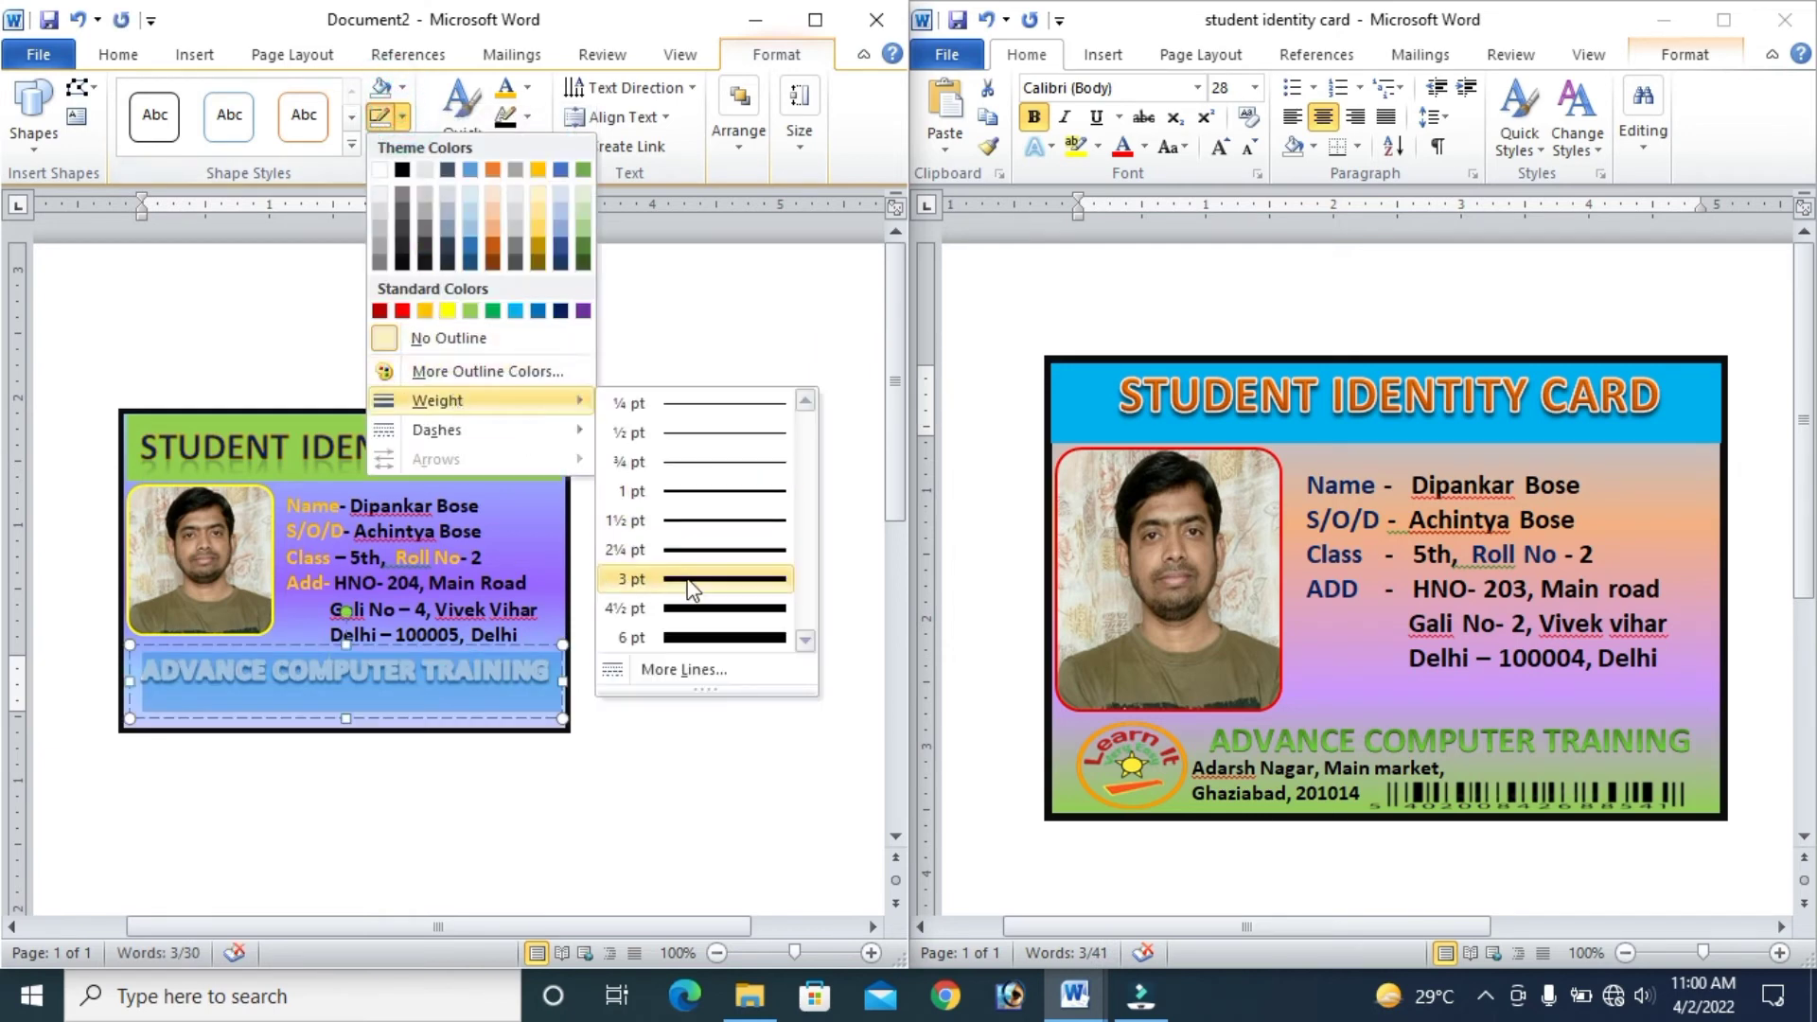
click(525, 88)
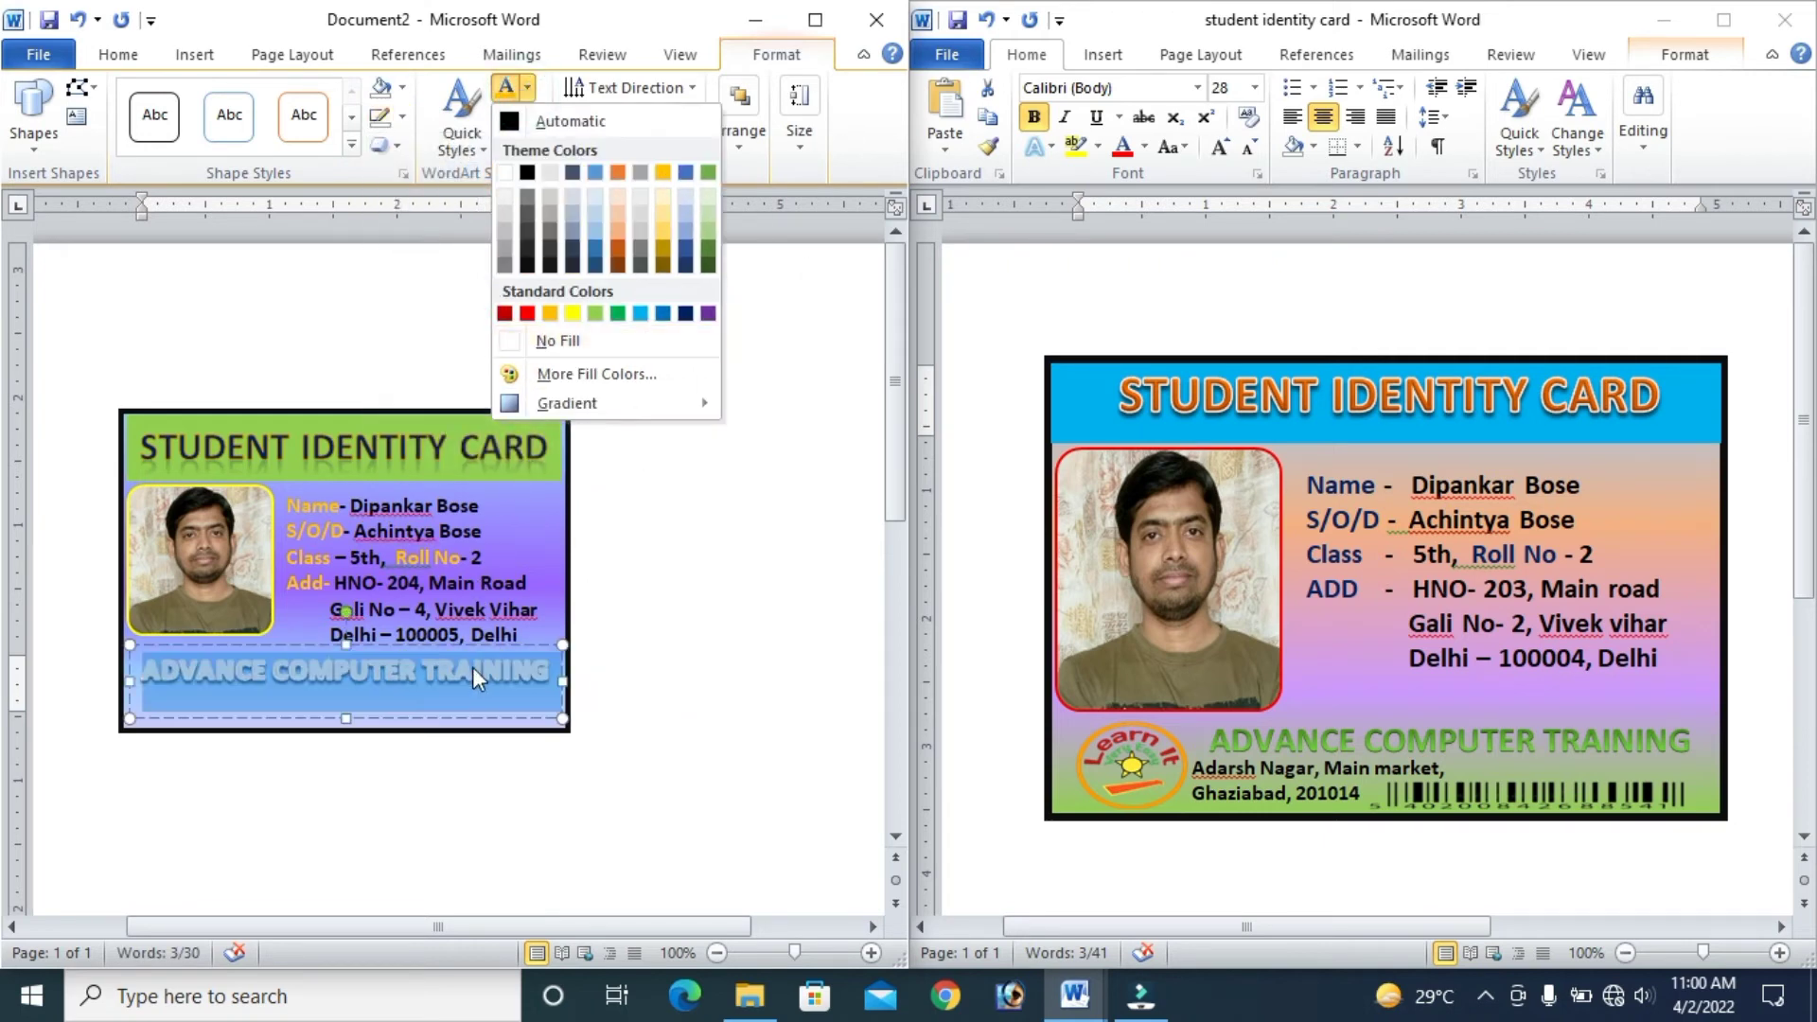
click(830, 28)
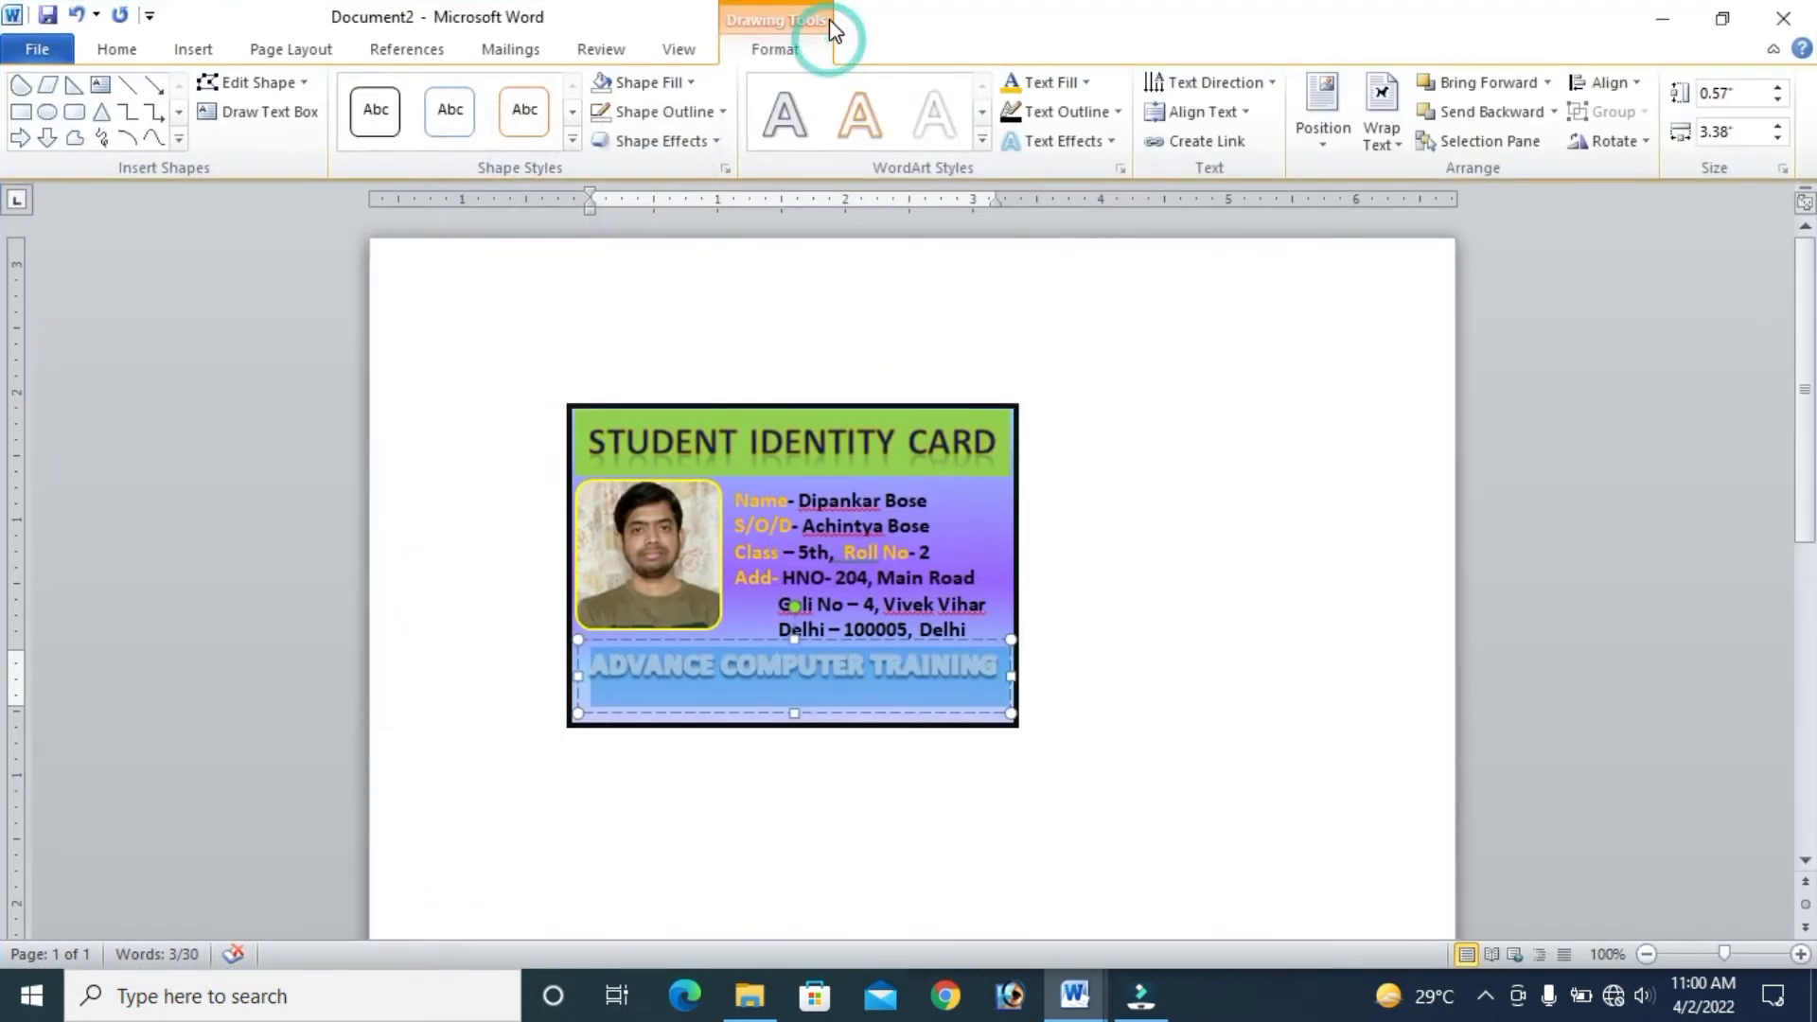
Step: Give the footer text a standard-colour text fill and set its outline to No Outline
click(1085, 83)
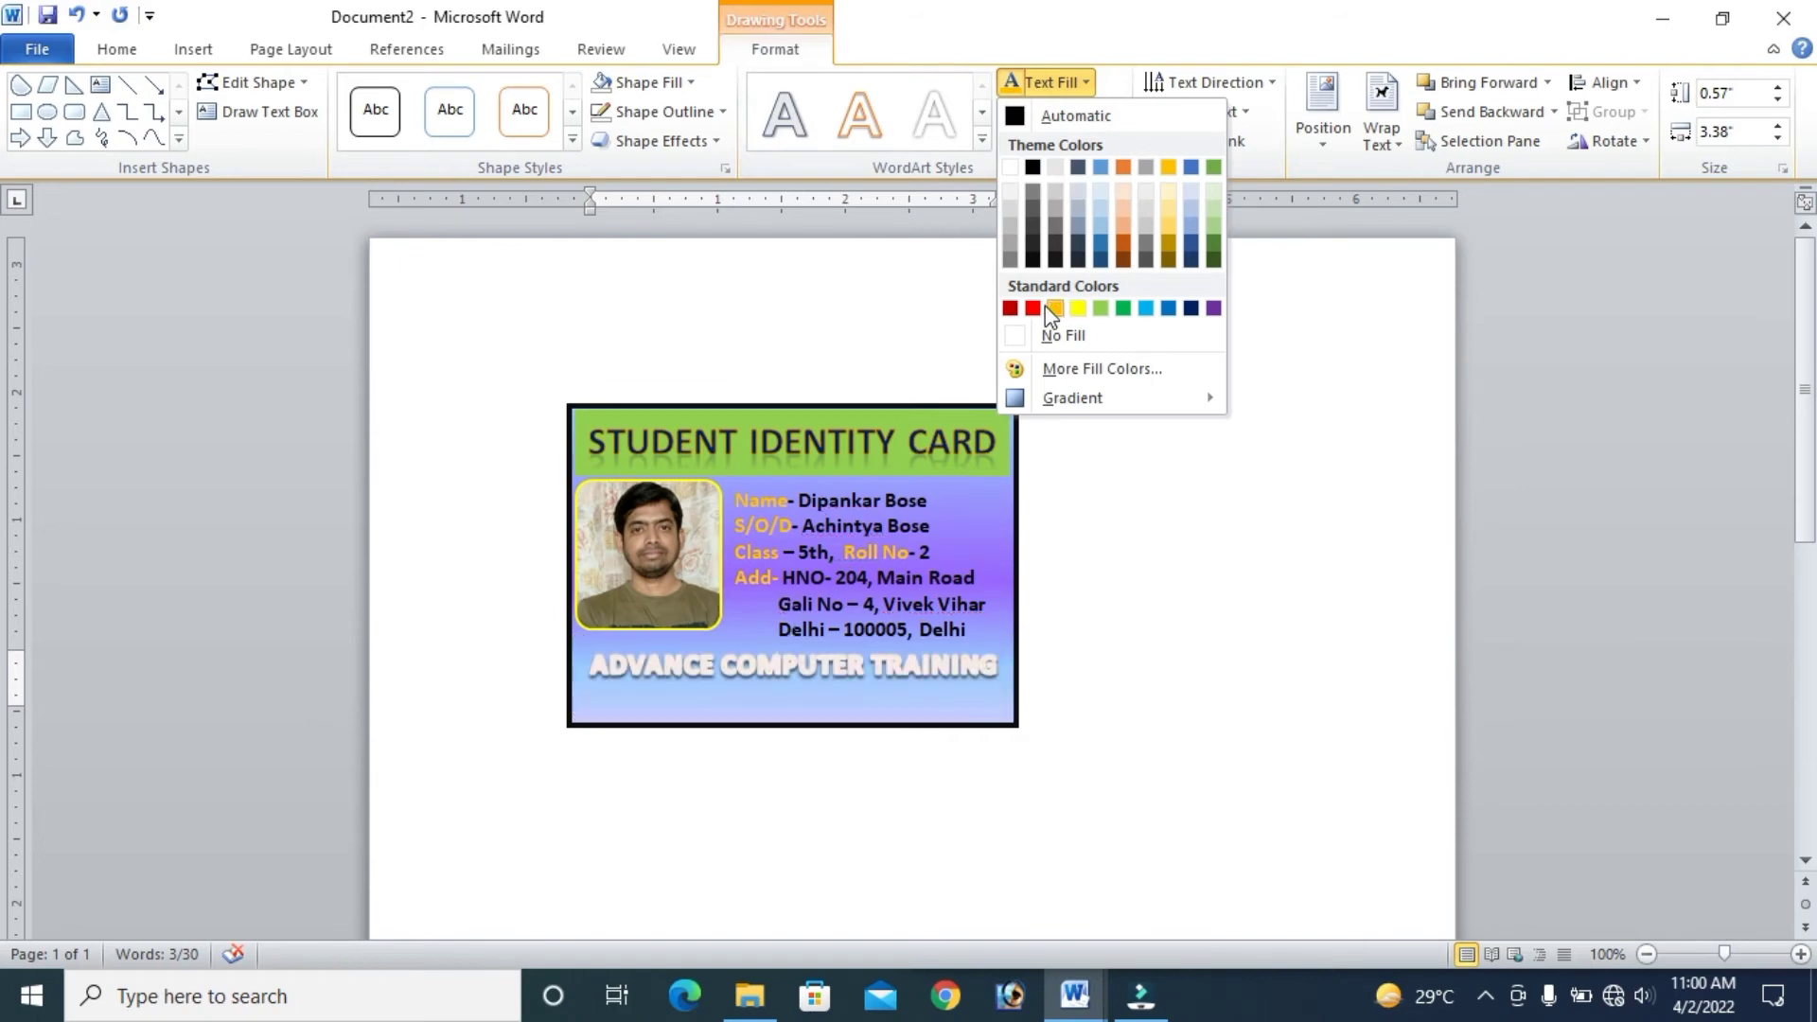
click(1052, 308)
drag(984, 674, 710, 684)
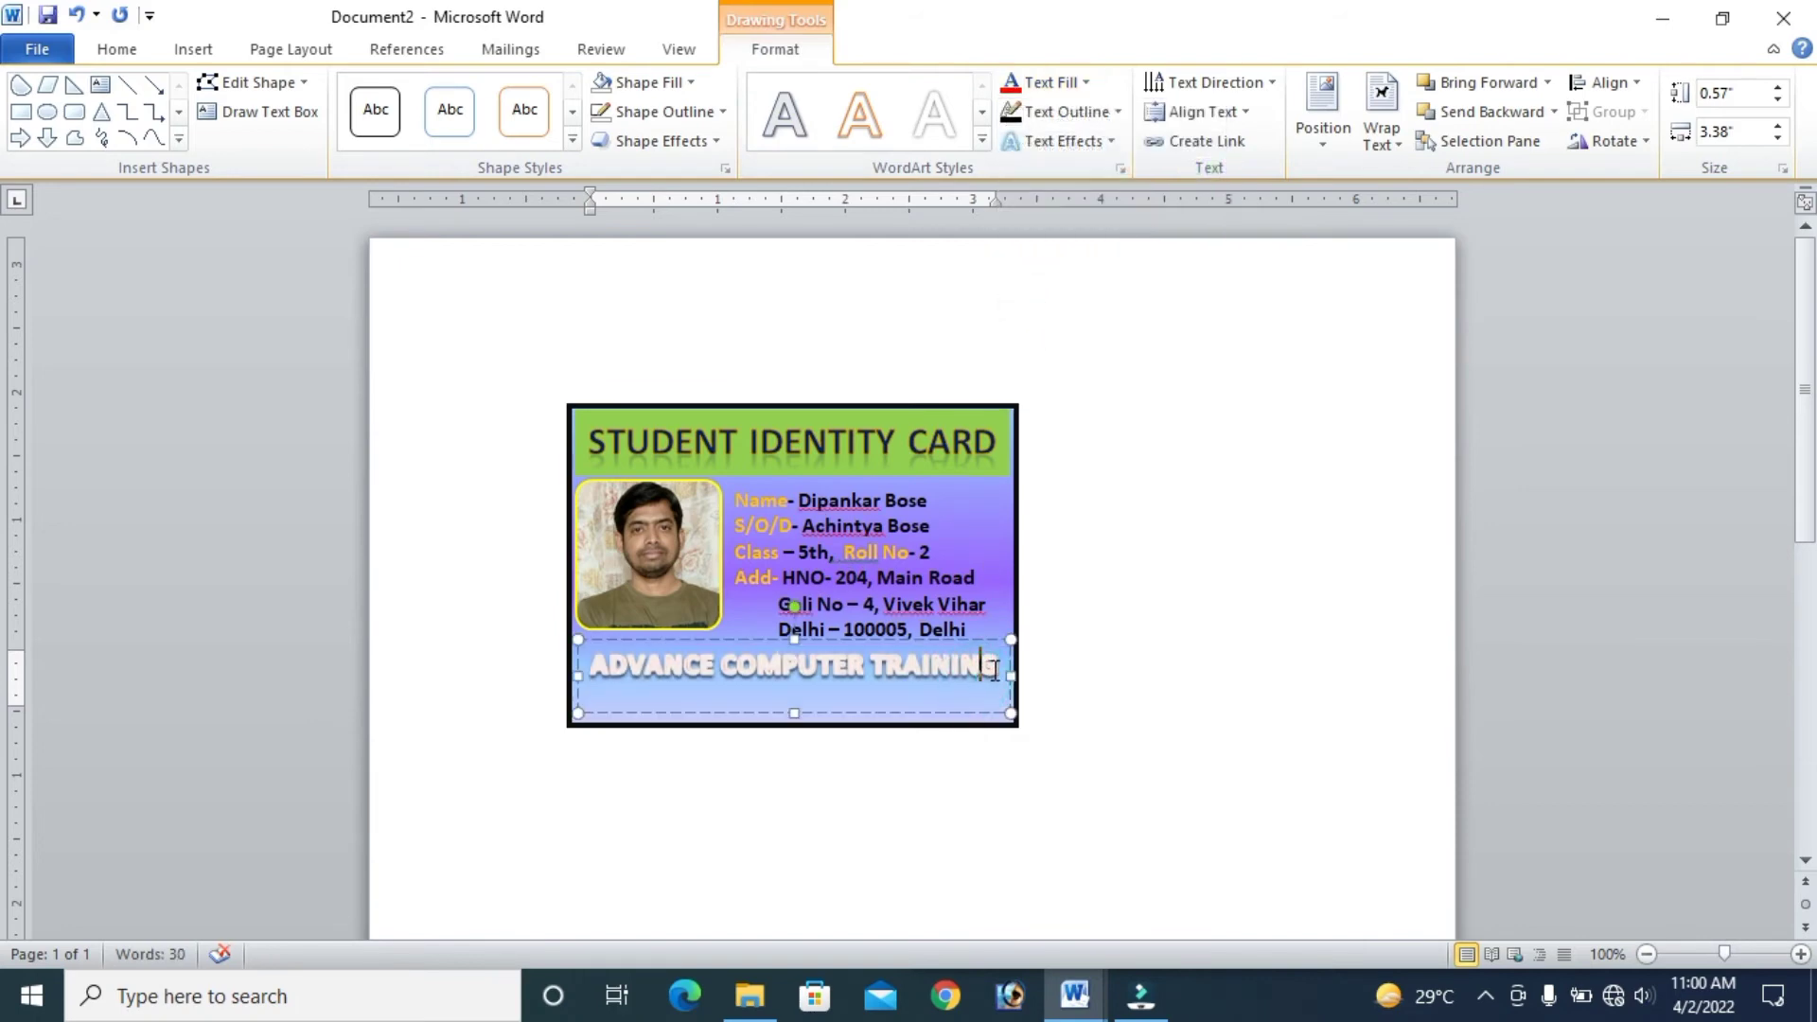
click(1101, 111)
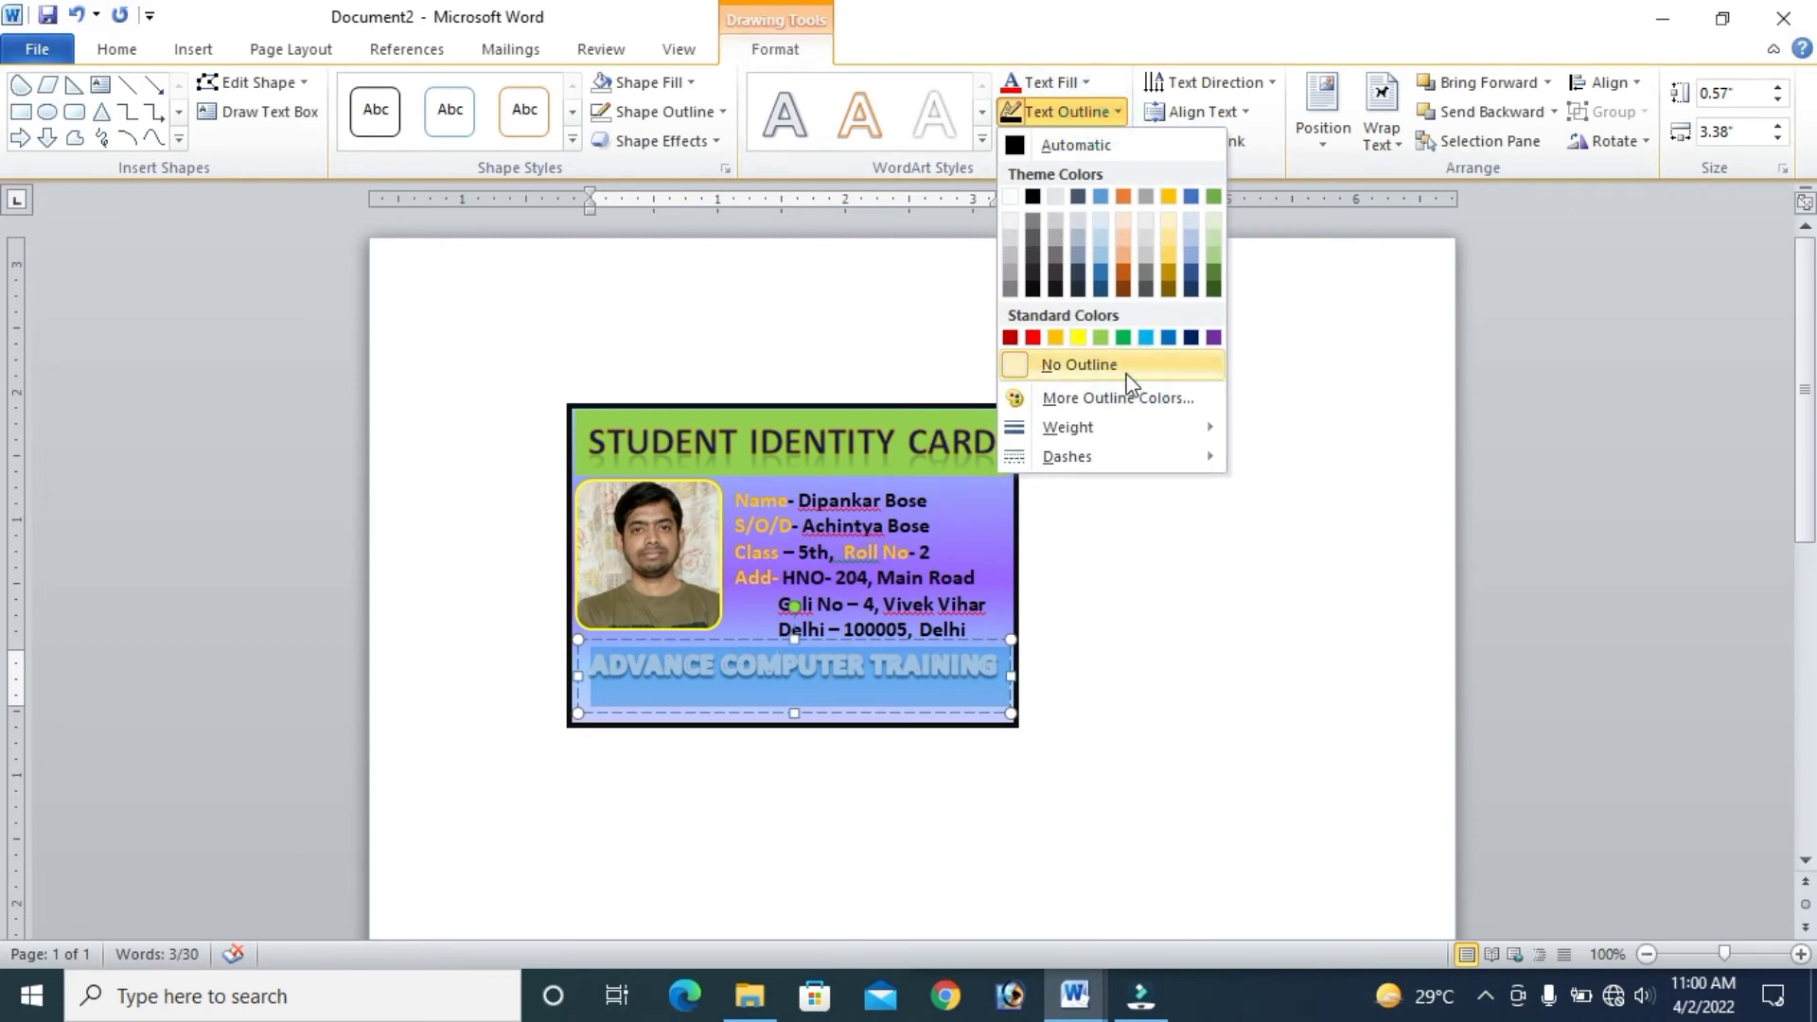
click(1097, 371)
Step: Change the font colour of the whole ADVANCE COMPUTER TRAINING line
click(872, 693)
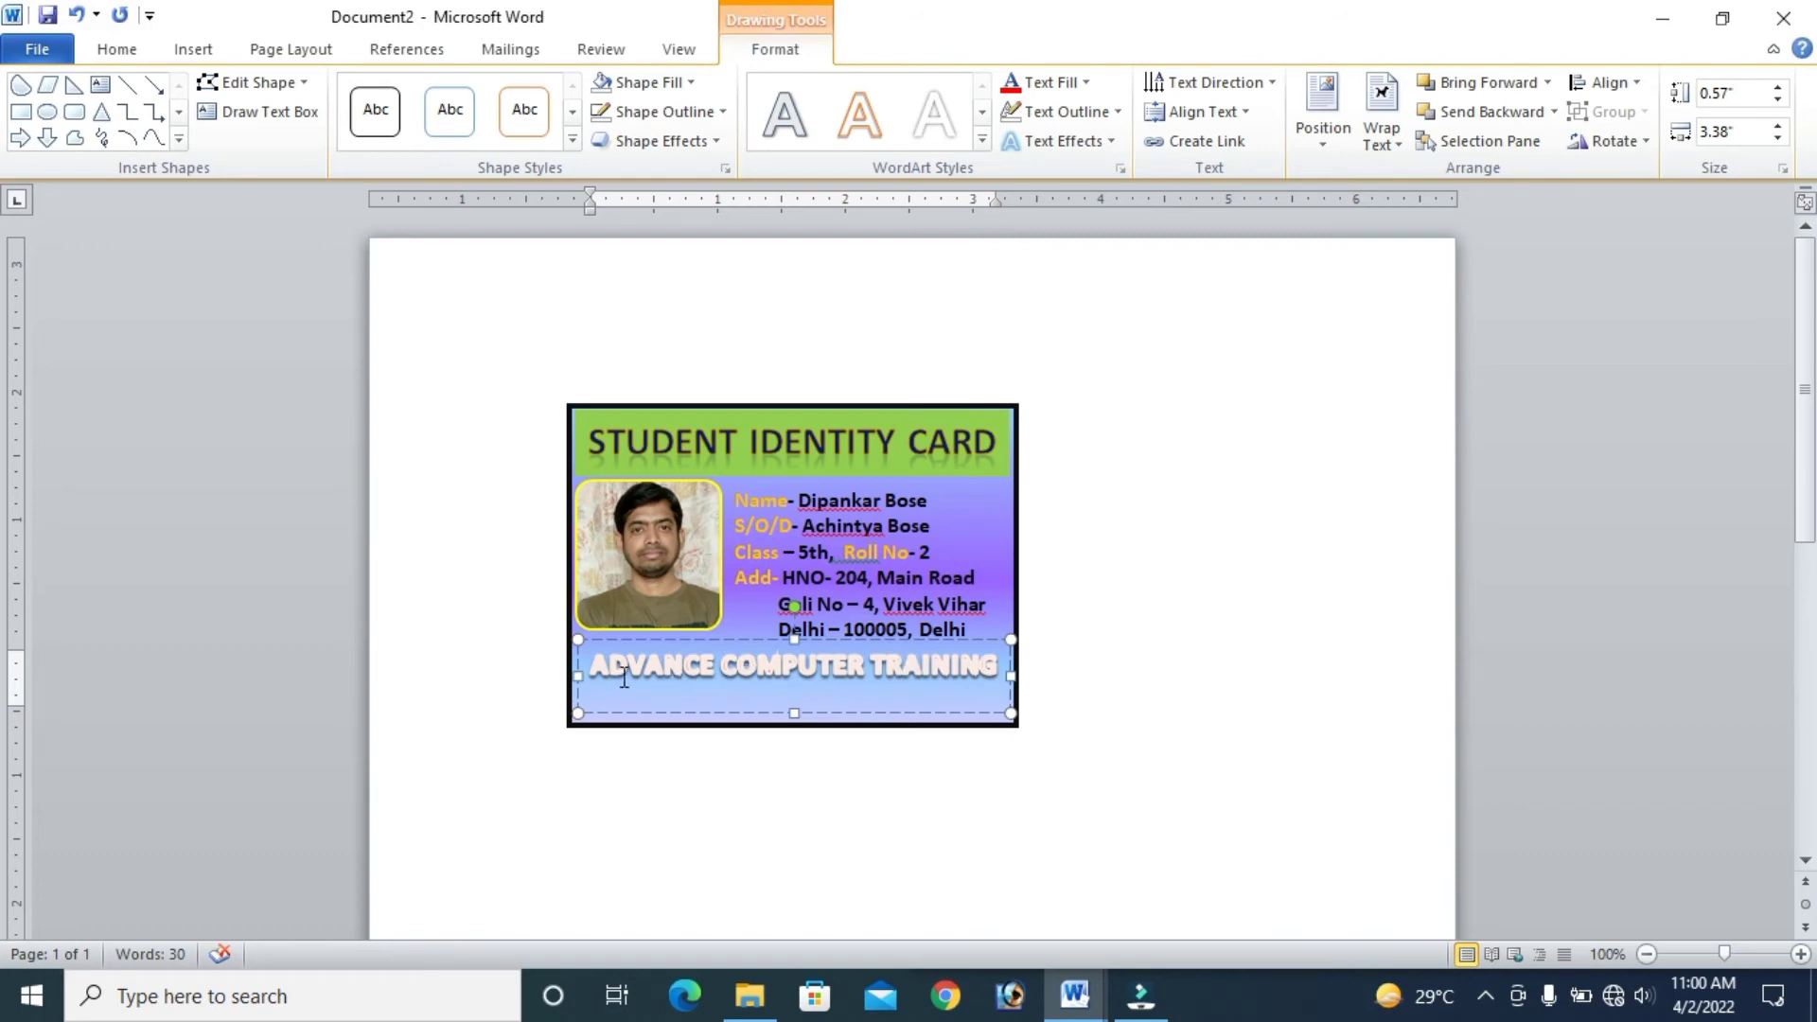
drag(594, 668, 984, 662)
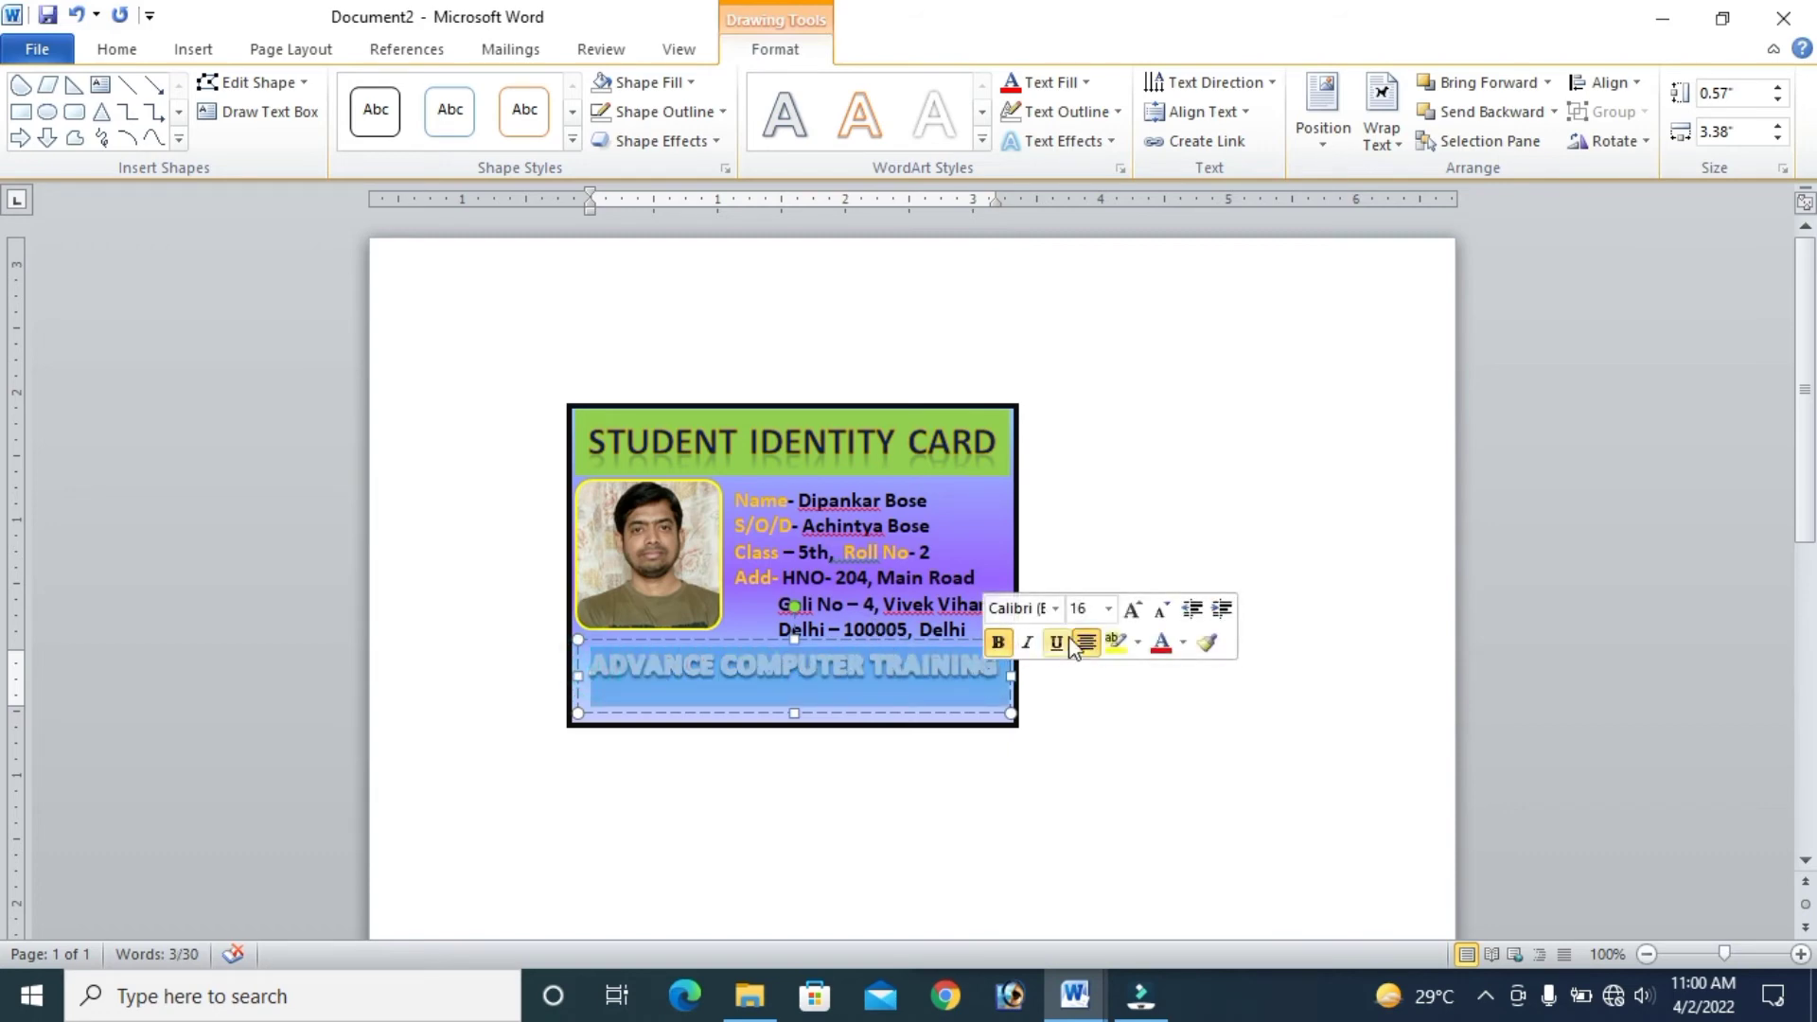
click(1182, 644)
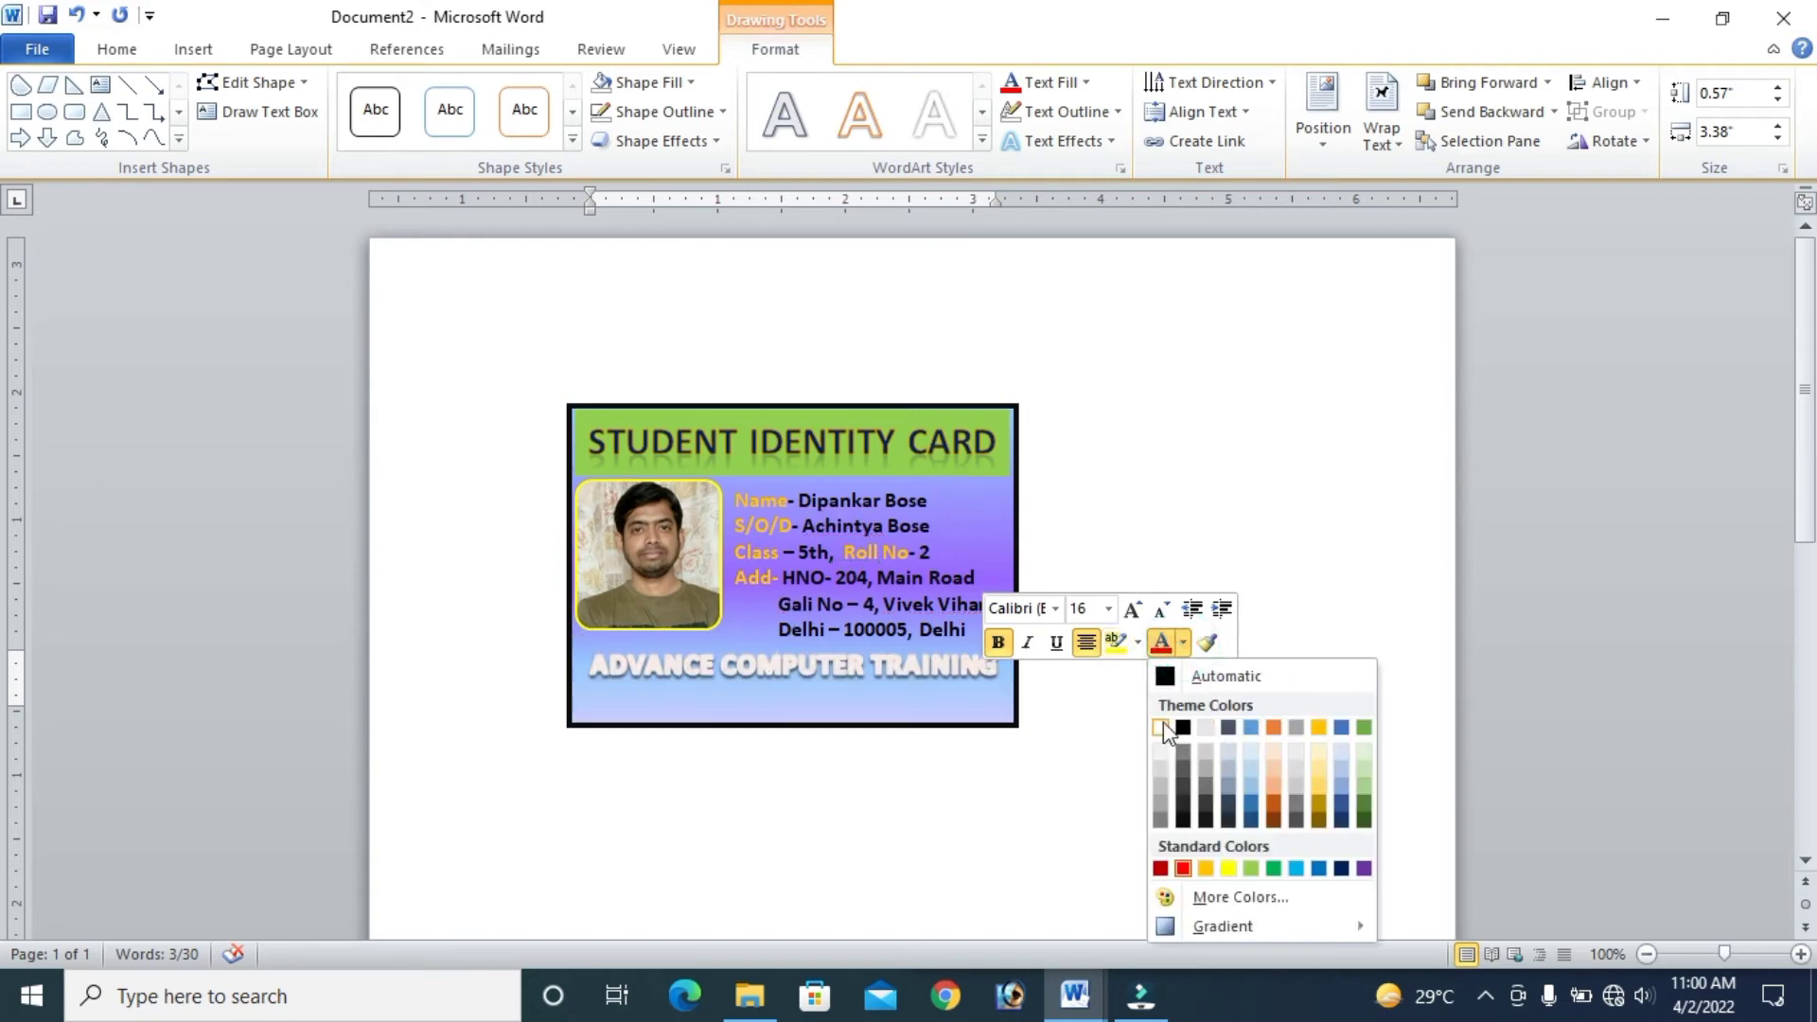
click(1360, 868)
click(900, 664)
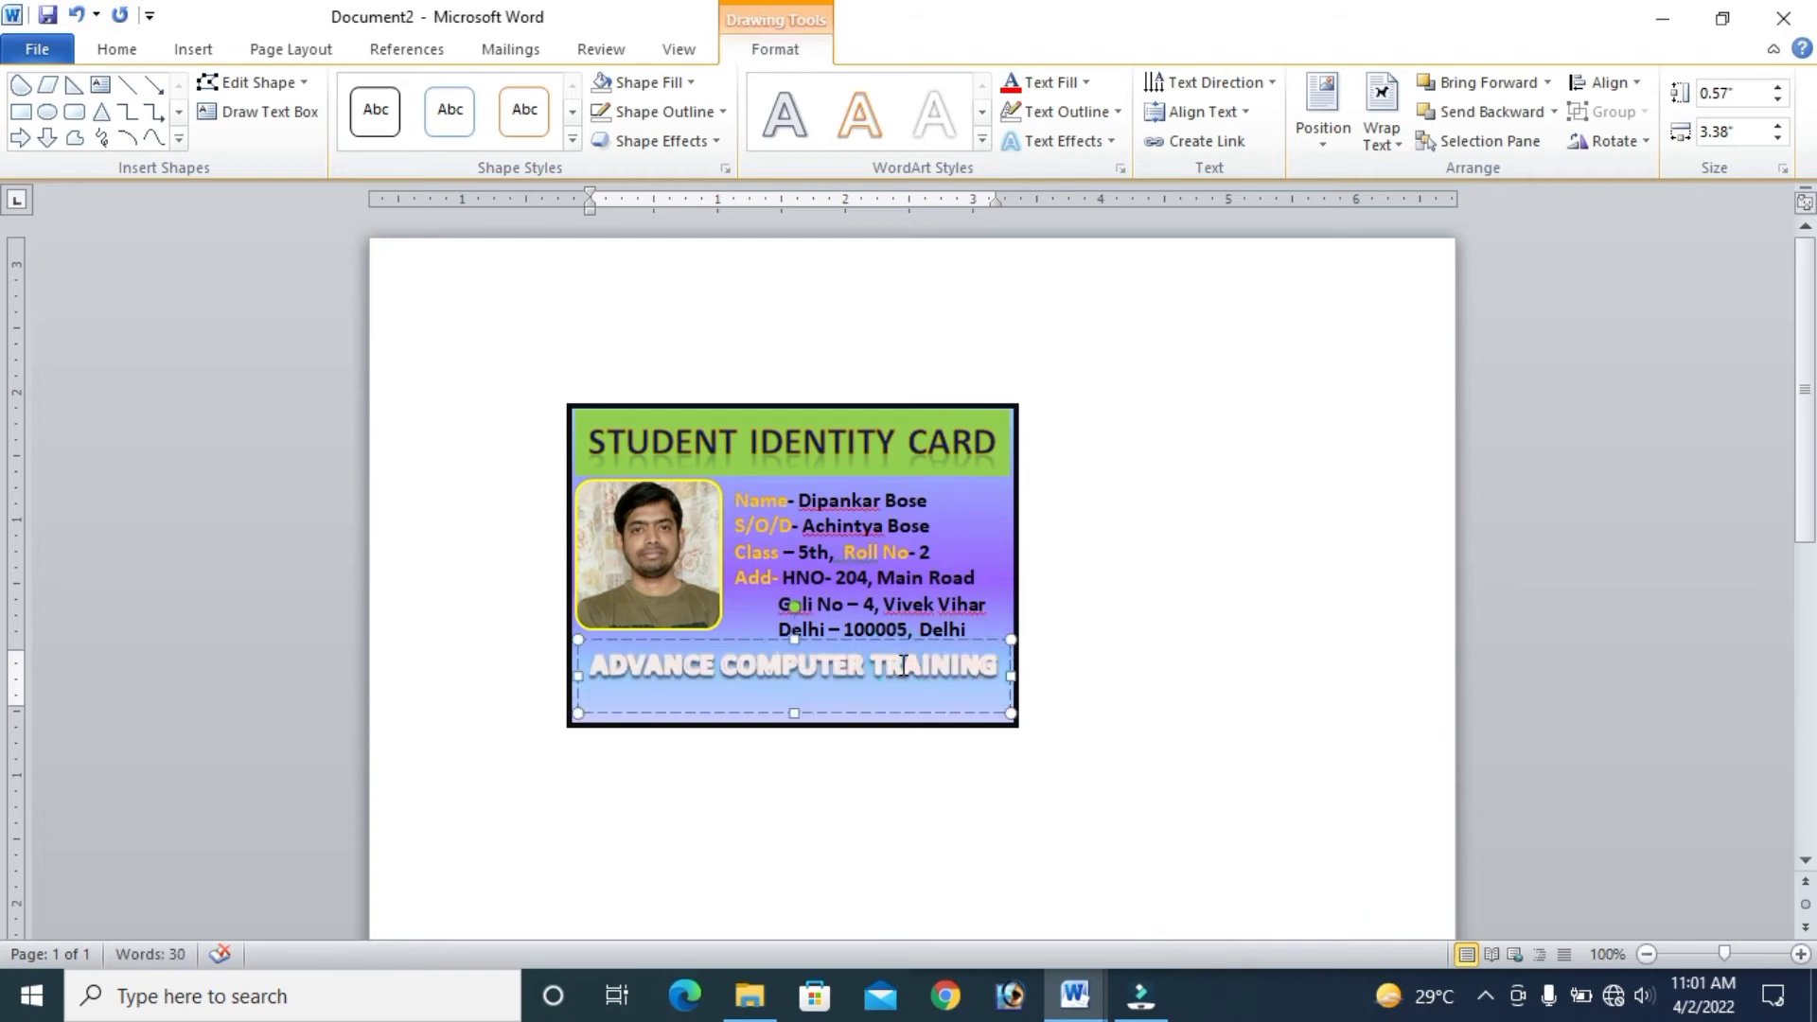
Step: Apply the blue gradient WordArt style to the footer and widen its box to 3.38"
click(982, 112)
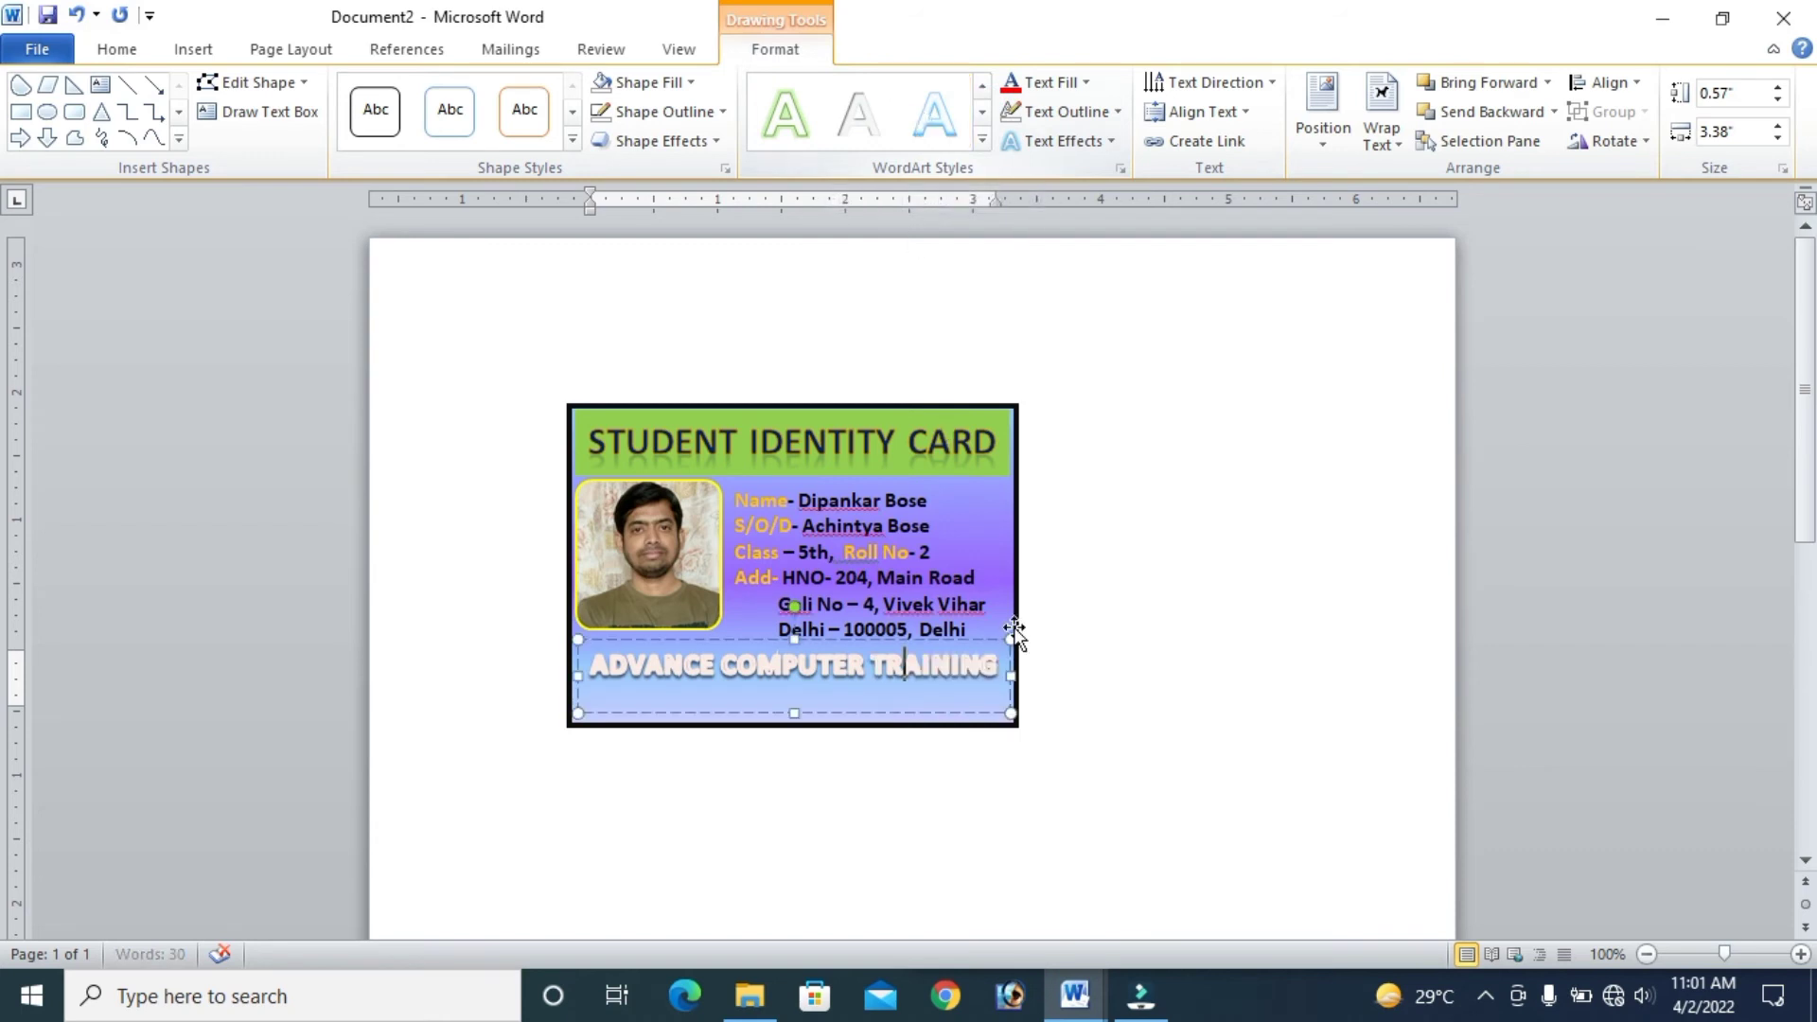
drag(994, 665, 579, 662)
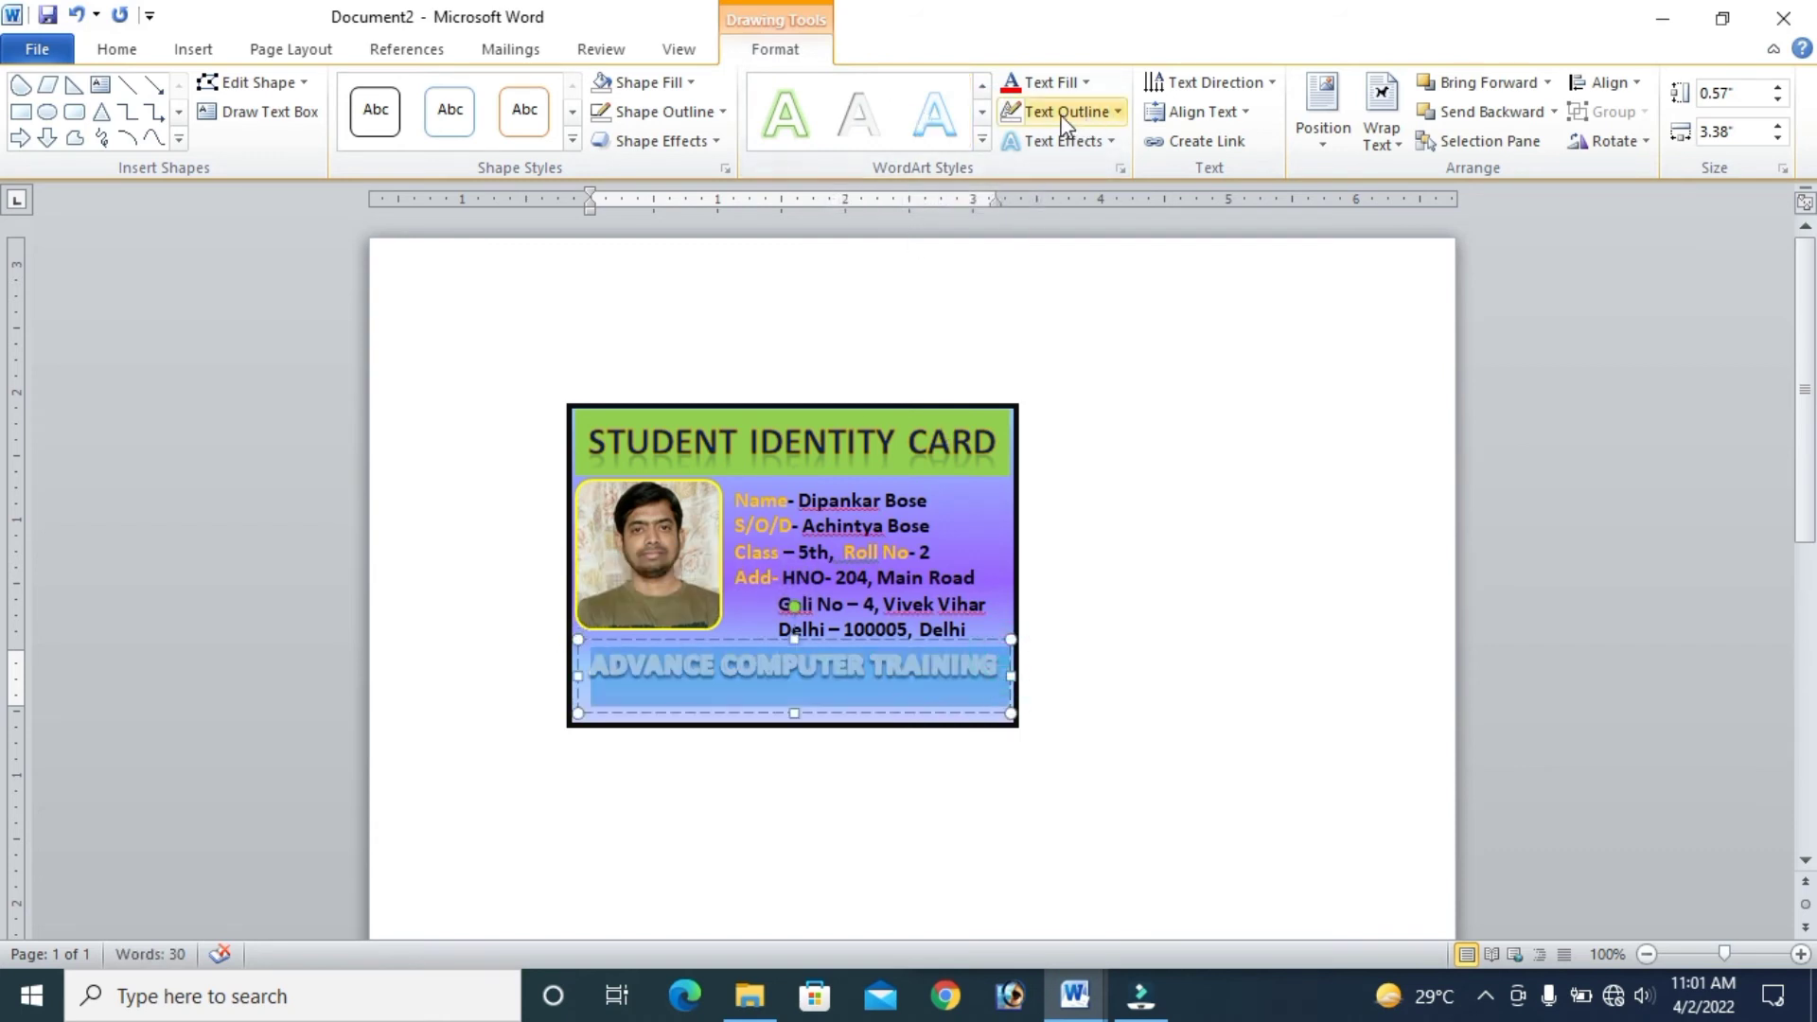
click(981, 114)
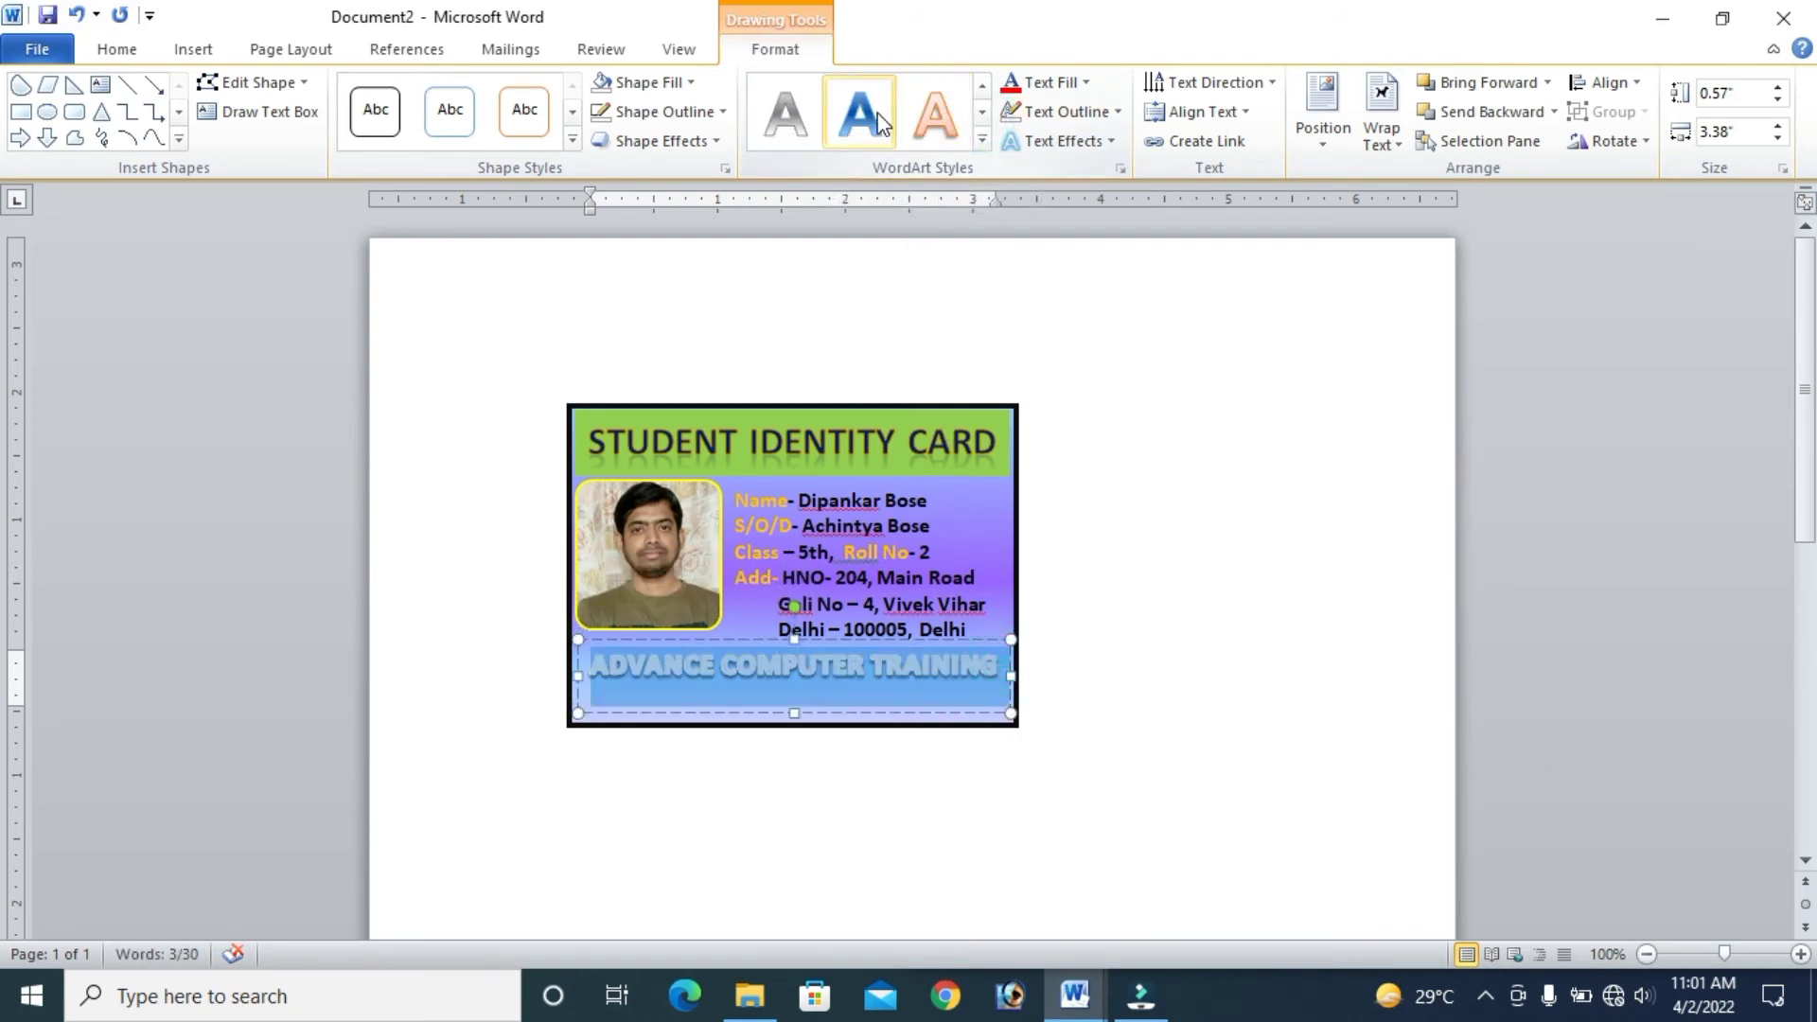
click(878, 113)
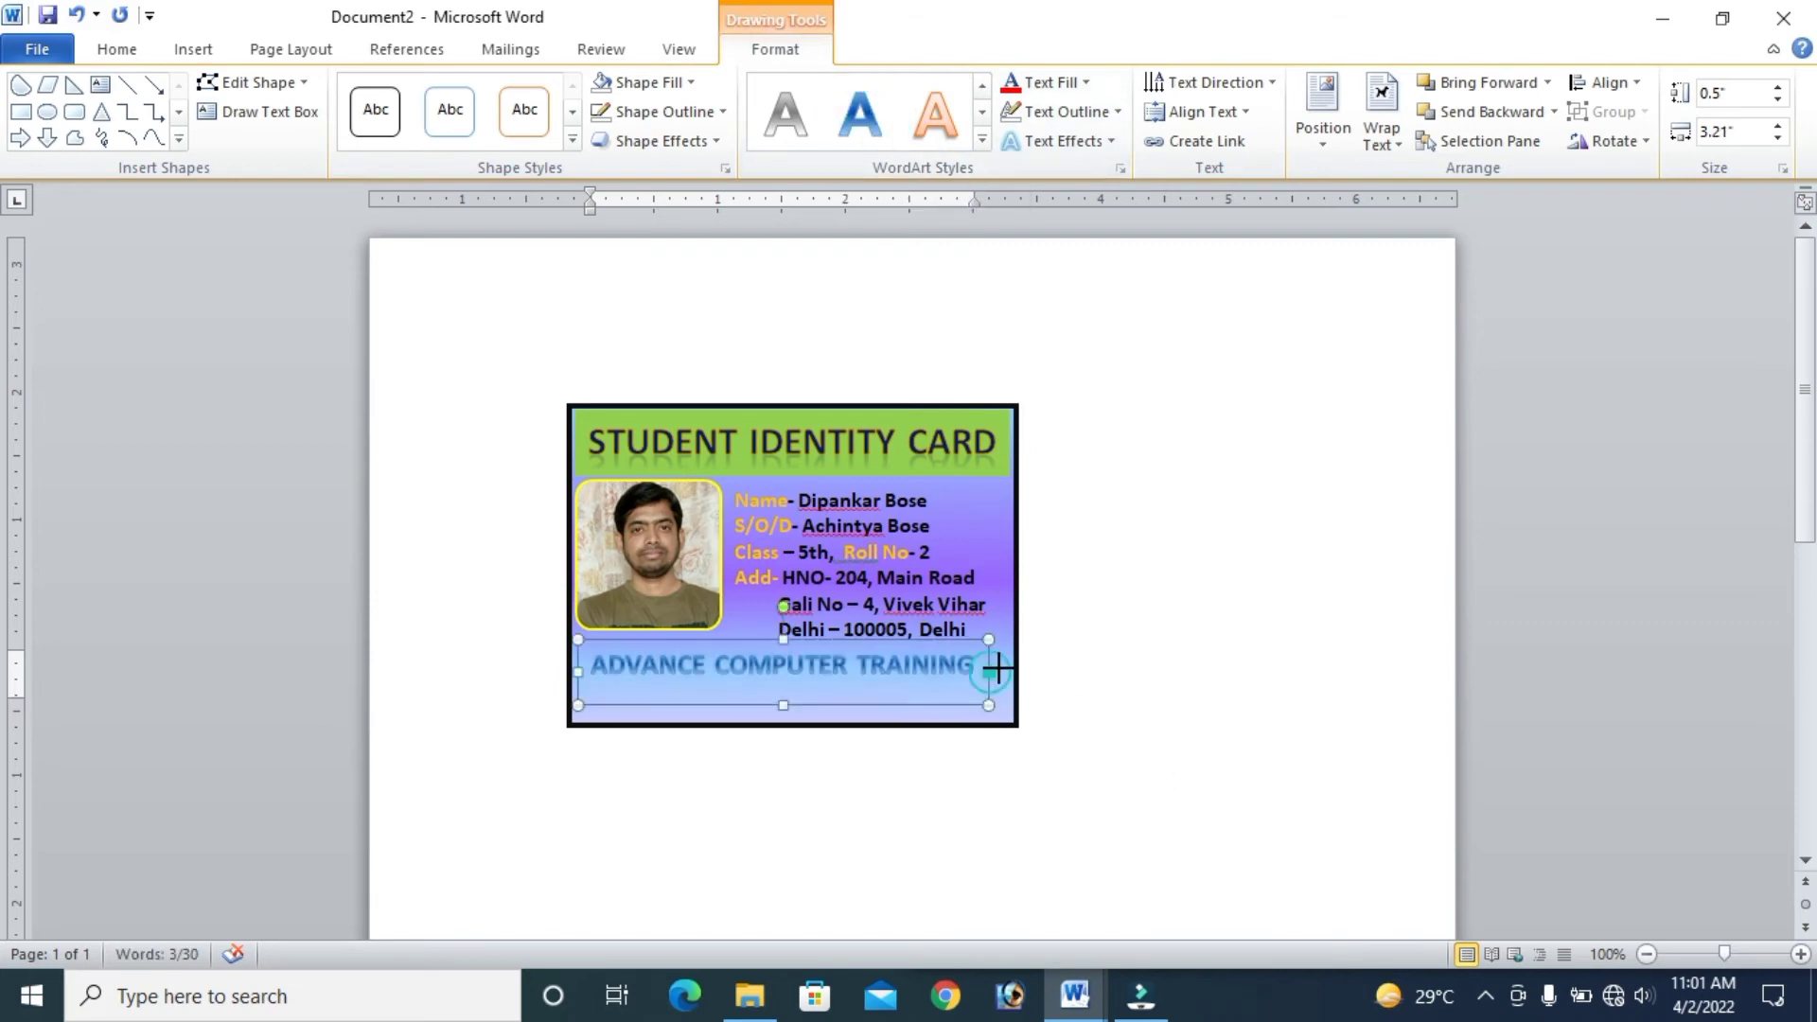
drag(990, 671, 1009, 668)
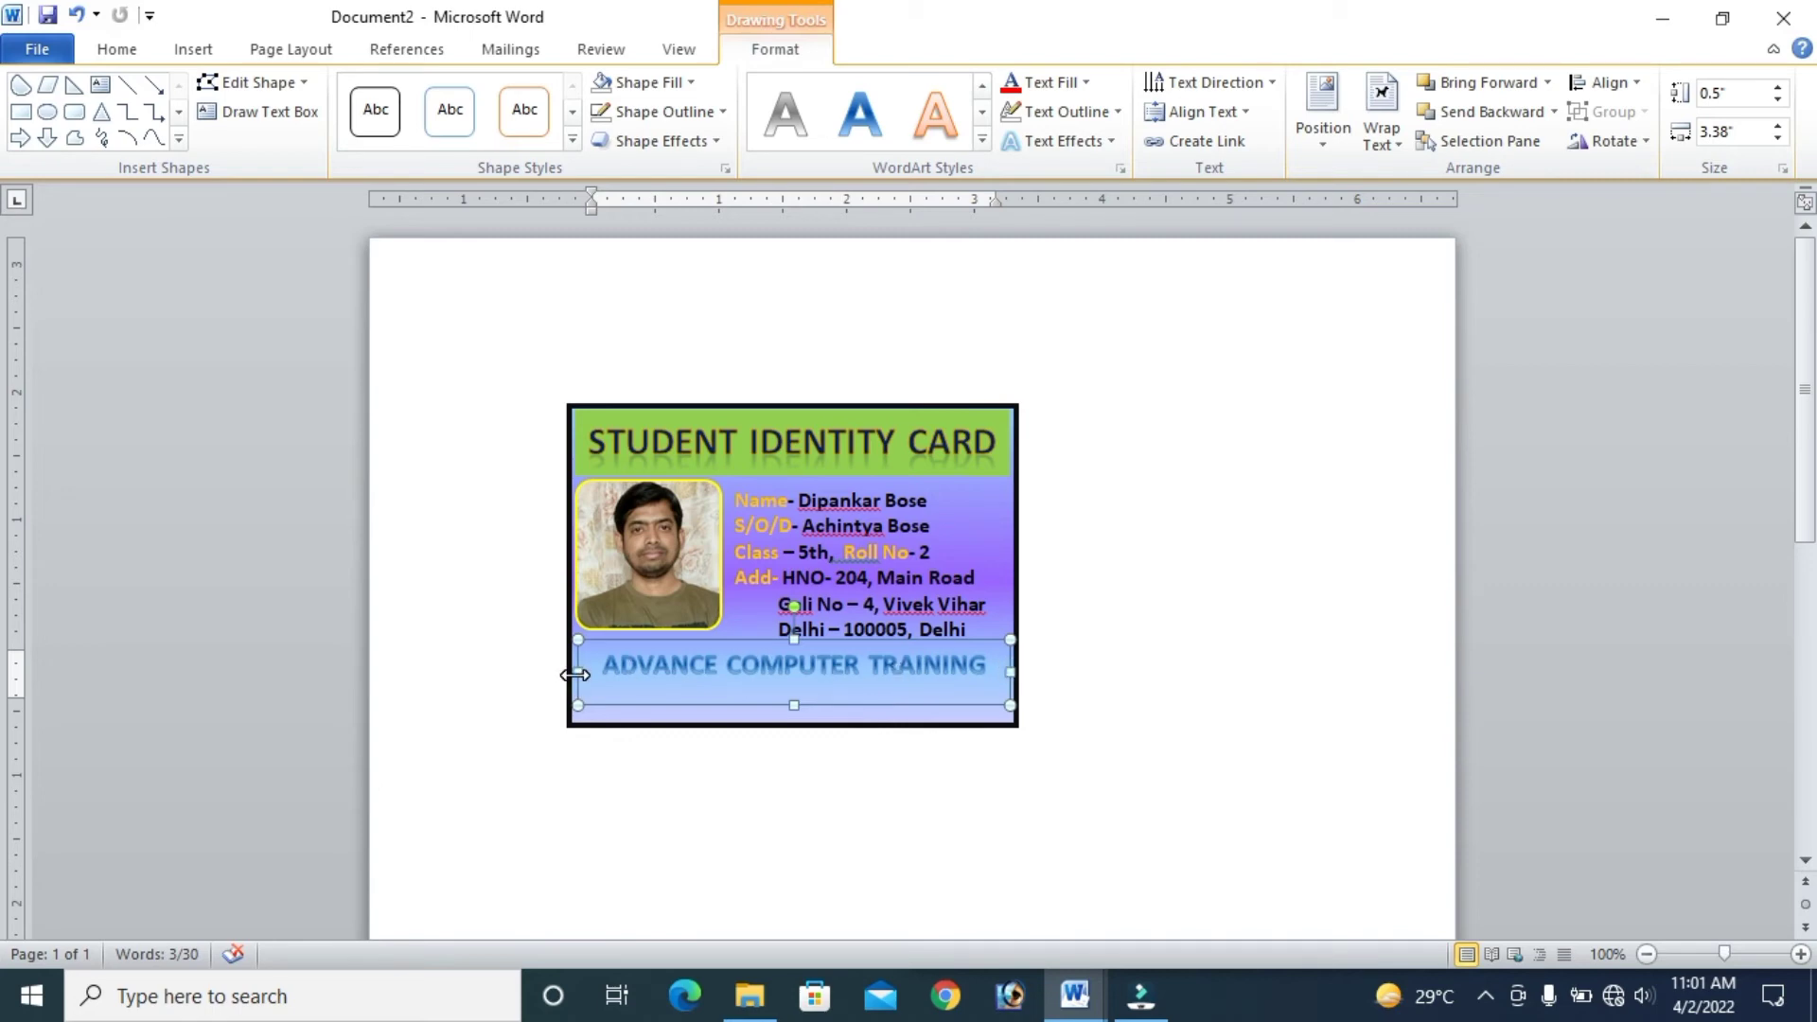
Step: Narrow the training-name text box and reduce its height to 0.4"
drag(574, 674, 590, 675)
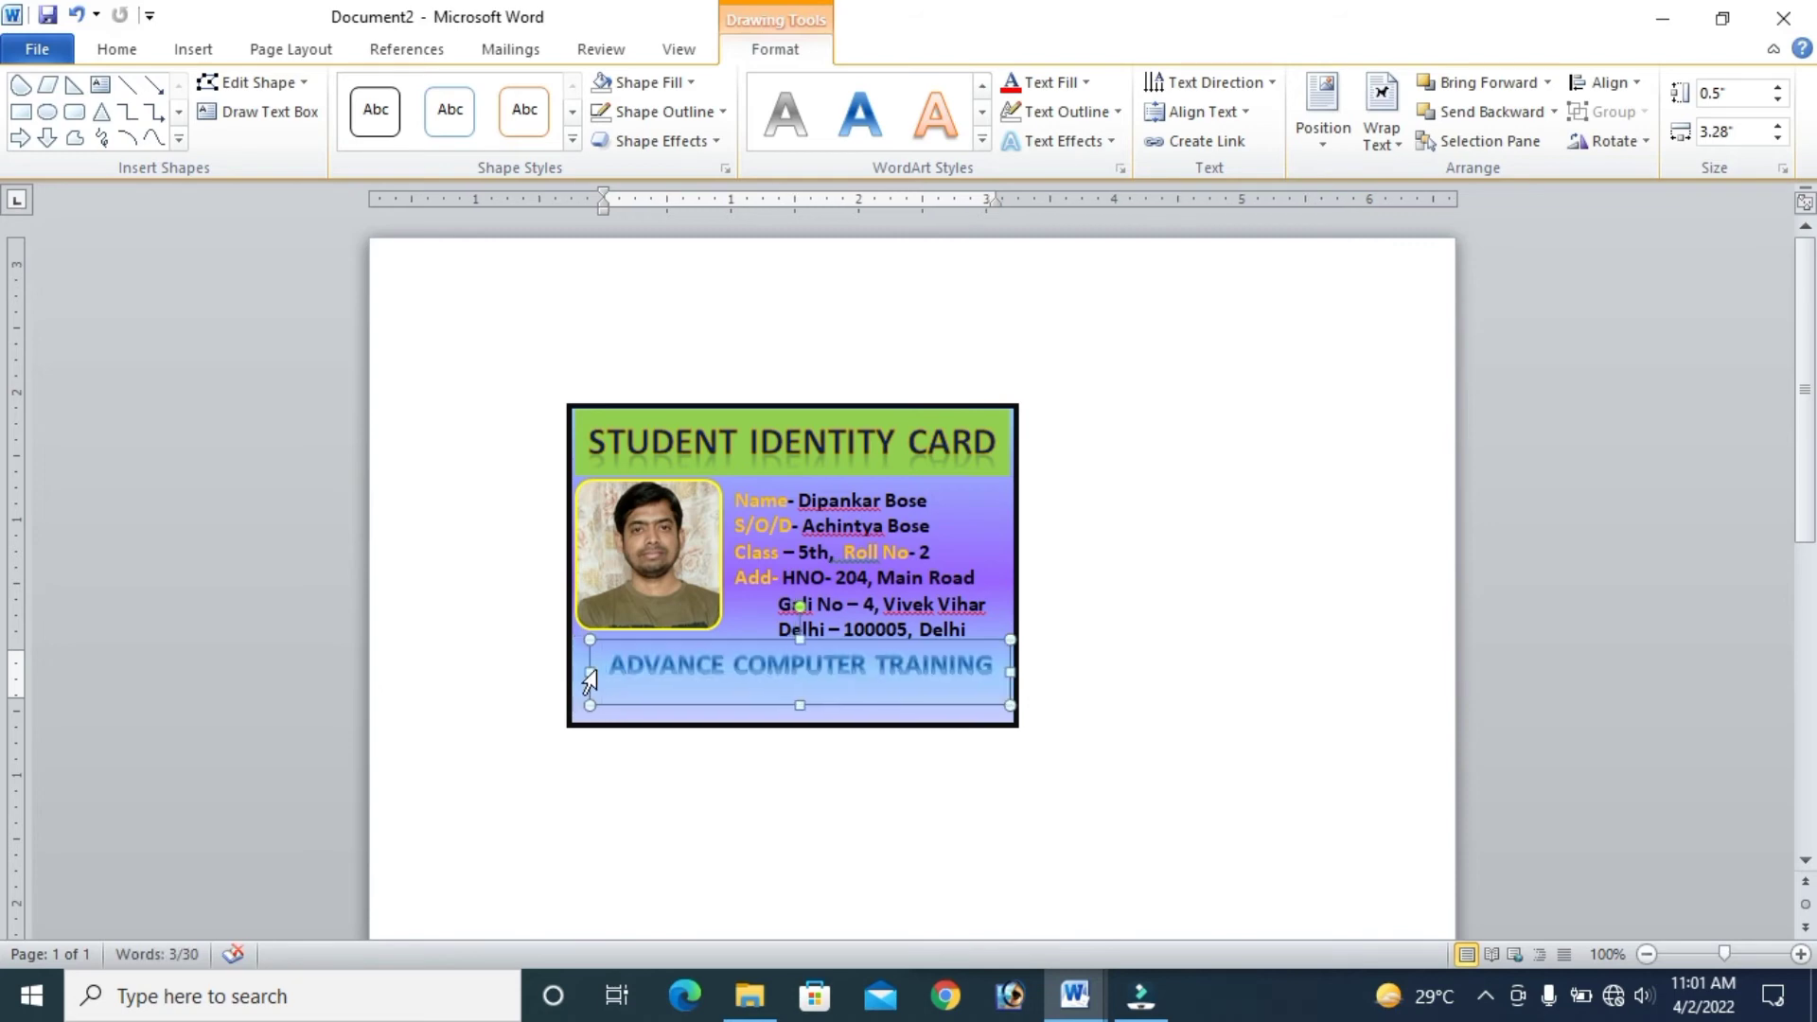
mouse_move(592, 670)
mouse_down()
mouse_move(626, 670)
mouse_move(589, 694)
mouse_up()
drag(802, 706, 801, 690)
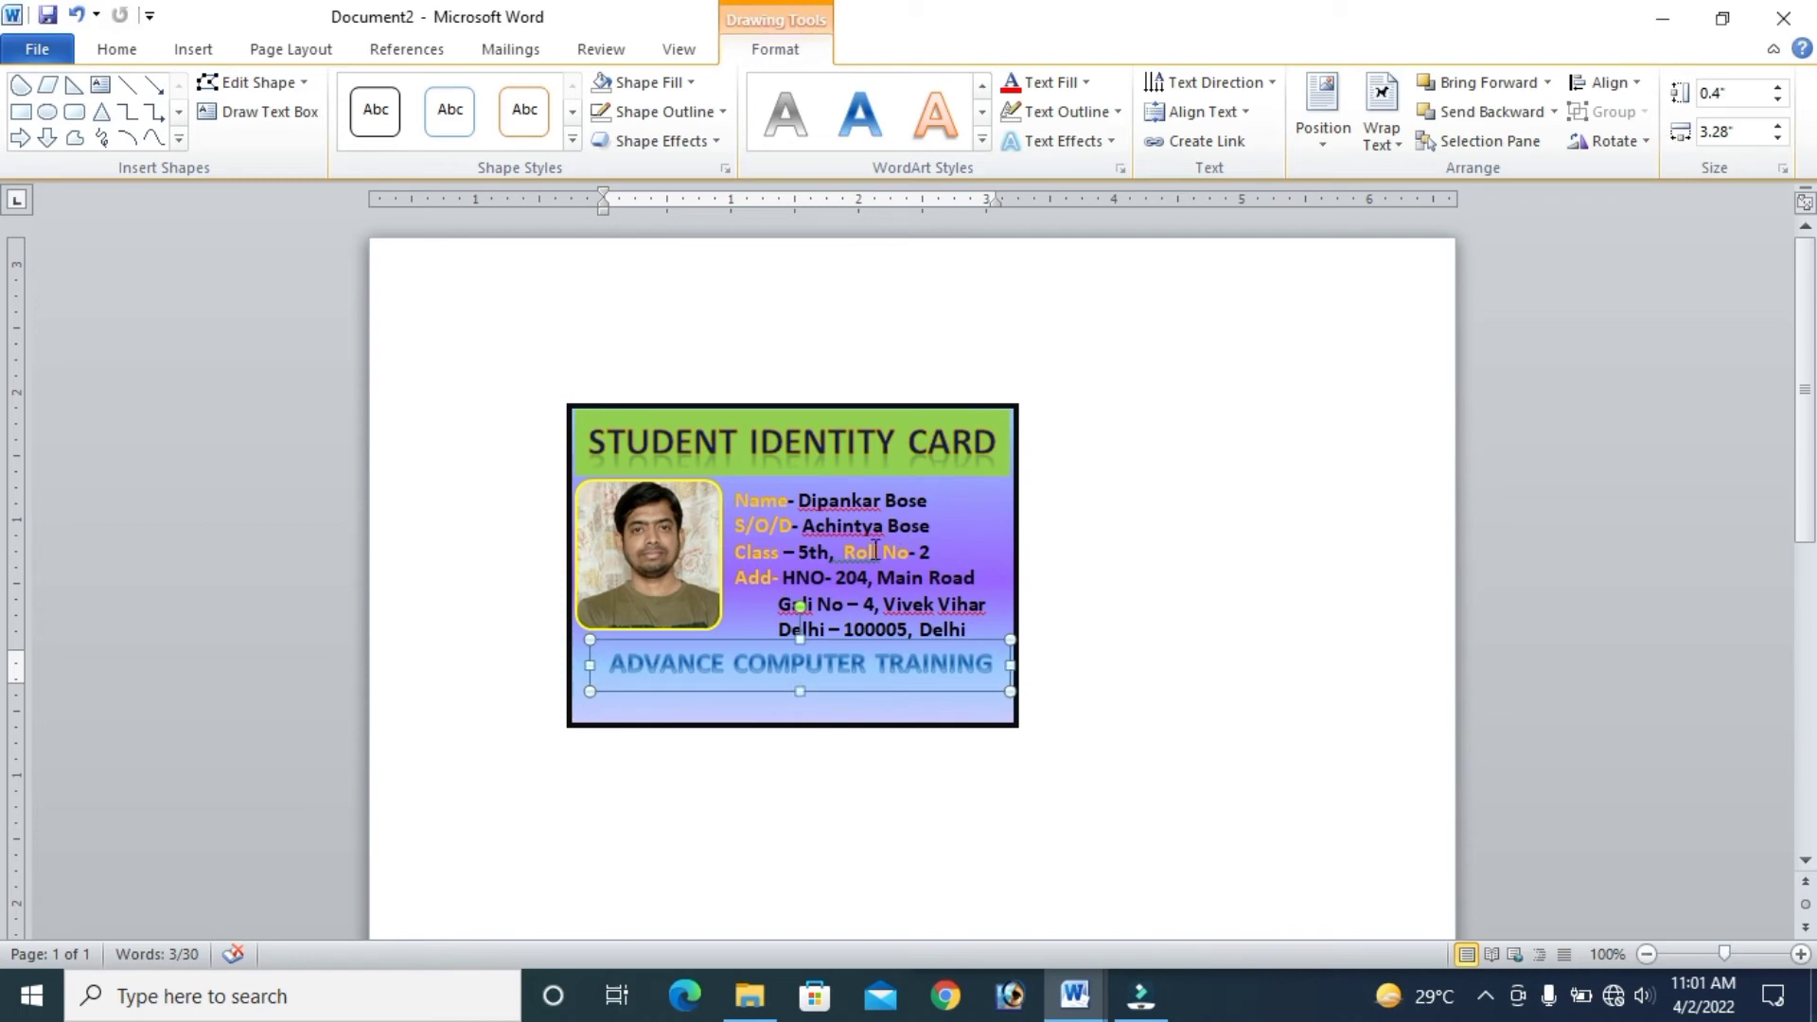
Step: Restore the card window and snap it to the left of the screen
click(1722, 18)
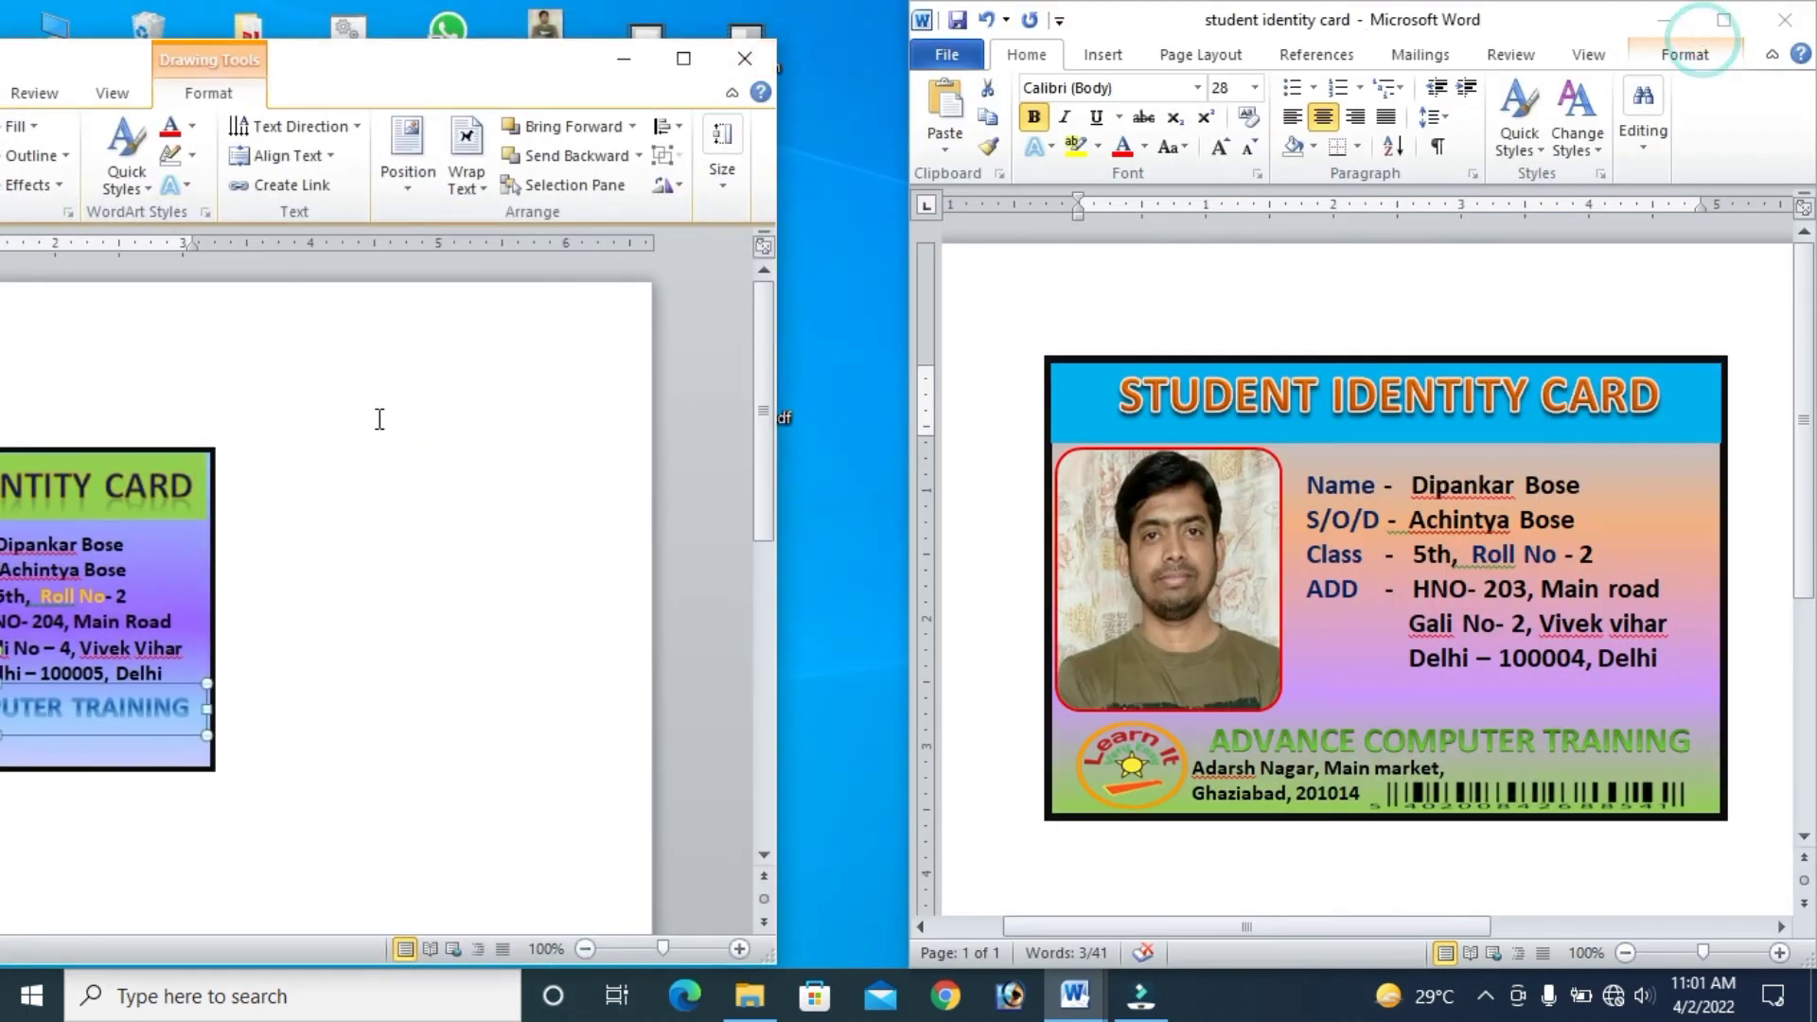
double_click(511, 73)
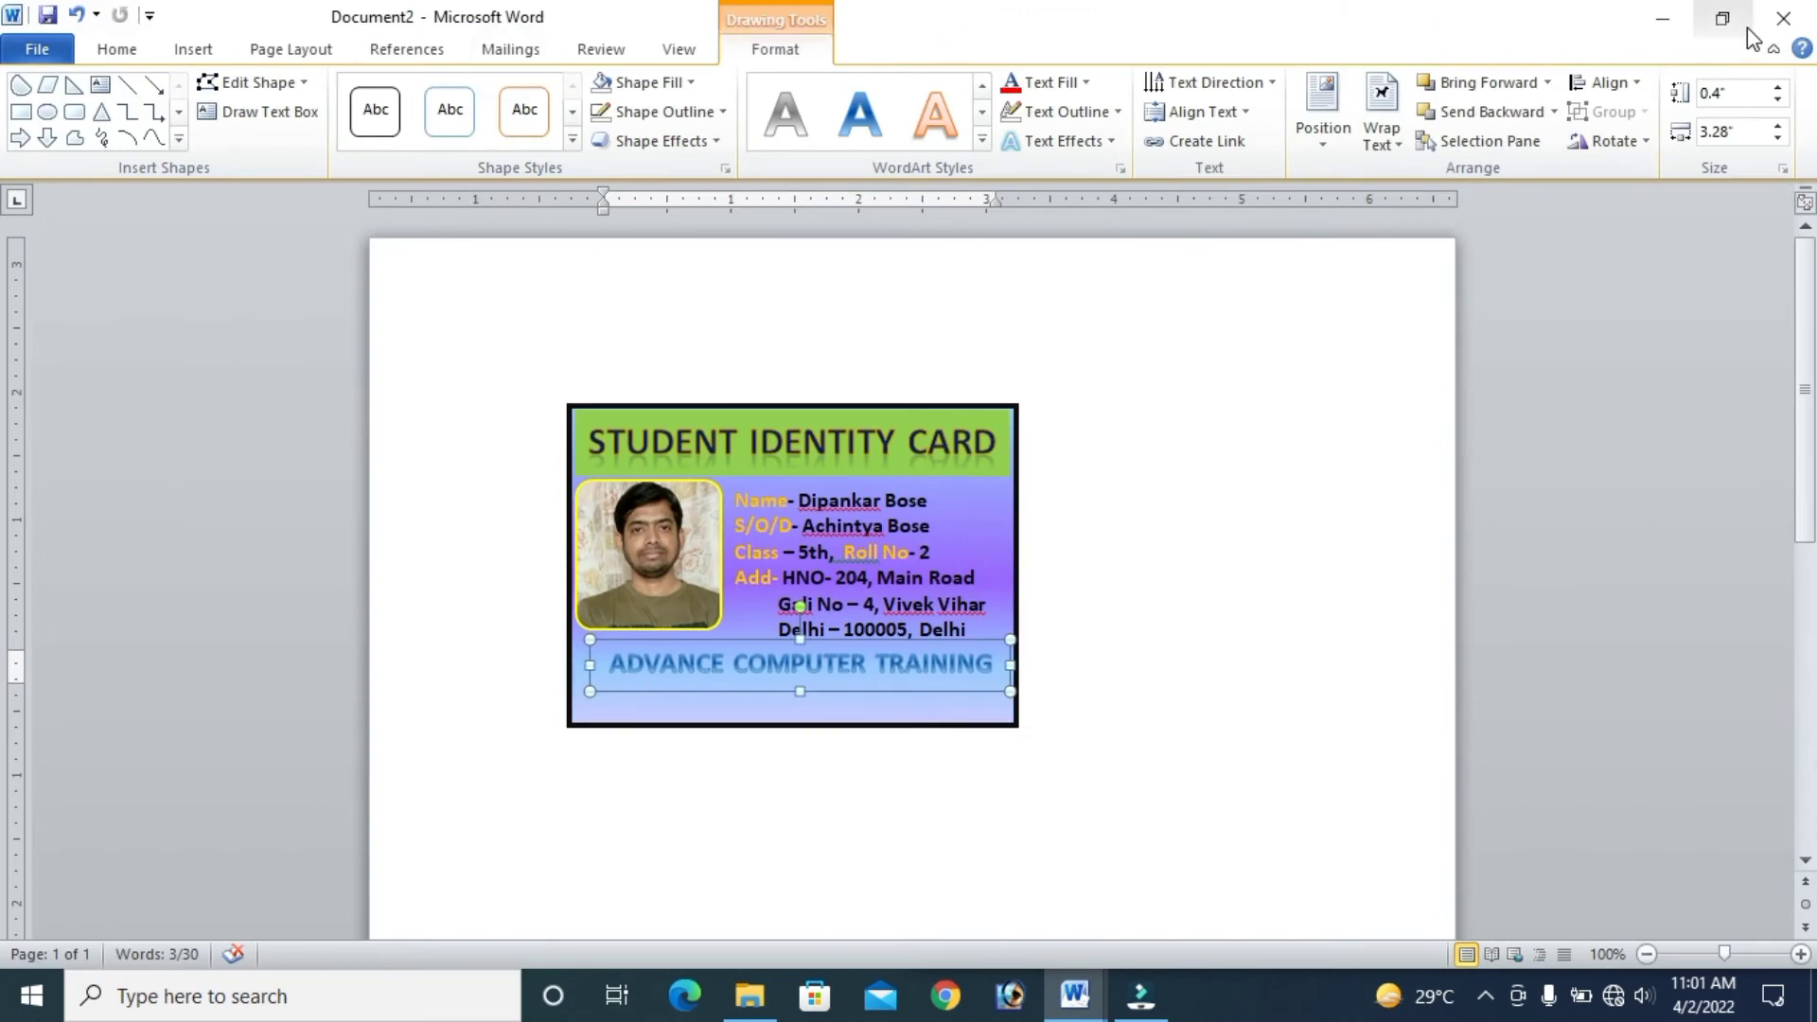
click(1722, 18)
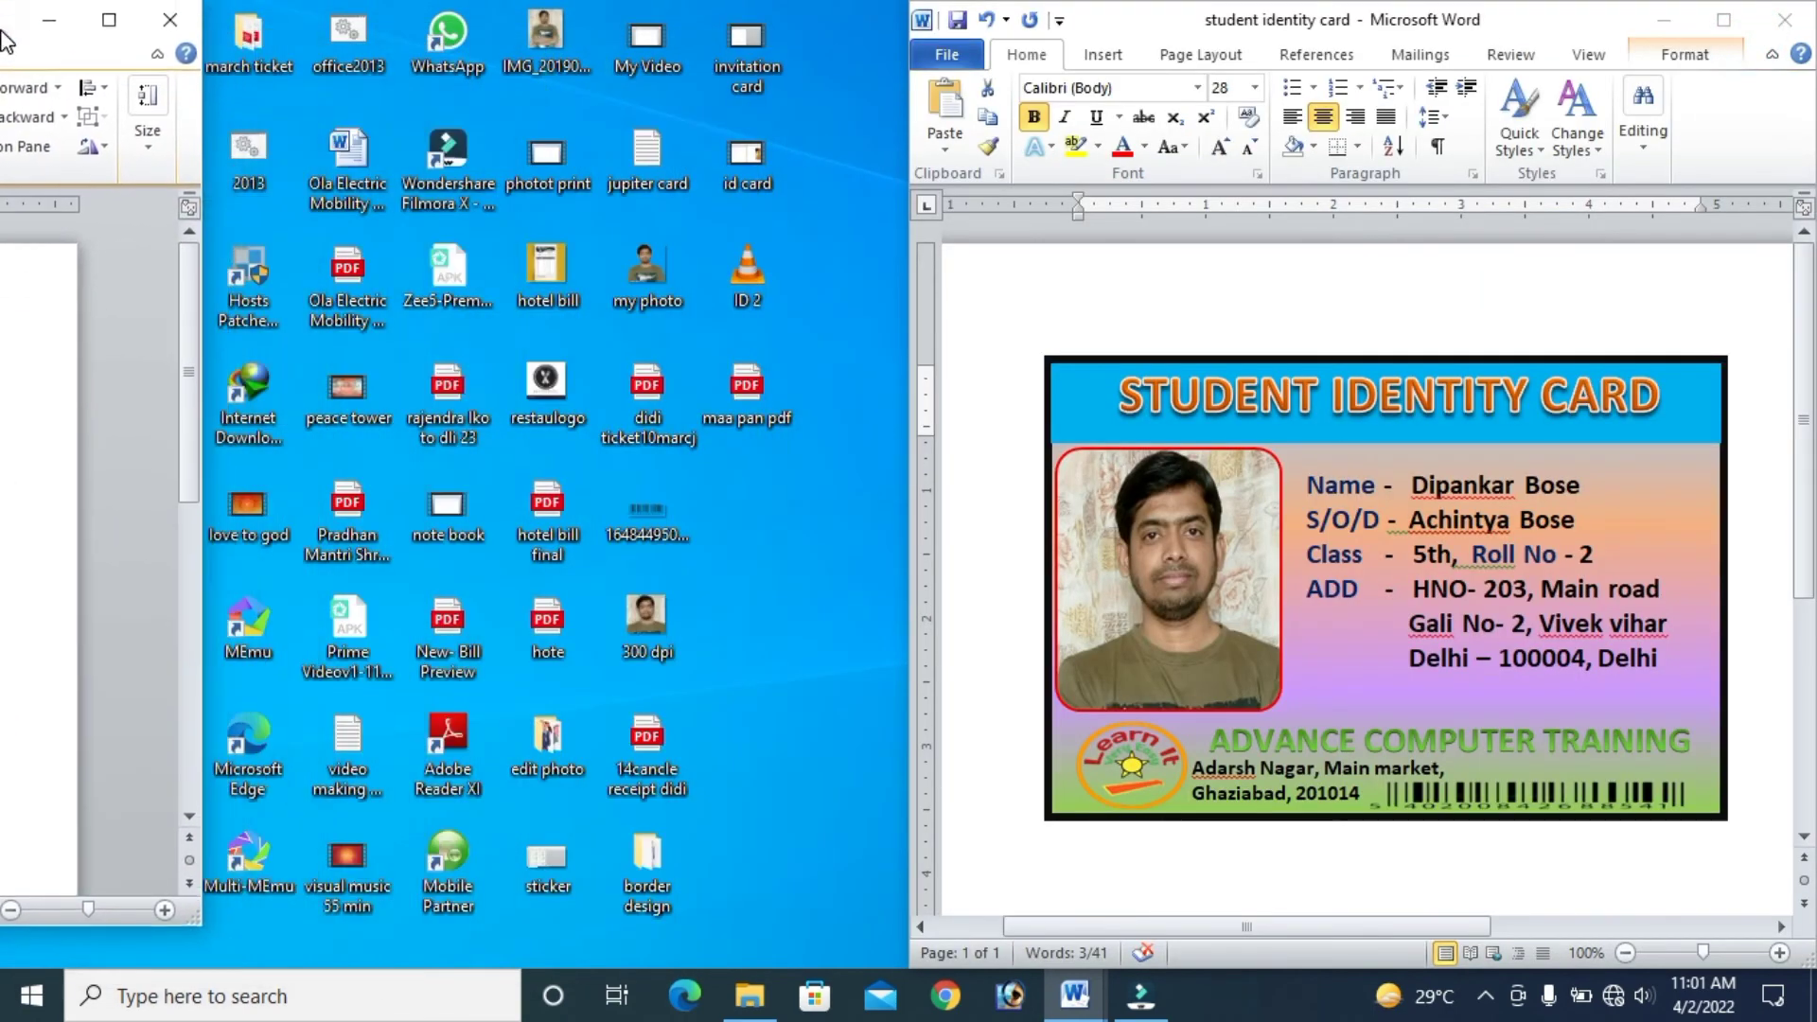
drag(245, 95, 3, 3)
Step: Dock the card window in the left half, then narrow the ADVANCE COMPUTER TRAINING box and shift it right
double_click(588, 485)
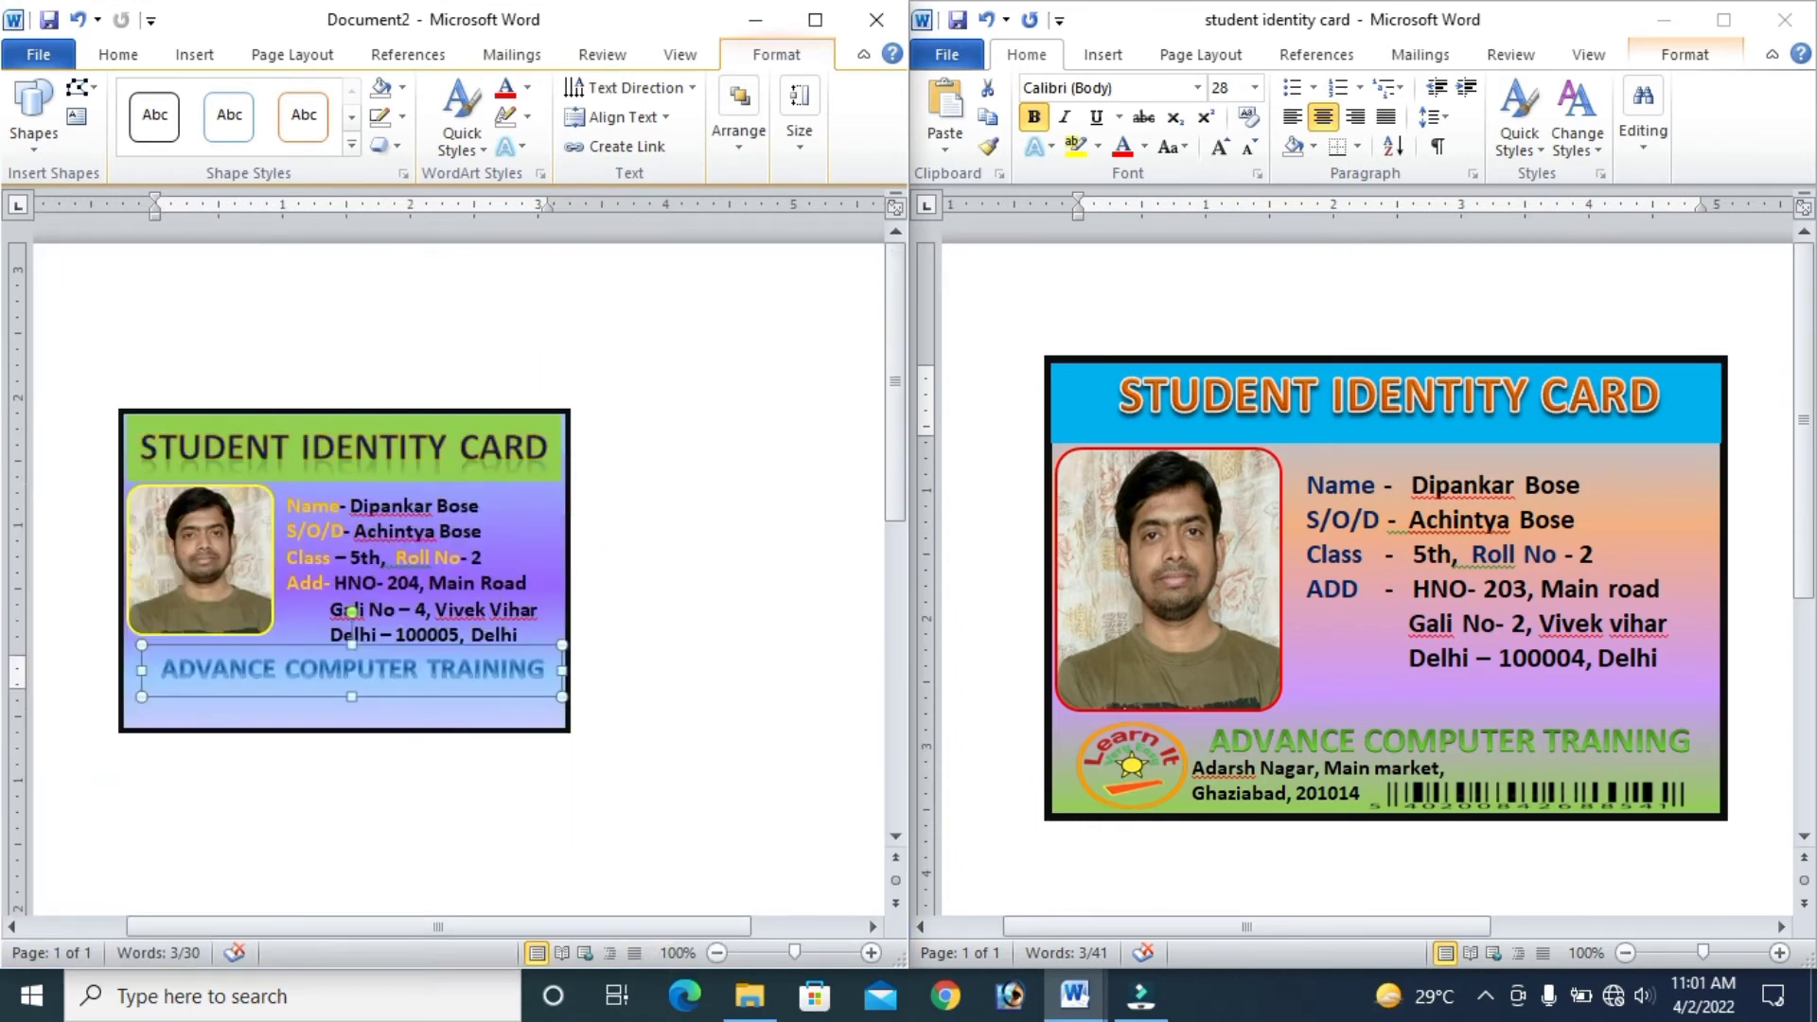
drag(632, 928, 529, 928)
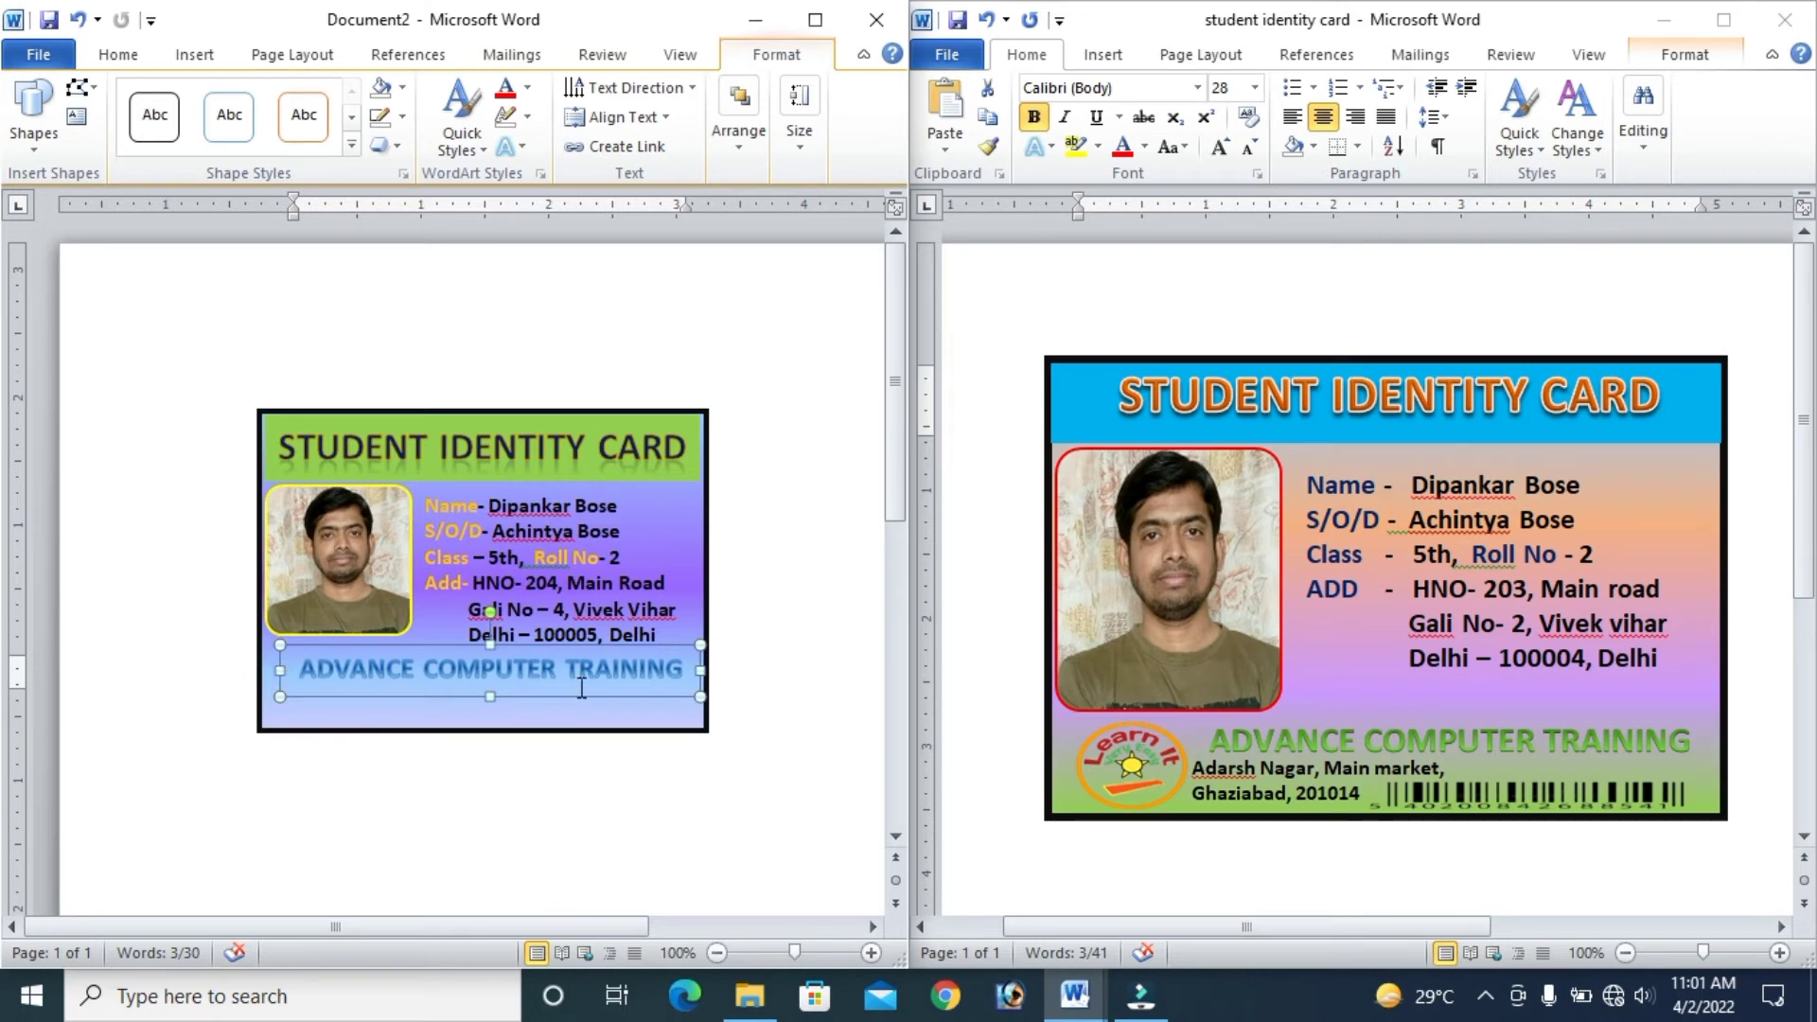
drag(688, 669, 301, 668)
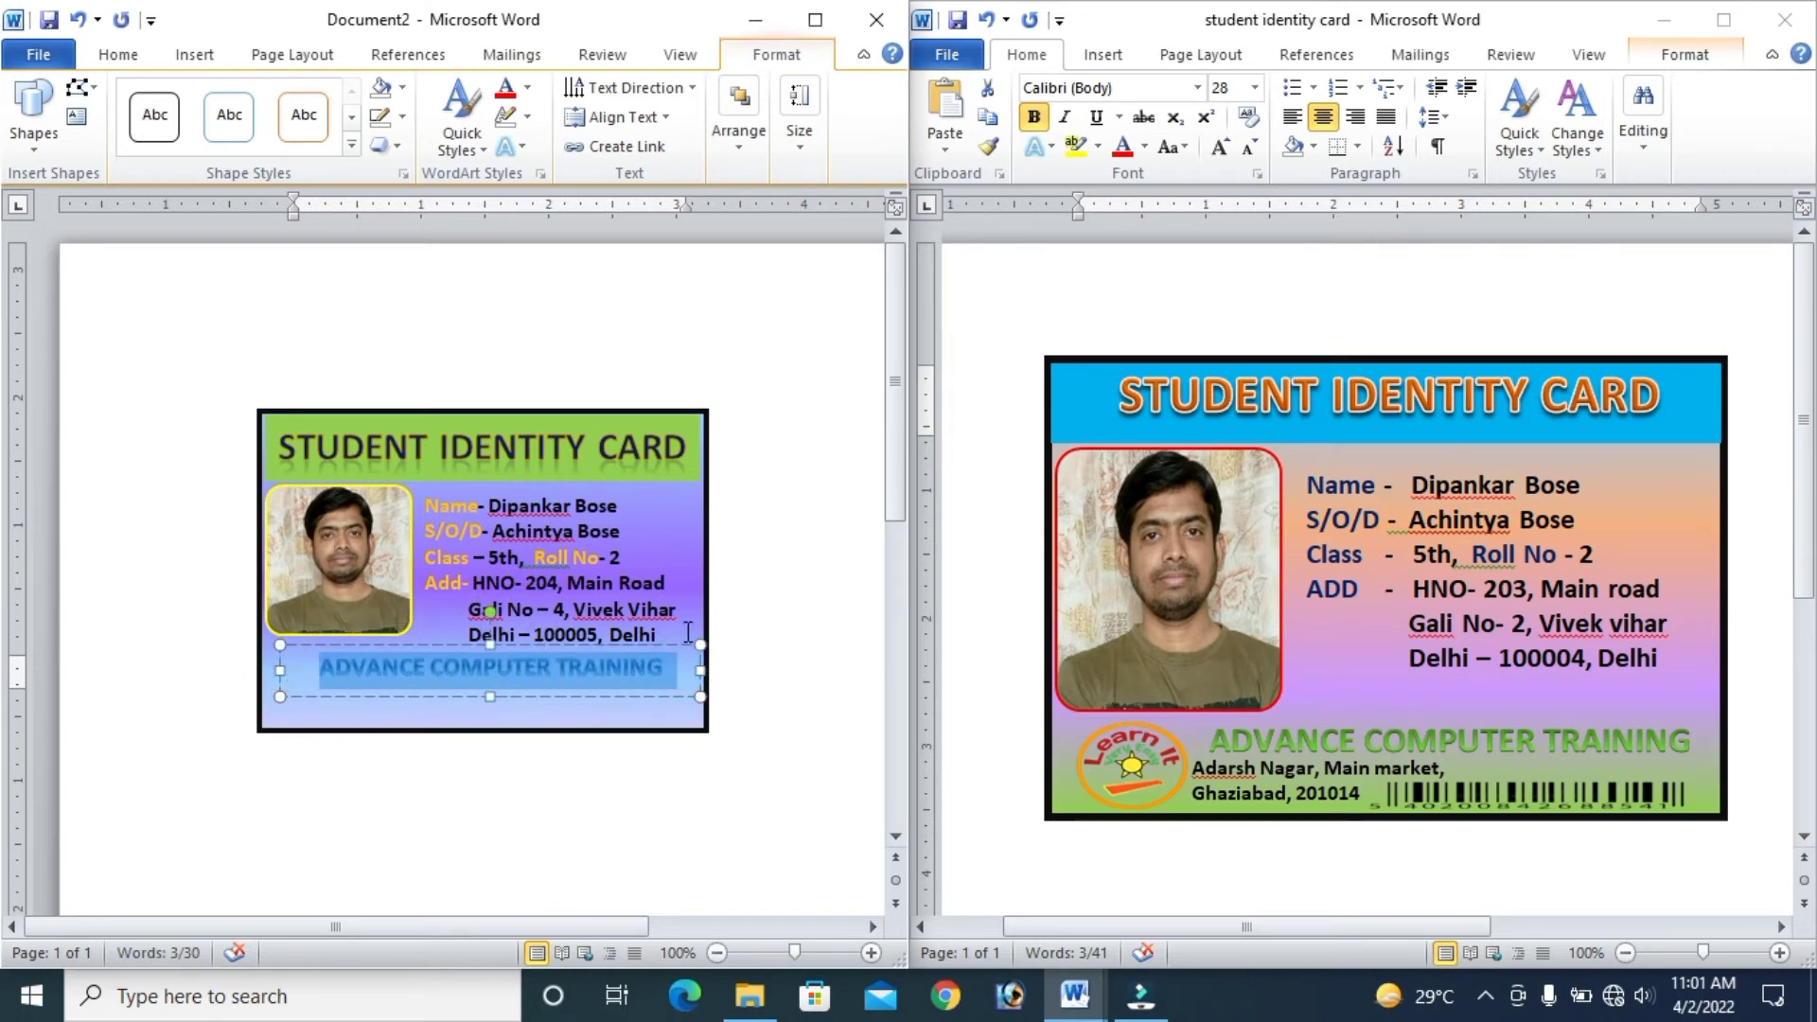
drag(581, 645, 606, 649)
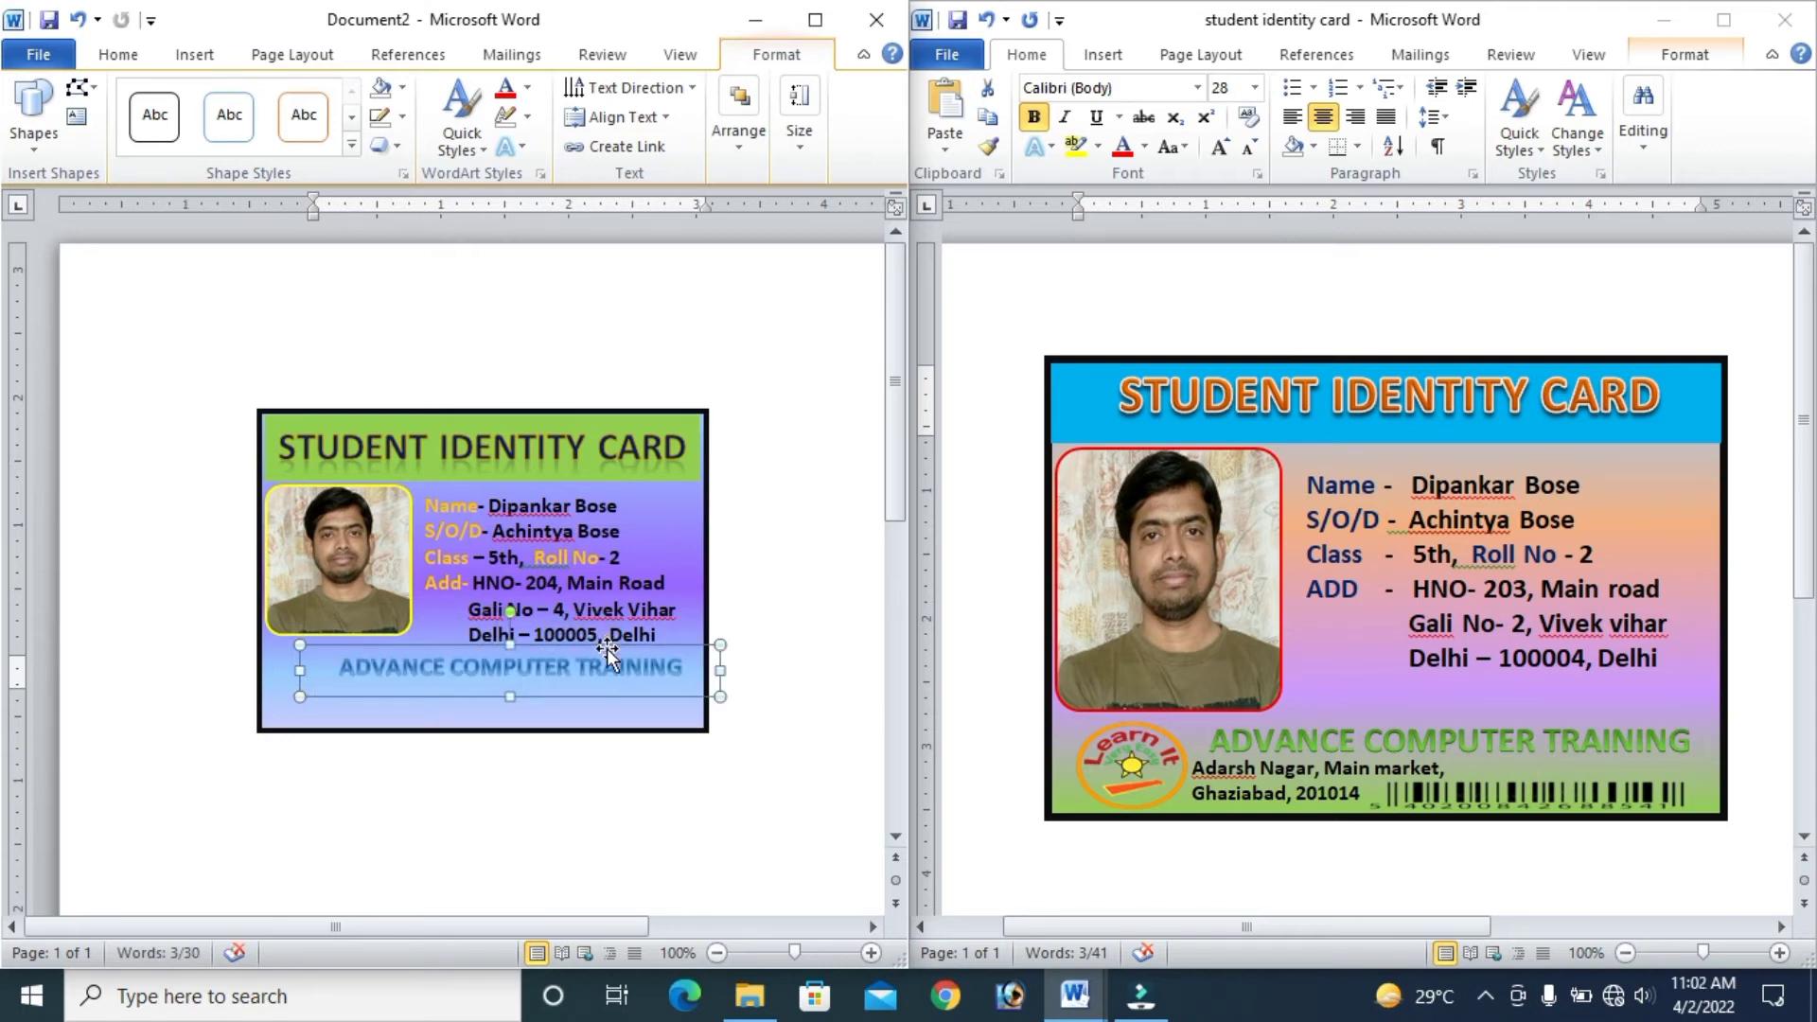
drag(720, 670, 628, 649)
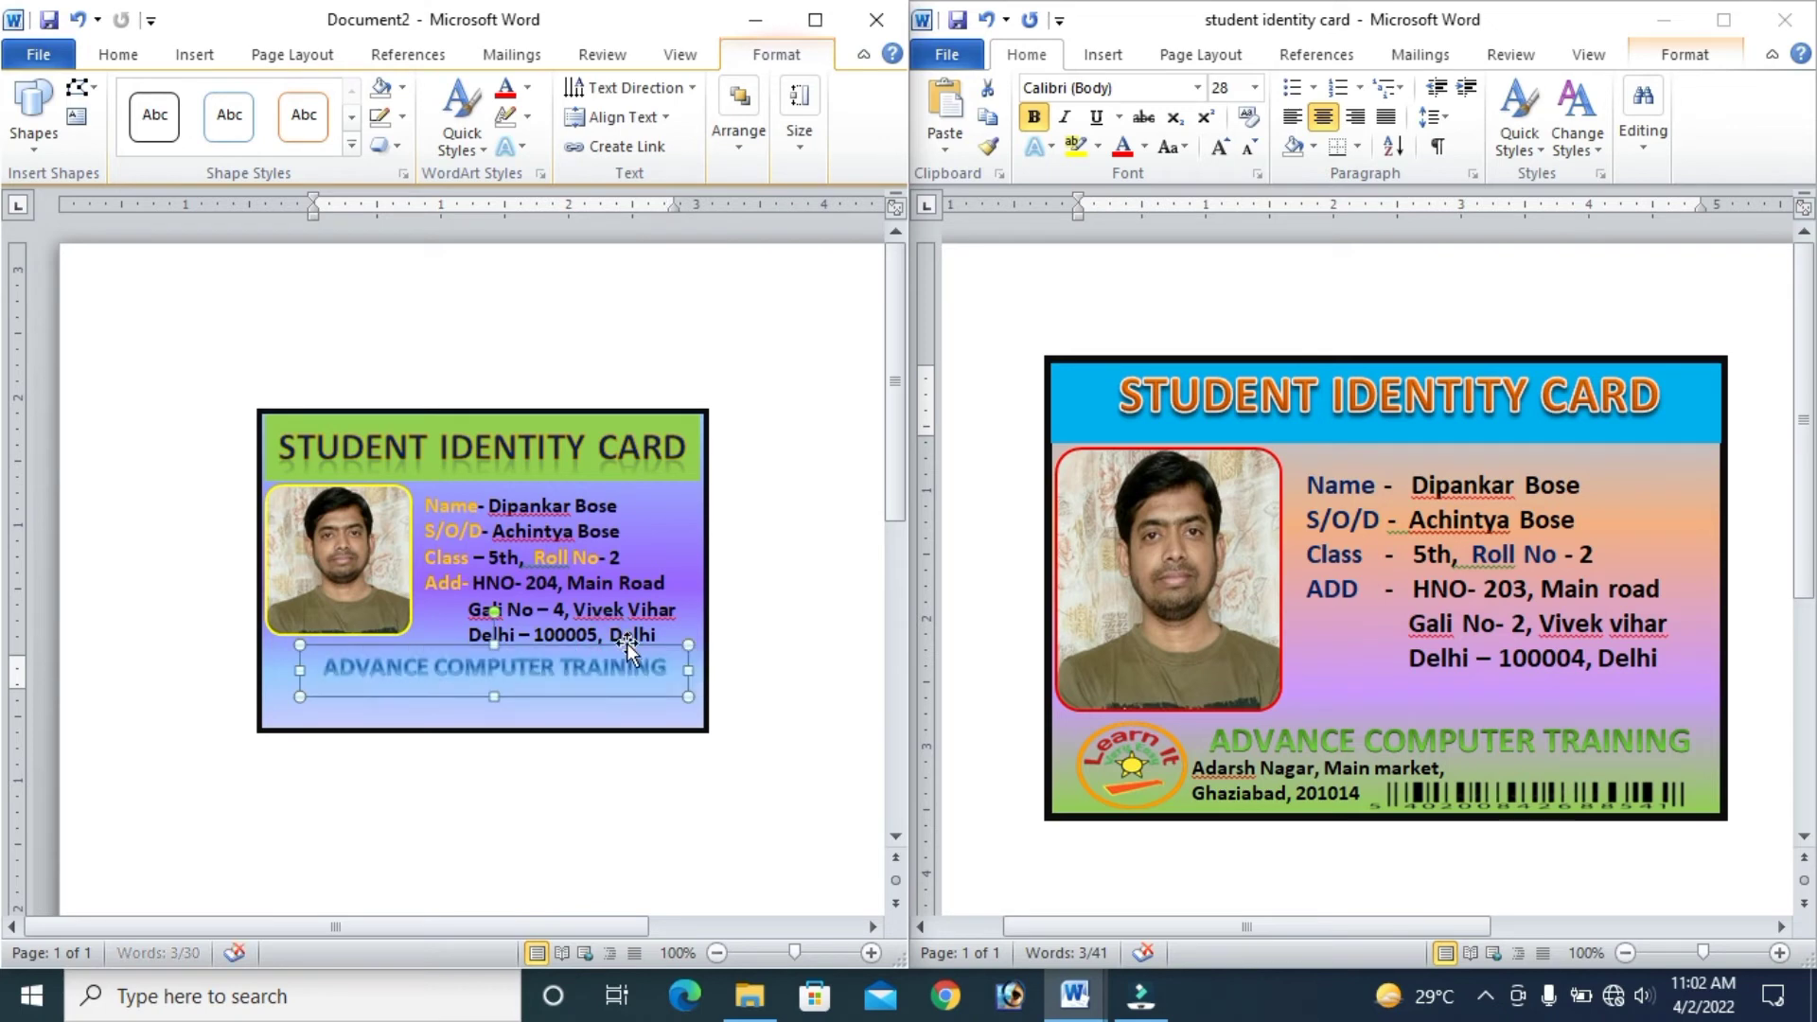
key(Right)
key(Right)
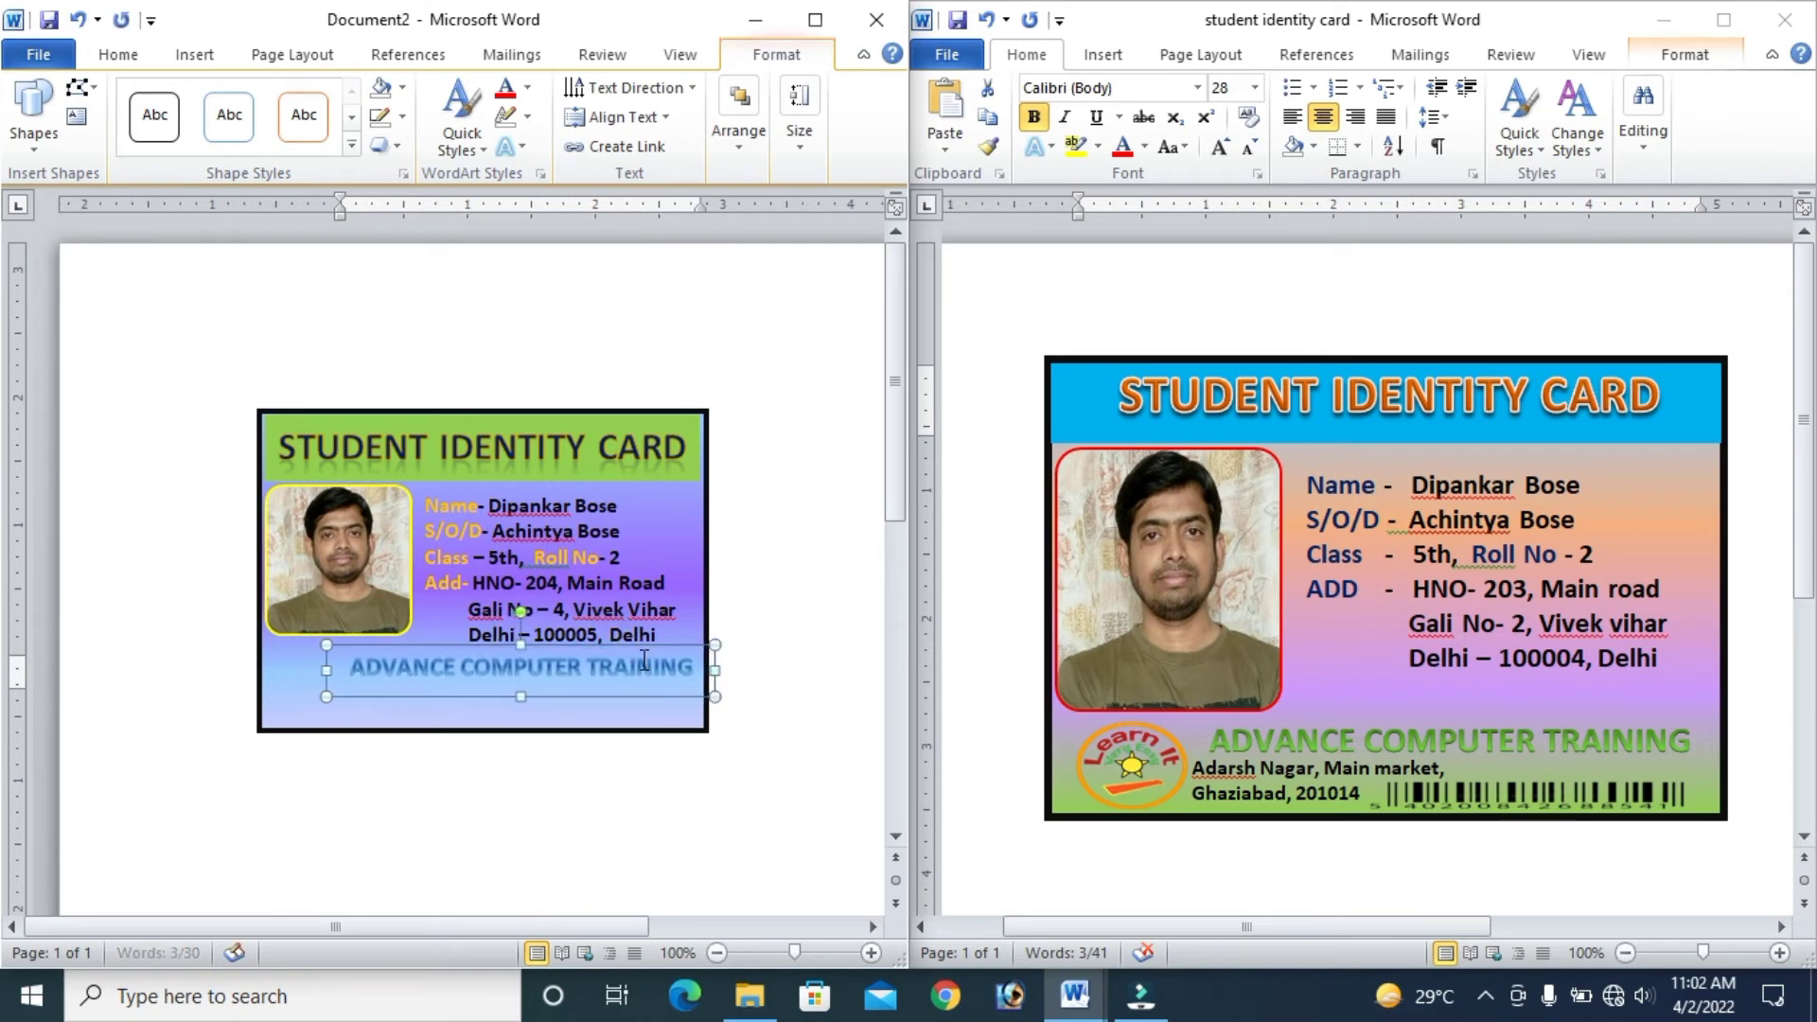
key(Down)
key(ctrl+Right)
key(ctrl+Up)
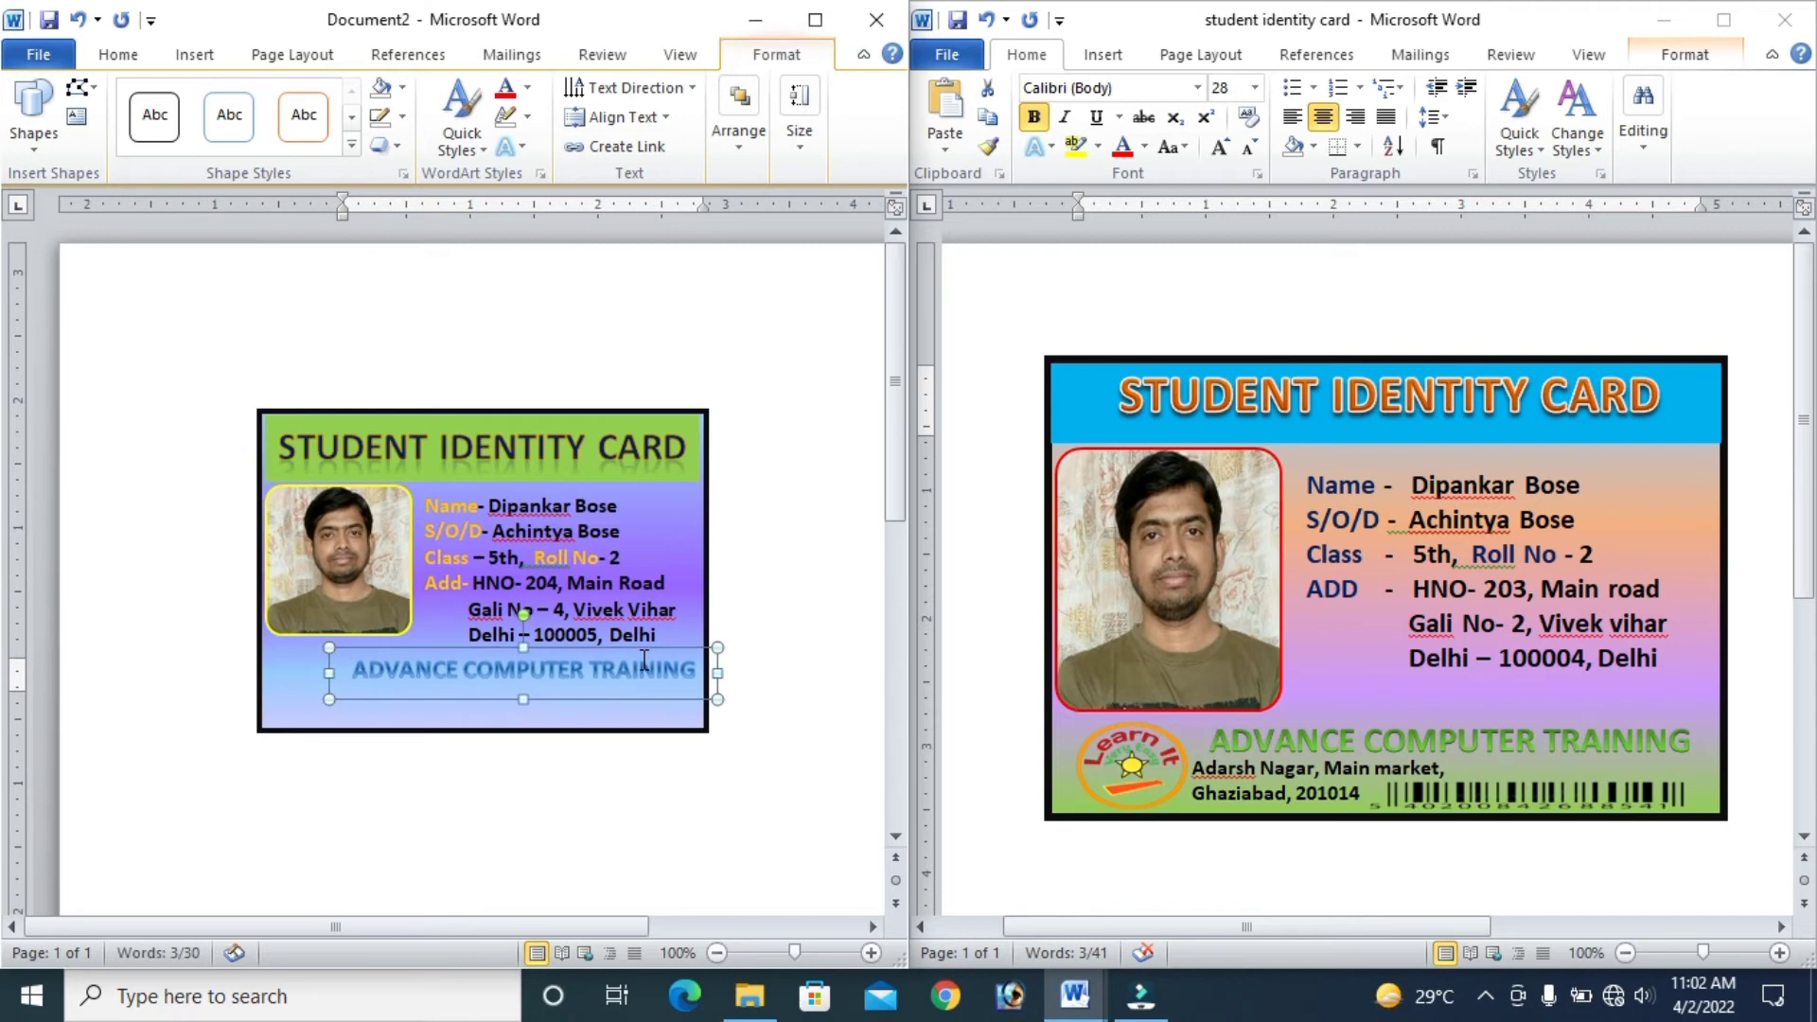
key(ctrl+Left)
Step: Start inserting a picture and browse the drives to reach Local Disk (E:)
click(231, 722)
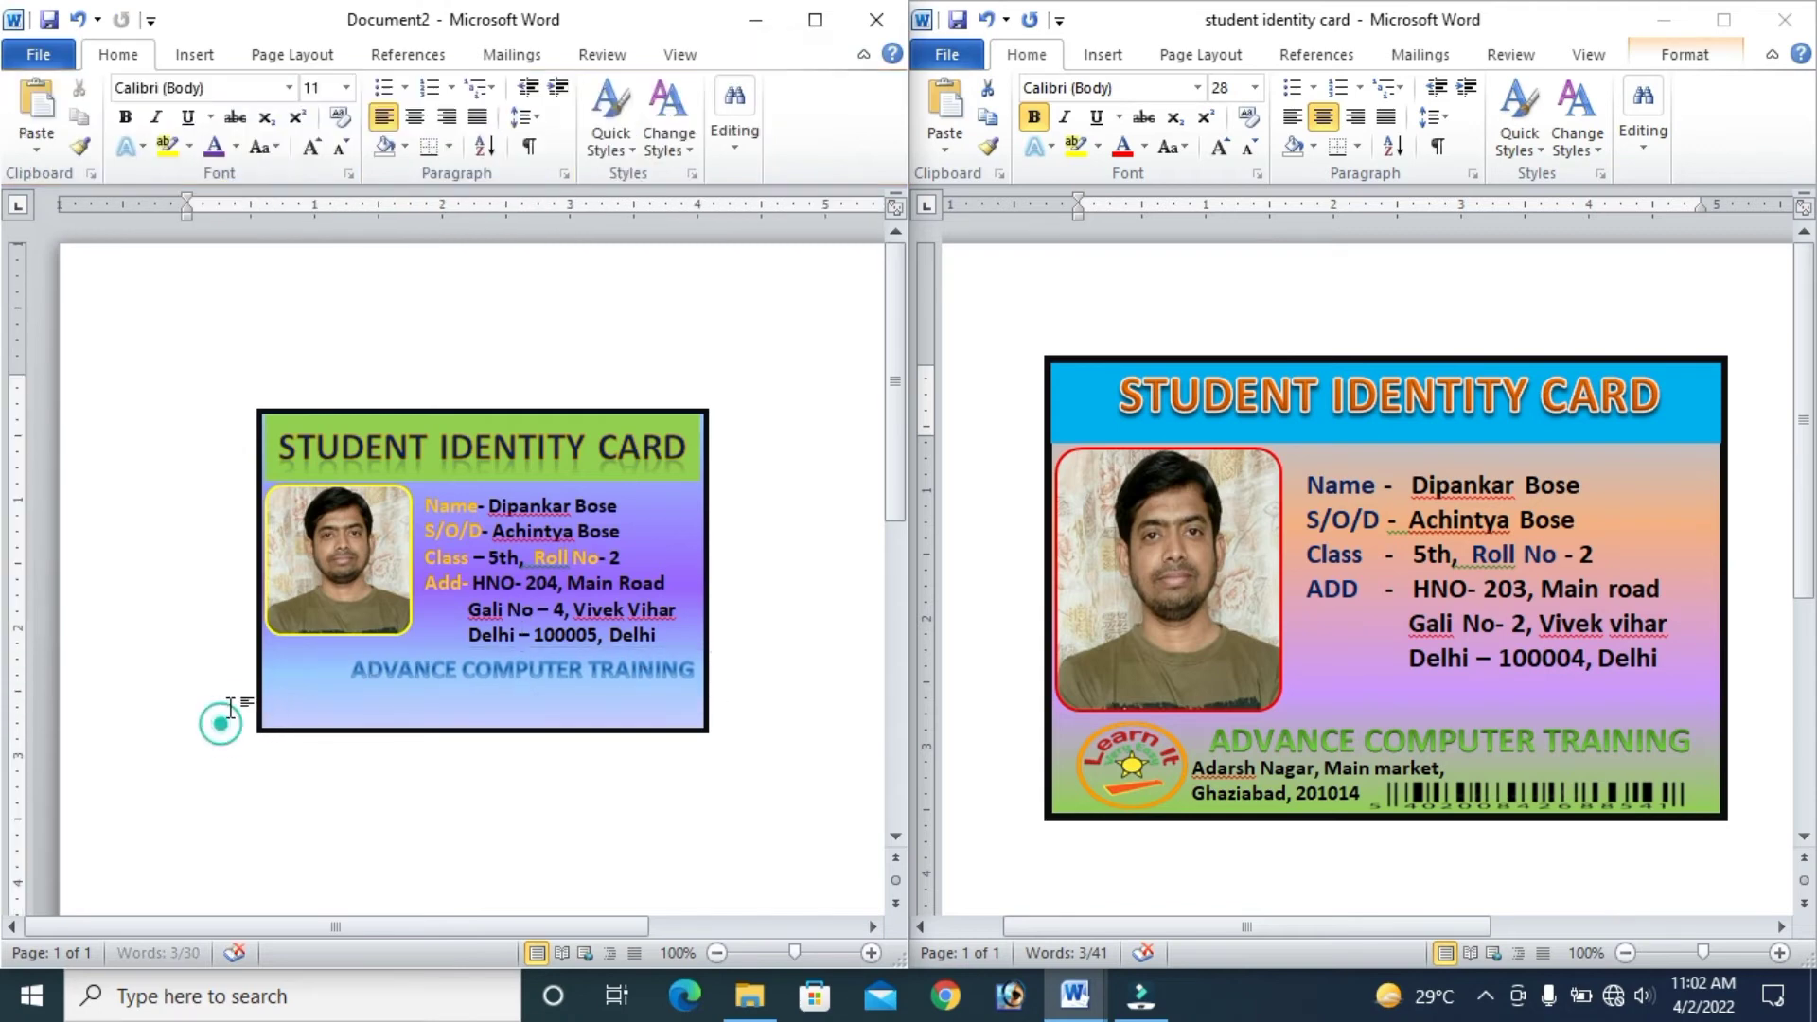
click(192, 57)
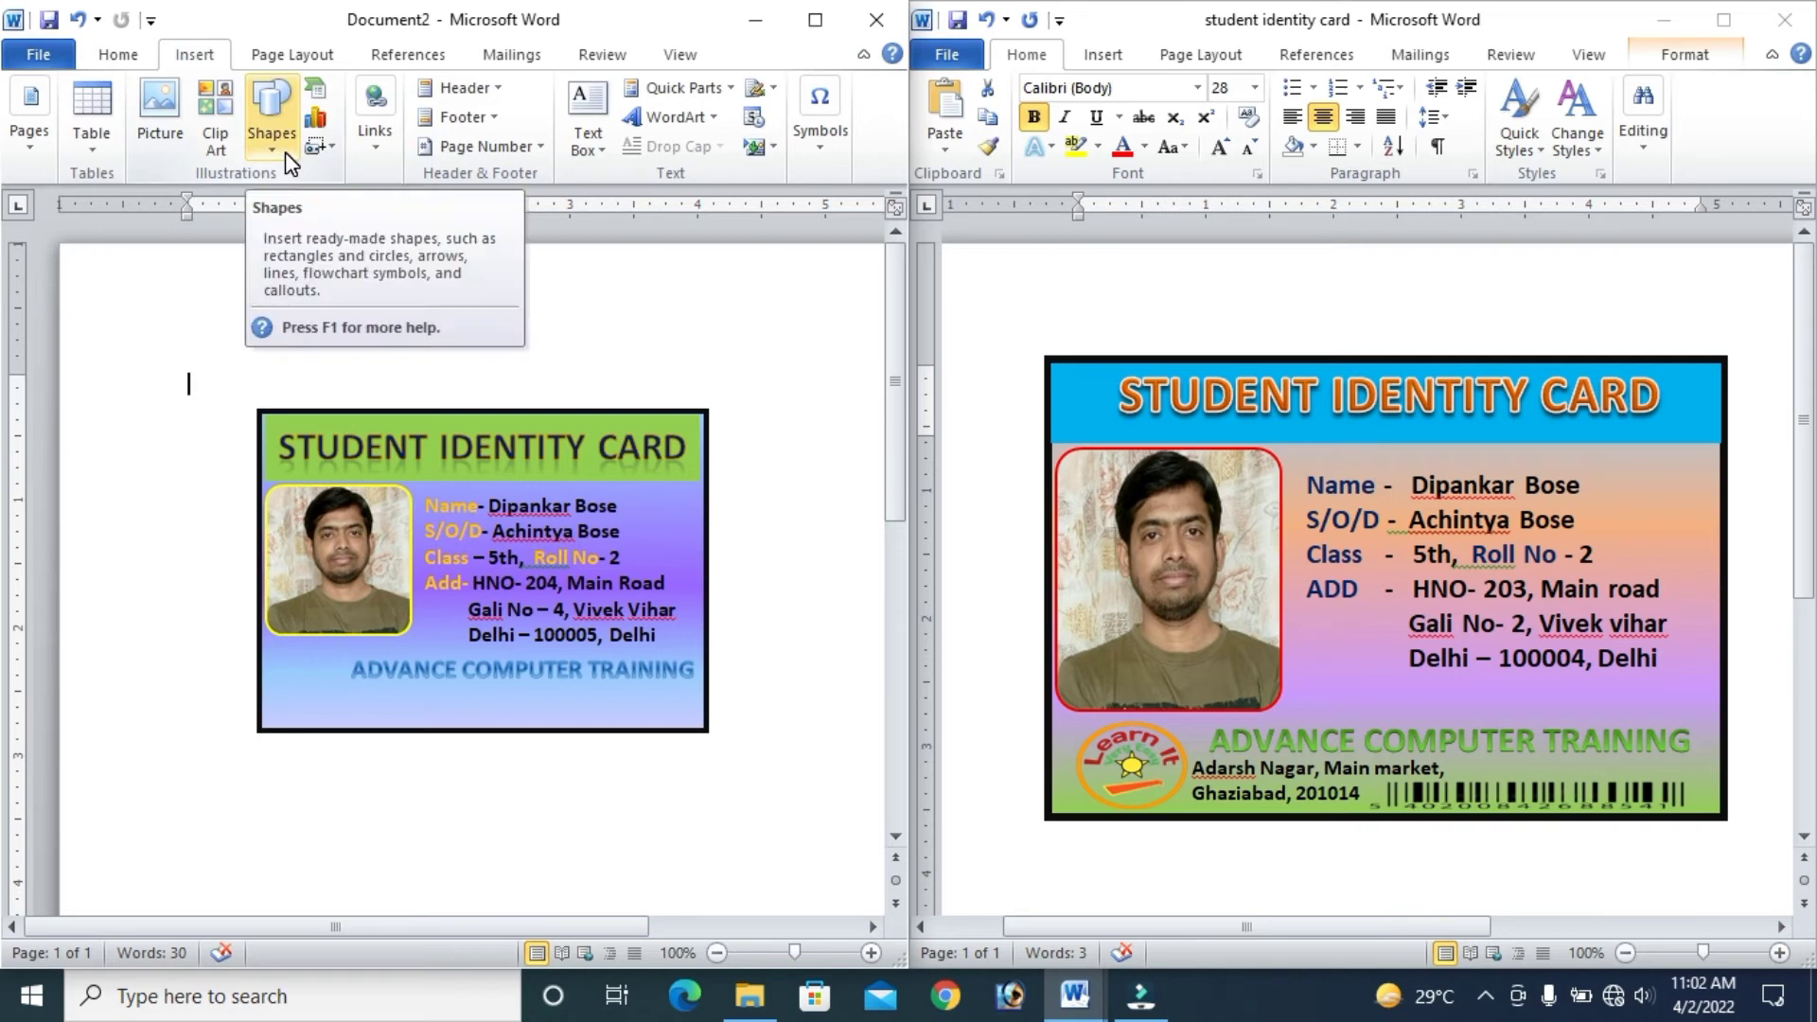
click(175, 102)
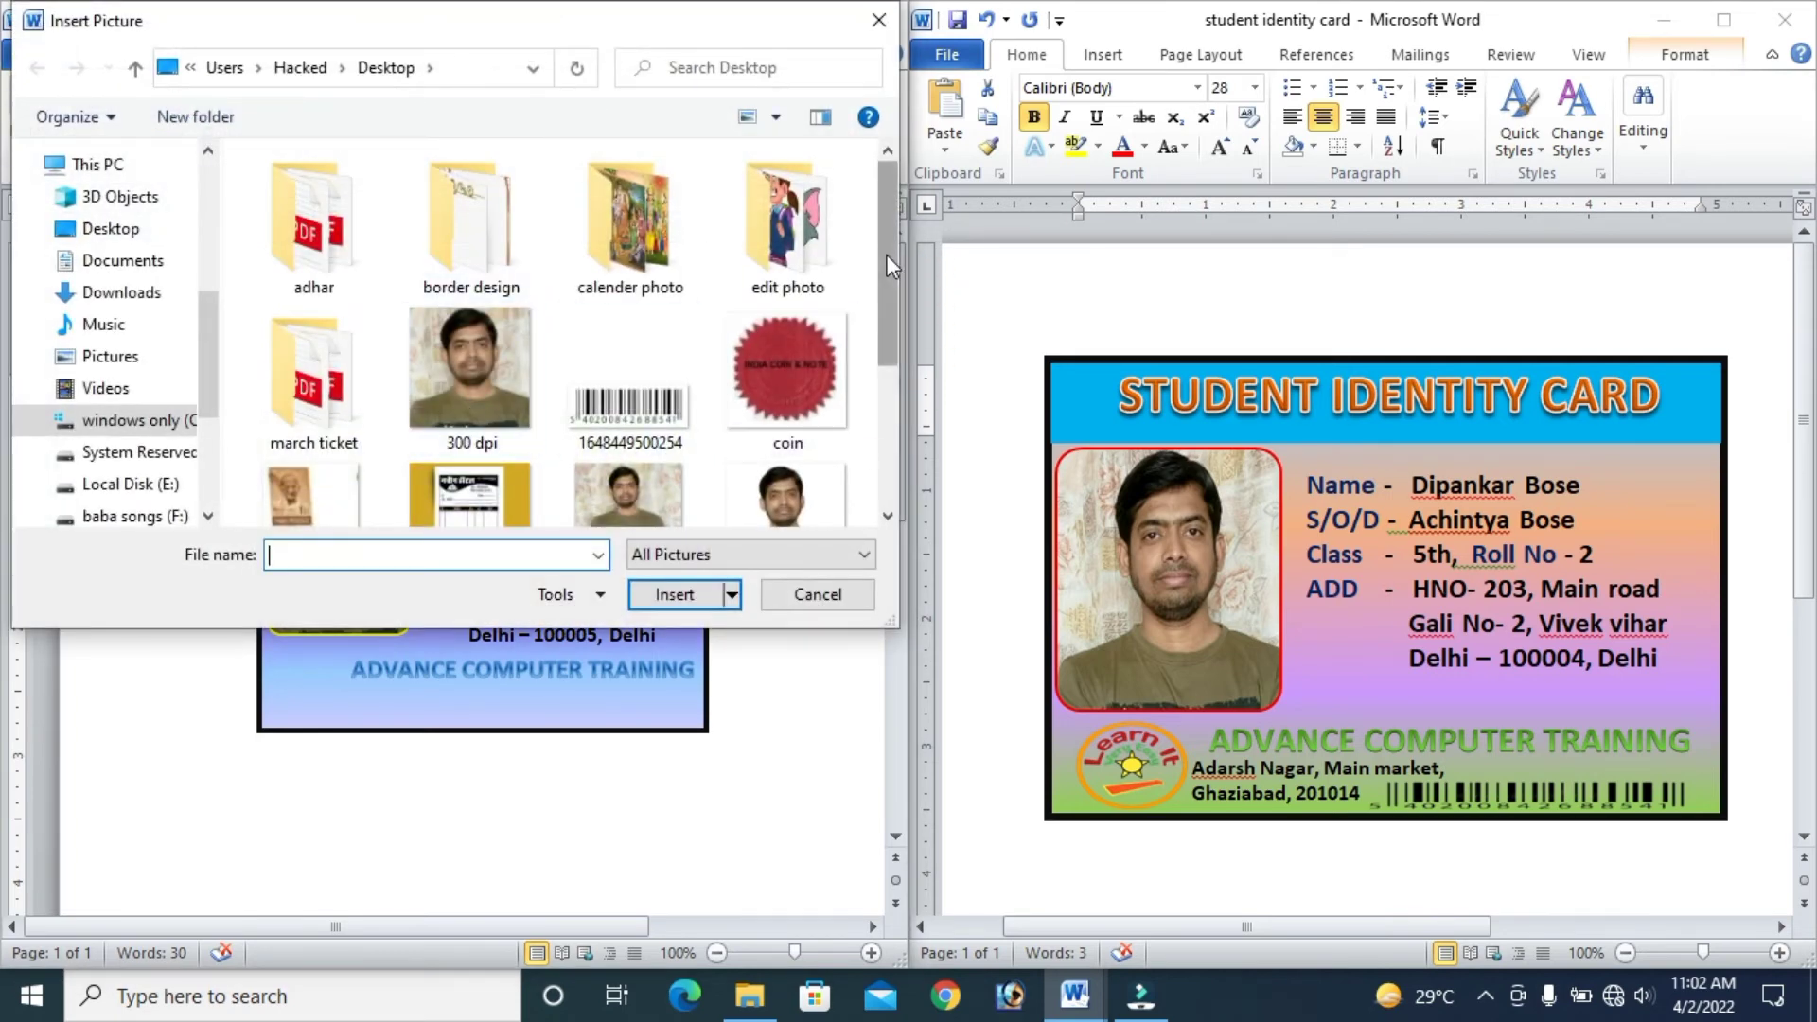
drag(889, 265, 888, 402)
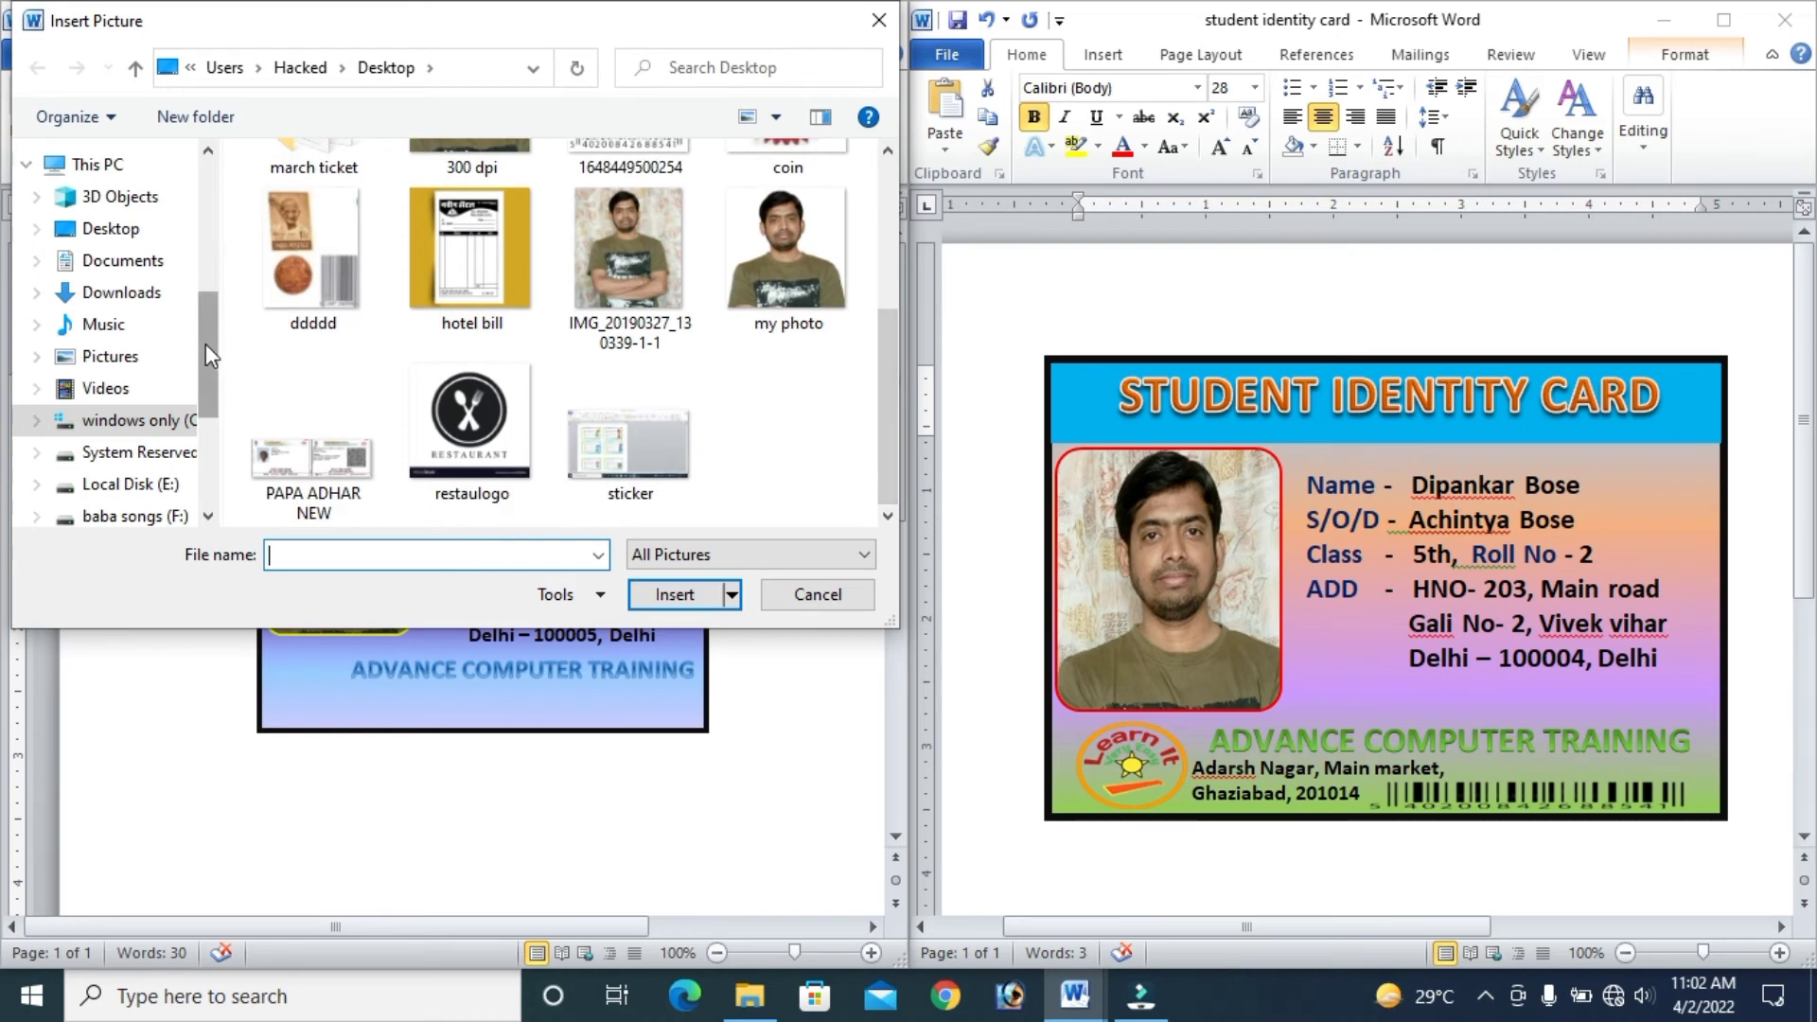
scroll(142, 416, down, 3)
click(137, 408)
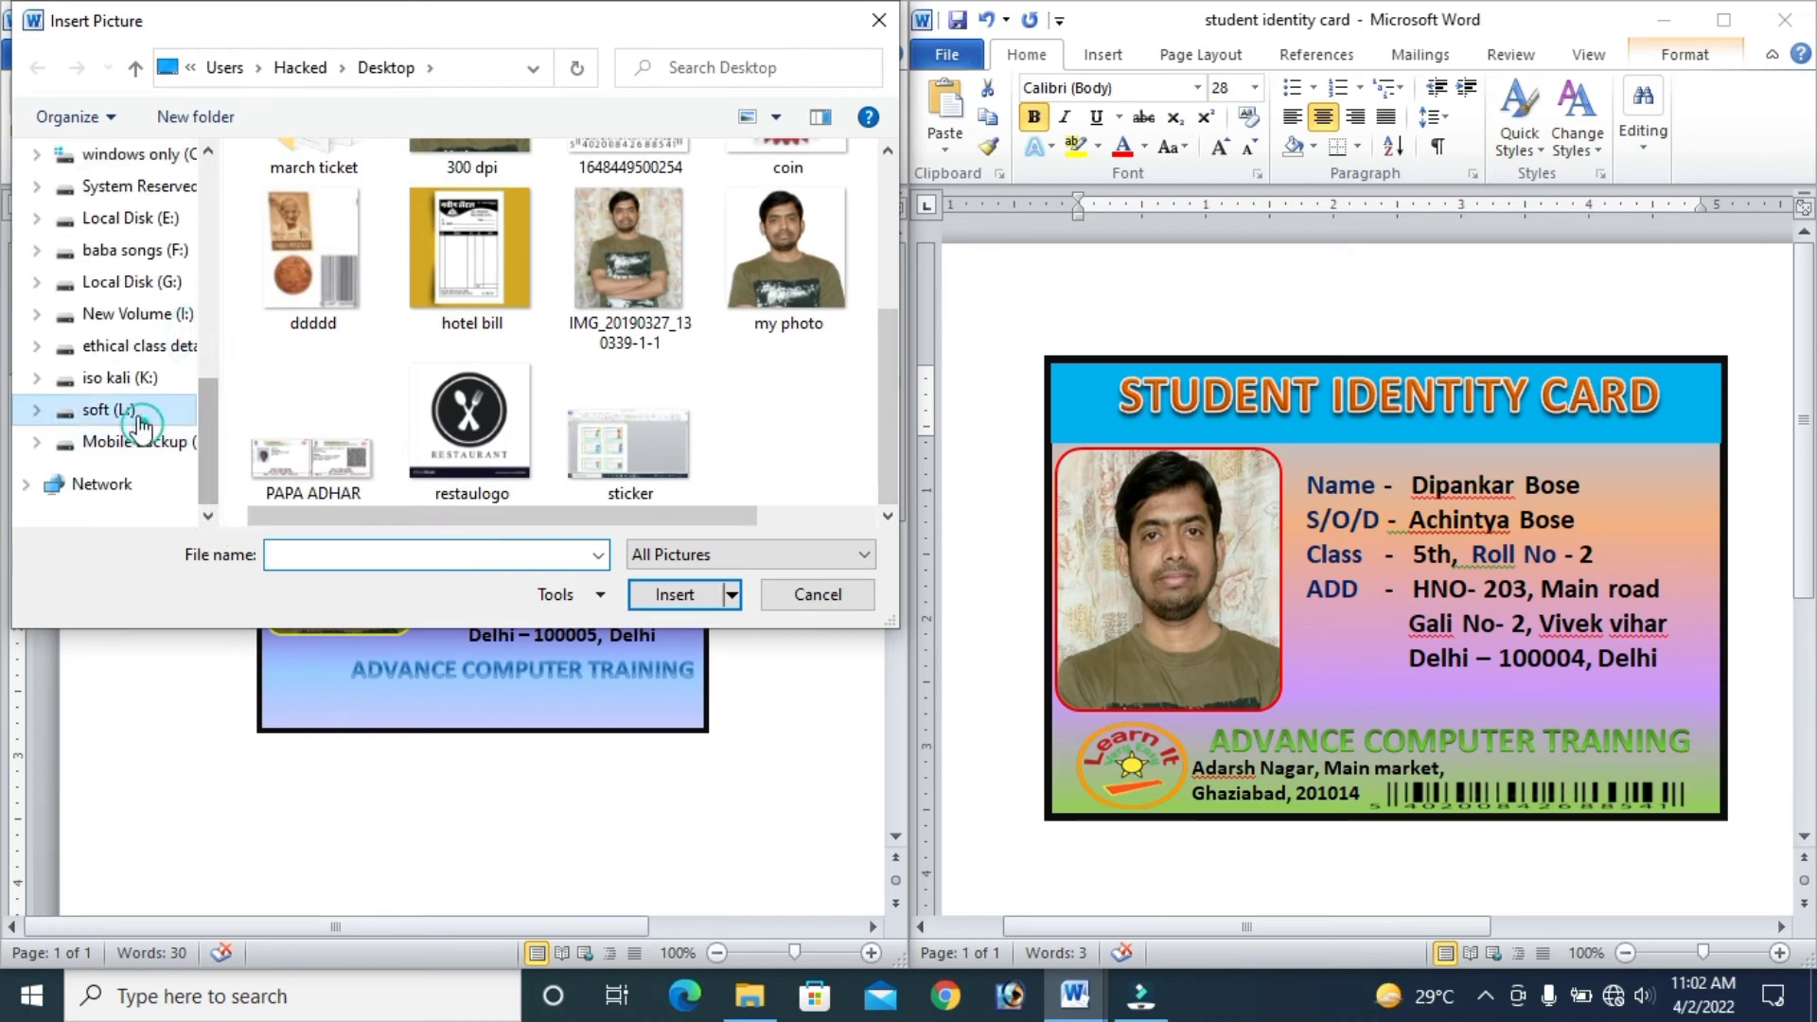
click(138, 346)
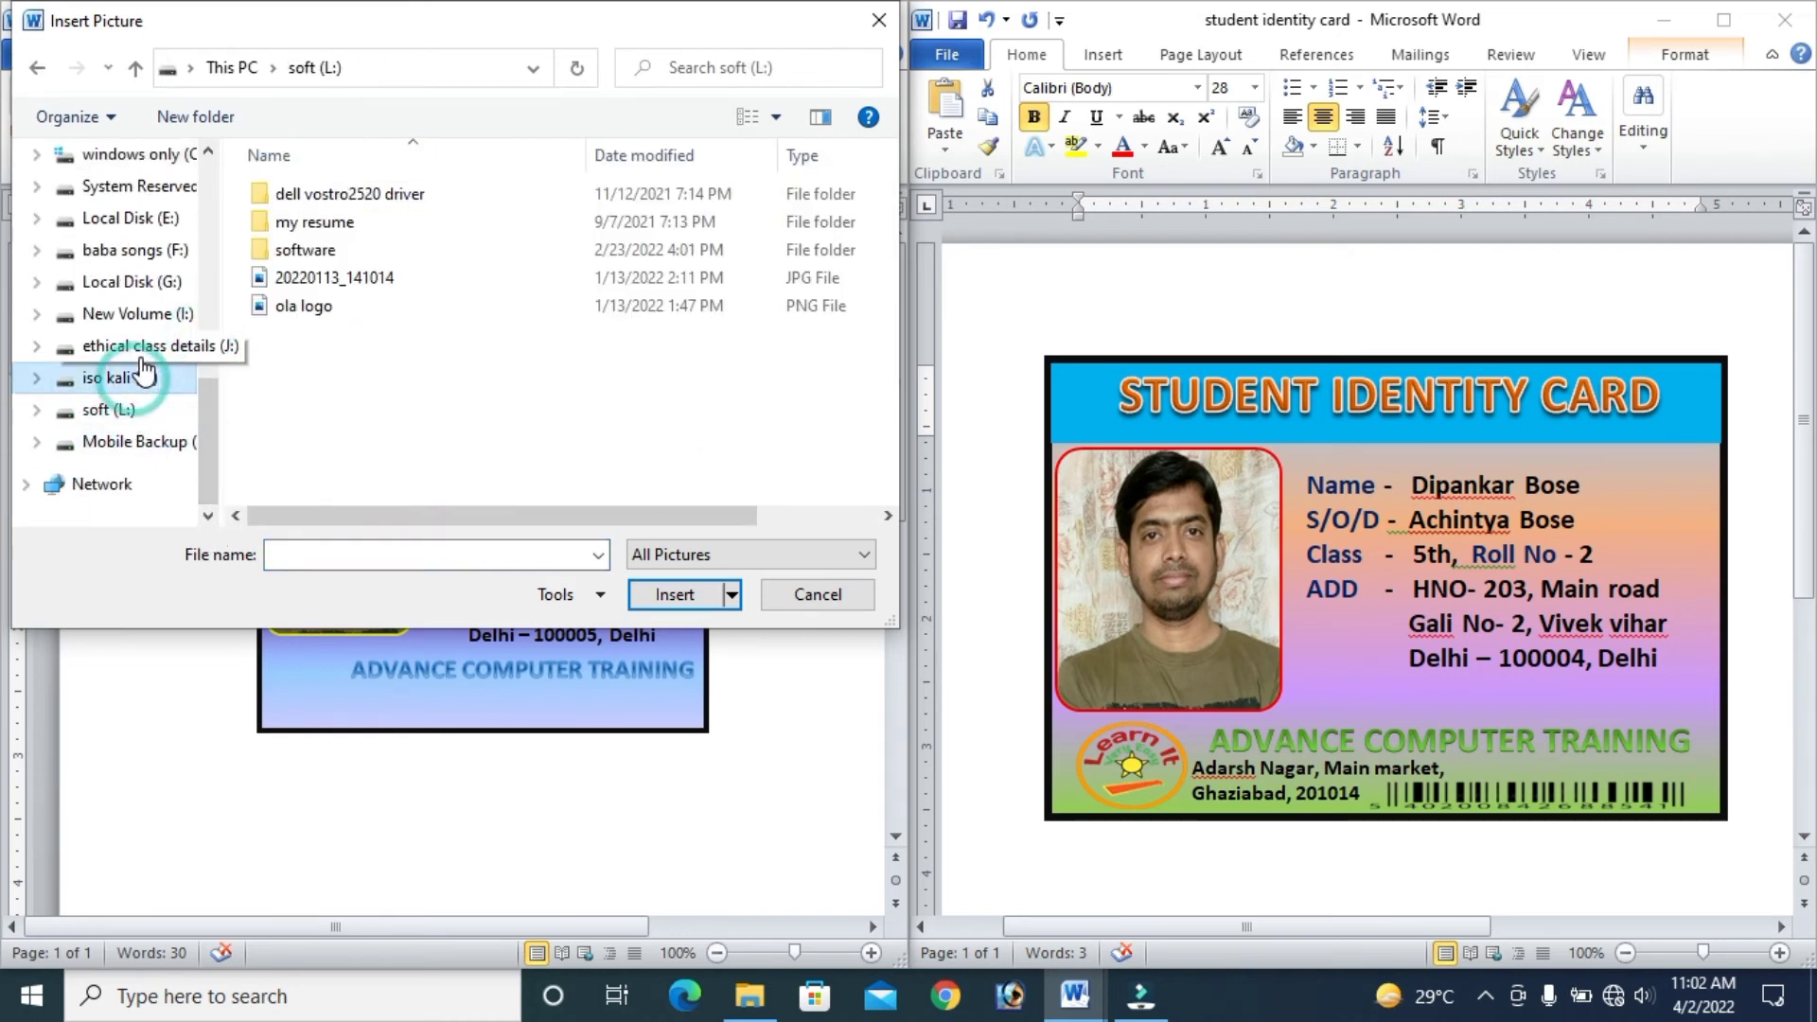
click(147, 318)
click(121, 409)
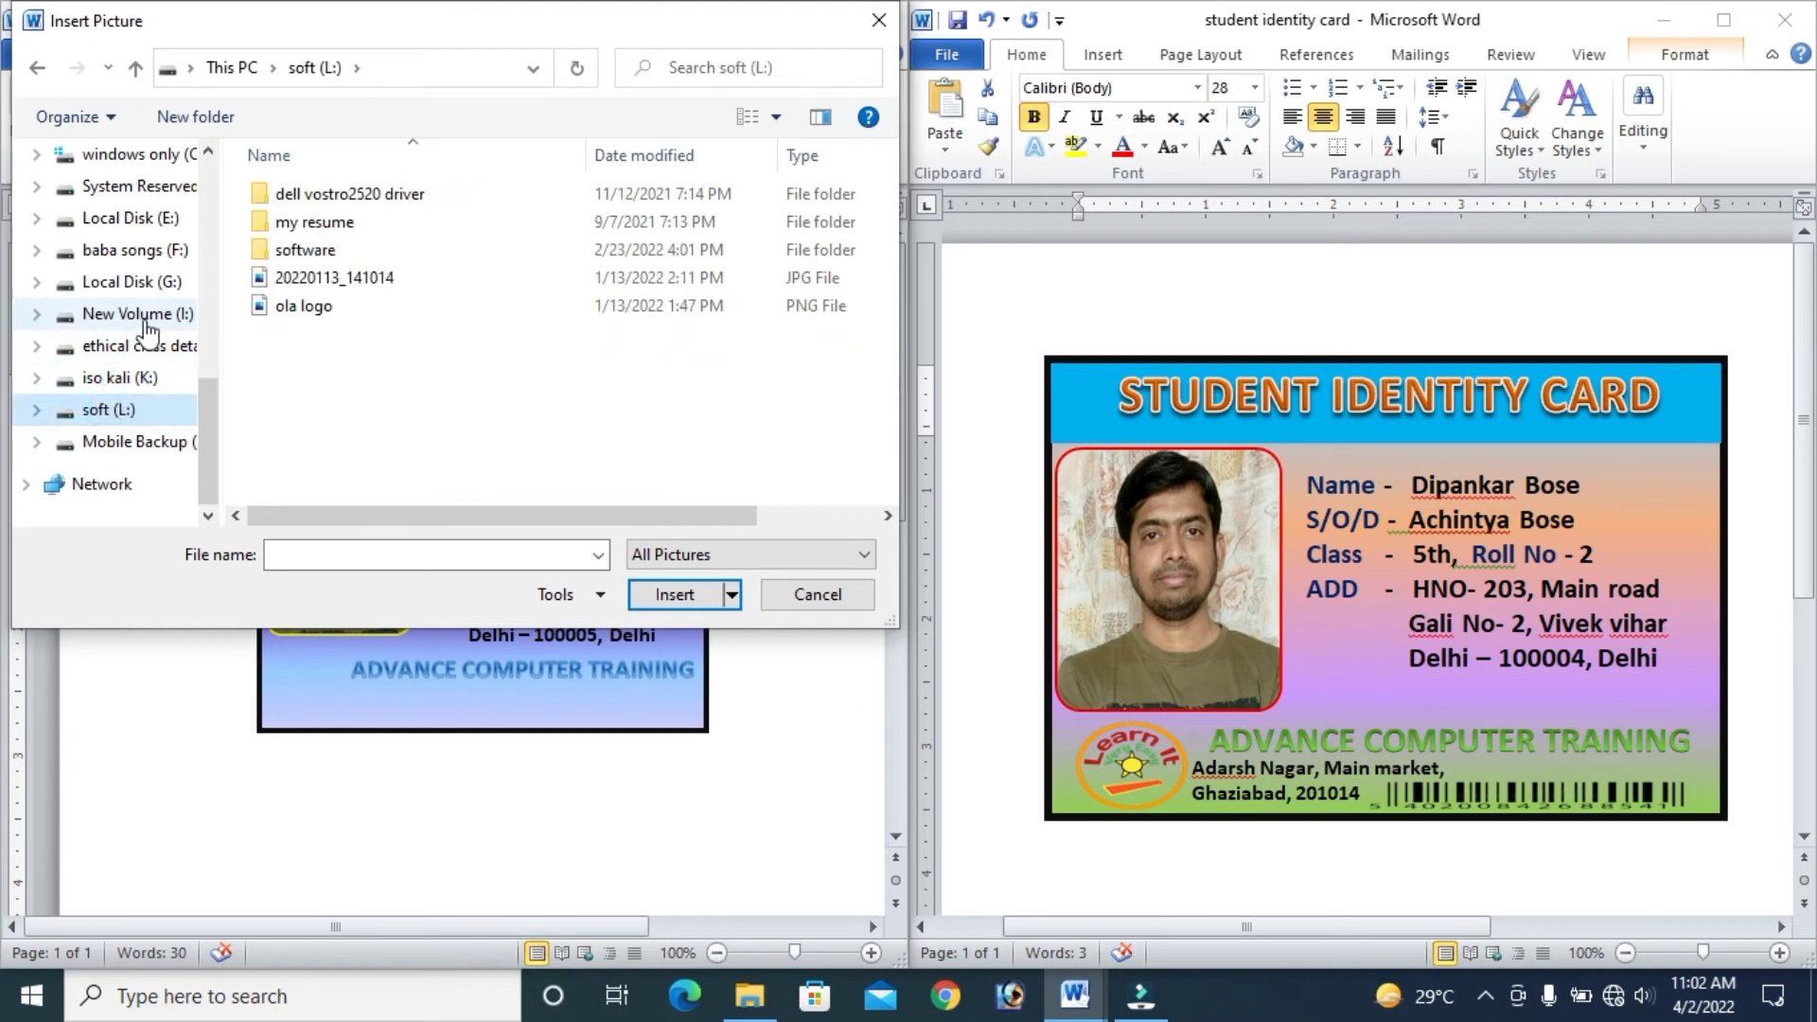
click(135, 250)
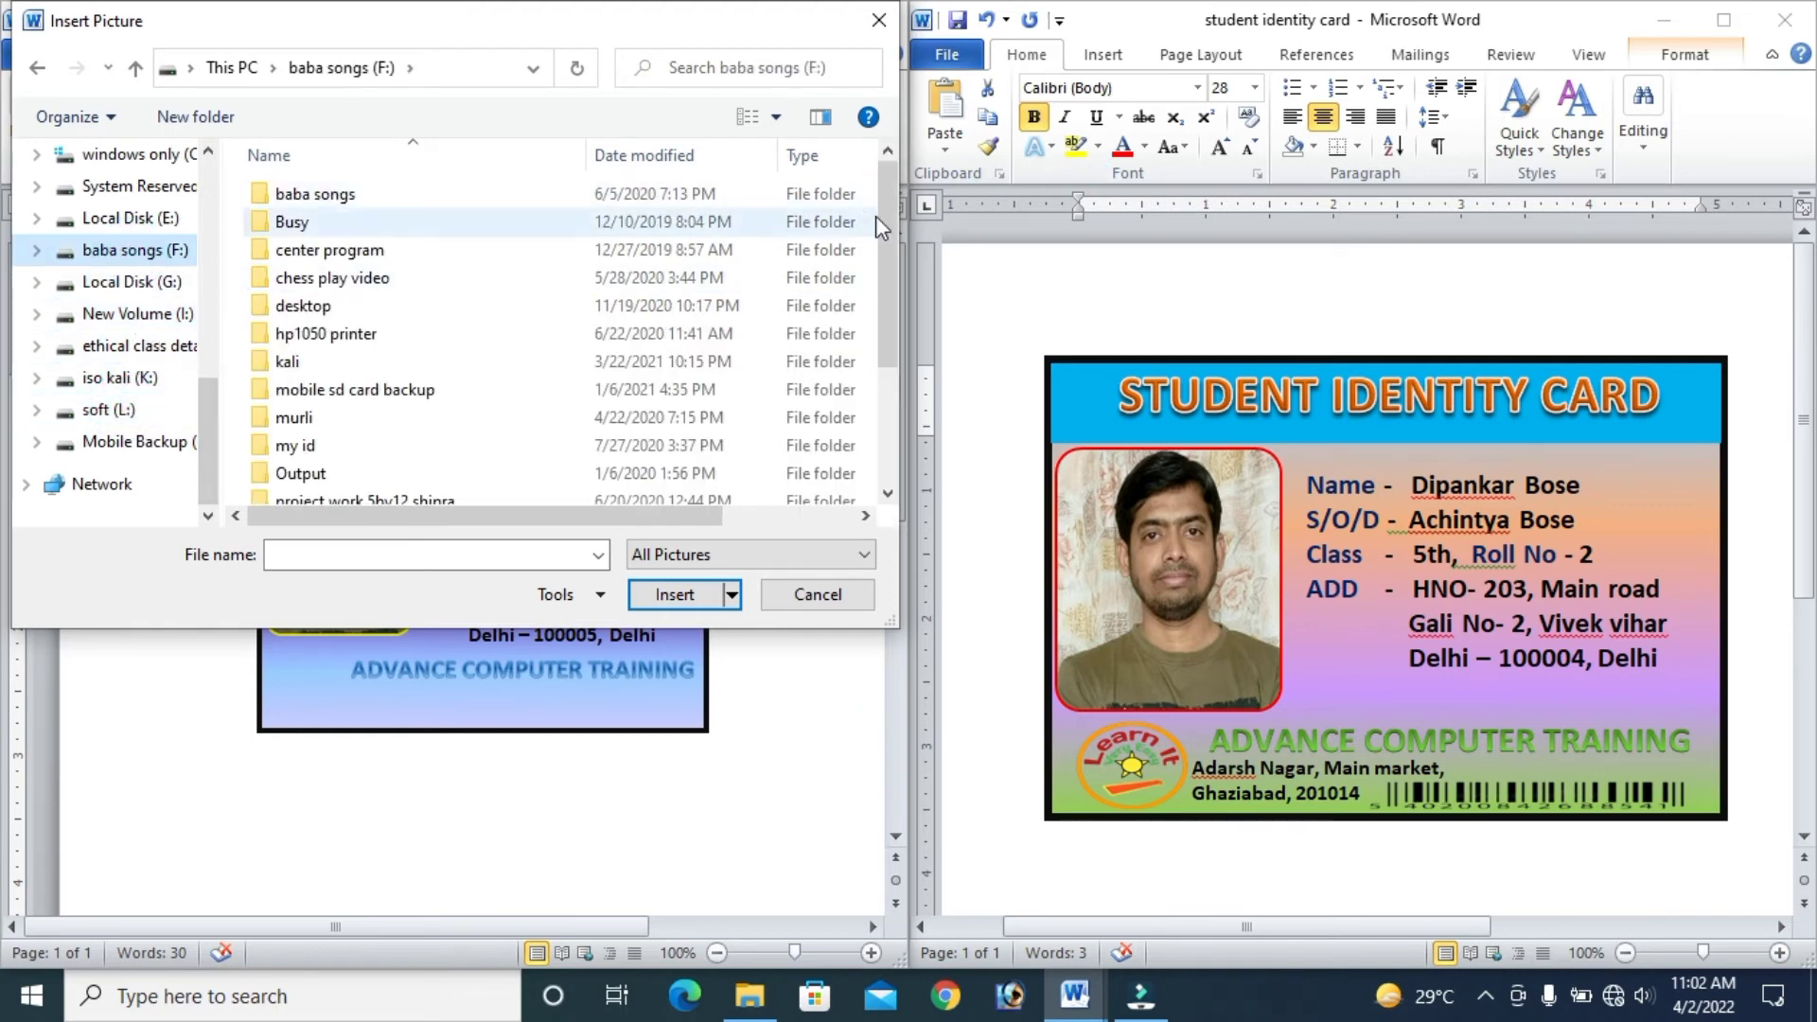
scroll(876, 226, down, 2)
click(142, 218)
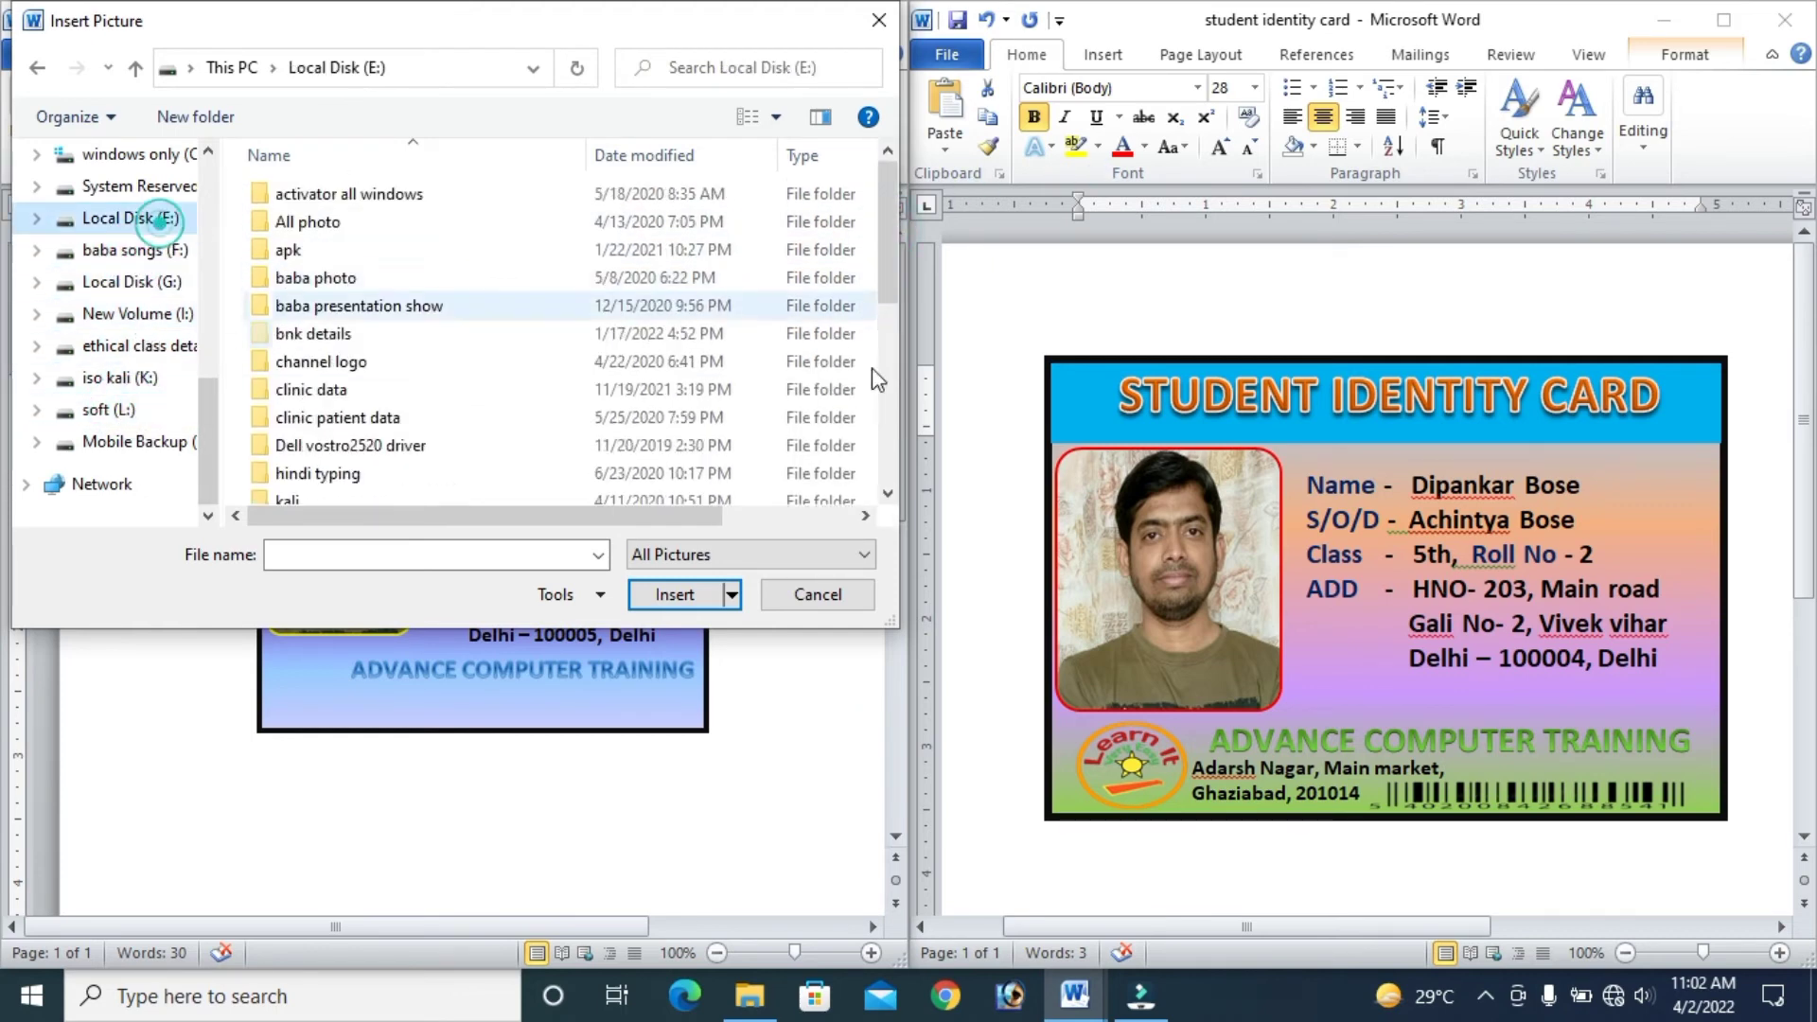
Step: Go into youtube channel > learn it very easy and select the logo channel image
drag(886, 250, 888, 452)
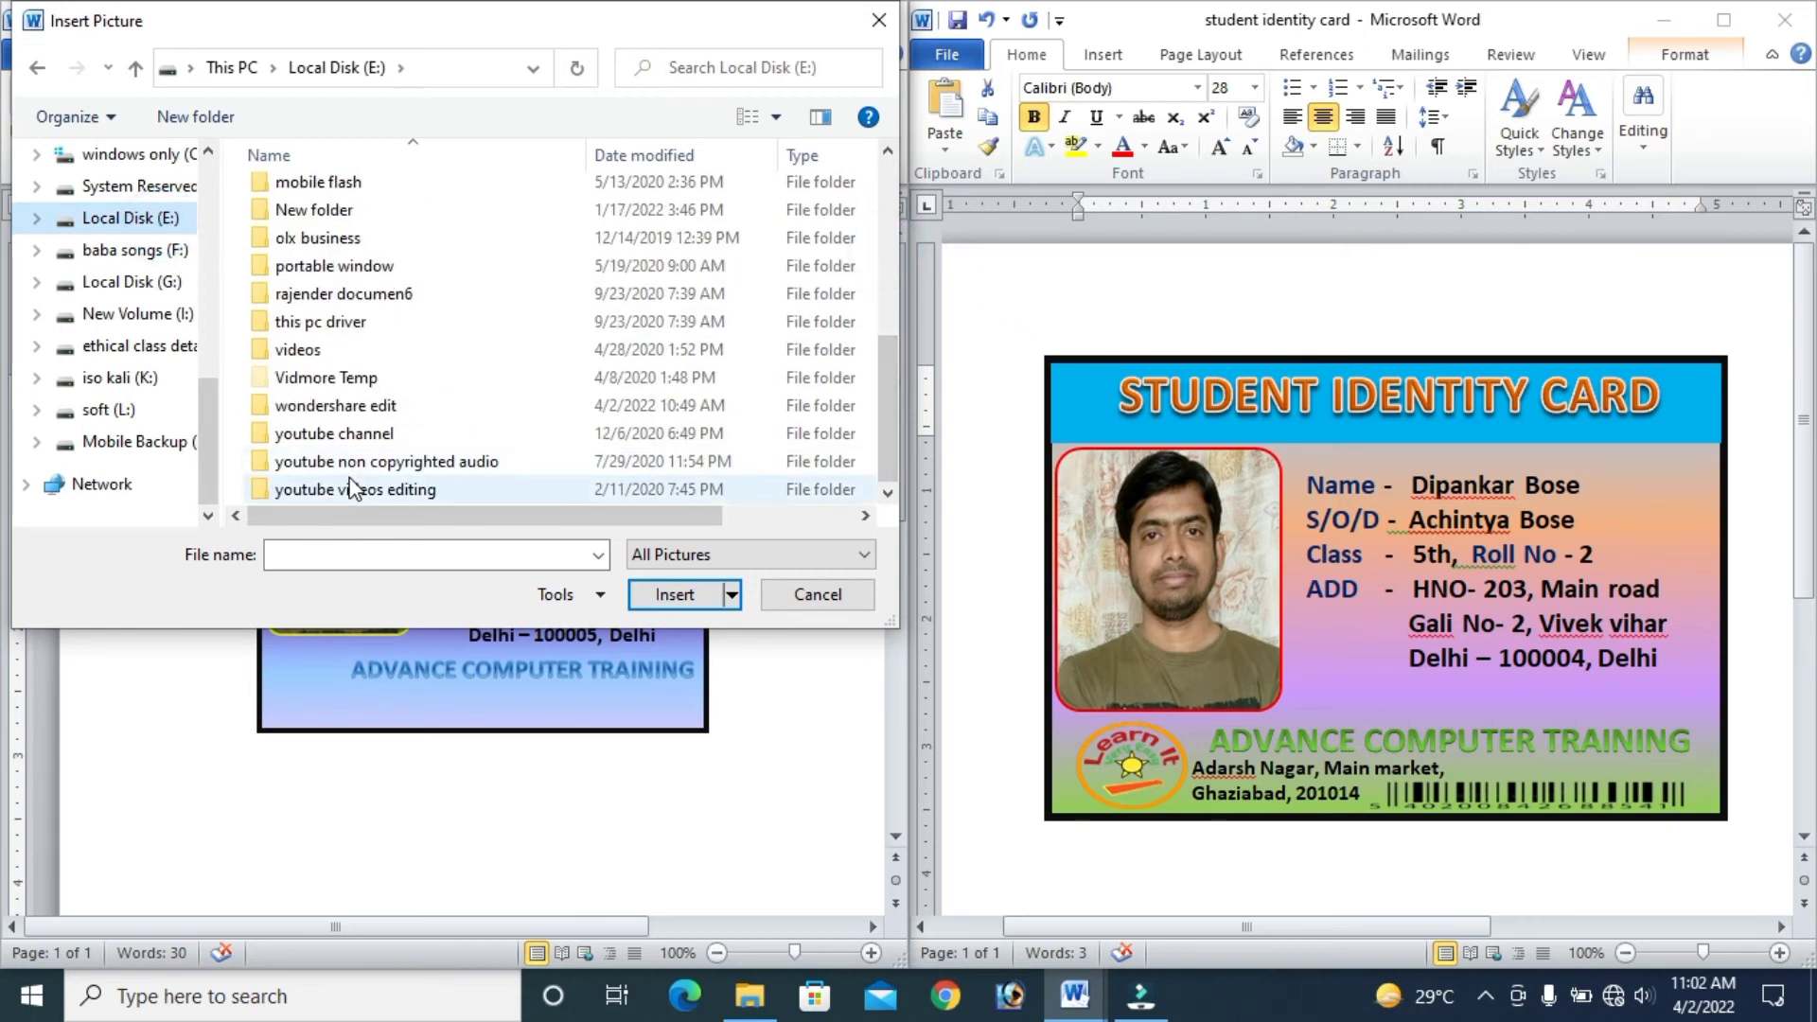
double_click(357, 433)
double_click(312, 247)
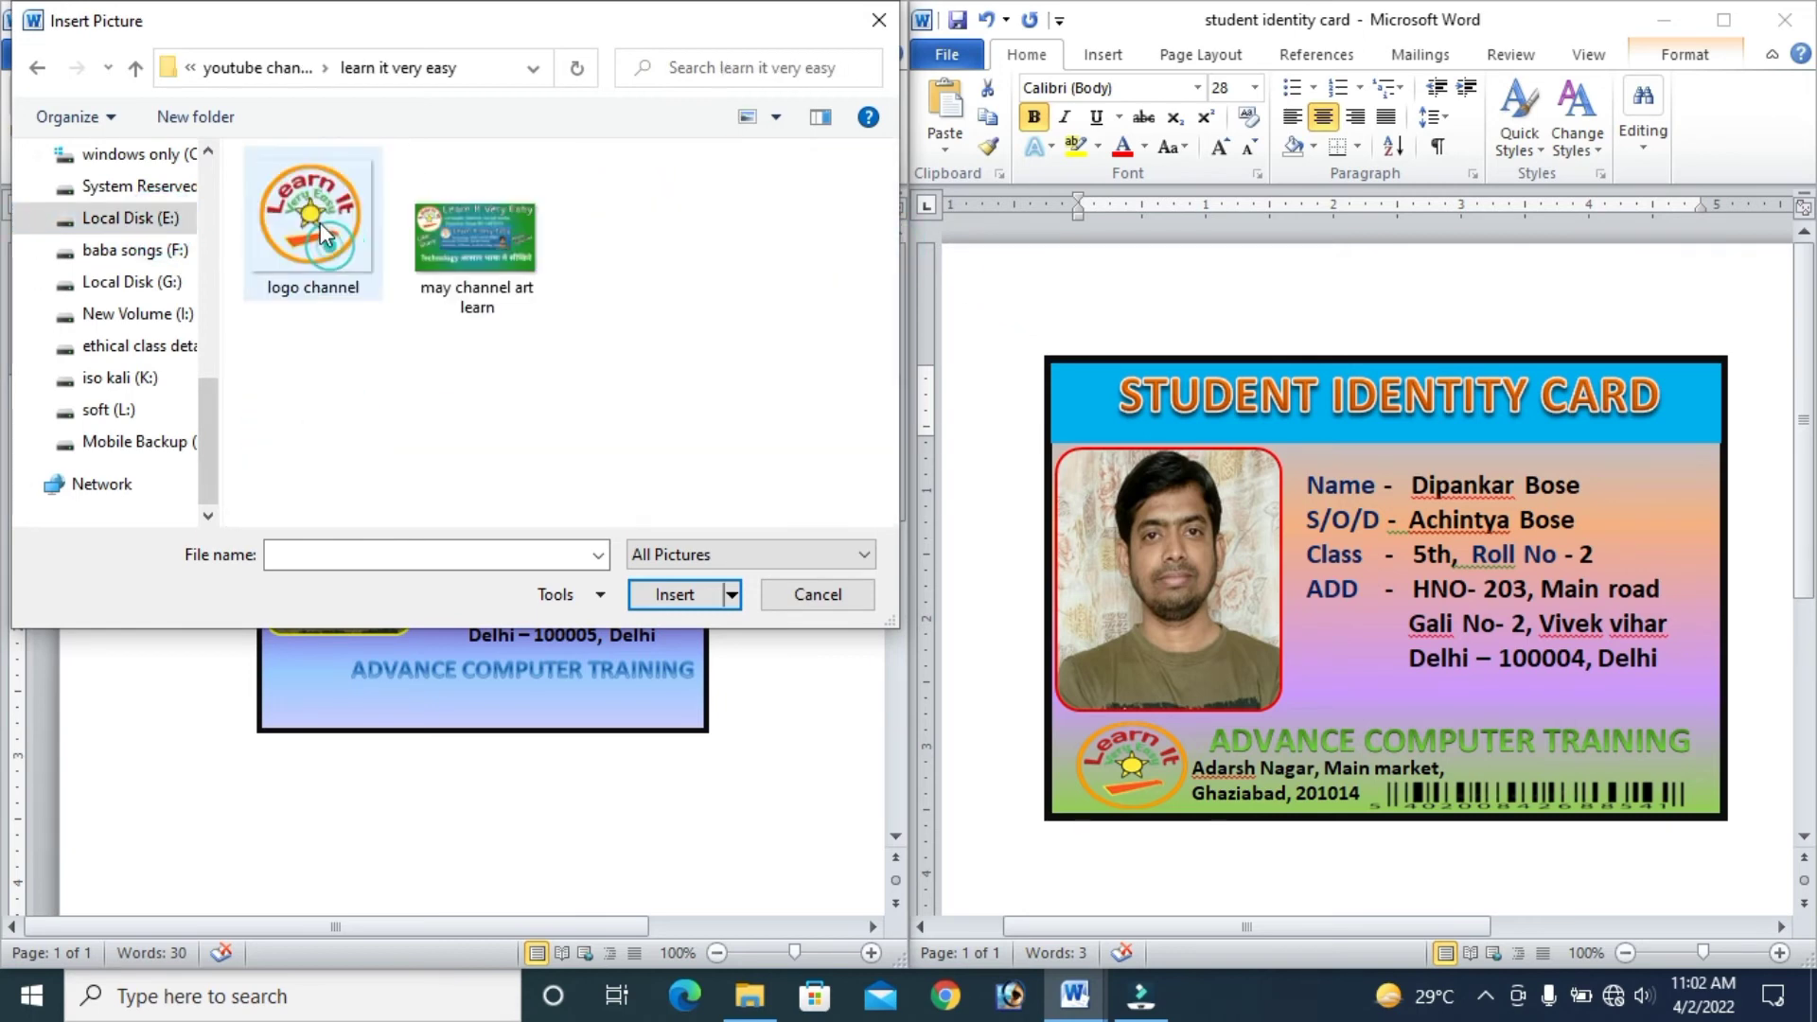
click(312, 223)
Step: Insert the logo channel picture and set its wrapping to In Front of Text
click(675, 595)
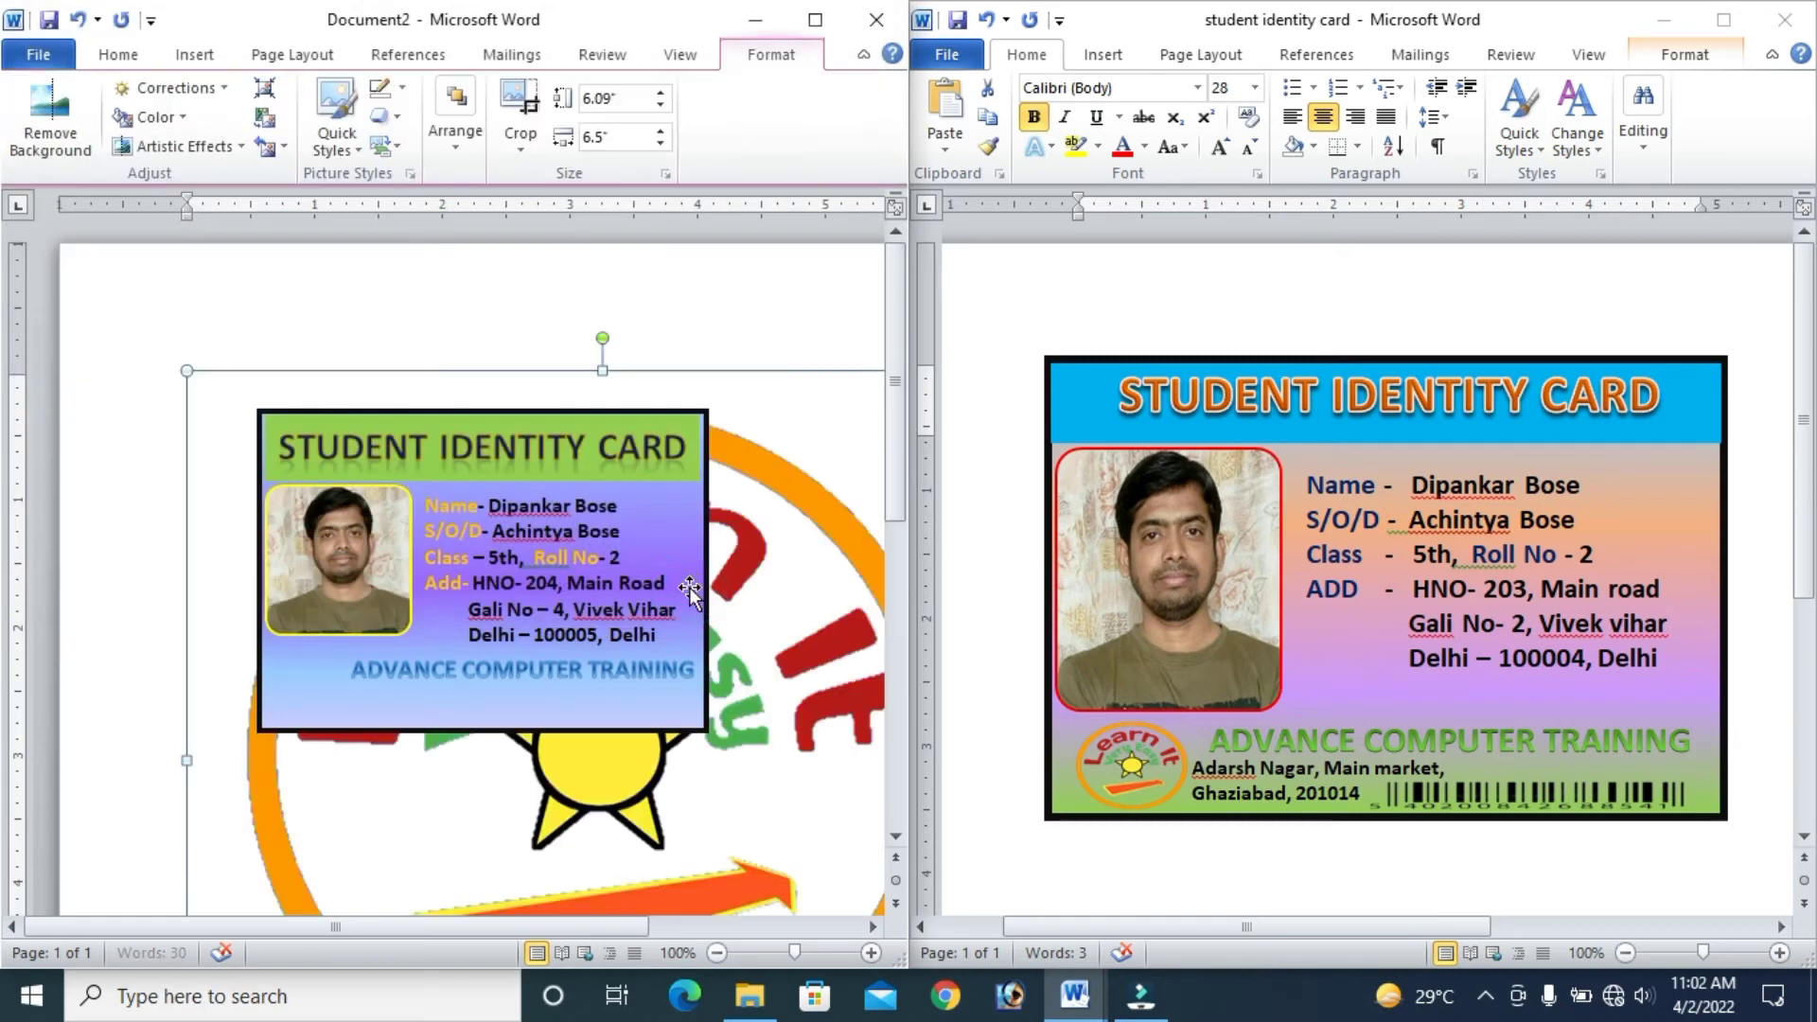
click(815, 19)
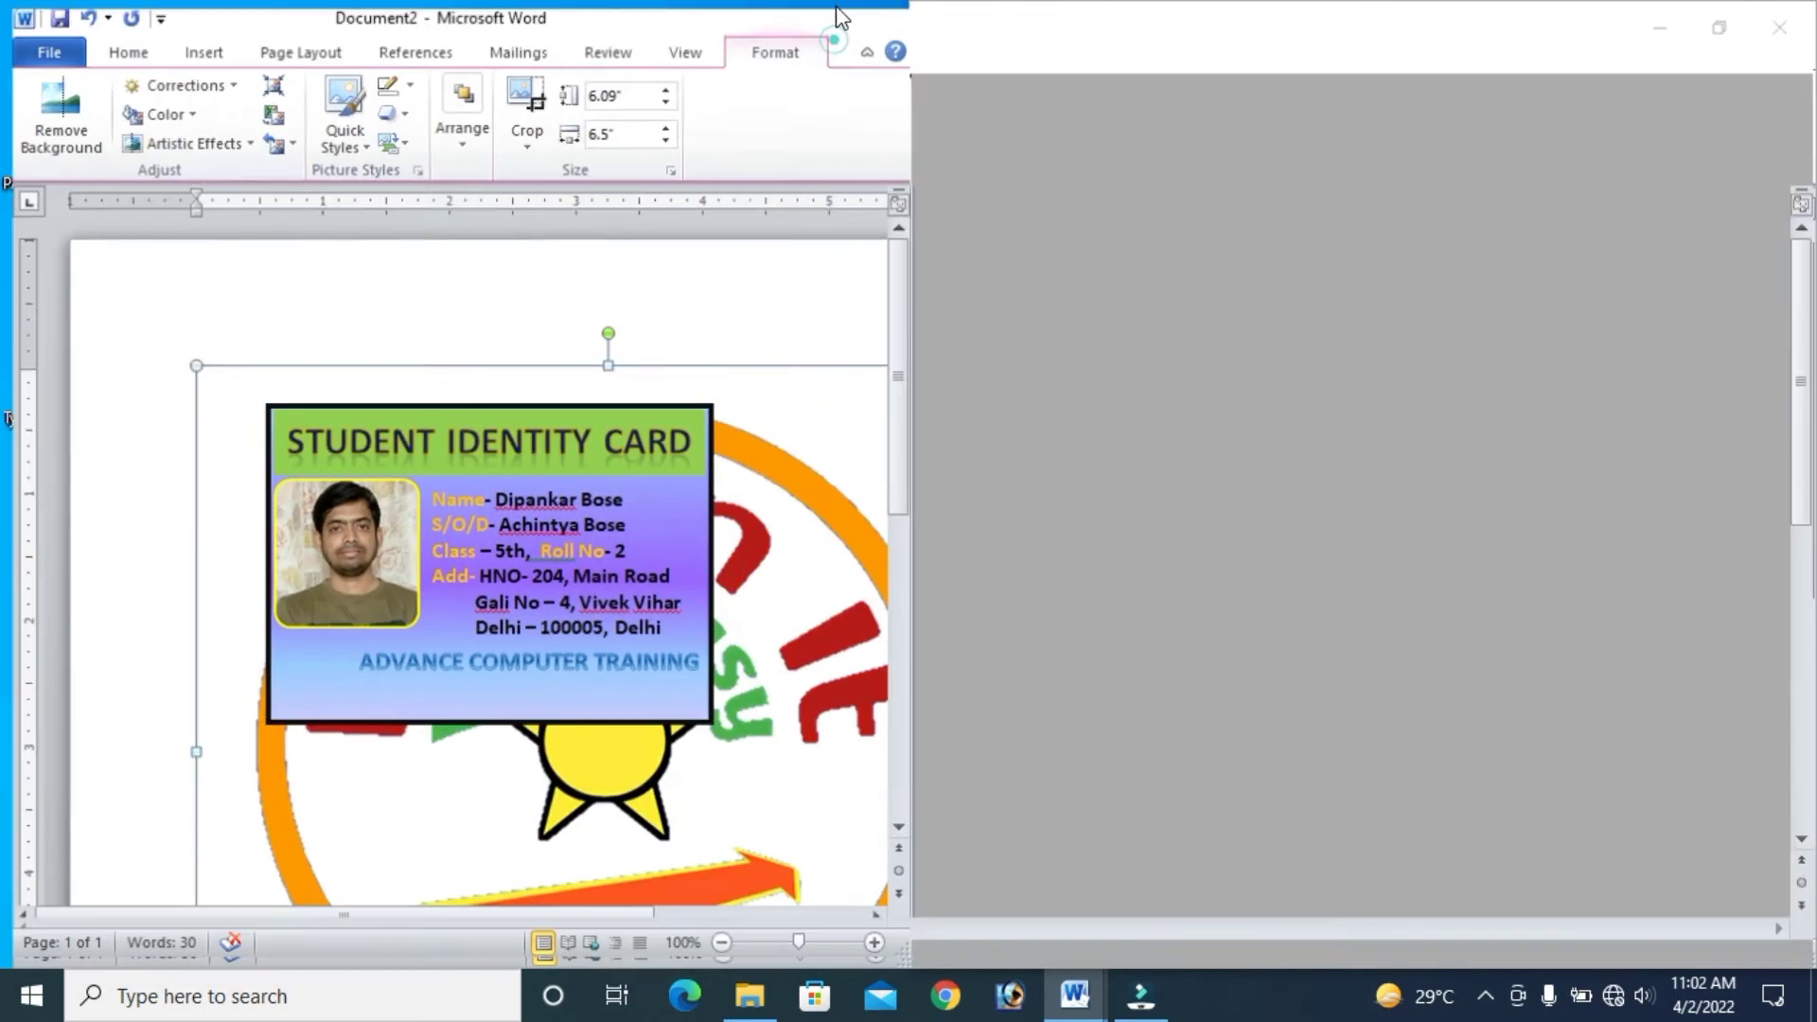
click(1277, 137)
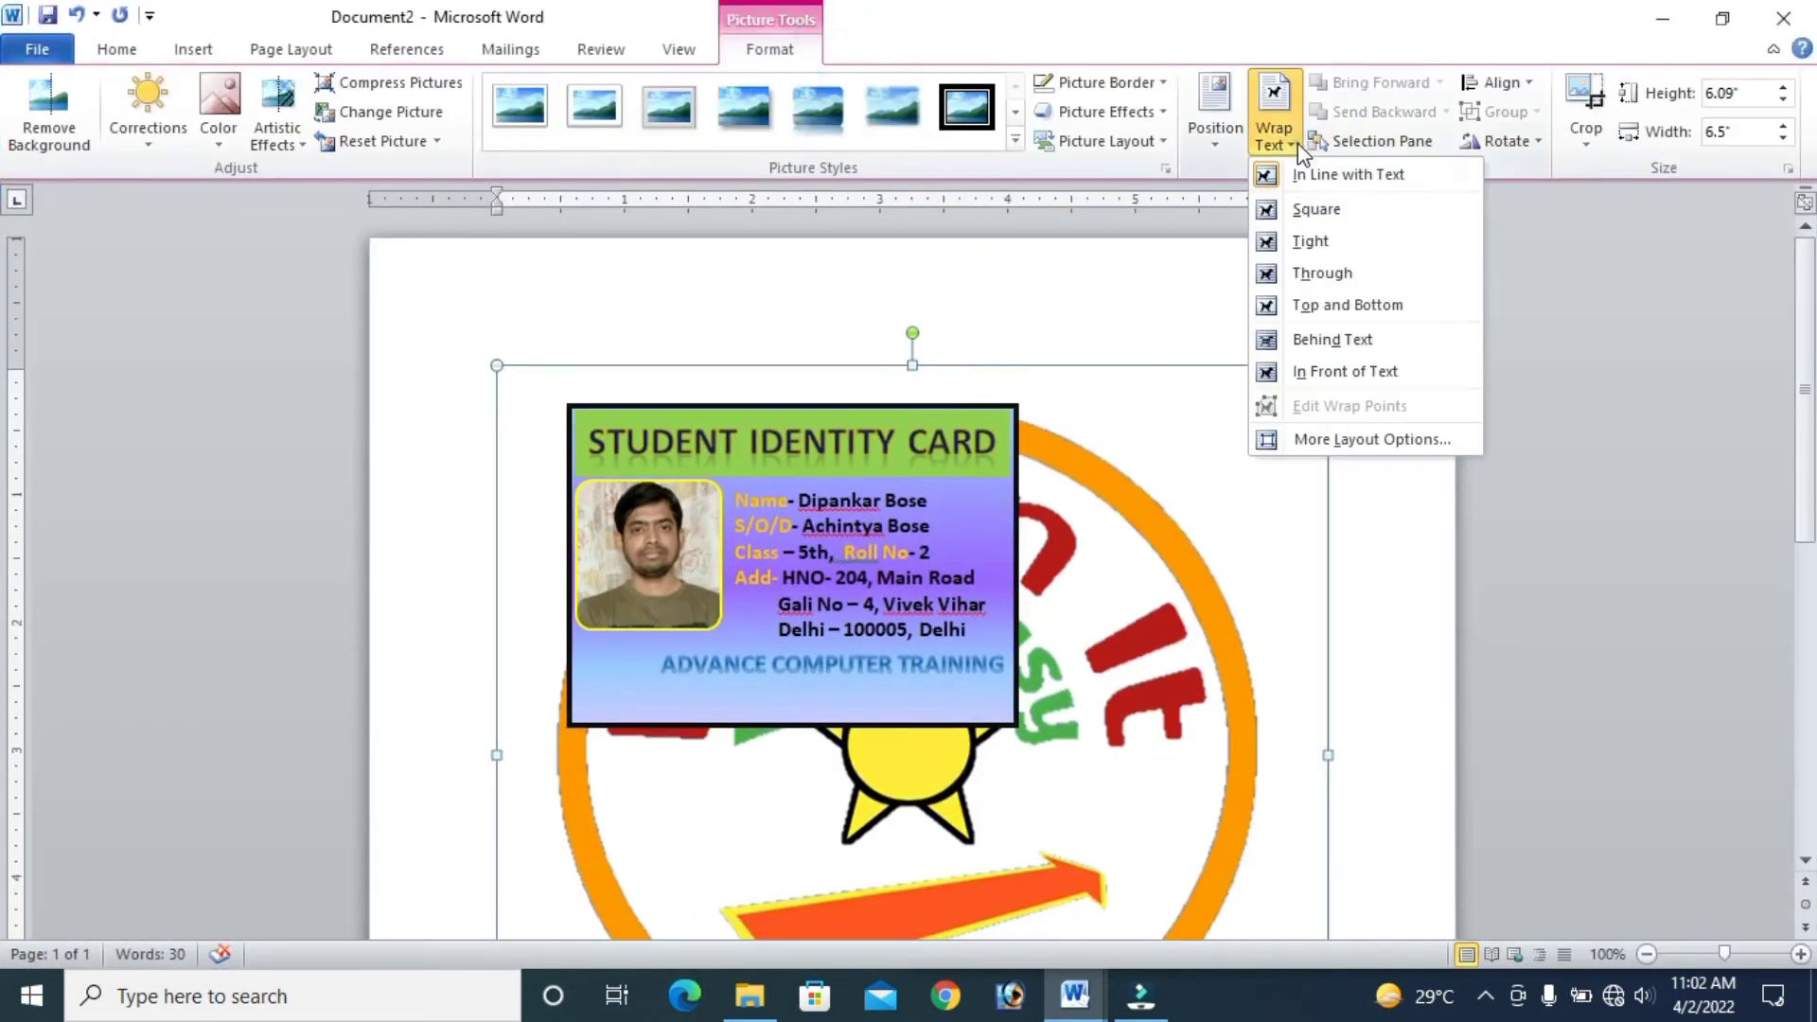
click(1334, 371)
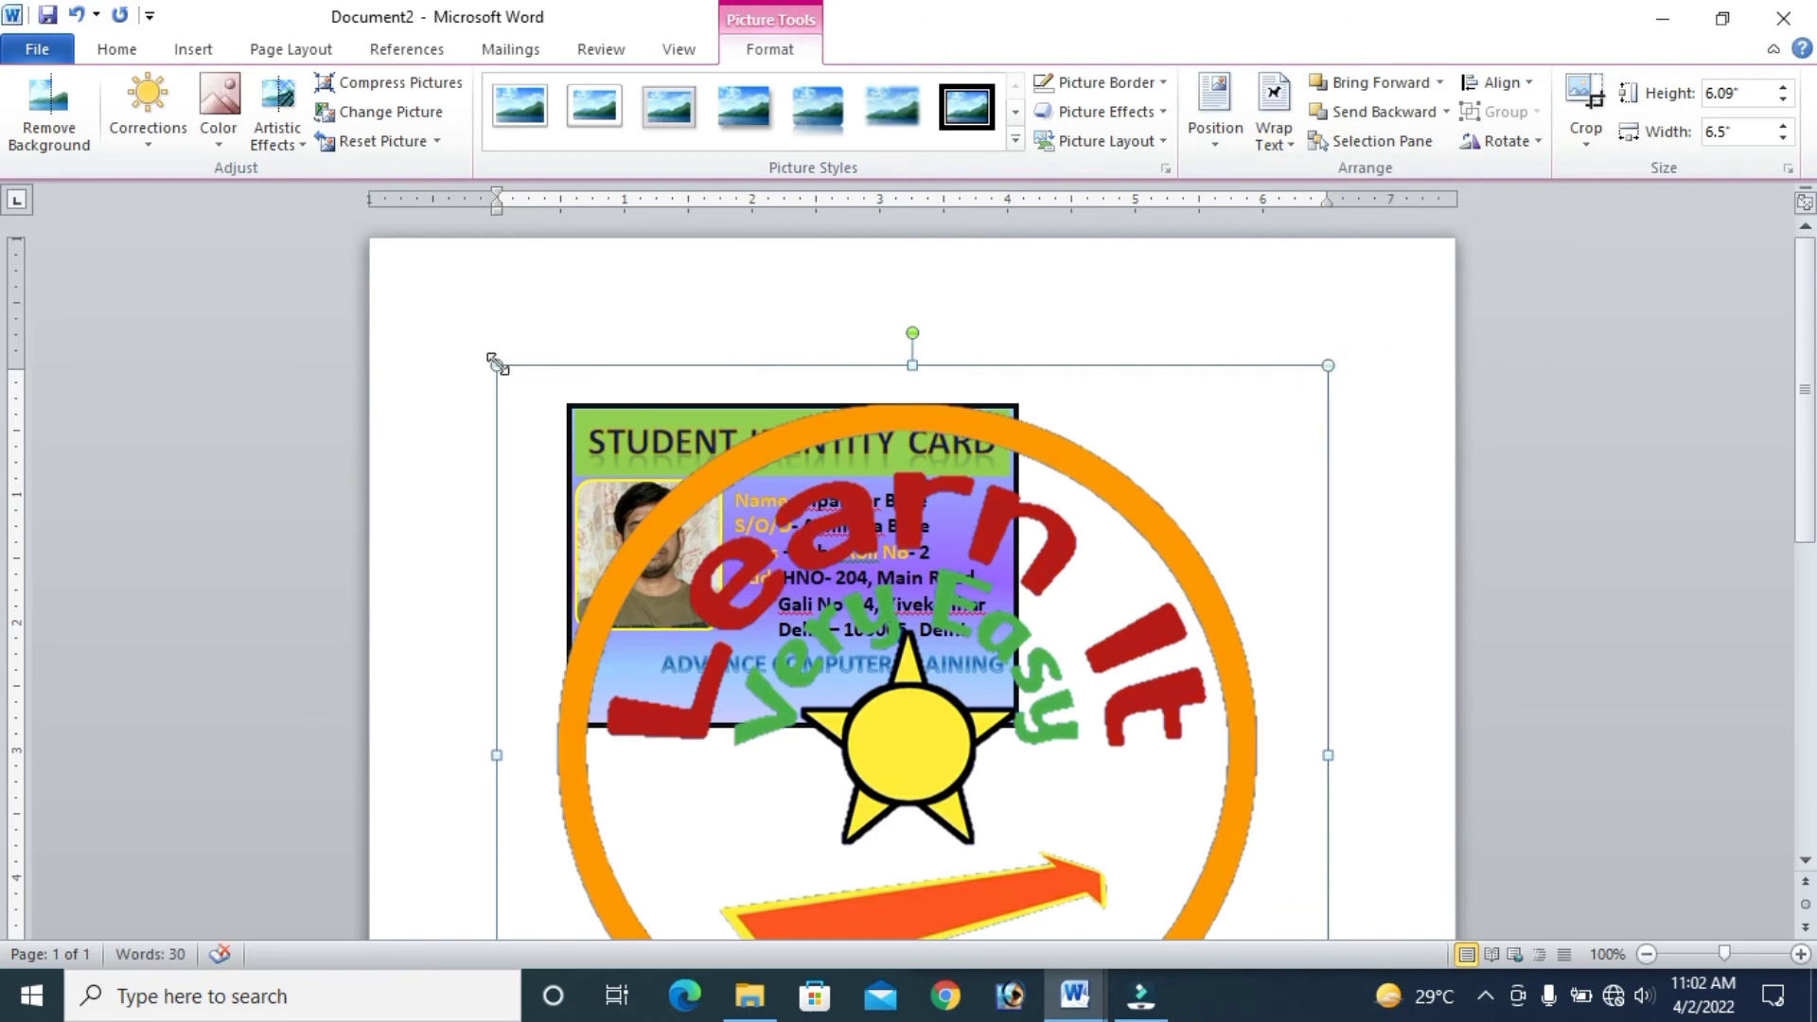
Step: Shrink the logo to 0.65" × 0.7" and place it in the card's bottom-left corner
drag(497, 365, 914, 757)
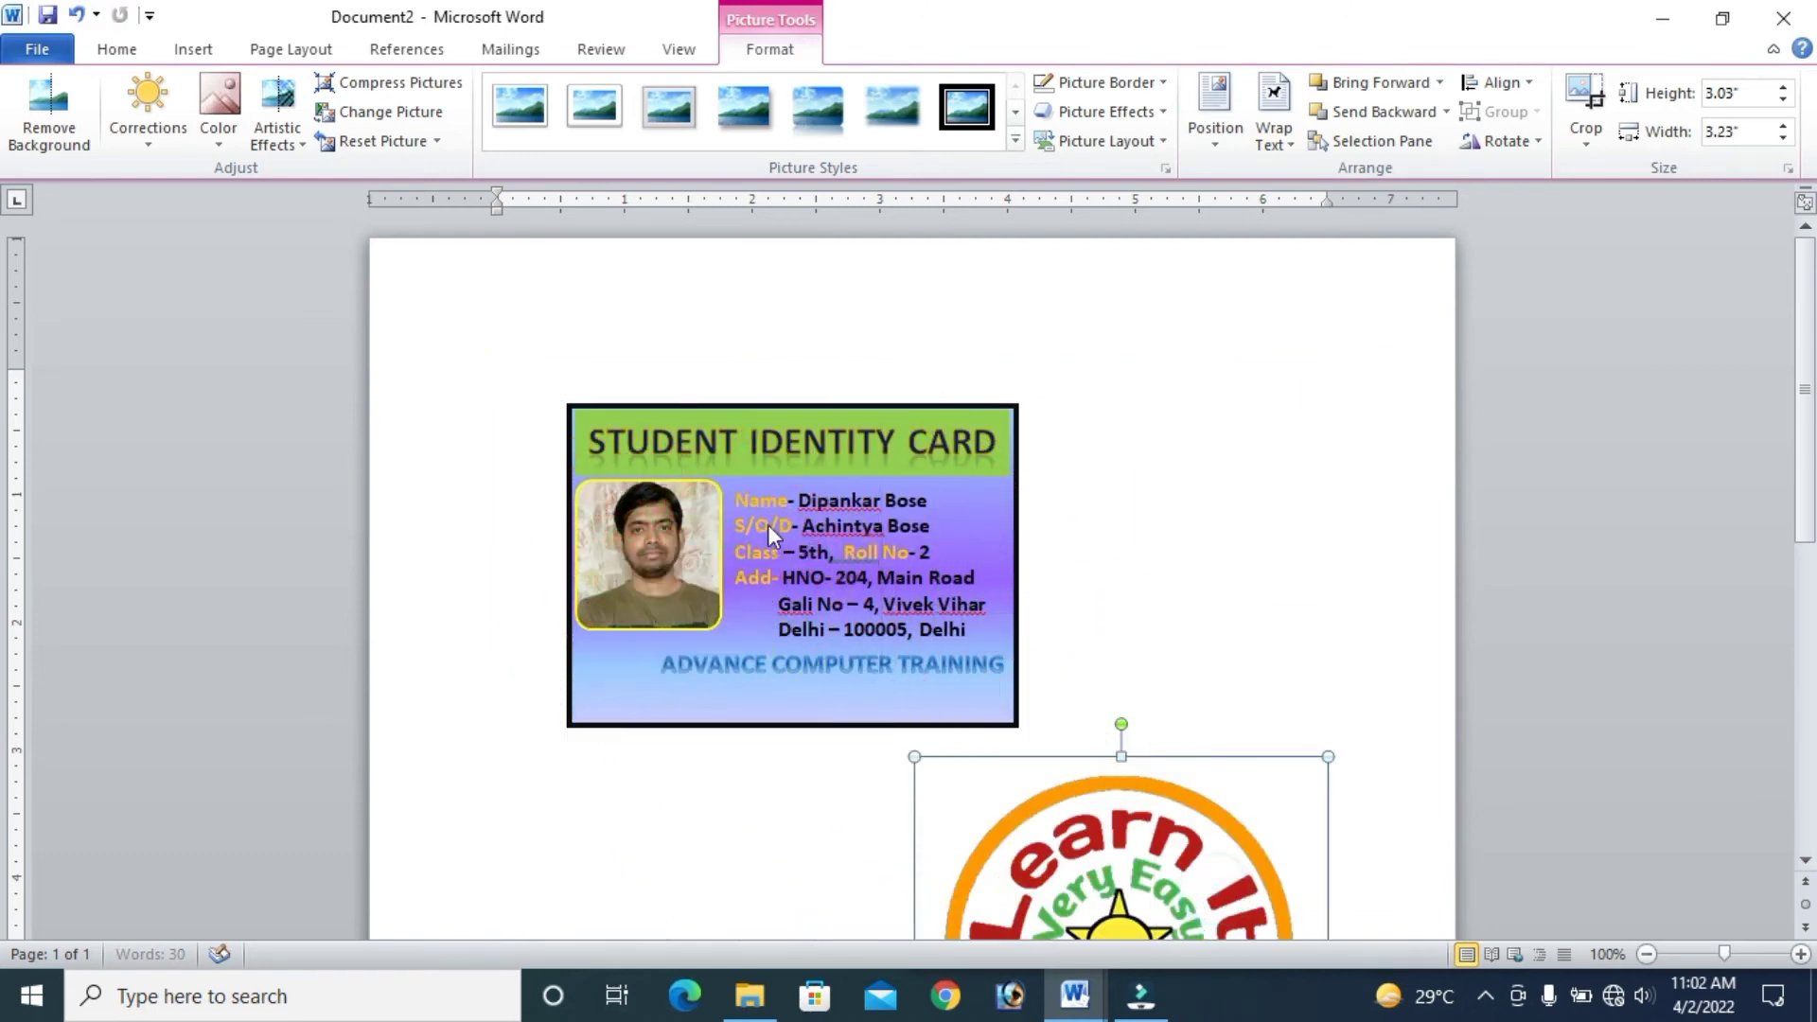
drag(1215, 891, 769, 523)
drag(470, 389, 790, 693)
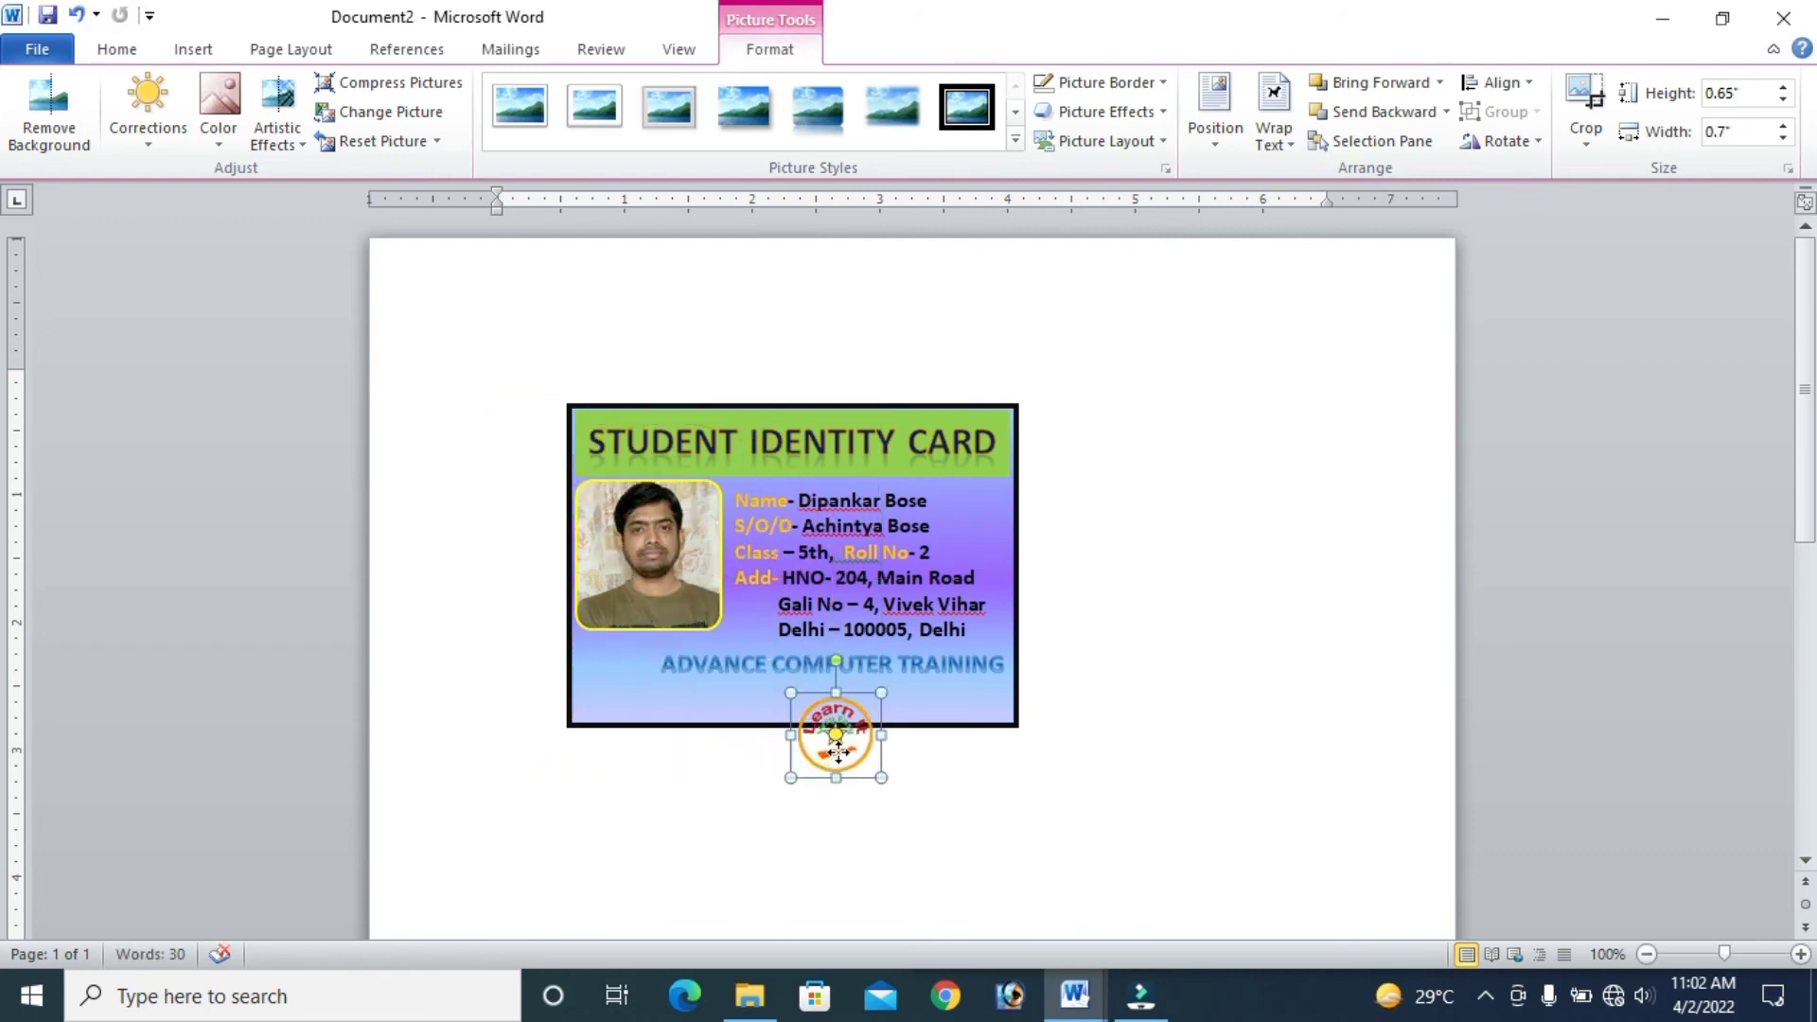
drag(832, 762, 621, 699)
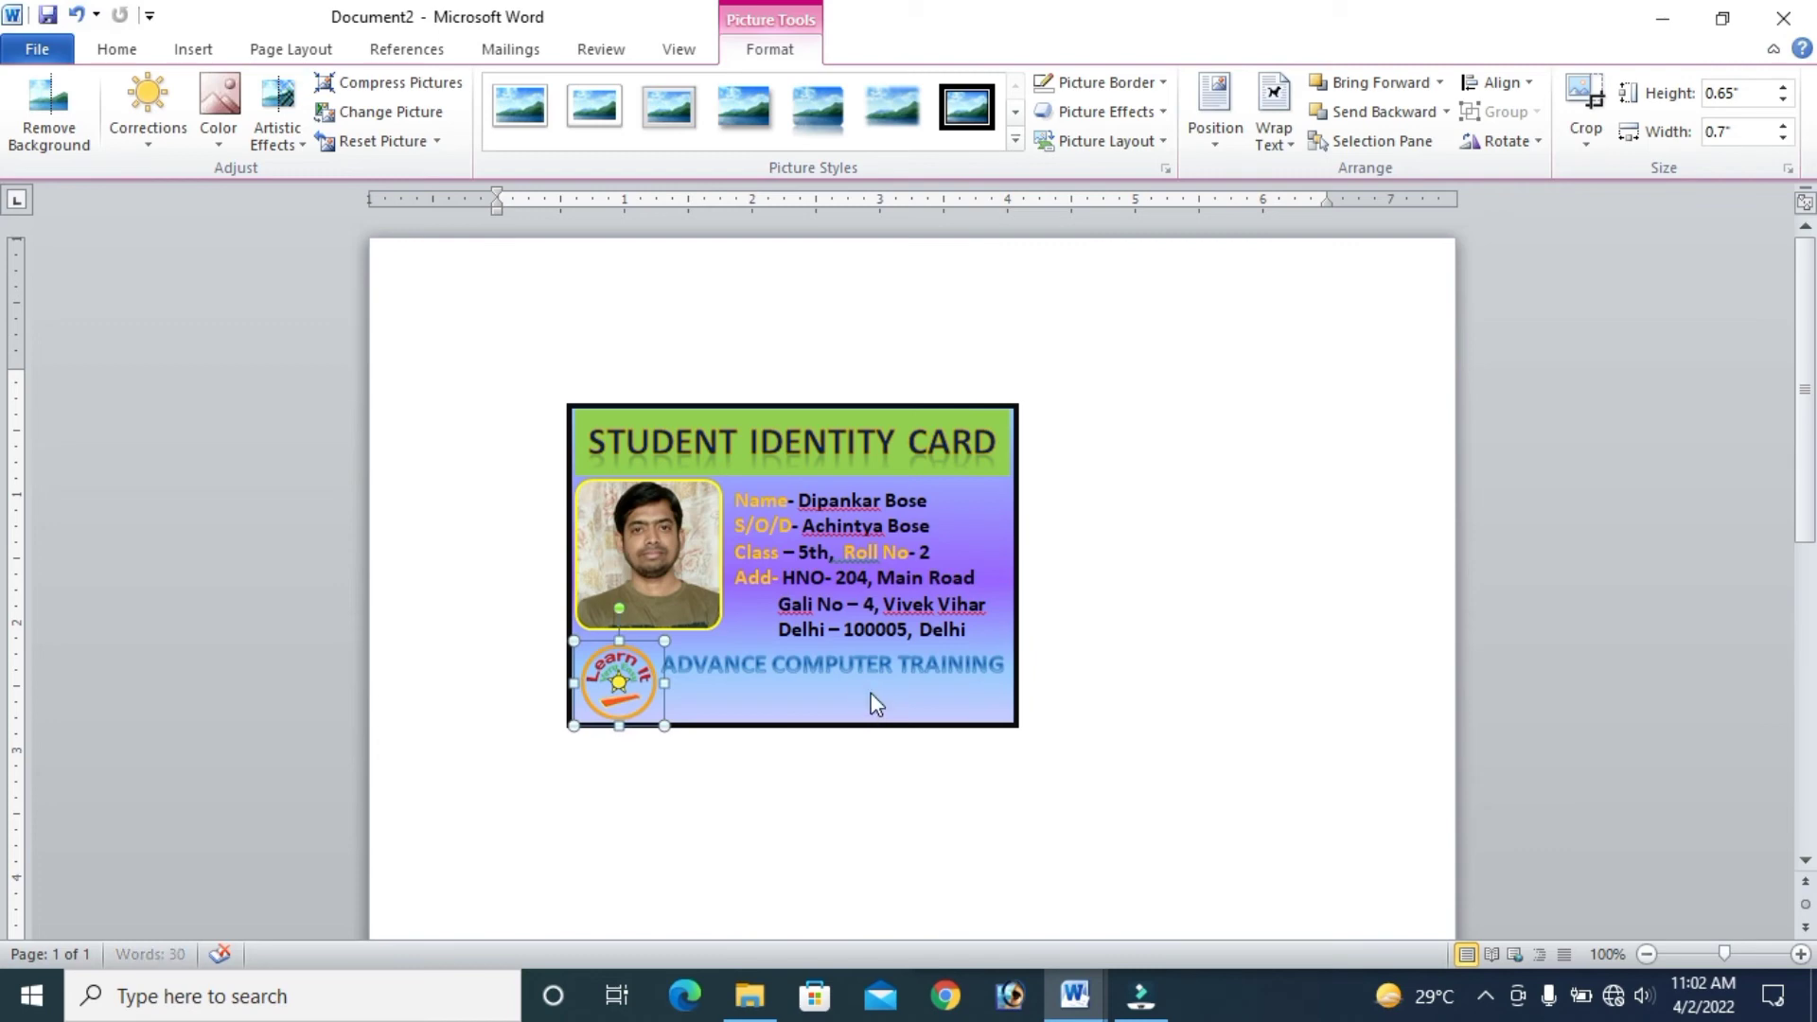
key(Up)
key(Up)
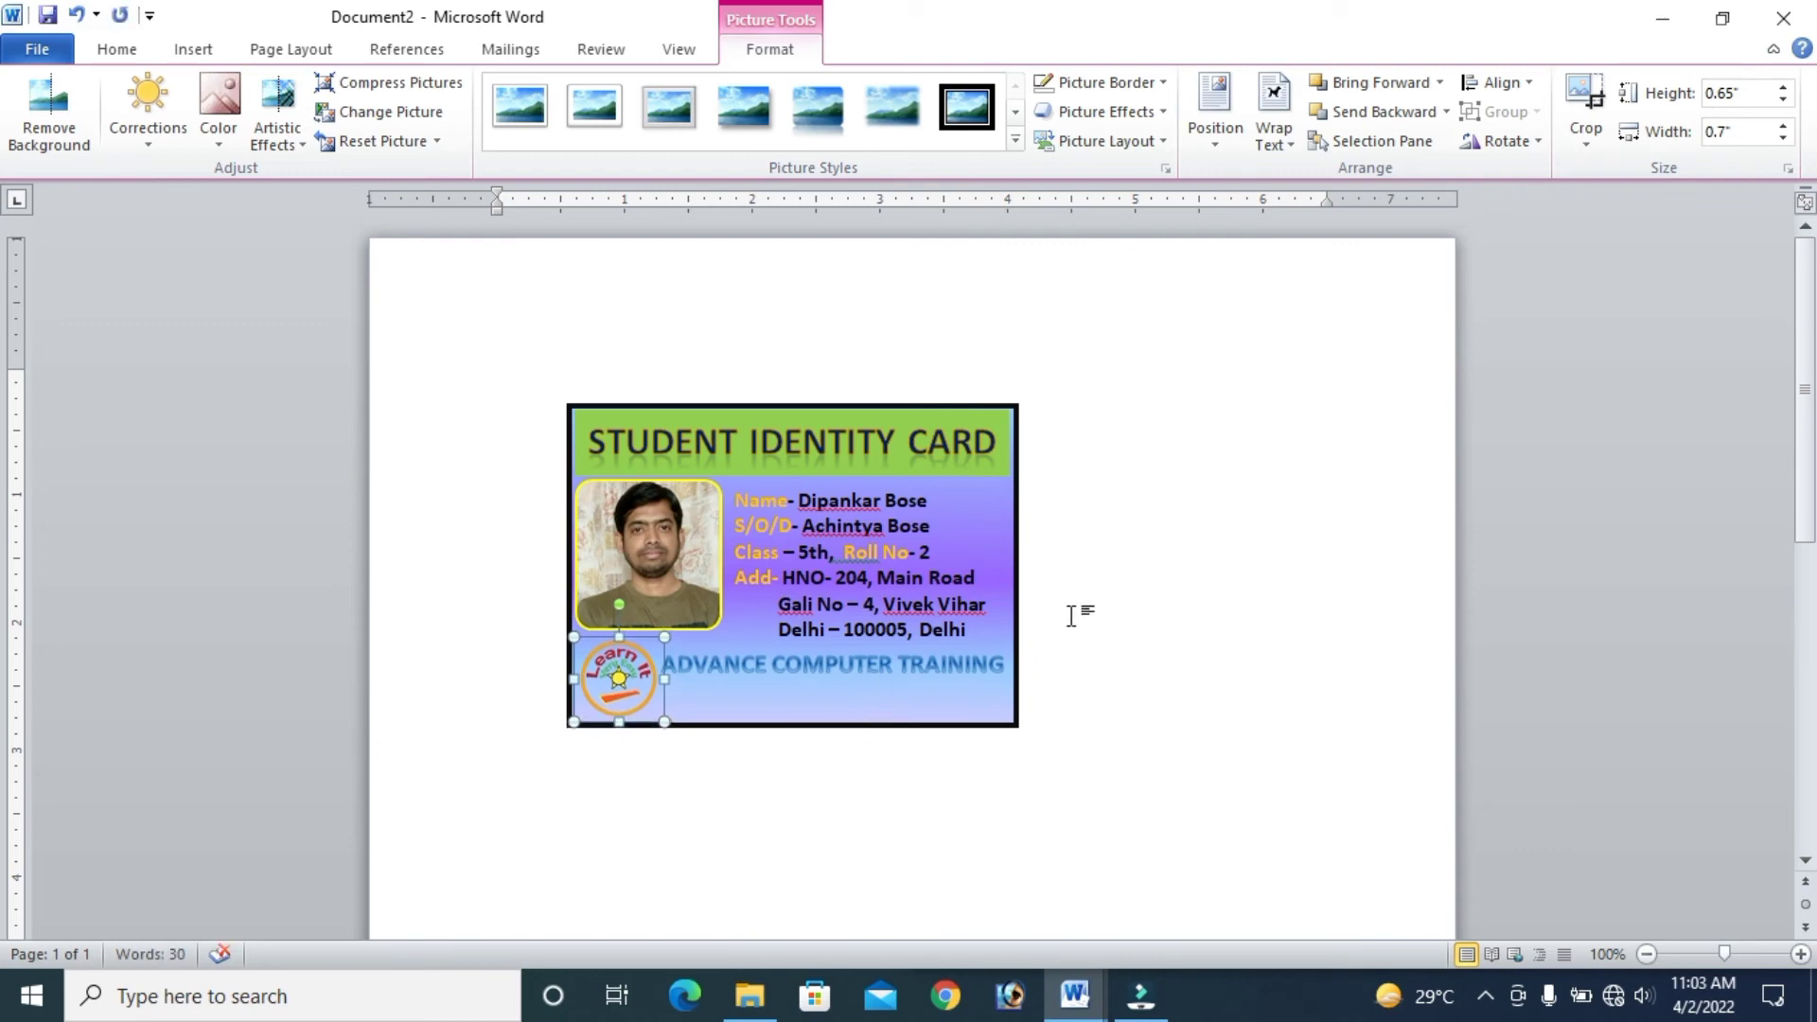
click(1722, 18)
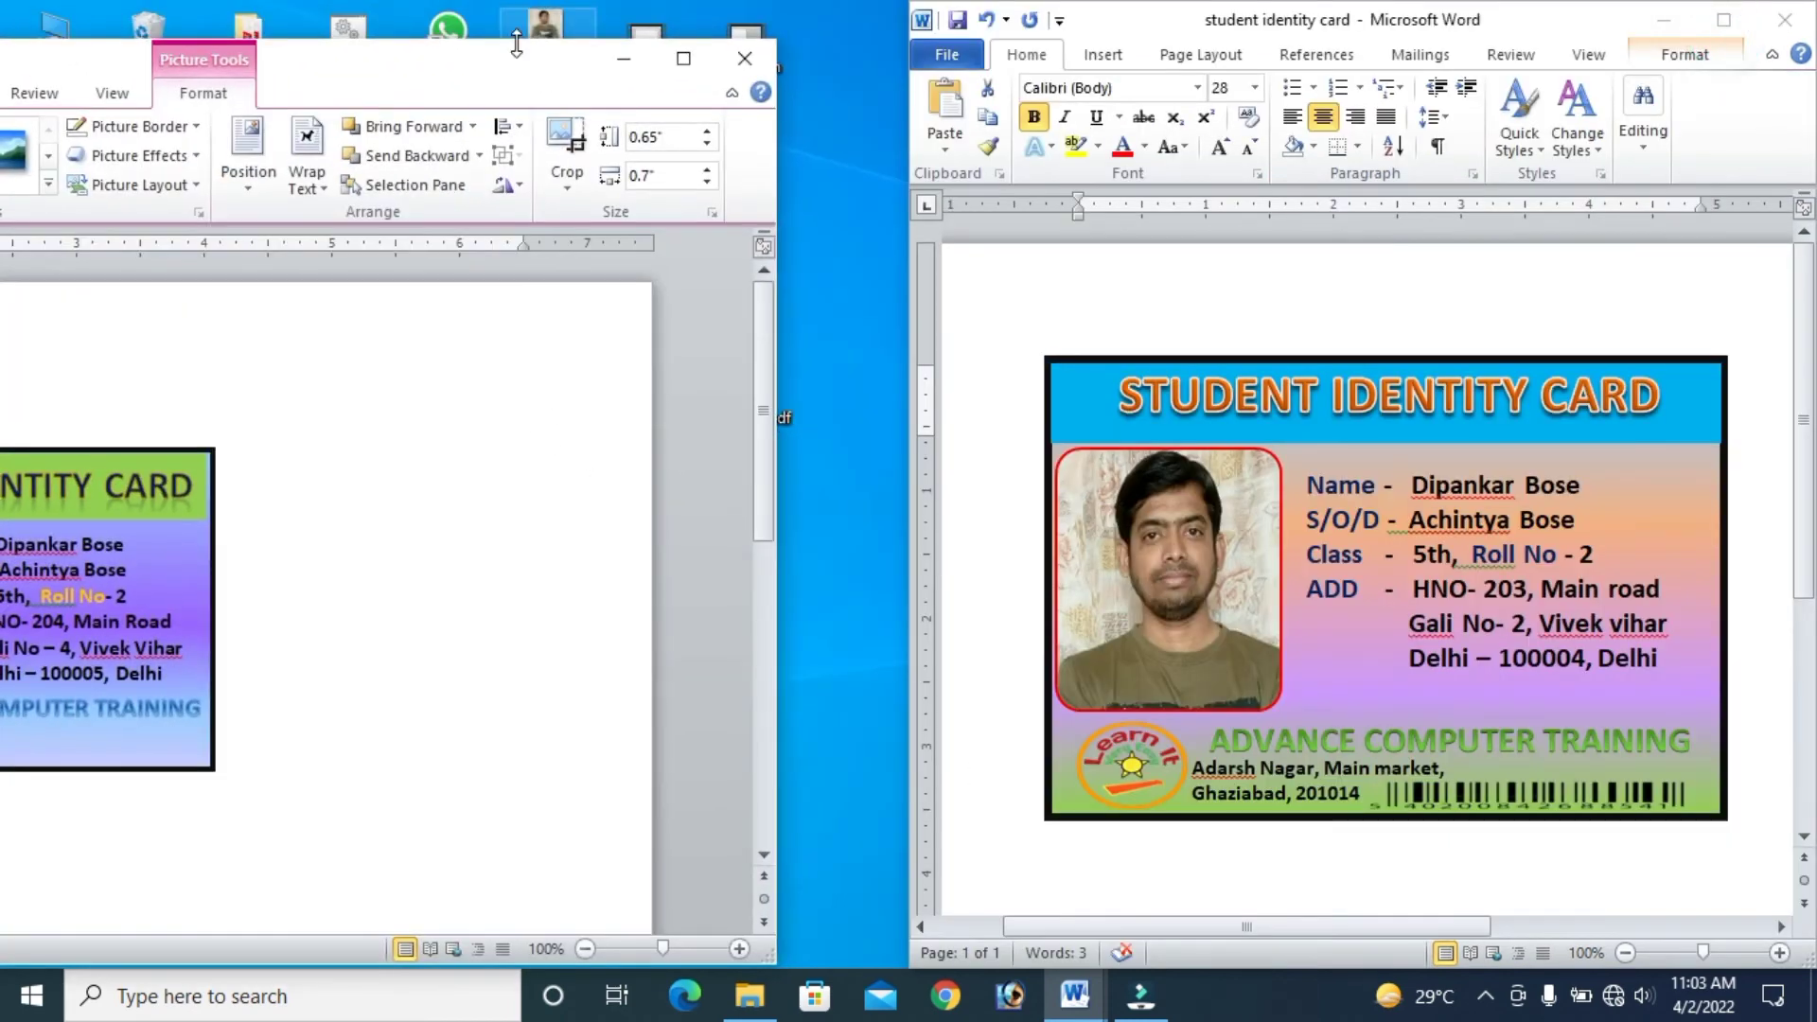
Step: Select the card picture, ADVANCE COMPUTER TRAINING text box and Learn It logo, and group them
mouse_move(648, 63)
mouse_down()
mouse_move(694, 64)
mouse_move(705, 23)
mouse_up()
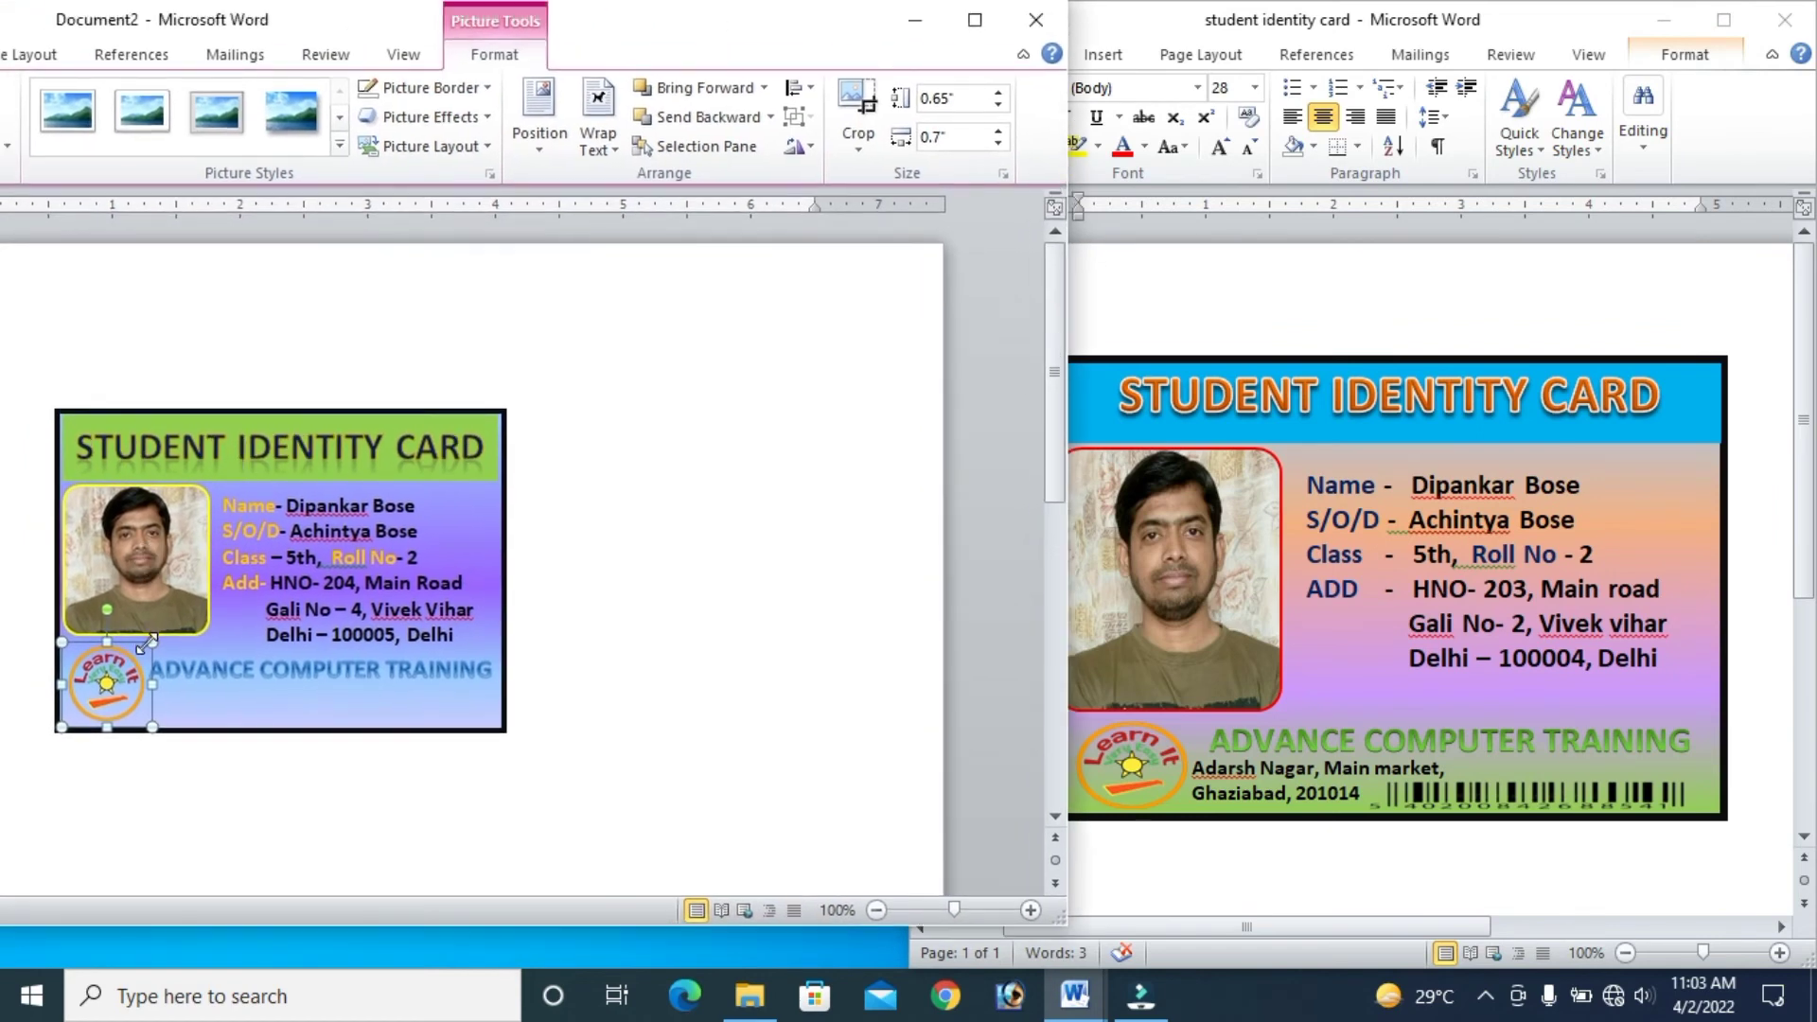
click(236, 697)
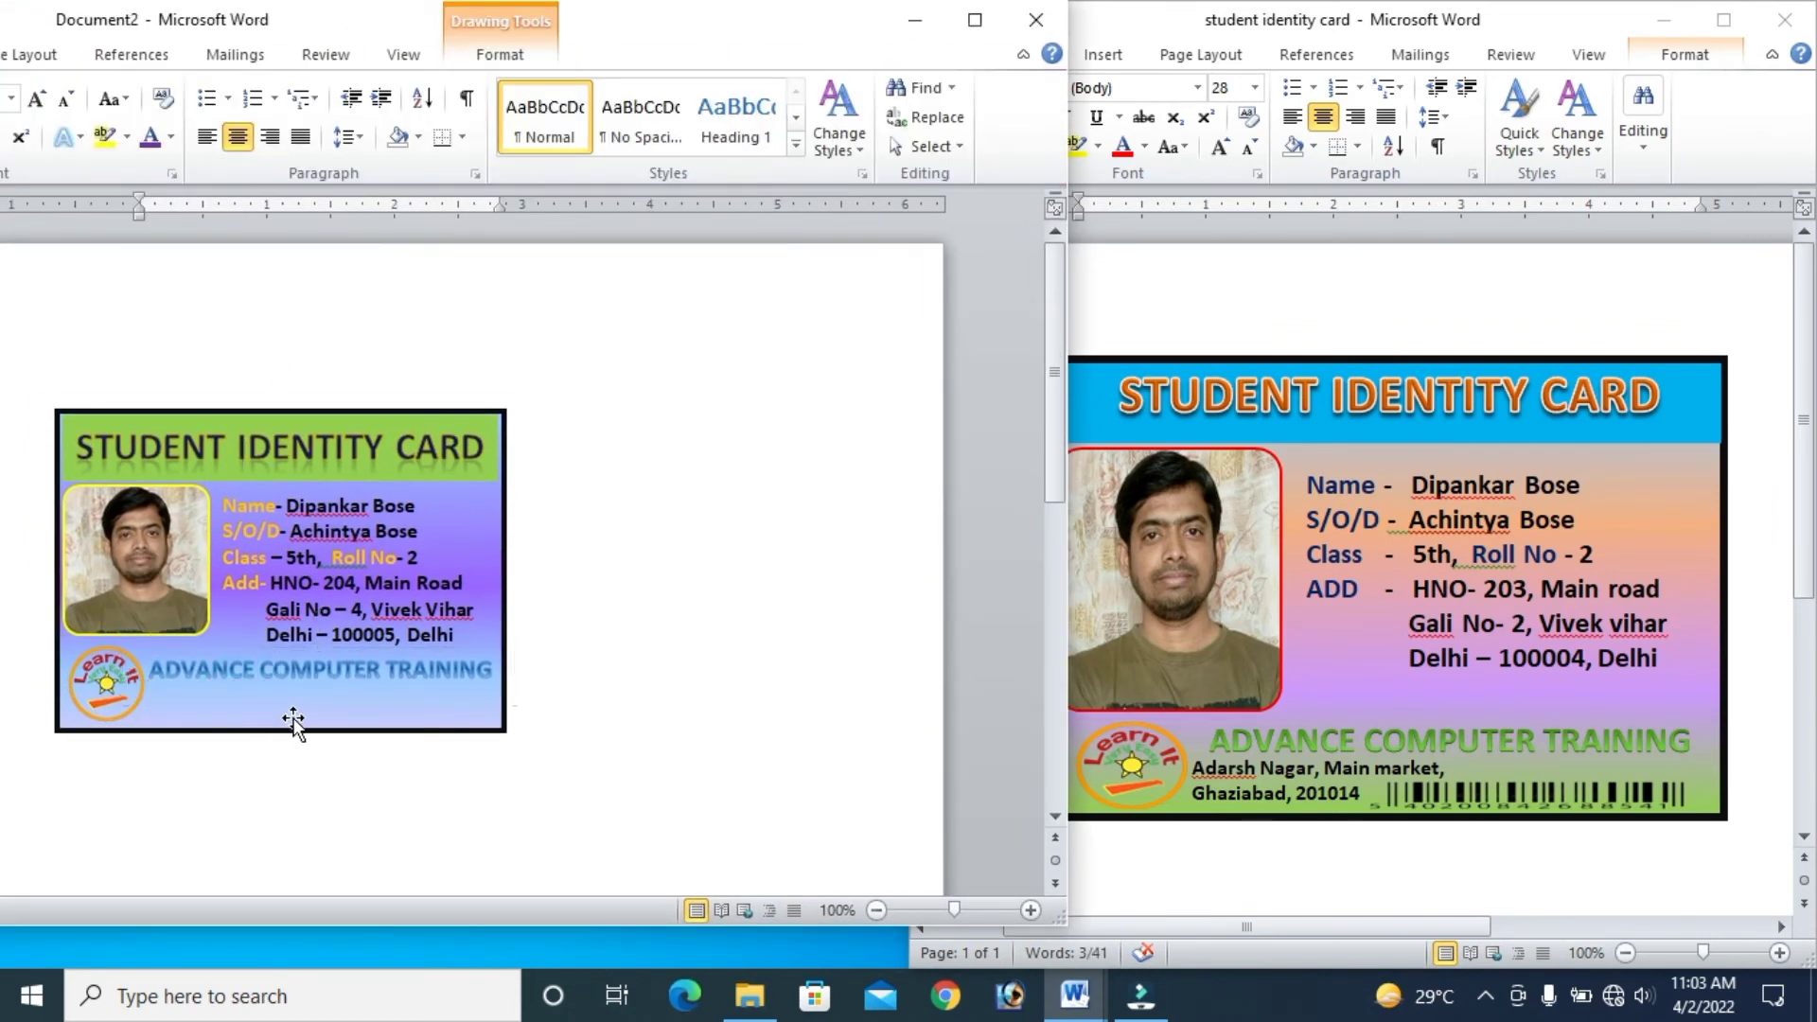
click(292, 722)
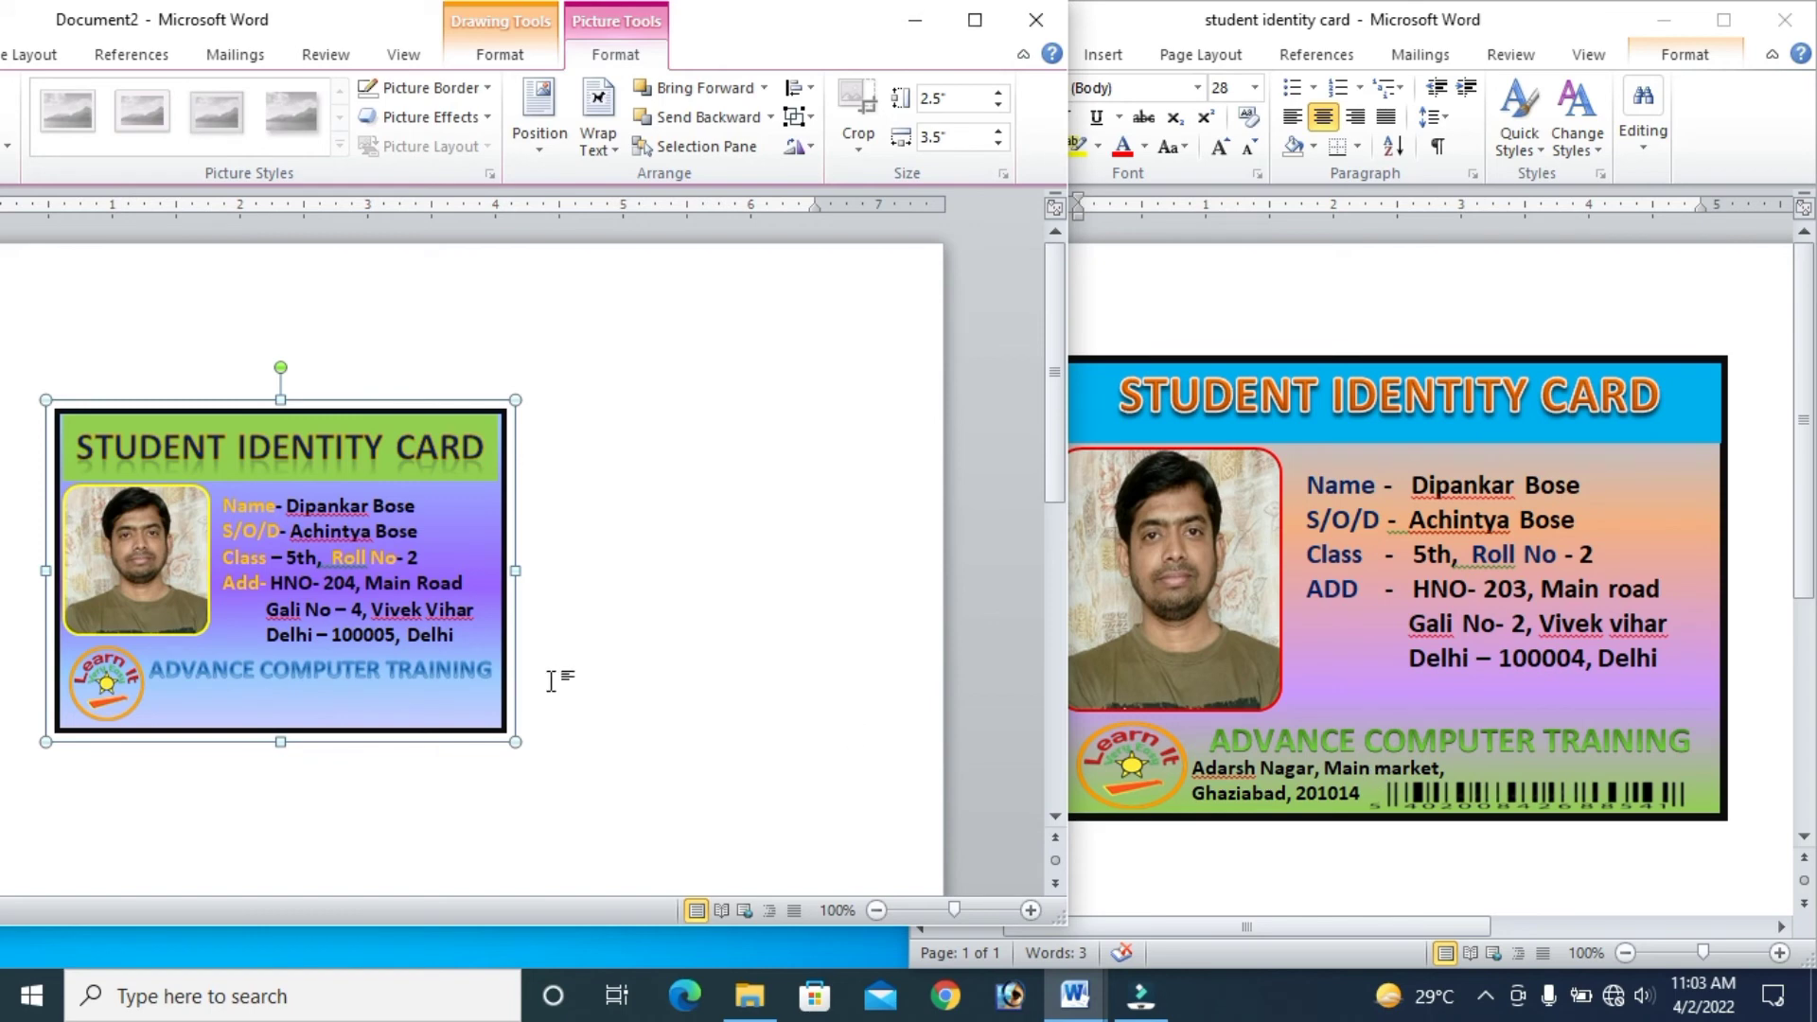
click(340, 670)
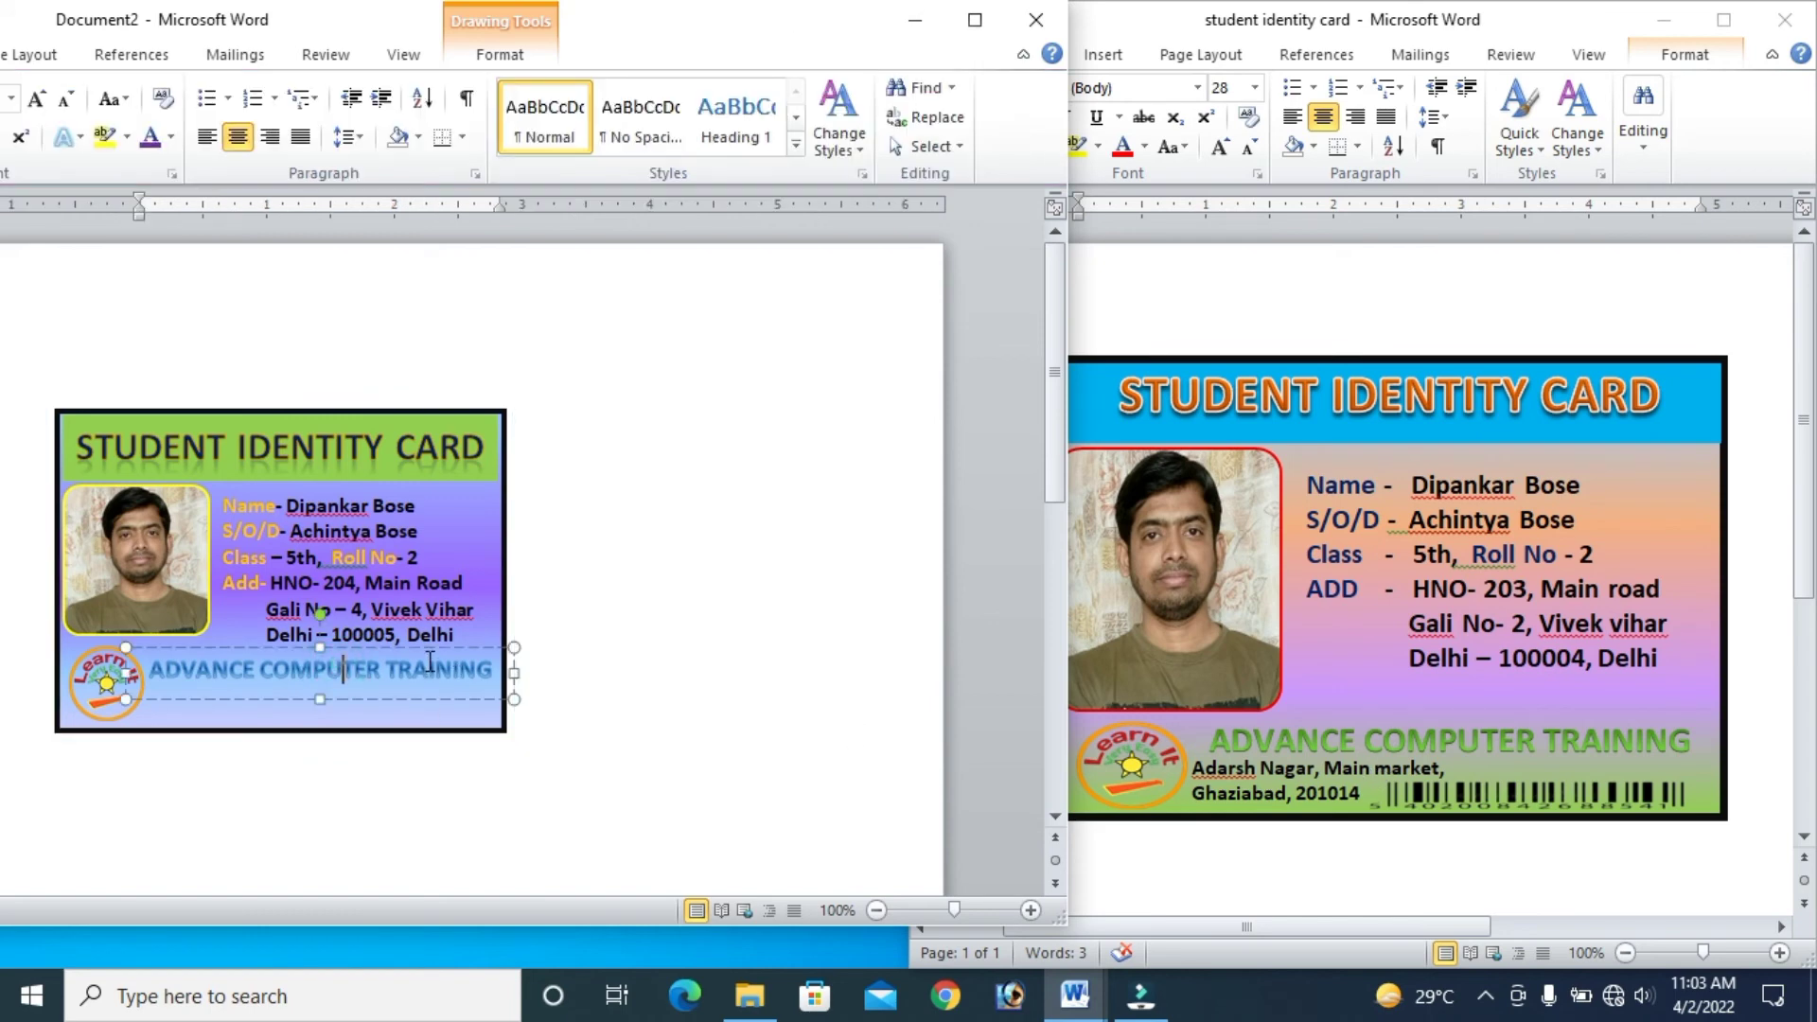
ctrl+click(488, 539)
ctrl+click(99, 695)
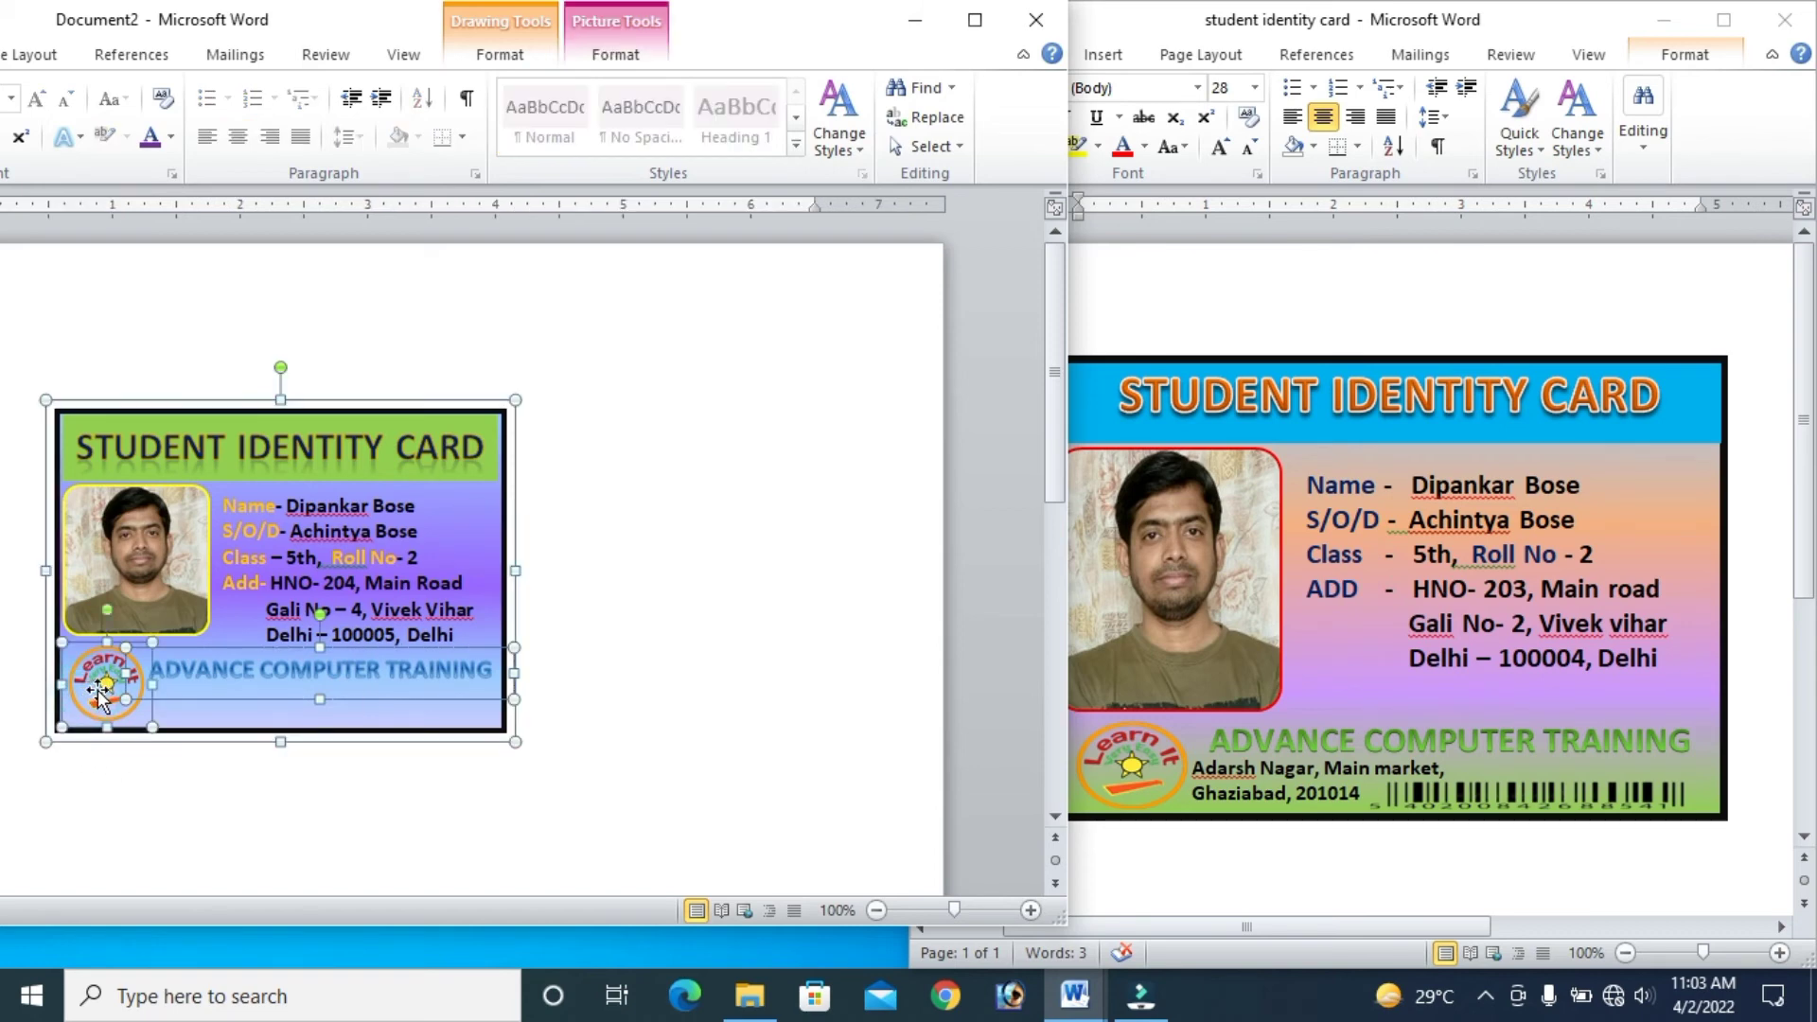
right_click(333, 400)
mouse_move(196, 411)
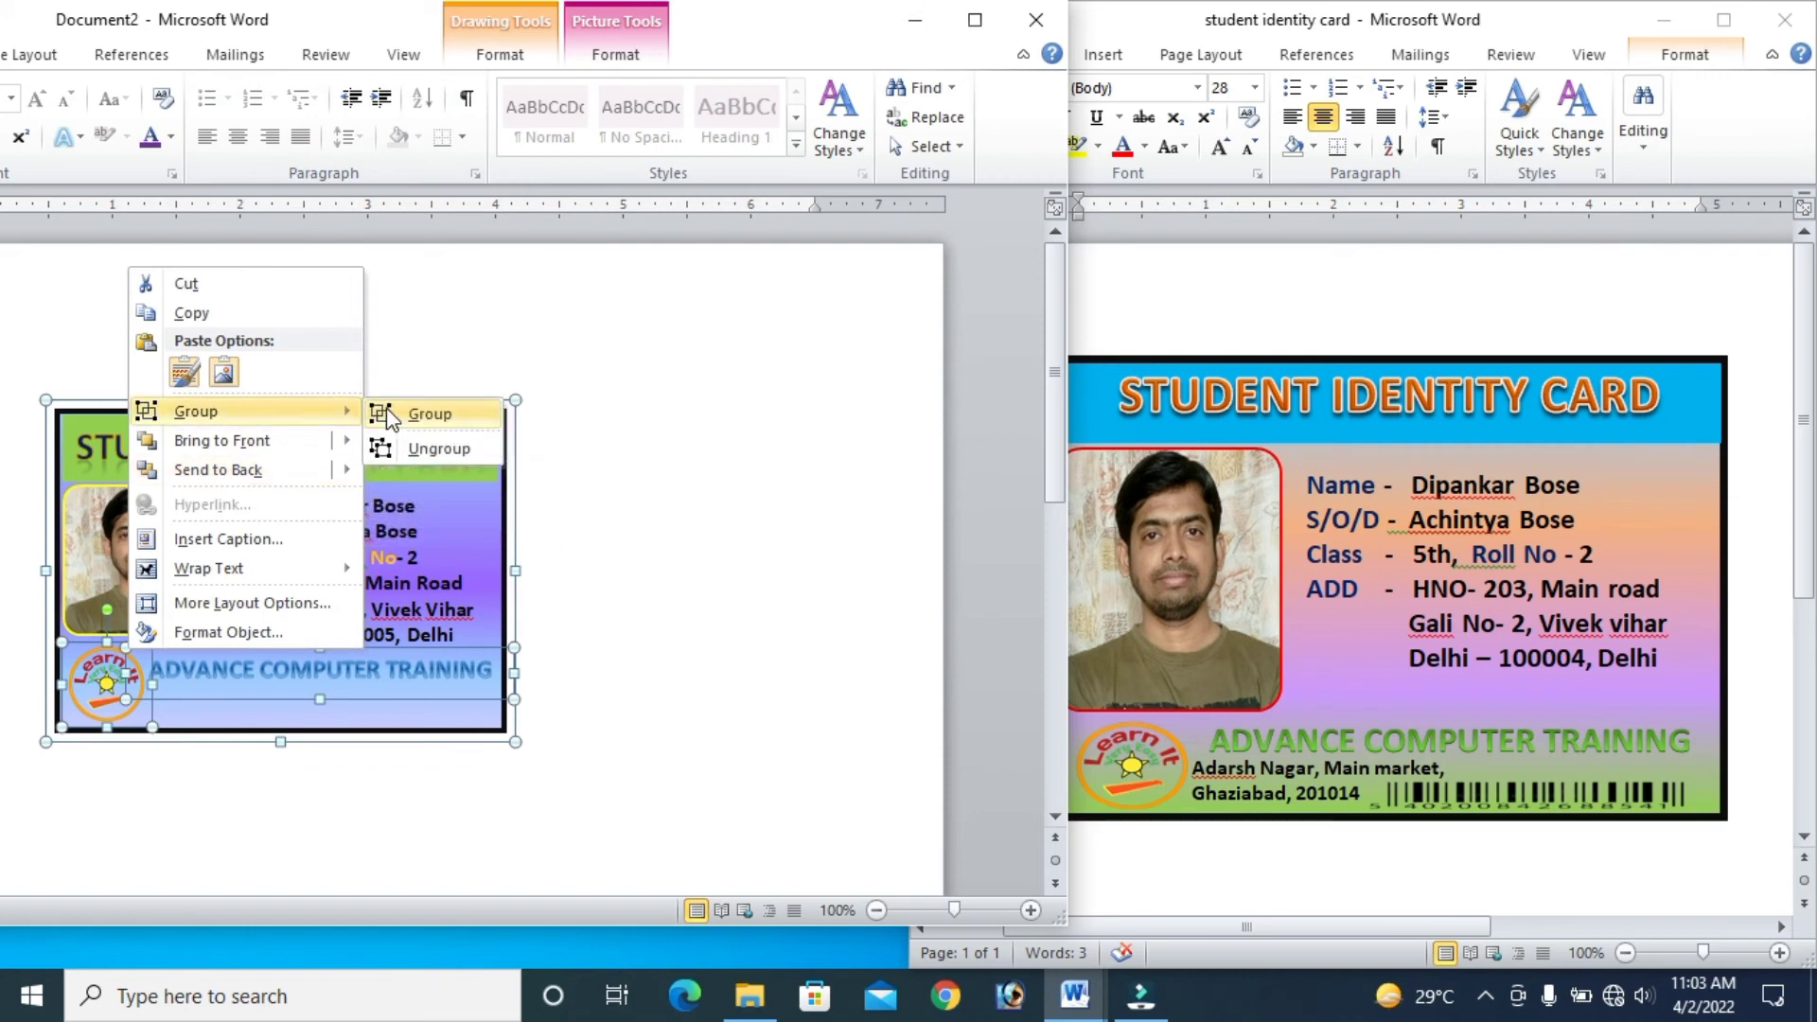
click(430, 414)
Step: Move the grouped card up and then settle it lower-left on the page
click(799, 656)
click(451, 410)
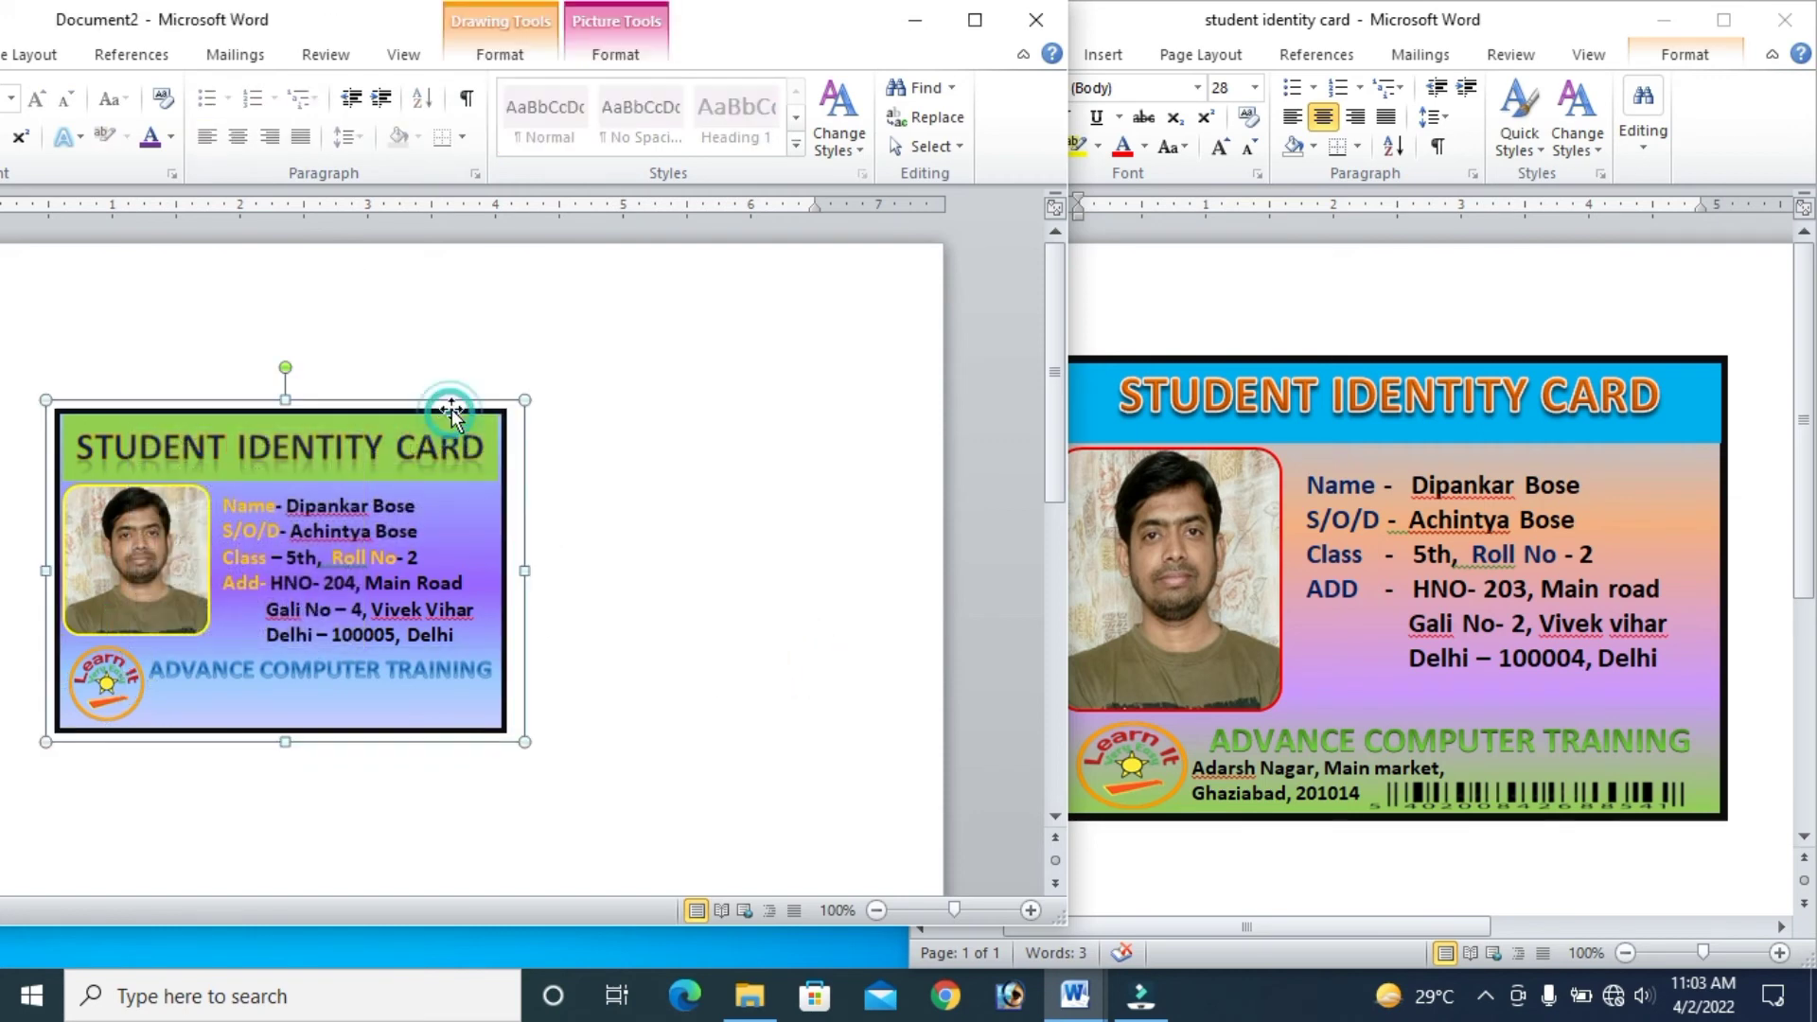
double_click(456, 400)
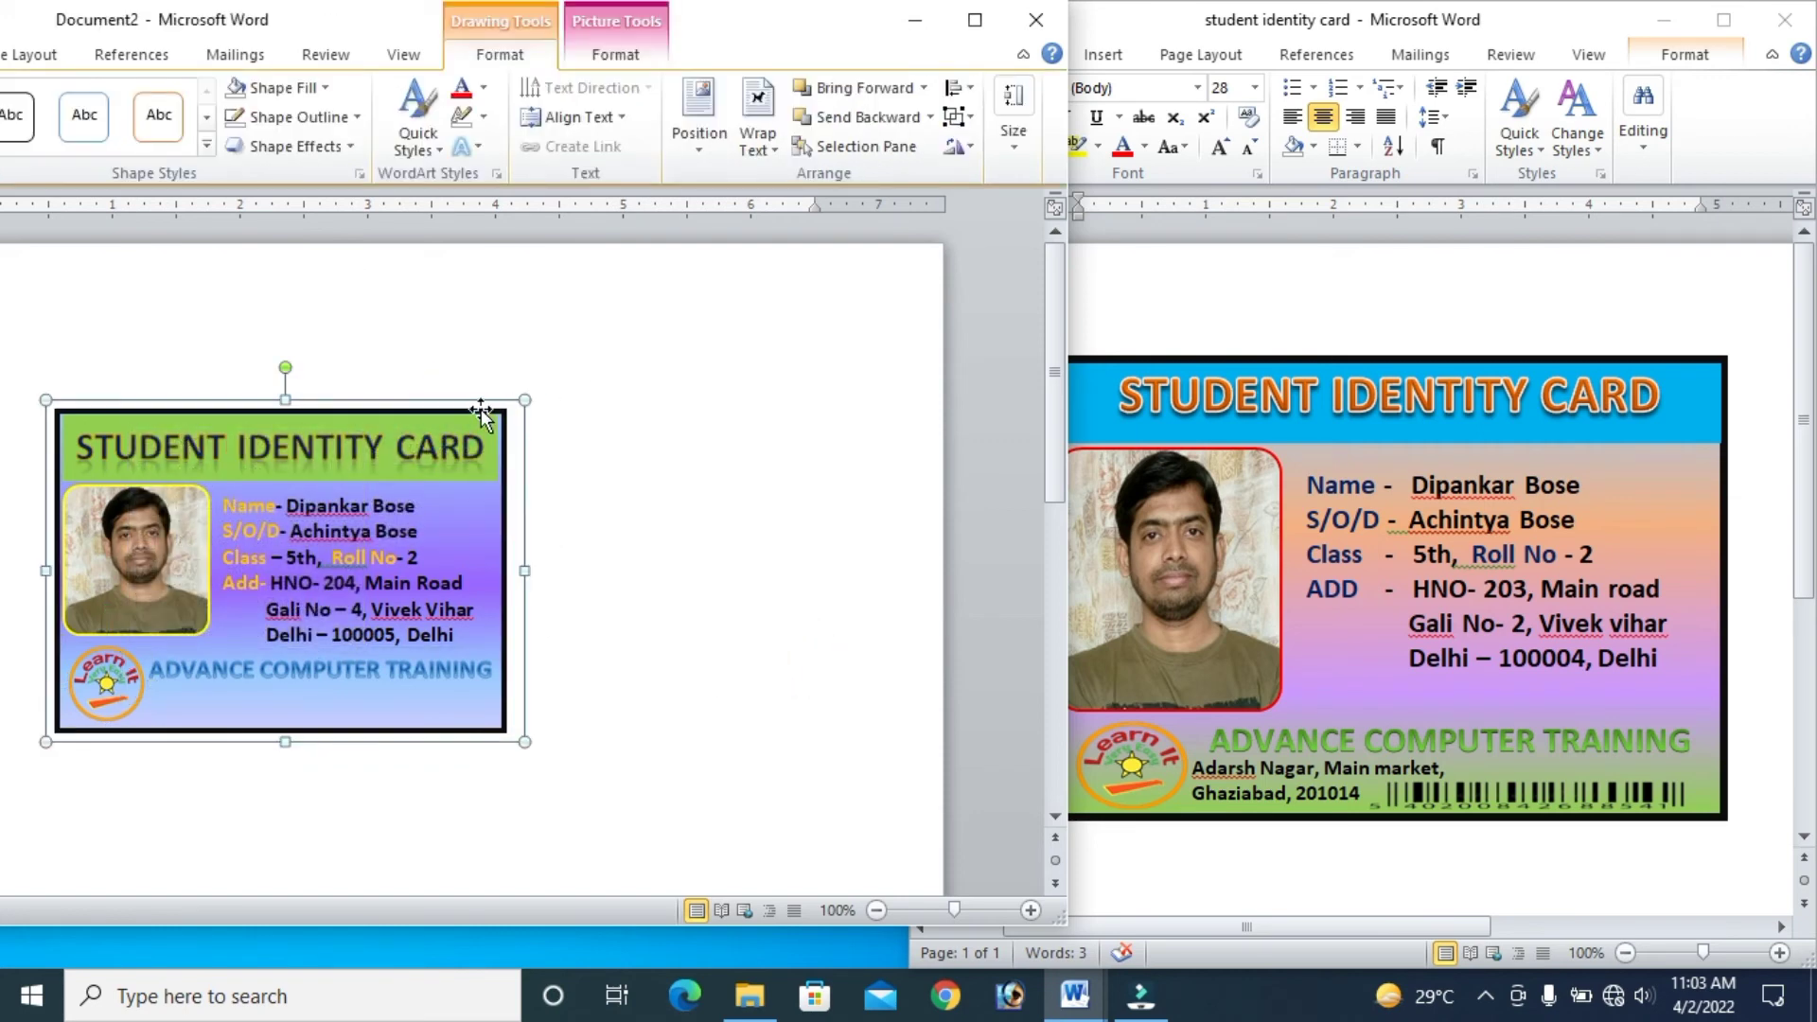
click(441, 411)
drag(441, 399, 511, 339)
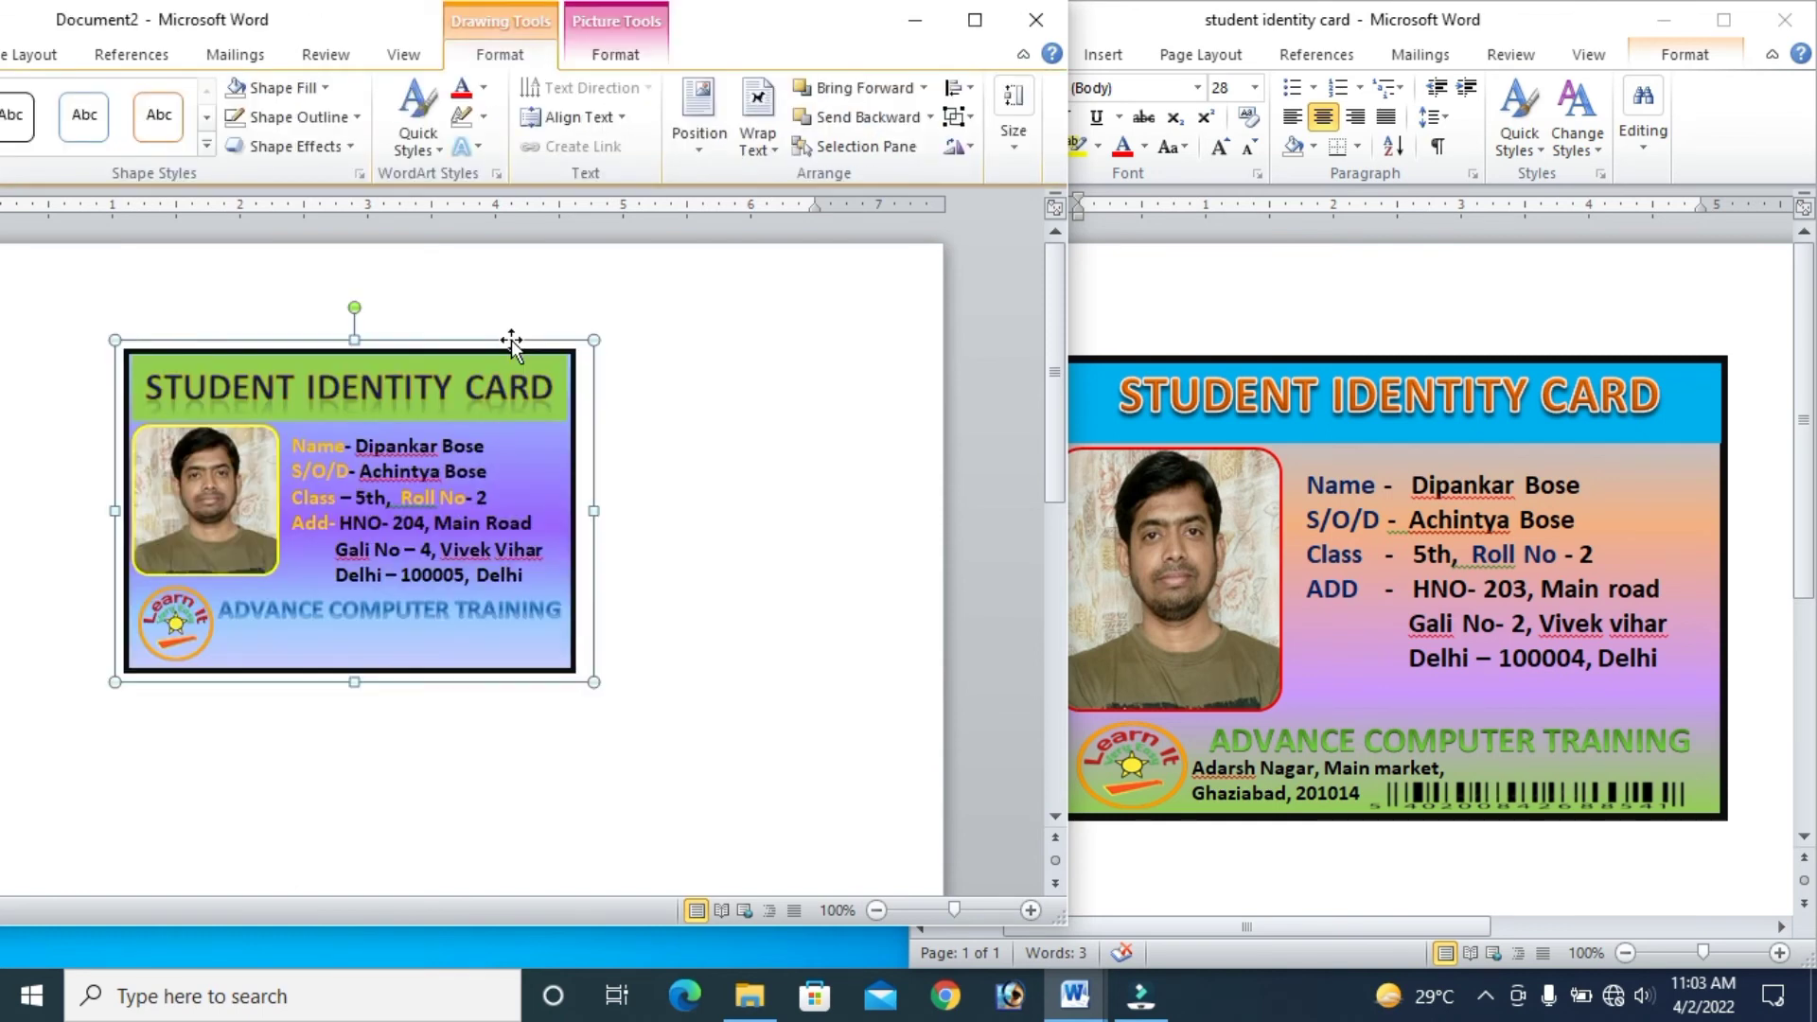
drag(511, 339, 478, 401)
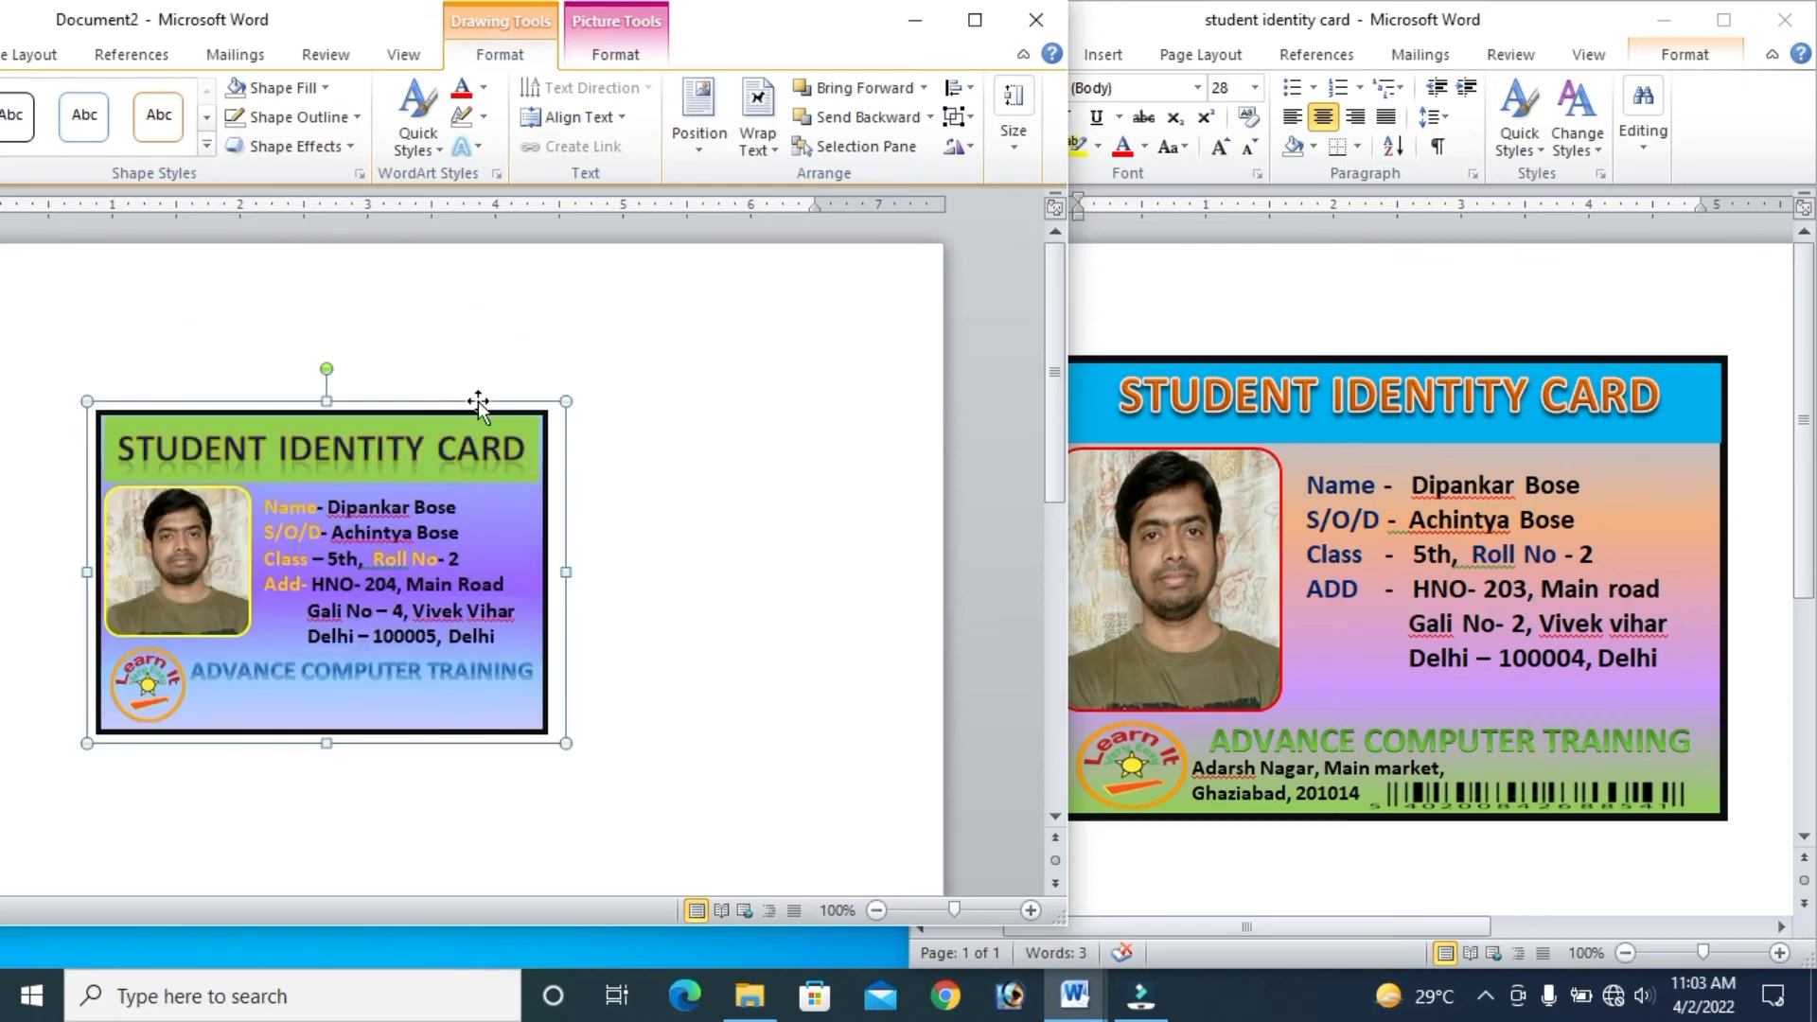
Step: Snap Document2 left beside the reference card at full height and open the Text Box designs
click(679, 532)
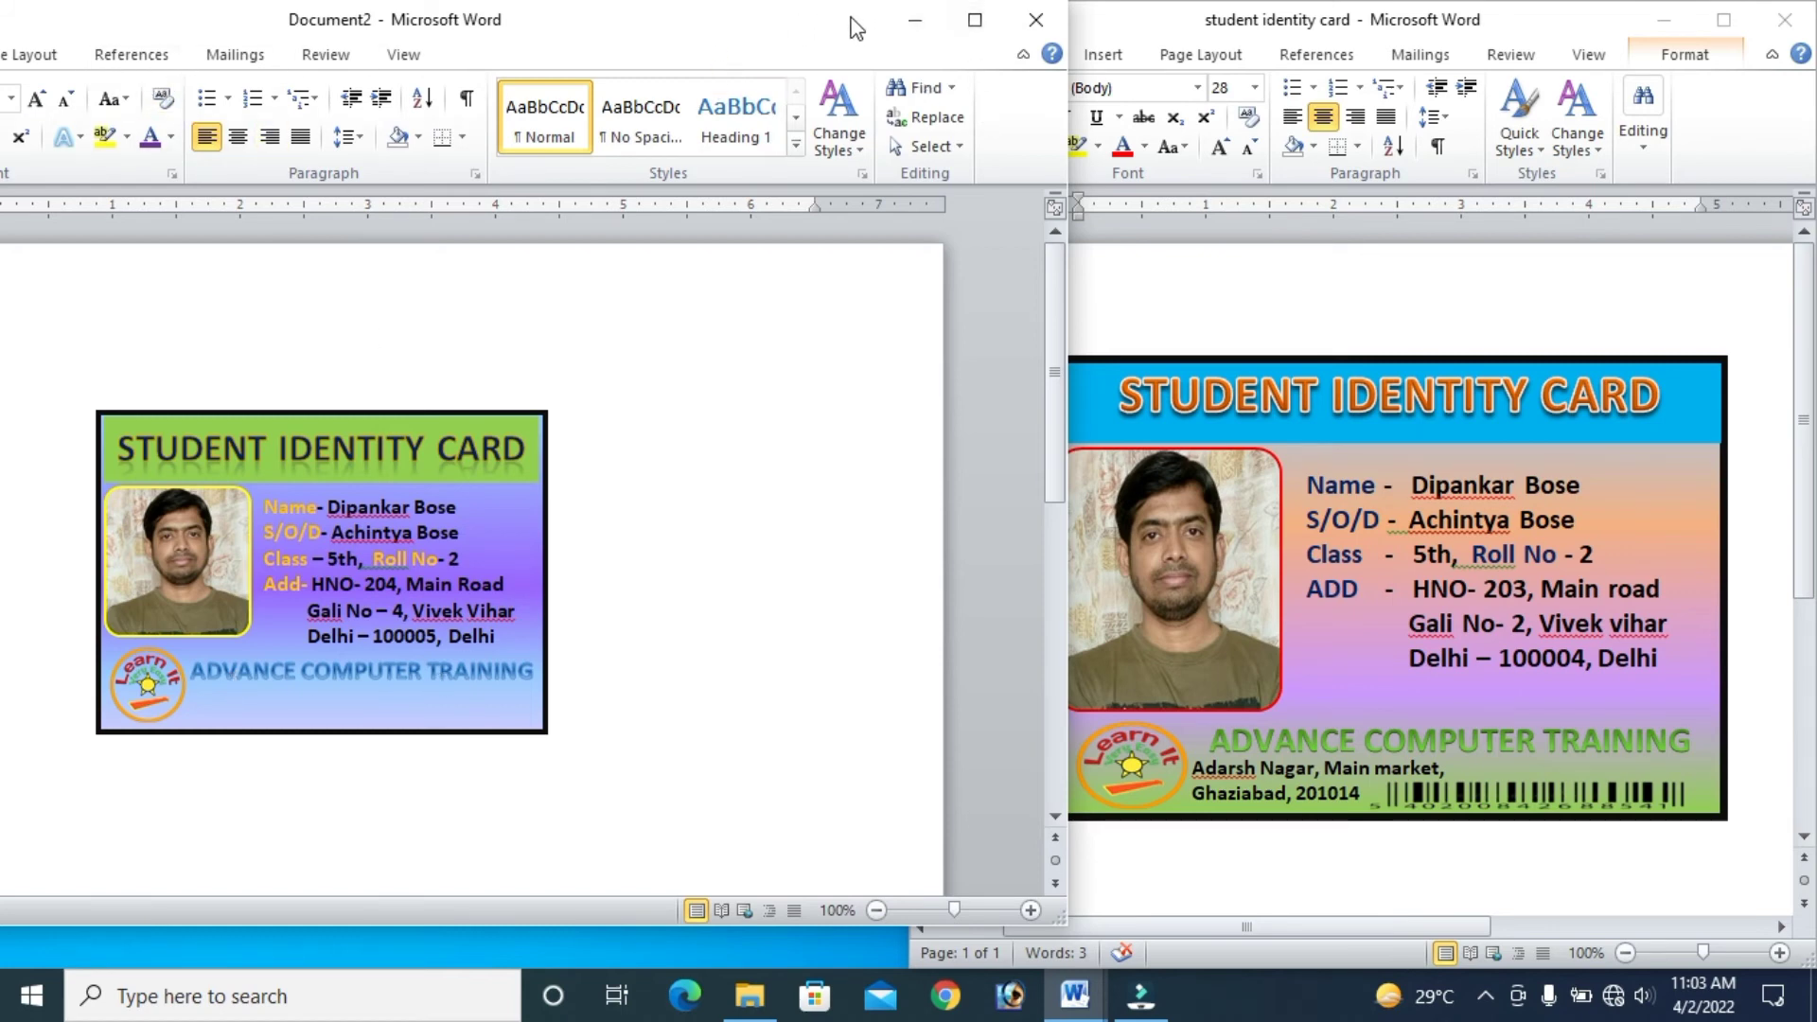
drag(857, 28, 58, 52)
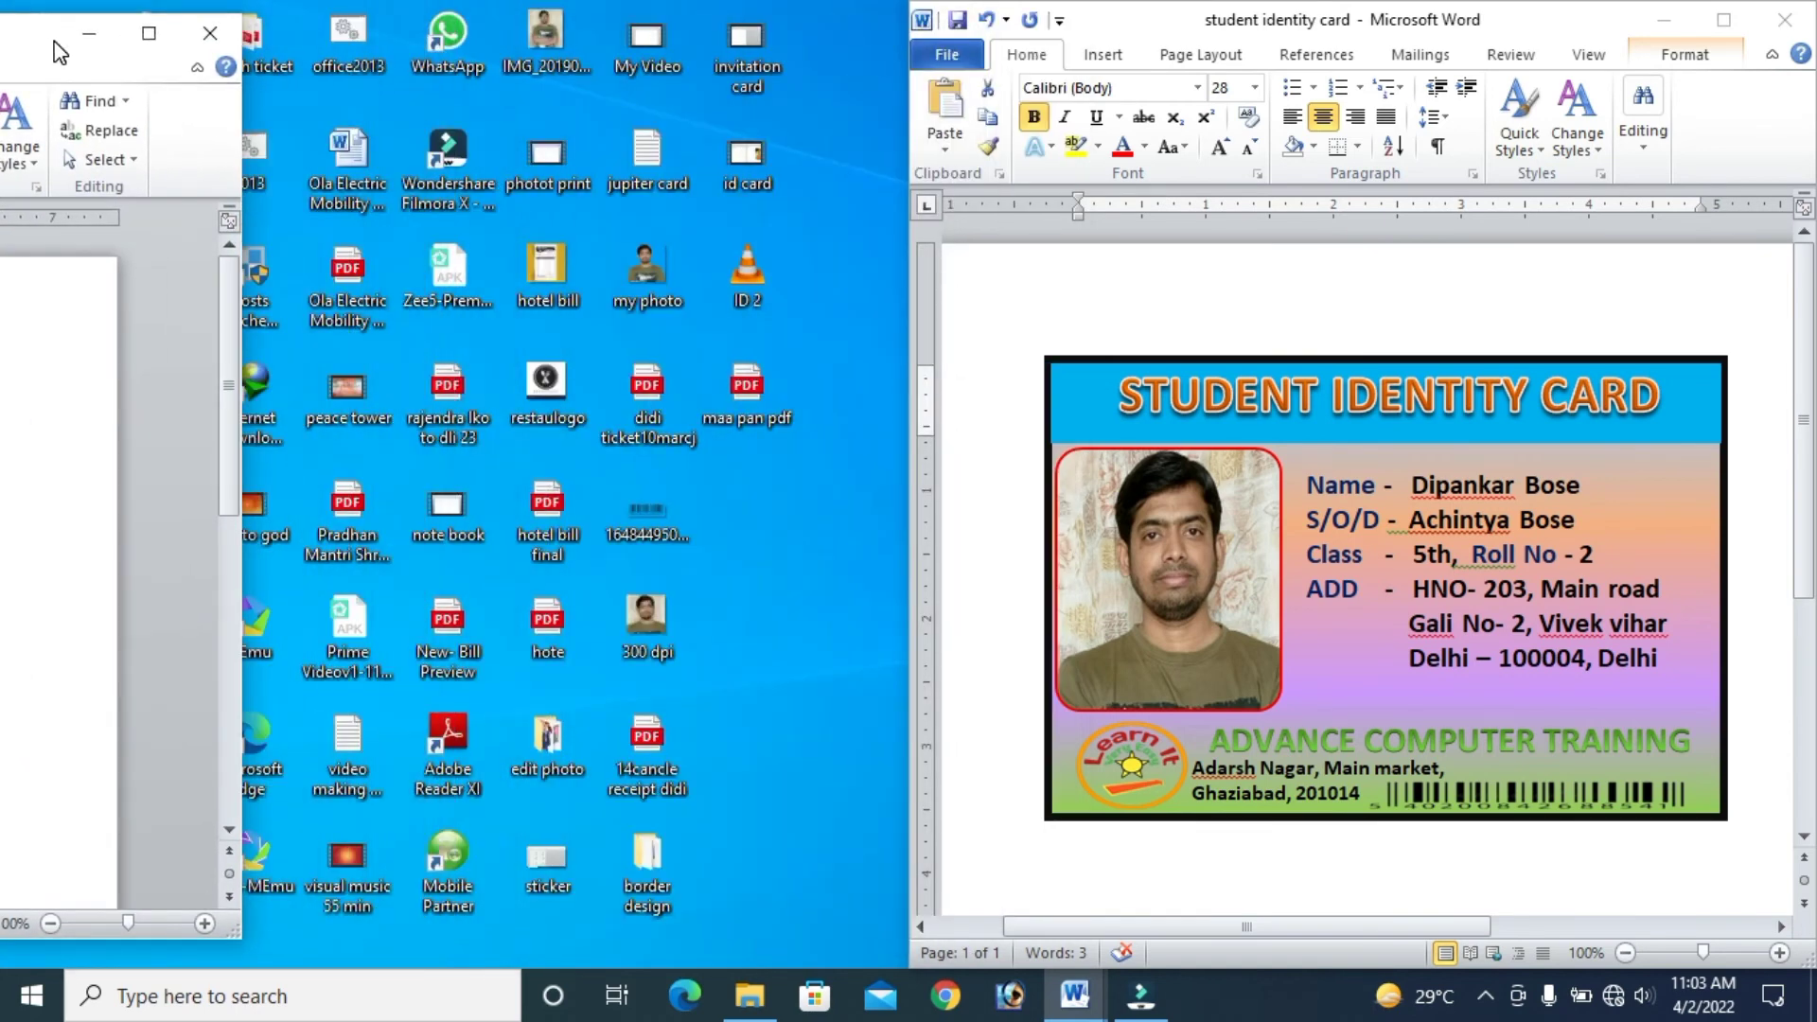
drag(4, 47, 2, 19)
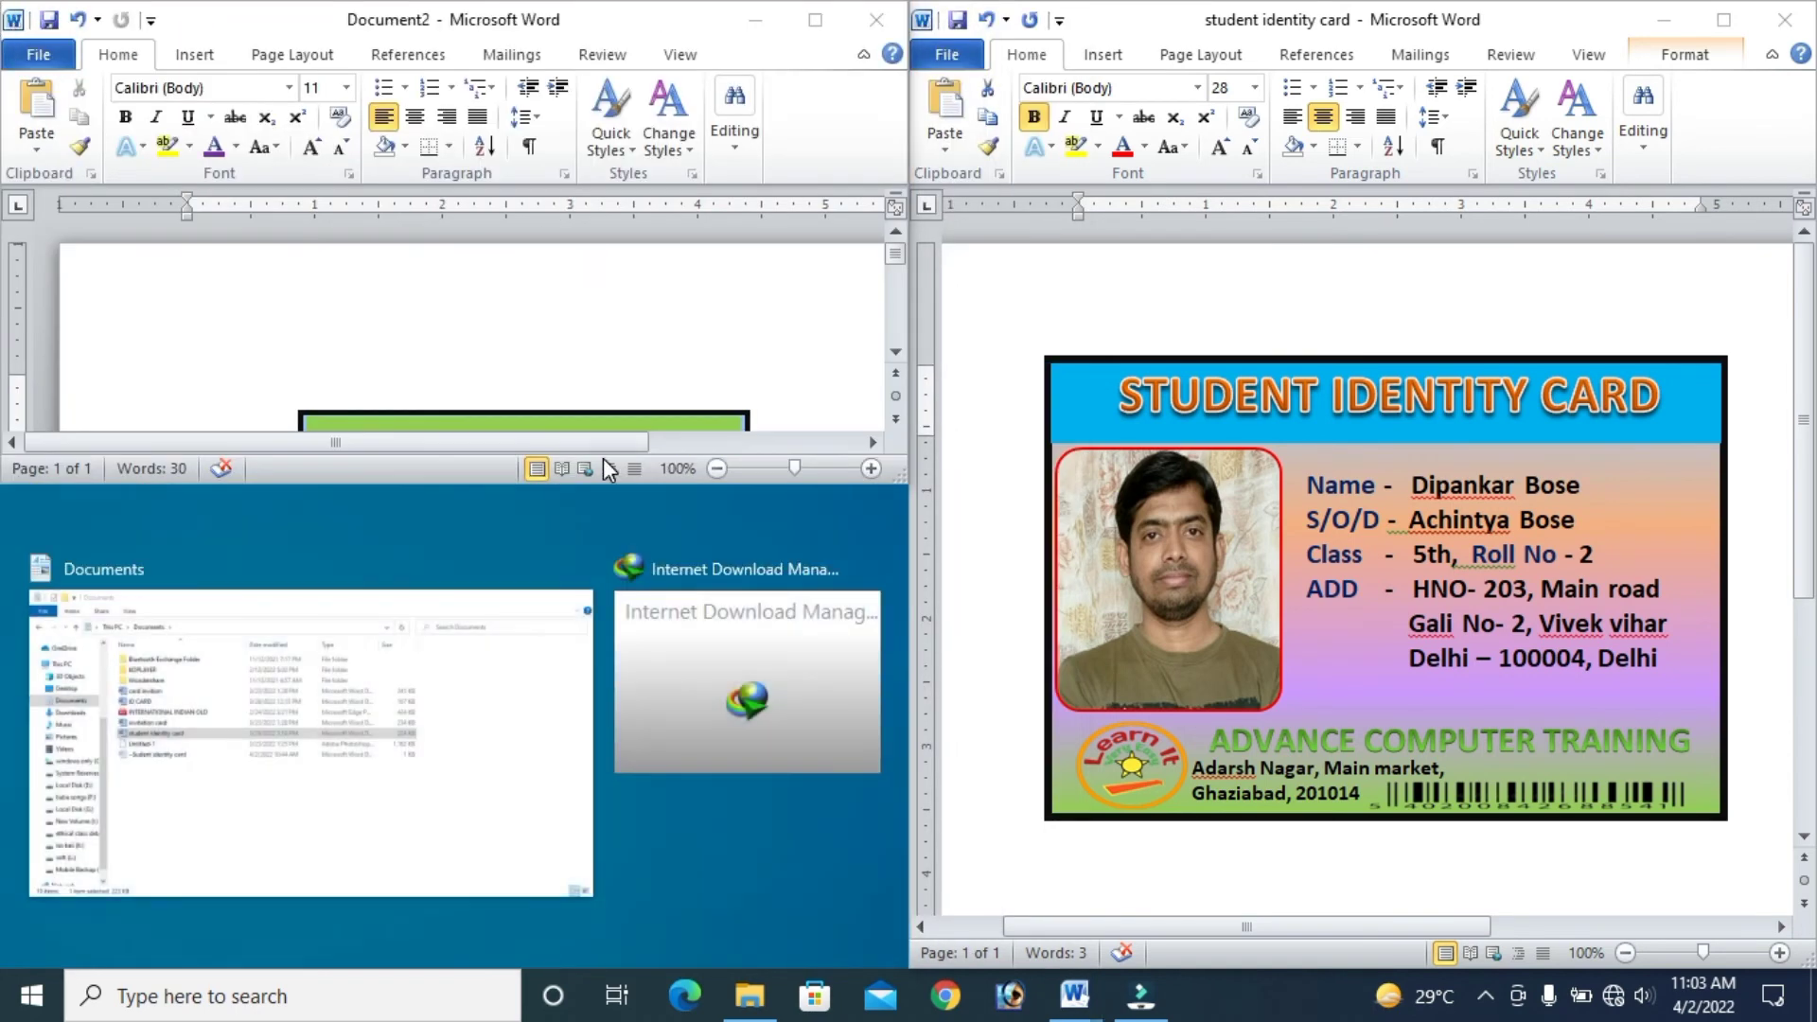
click(609, 371)
mouse_move(631, 483)
mouse_down()
mouse_move(630, 967)
mouse_move(502, 864)
mouse_up()
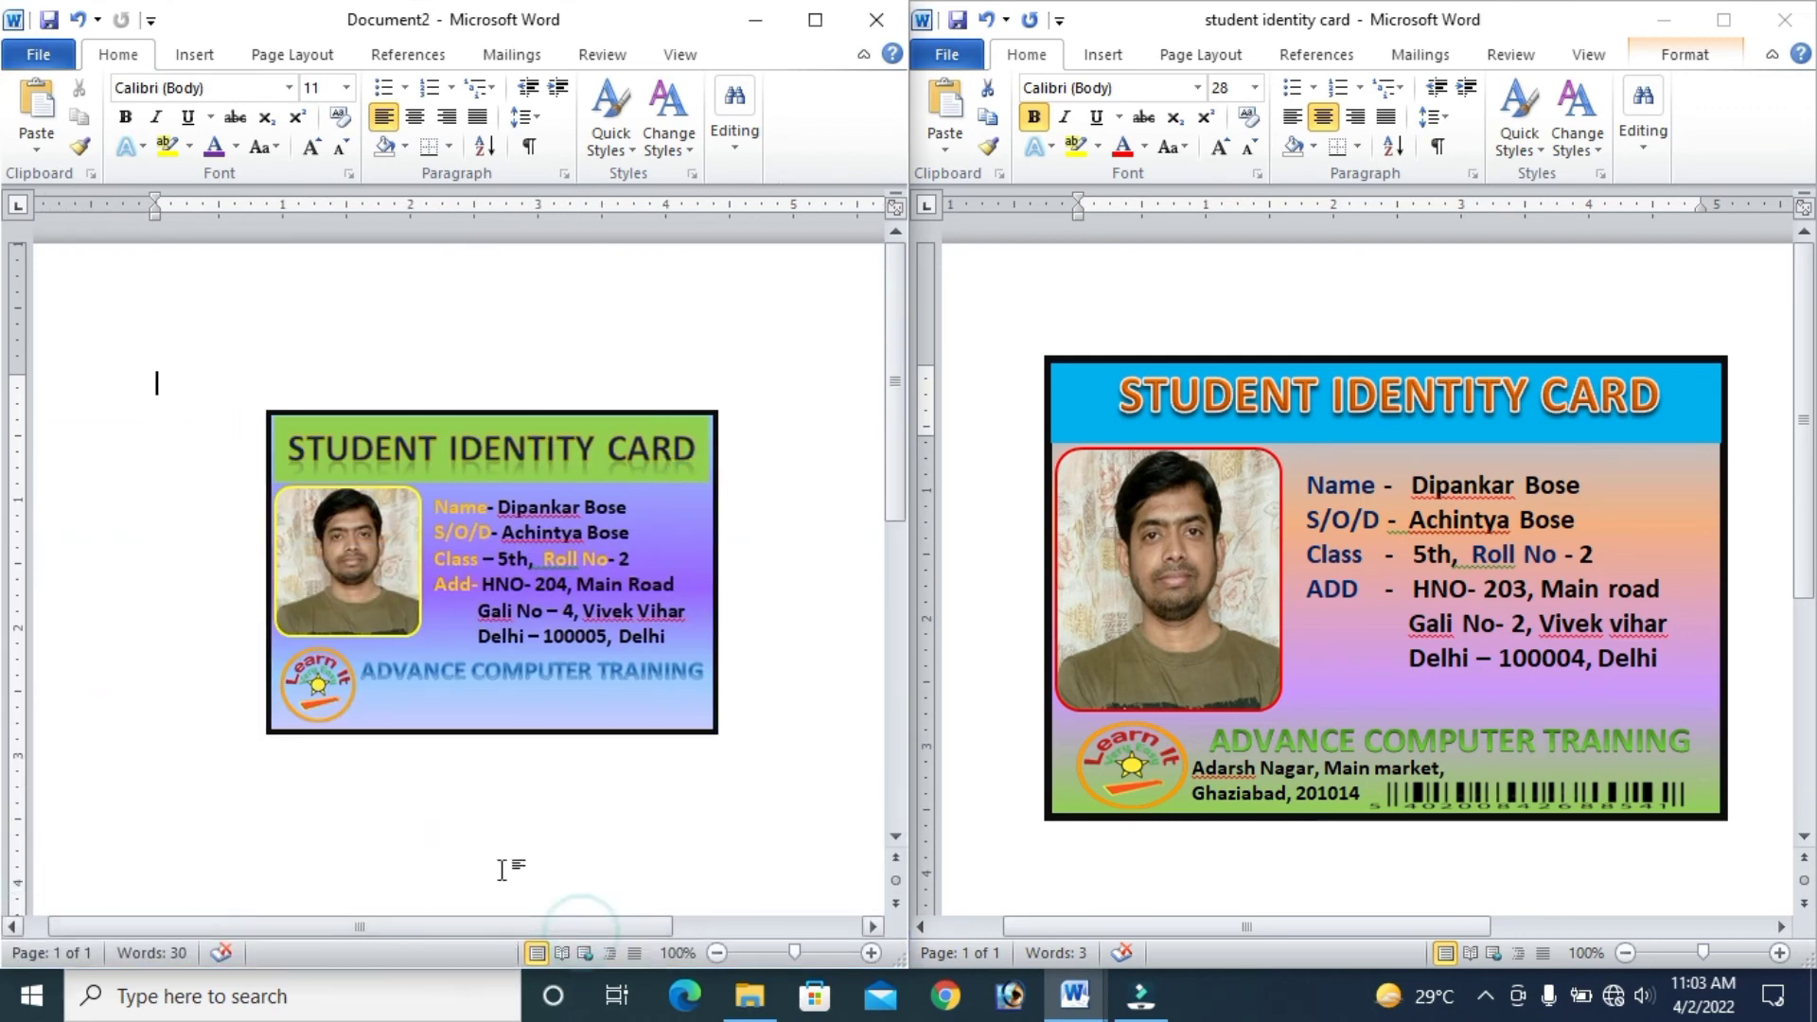
click(180, 59)
click(587, 123)
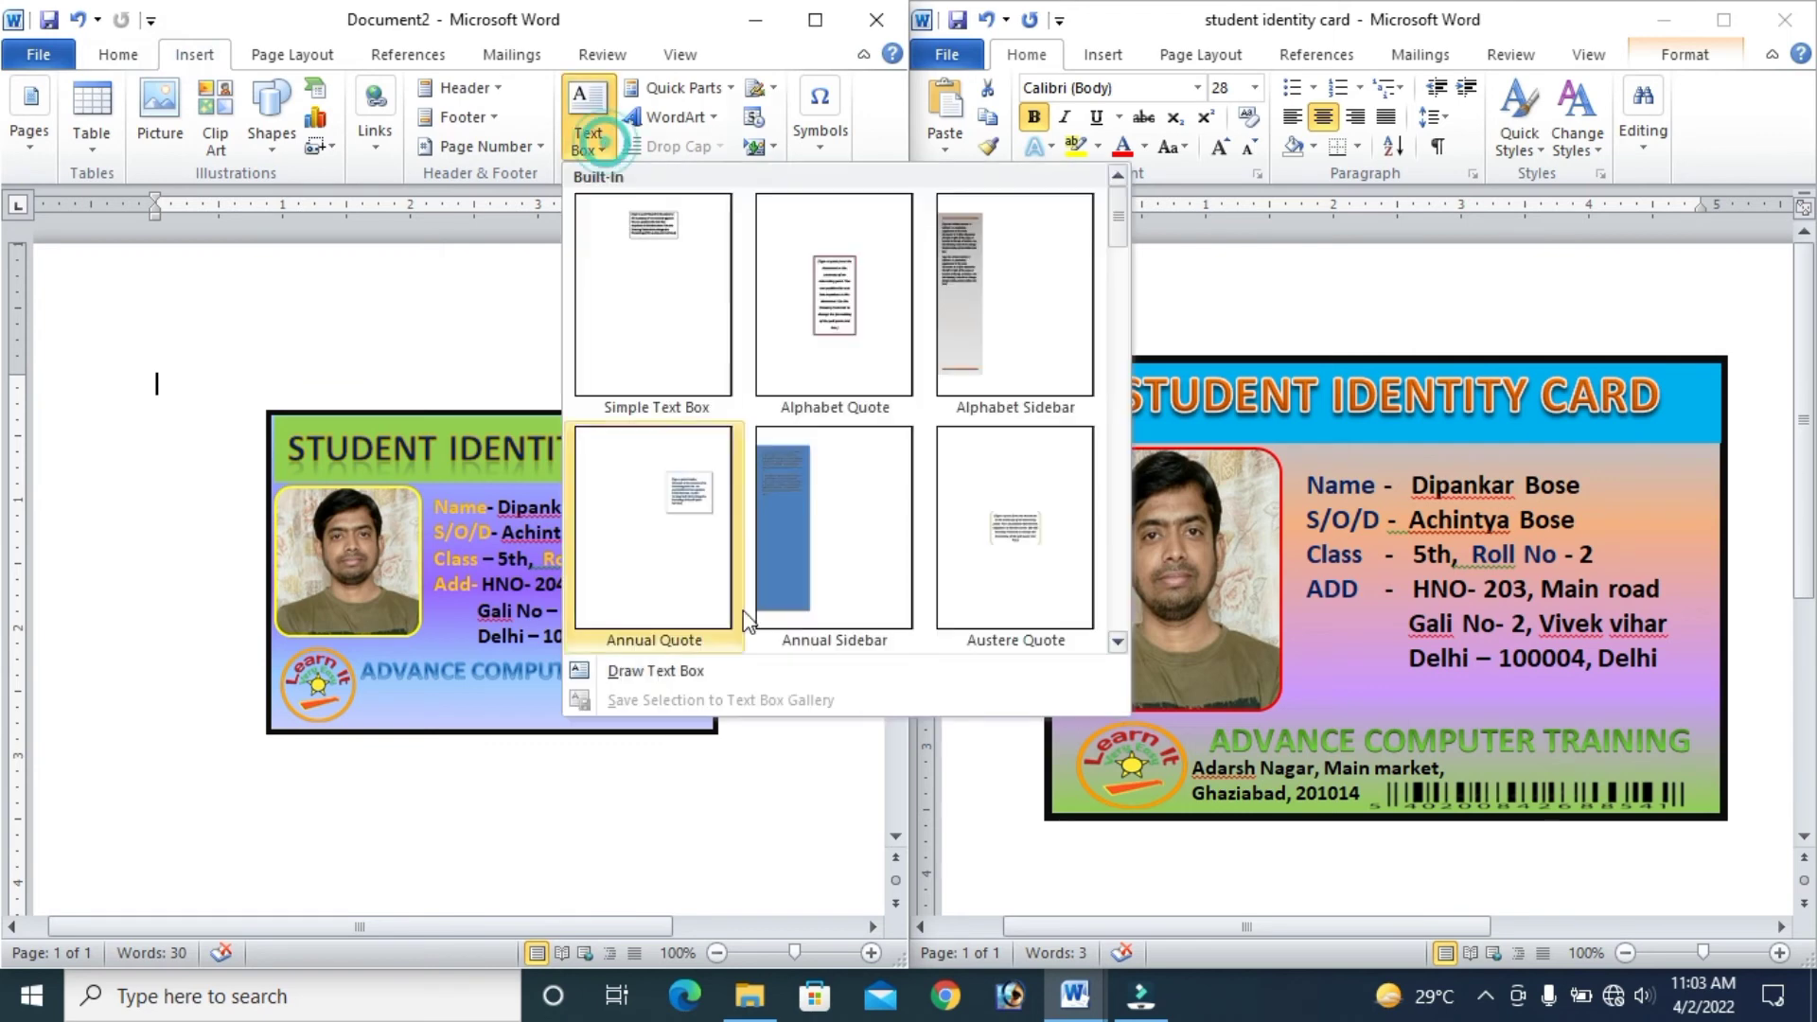
Step: Draw a text box on the card's bottom strip and begin typing the institute's street address
click(721, 677)
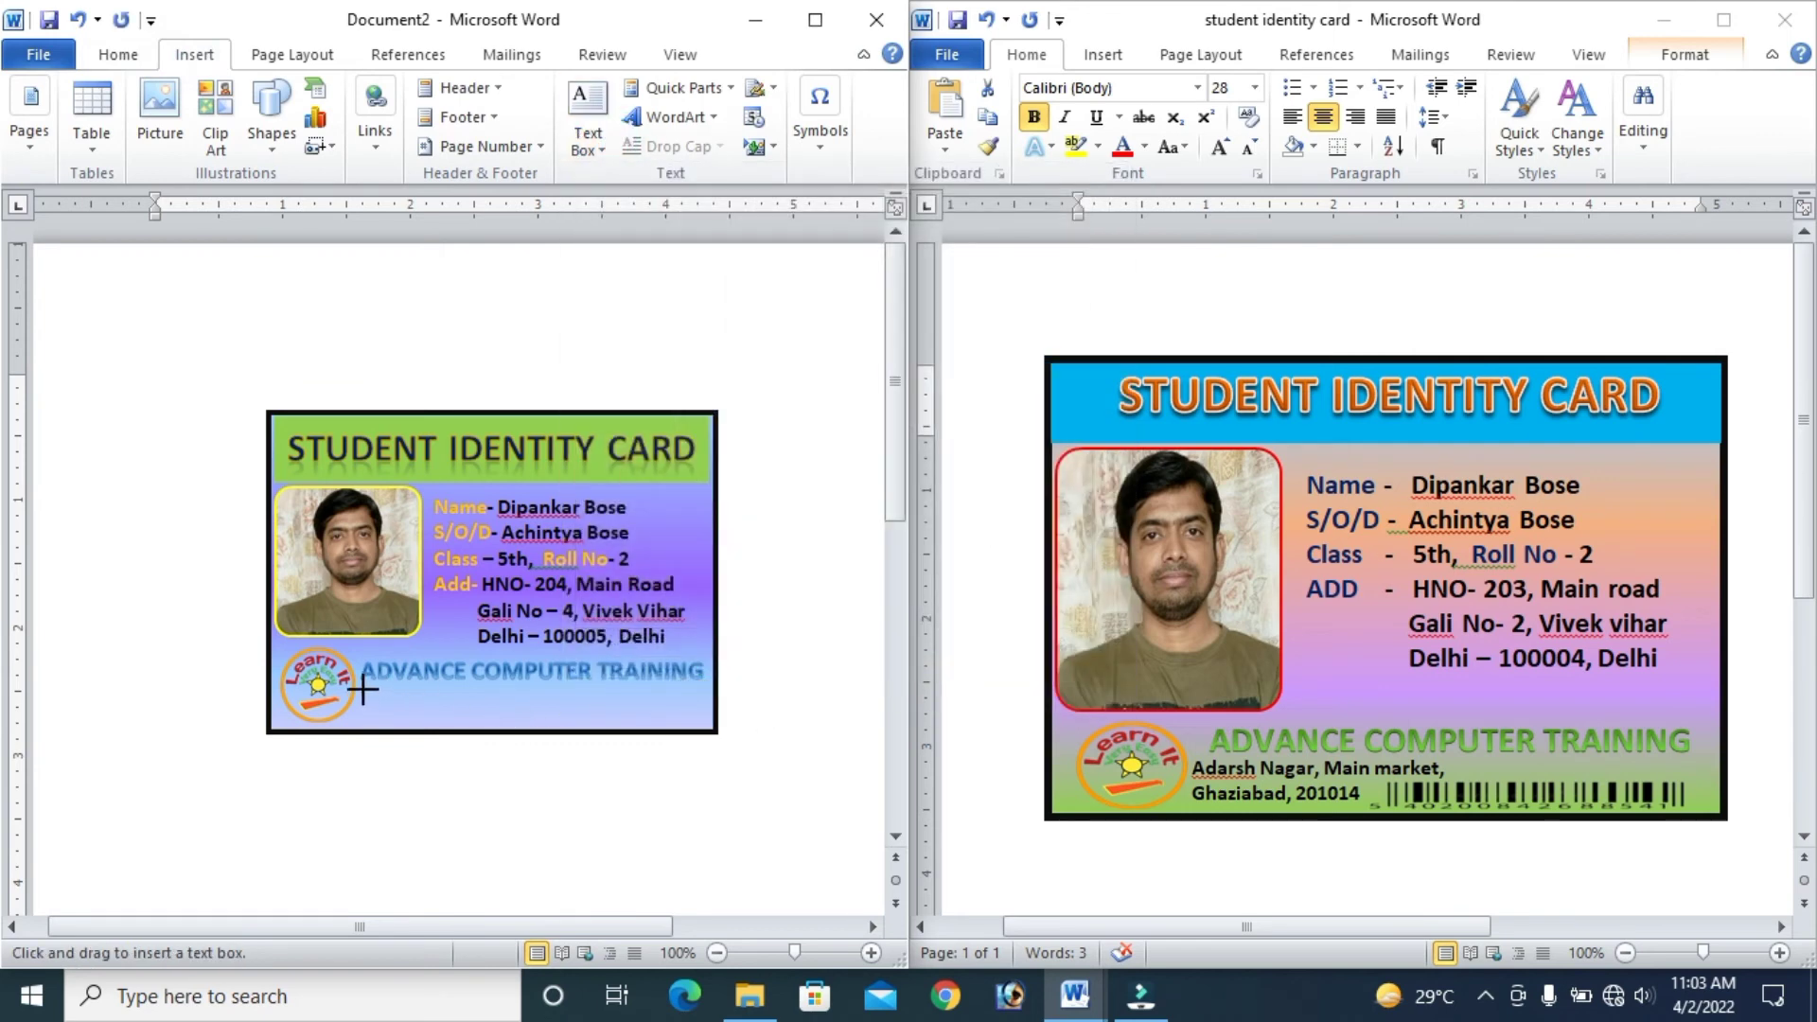
drag(362, 684, 520, 726)
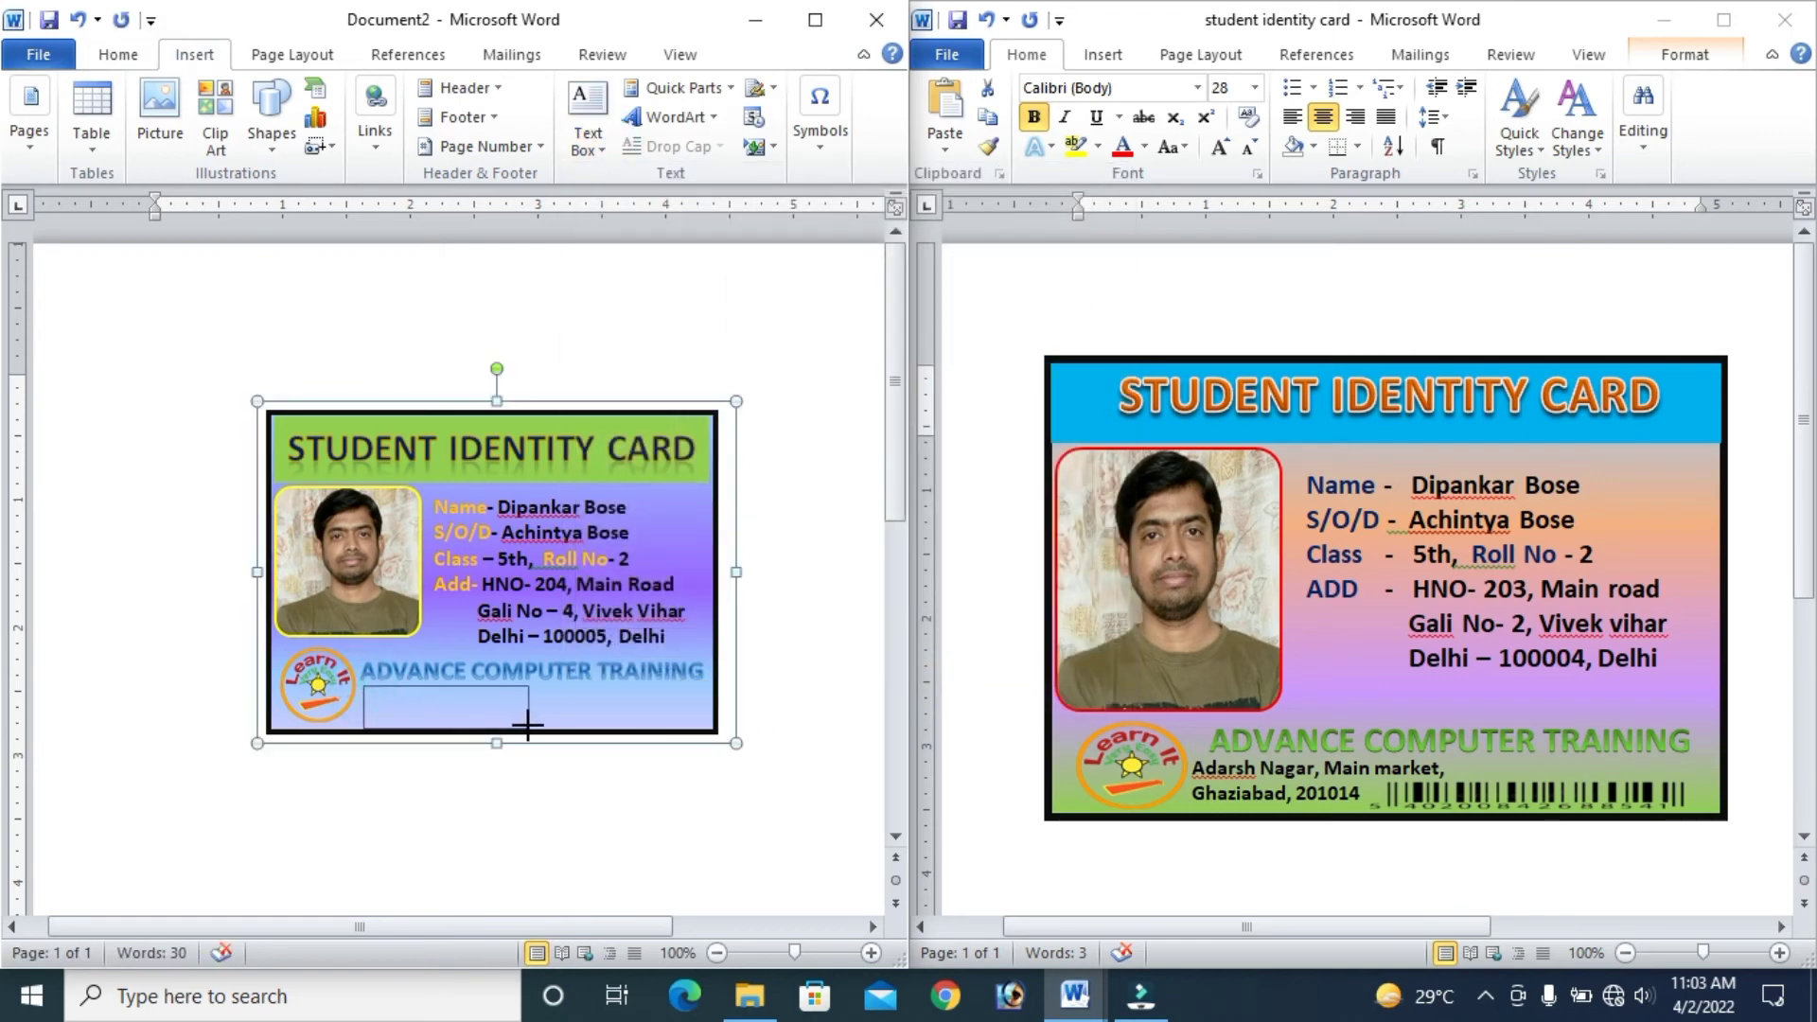
drag(528, 726, 547, 722)
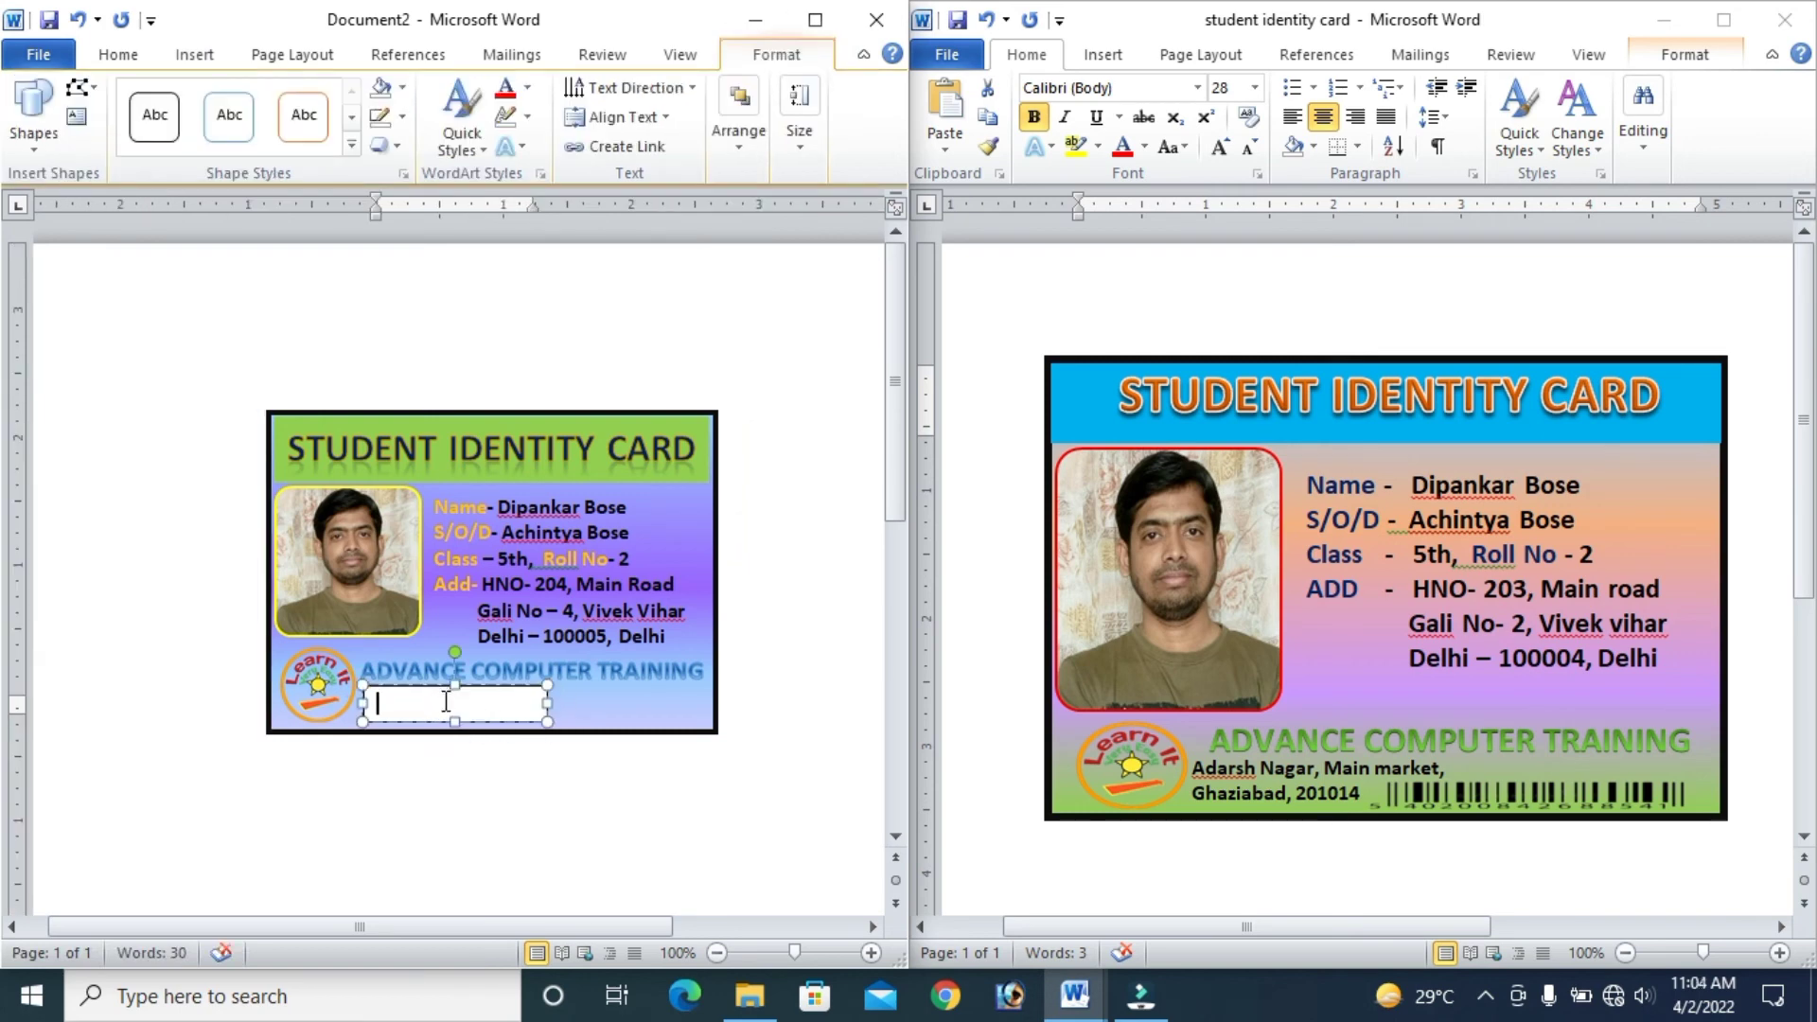
text(a)
key(BackSpace)
text(Adars)
text(h N)
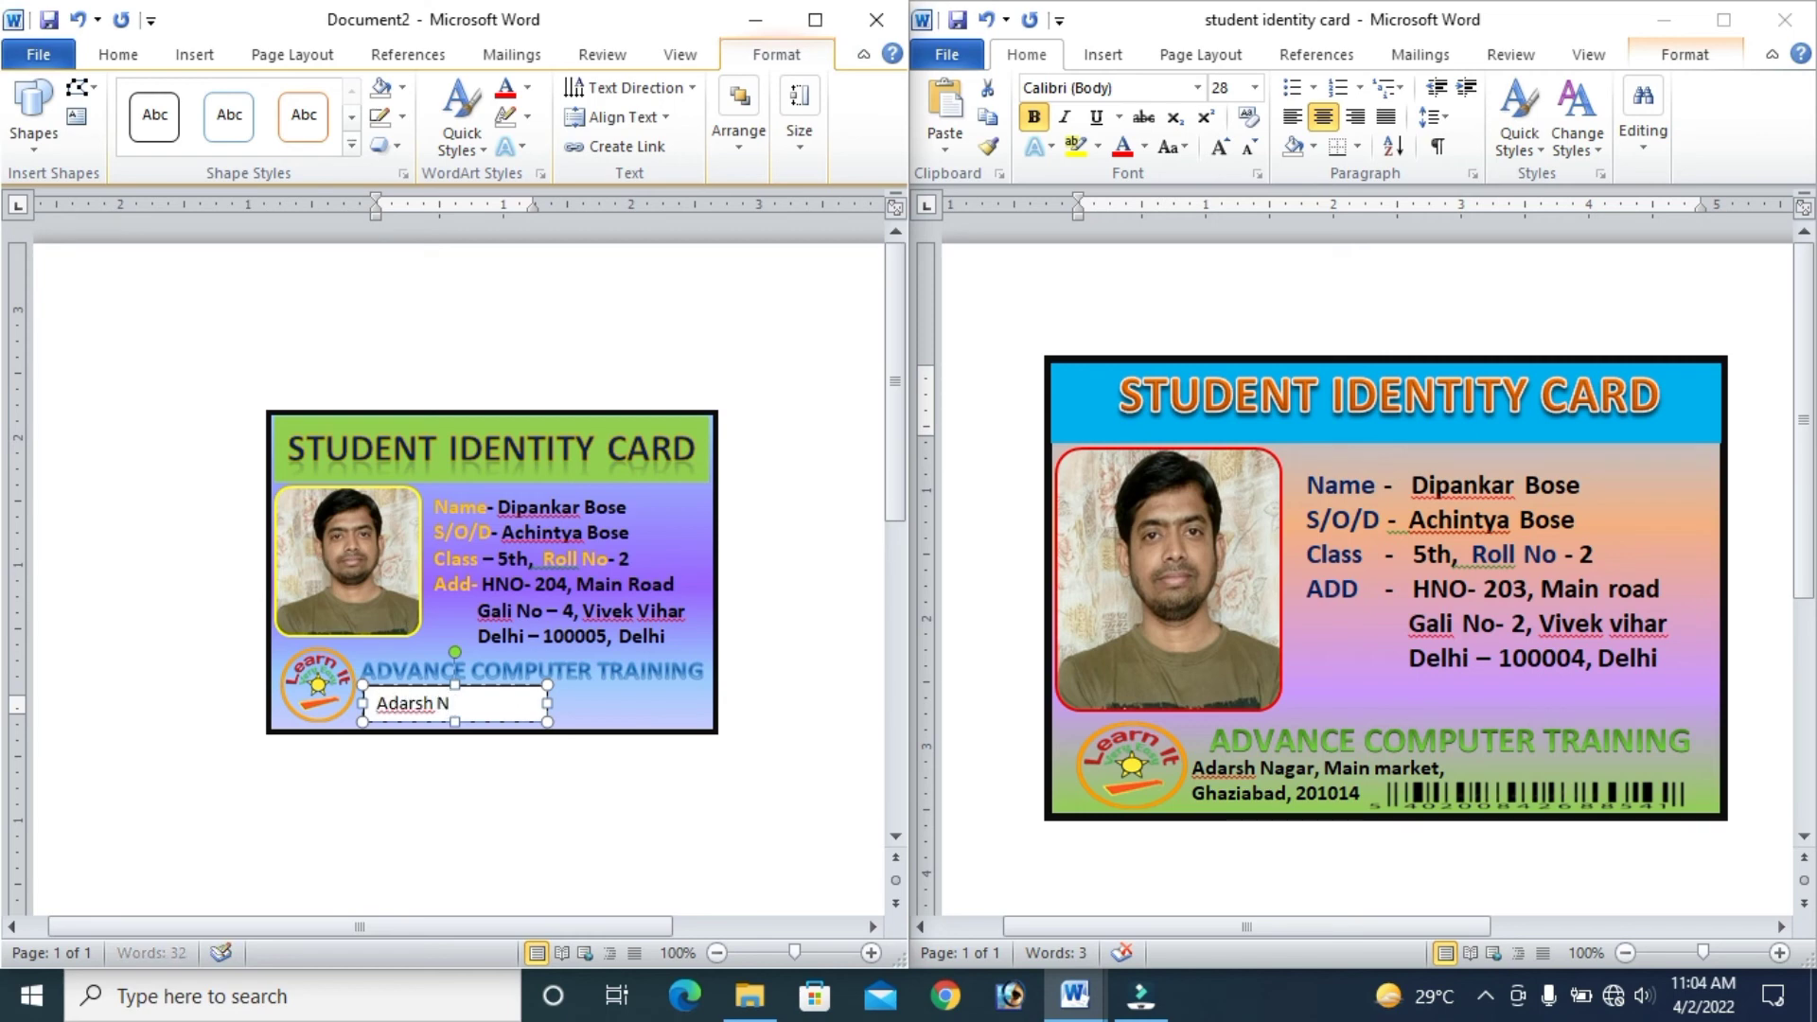
key(BackSpace)
key(BackSpace)
text(g)
text( Ma)
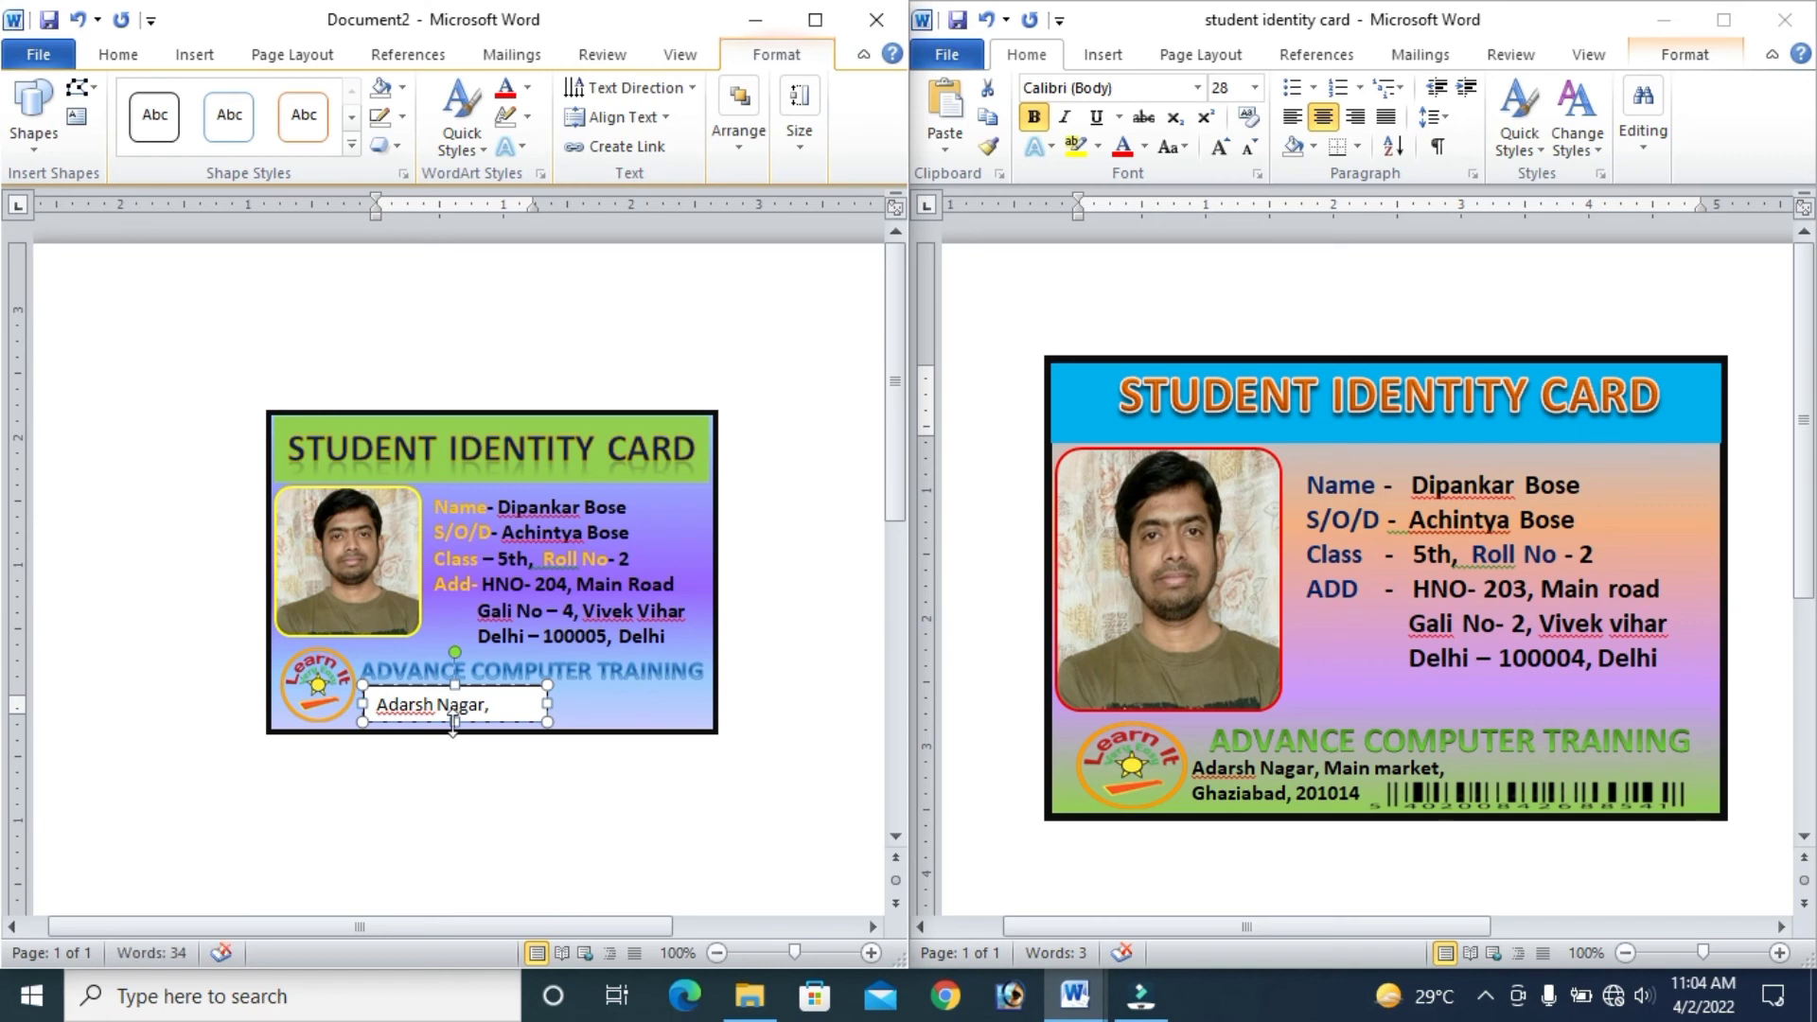
Step: Enlarge the address box upward, add the city and pin code on a new line, and select the text
drag(454, 685, 455, 570)
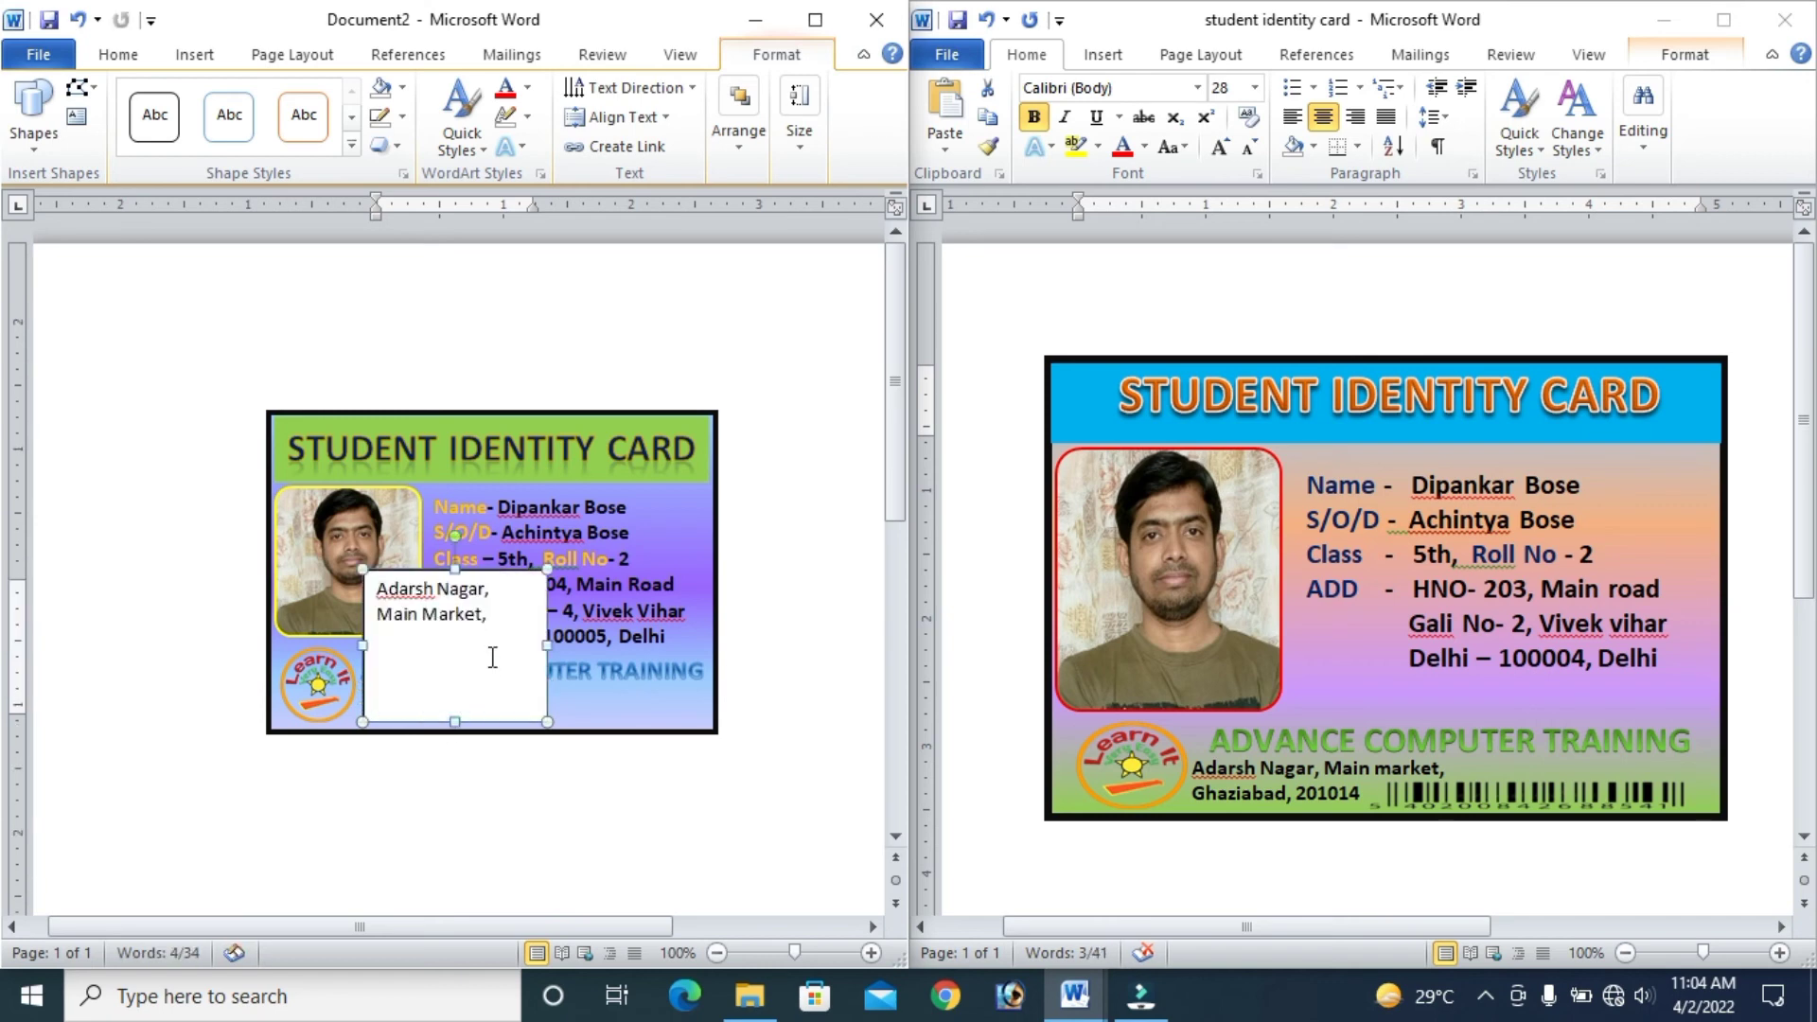
click(492, 614)
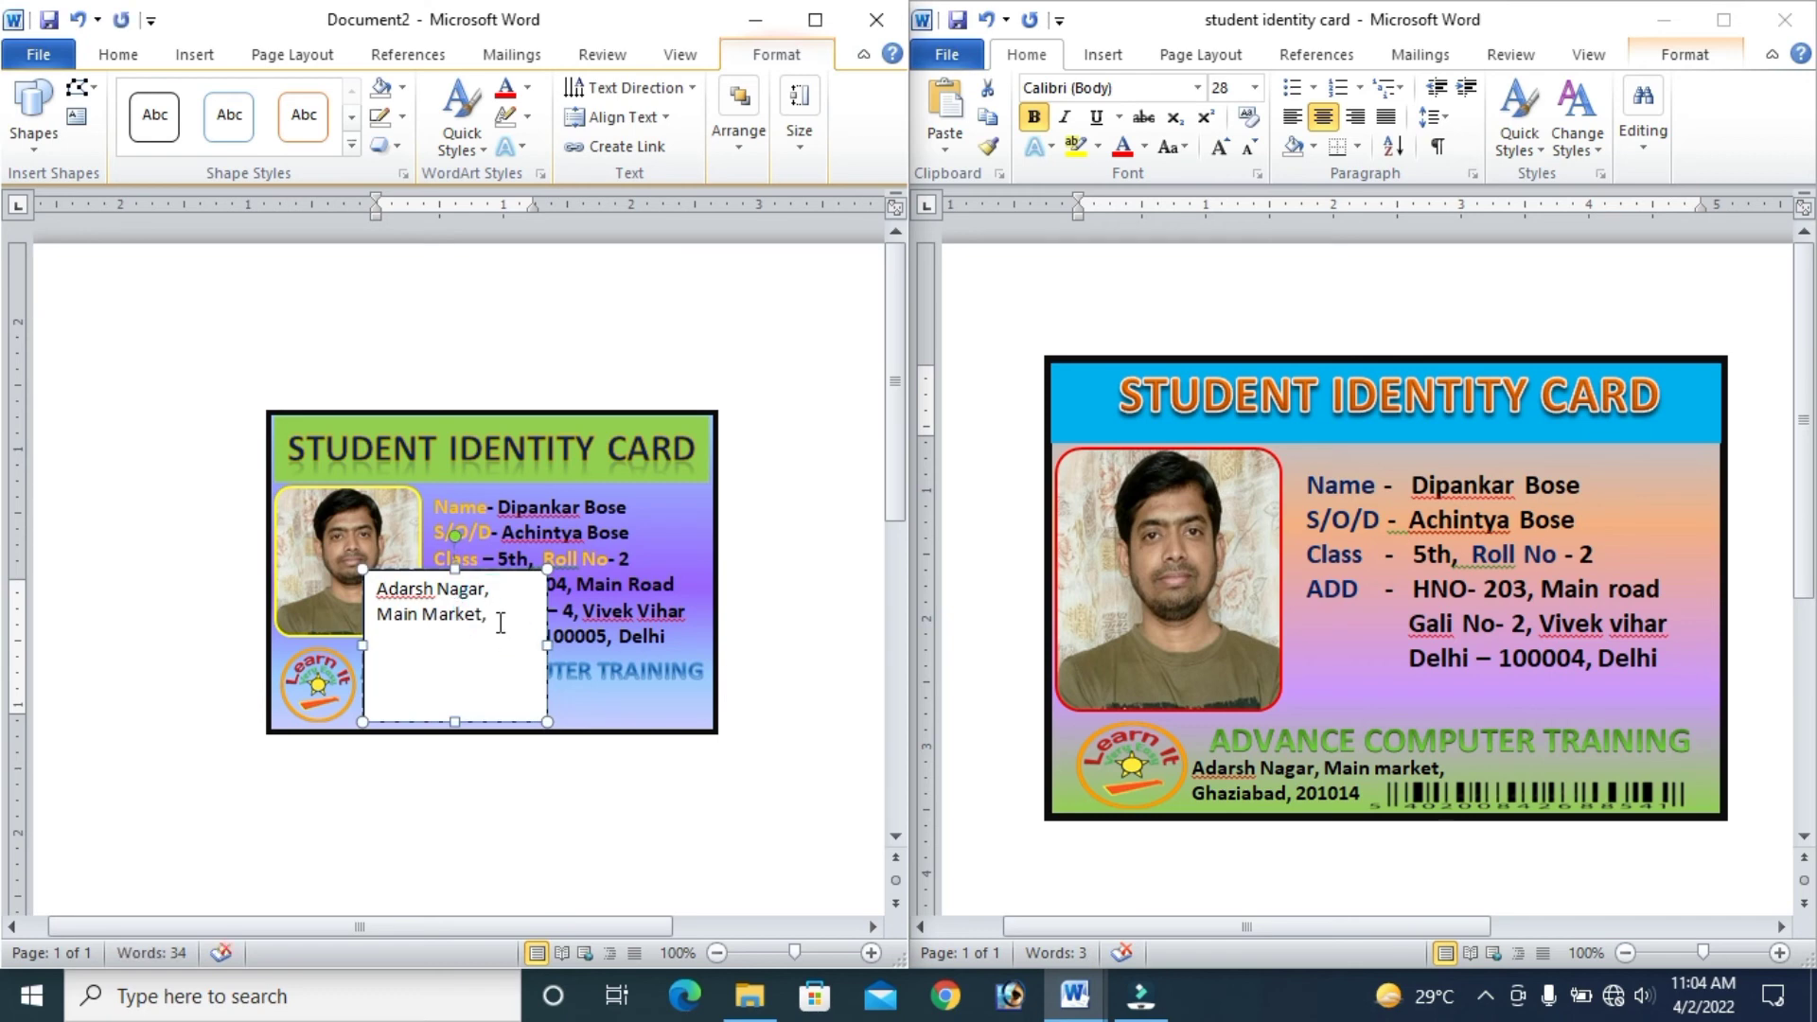
key(Return)
text(Ghaziabad)
text(, 201)
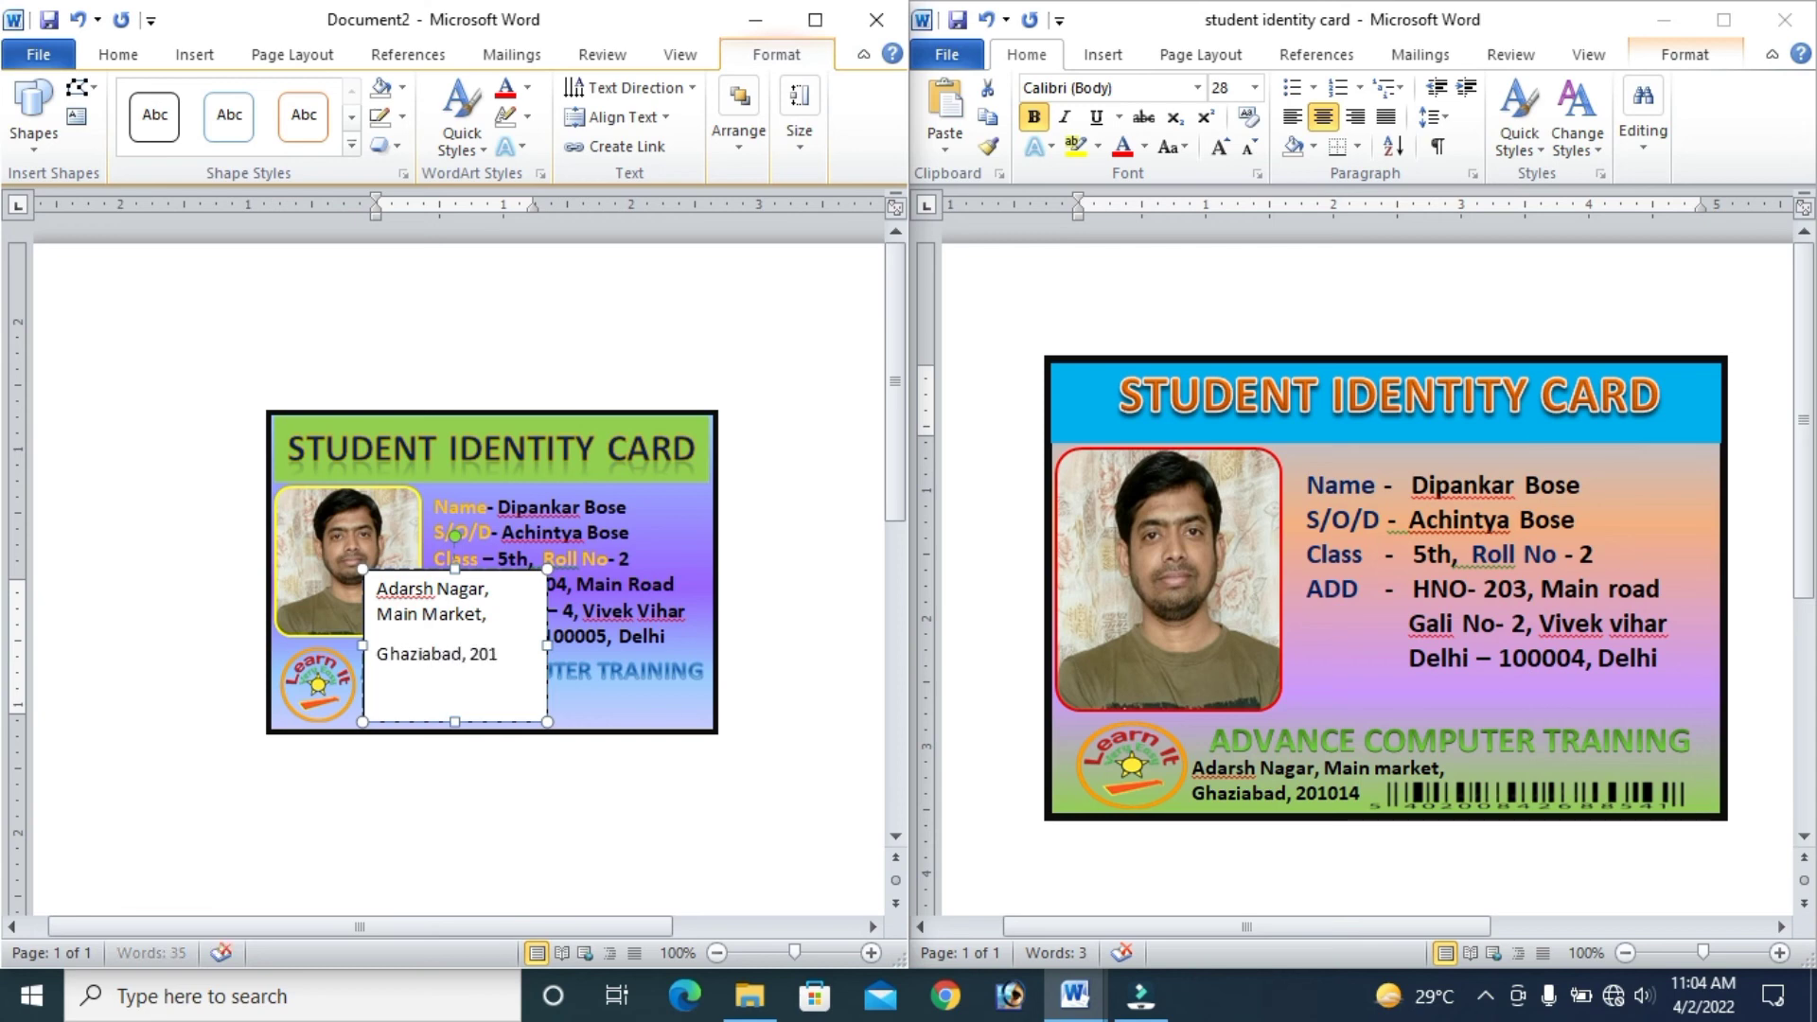
text(014)
drag(493, 667, 433, 589)
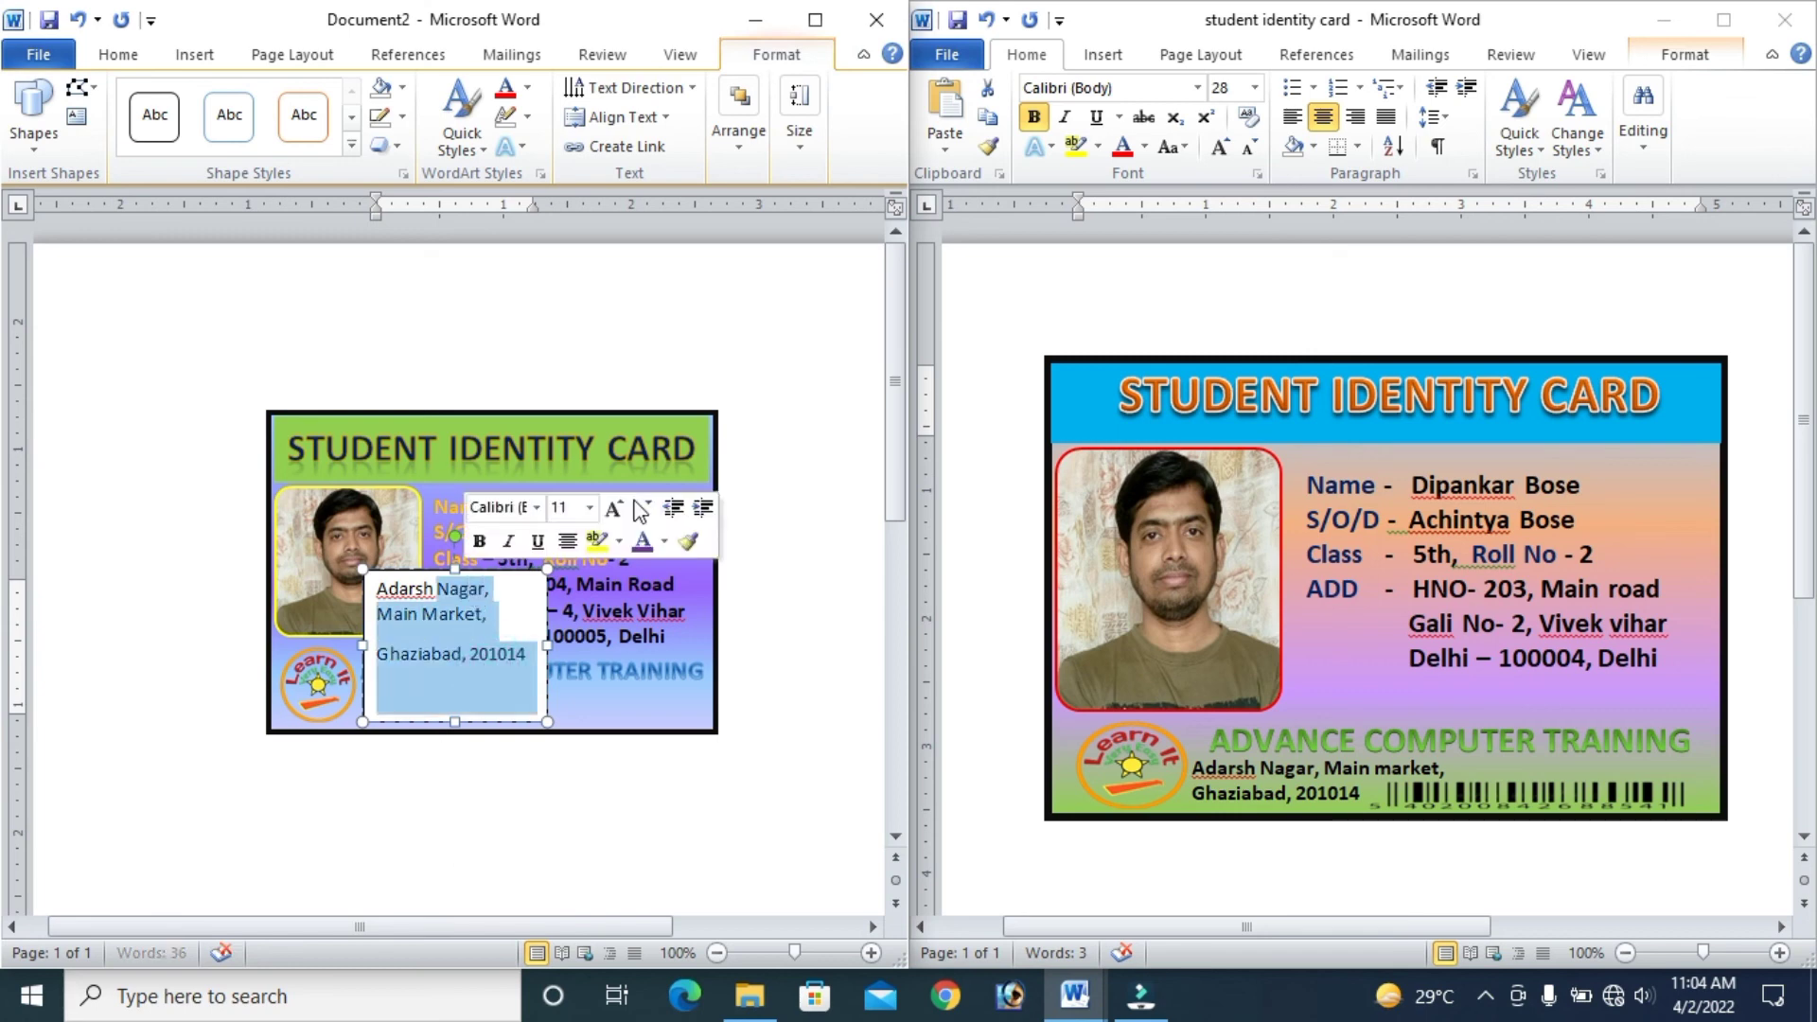
Step: Set the address to 1.0 line spacing with reduced space after each line
click(137, 55)
click(523, 115)
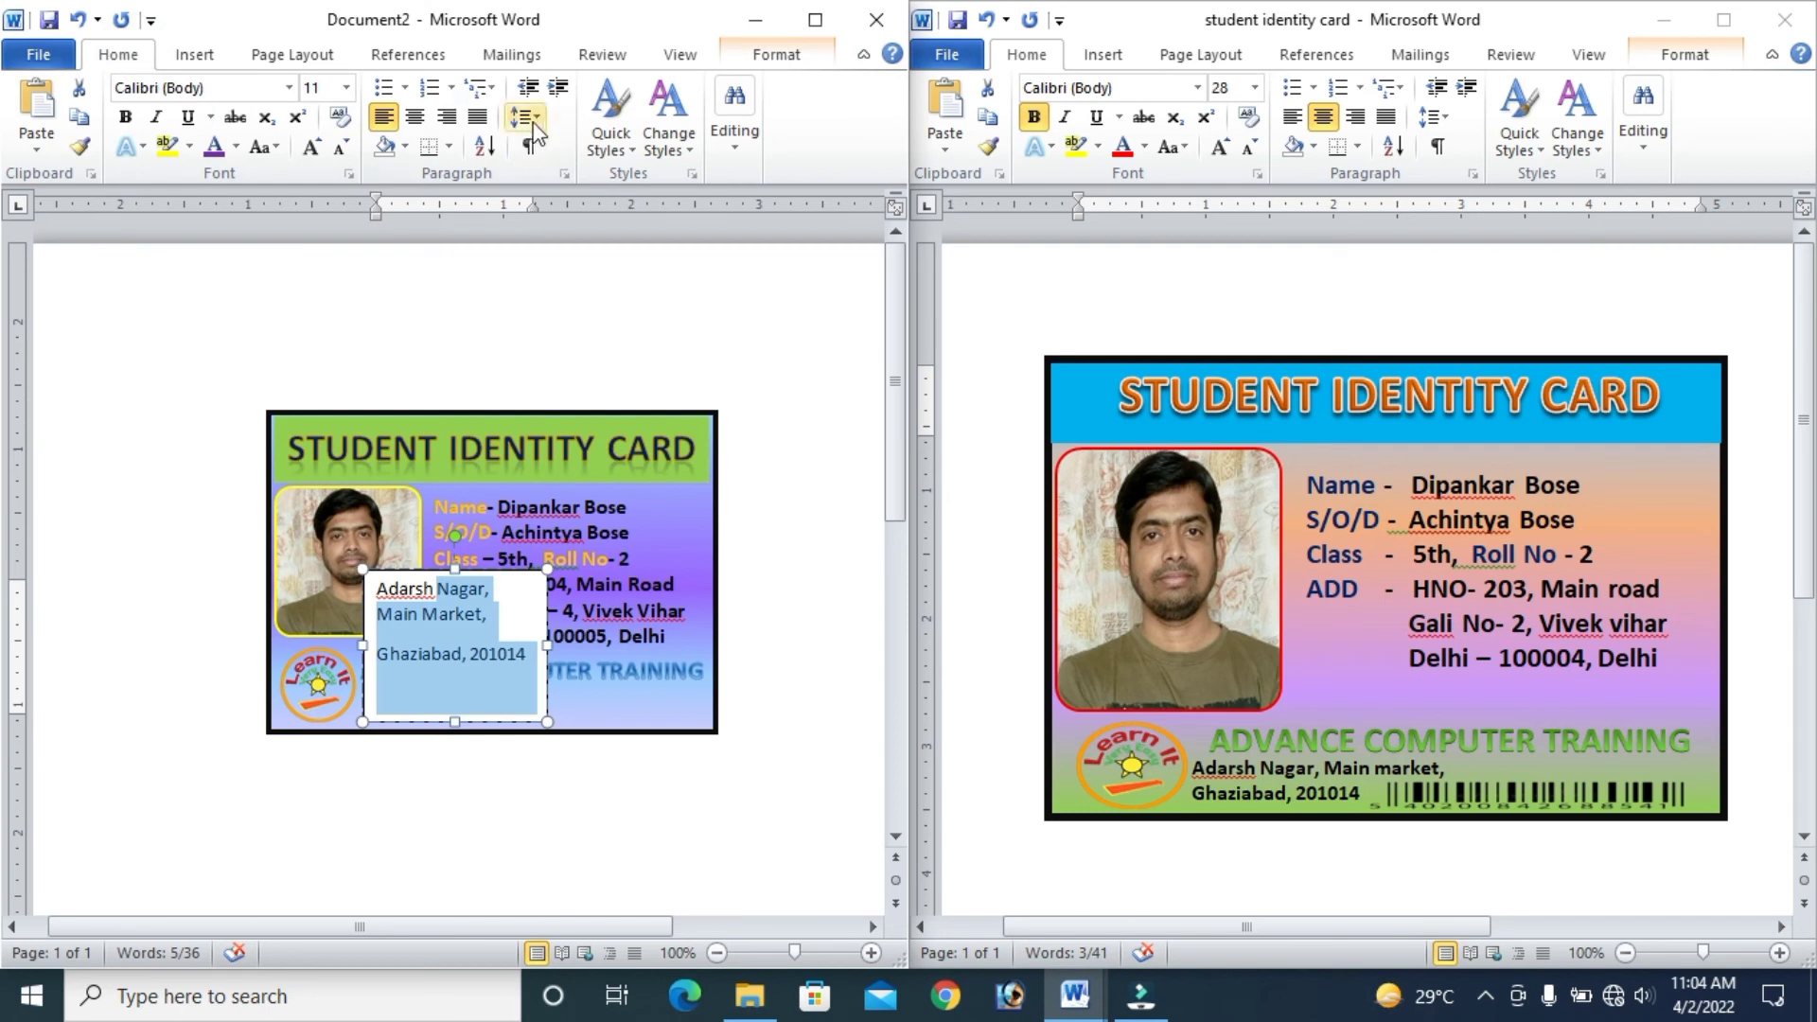
click(549, 150)
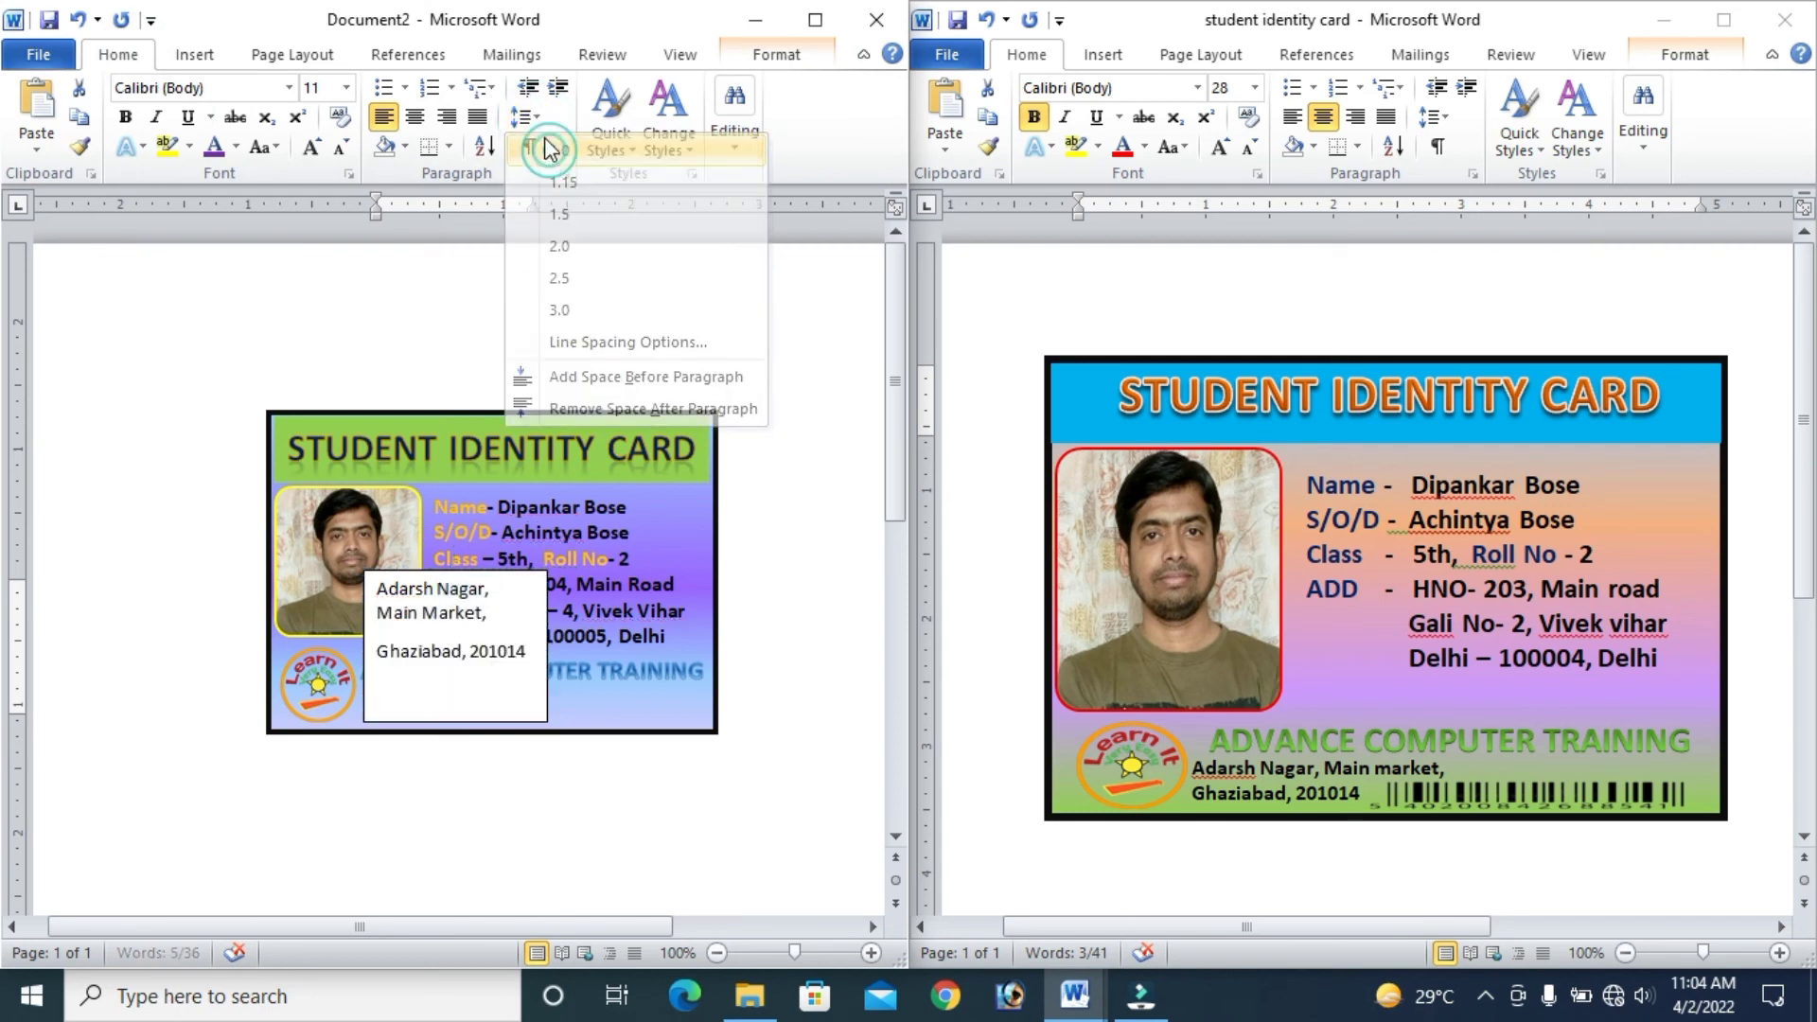
click(596, 344)
click(390, 549)
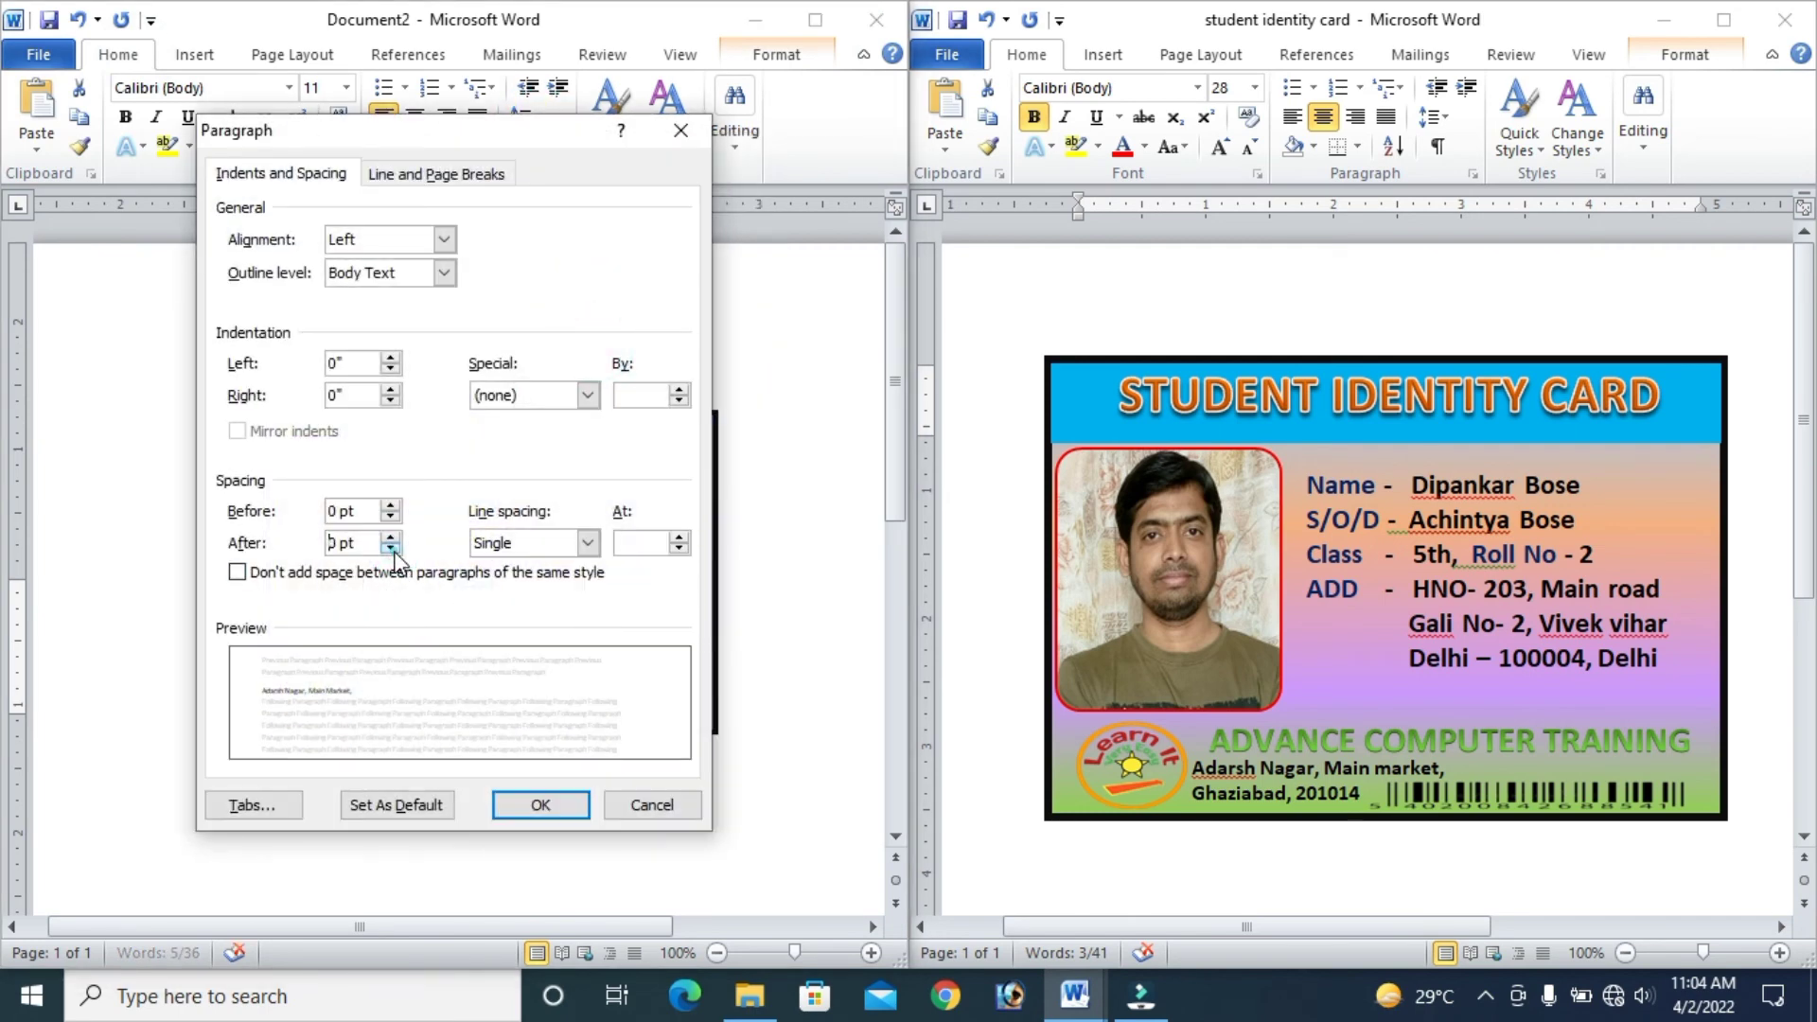
click(542, 800)
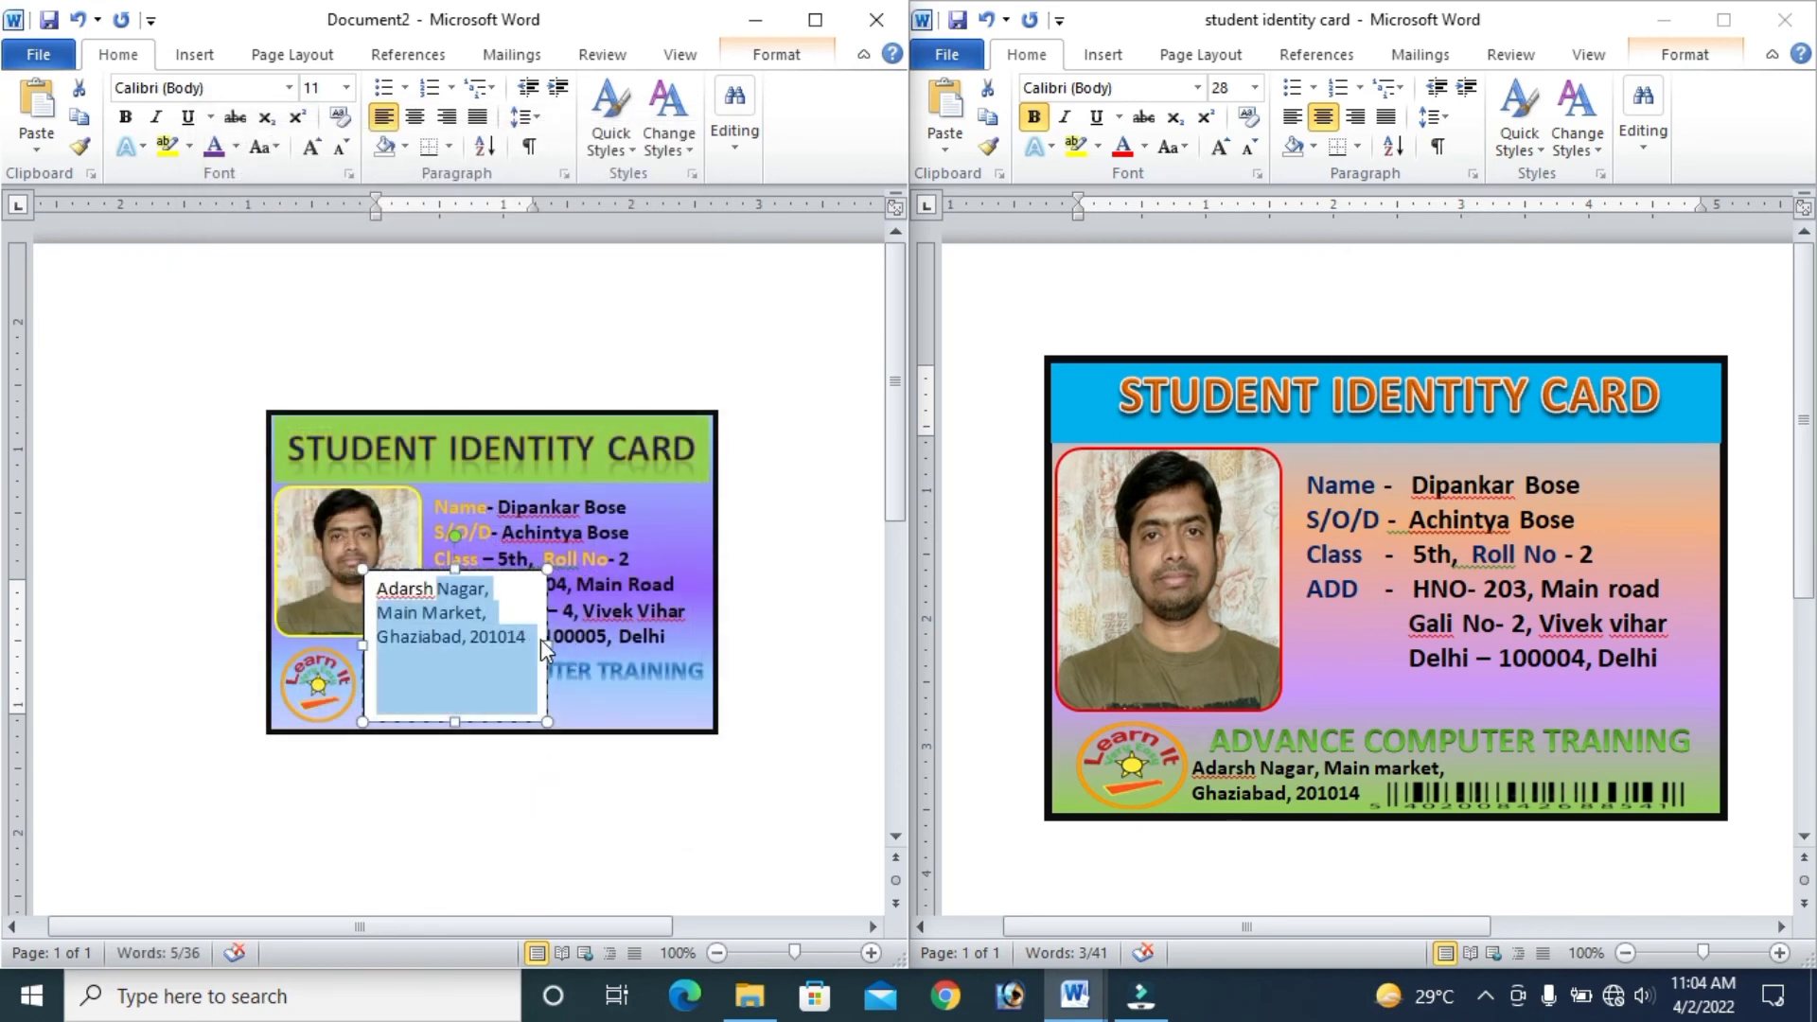
Step: Widen the address text box so the address fits on two lines, and shorten its height
drag(547, 644, 575, 641)
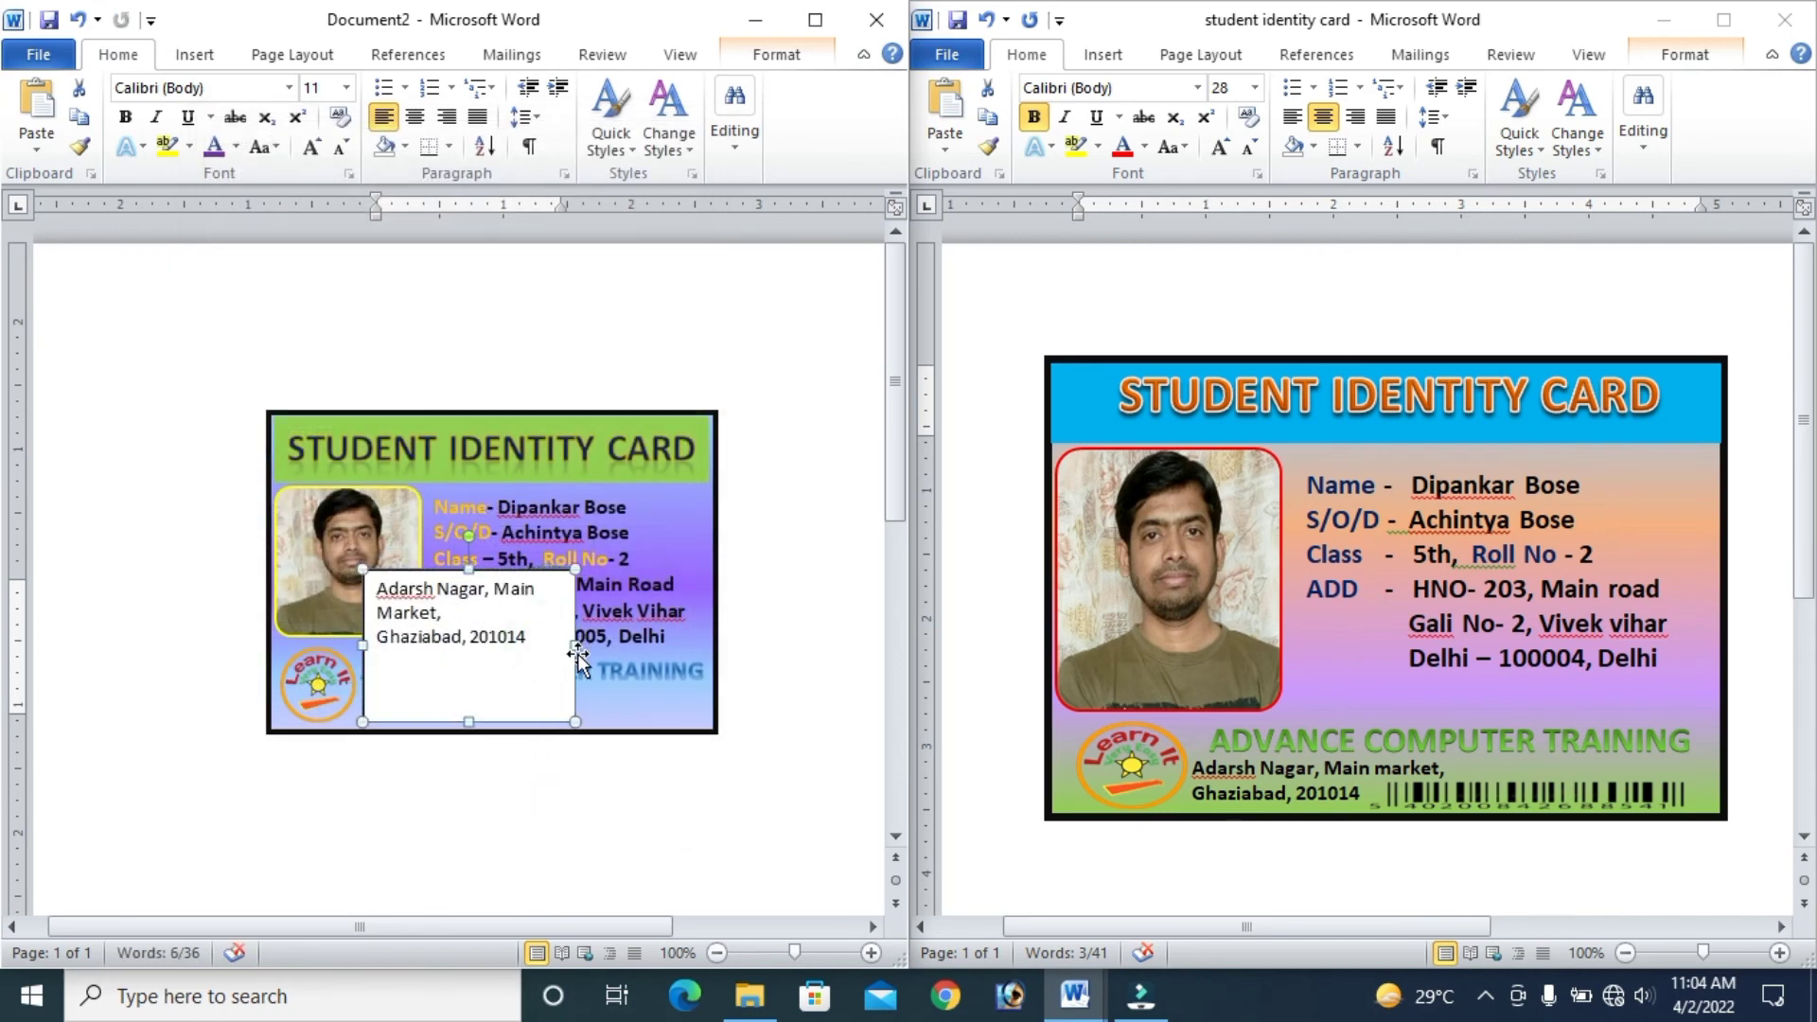
drag(576, 649, 628, 644)
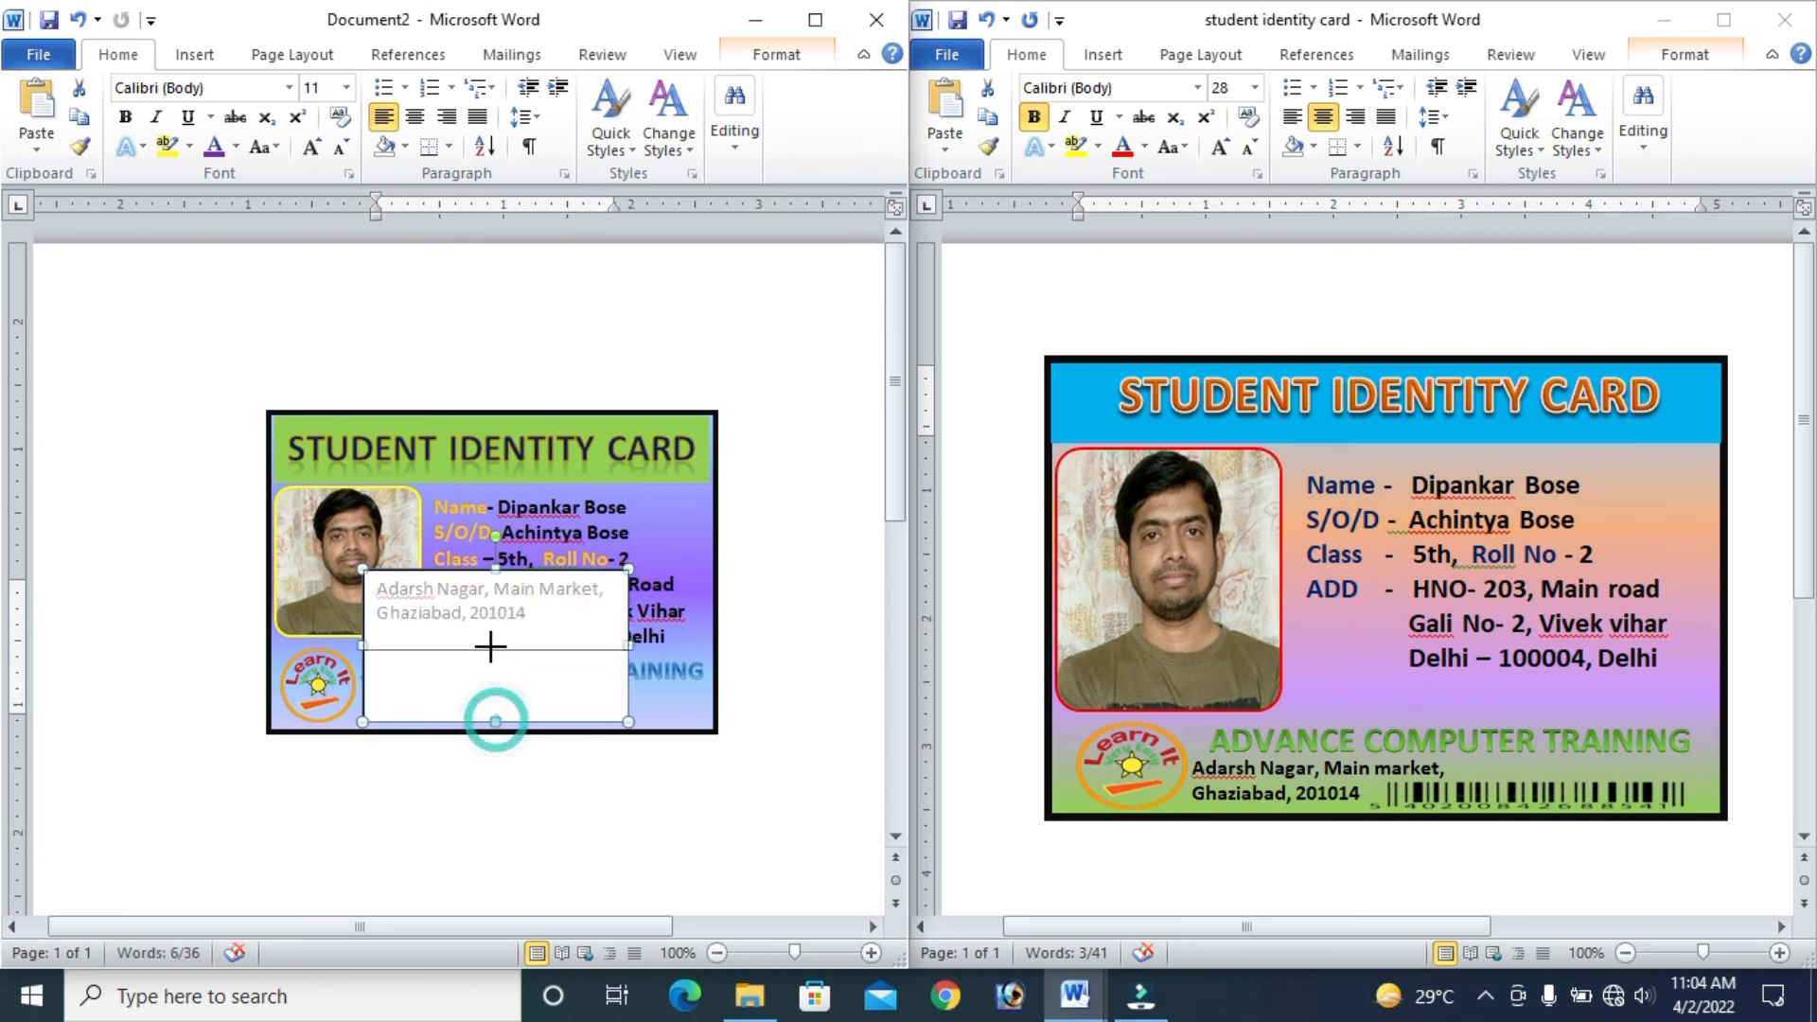
drag(495, 719, 494, 637)
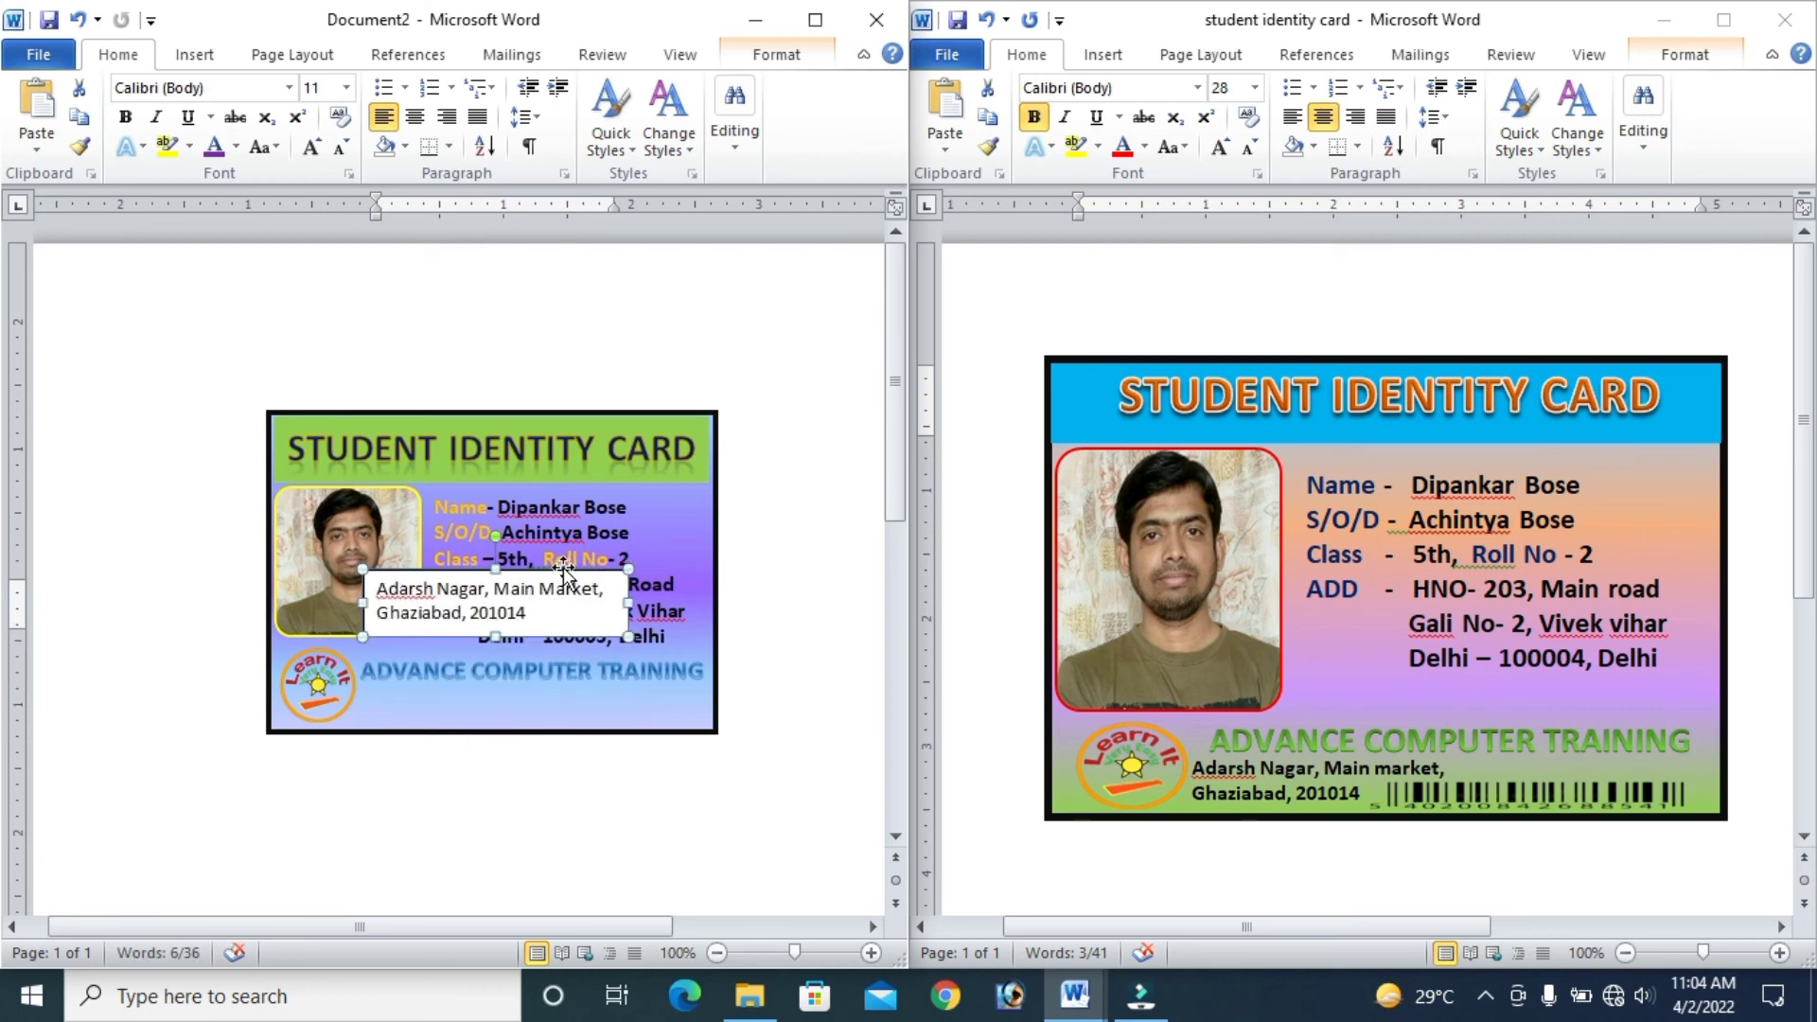
drag(570, 568, 556, 662)
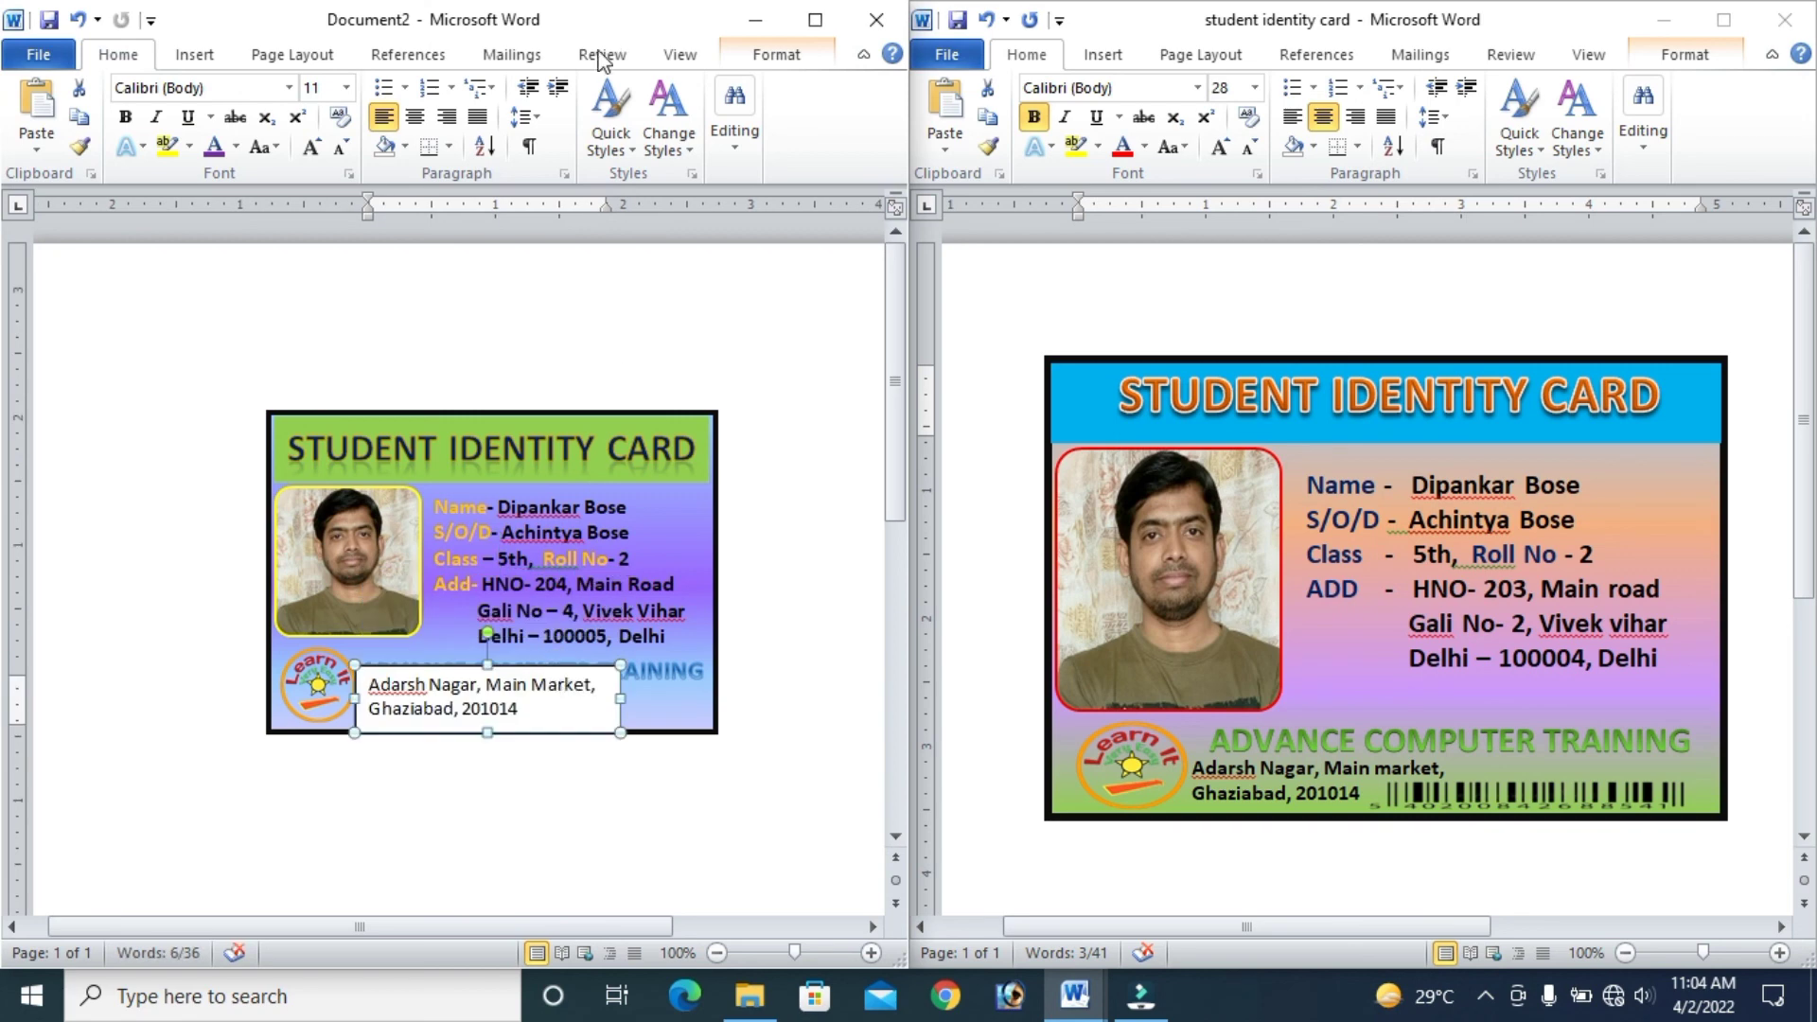
Step: Give the address text box No Outline and No Fill
click(768, 57)
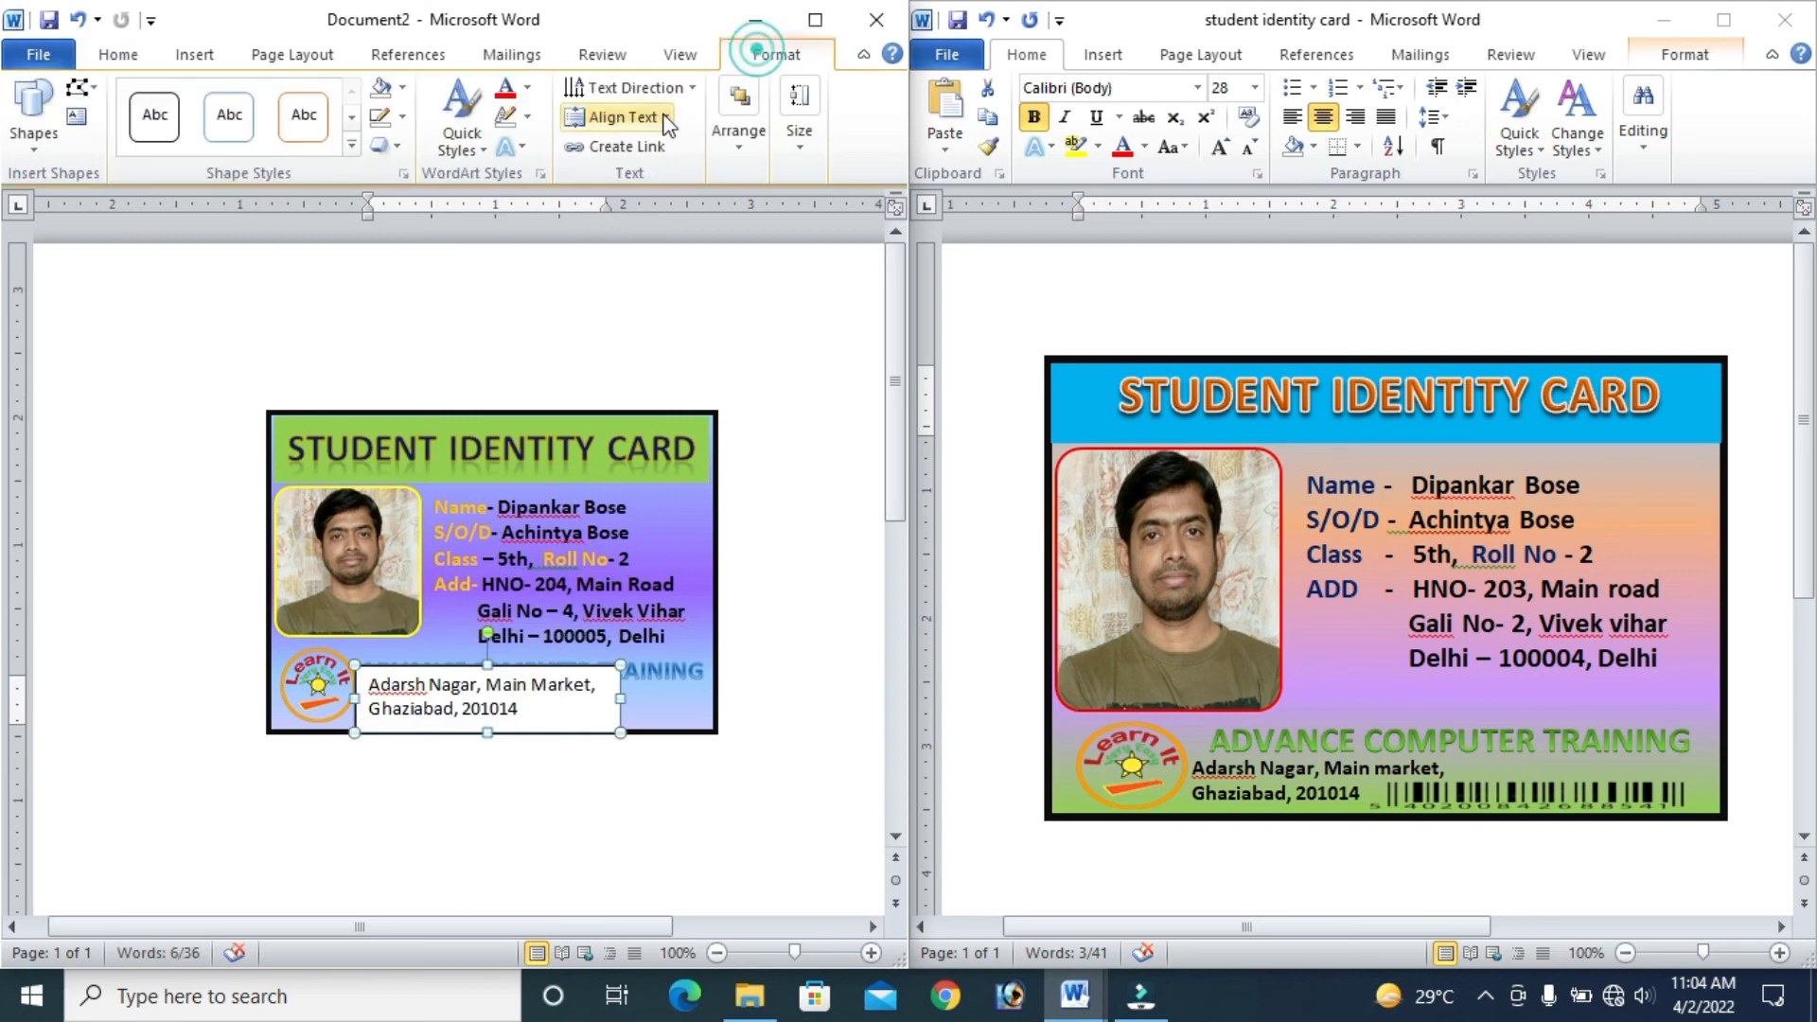
click(404, 118)
click(425, 337)
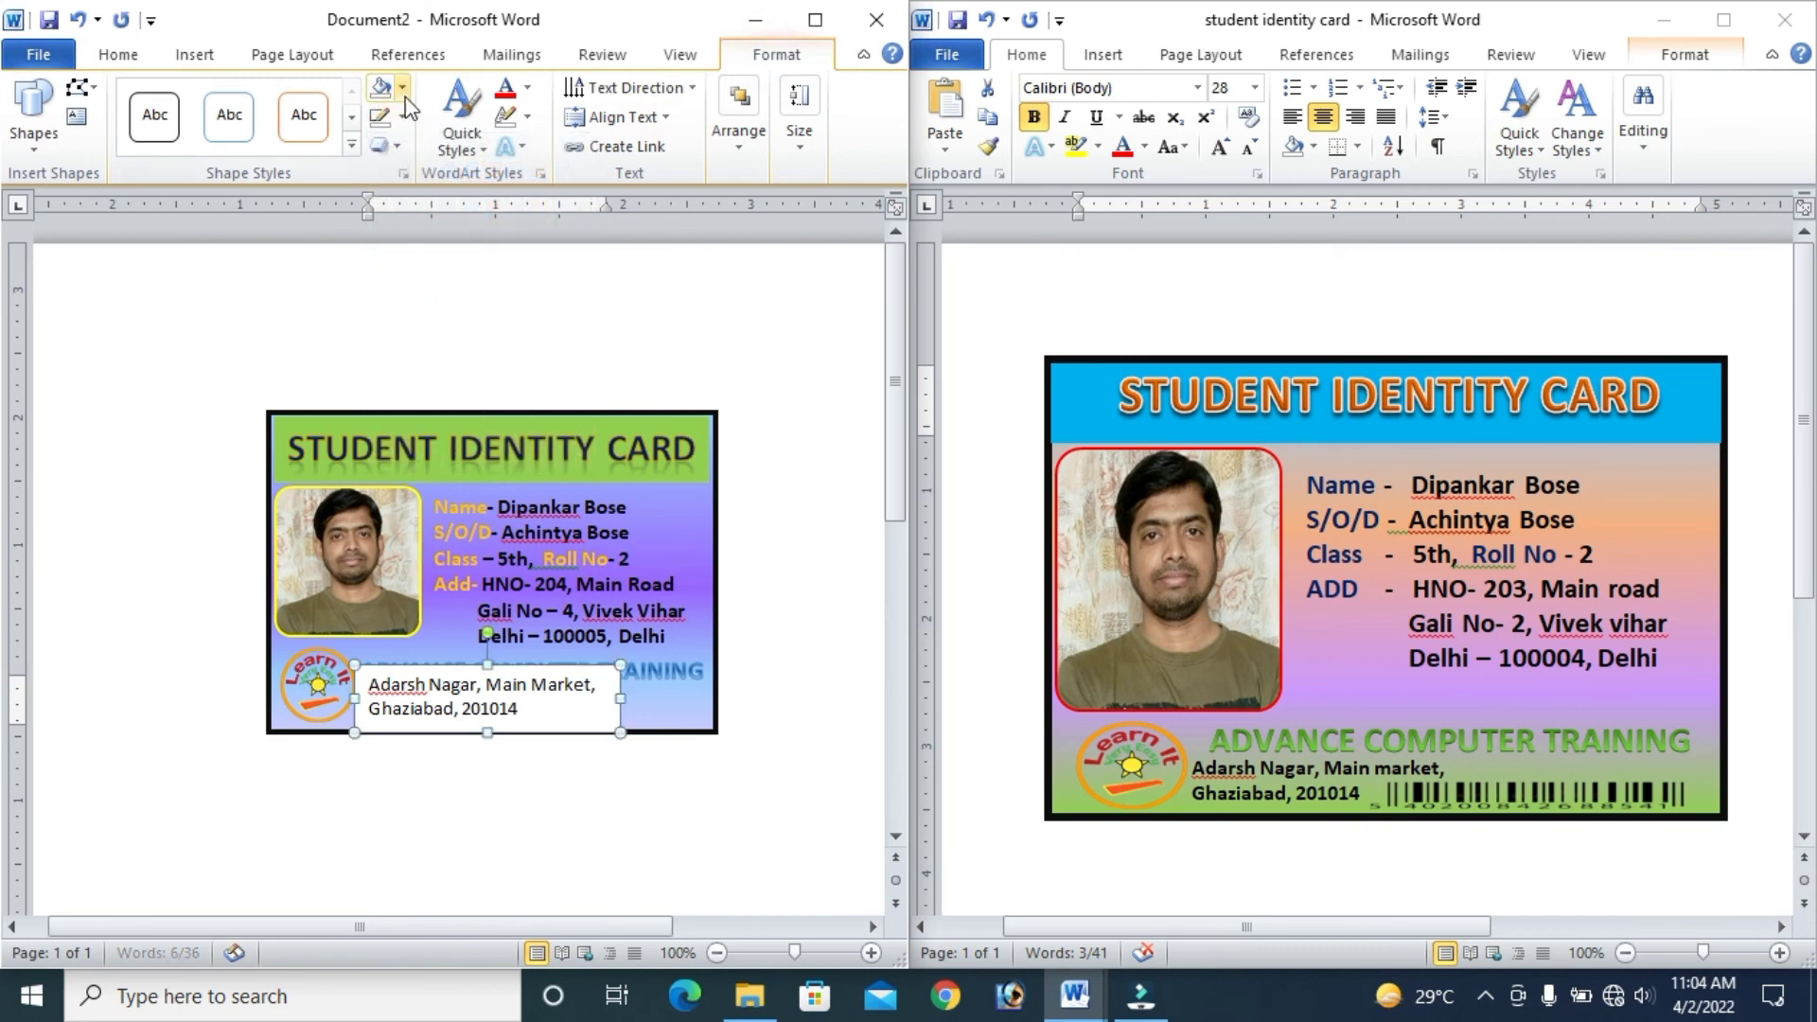
click(402, 87)
click(417, 309)
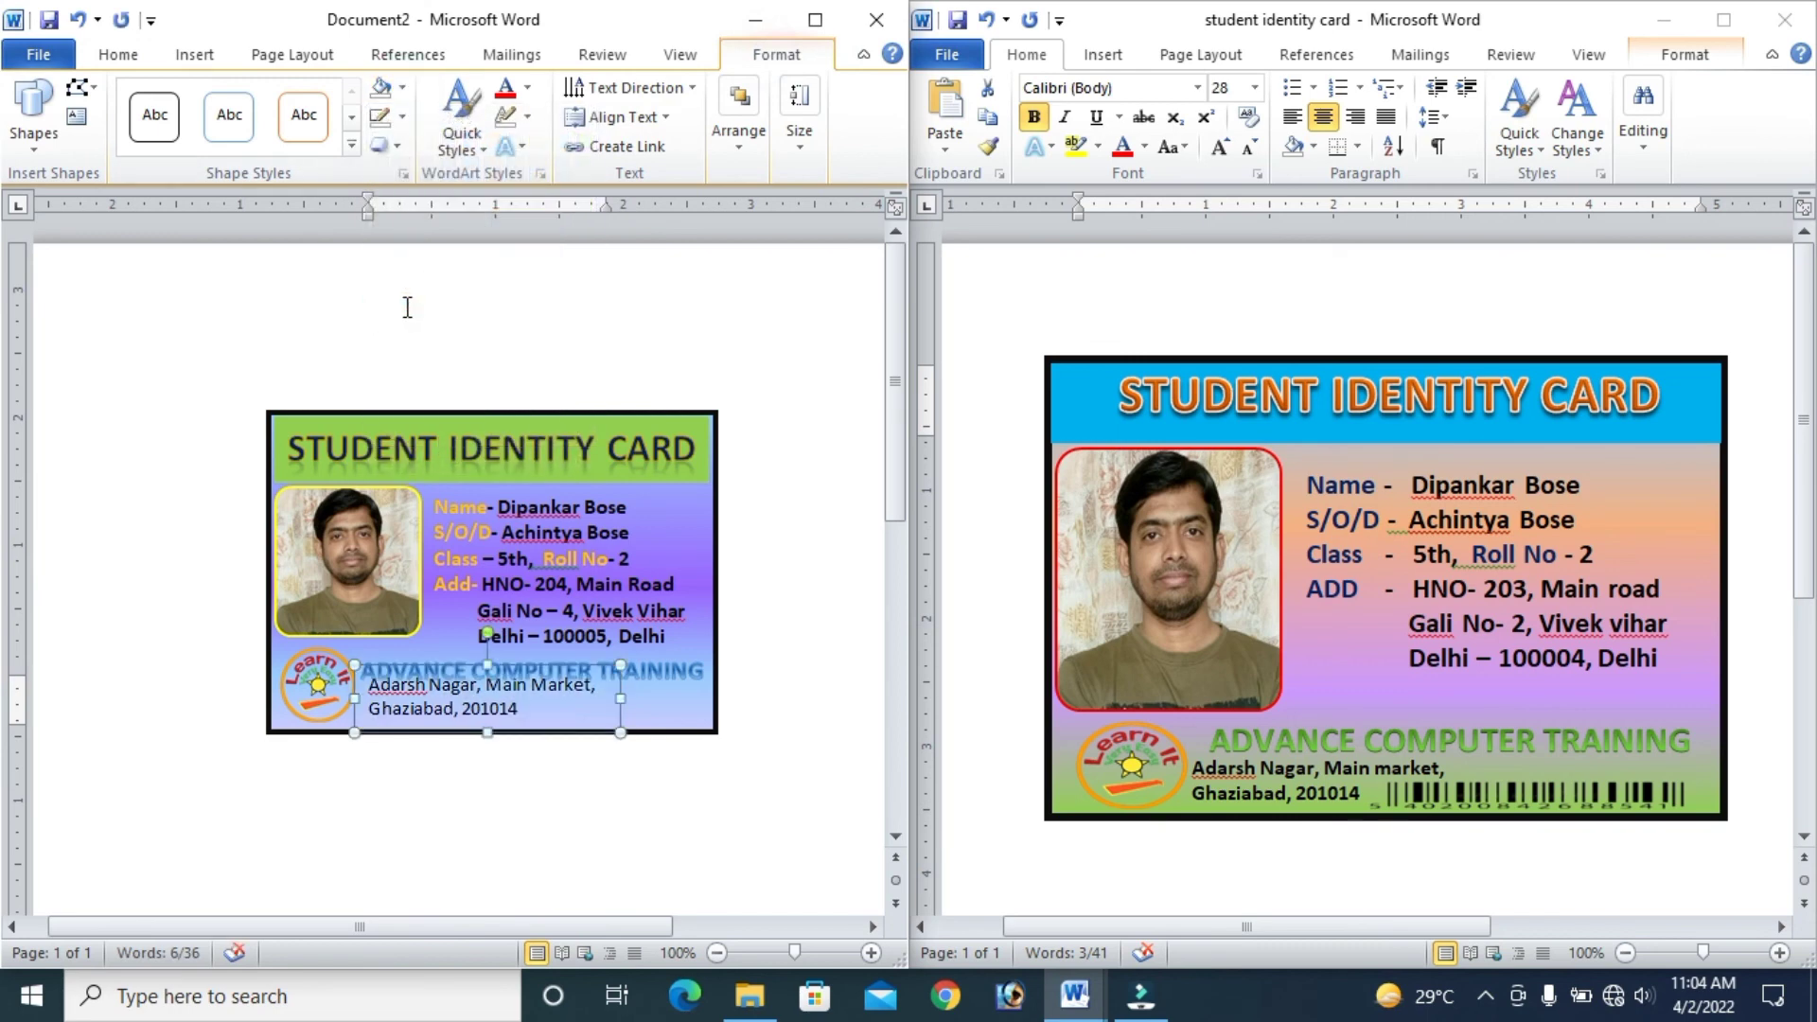
Step: Bold the address text and nudge its box down and left to sit under the training line
right_click(558, 697)
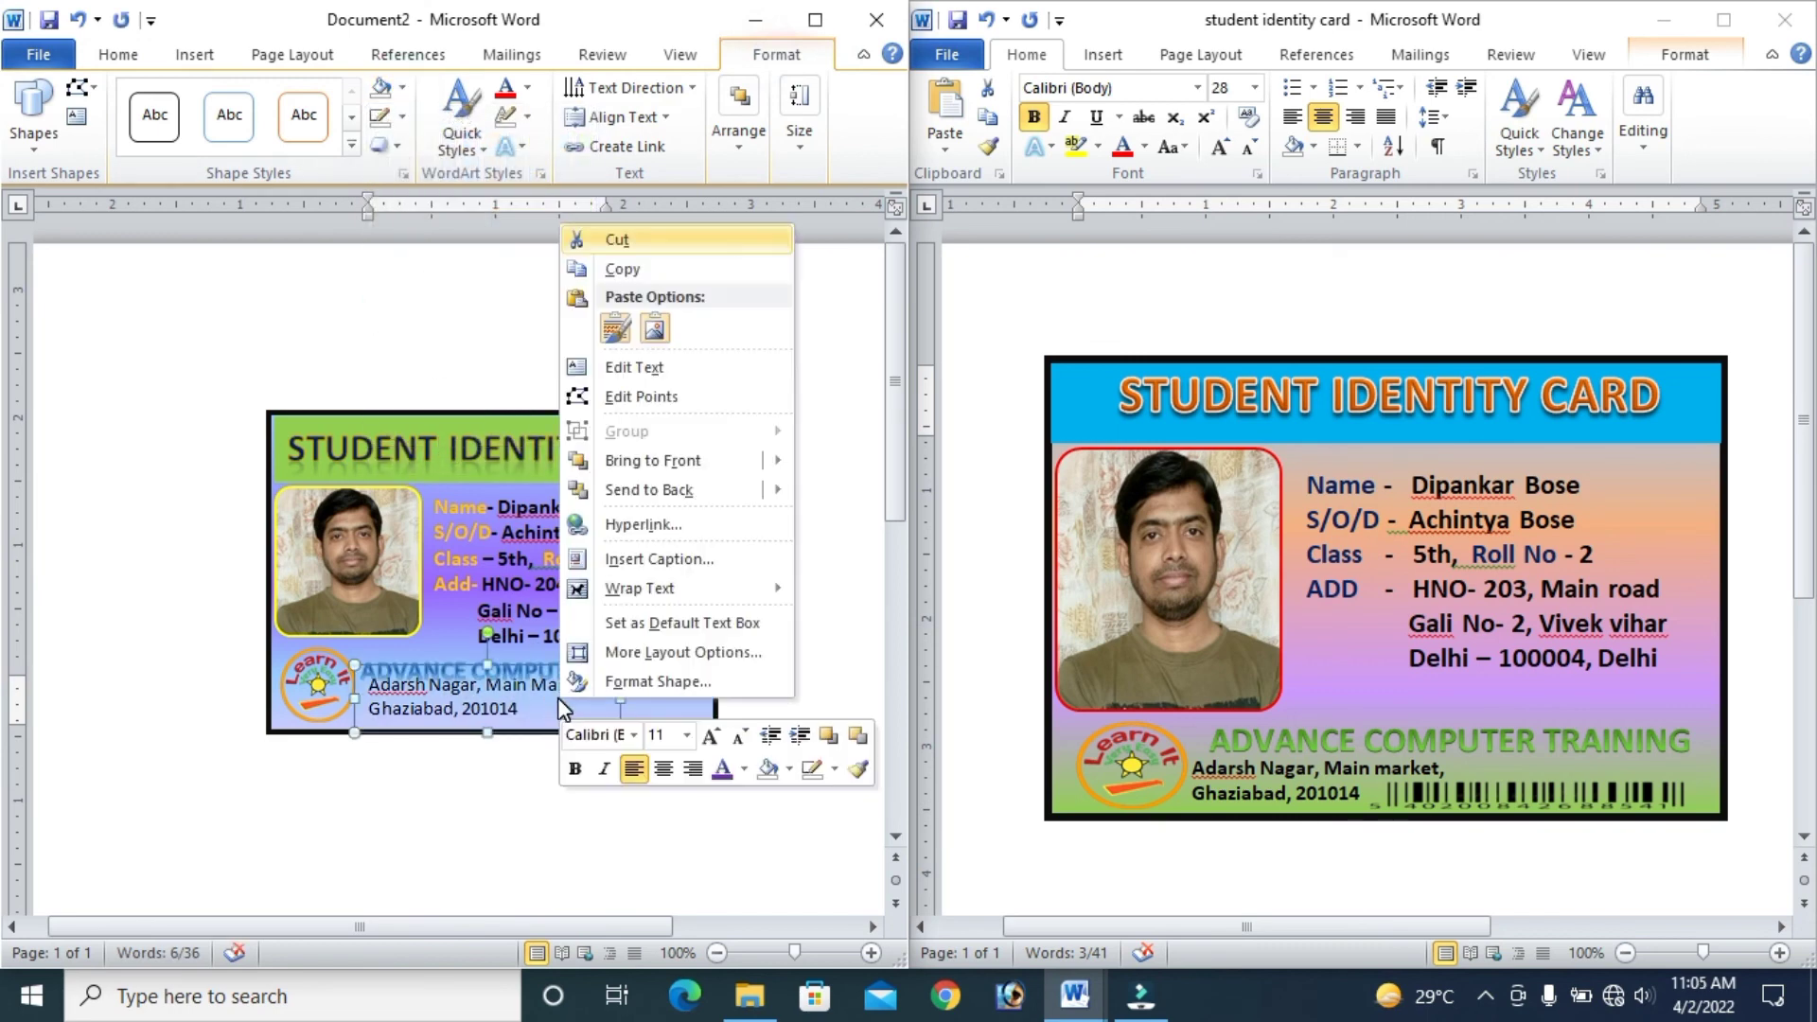
click(447, 691)
key(Down)
key(Down)
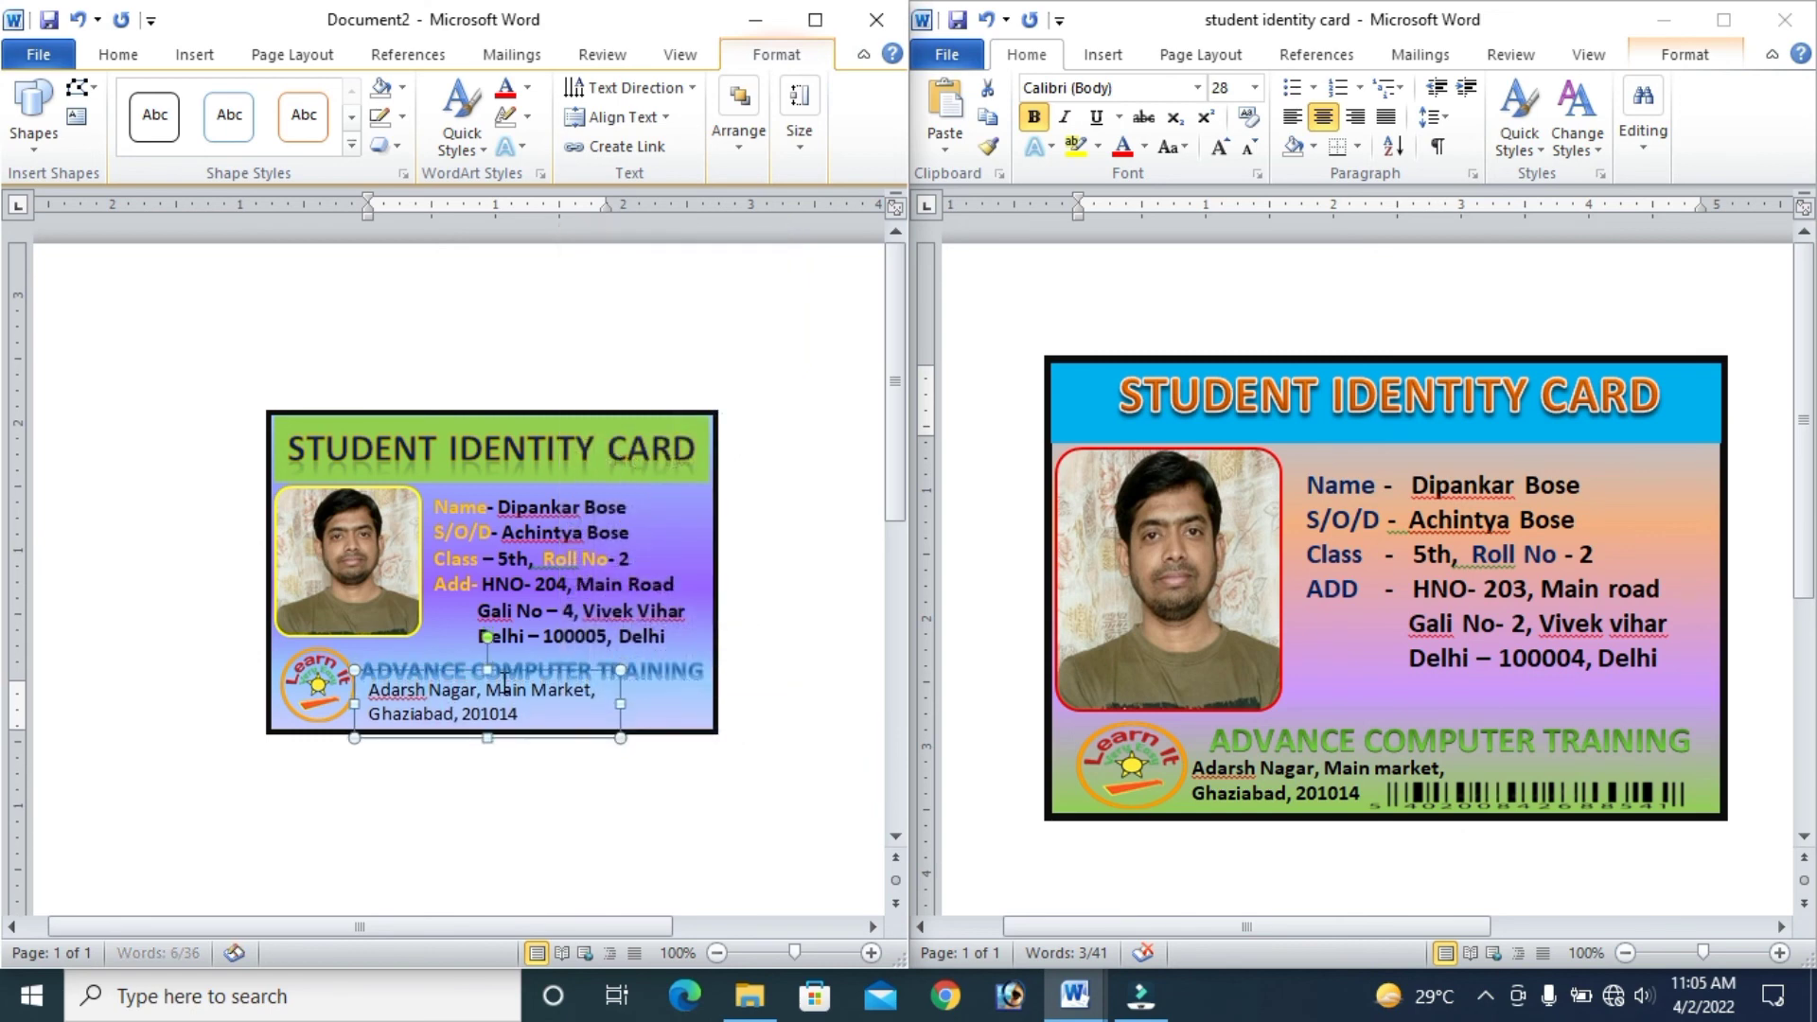
key(Left)
key(Left)
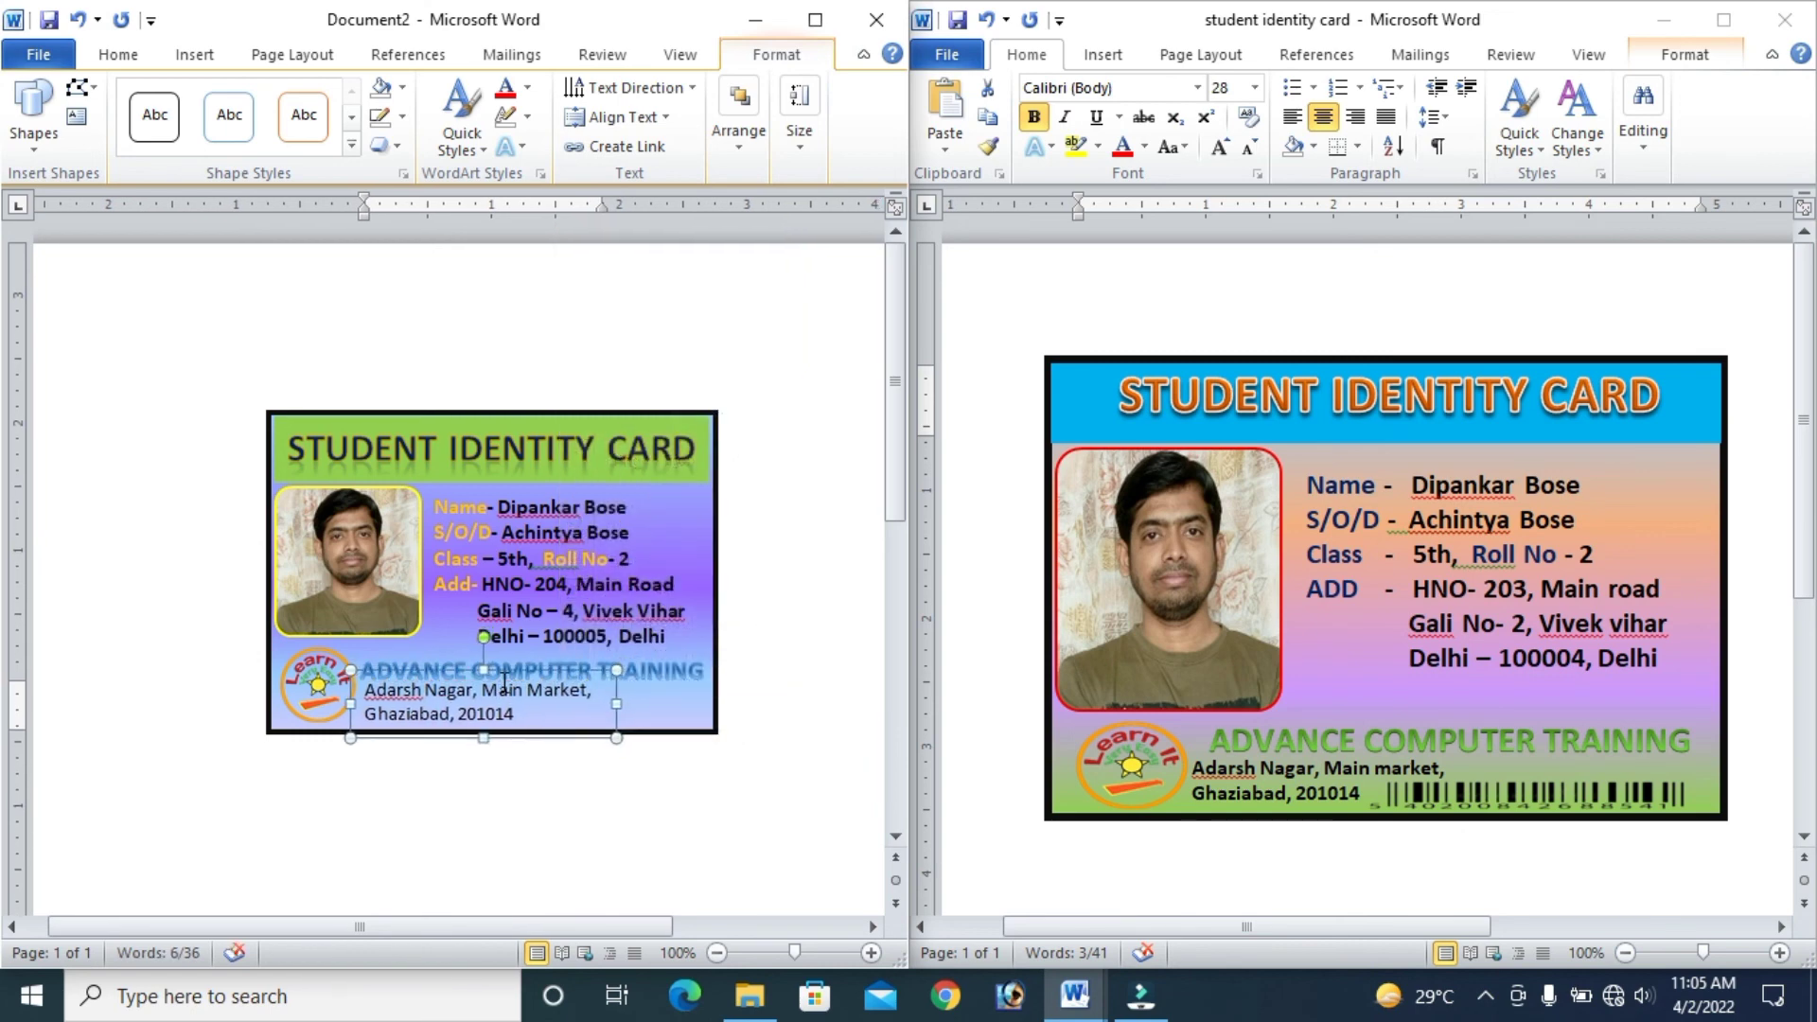
key(ctrl+b)
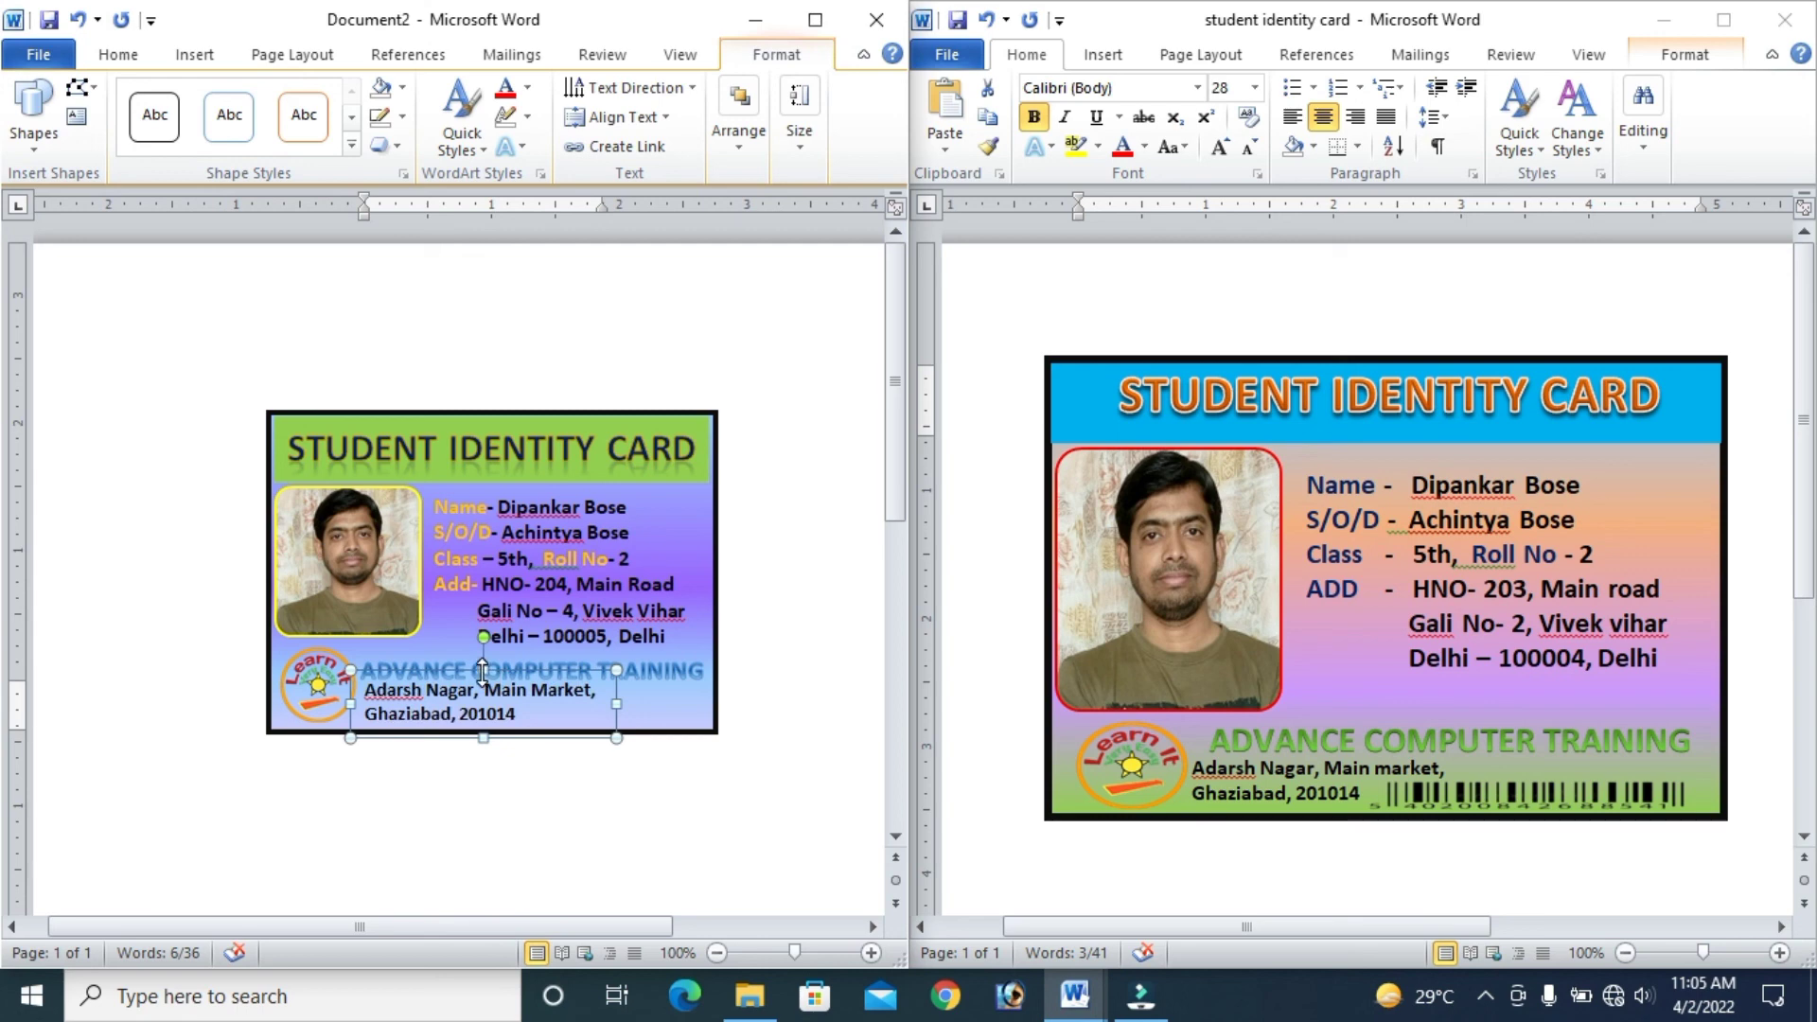
key(Down)
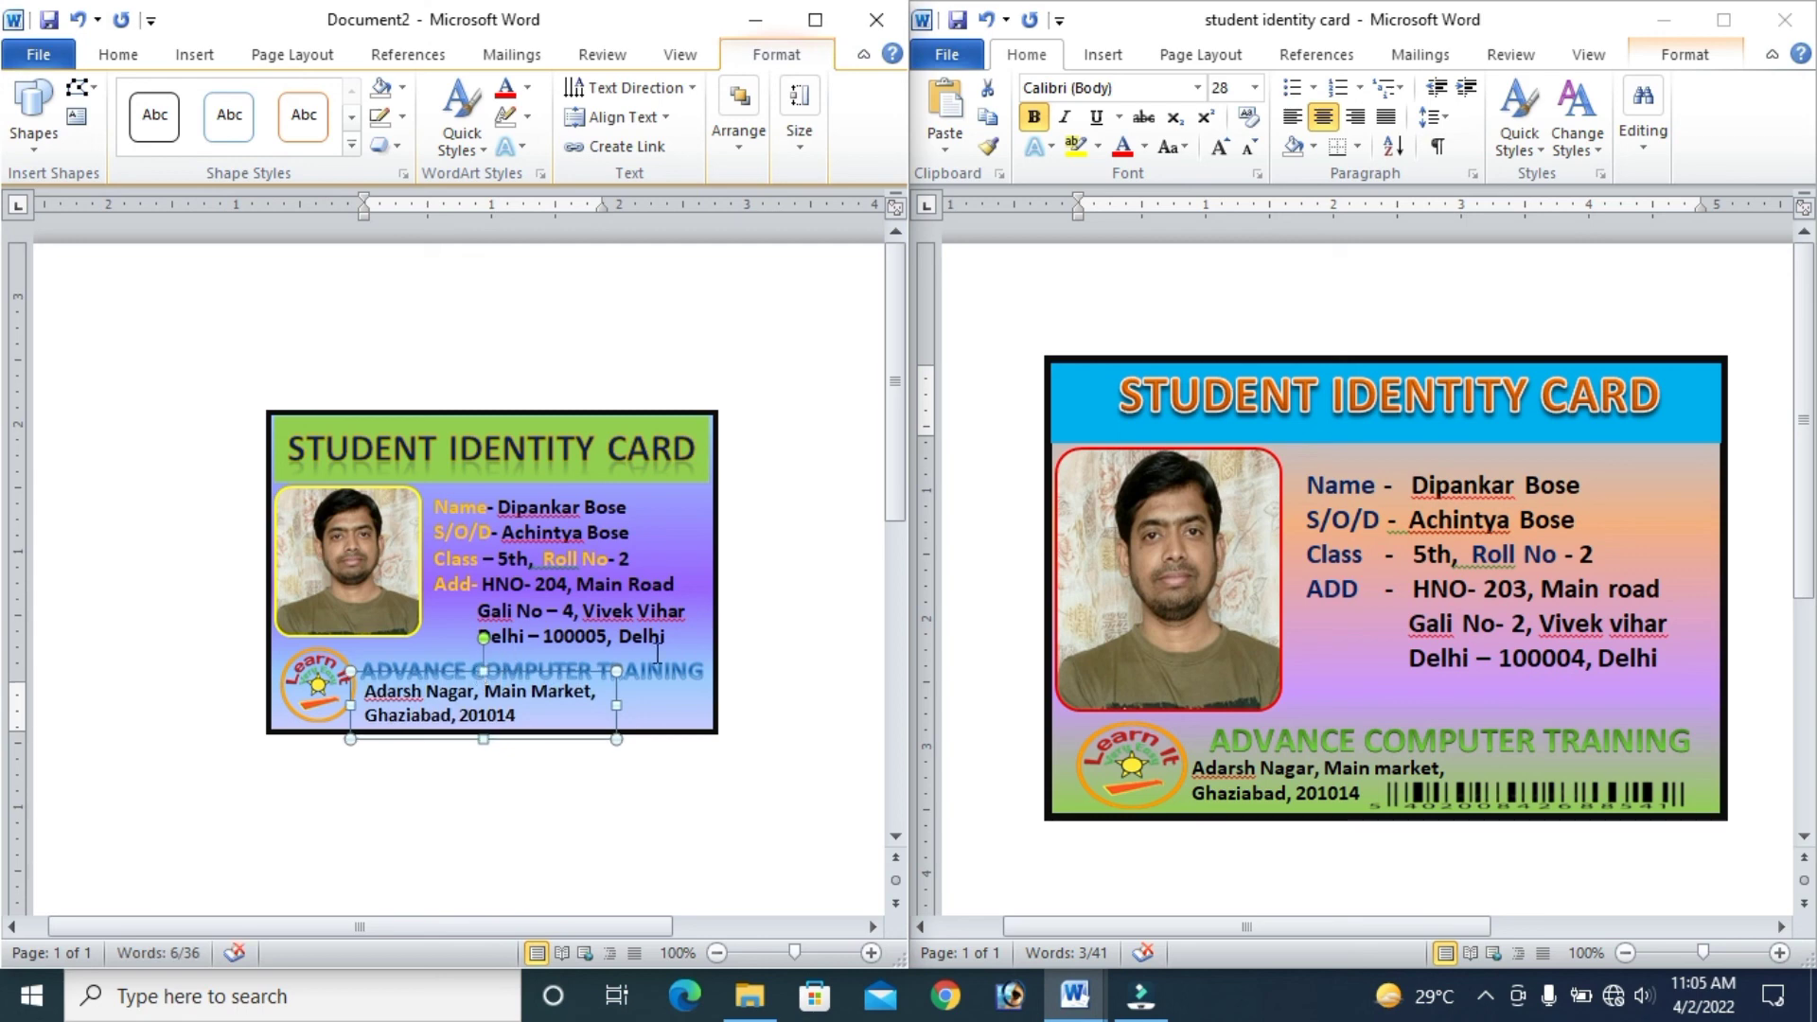
click(659, 668)
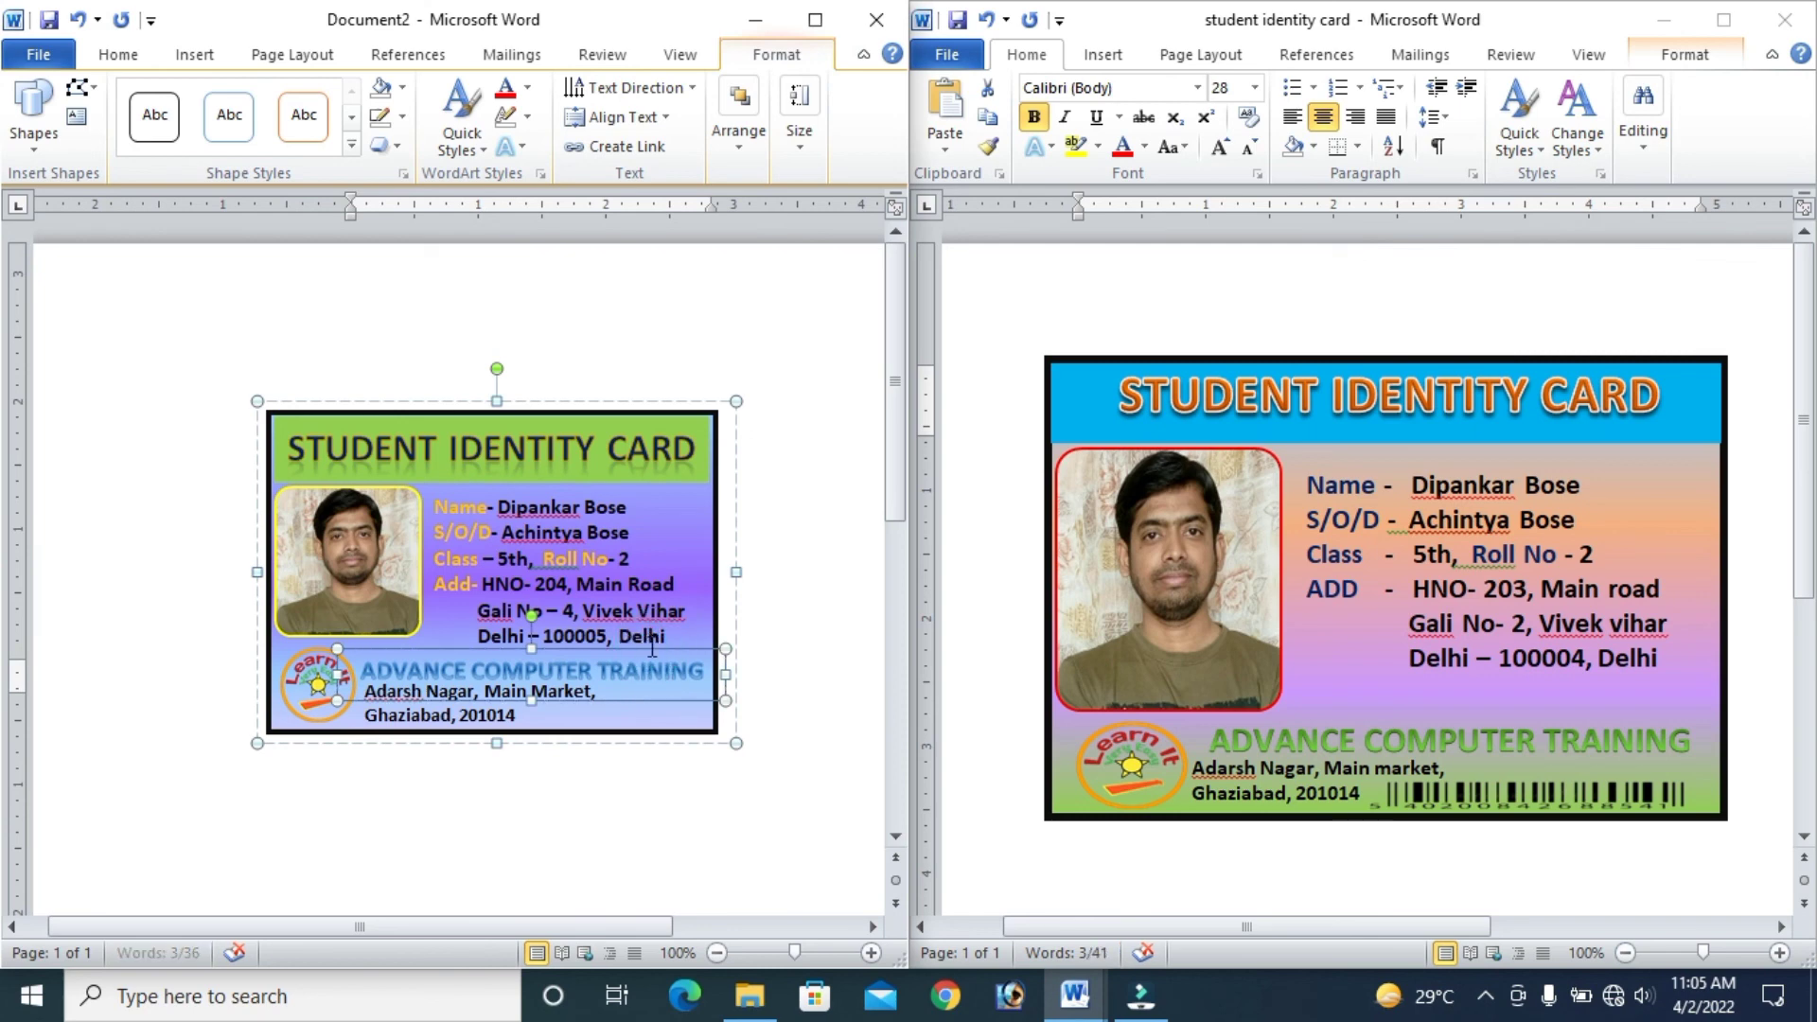
click(650, 651)
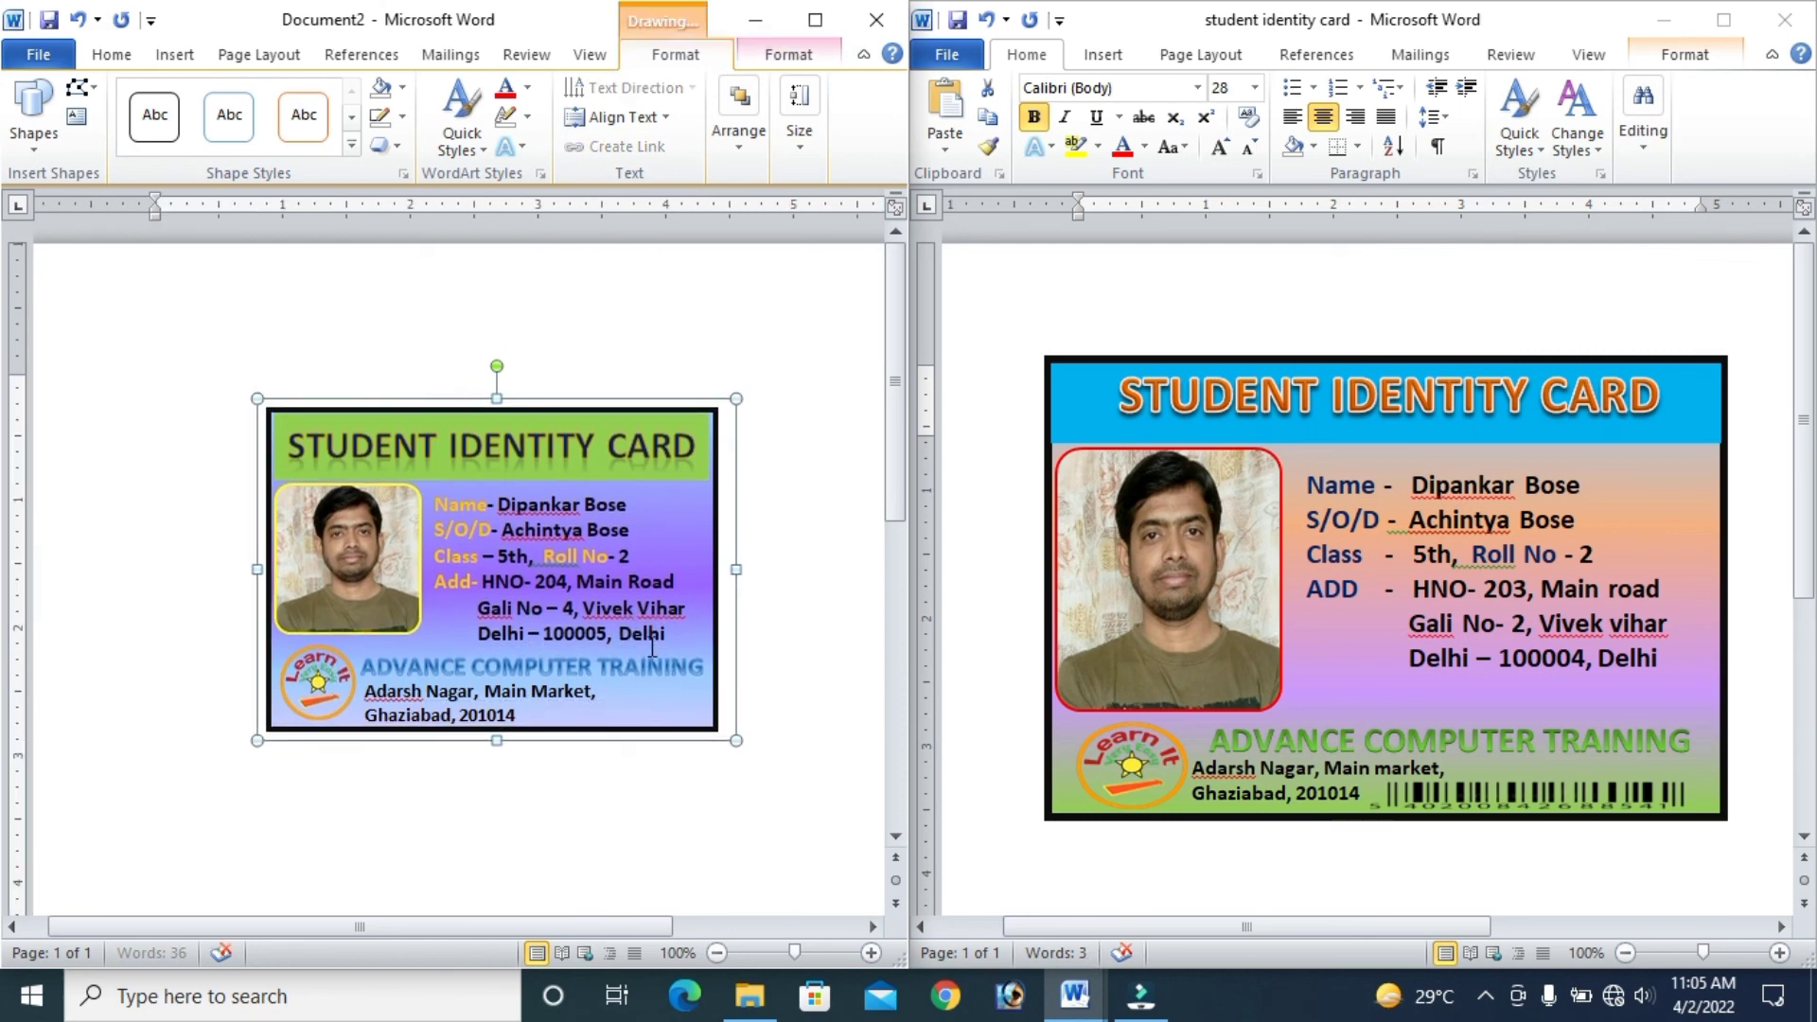
click(700, 782)
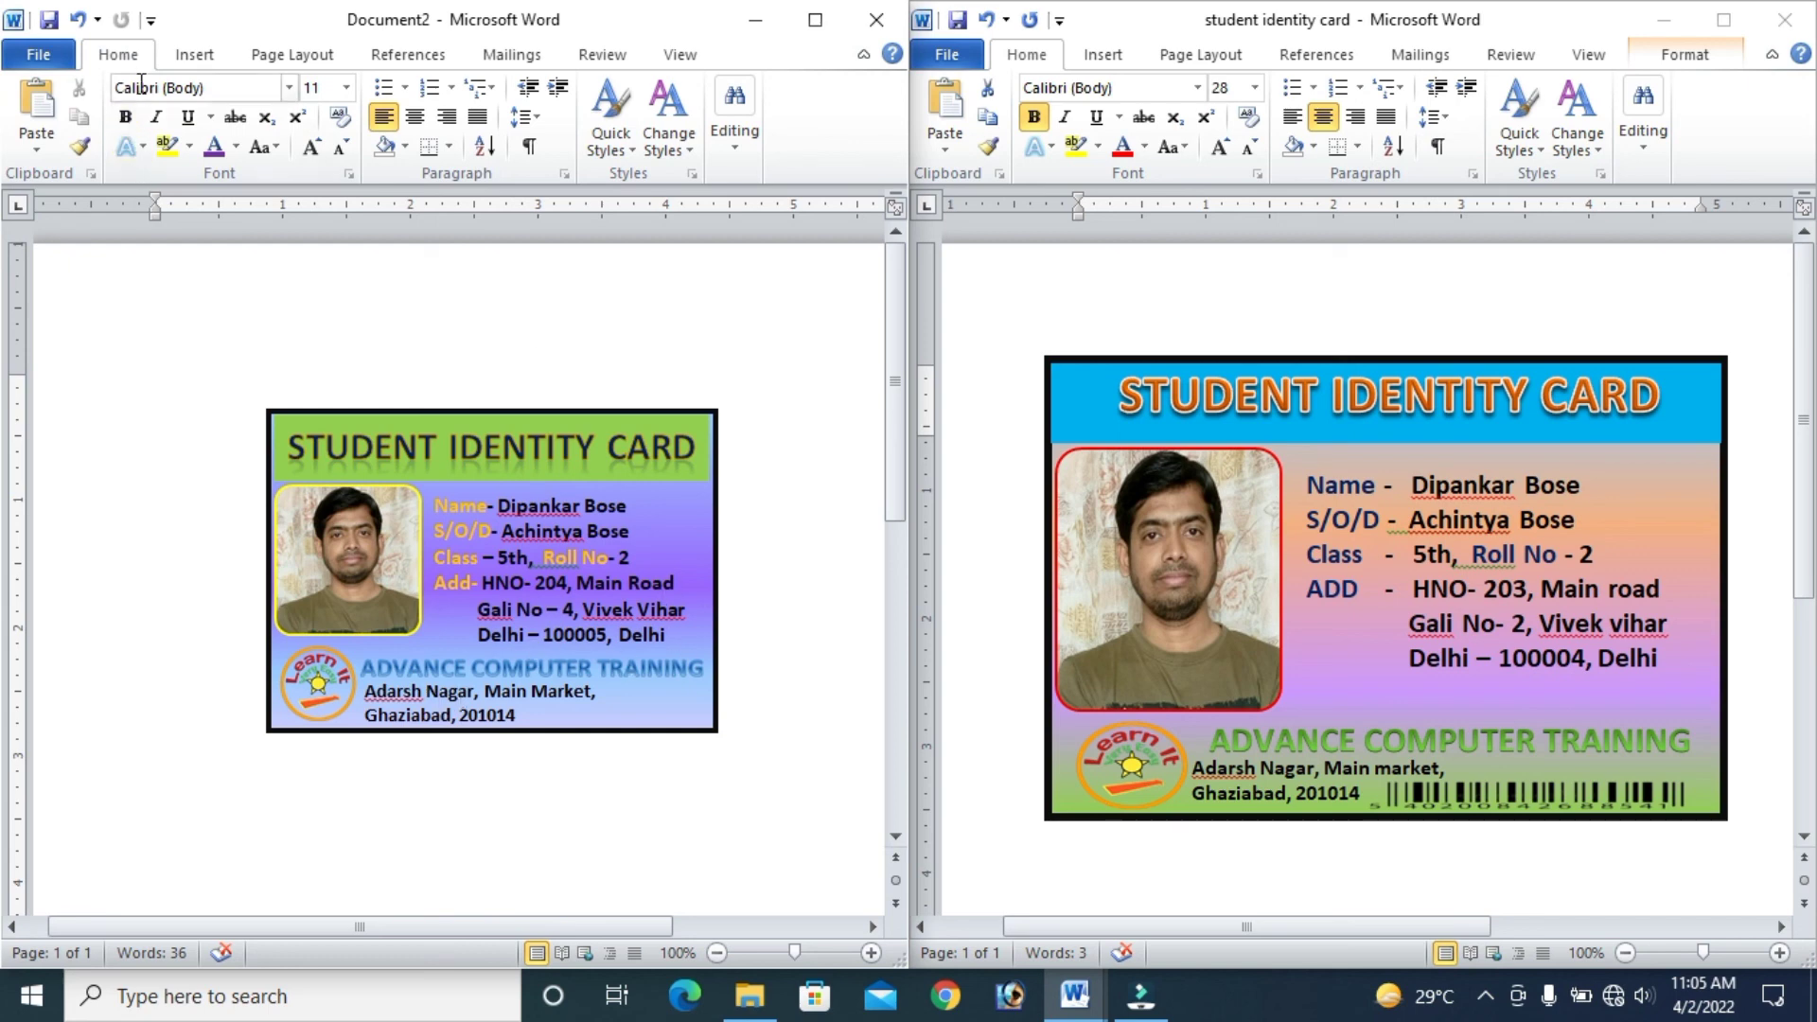
click(189, 54)
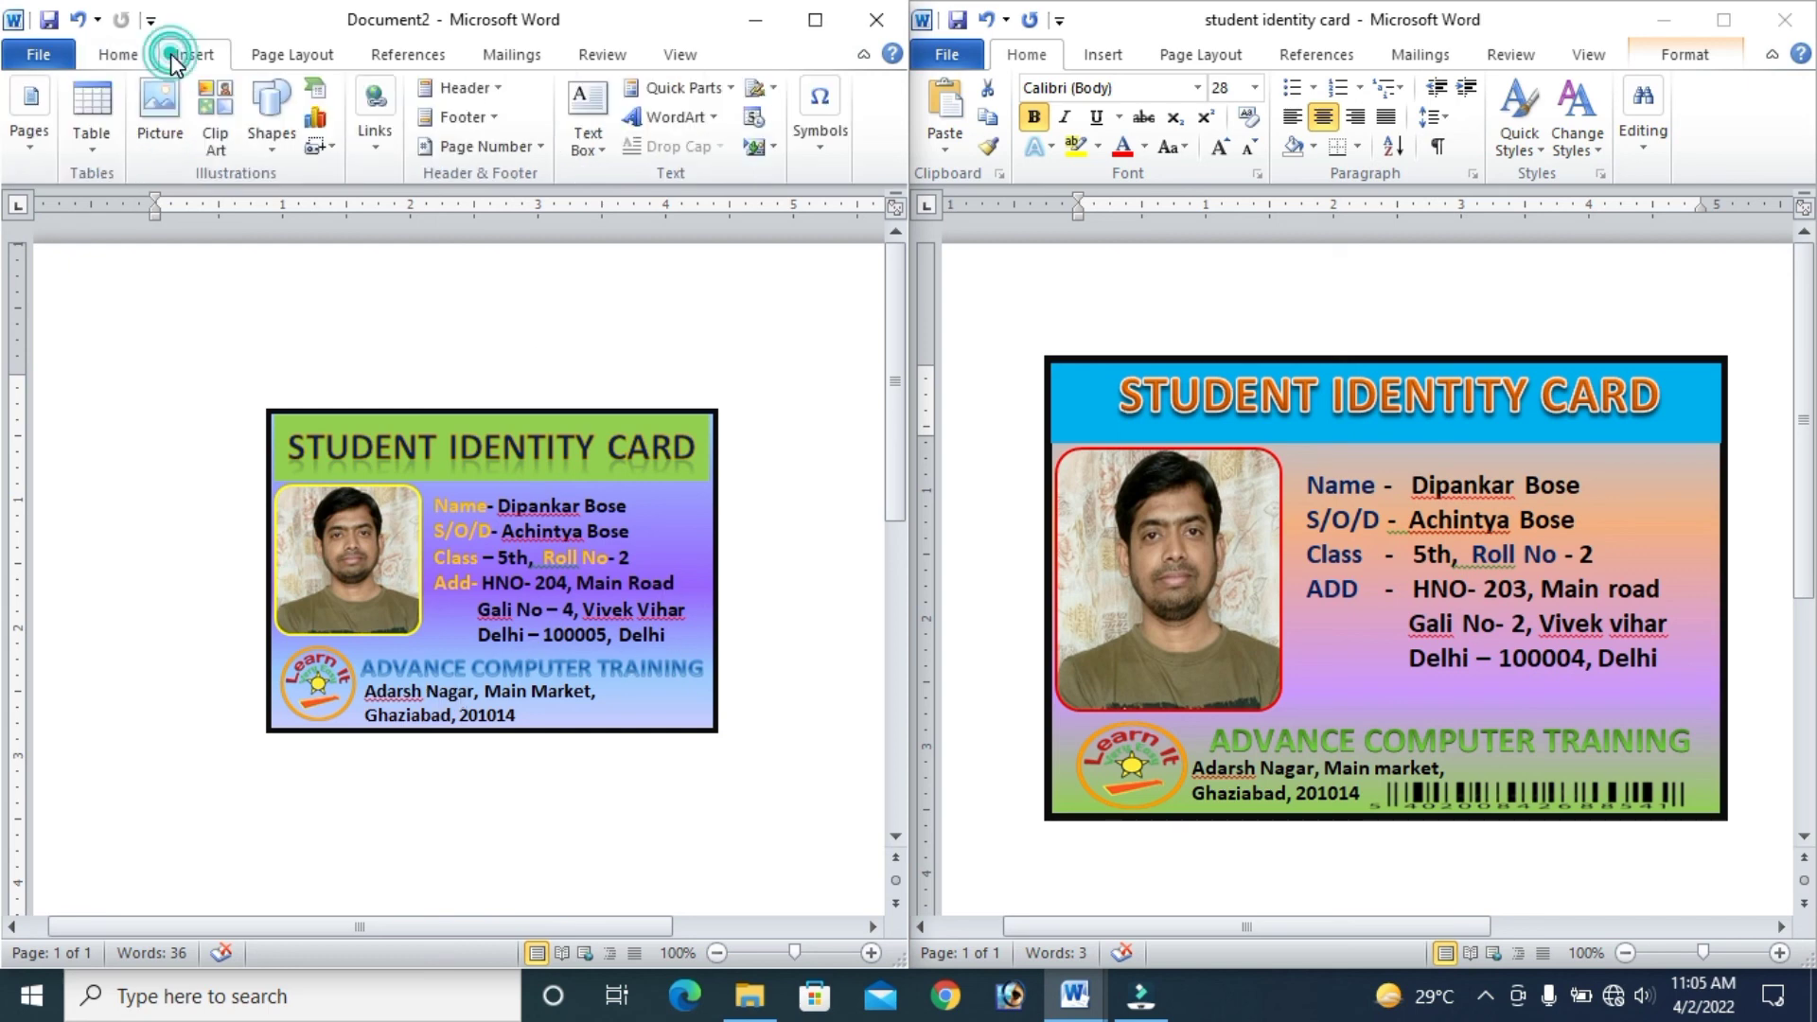
click(163, 142)
click(123, 227)
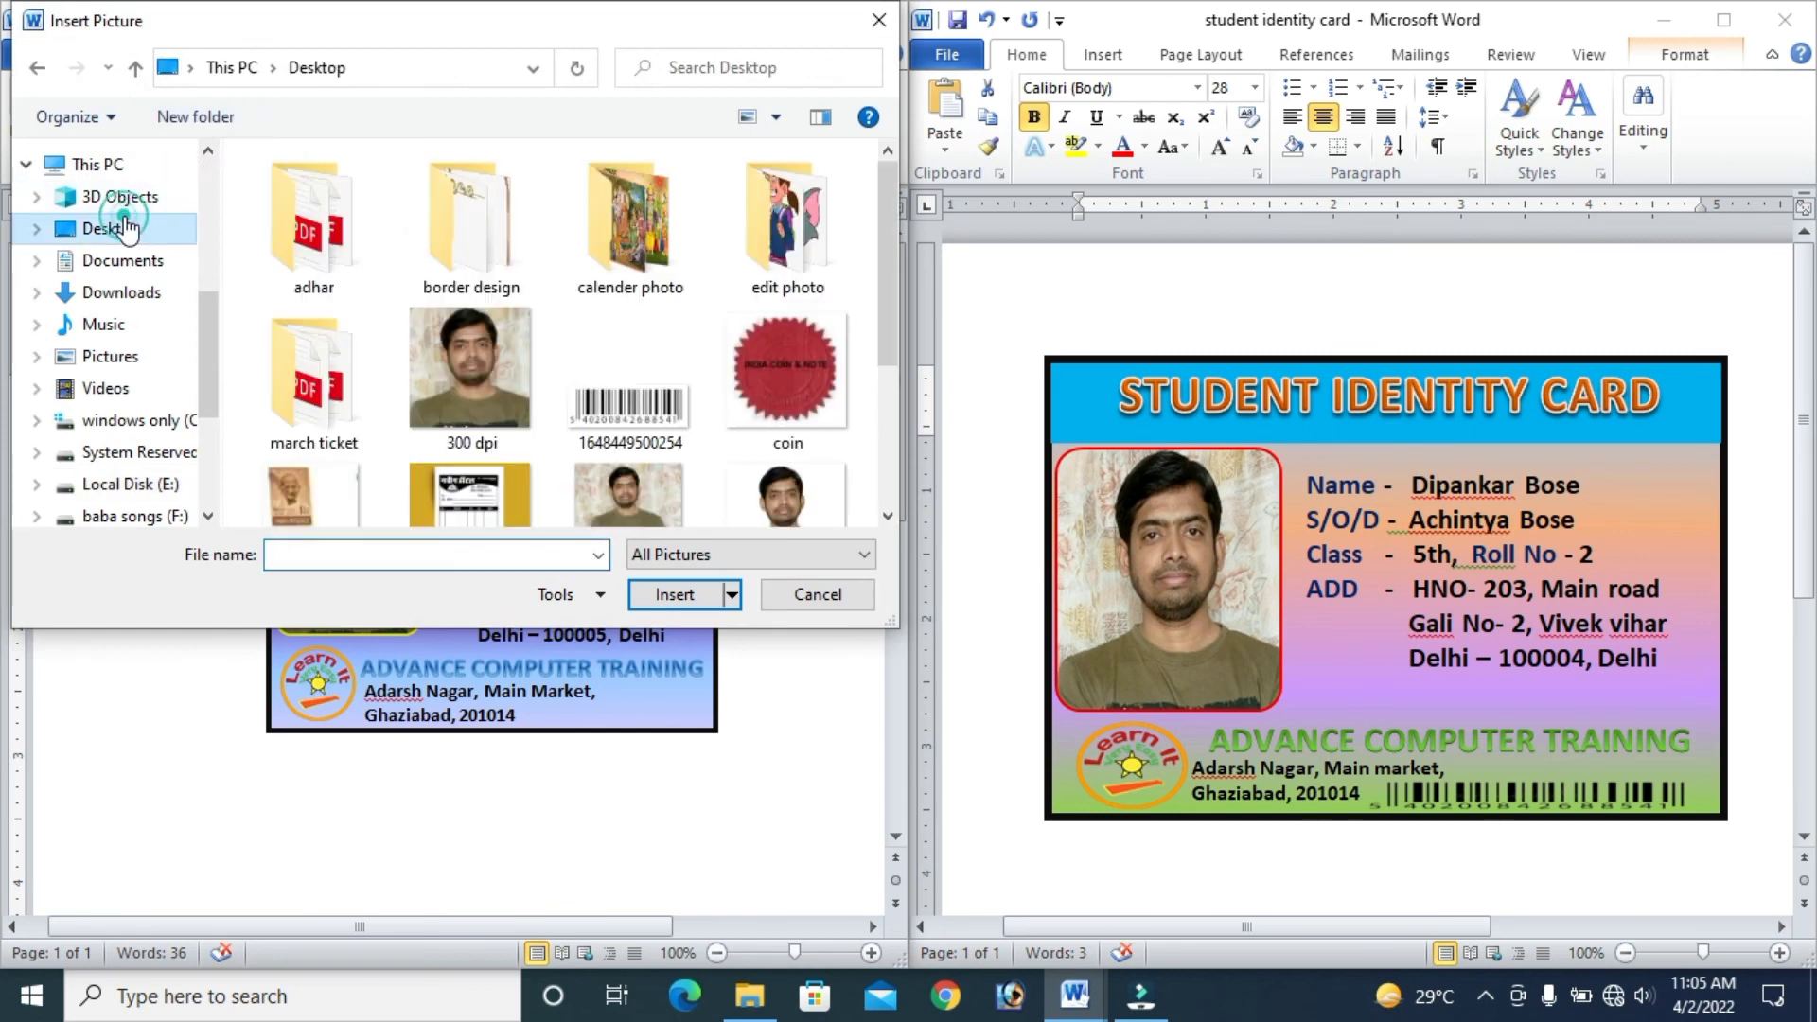
click(629, 407)
click(674, 593)
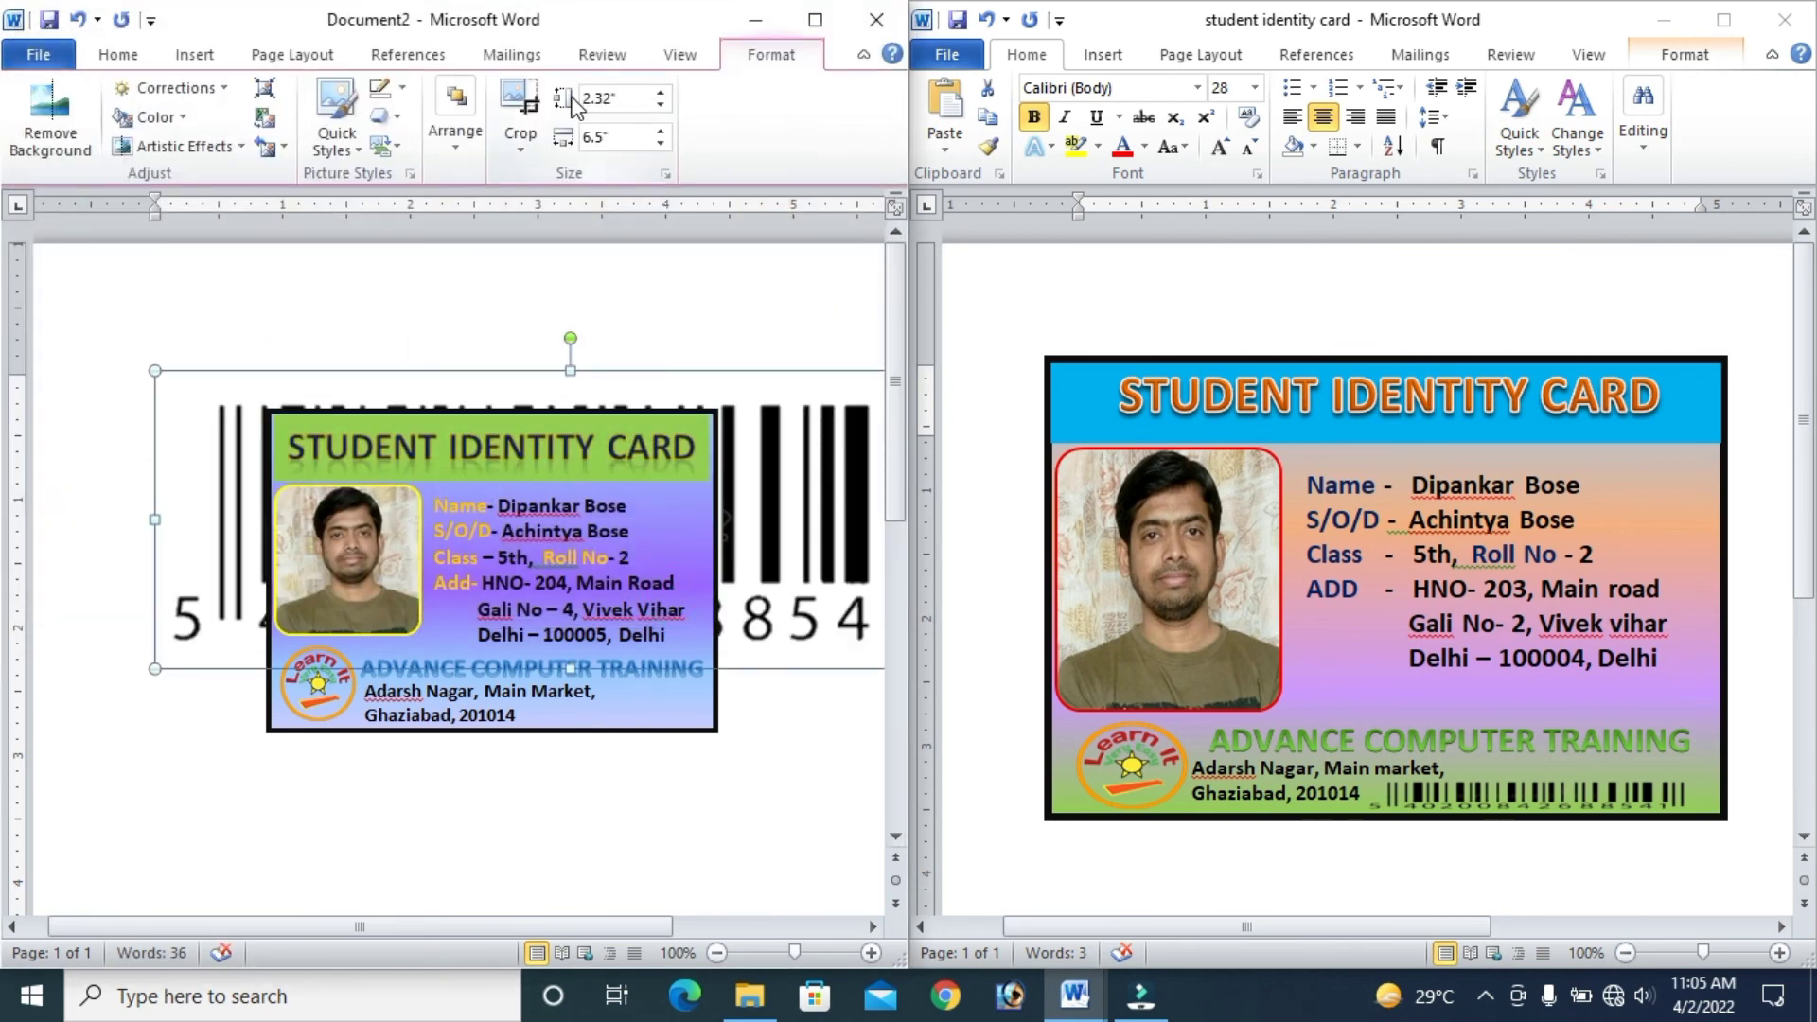
Step: Float the barcode In Front of Text, shrink it to 0.21" × 1.22", and place it bottom-right
click(815, 19)
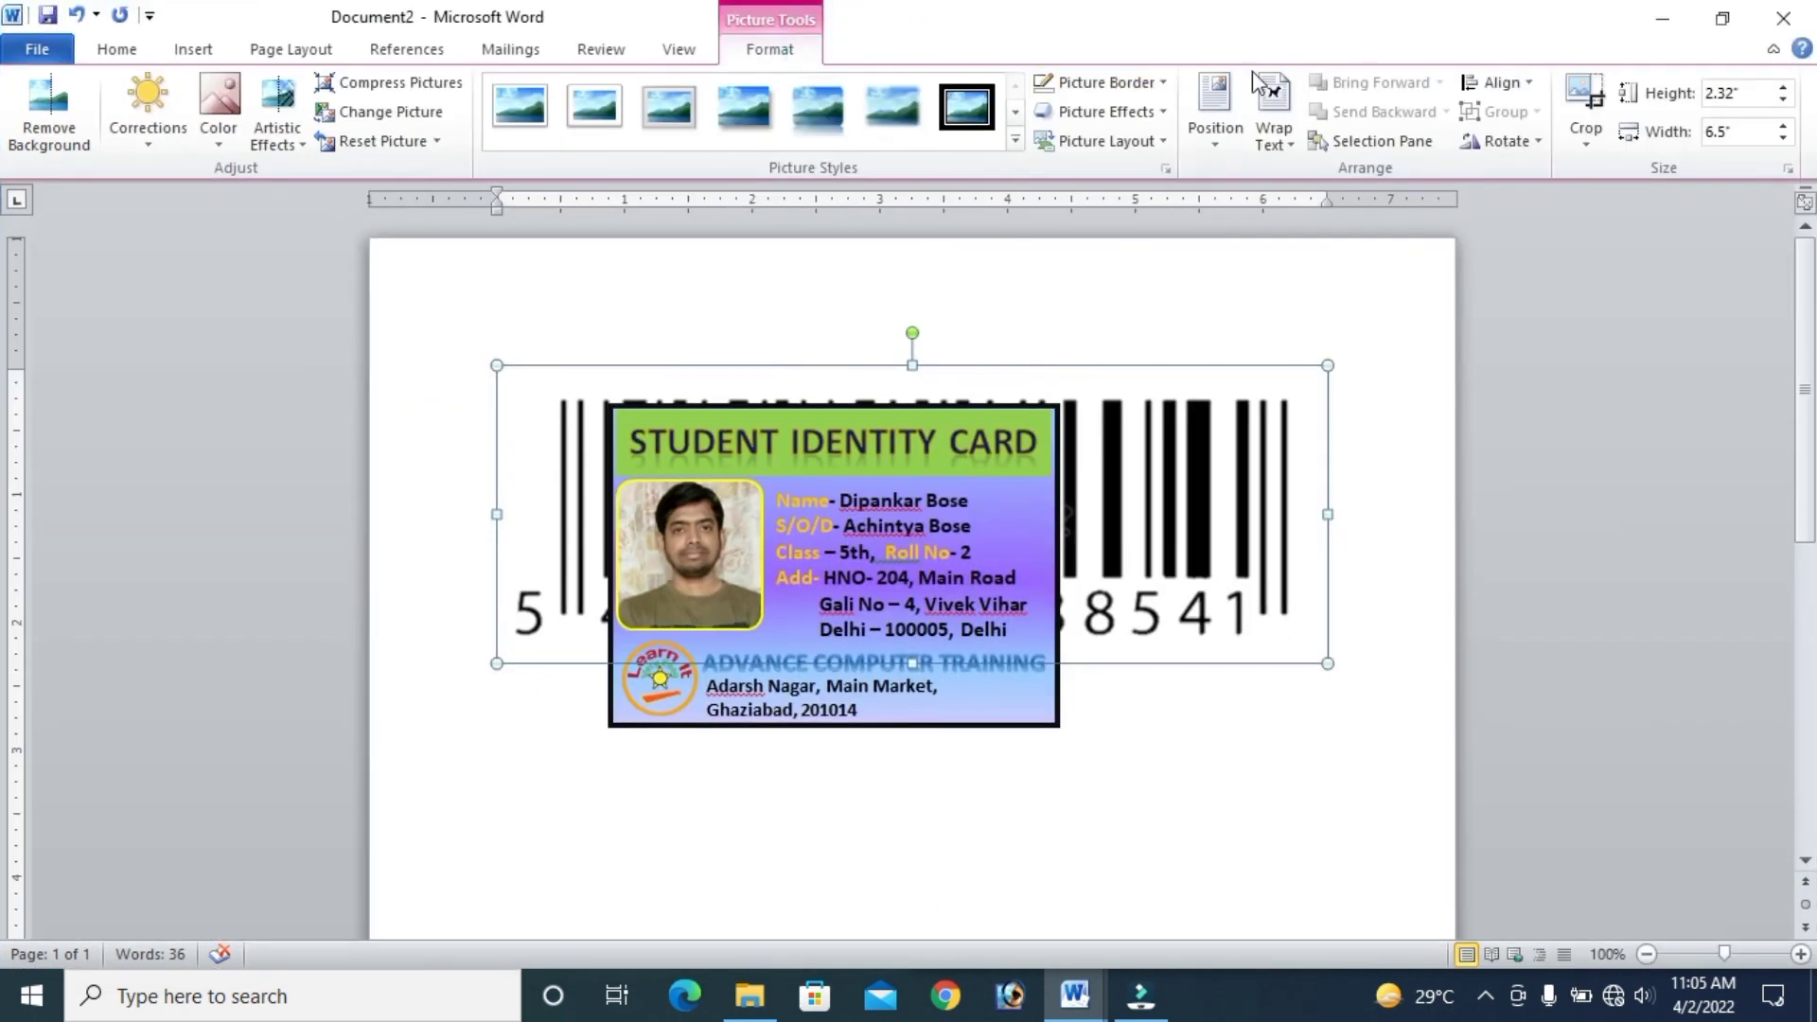
click(1271, 128)
click(1309, 379)
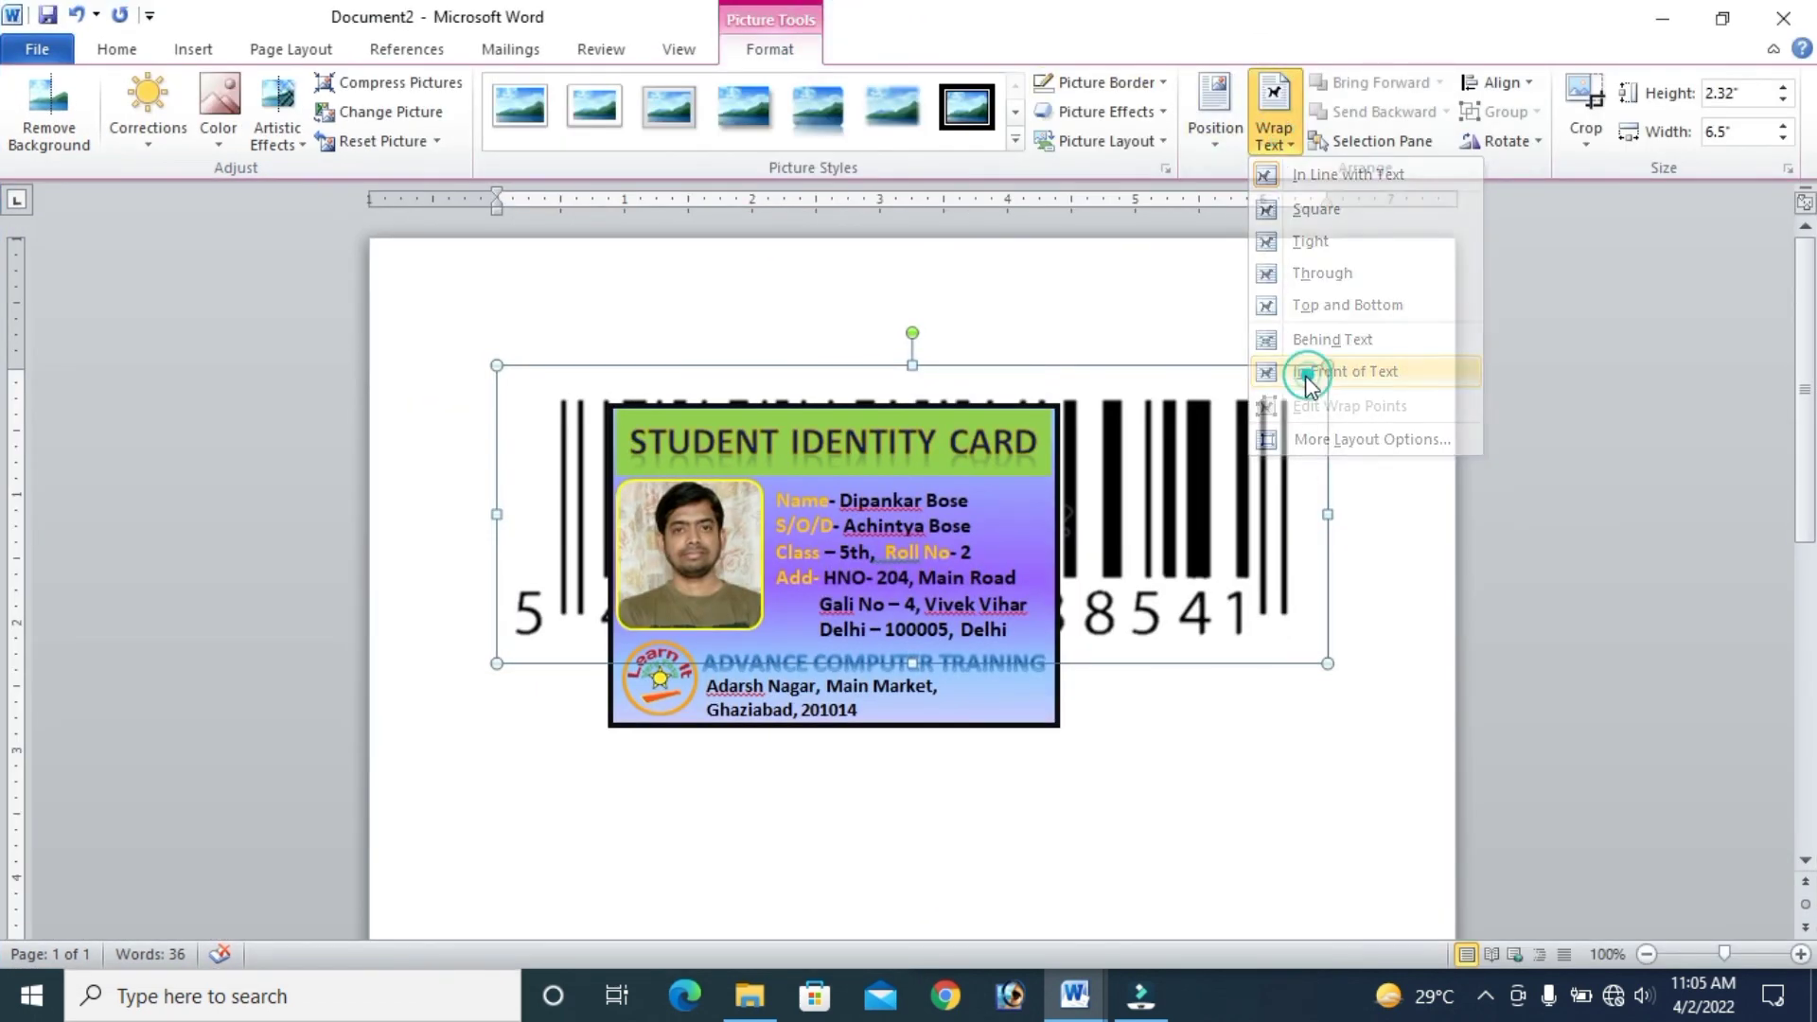
mouse_move(1325, 667)
mouse_down()
mouse_move(575, 394)
mouse_move(1007, 705)
mouse_up()
click(1230, 674)
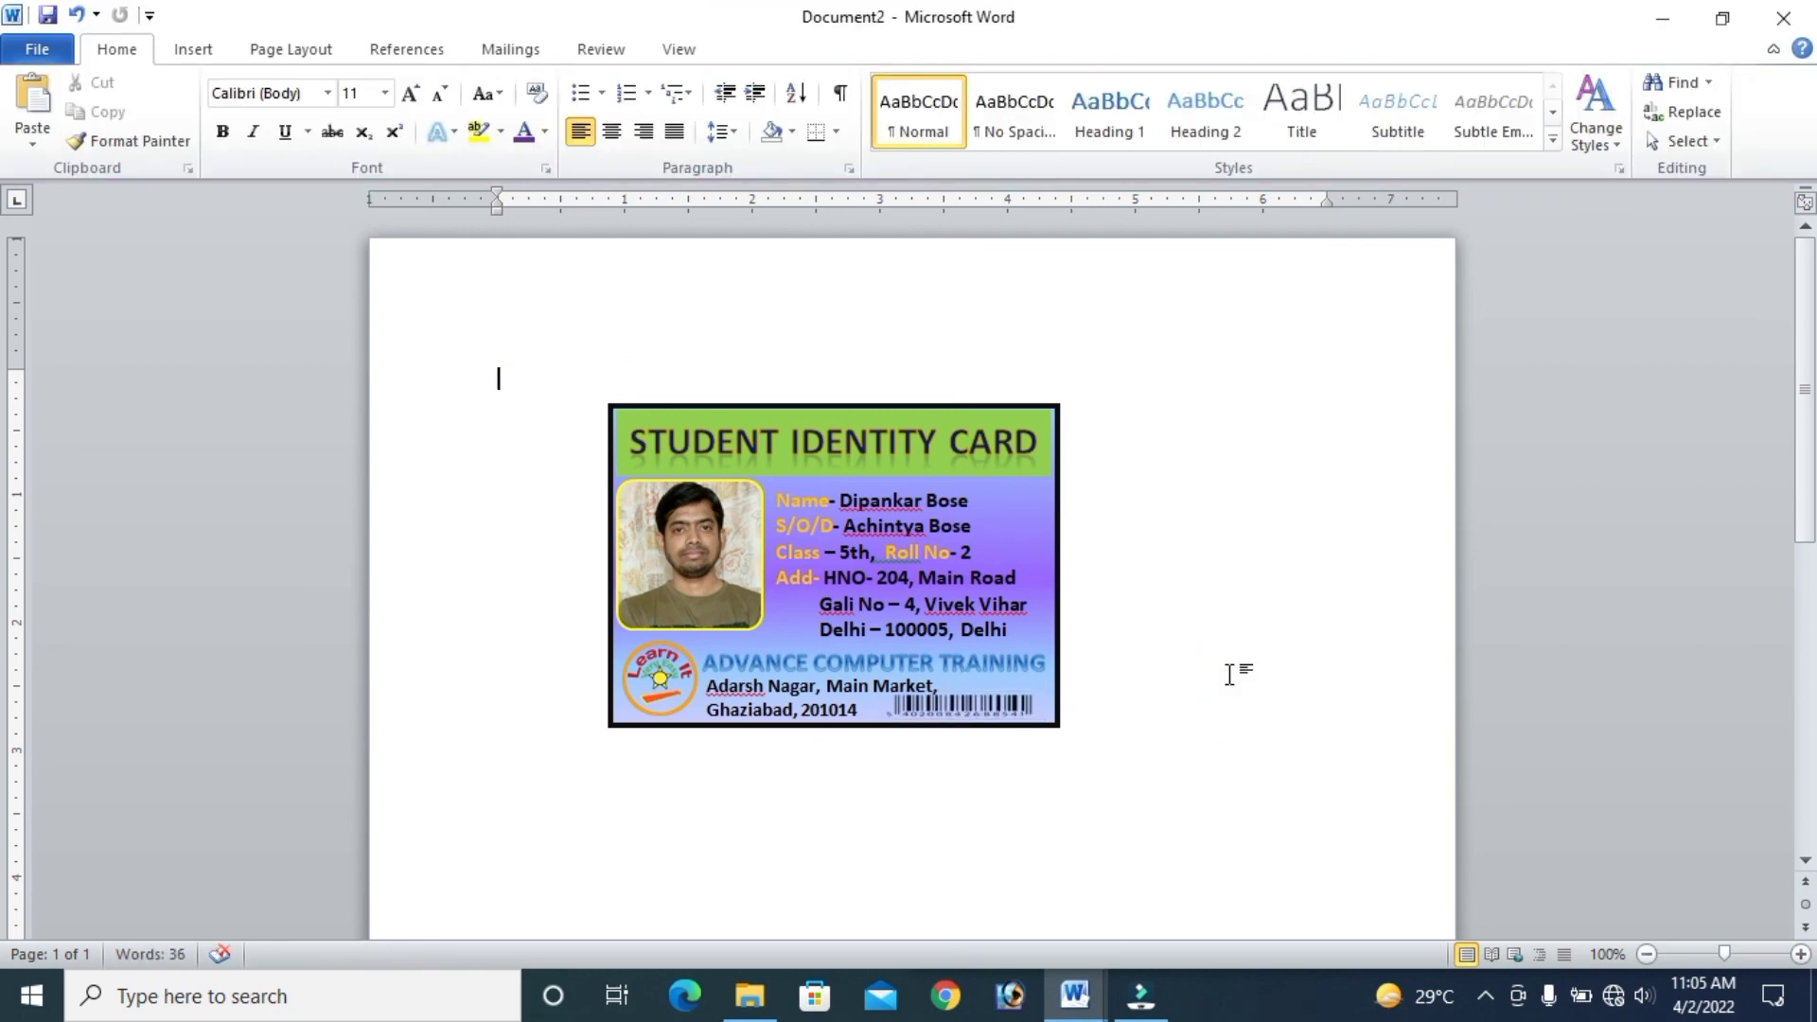
Step: Group the ID card picture, barcode and address text box into one object
click(1048, 468)
shift+click(996, 706)
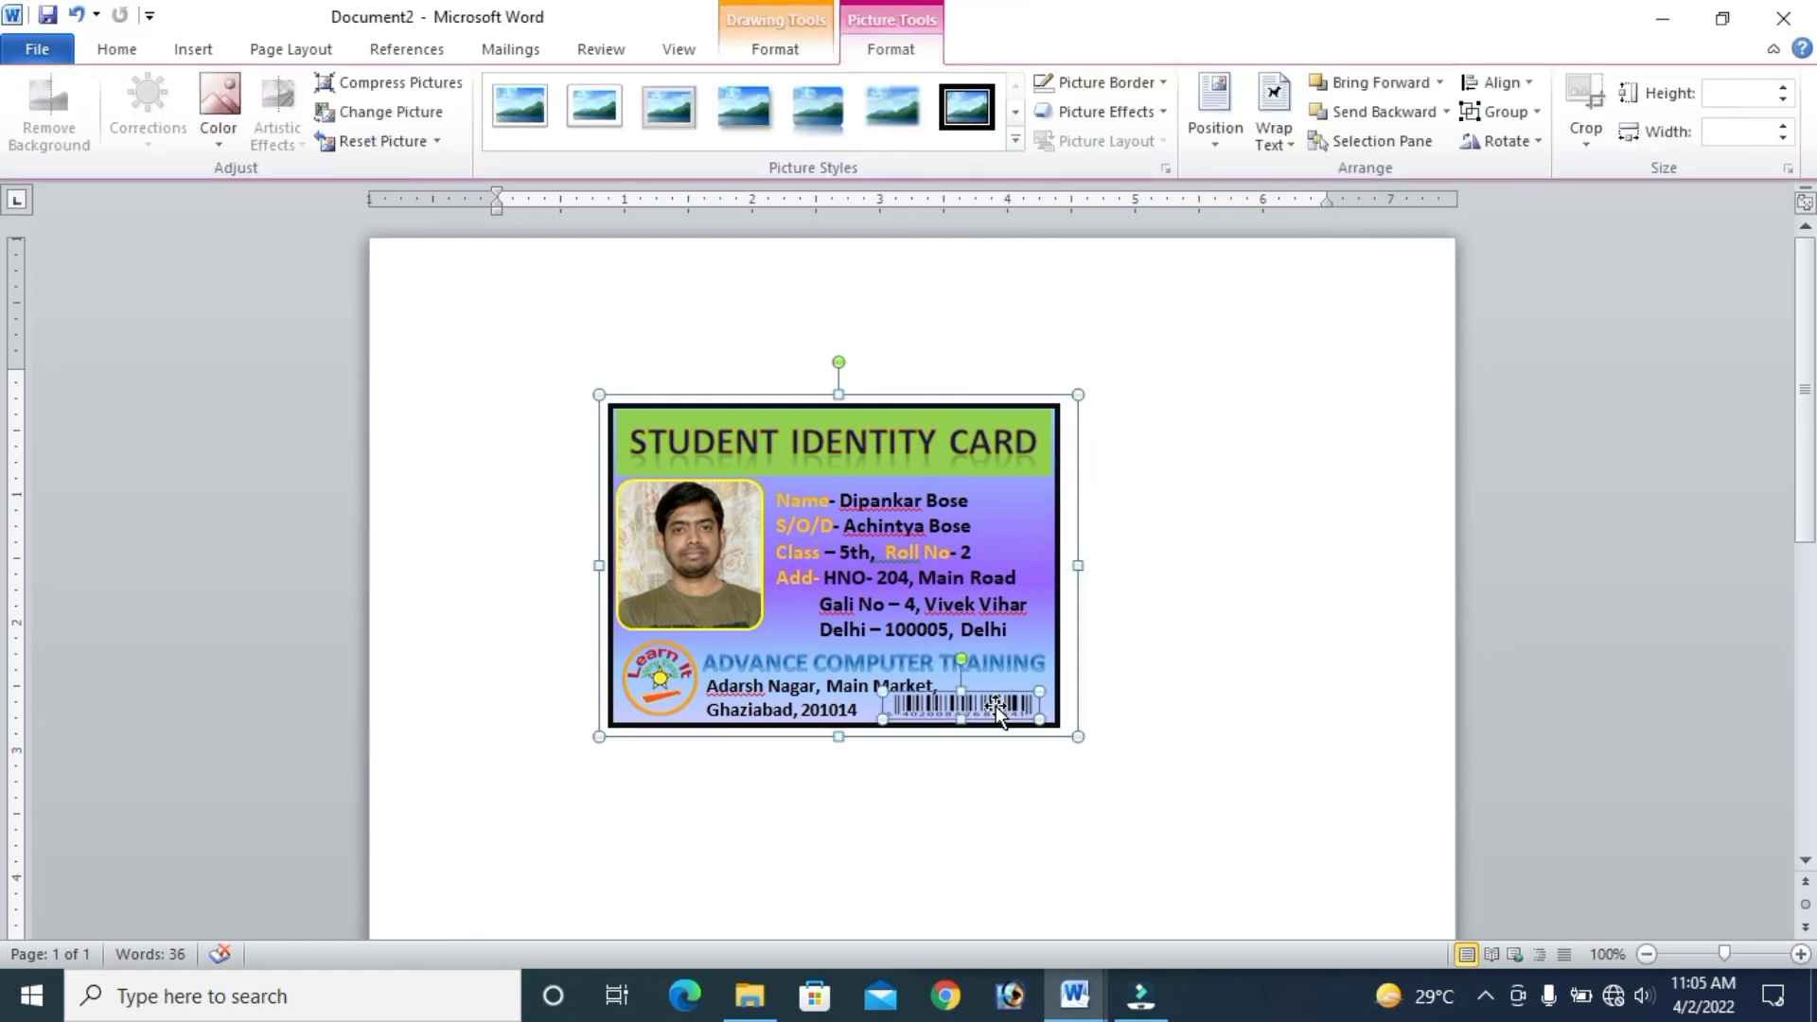
shift+click(799, 684)
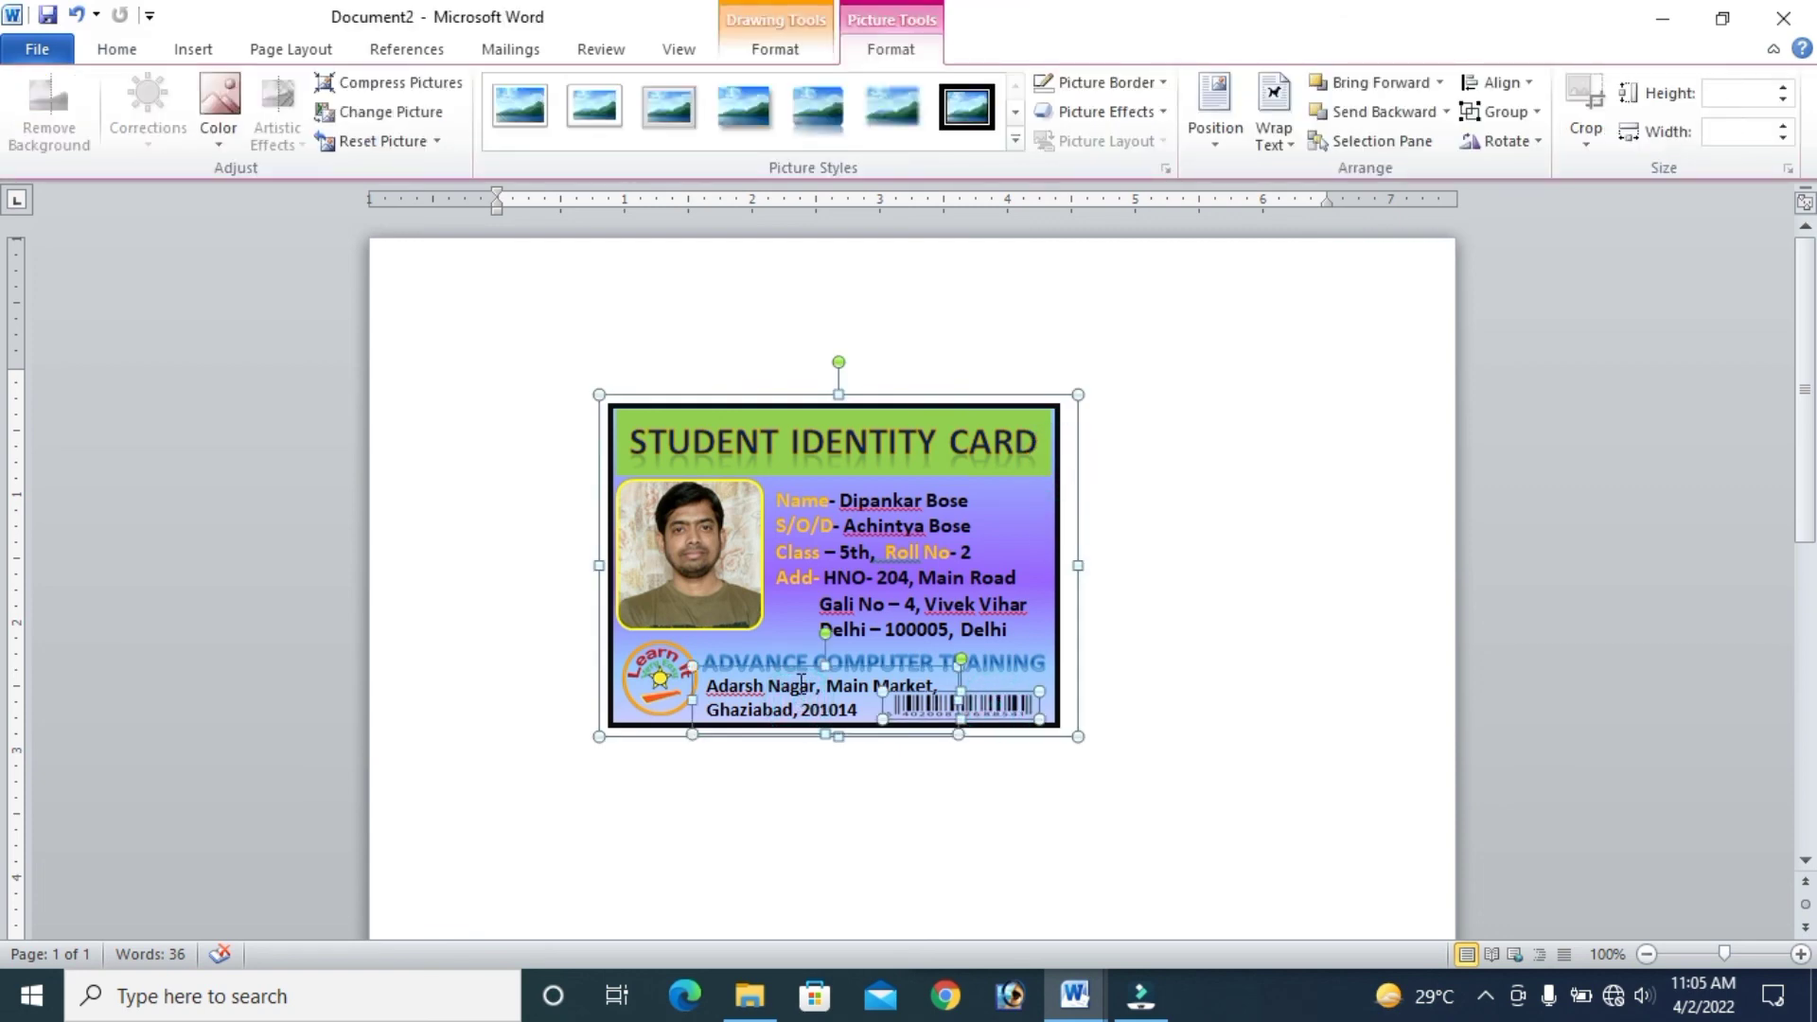
right_click(800, 684)
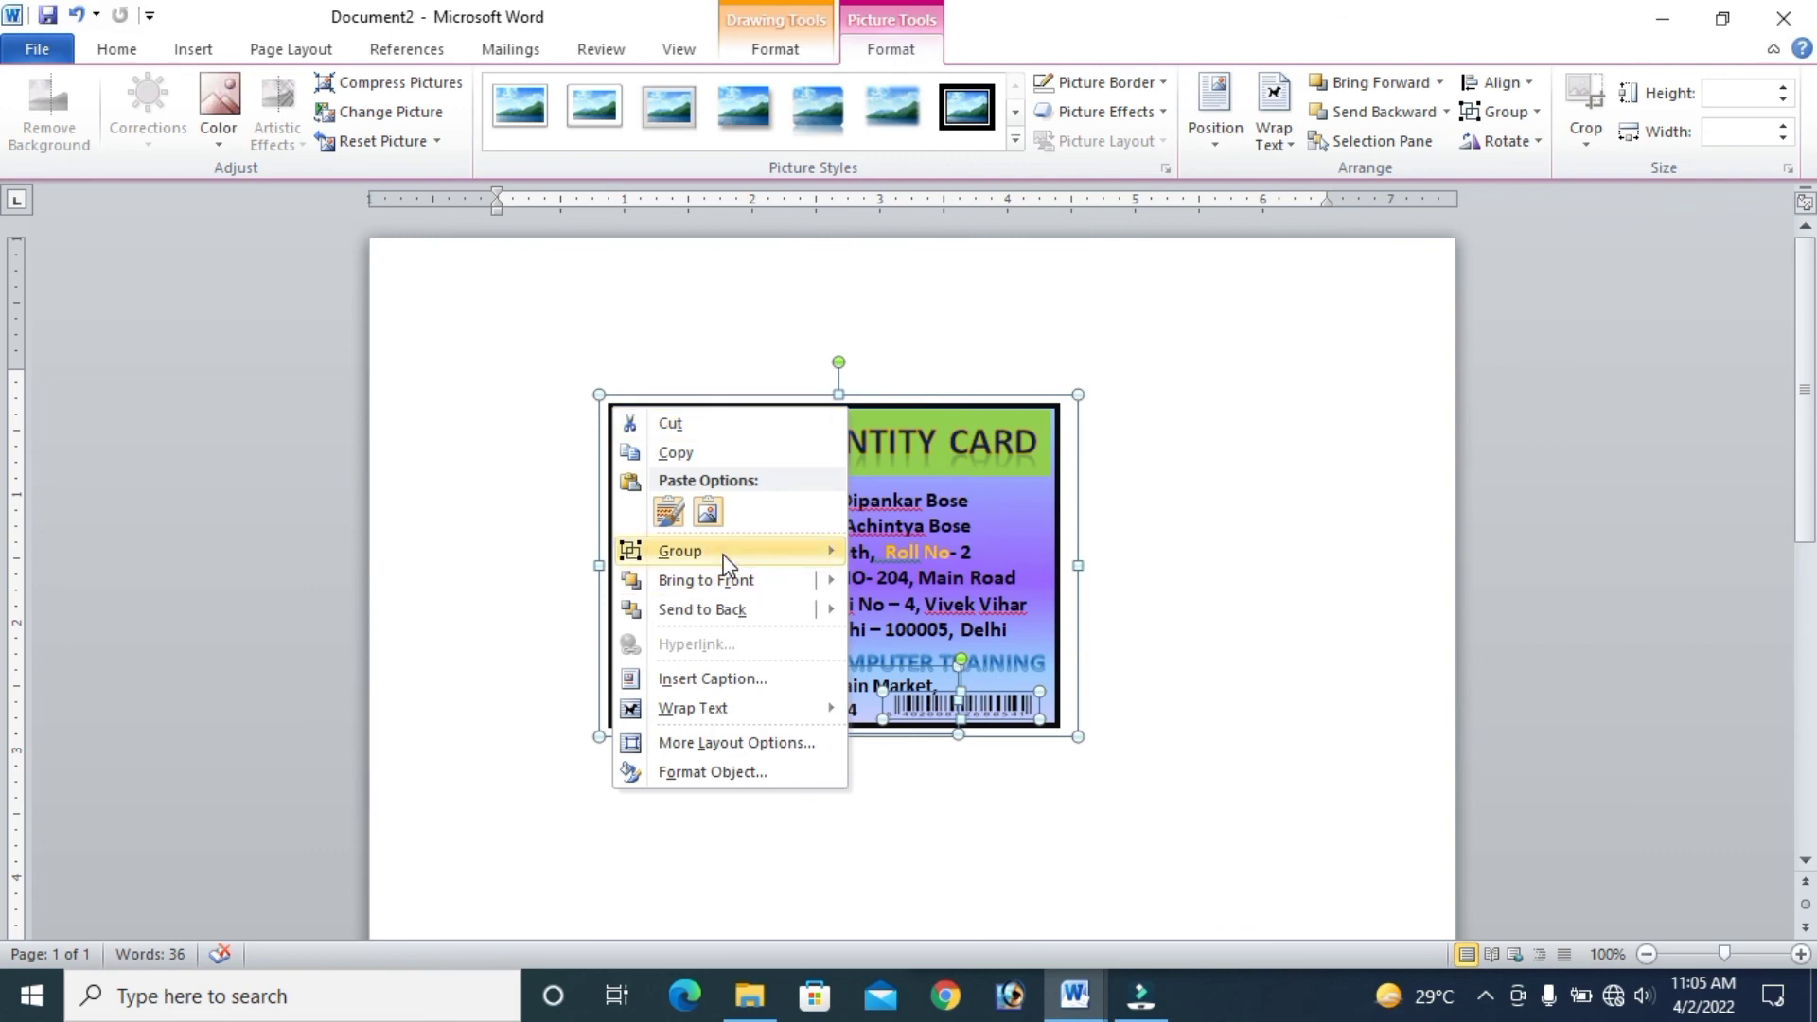
click(896, 557)
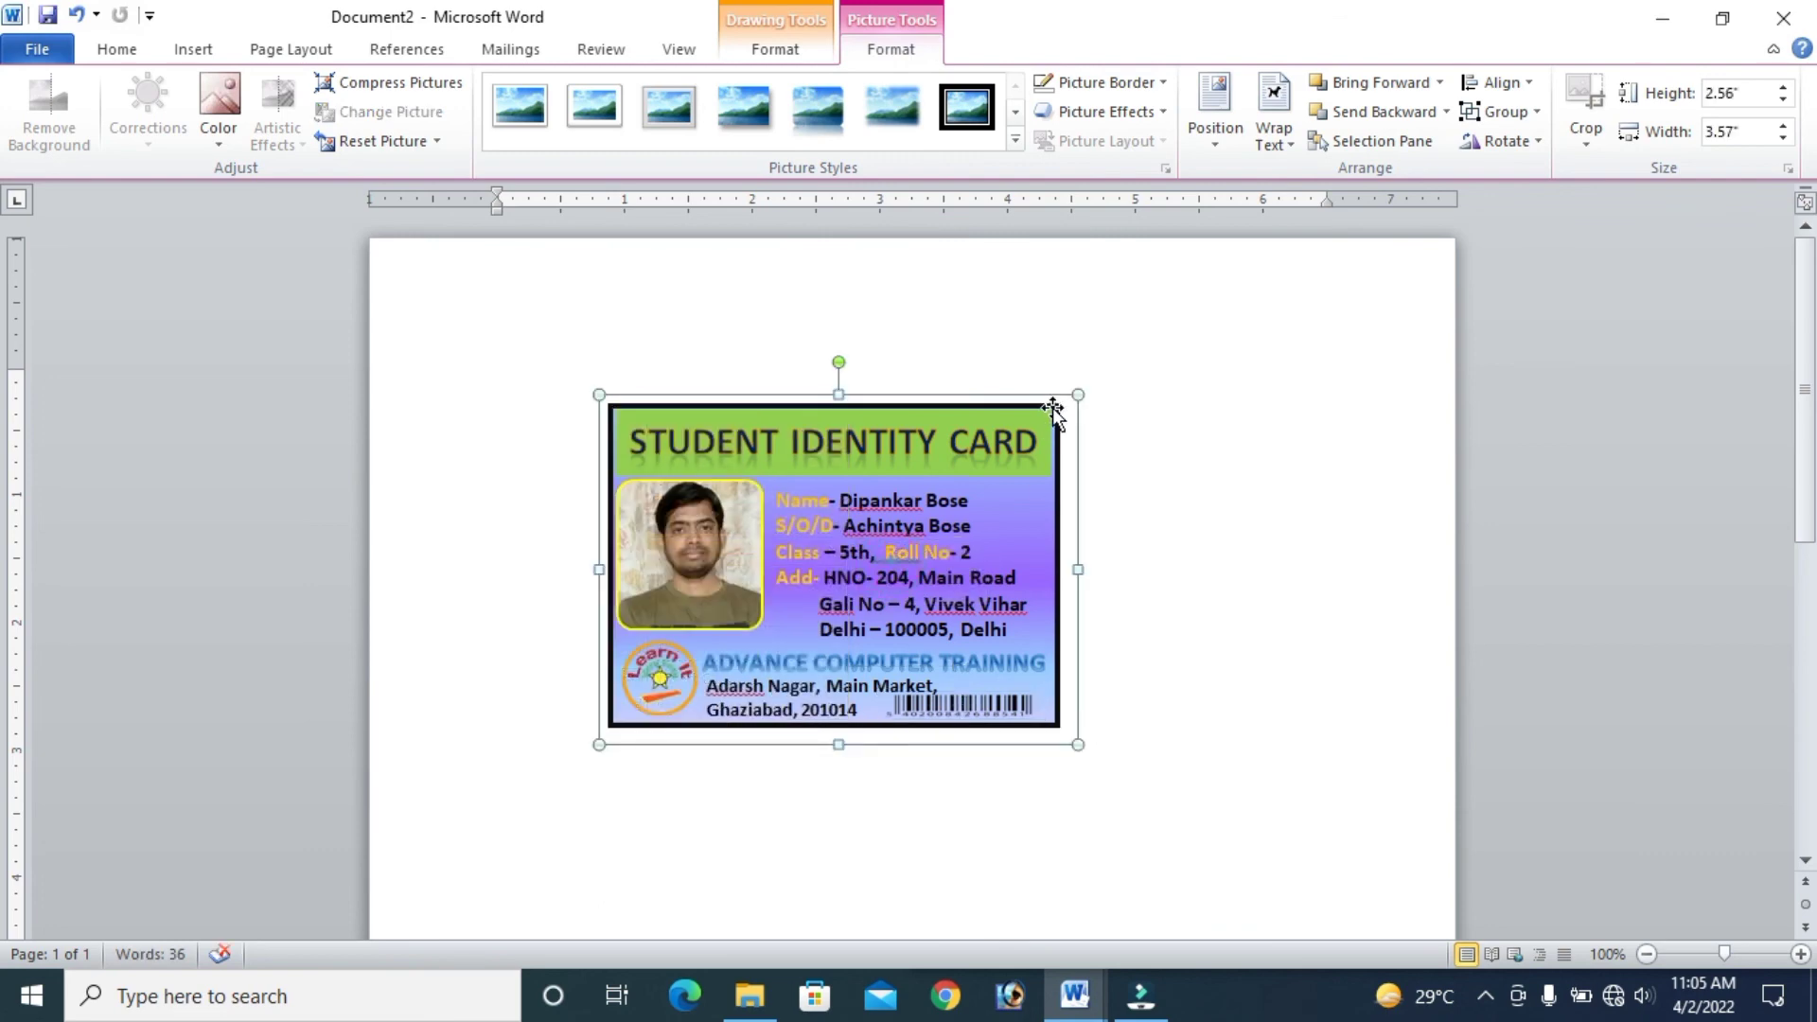
Step: Nudge the grouped card into place, undoing a trial enlargement, then deselect it
key(ctrl+Right)
key(ctrl+Right)
key(ctrl+Right)
key(ctrl+Right)
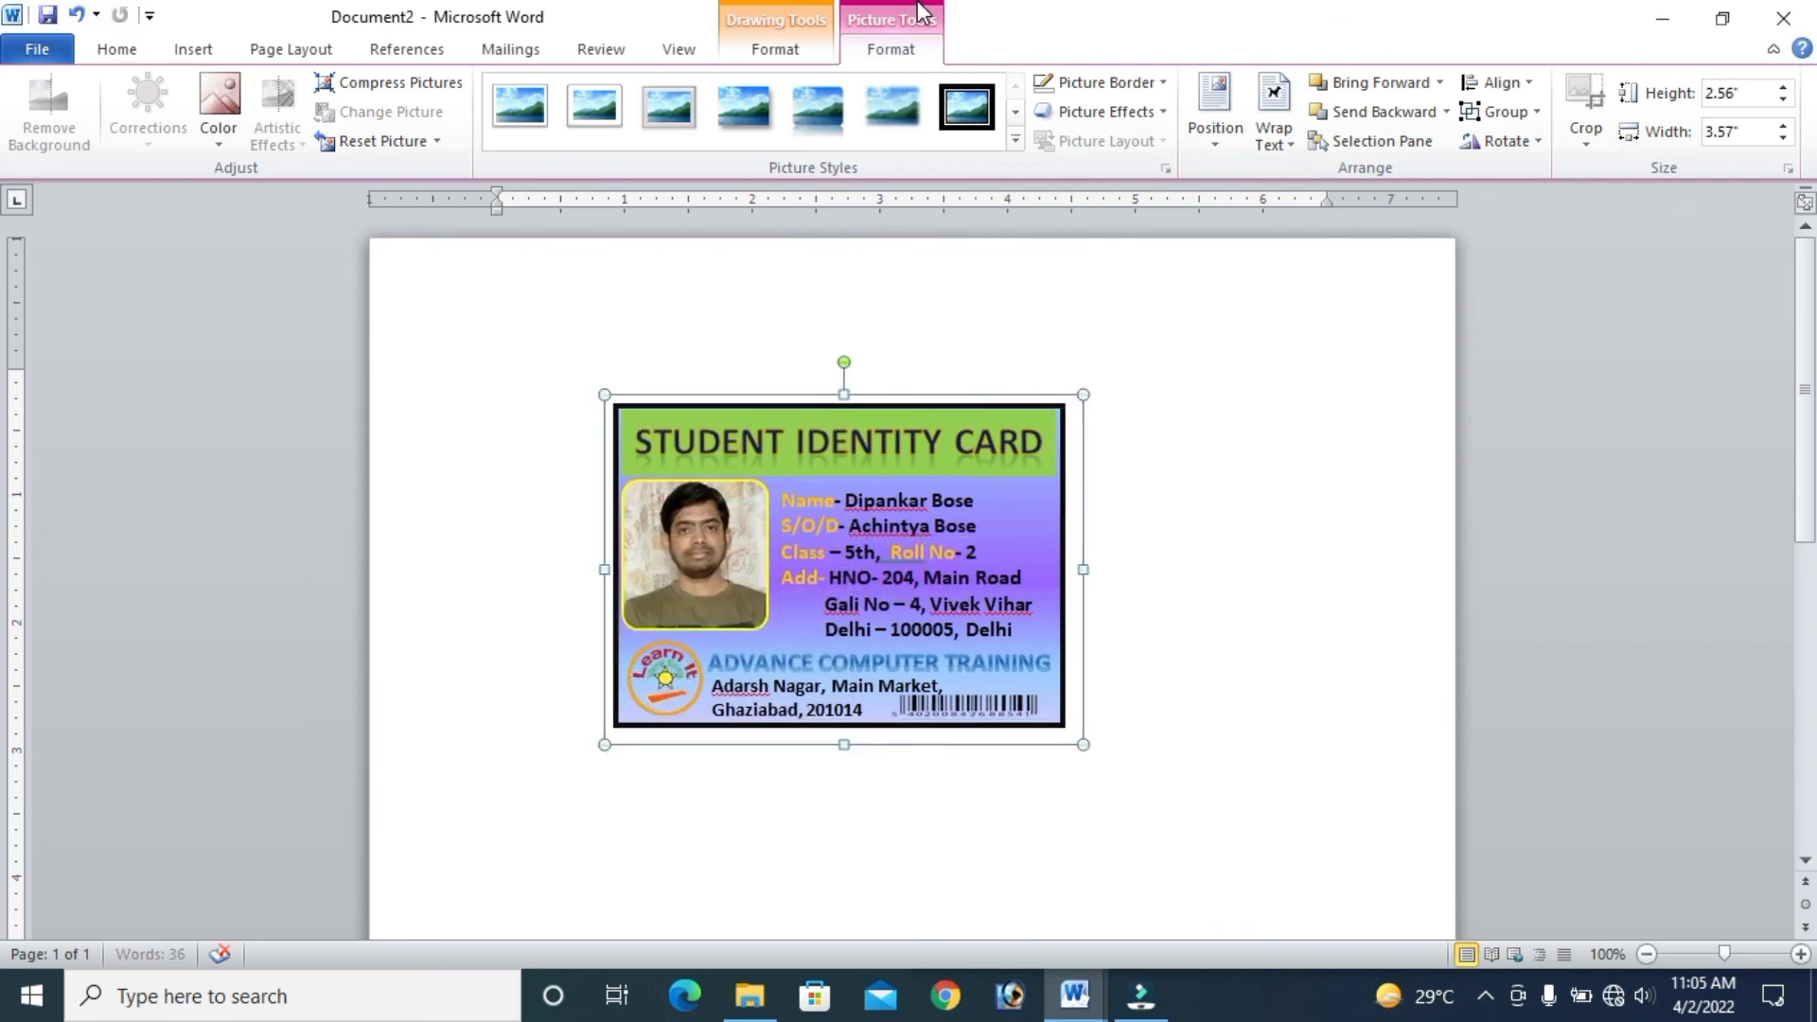
key(ctrl+Right)
key(ctrl+Right)
key(ctrl+Right)
key(ctrl+Right)
key(ctrl+Up)
key(ctrl+Up)
key(ctrl+Up)
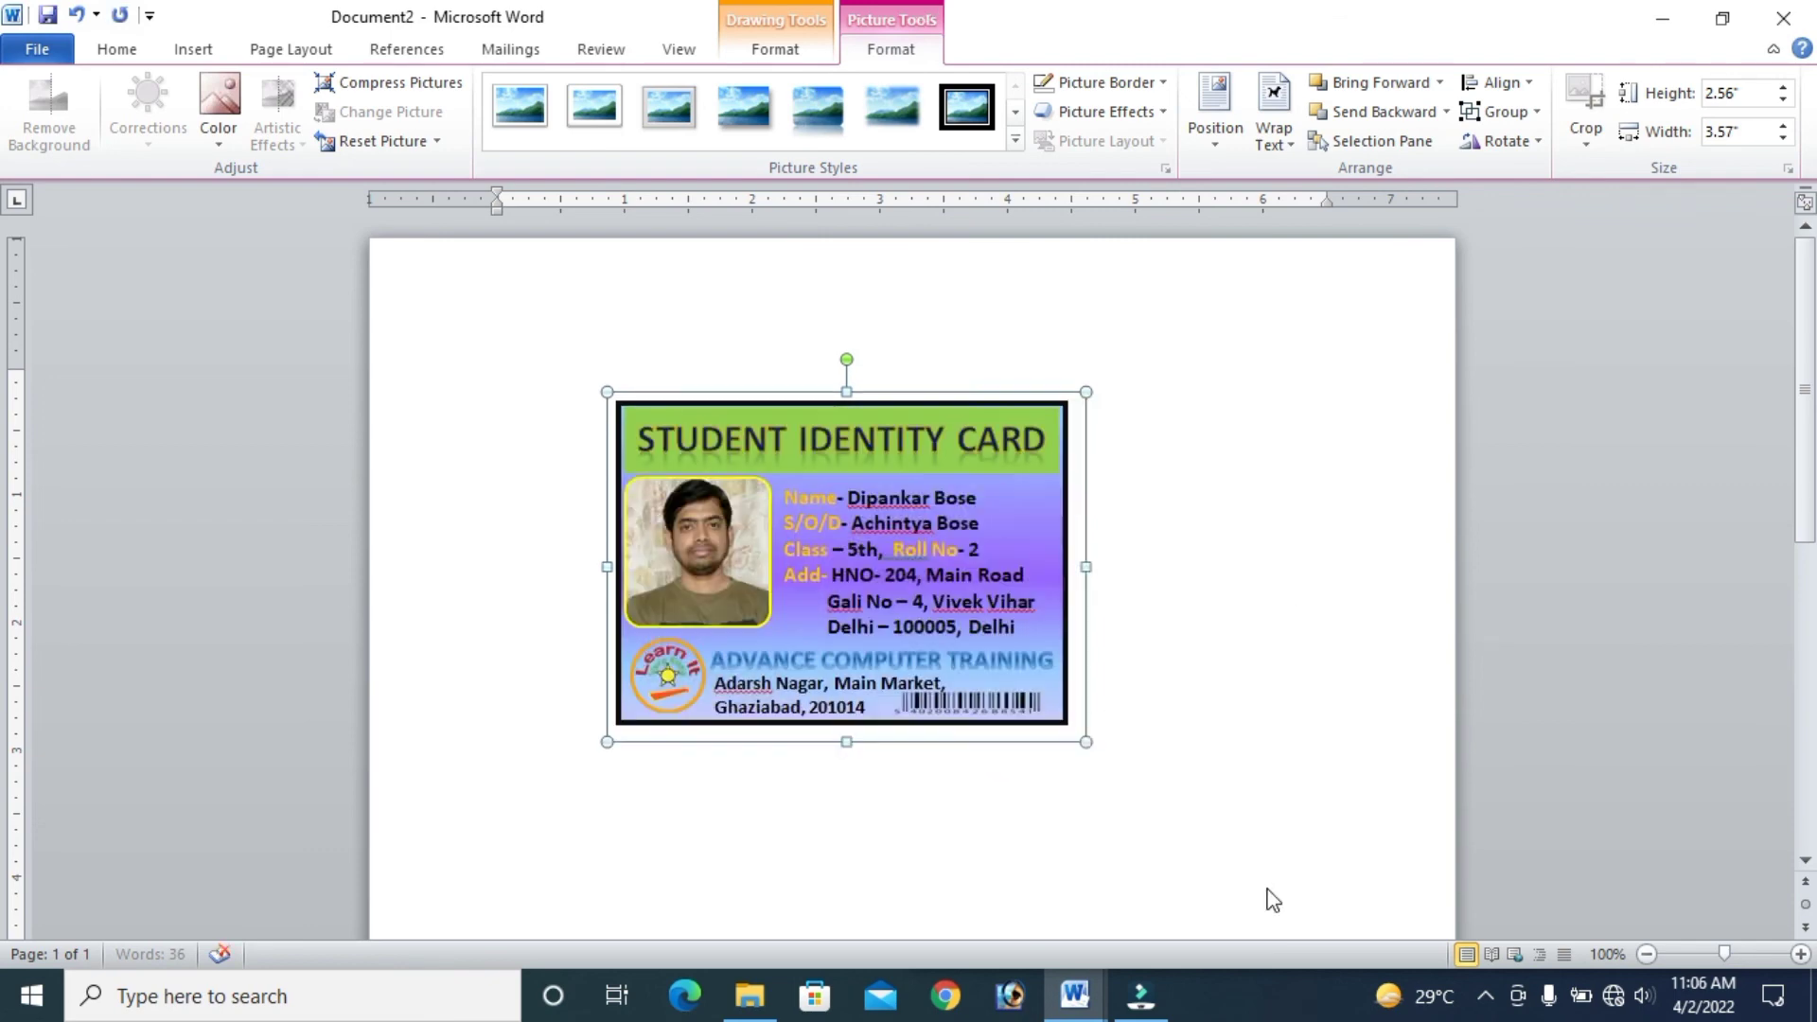
drag(1085, 742, 1274, 897)
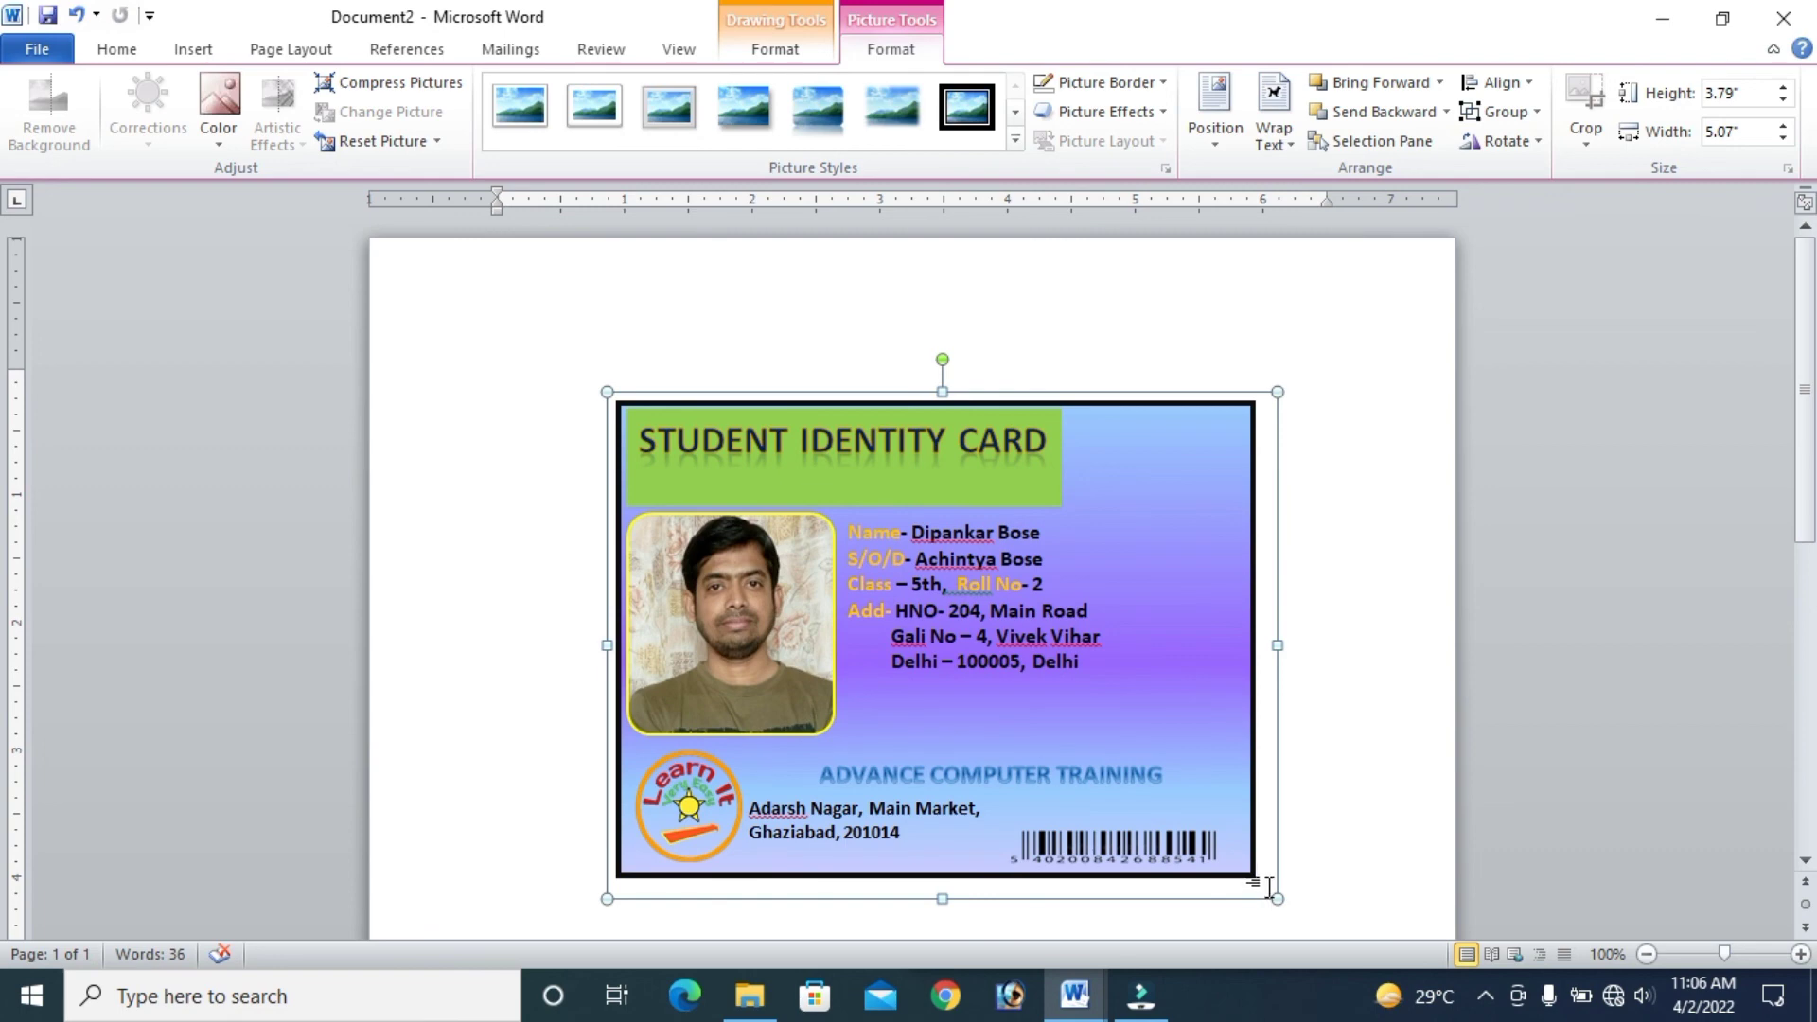
key(ctrl+z)
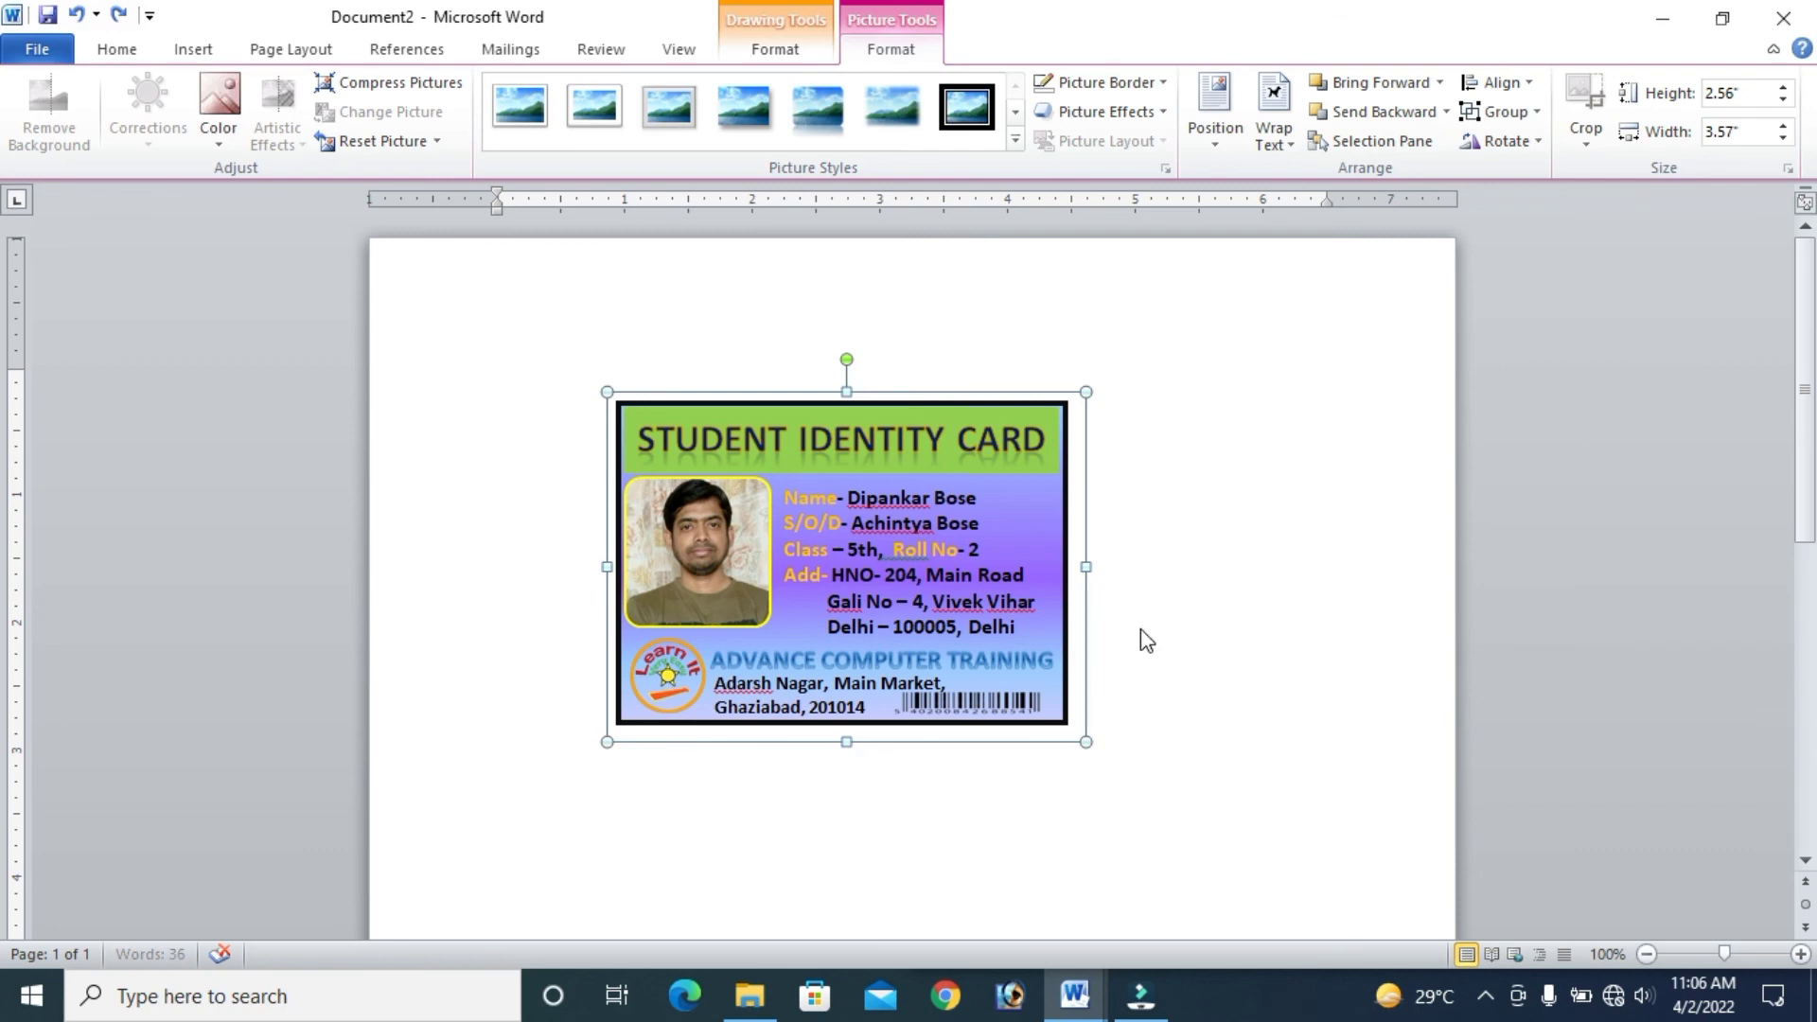
key(ctrl+z)
key(Left)
key(Left)
key(Left)
key(Left)
key(Left)
key(Left)
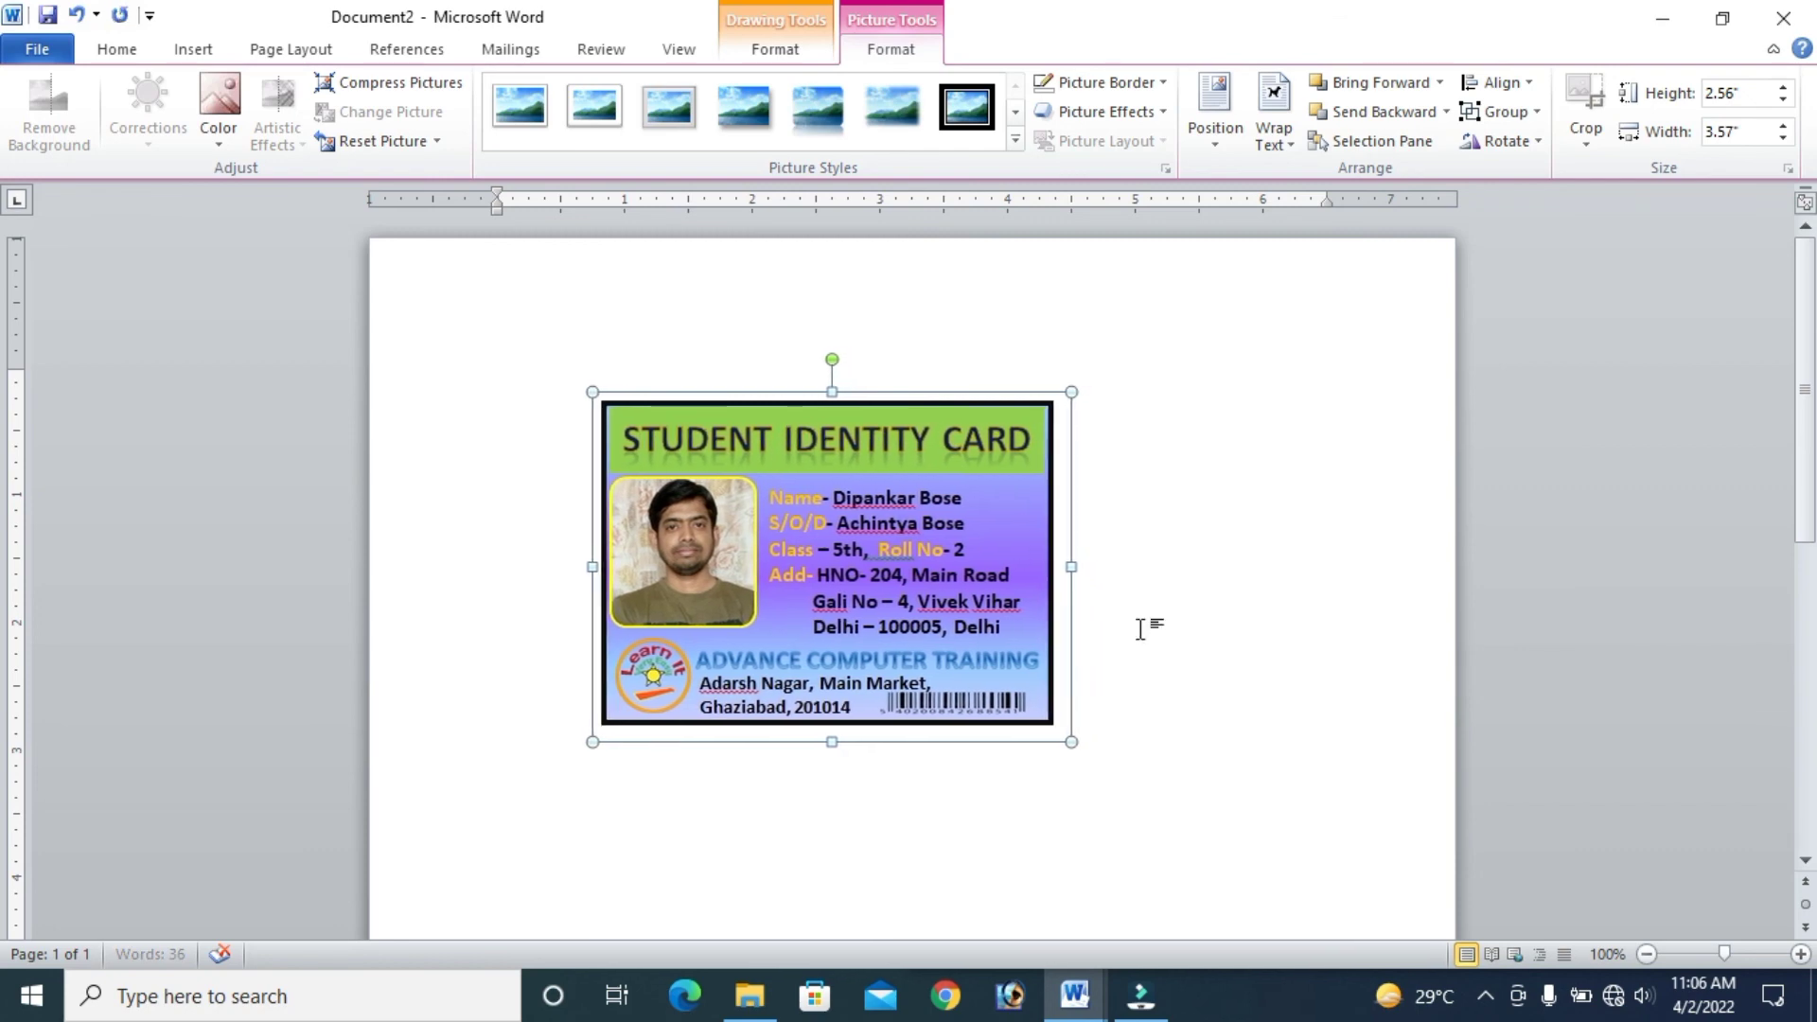
key(Up)
key(Up)
key(Up)
key(Up)
key(Up)
key(Up)
click(1185, 636)
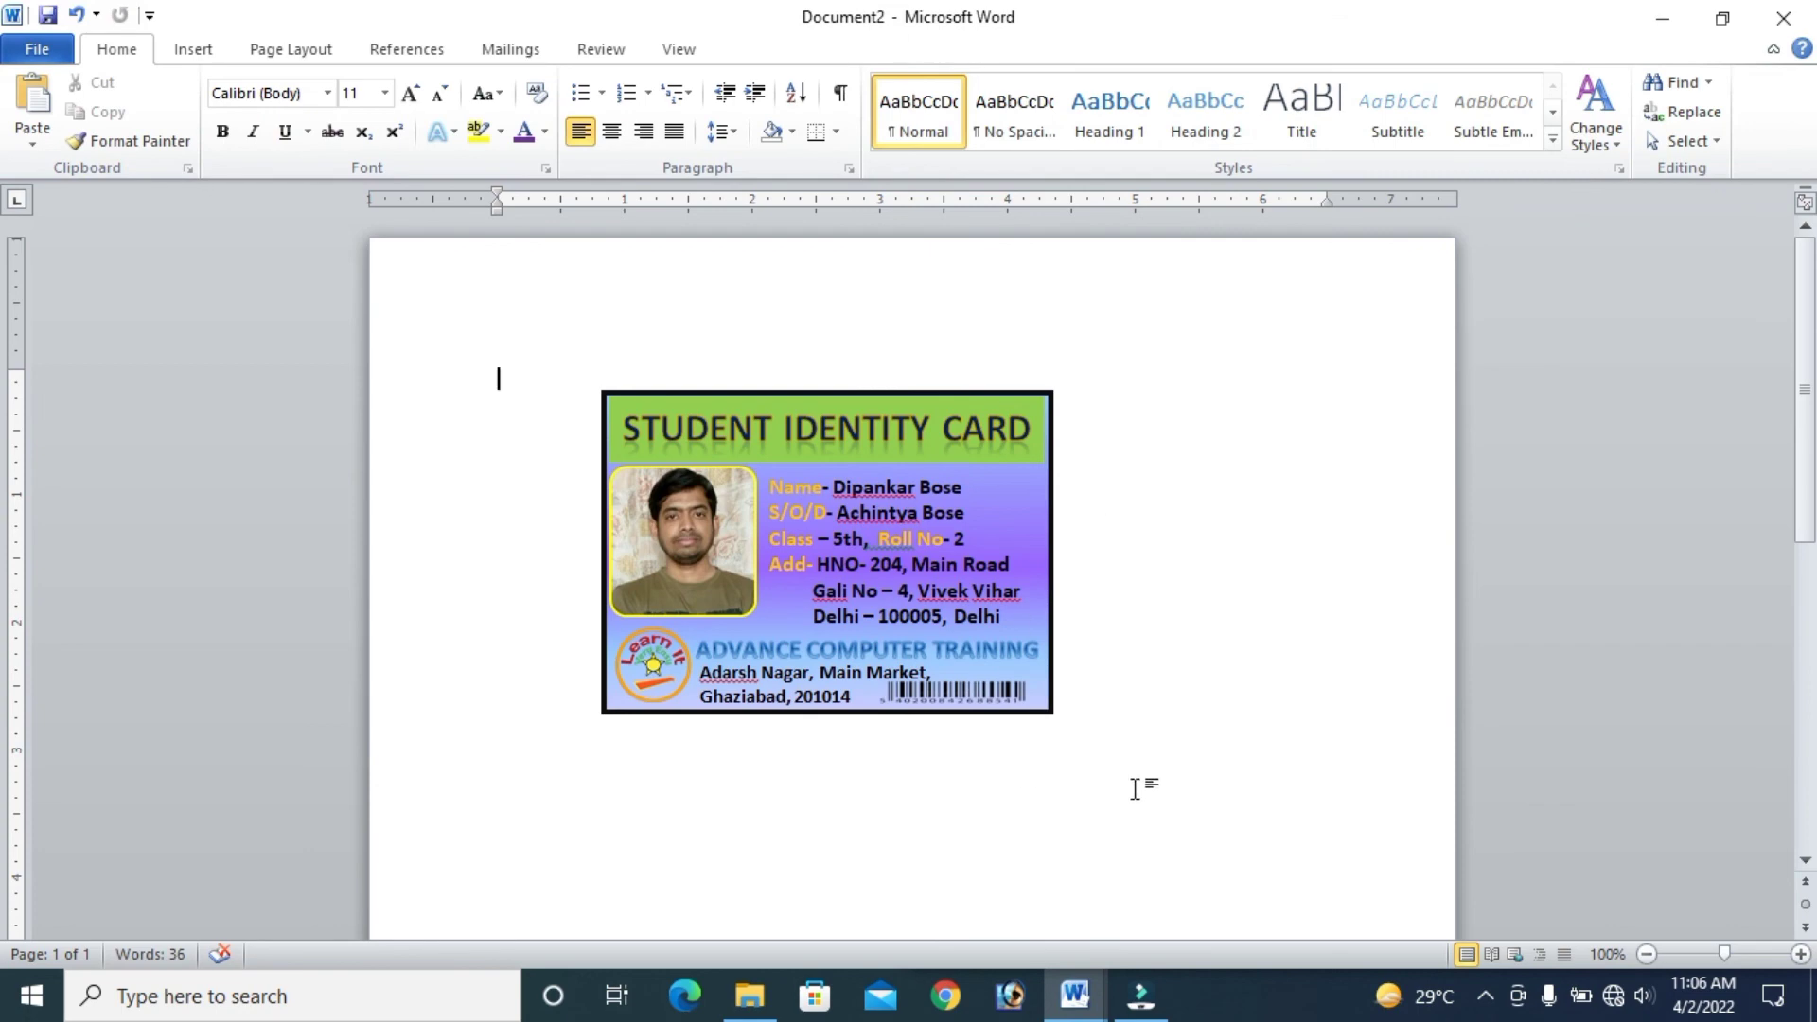
Step: Restore the Document2 window and snap it into the screen's top-left quarter
click(1722, 18)
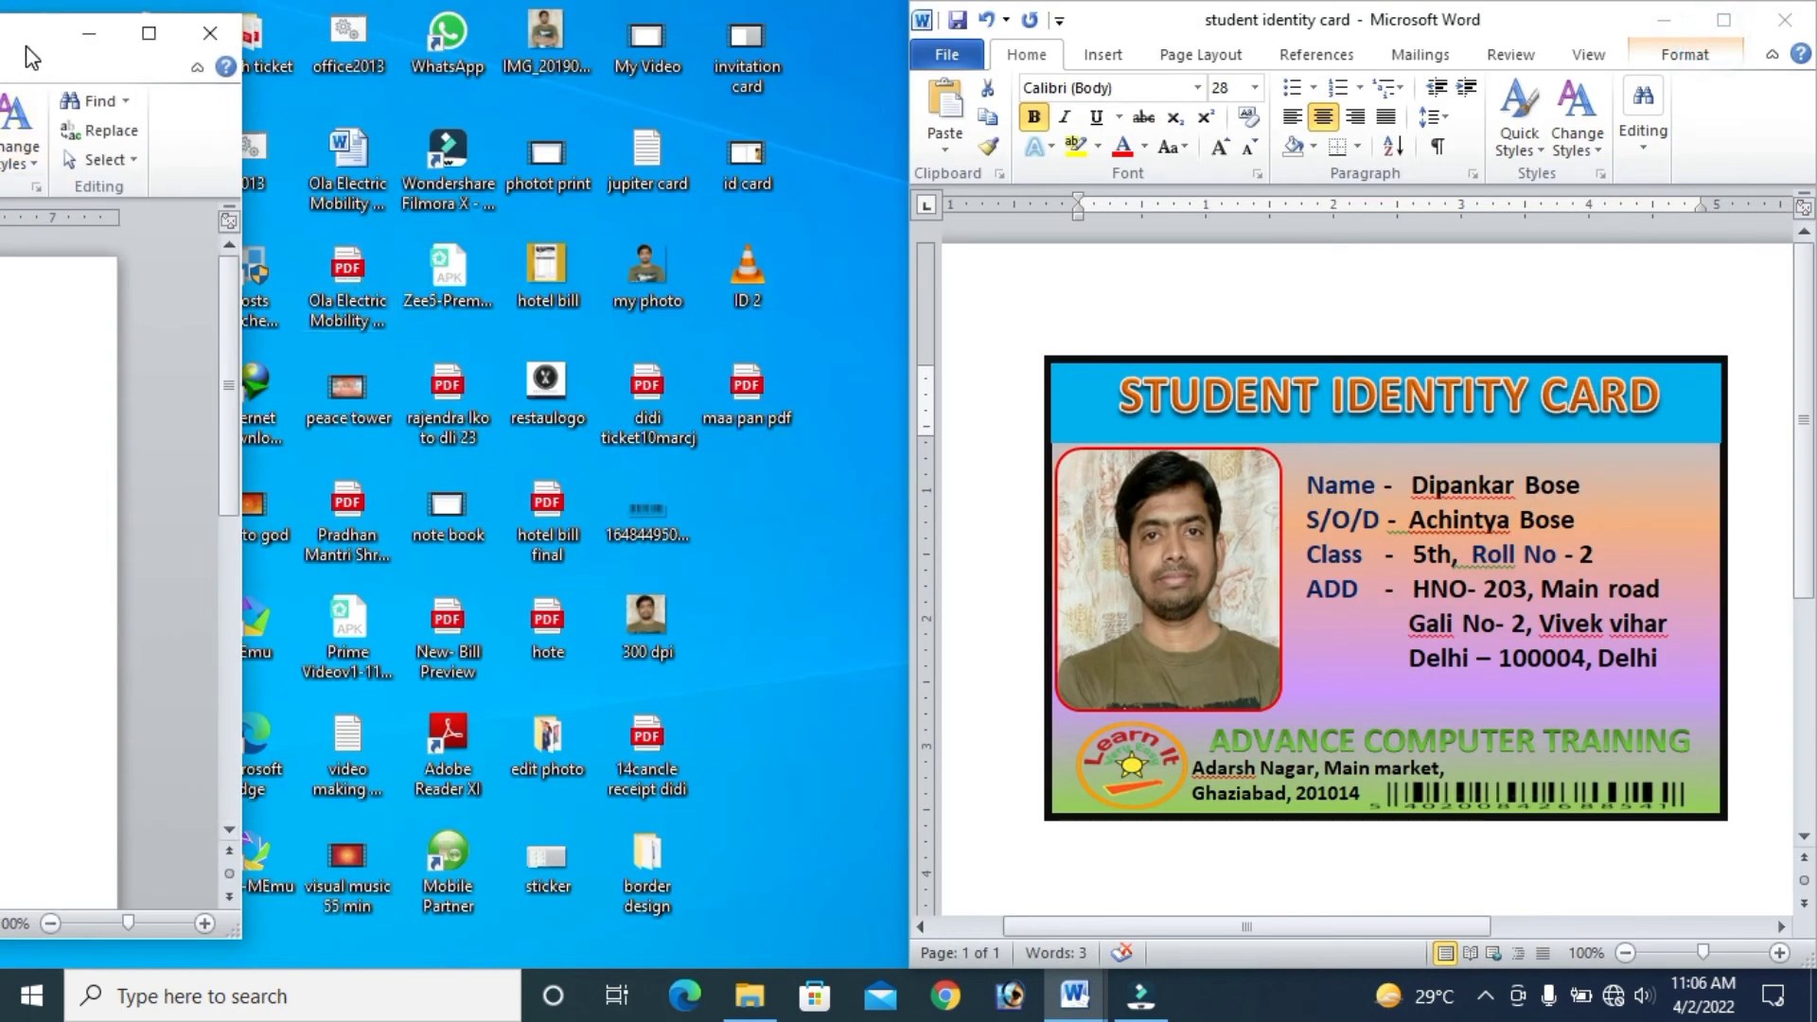
drag(26, 47, 2, 3)
click(639, 485)
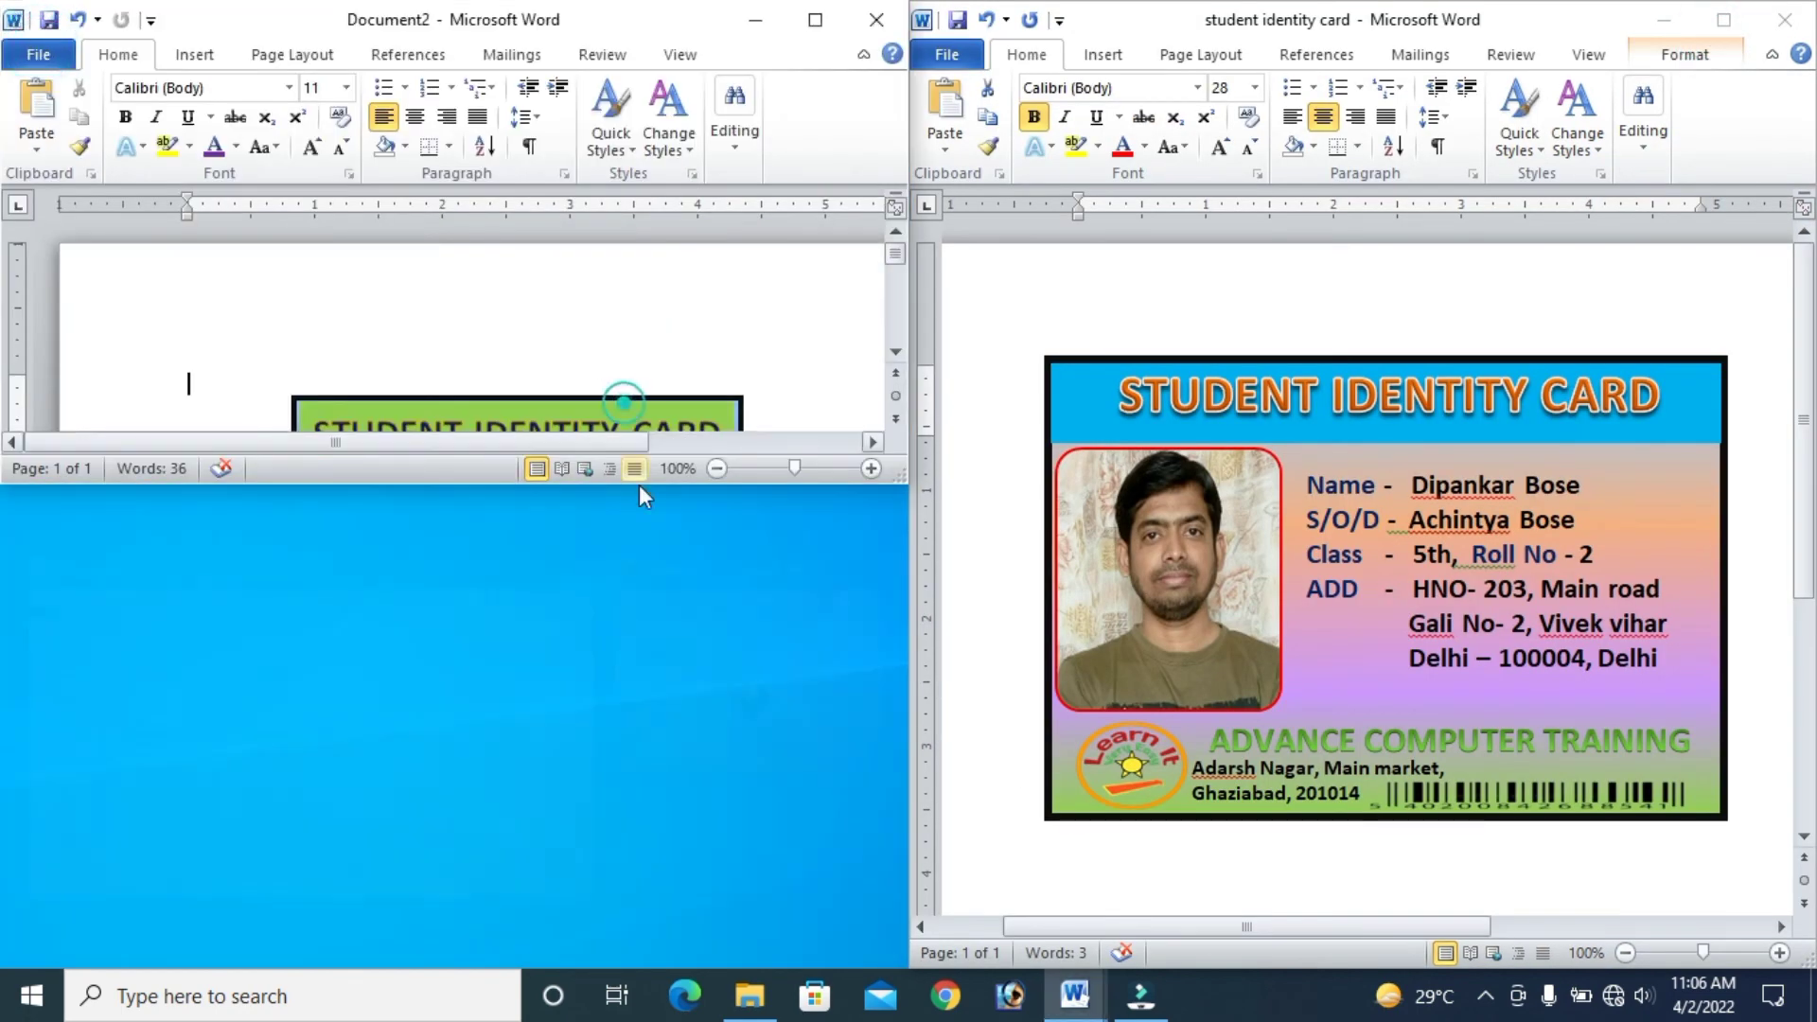